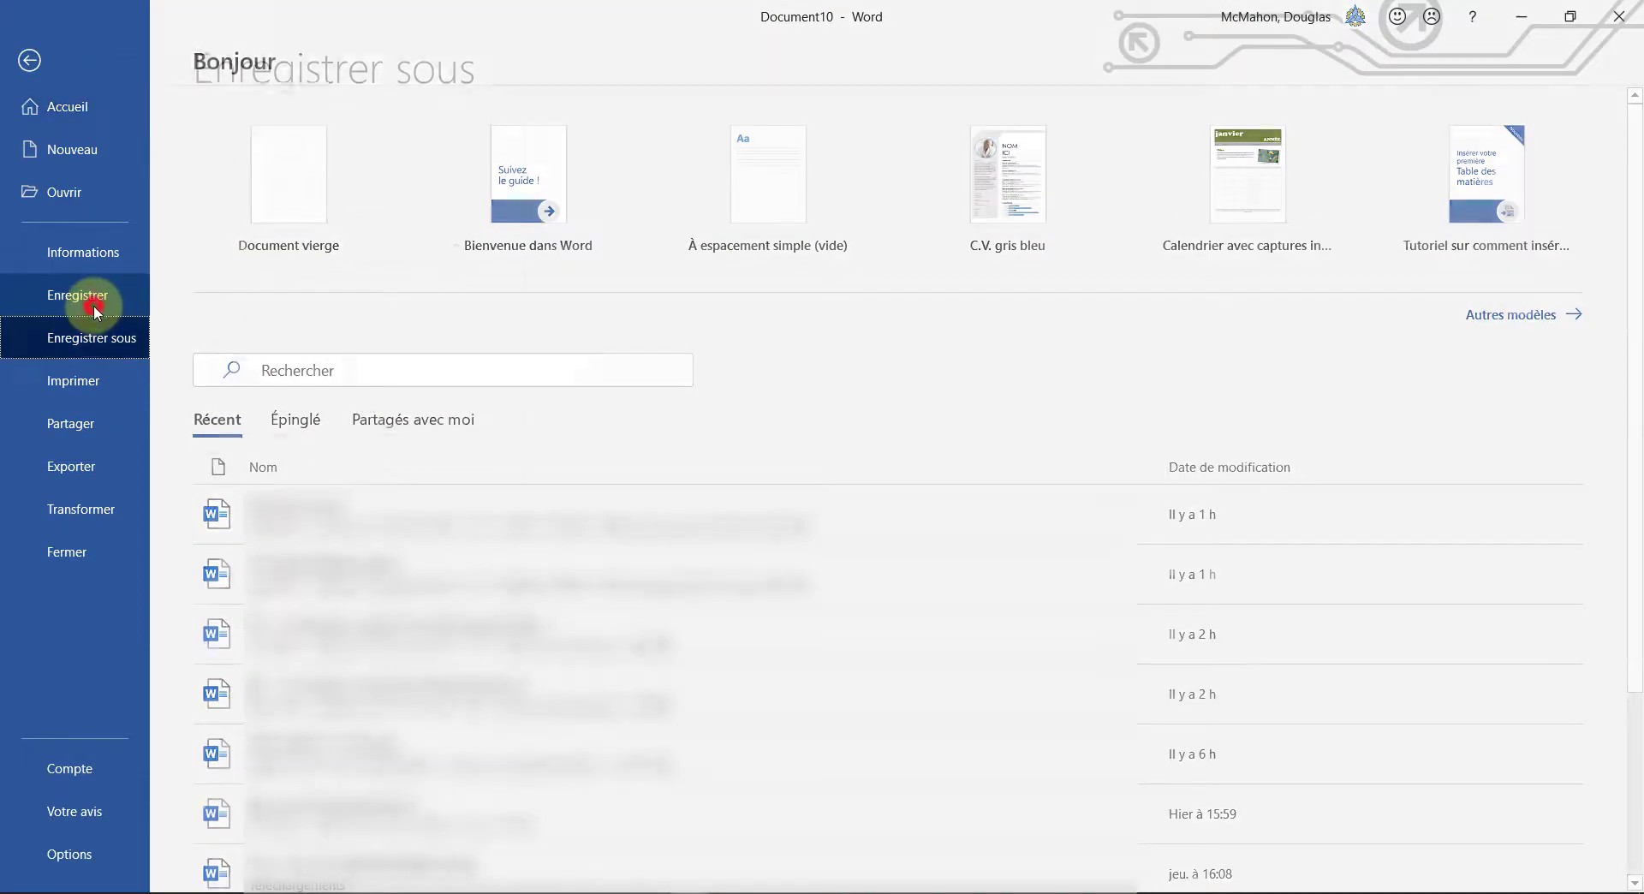
Step: Save the document as a Word file named "Exemple word" in the "à effacer" folder under Documents
left_click(257, 585)
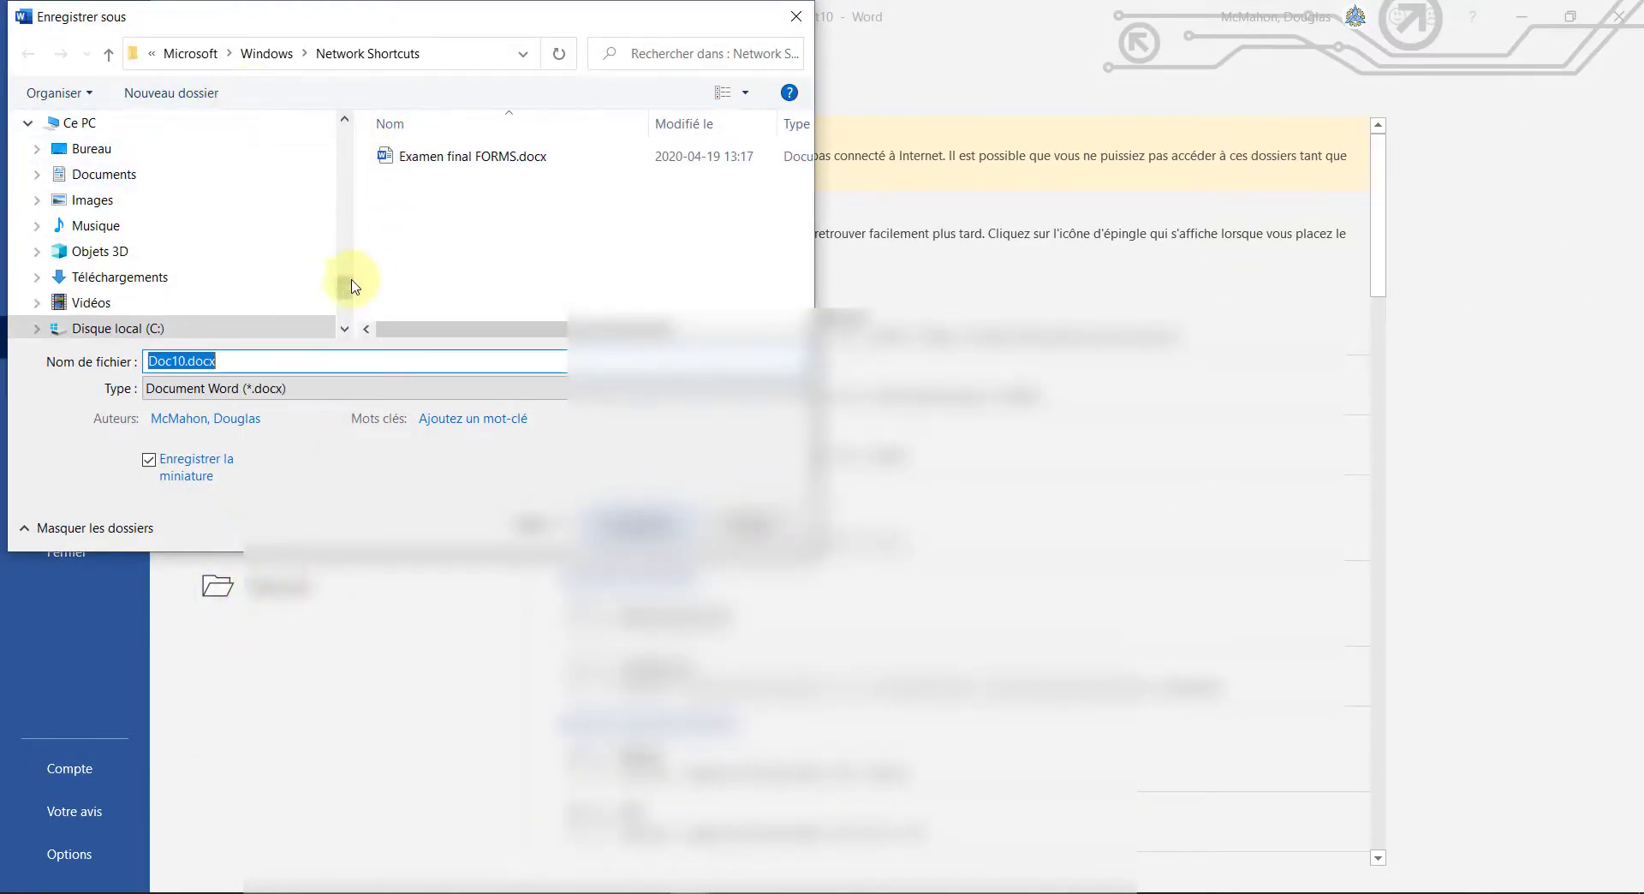
left_click_drag(345, 287, 183, 136)
left_click(107, 208)
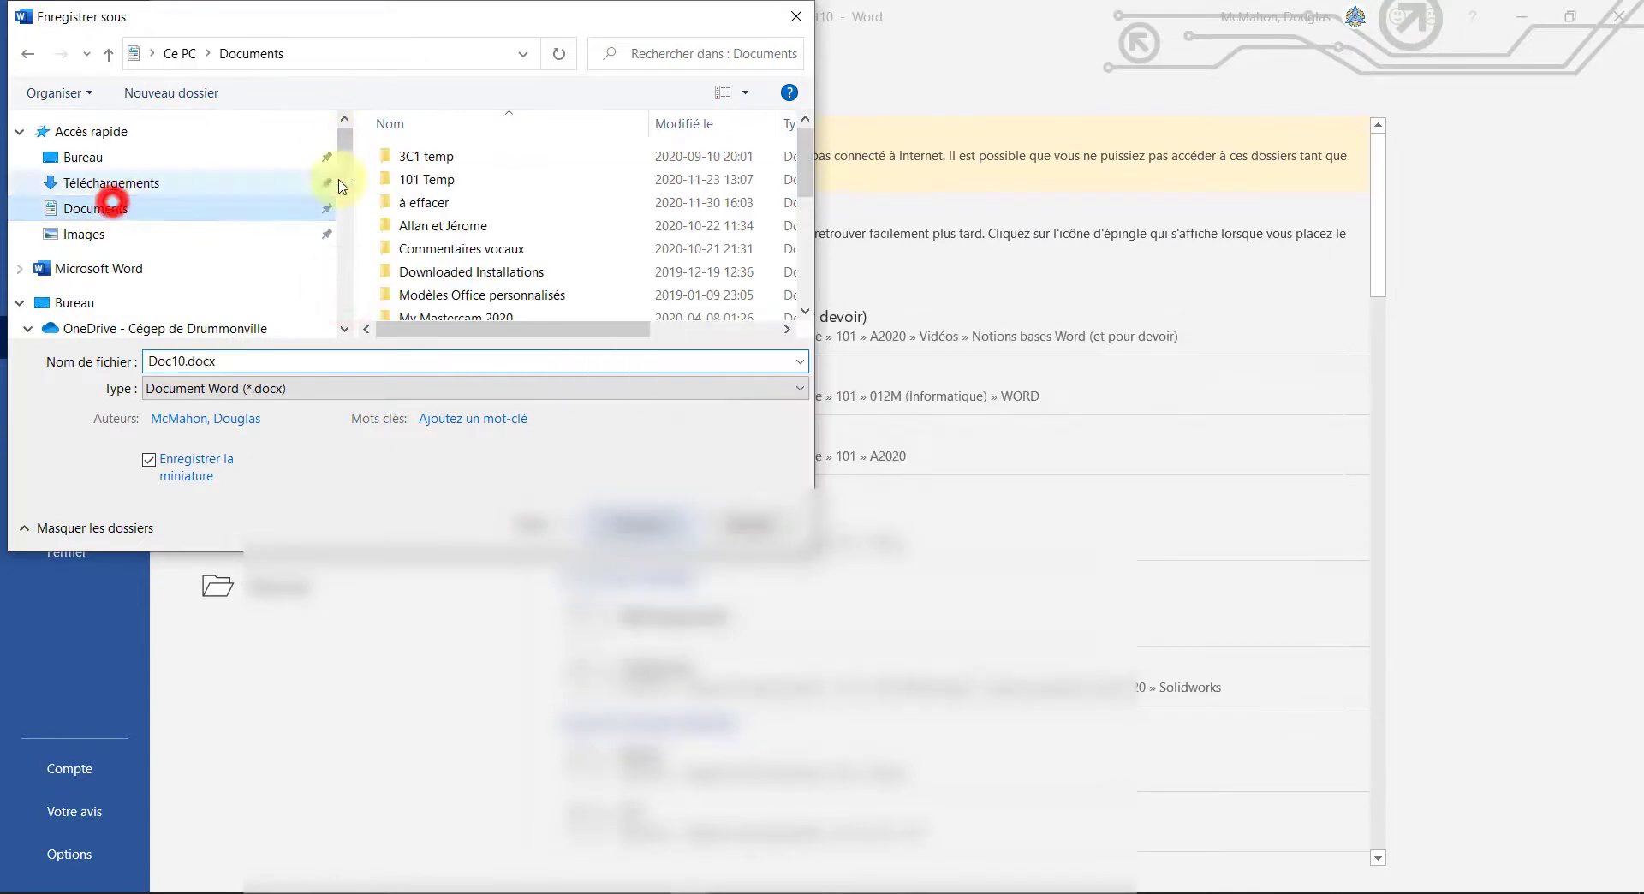
double_click(428, 204)
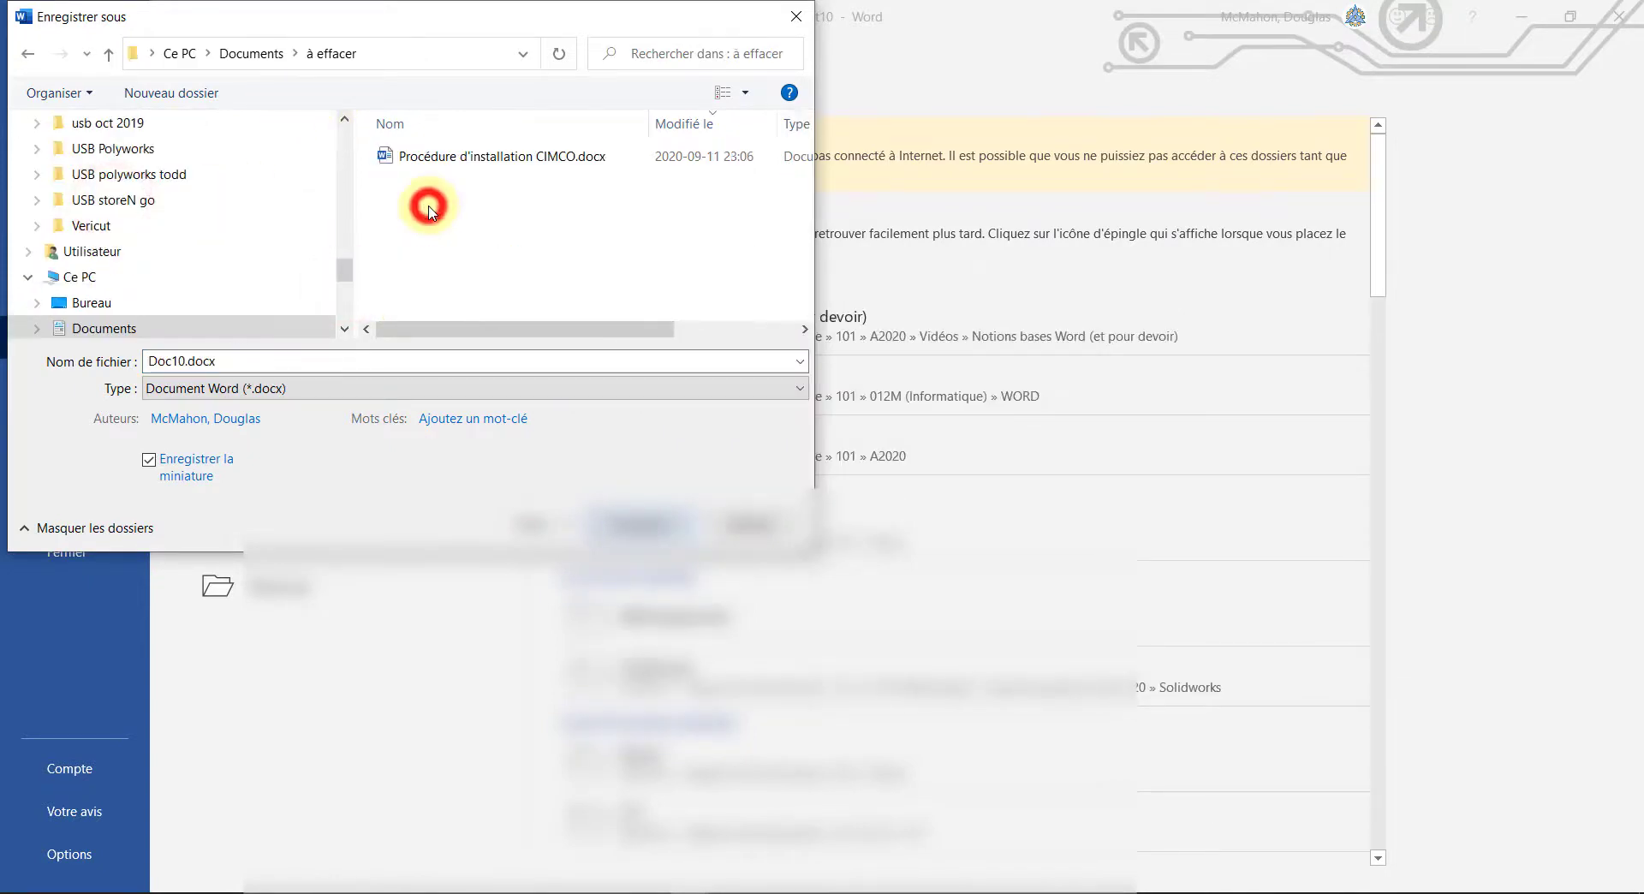
double_click(385, 360)
type("Exde")
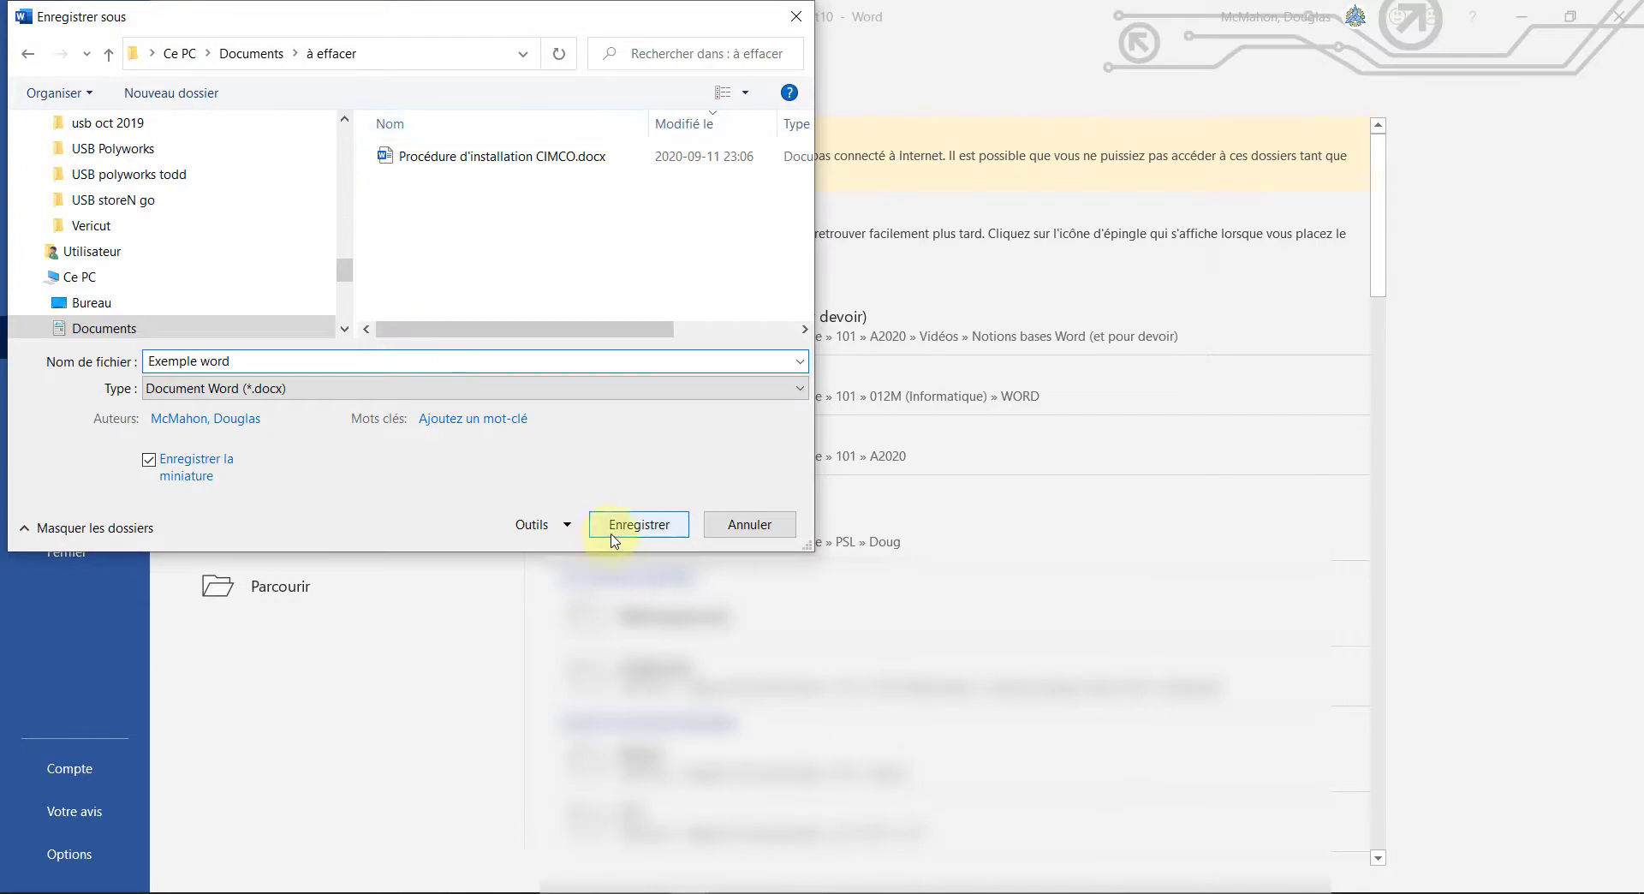
left_click(637, 524)
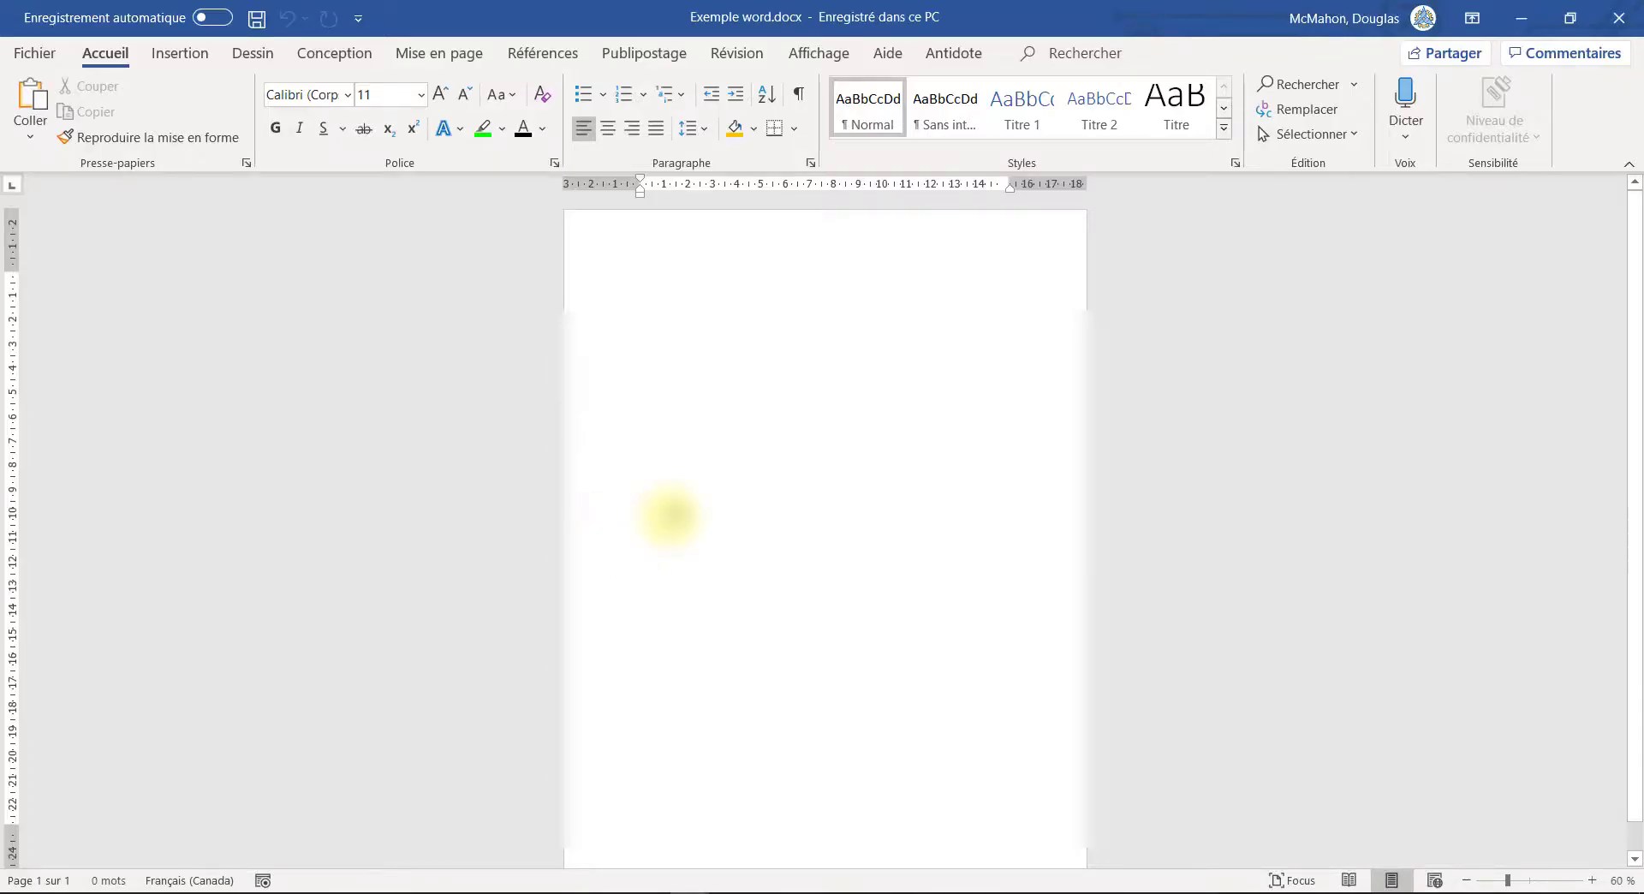
Step: In a new blank document, set the paper size to Lettre and the orientation to Portrait, and review the margin presets
key("ctrl+n")
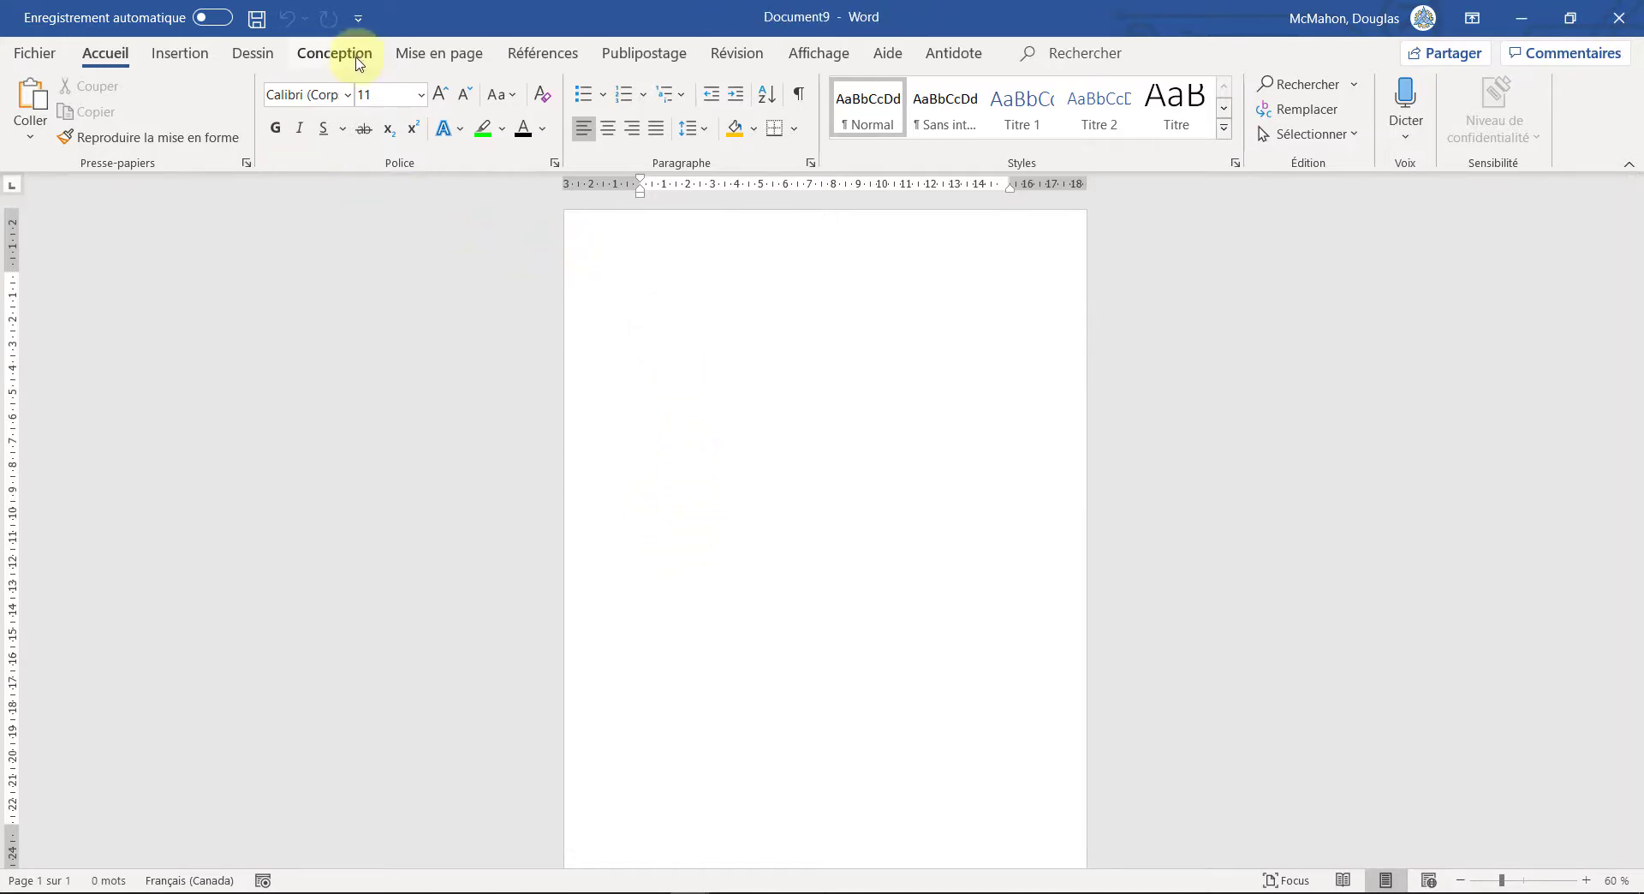
left_click(425, 57)
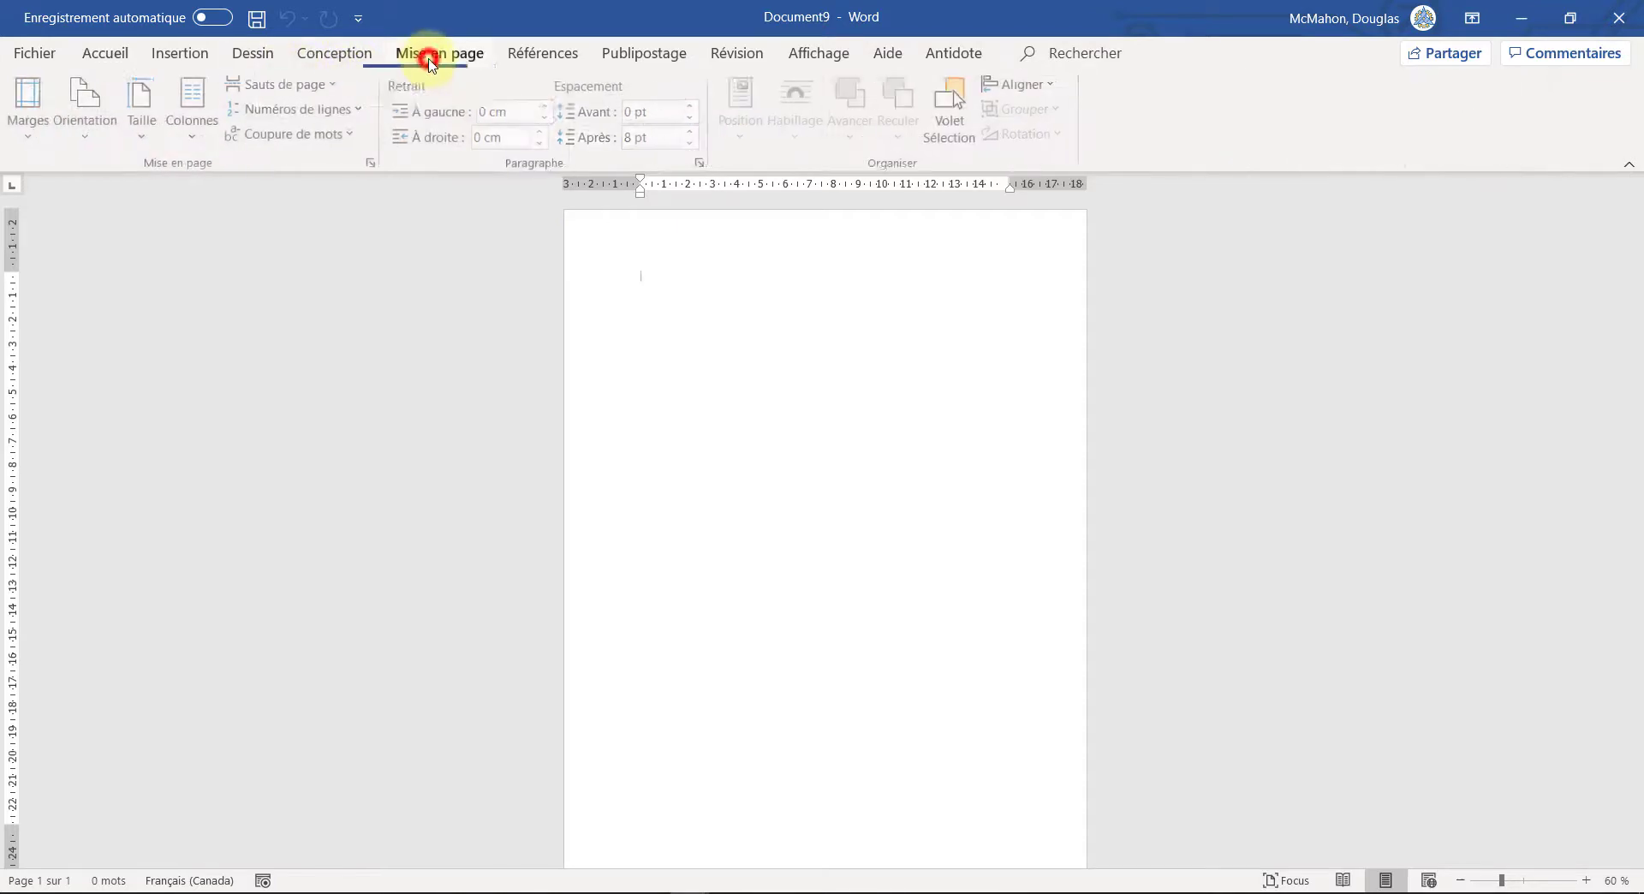
left_click(154, 130)
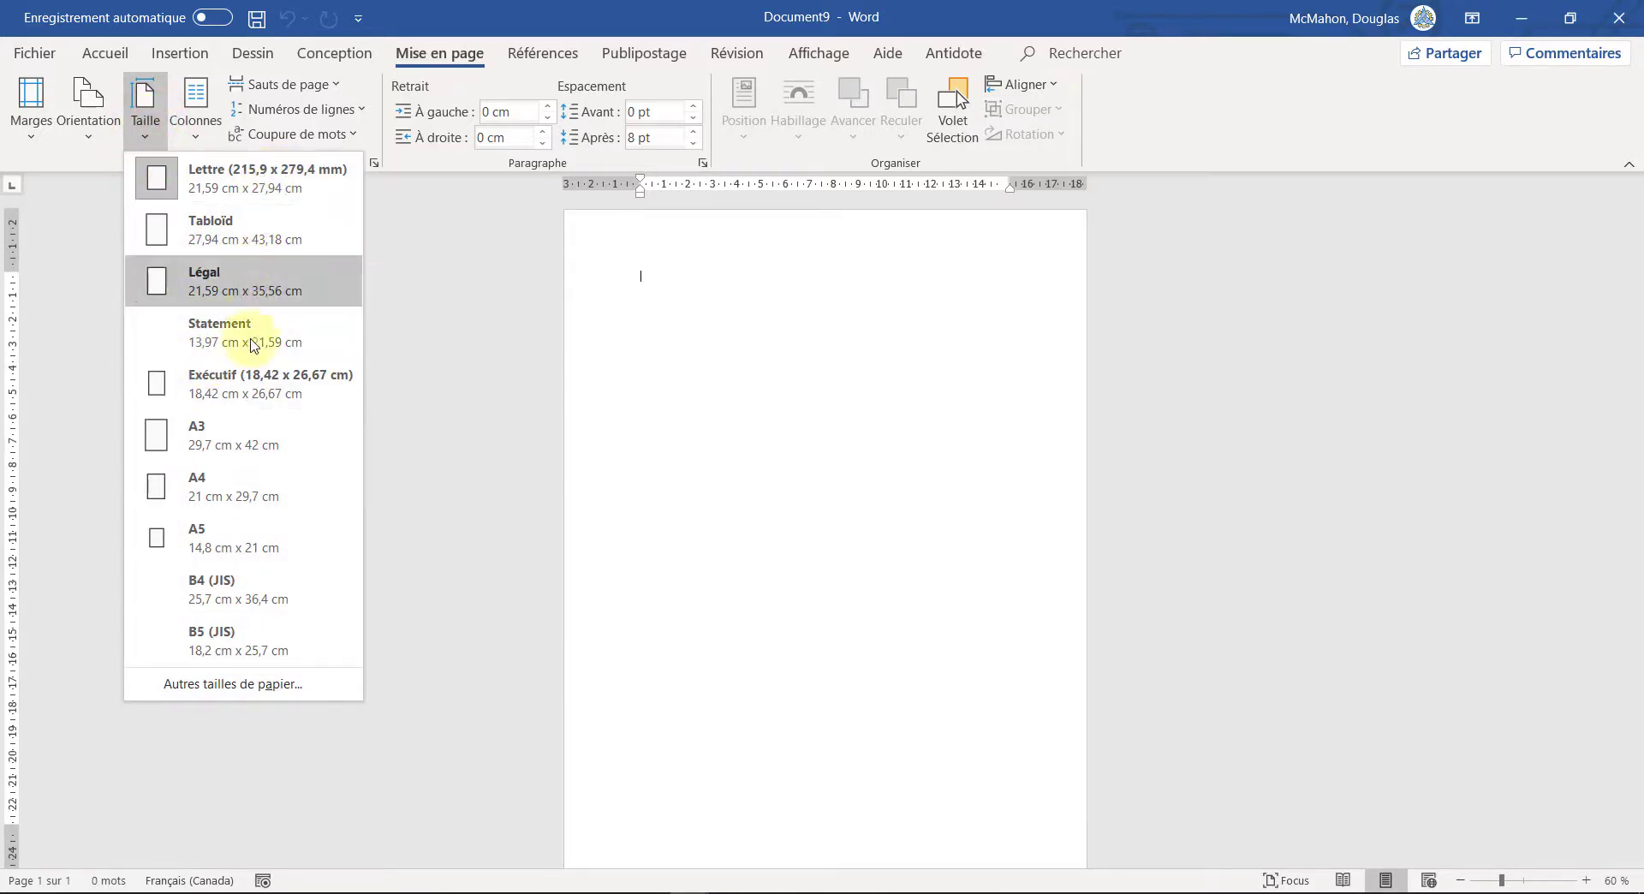
left_click(288, 191)
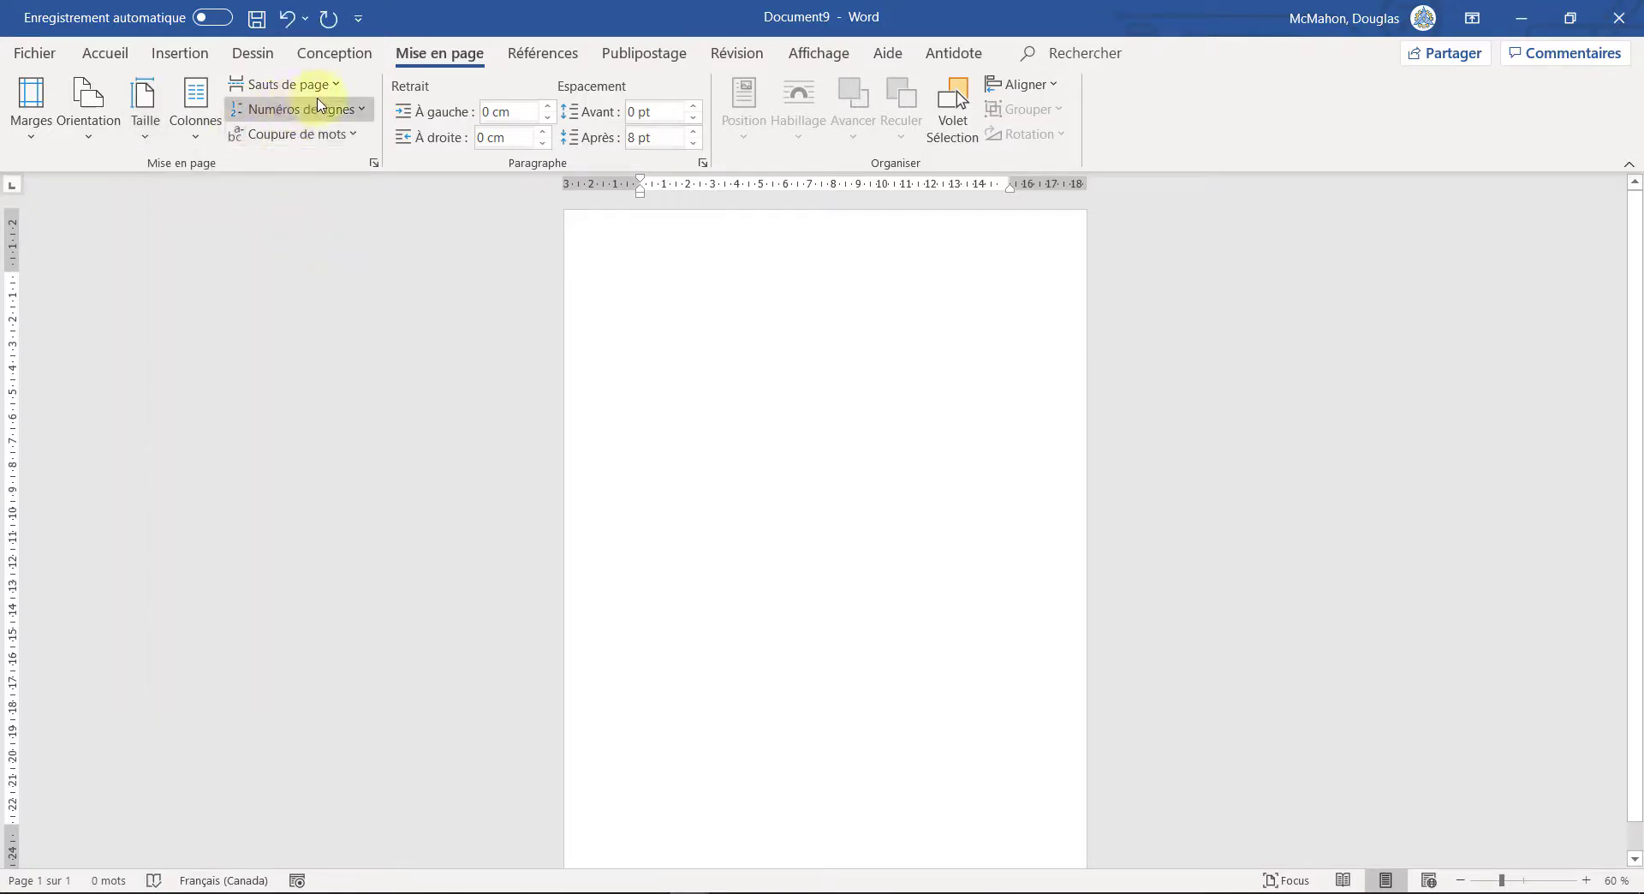
left_click(83, 139)
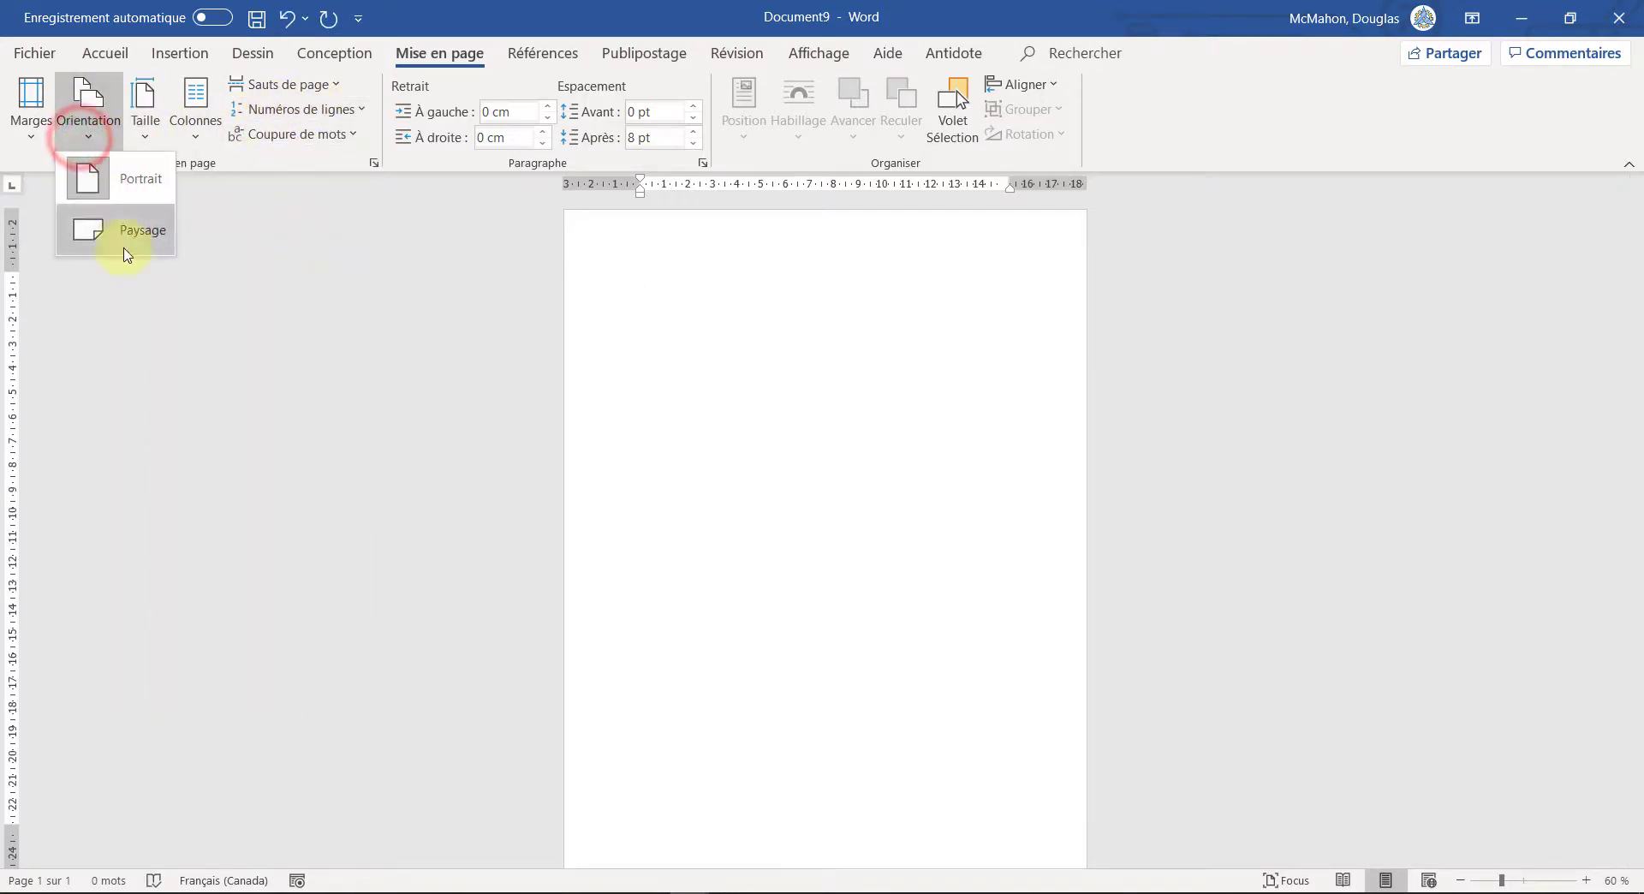
left_click(137, 187)
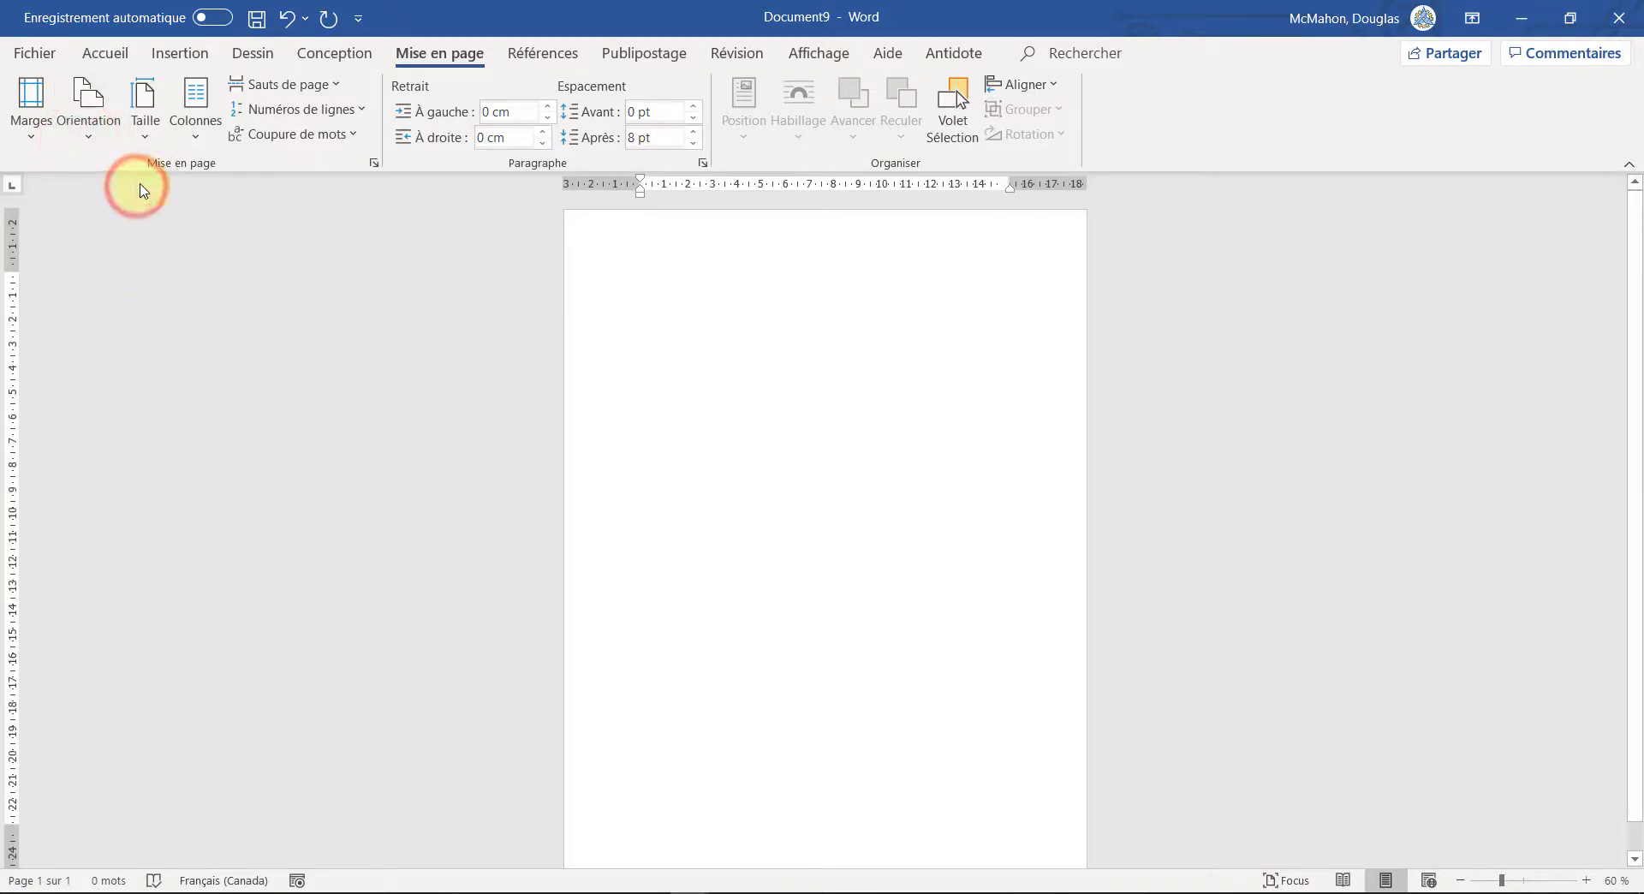
left_click(37, 137)
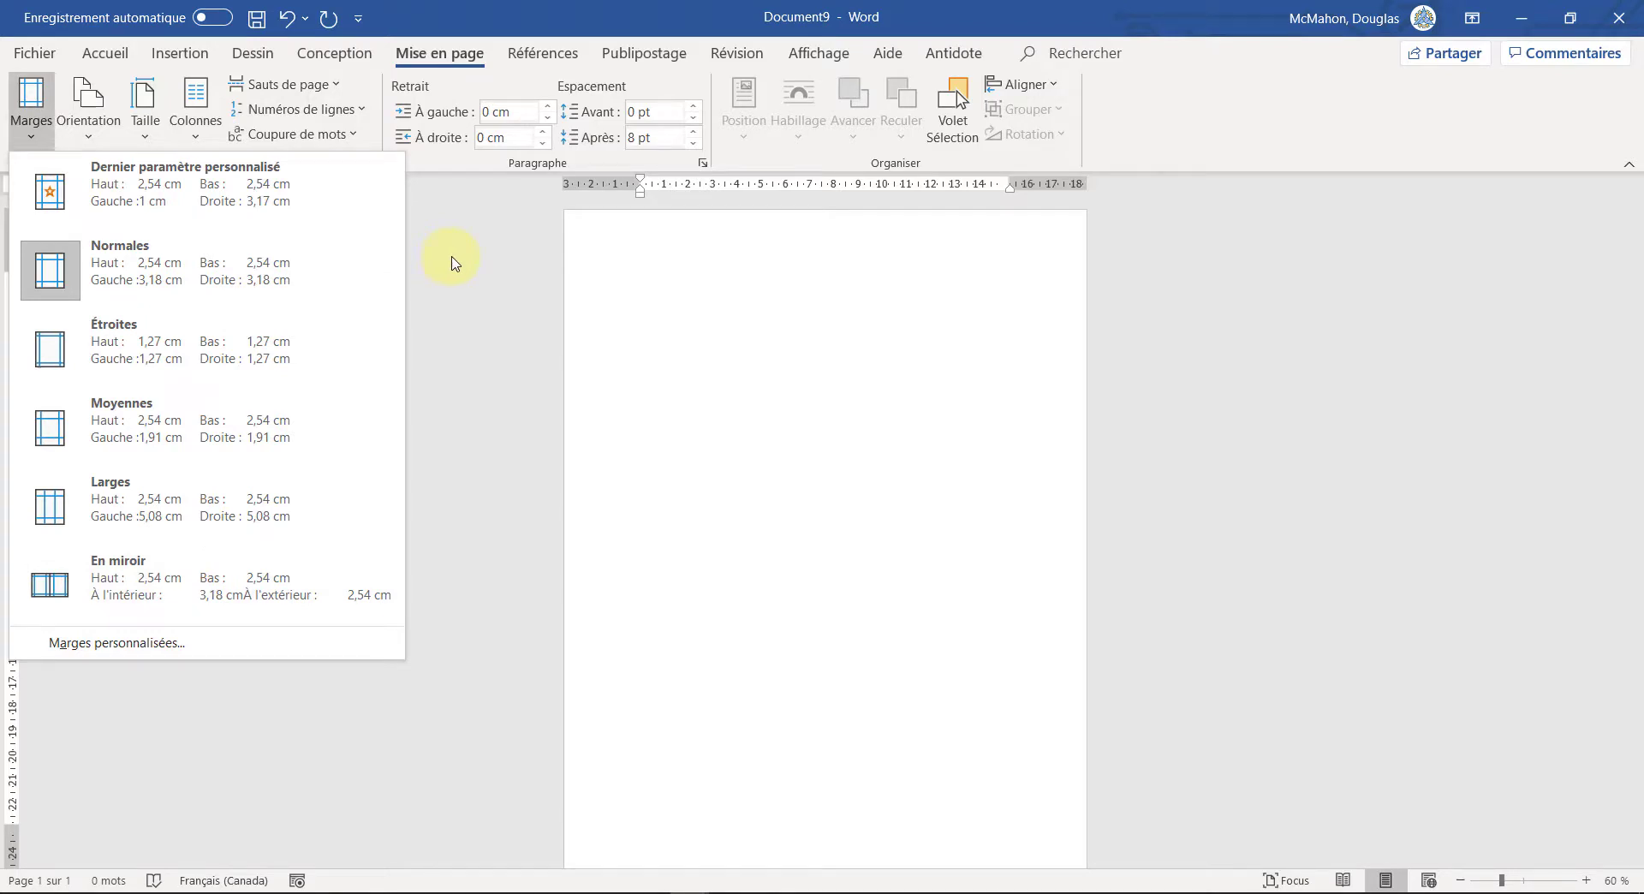
left_click(696, 265)
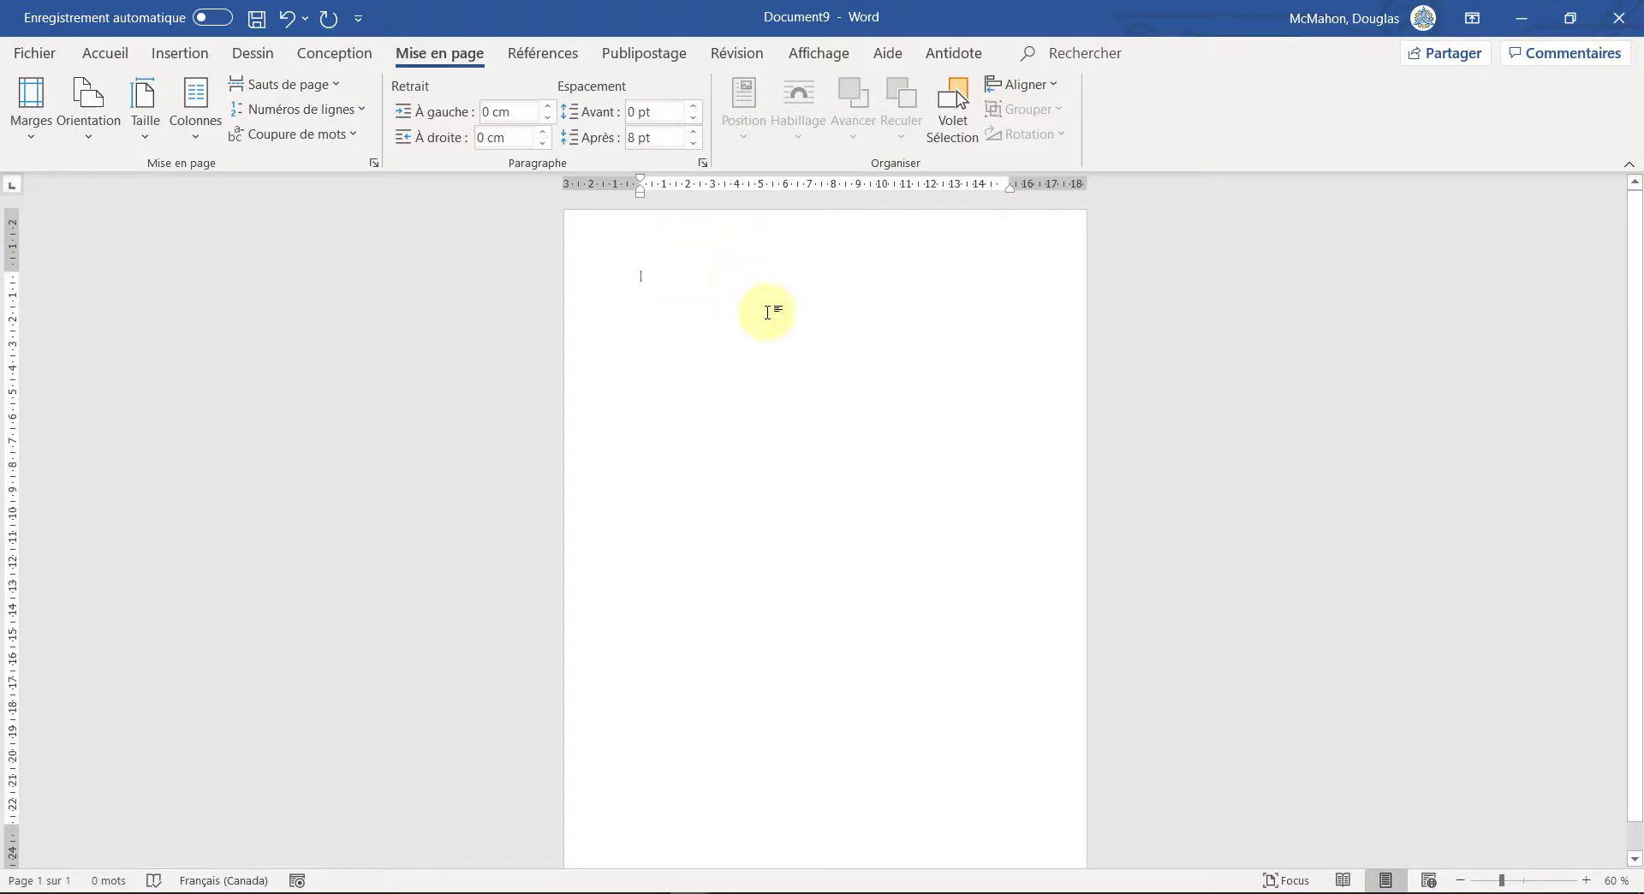
Step: Paste the copied "Courant triphasé" text into the blank document
scroll(713, 322, "up", 5, "ctrl")
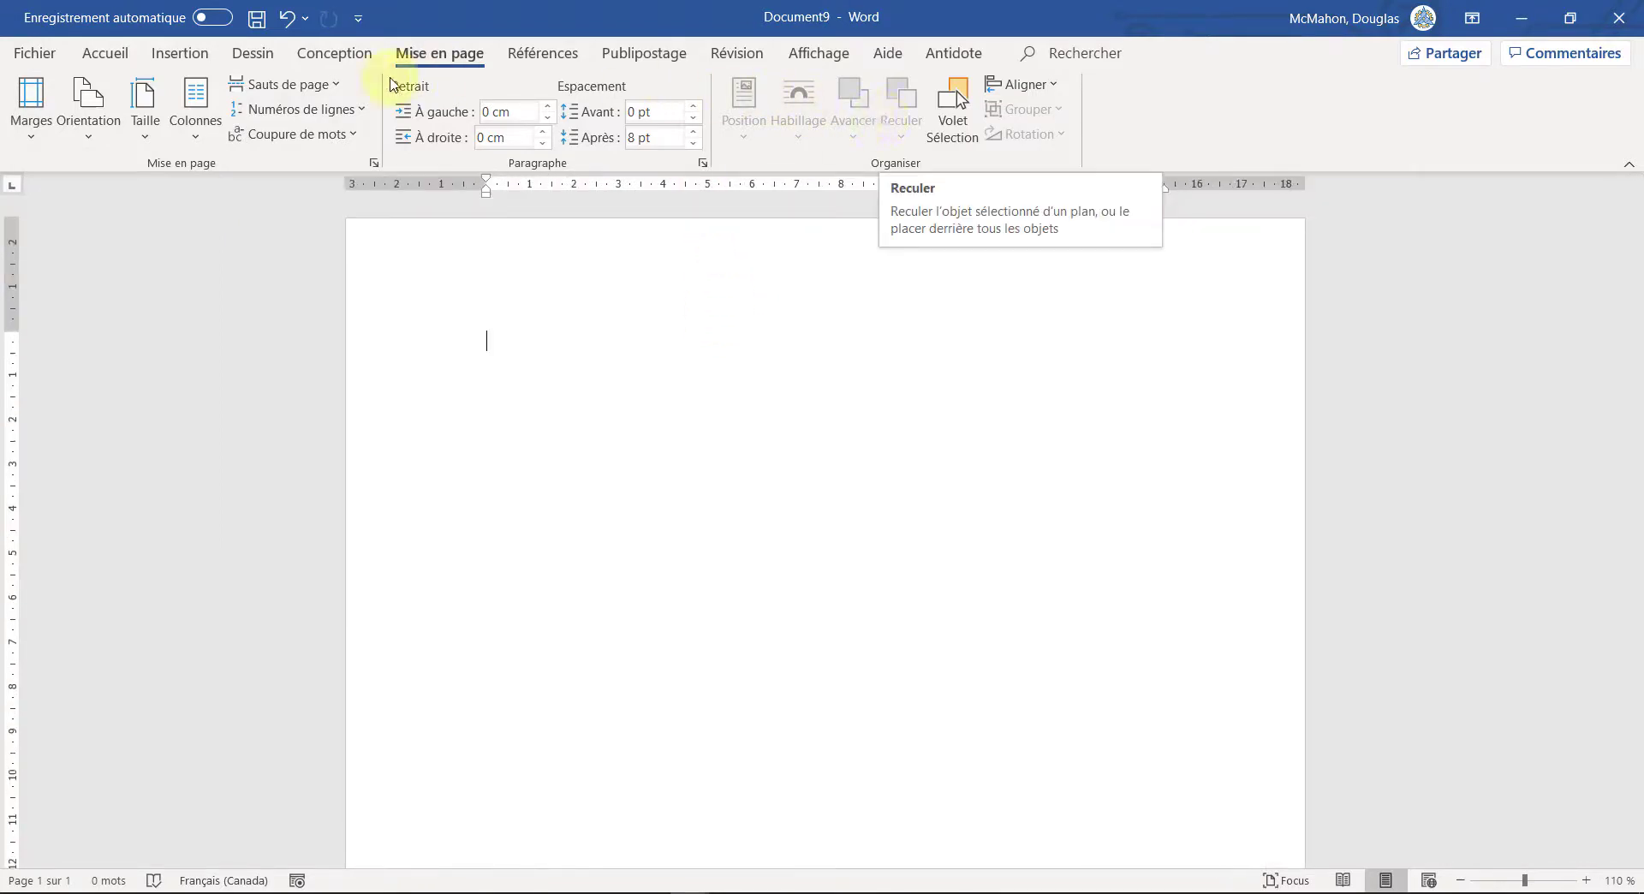
left_click(107, 53)
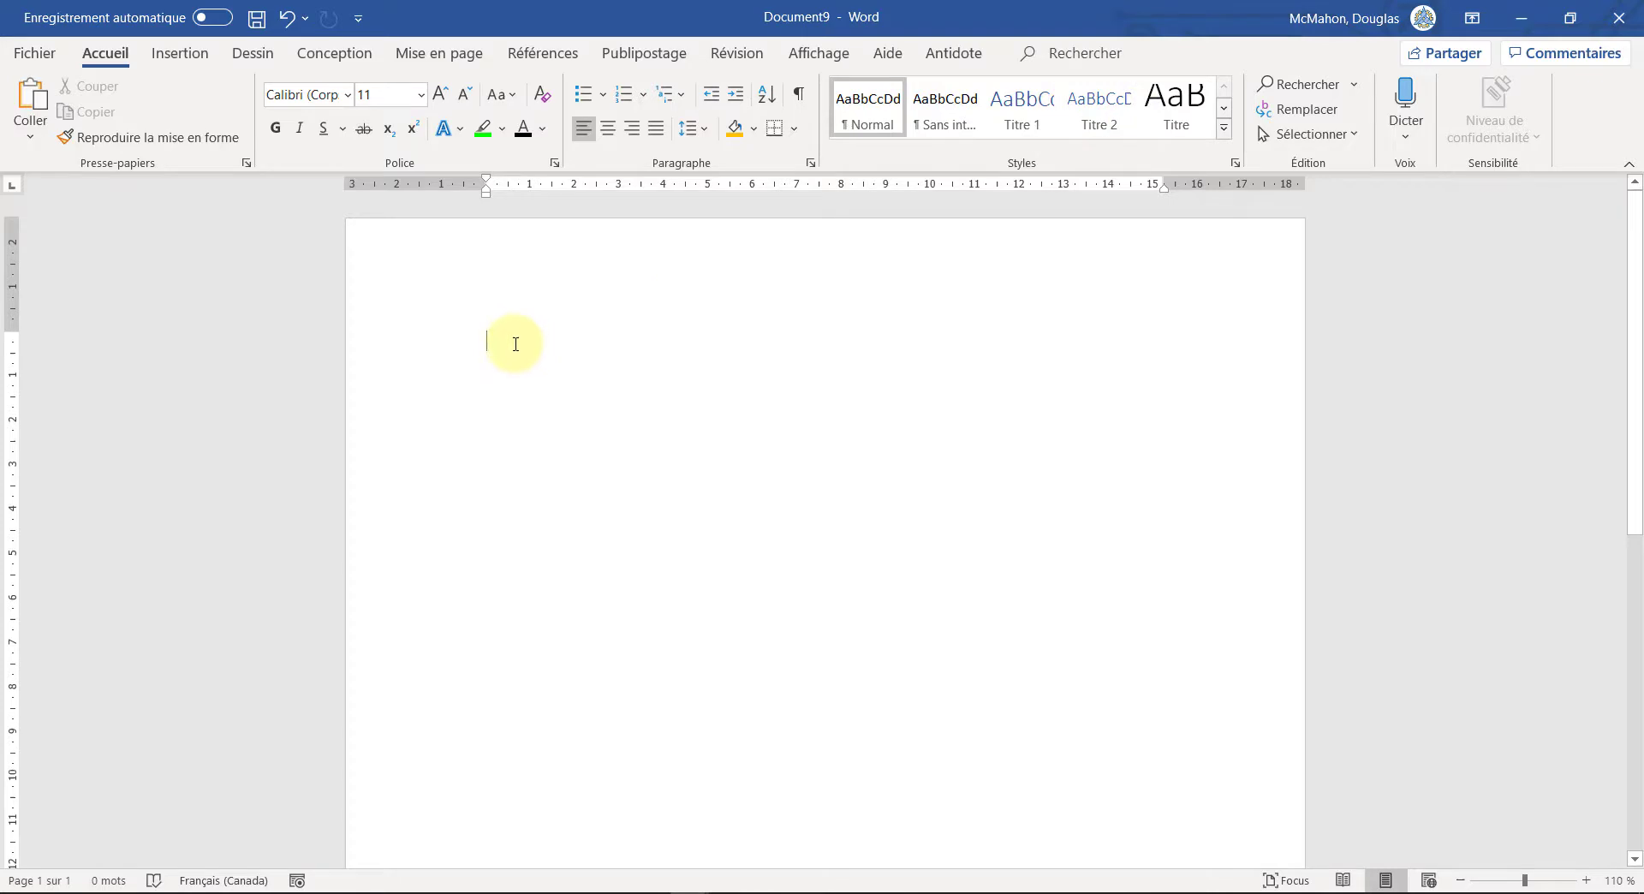
key("ctrl+v")
scroll(650, 410, "up", 5)
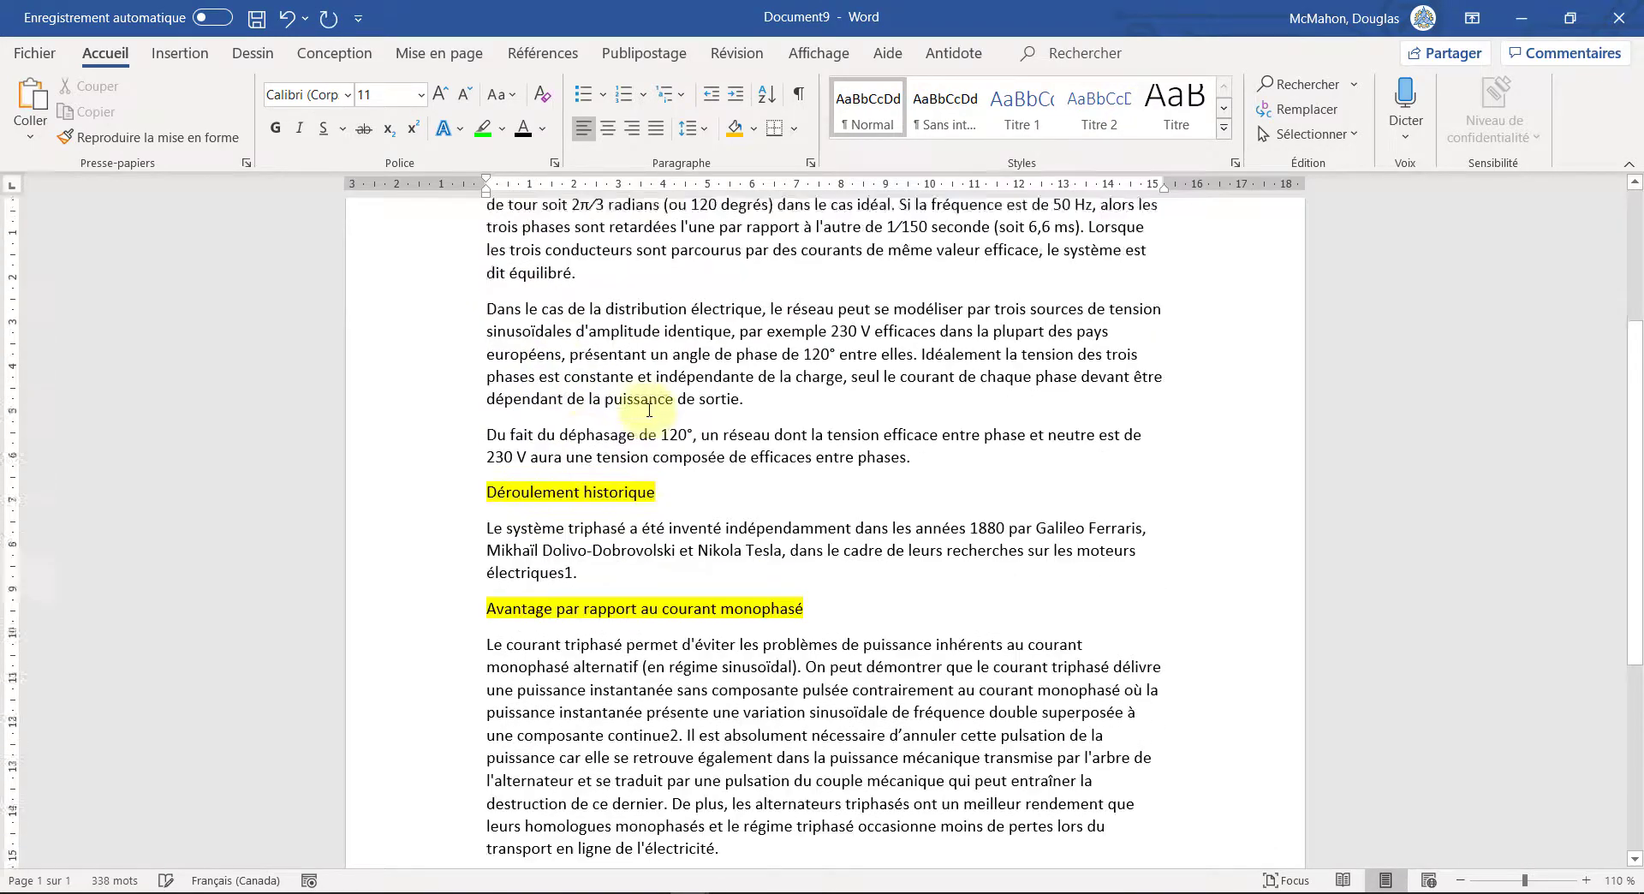
scroll(650, 410, "up", 1)
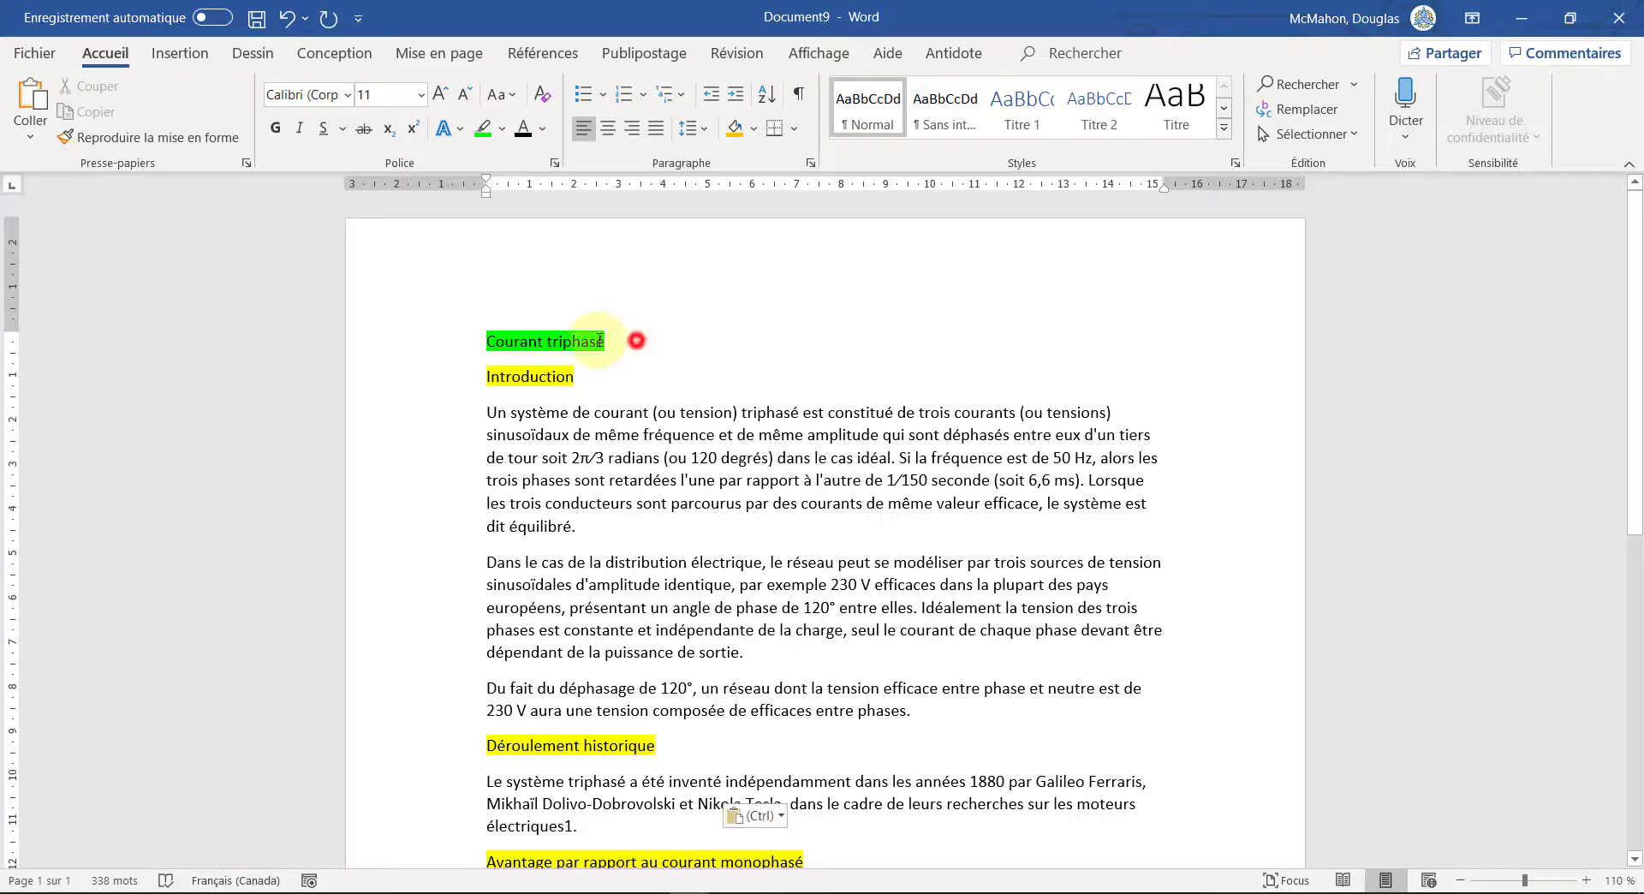
Step: With the introduction paragraphs selected, modify the Normal style to 1,5 ligne line spacing and 6 pt spacing before and after
triple_click(633, 339)
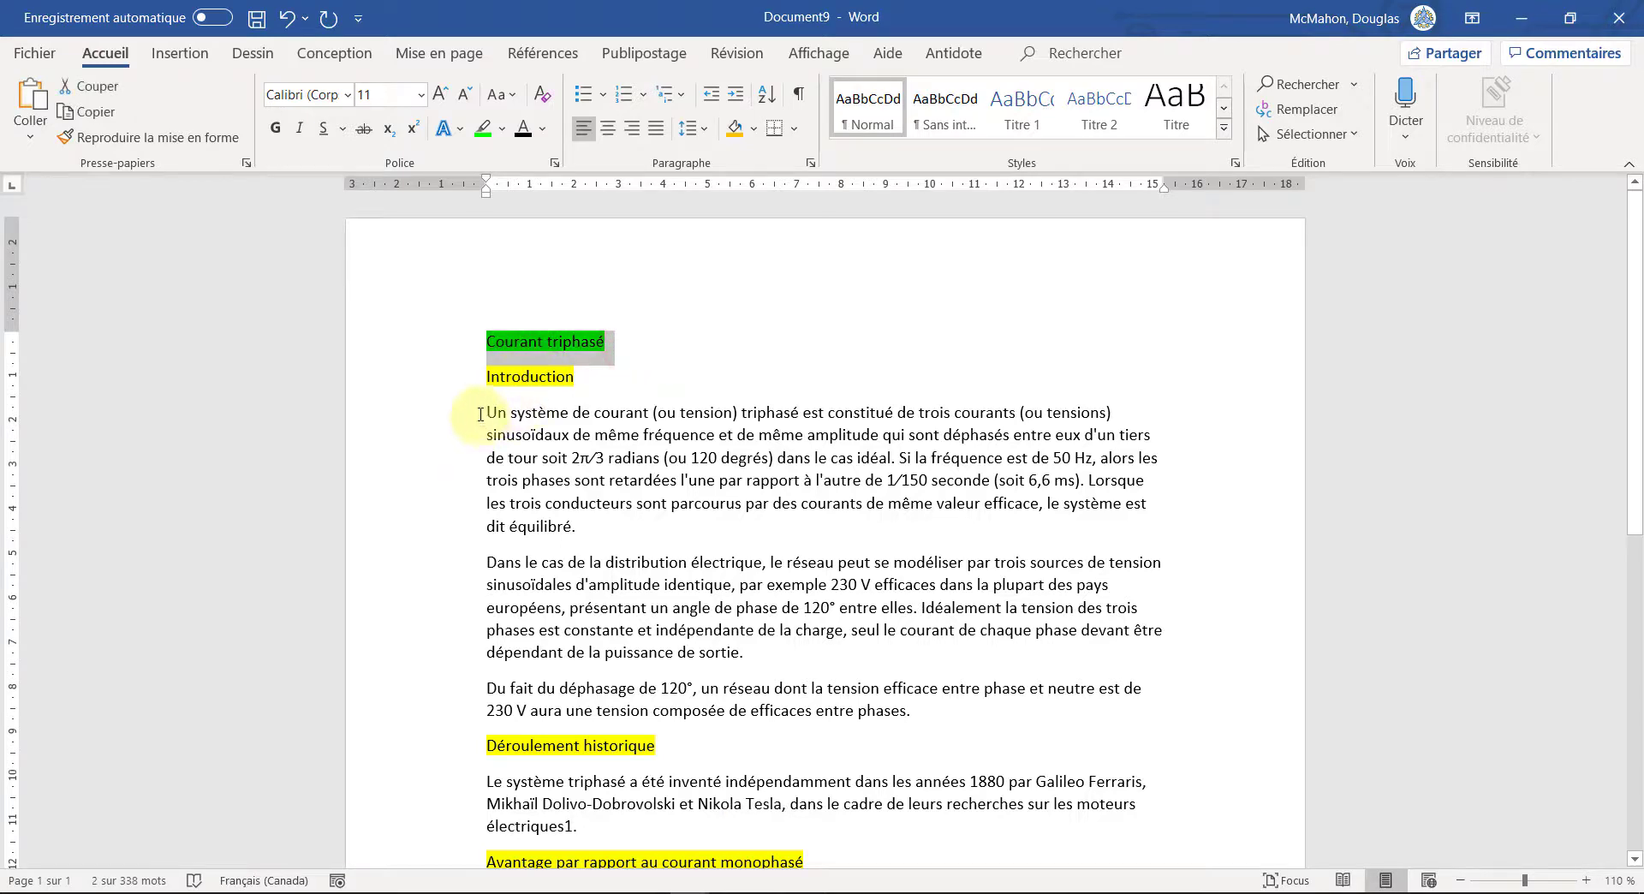
left_click_drag(486, 421, 910, 742)
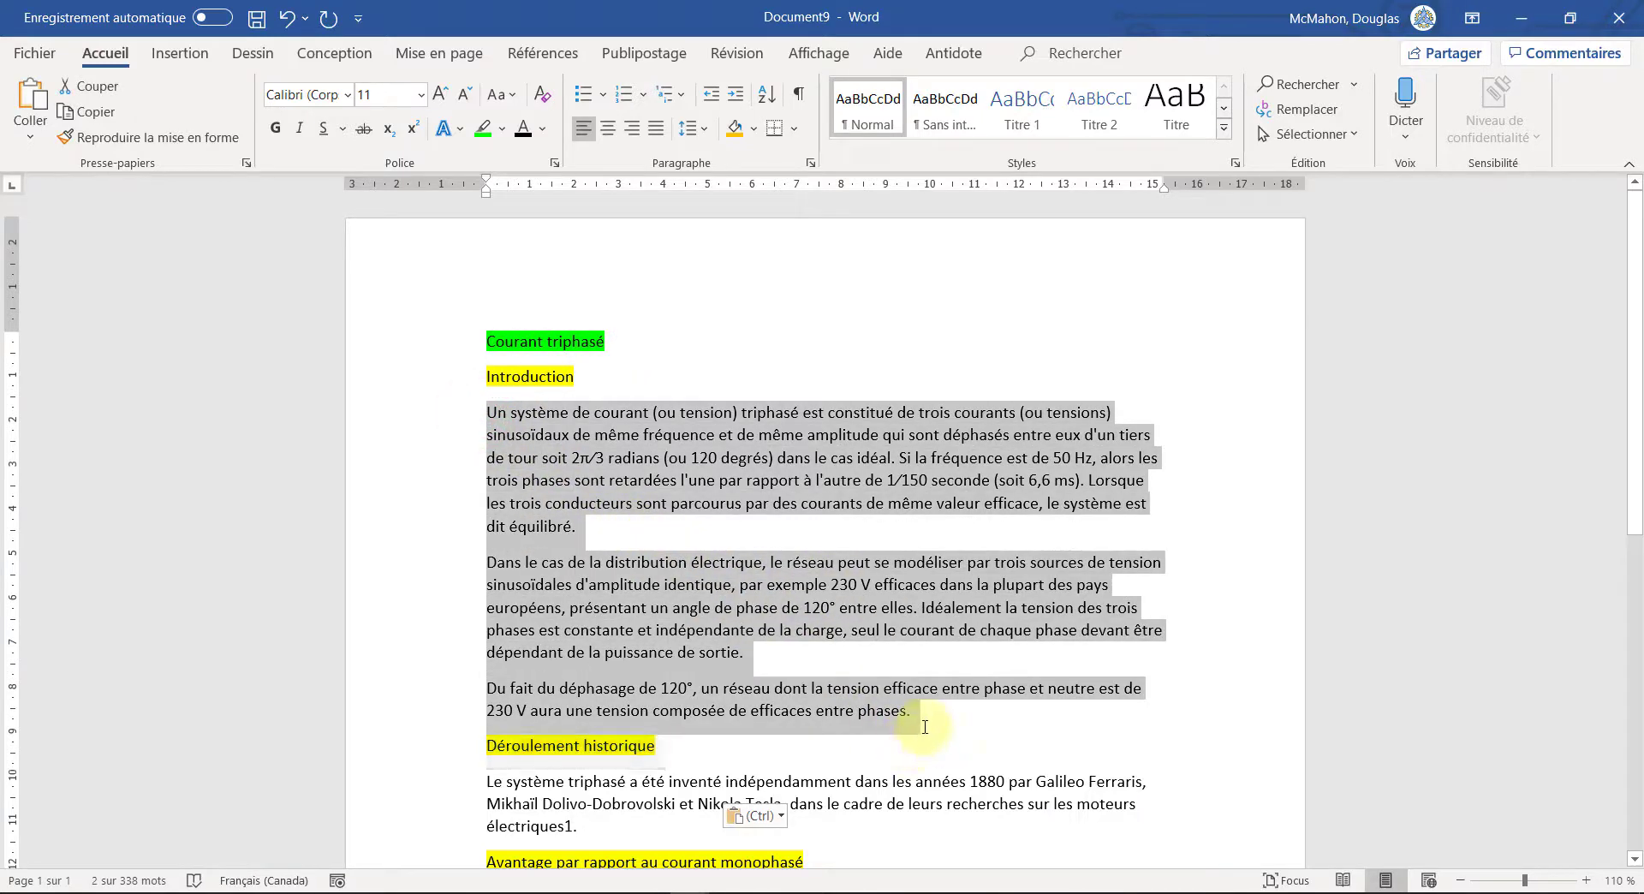
right_click(885, 108)
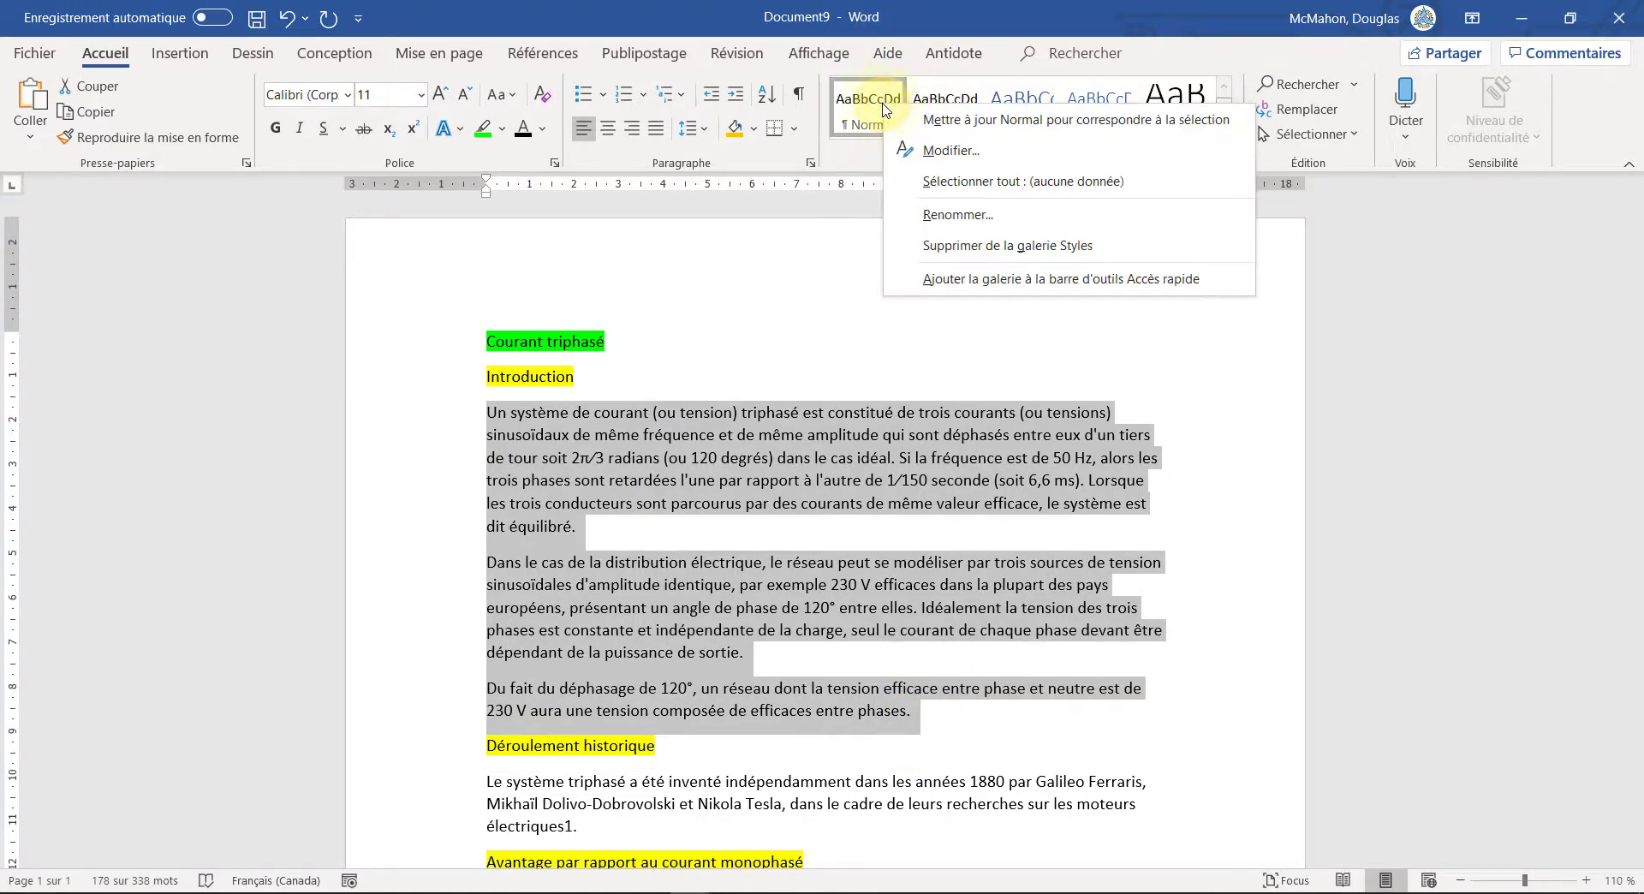
left_click(940, 154)
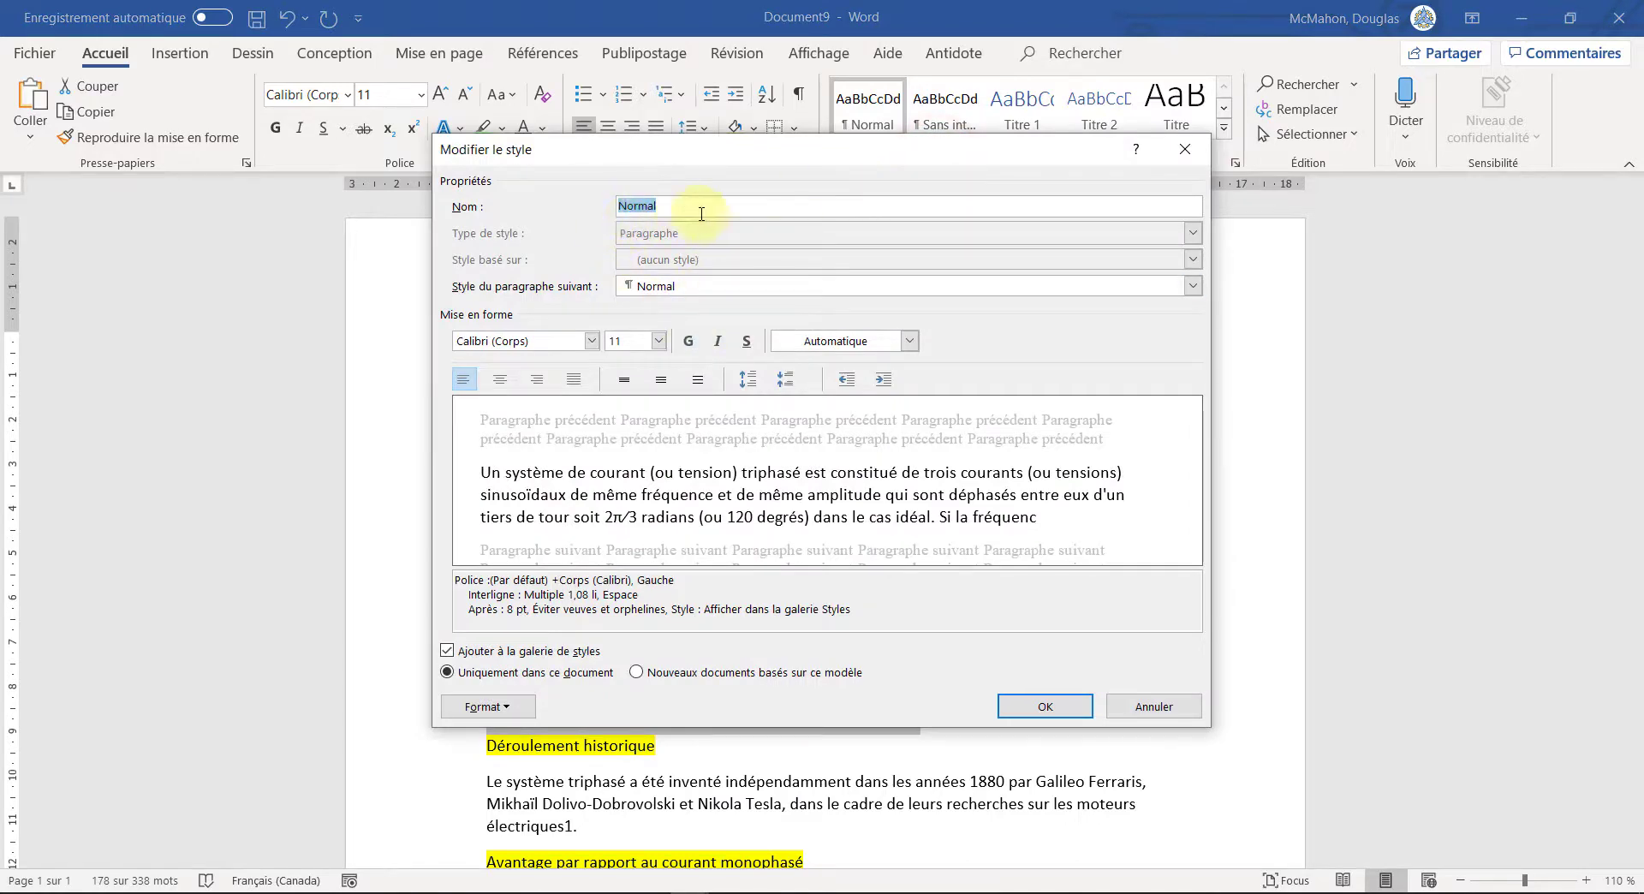
left_click(509, 710)
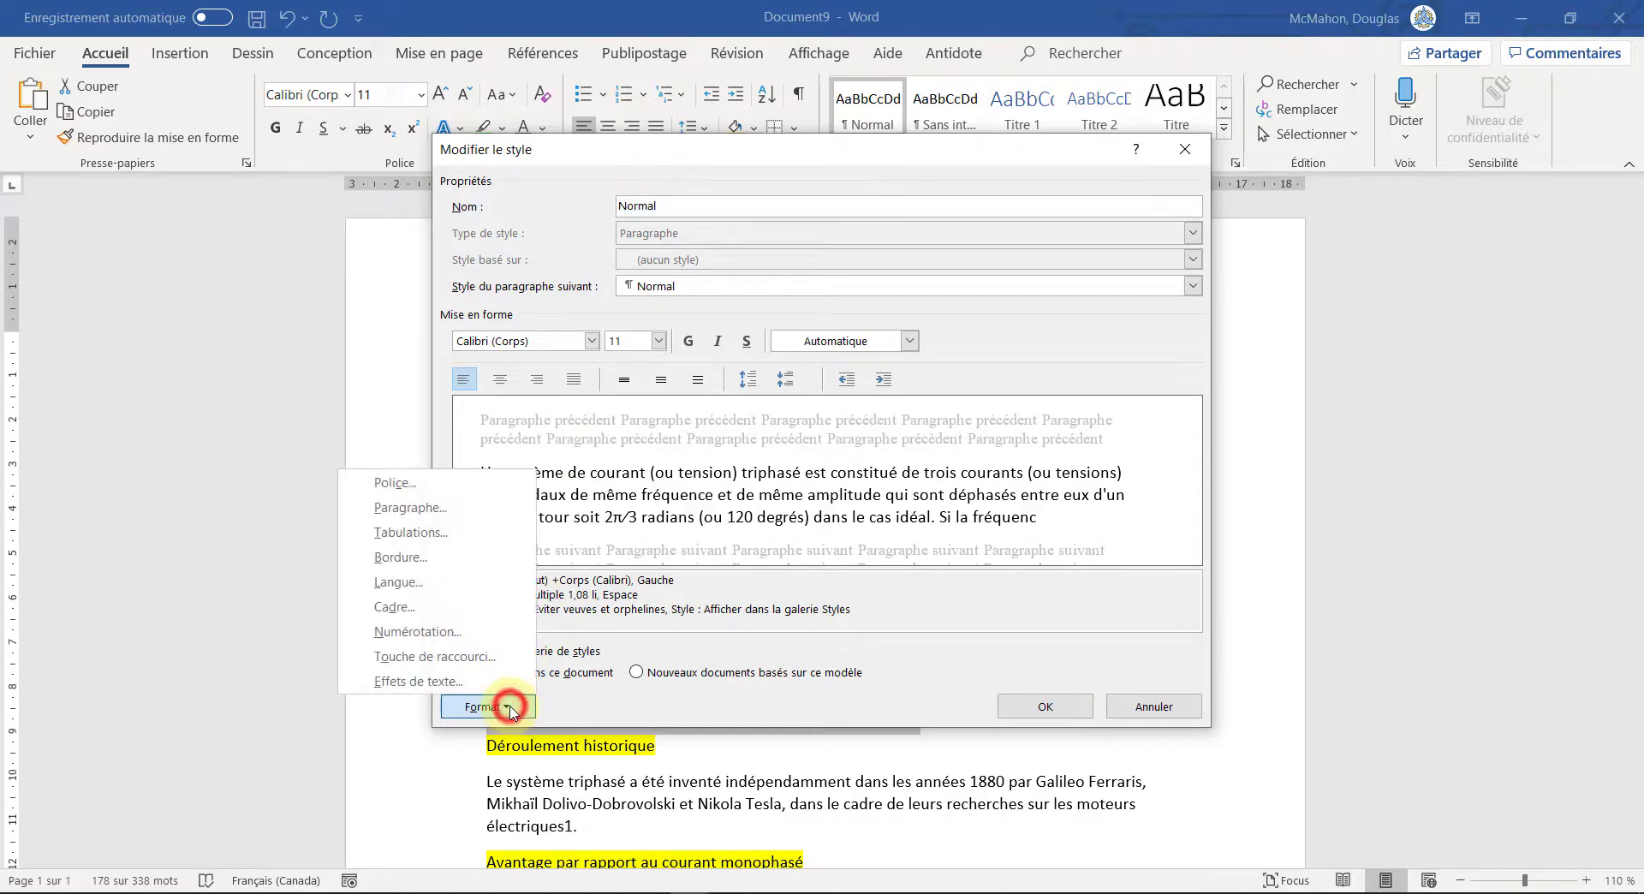
left_click(466, 514)
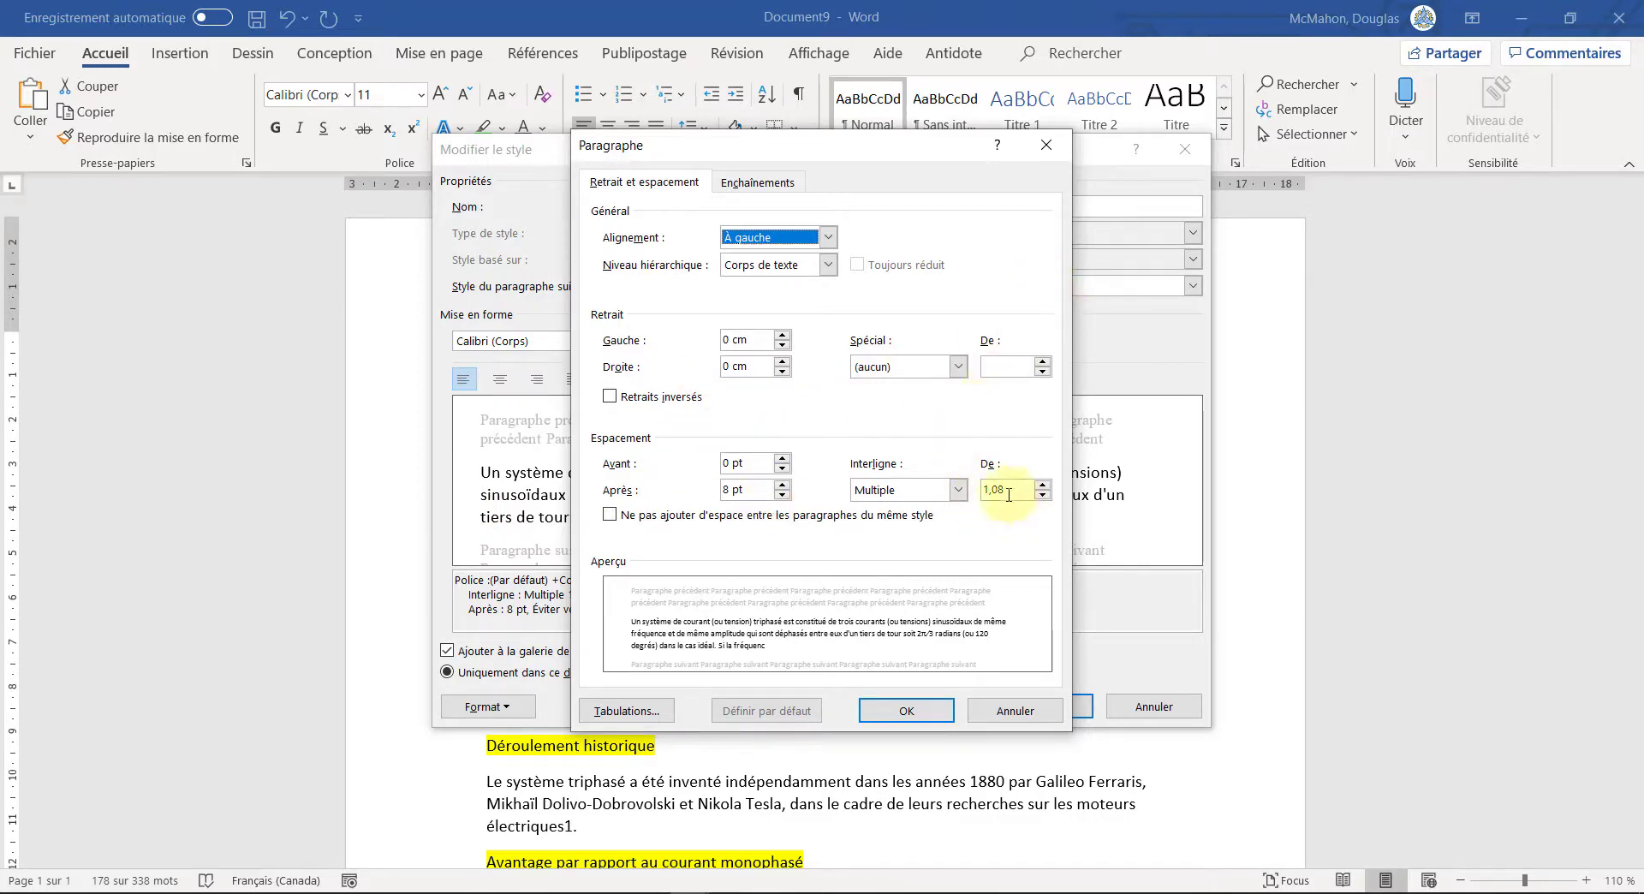
left_click(958, 490)
left_click(912, 525)
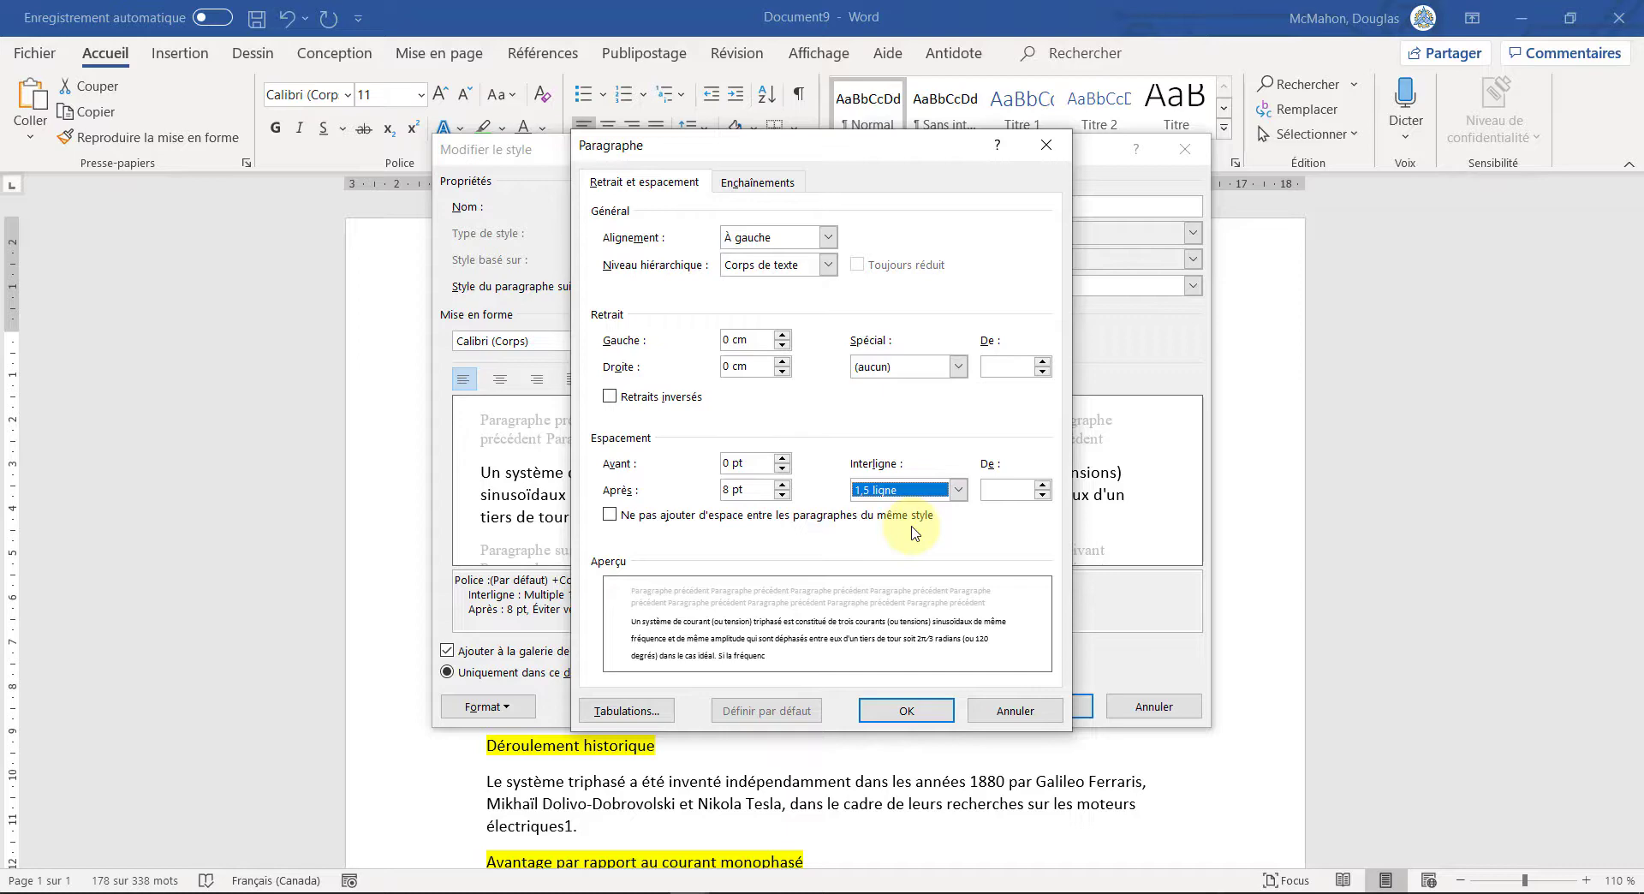
left_click(781, 459)
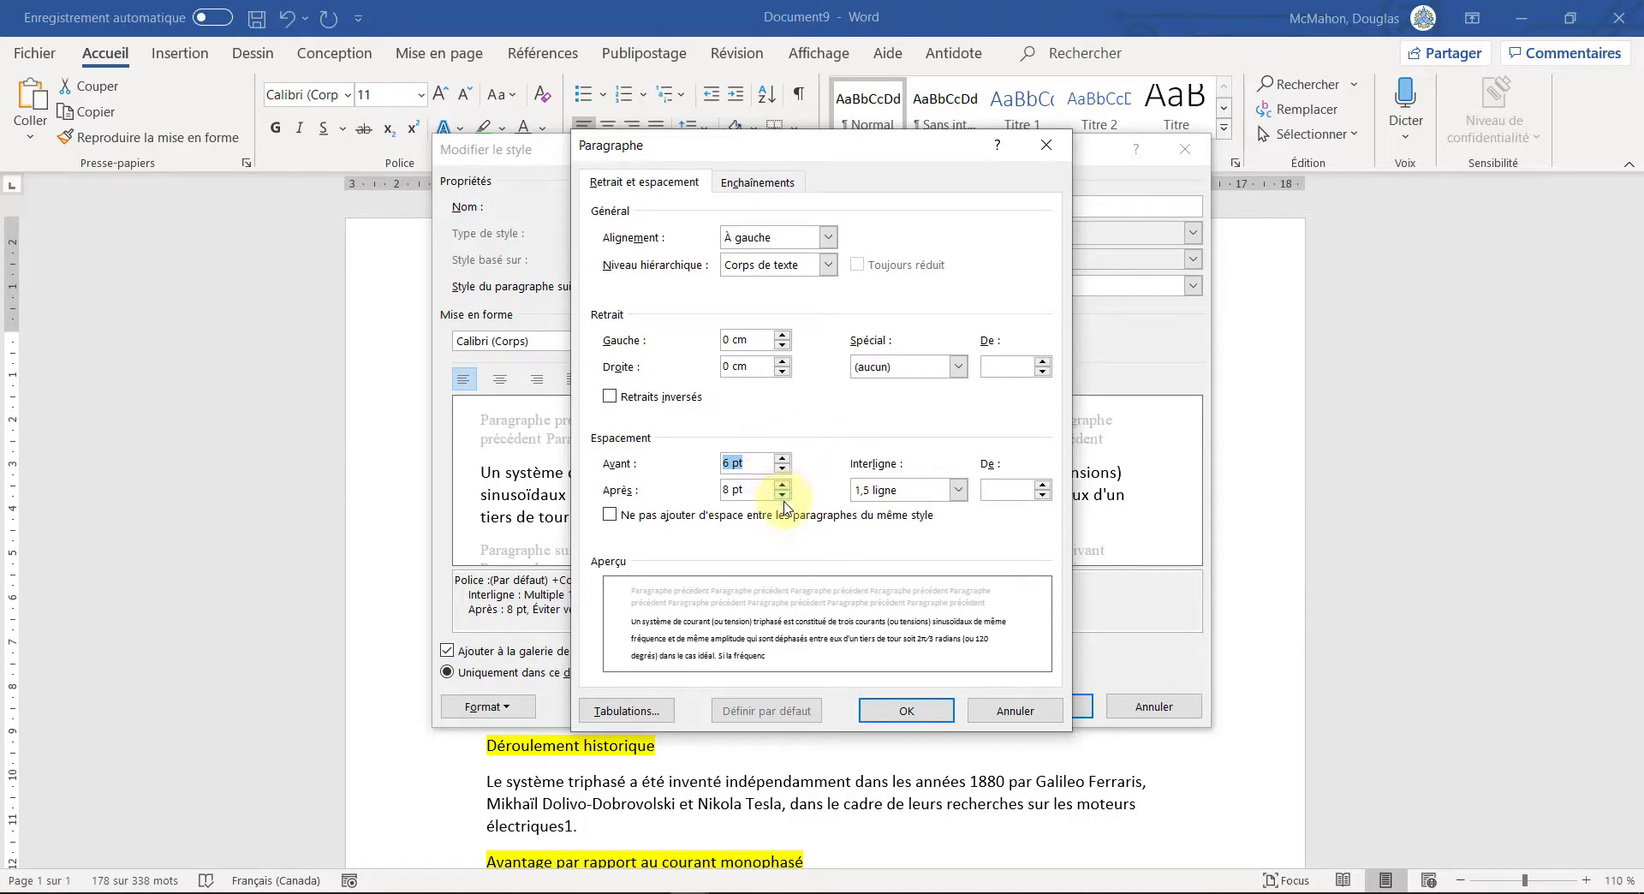
left_click(783, 498)
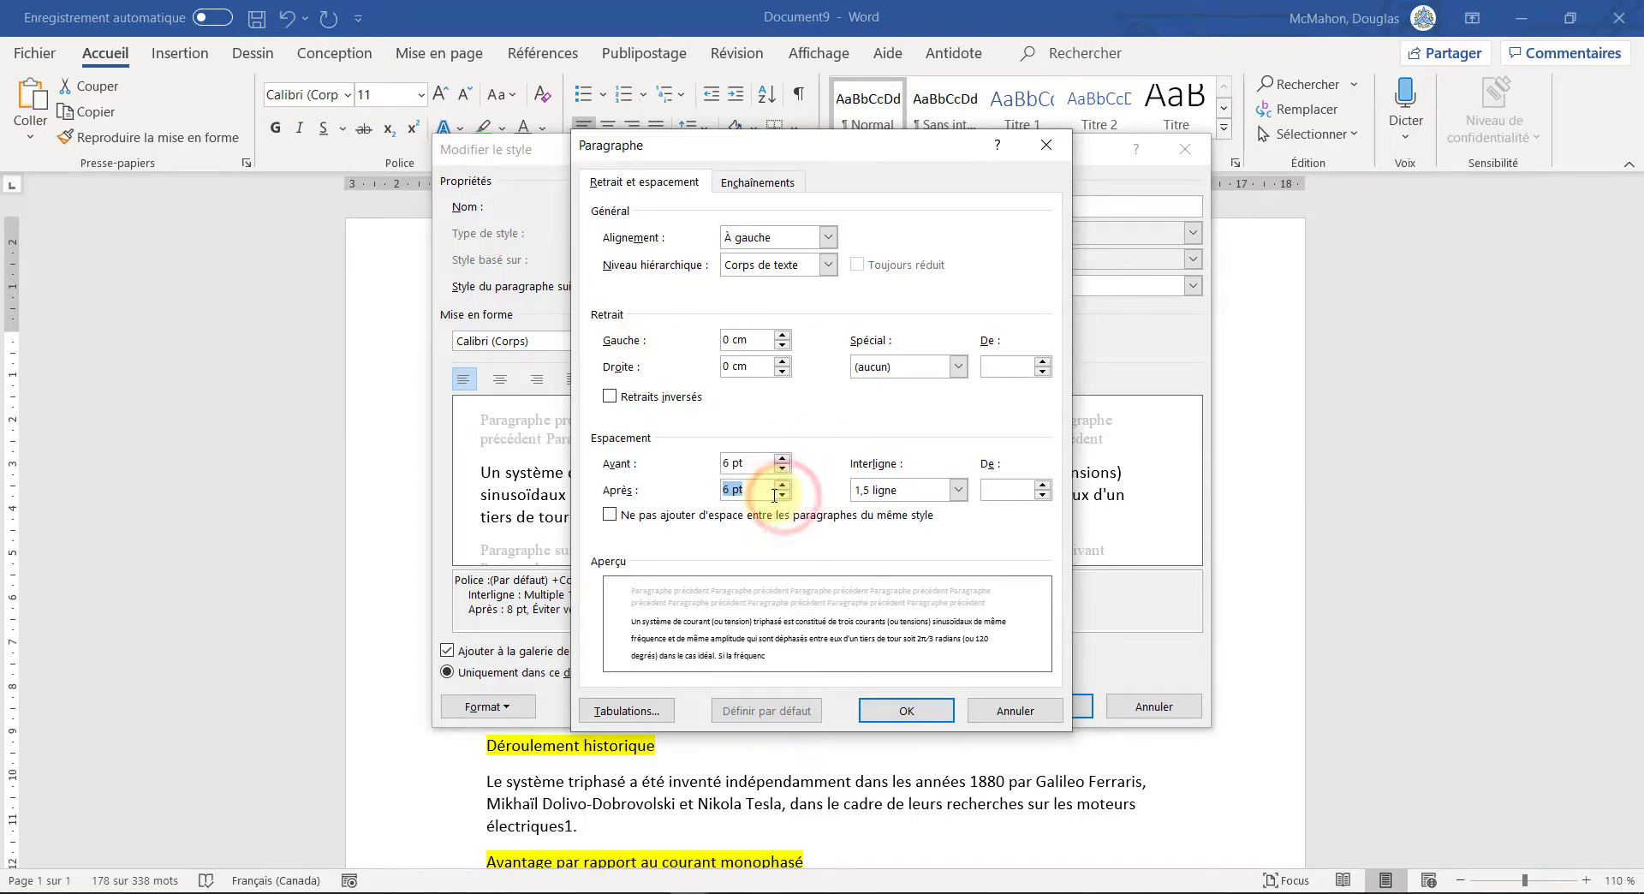
Step: Set the Normal style's paragraph alignment to Justifié and accept the paragraph settings
key("alt+m")
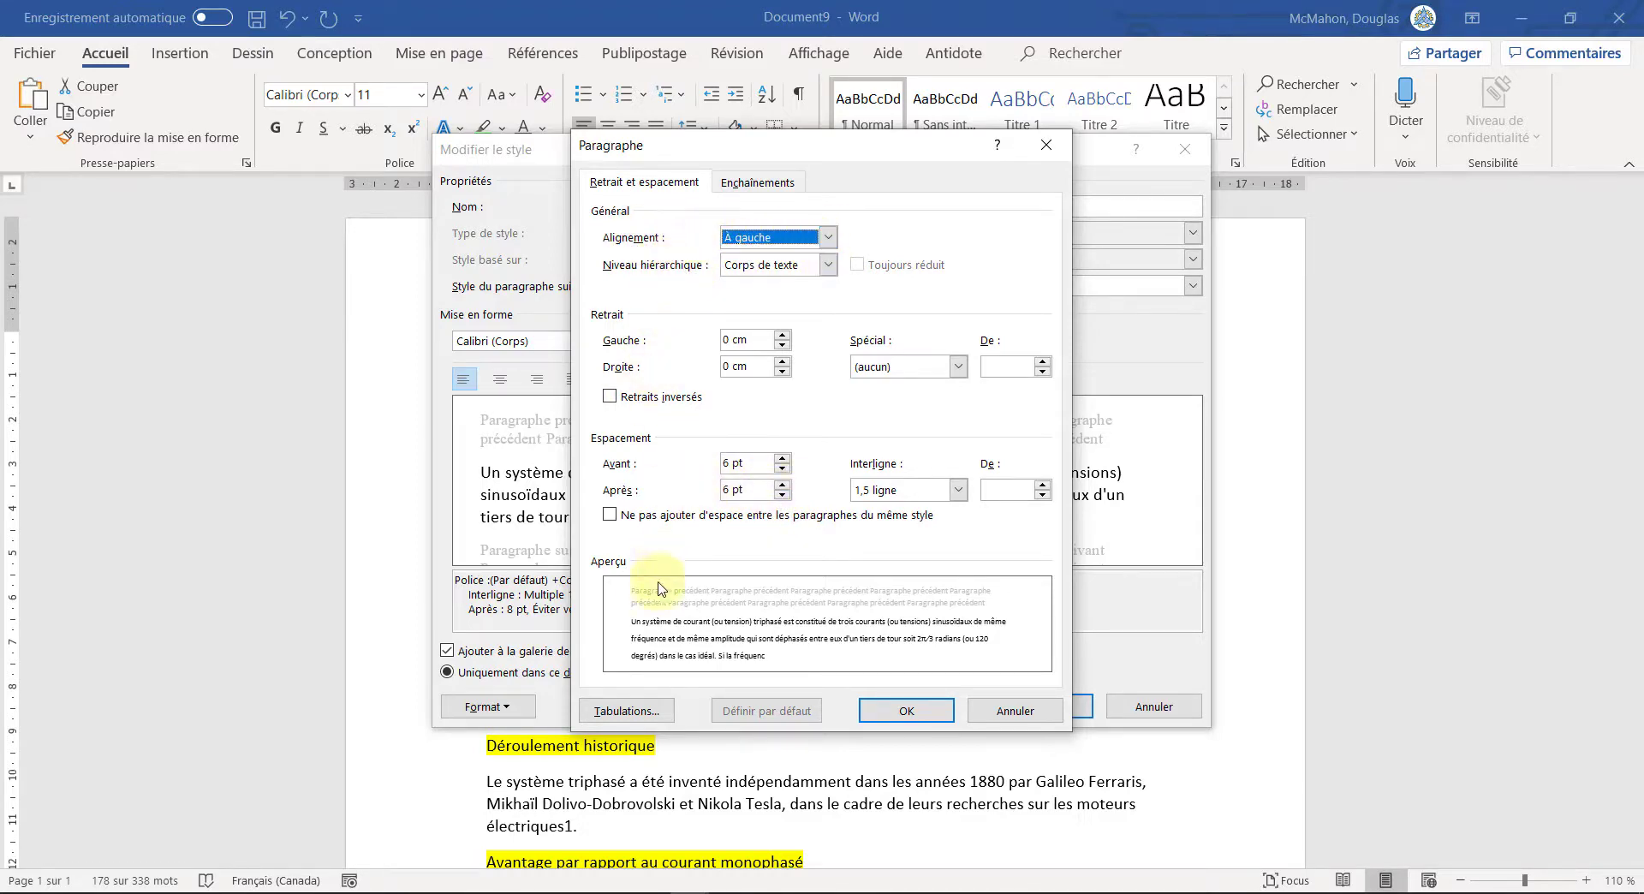
left_click(828, 238)
left_click(822, 277)
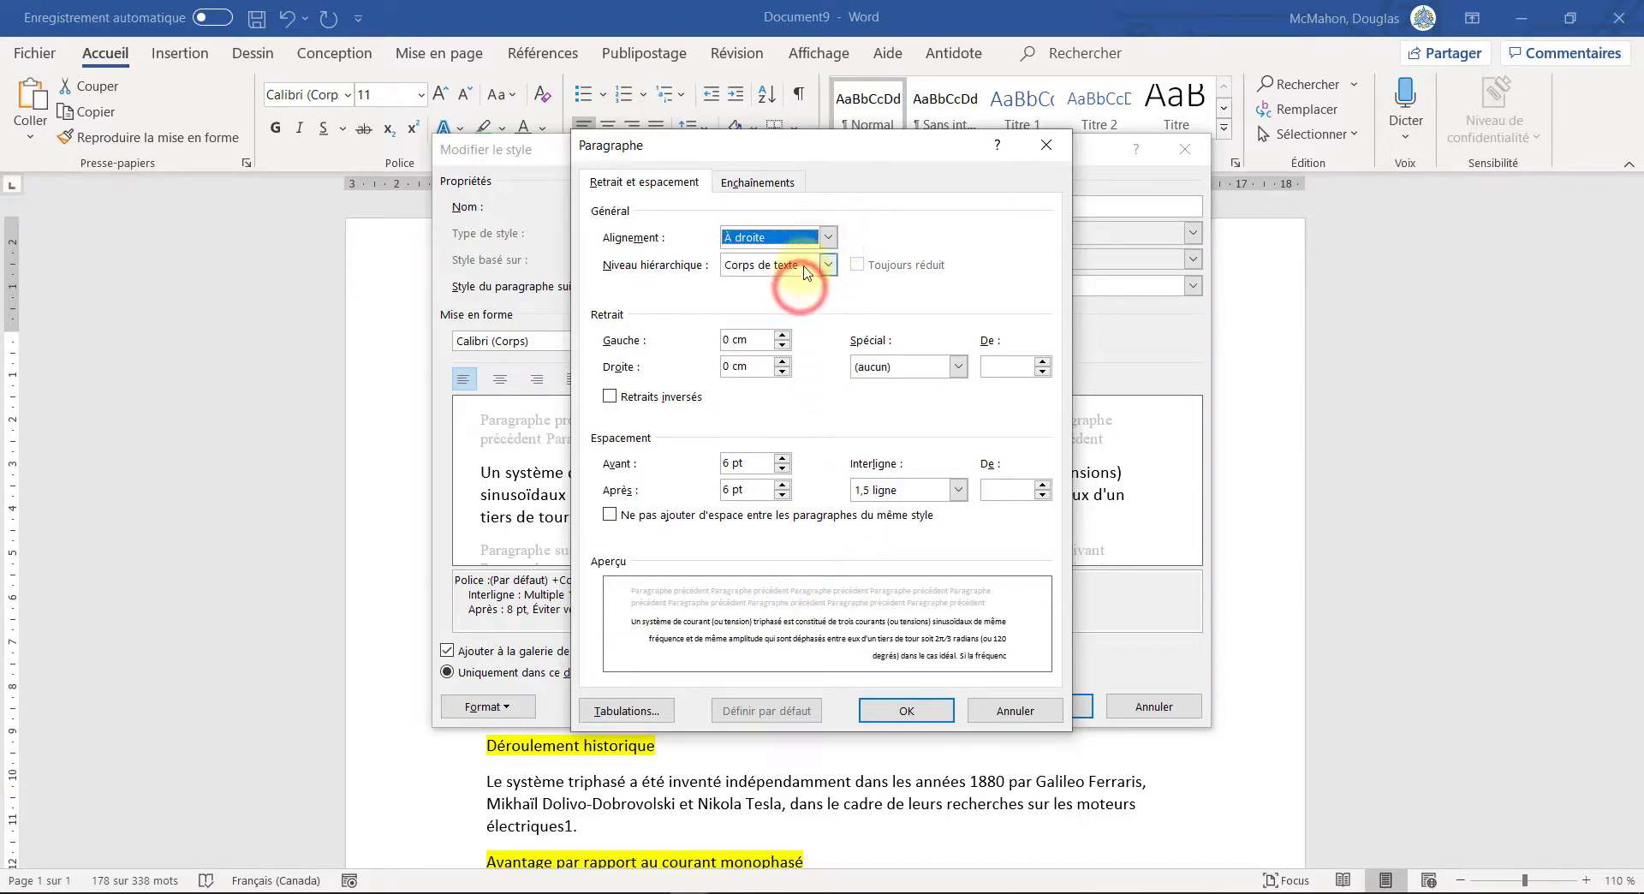
left_click(828, 238)
left_click(760, 302)
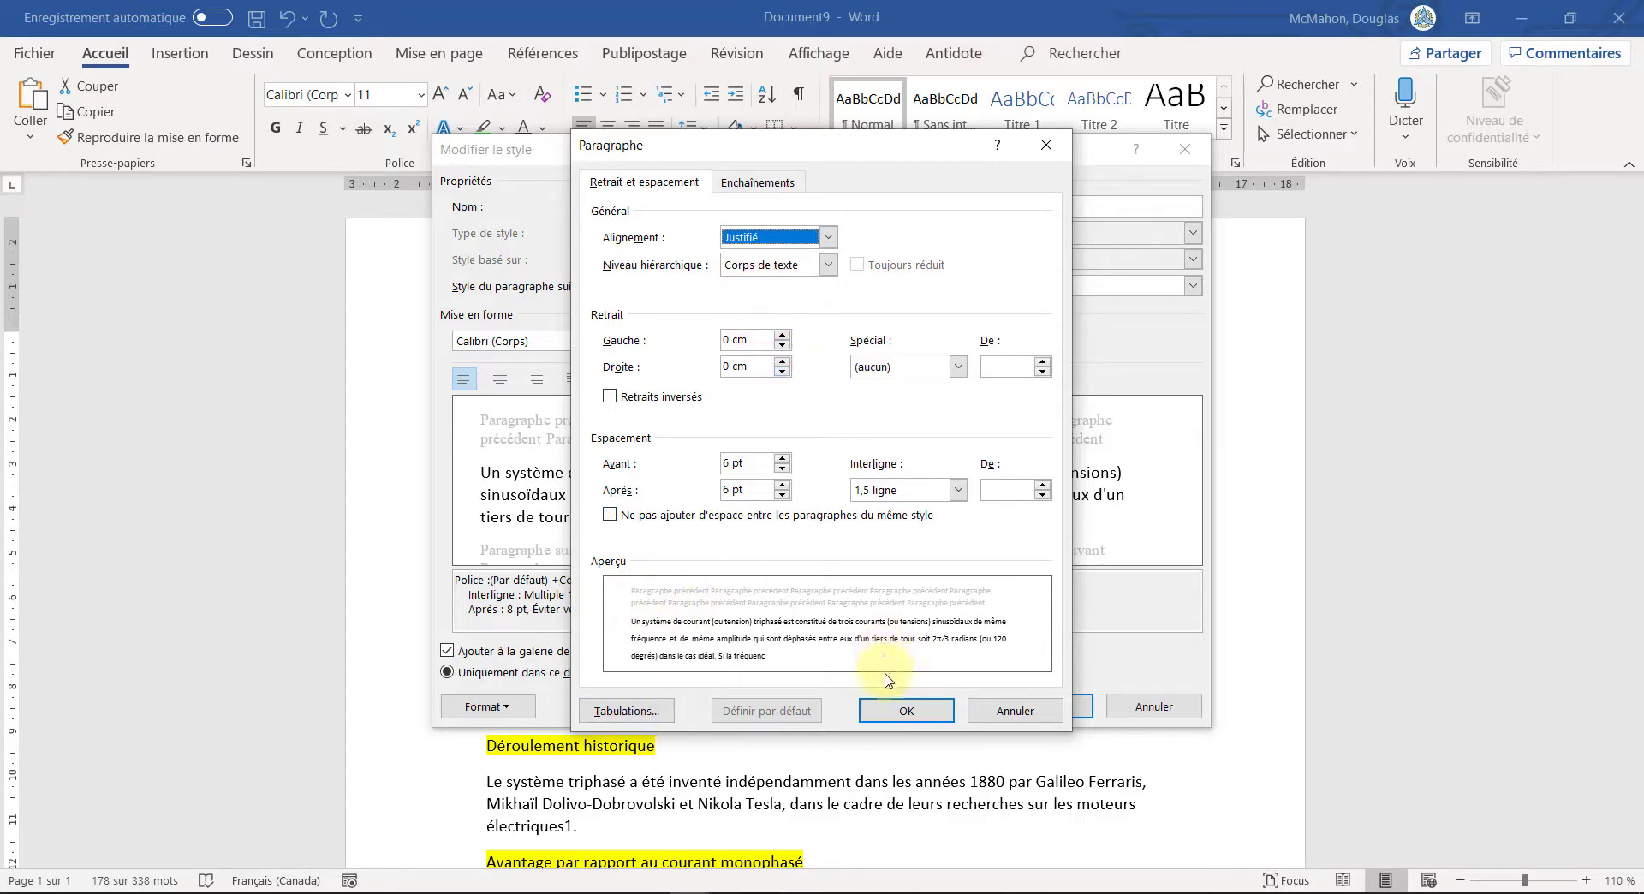
left_click(905, 712)
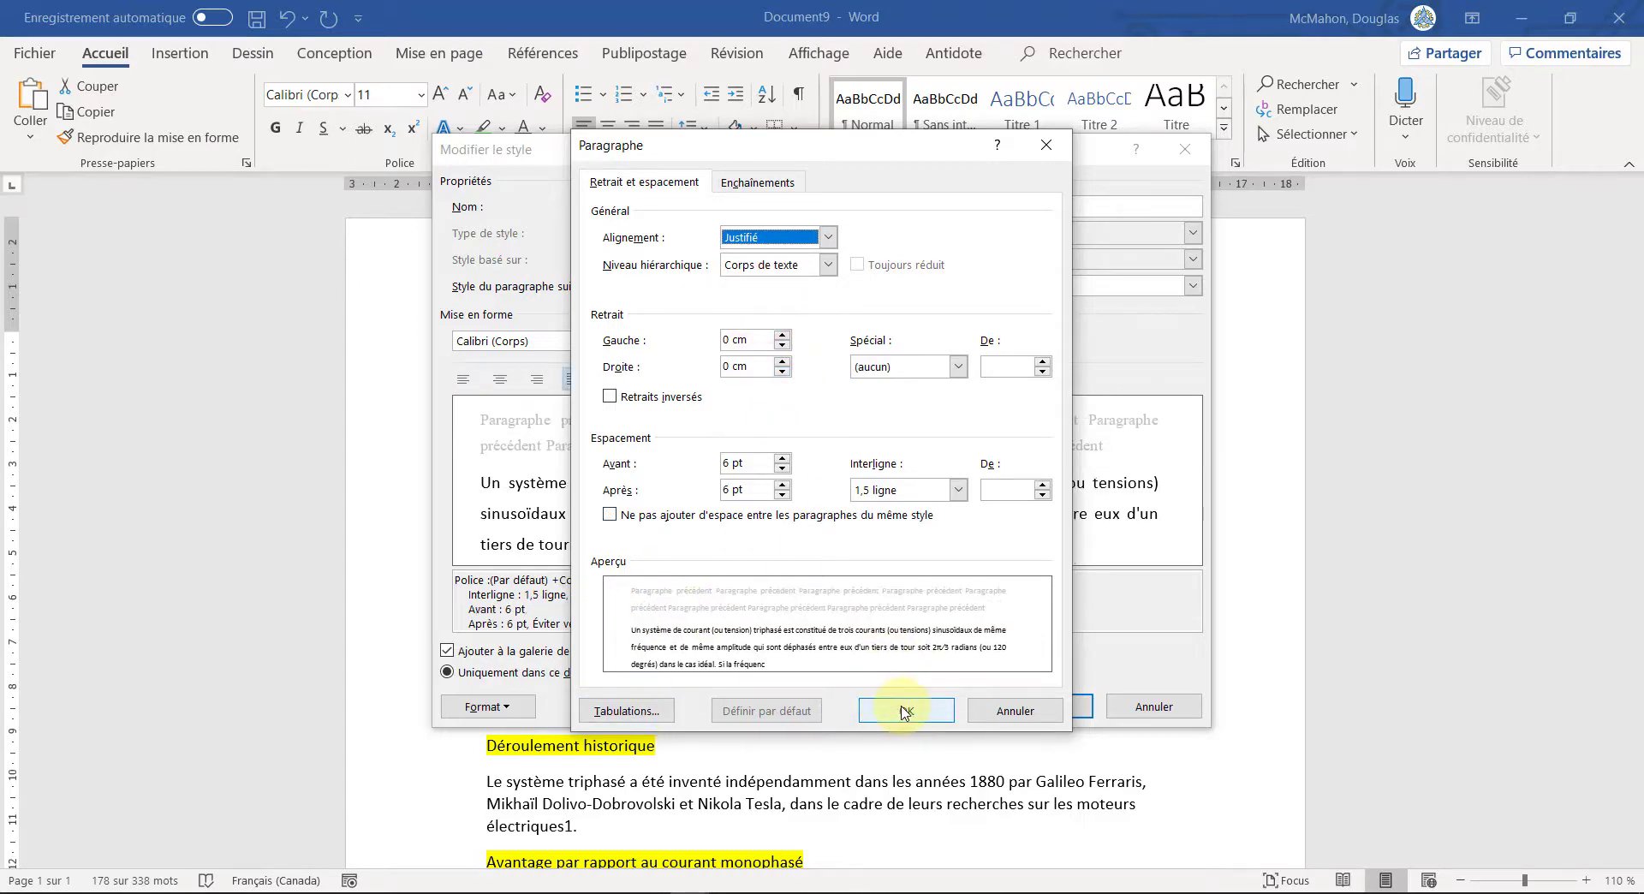
left_click(910, 717)
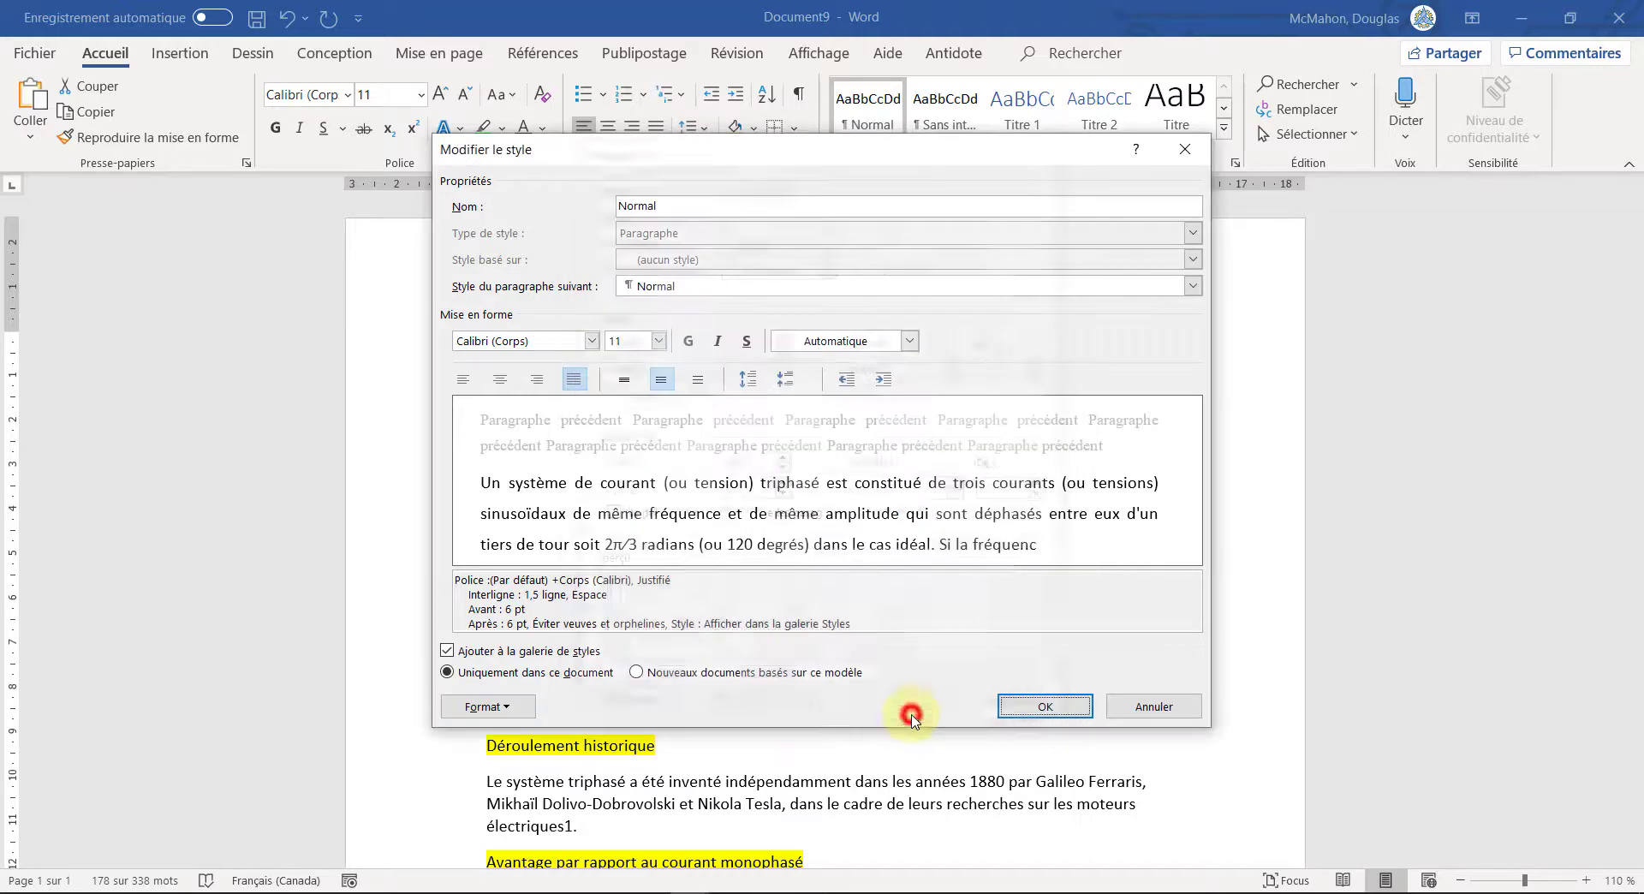
Step: Set the Normal style's font to Century Gothic at size 12, apply the style changes and deselect the text
left_click(591, 342)
left_click(485, 415)
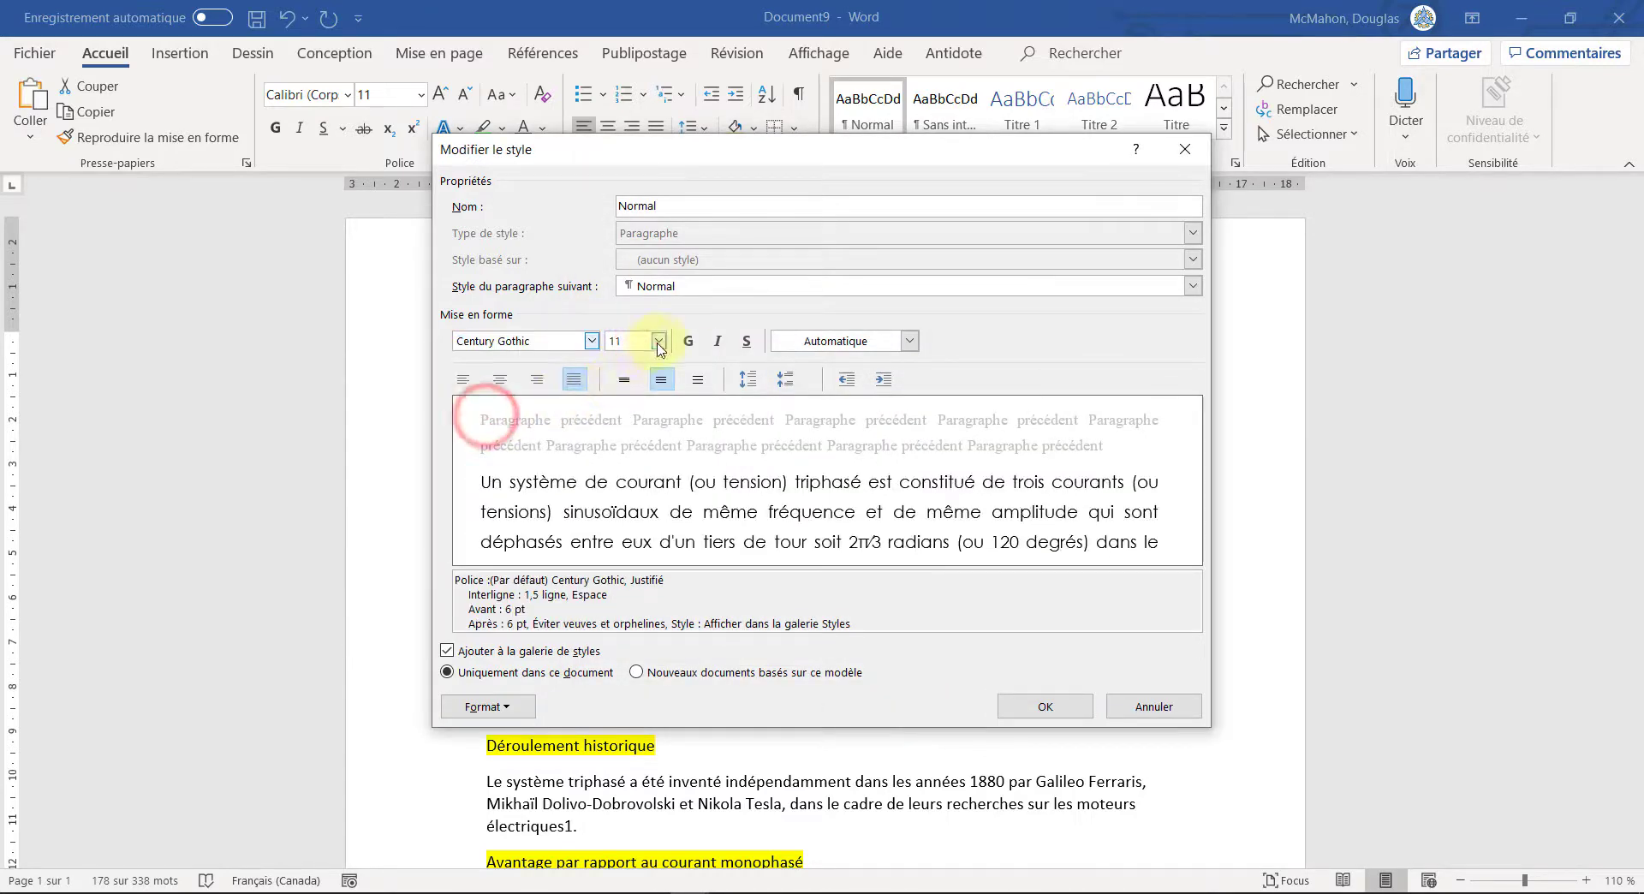
left_click(659, 342)
left_click(636, 418)
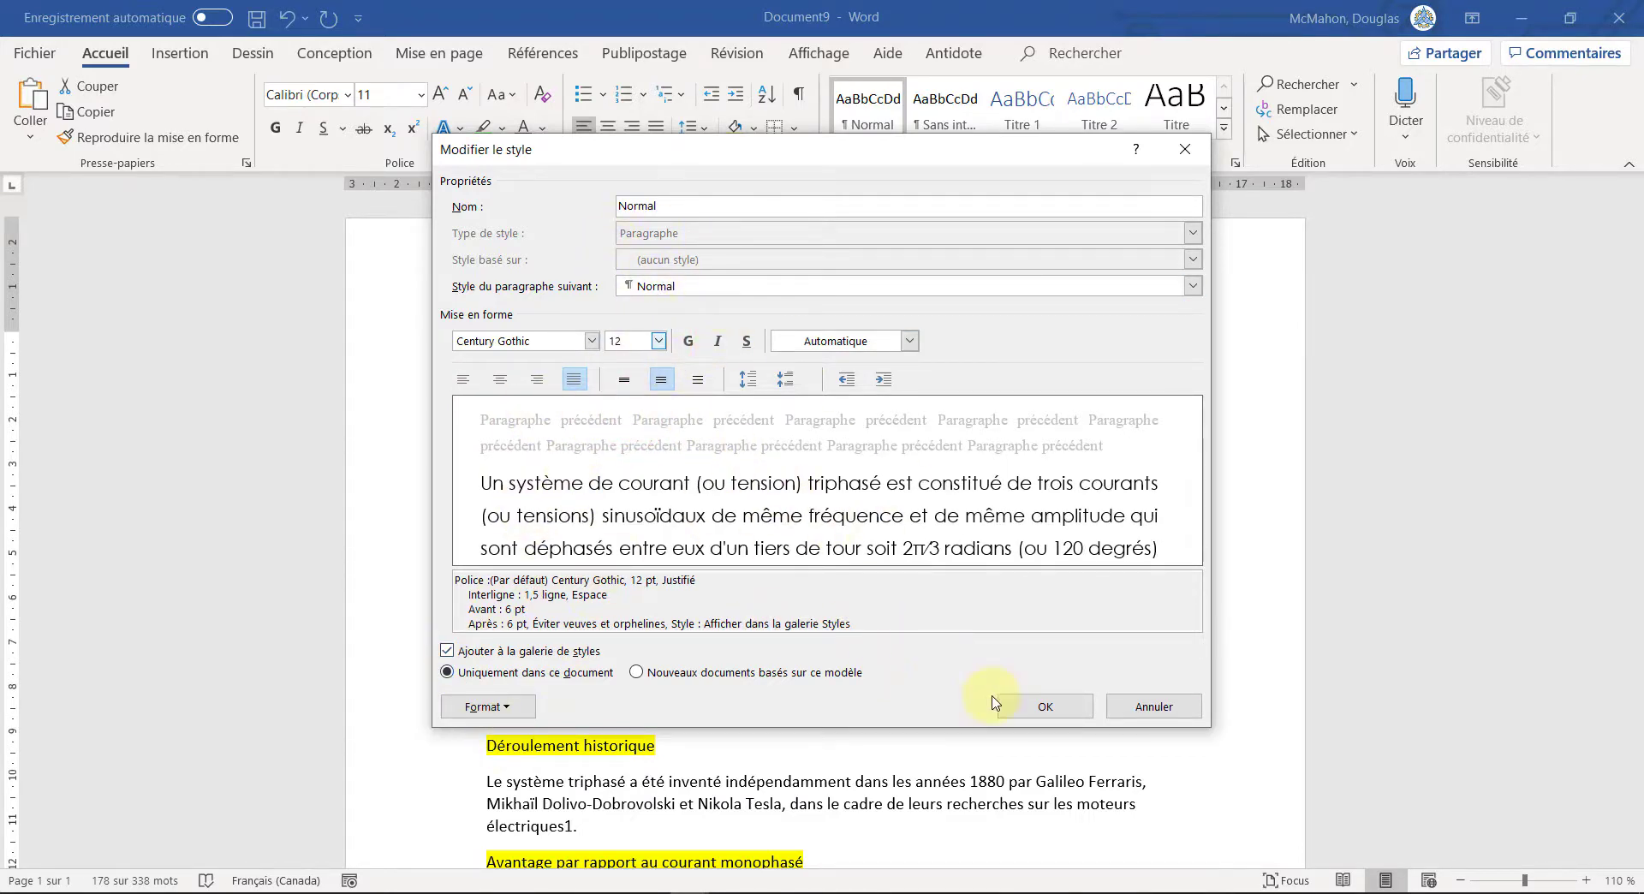
left_click(1046, 709)
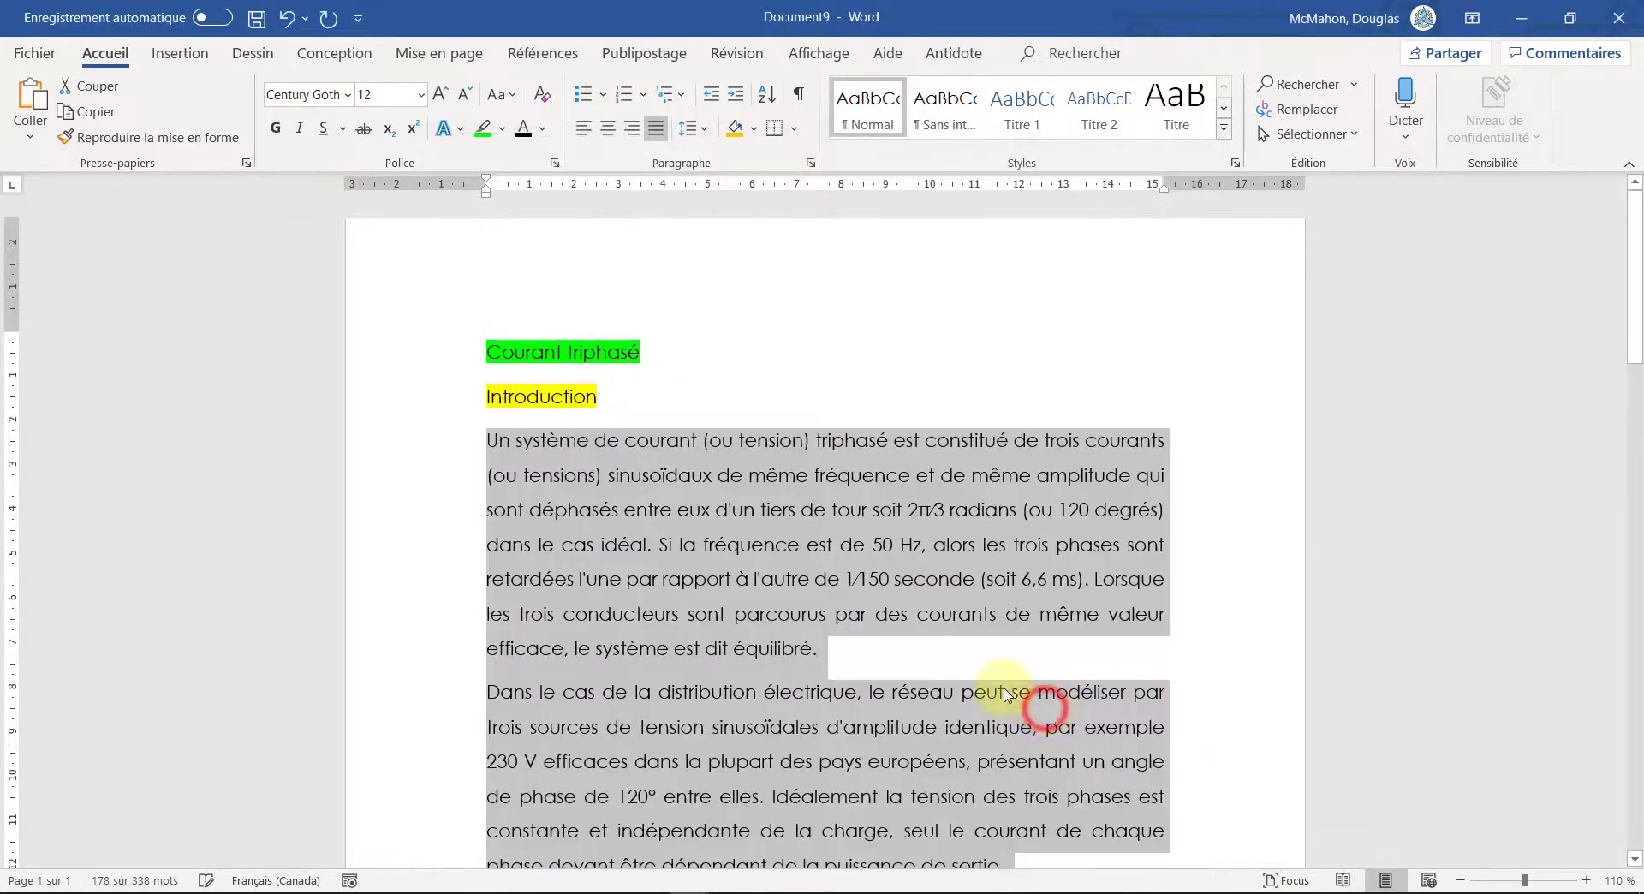
scroll(843, 610, "down", 1)
scroll(844, 609, "down", 1)
left_click(799, 631)
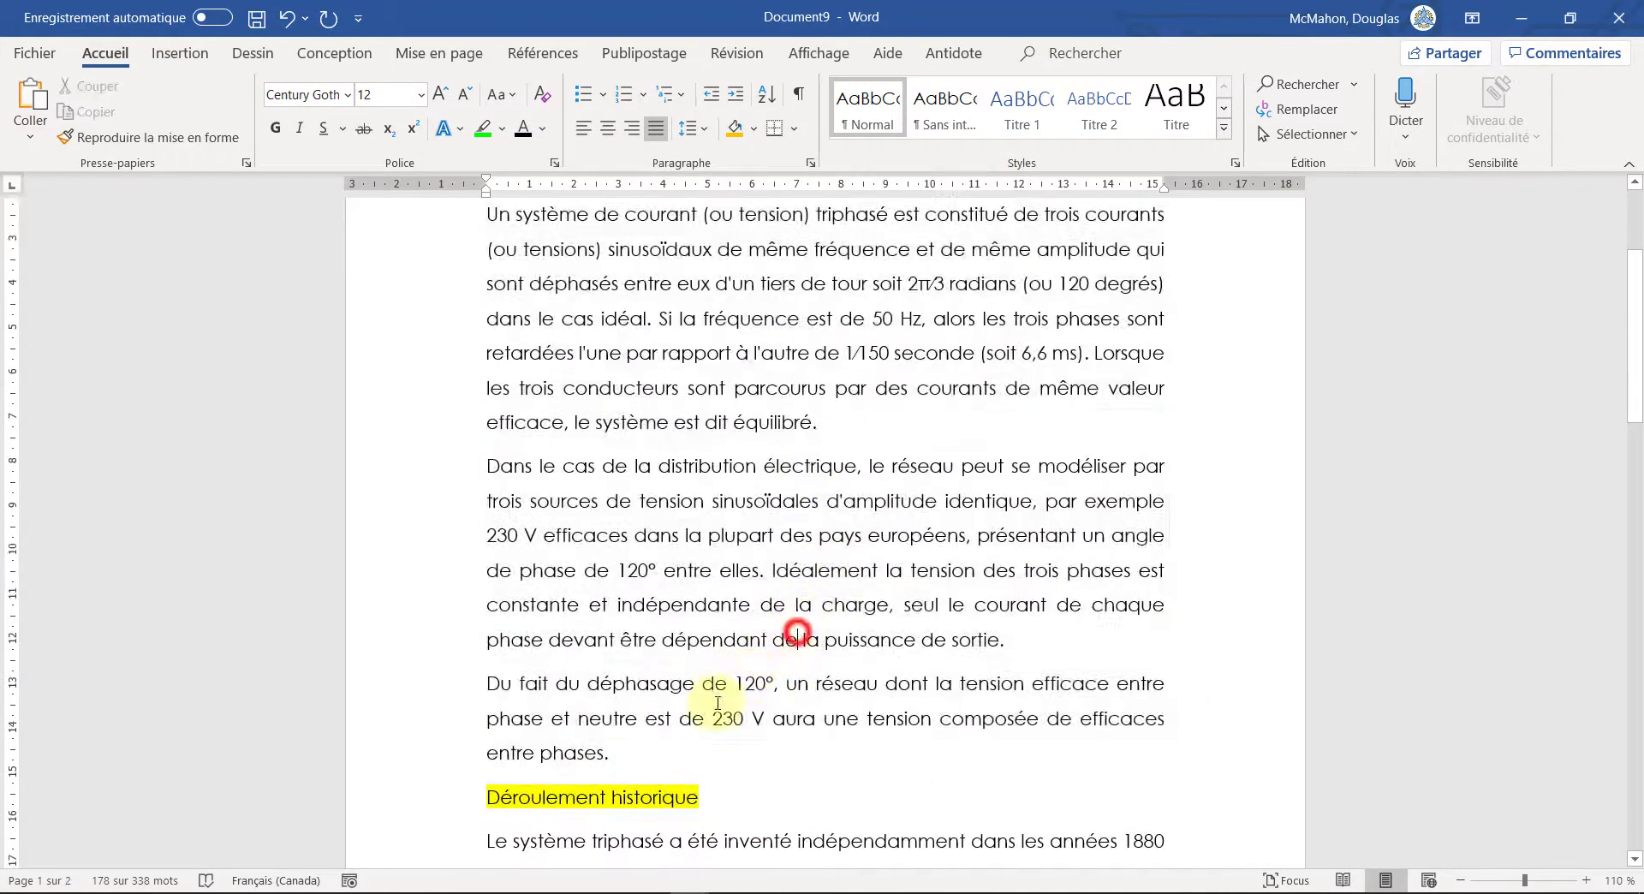
Step: Examine the Normal style formatting across the introduction and Déroulement historique body paragraphs
left_click_drag(606, 752, 531, 502)
left_click_drag(514, 351, 452, 351)
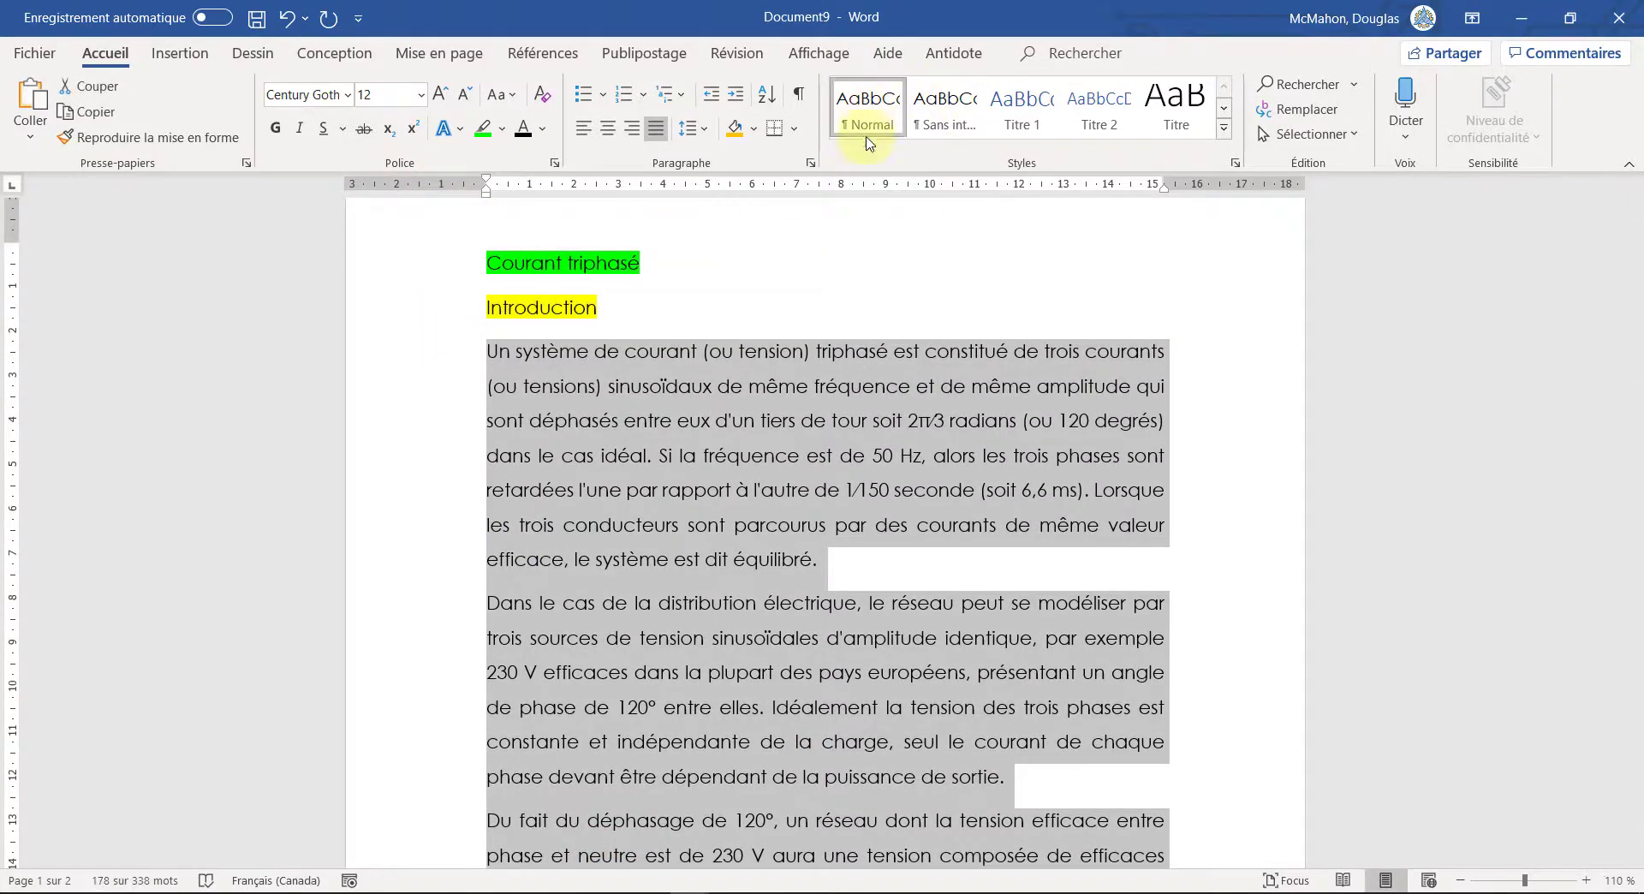
scroll(752, 537, "down", 5)
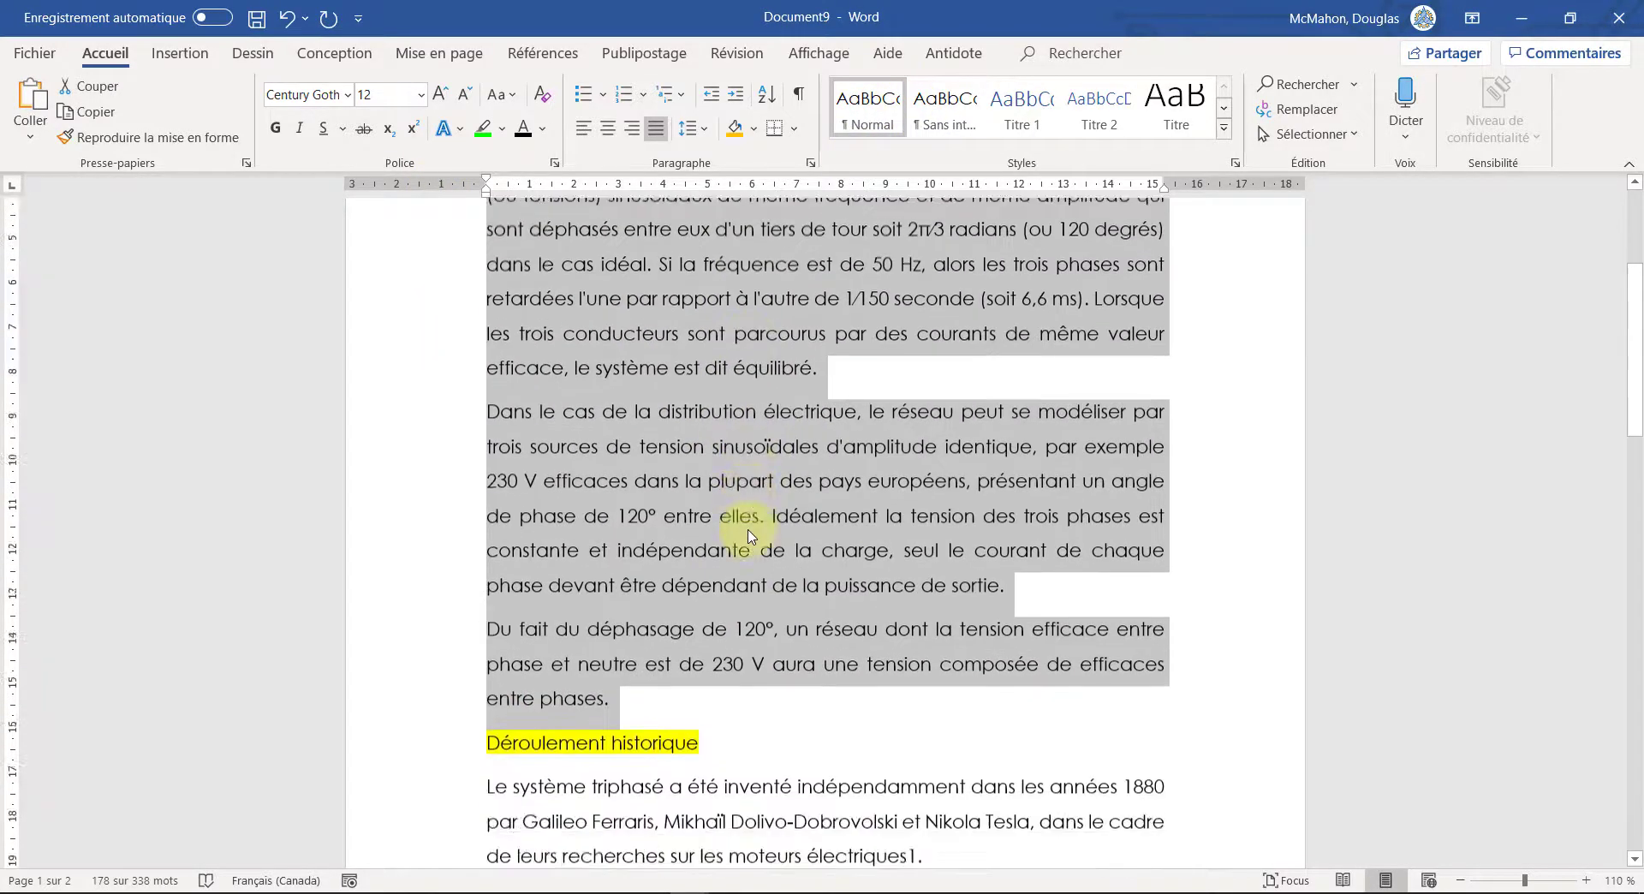
left_click(797, 613)
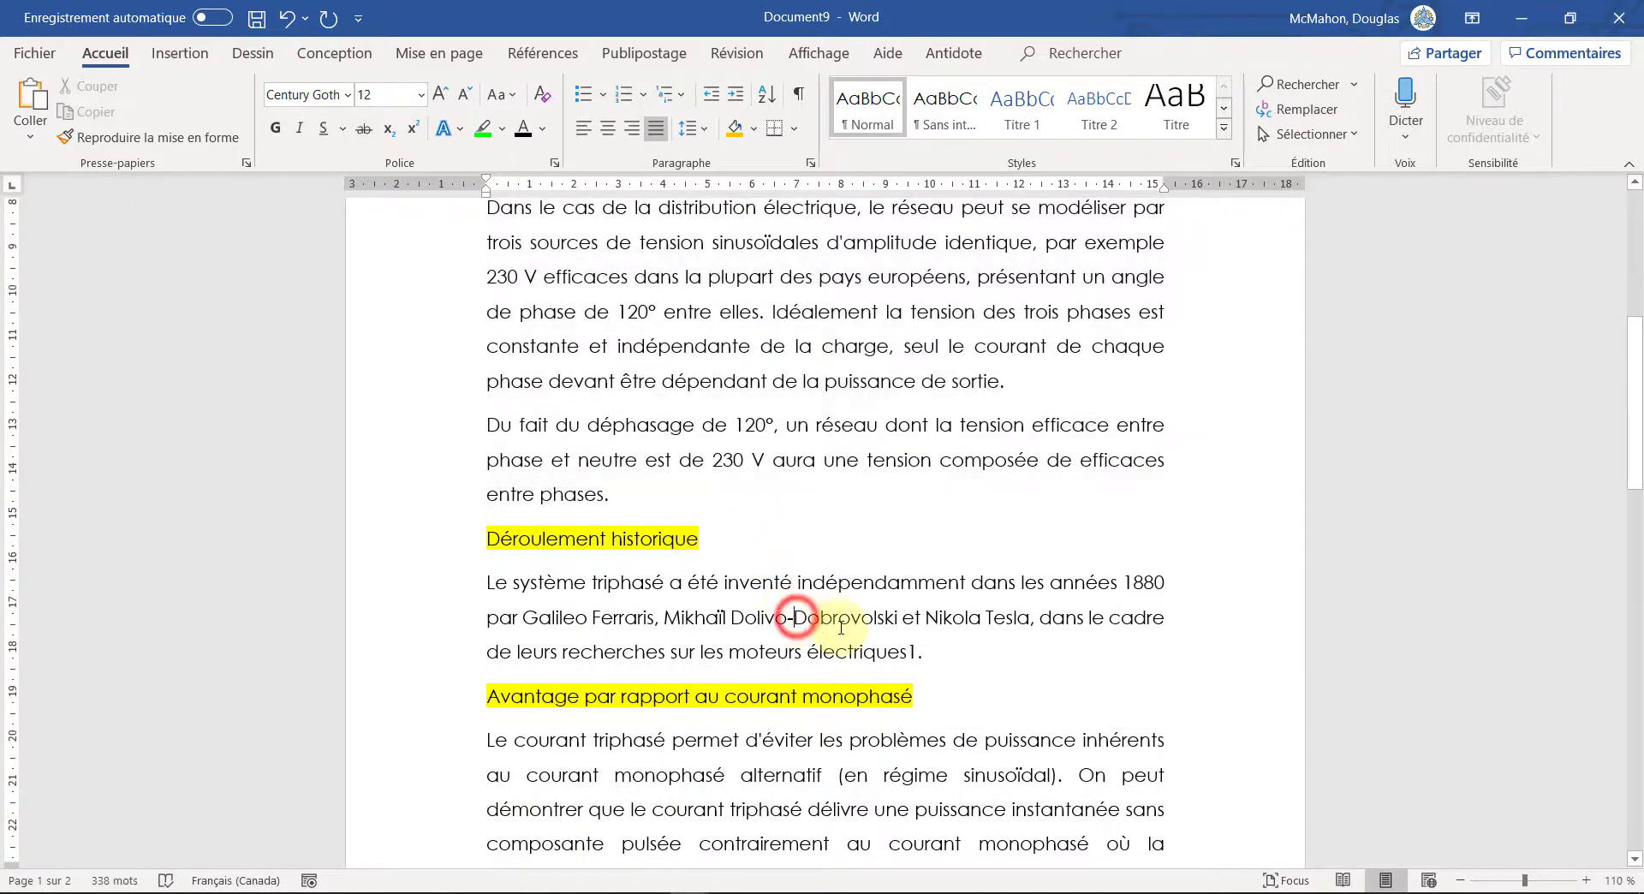
left_click_drag(927, 652, 660, 585)
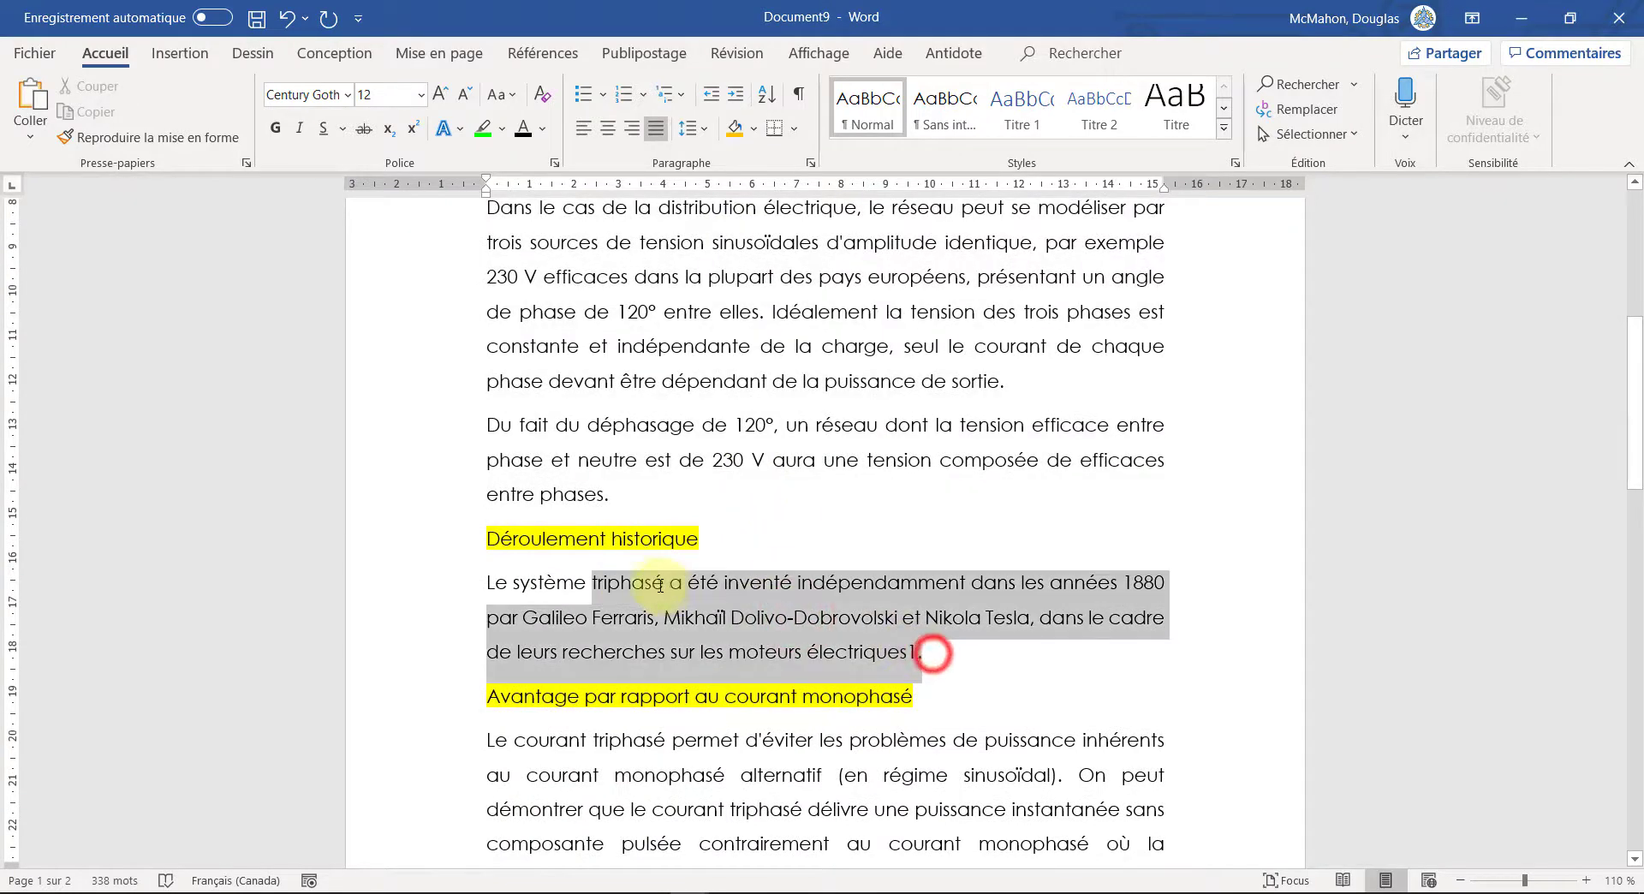
left_click(812, 613)
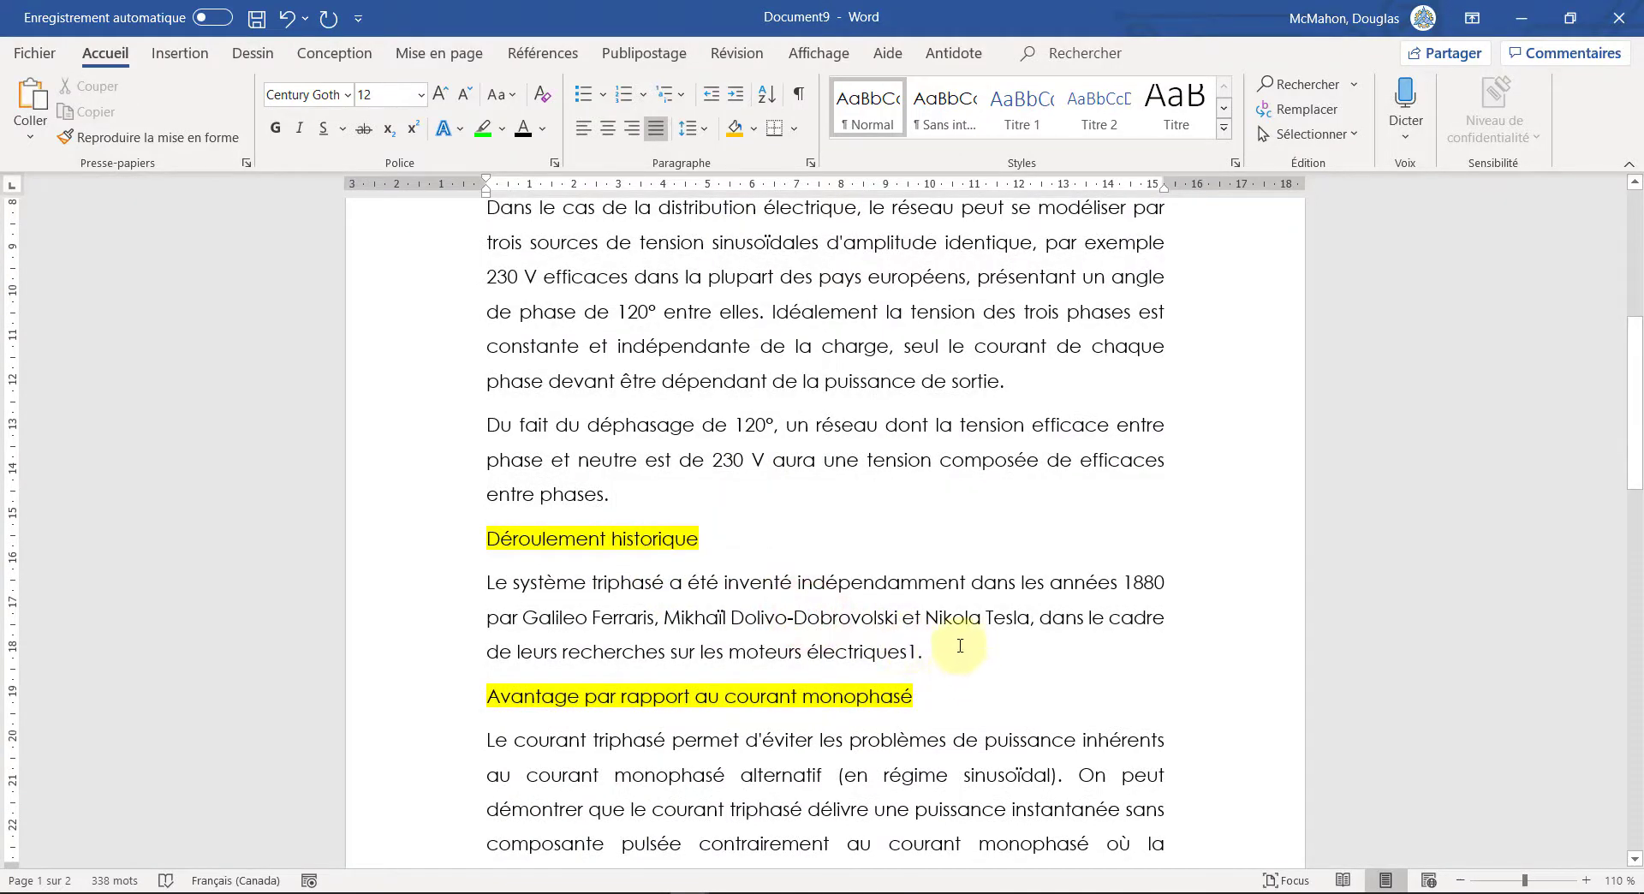
scroll(942, 616, "up", 5)
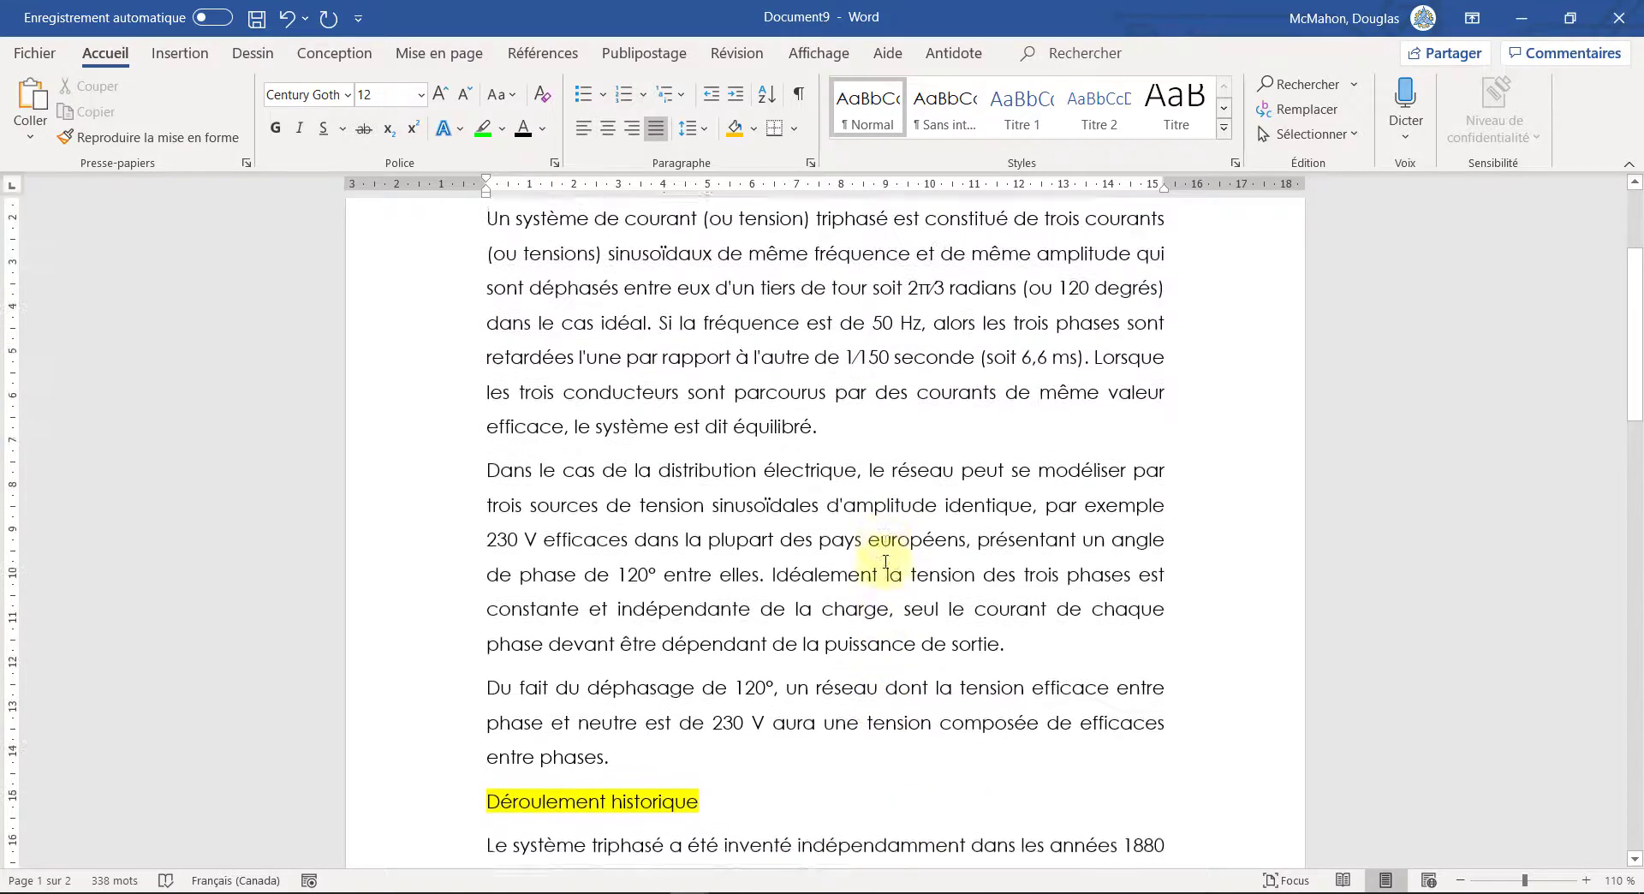
scroll(805, 548, "up", 2)
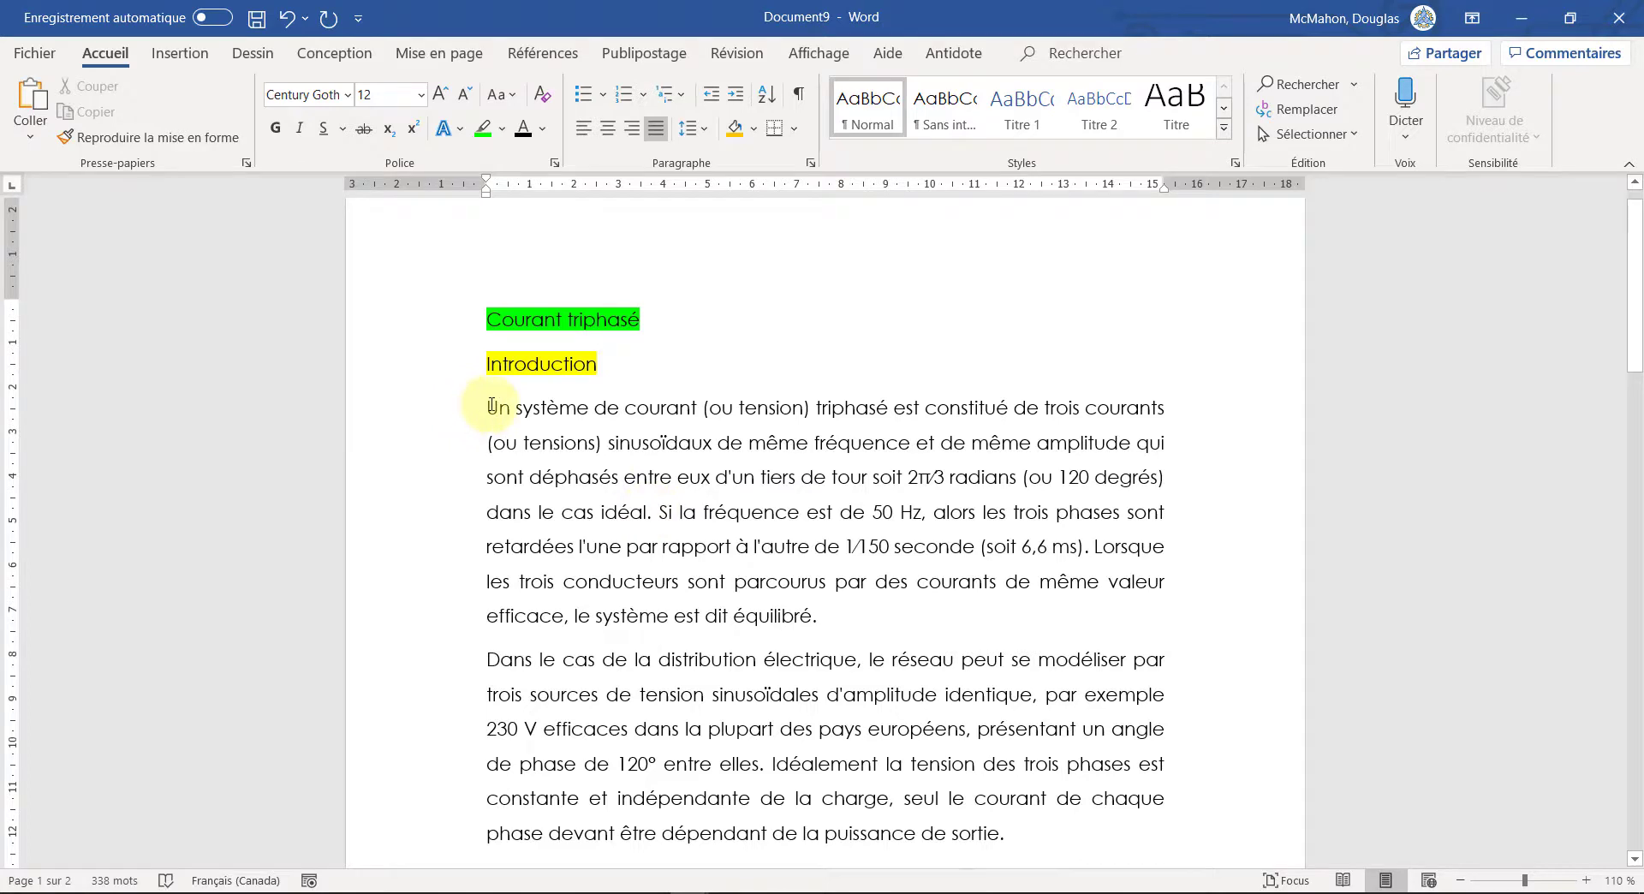
Step: Try the Sans interligne style on the first introduction paragraph and restore the paragraph to the Normal style
left_click_drag(493, 406, 821, 618)
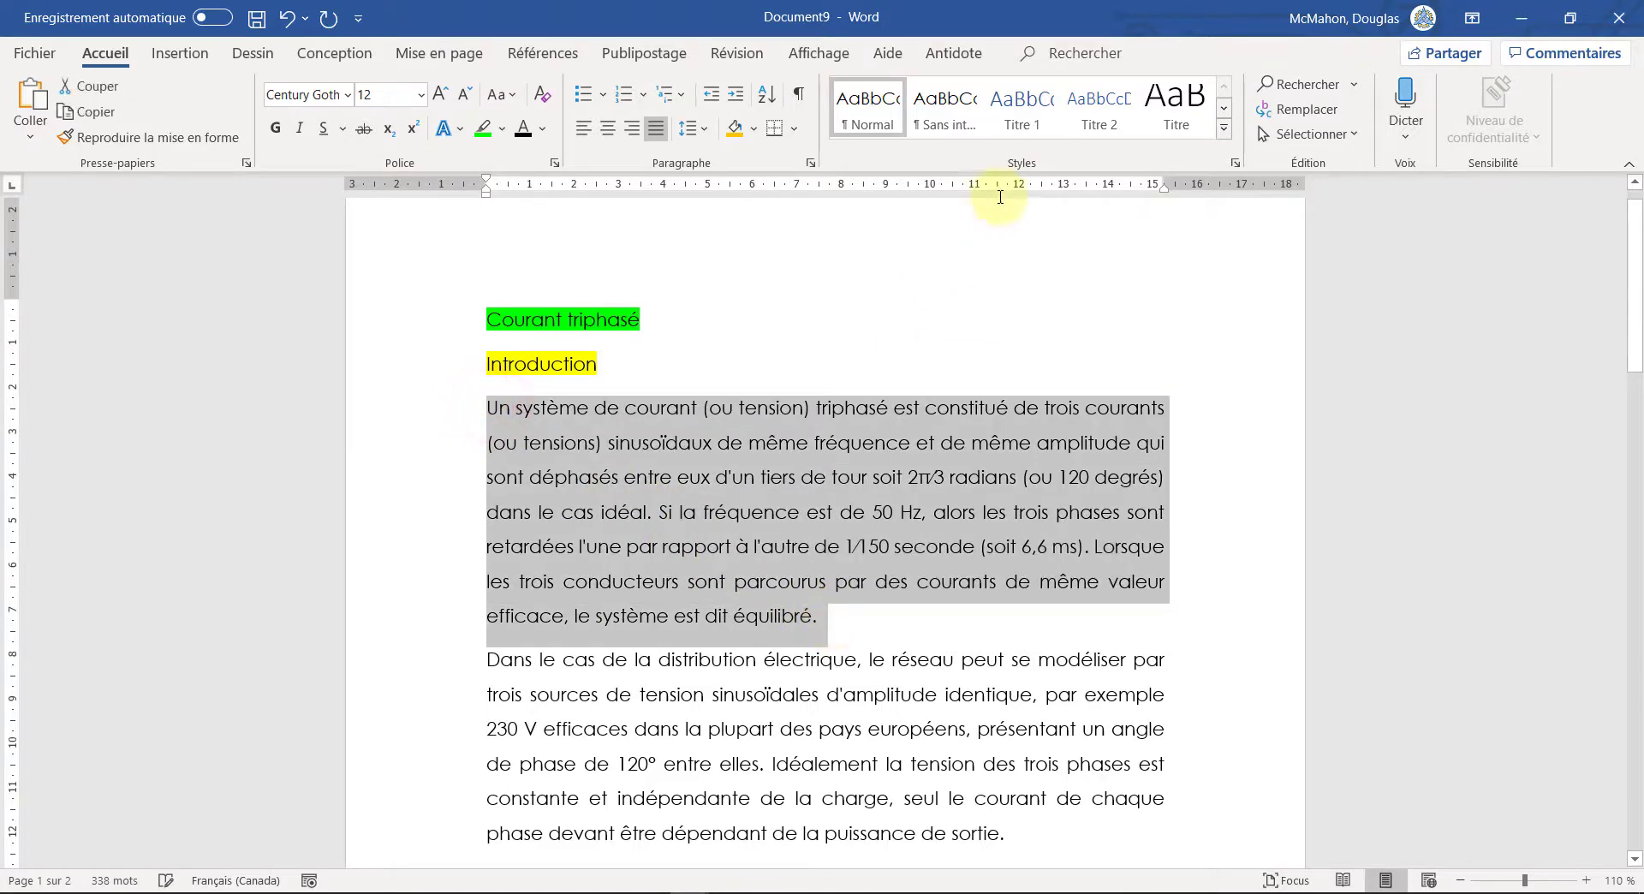
left_click(942, 120)
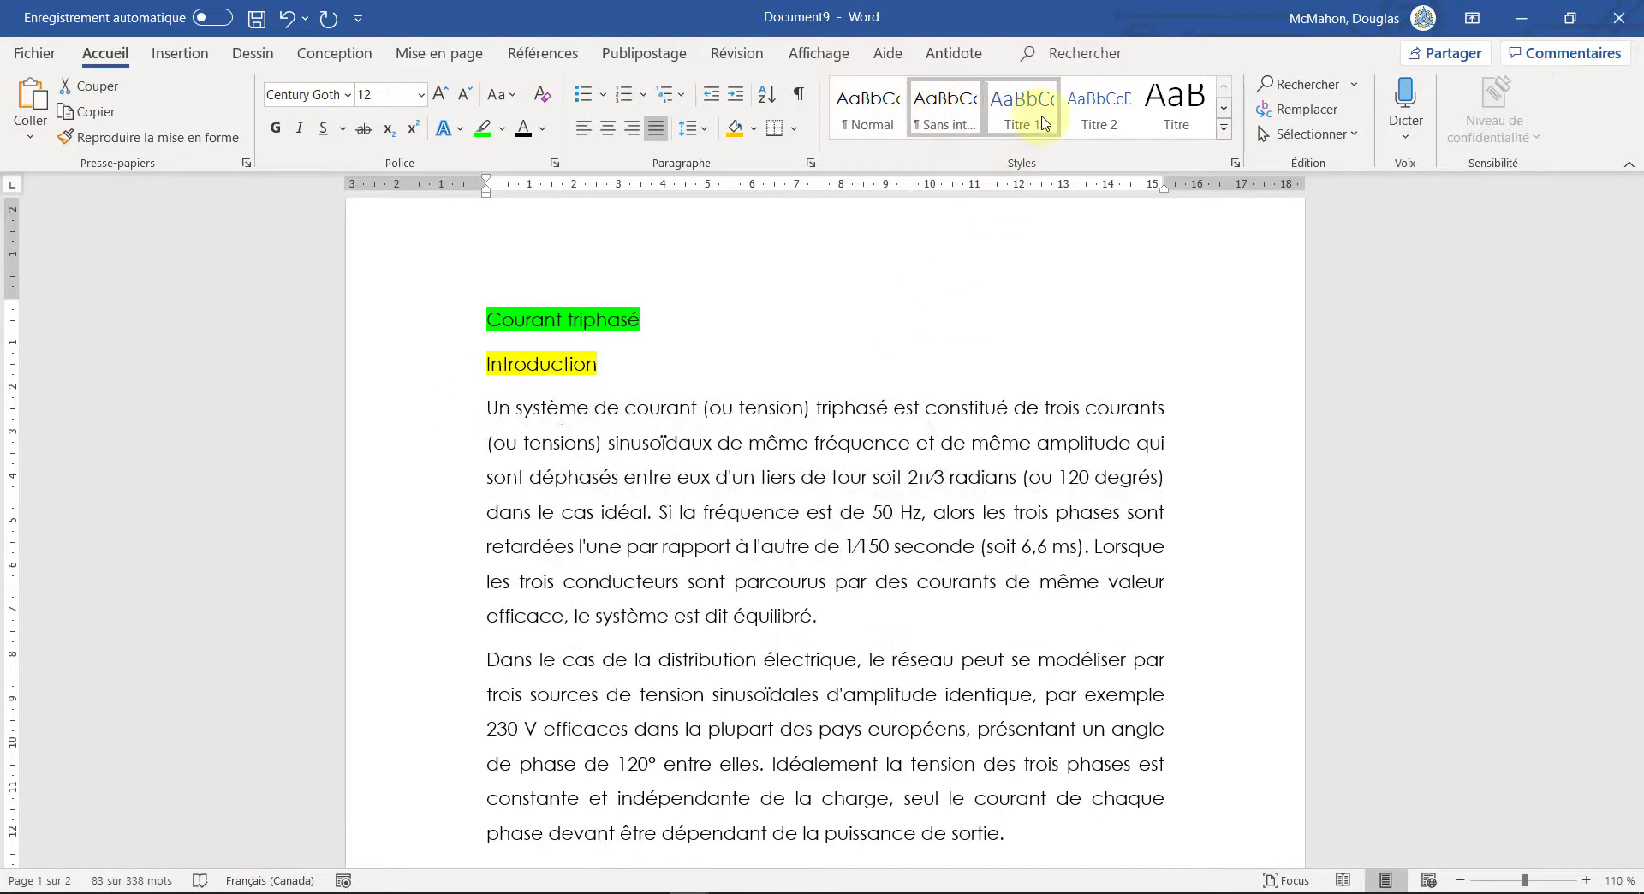
left_click(890, 123)
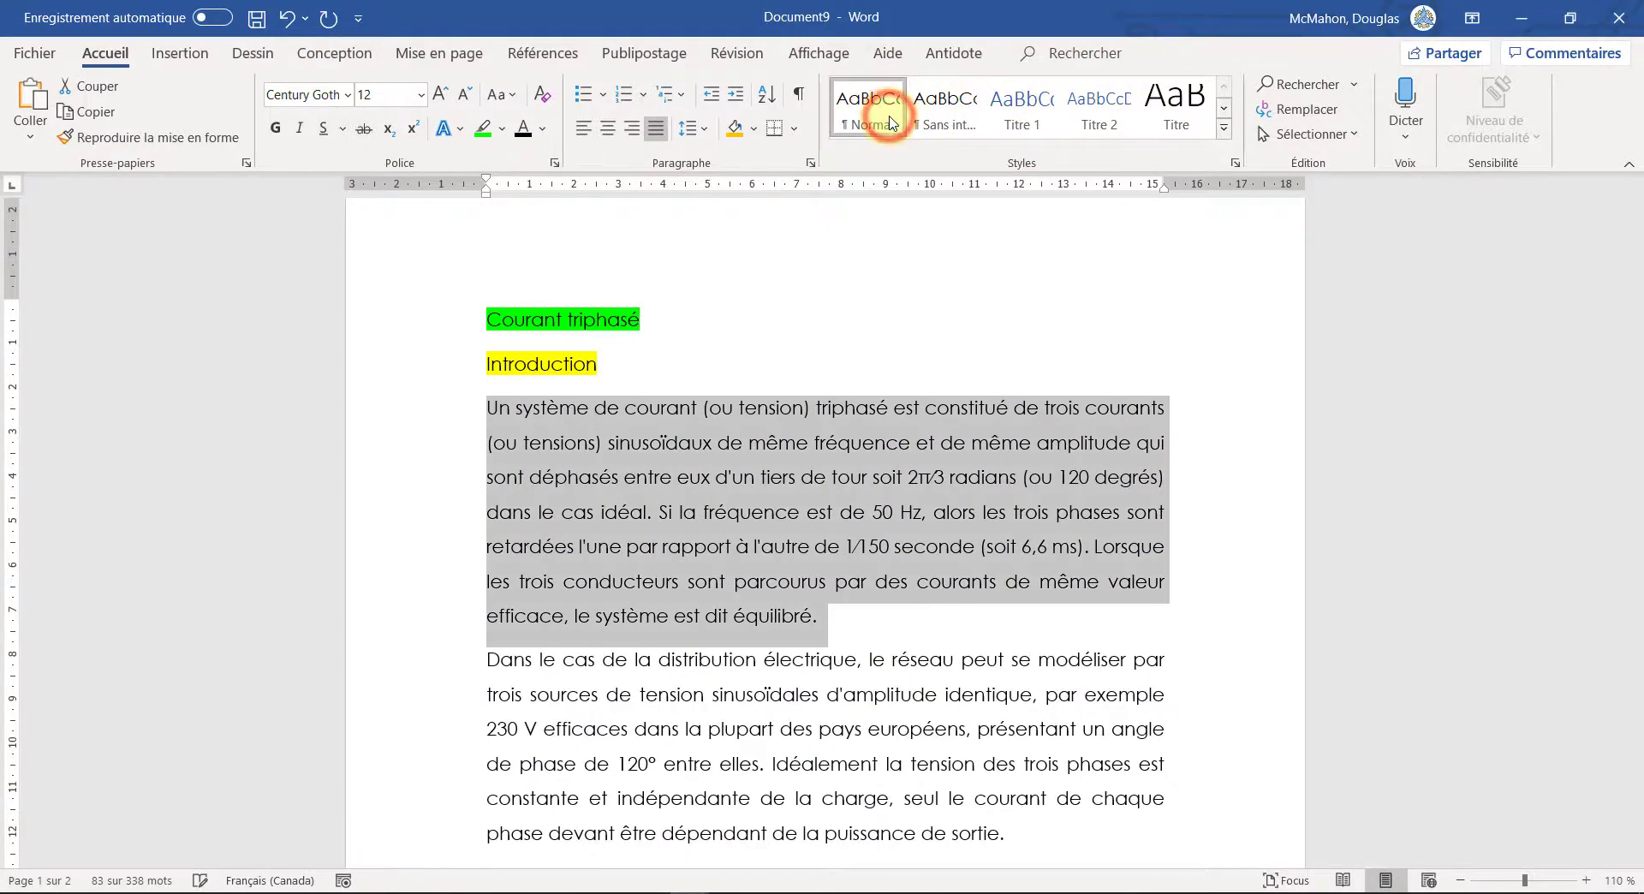
left_click(612, 359)
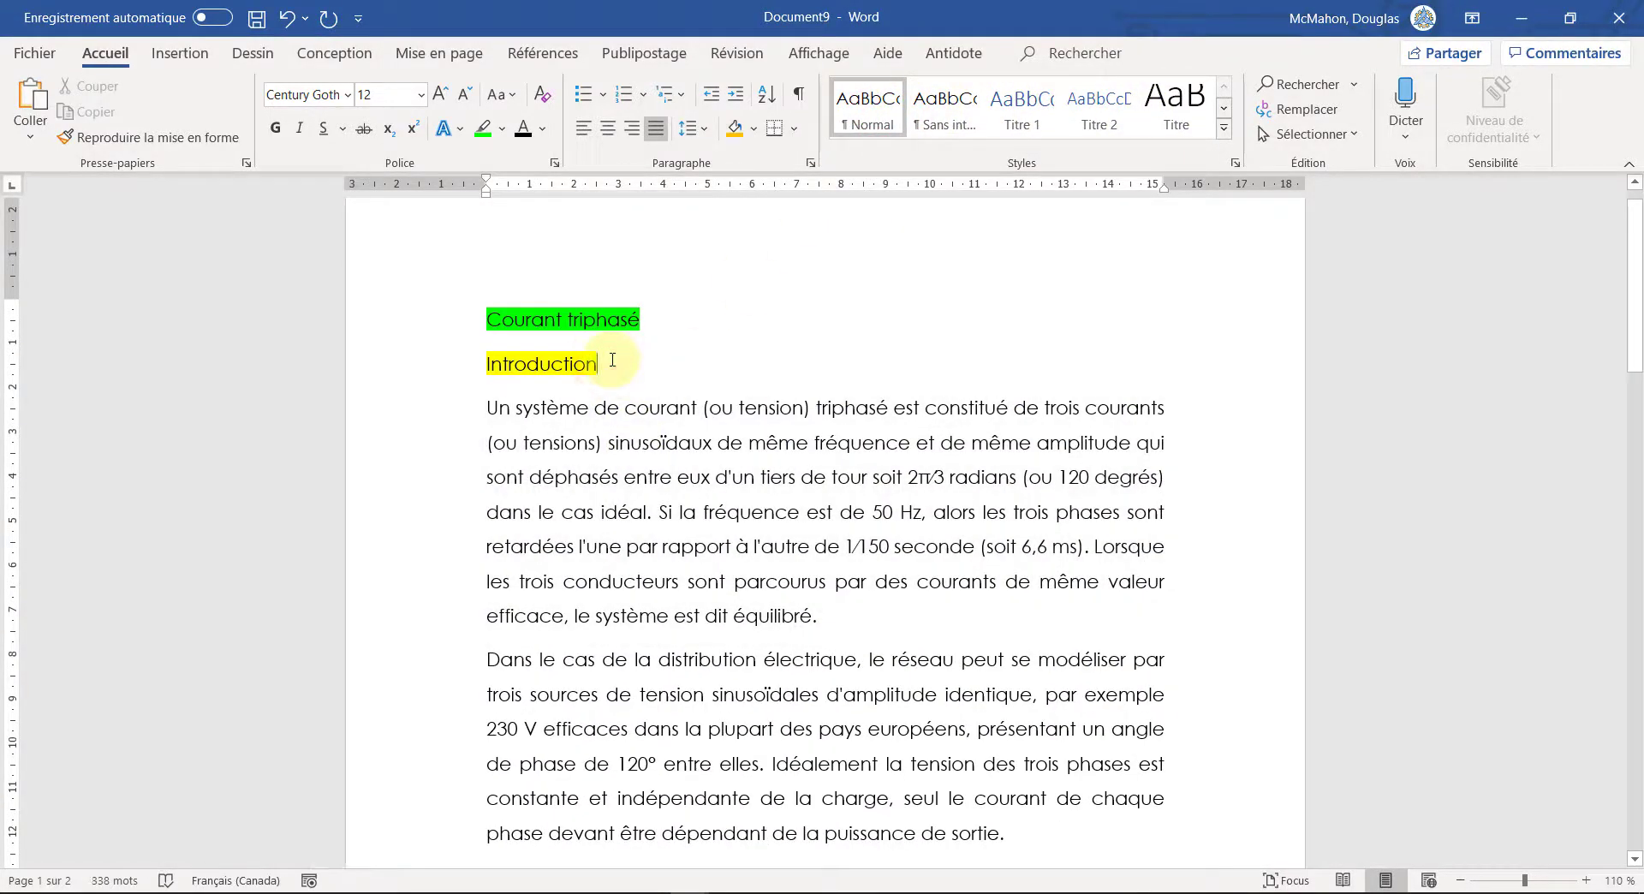
triple_click(501, 321)
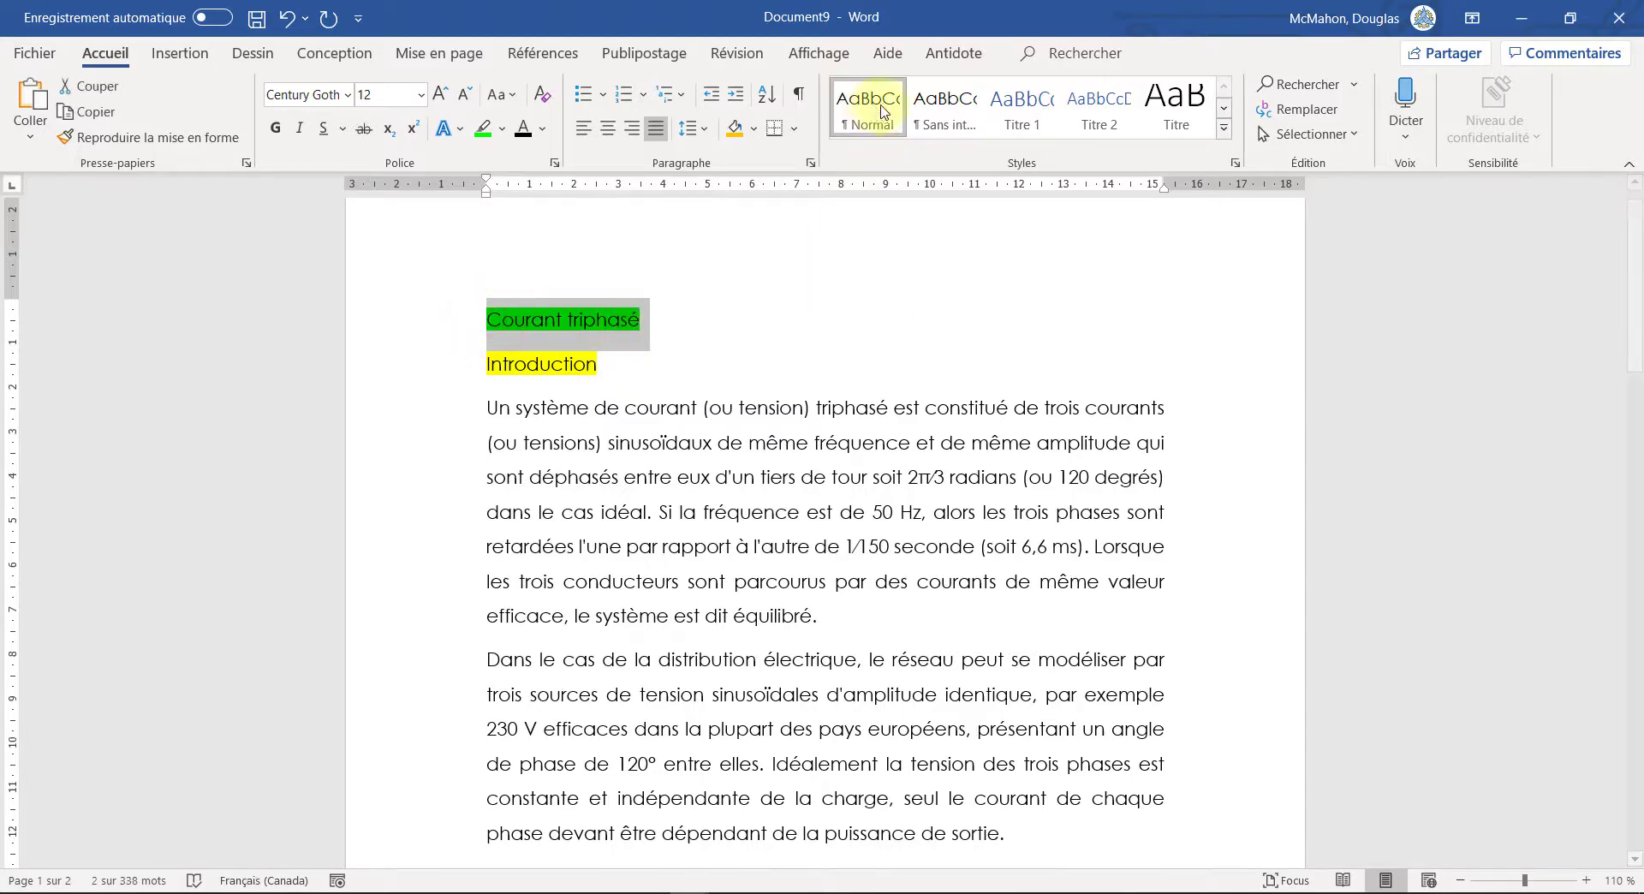
left_click_drag(601, 363, 492, 370)
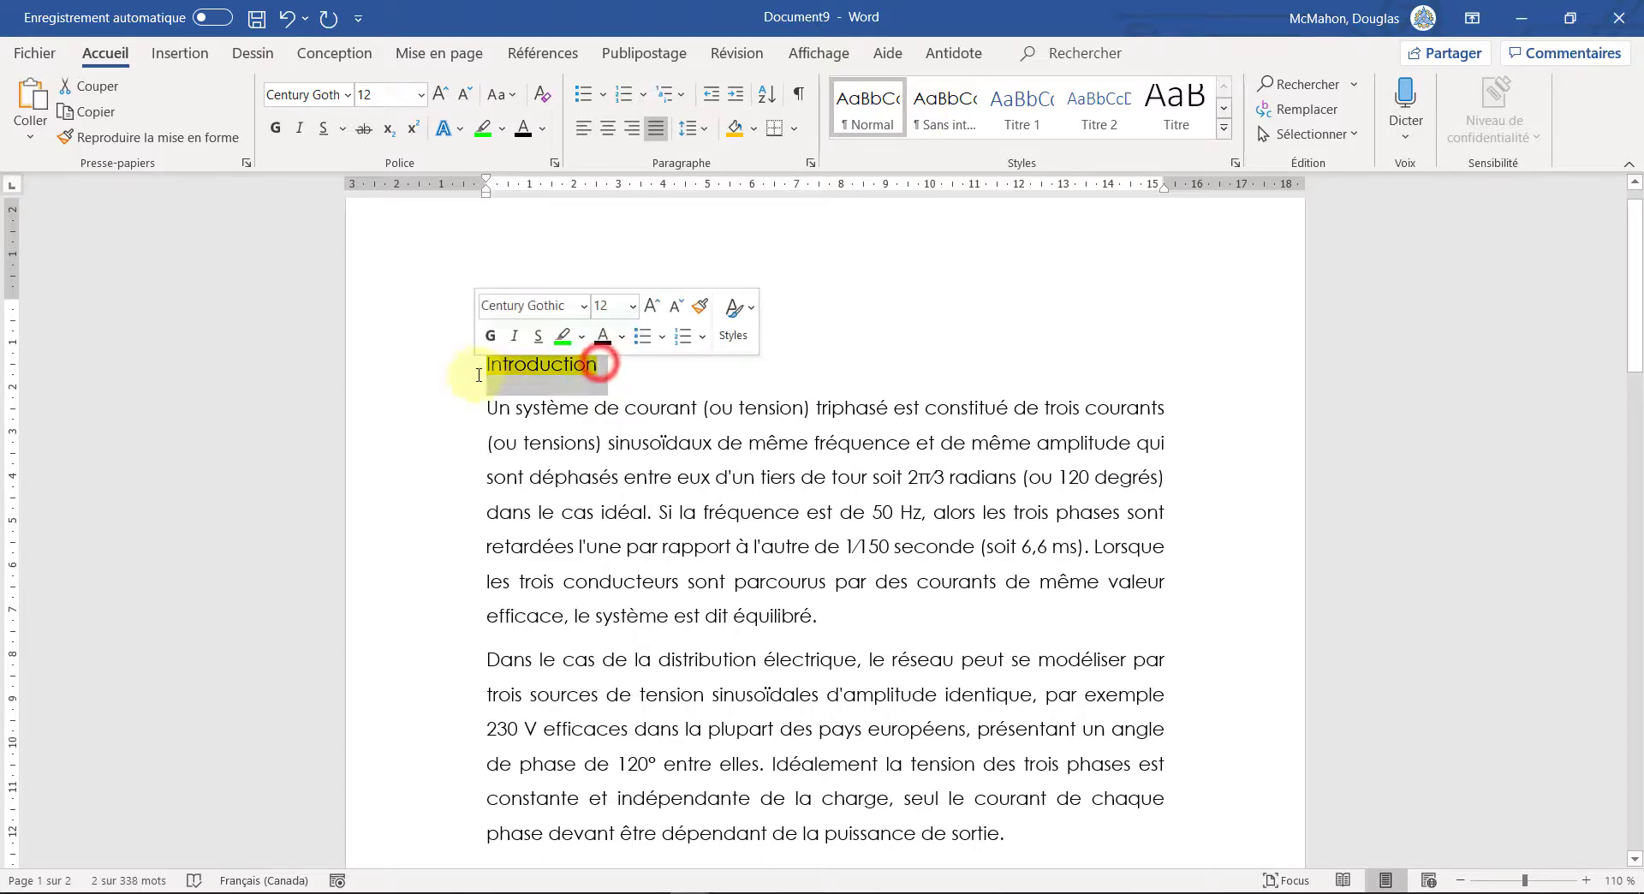
left_click(673, 403)
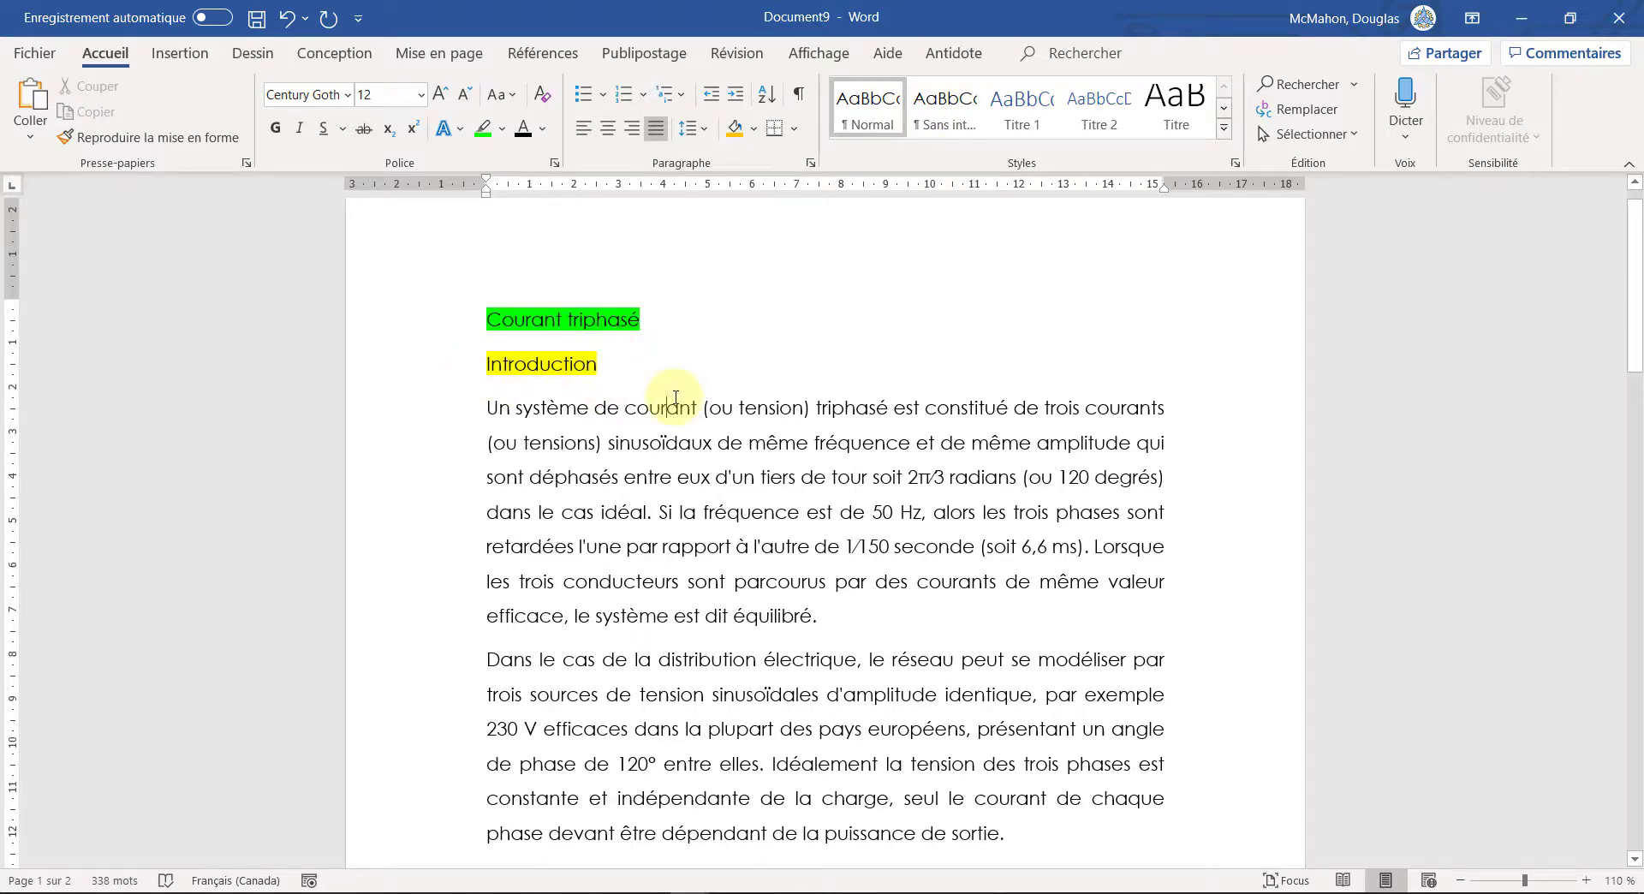
Step: Apply the Titre 1 style to the "Courant triphasé" title
left_click(643, 324)
triple_click(660, 321)
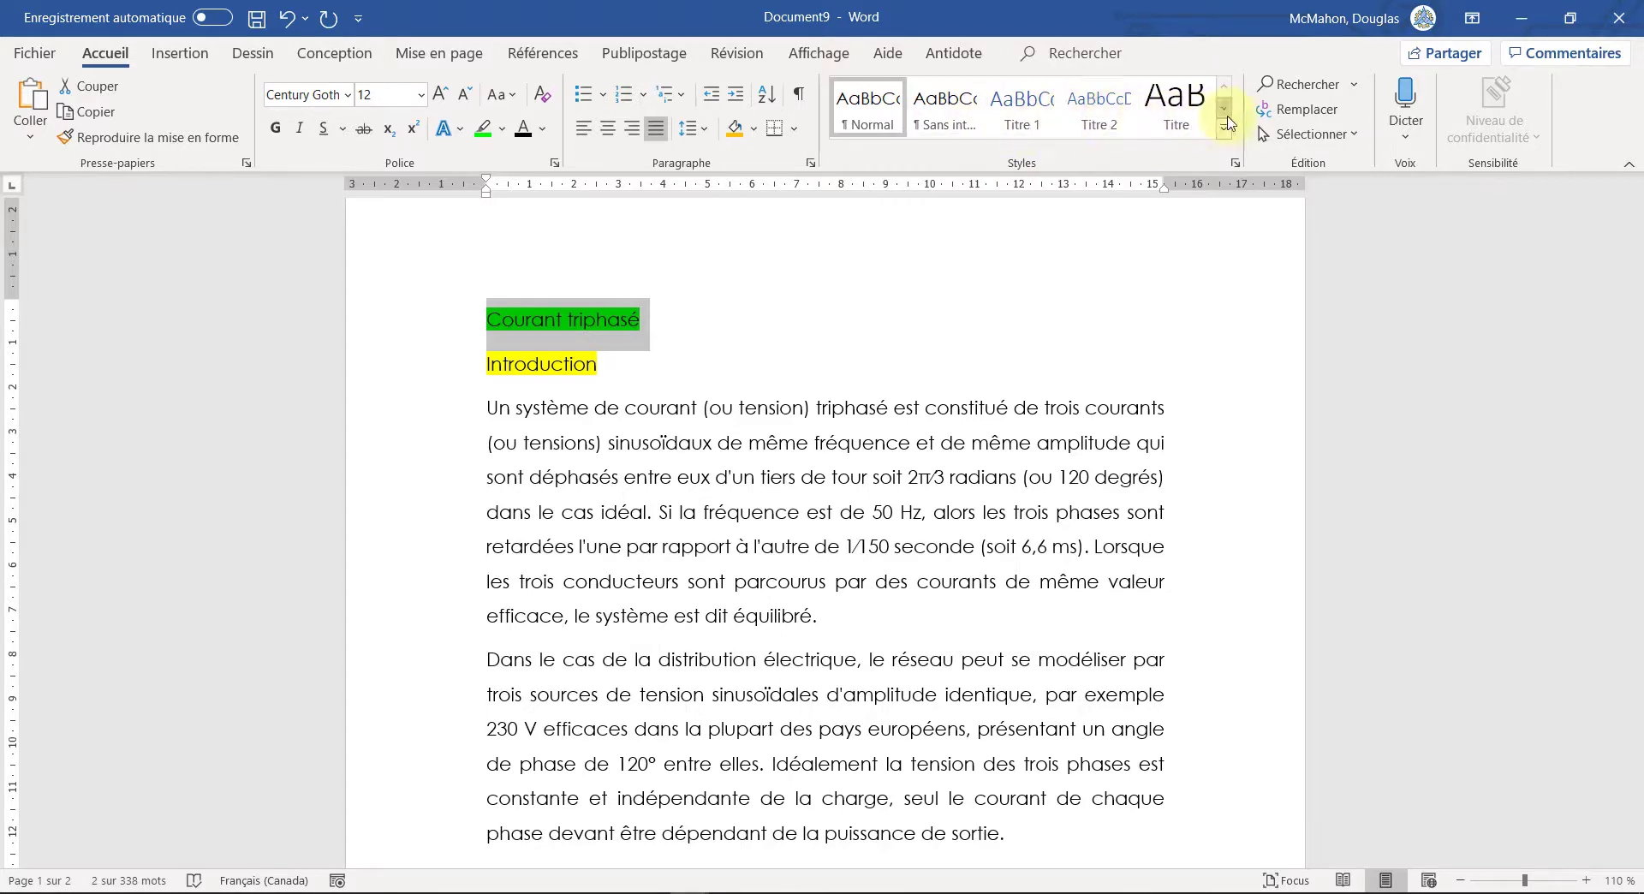
left_click(1225, 121)
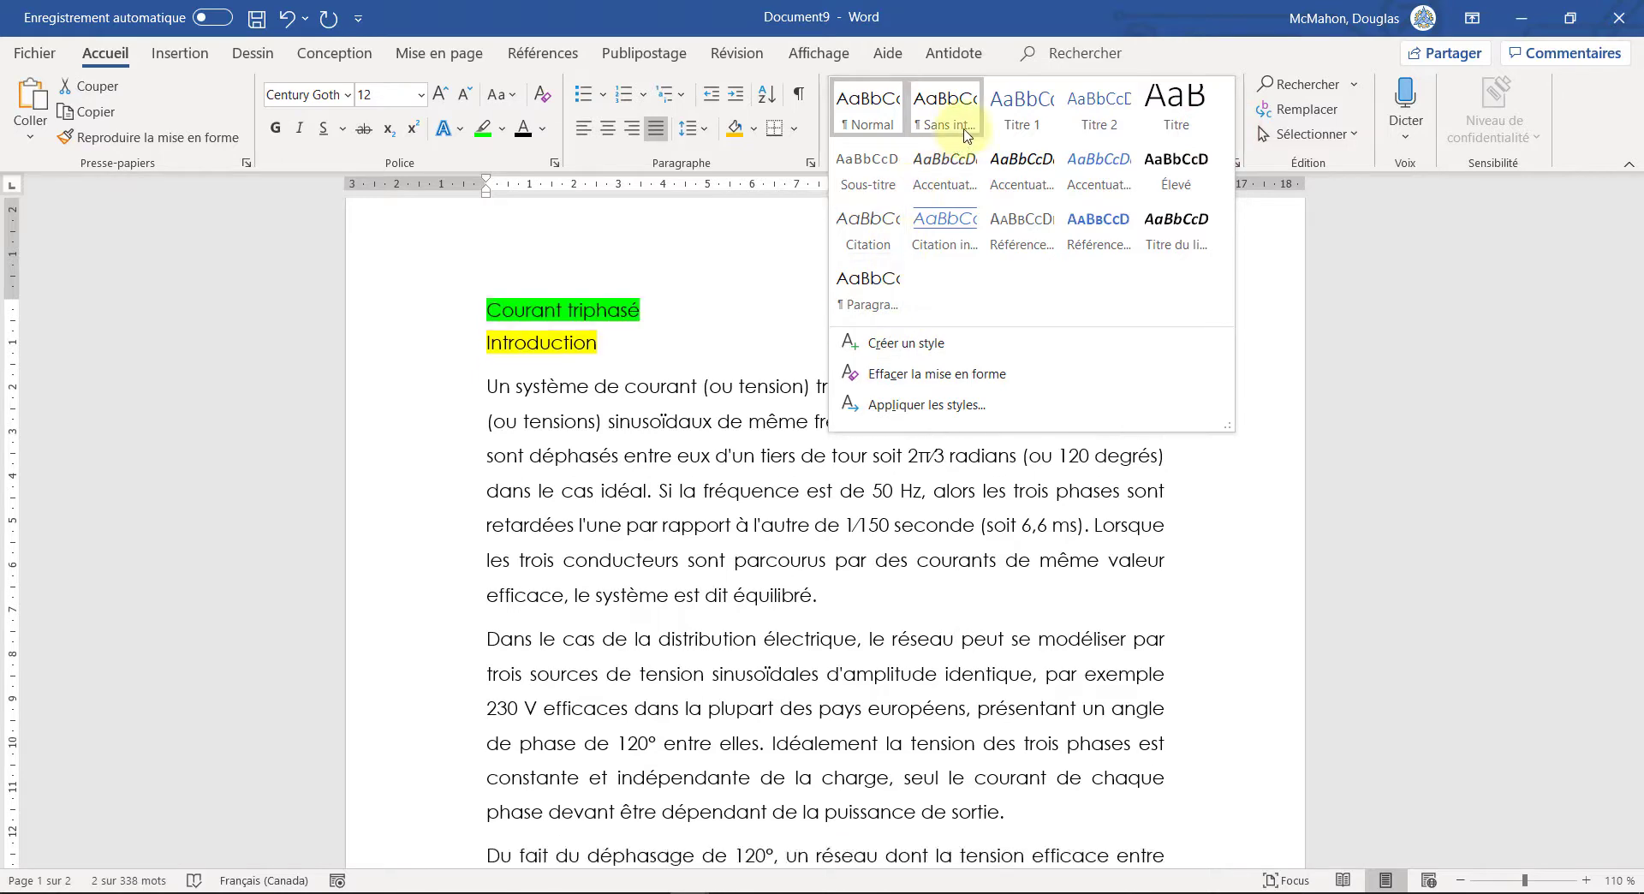
left_click(1025, 123)
Step: Modify the Titre 1 style to use bold Century Gothic with the Automatique font colour
right_click(1025, 122)
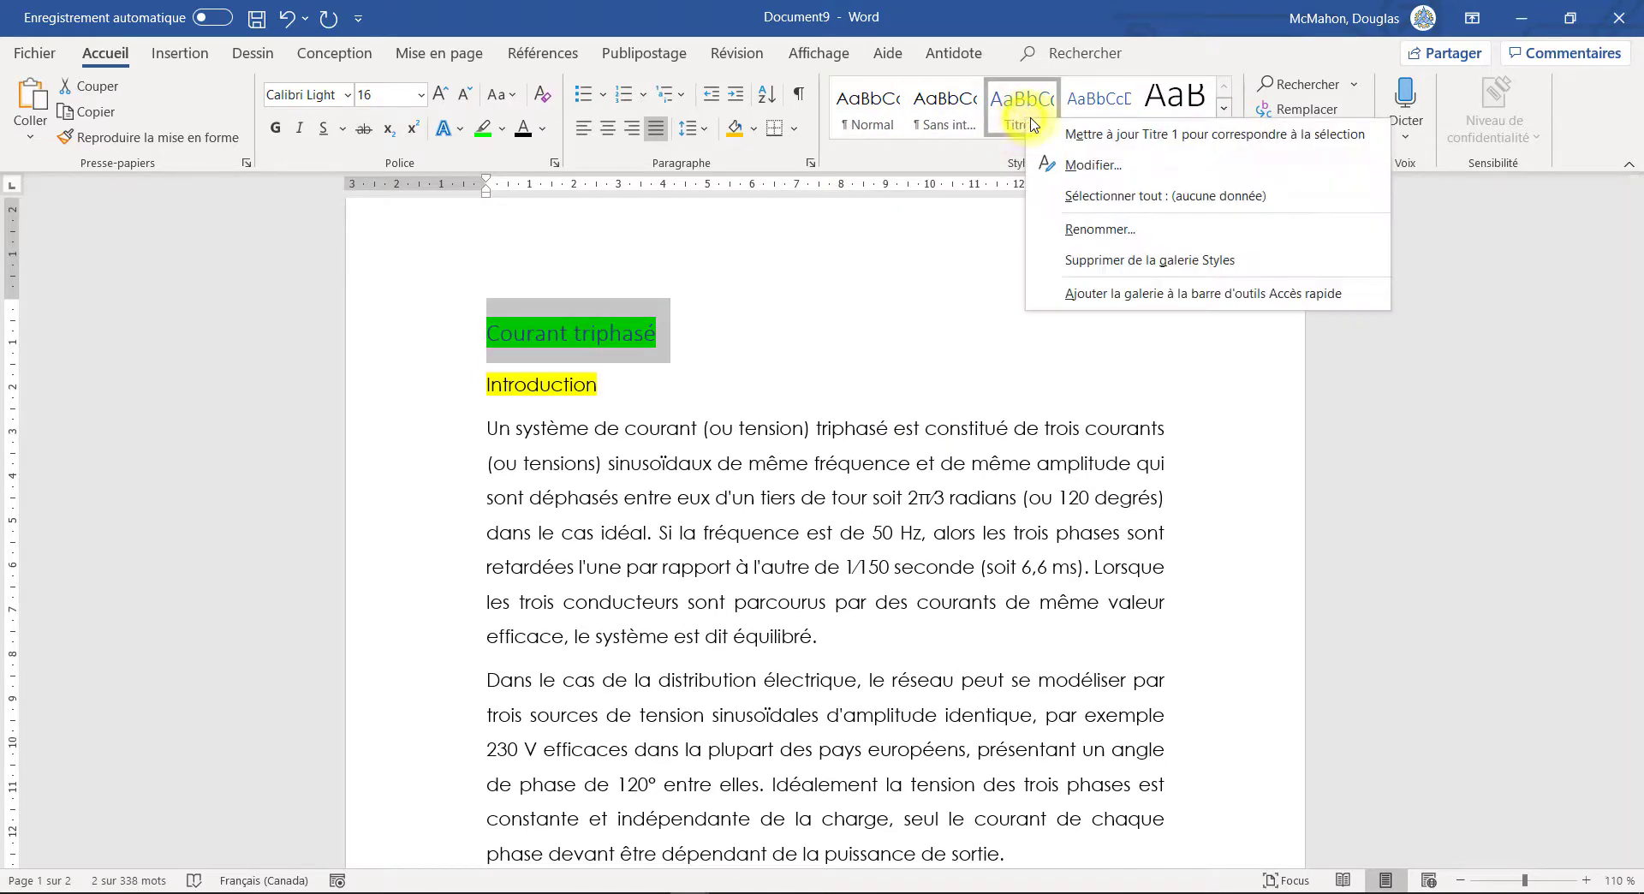
left_click(1080, 172)
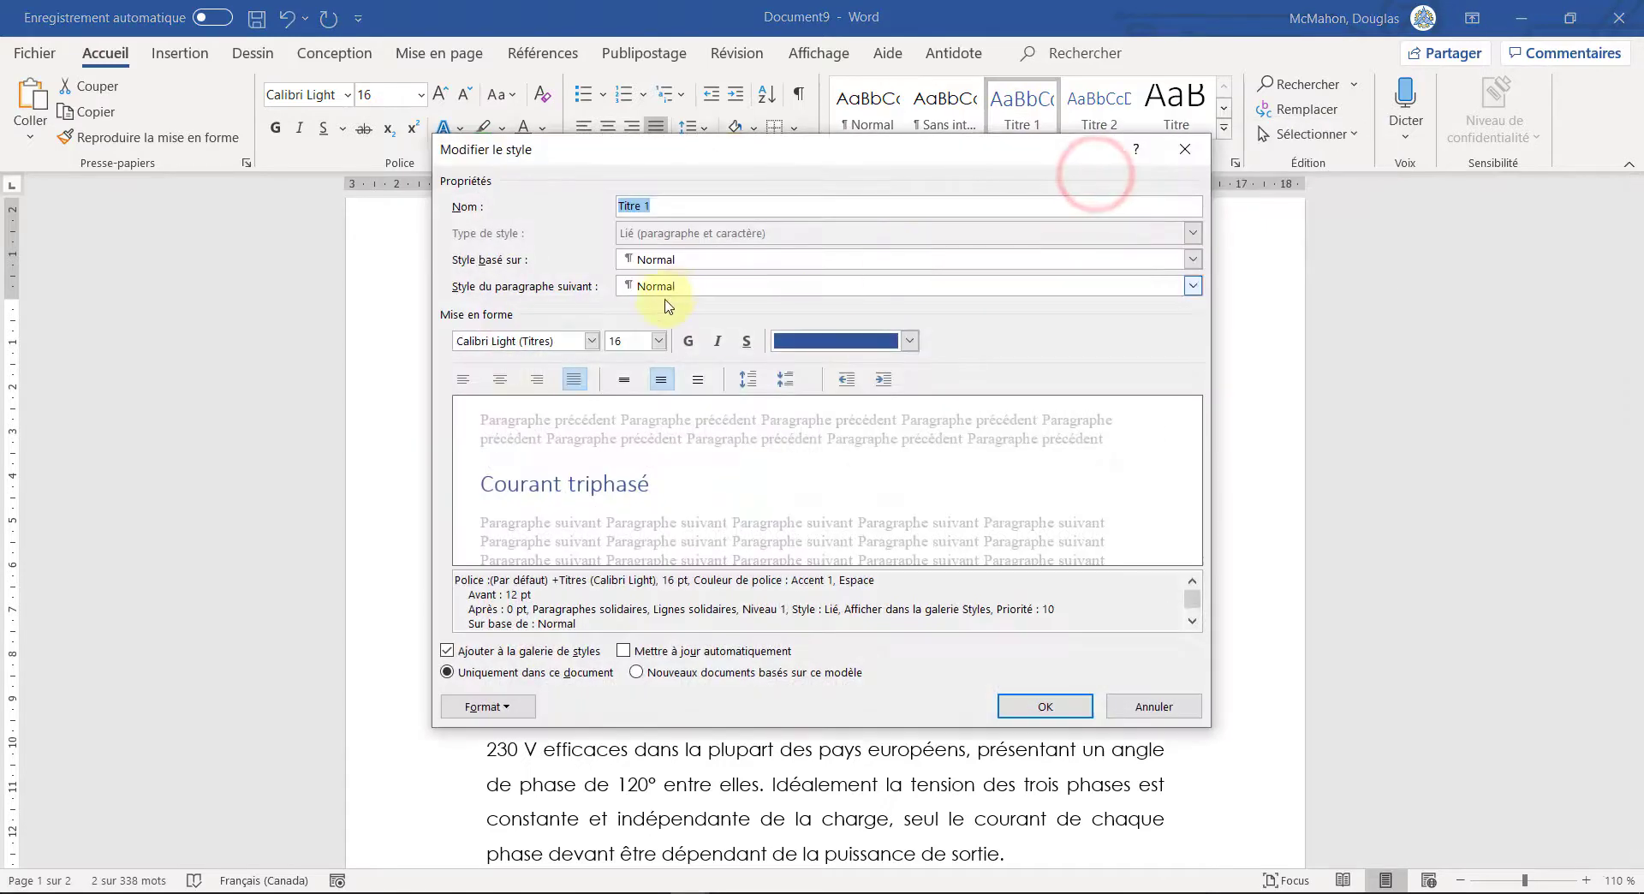
left_click(597, 342)
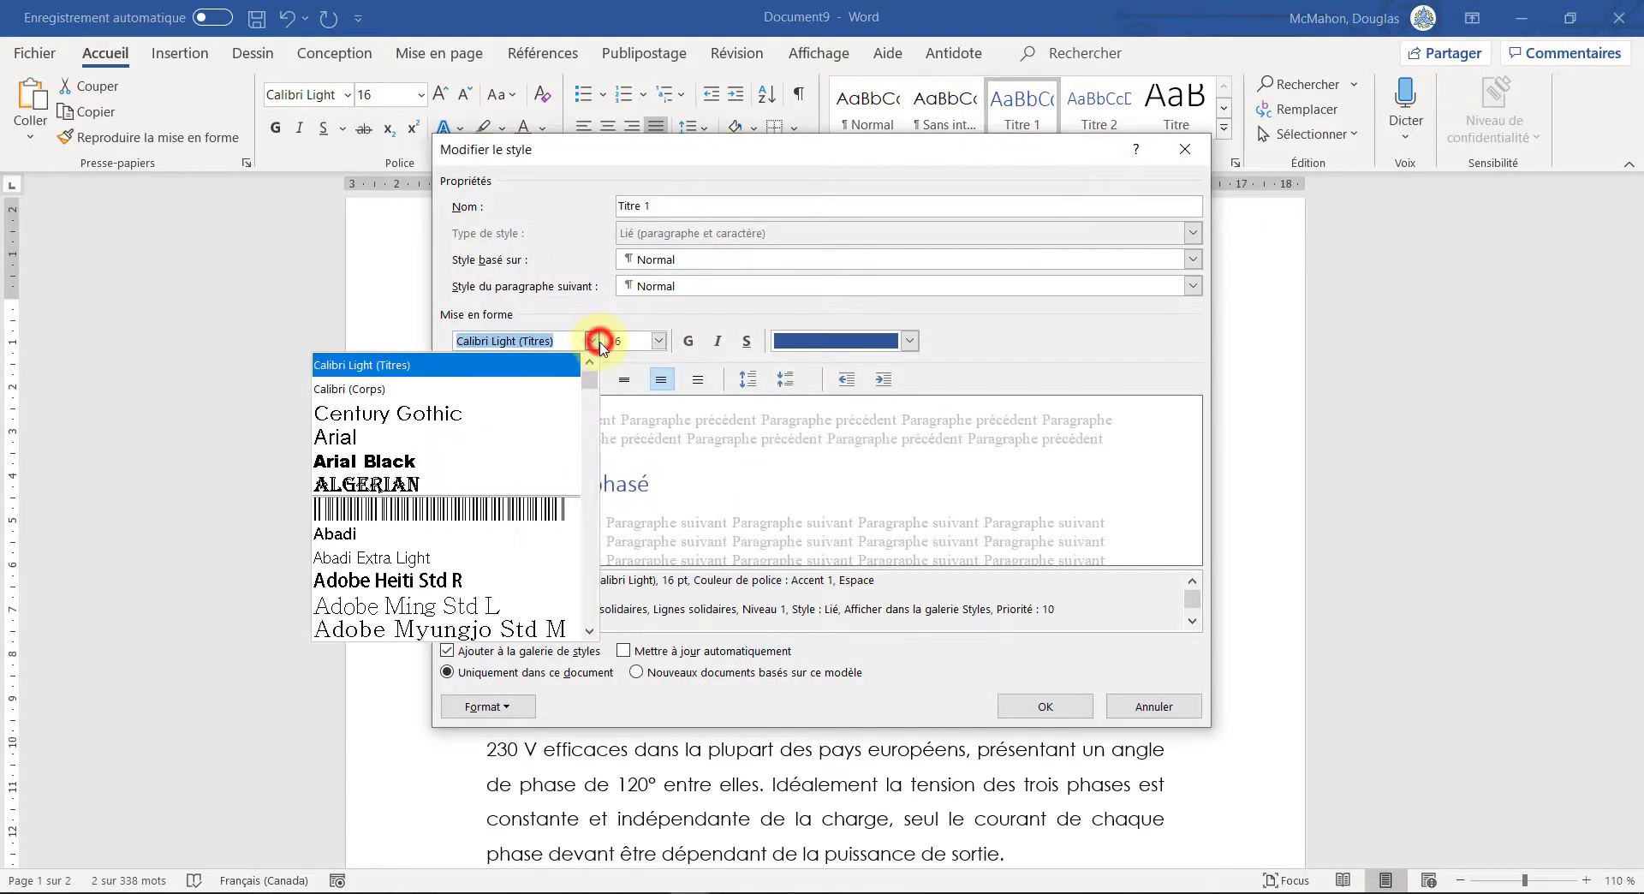
left_click(515, 414)
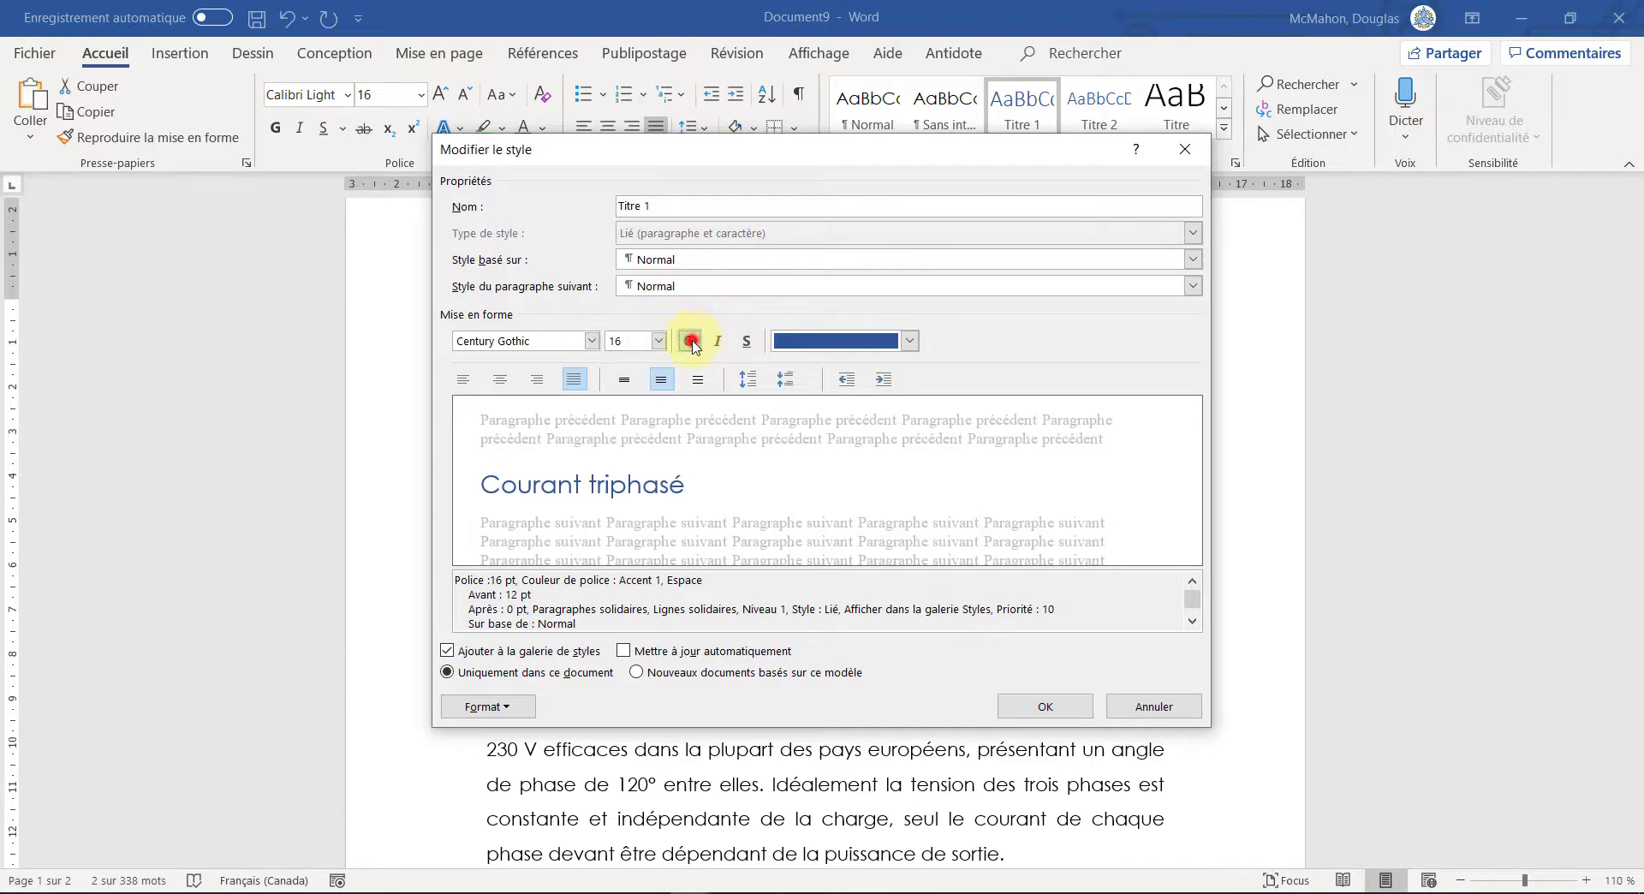
left_click(692, 343)
left_click(909, 340)
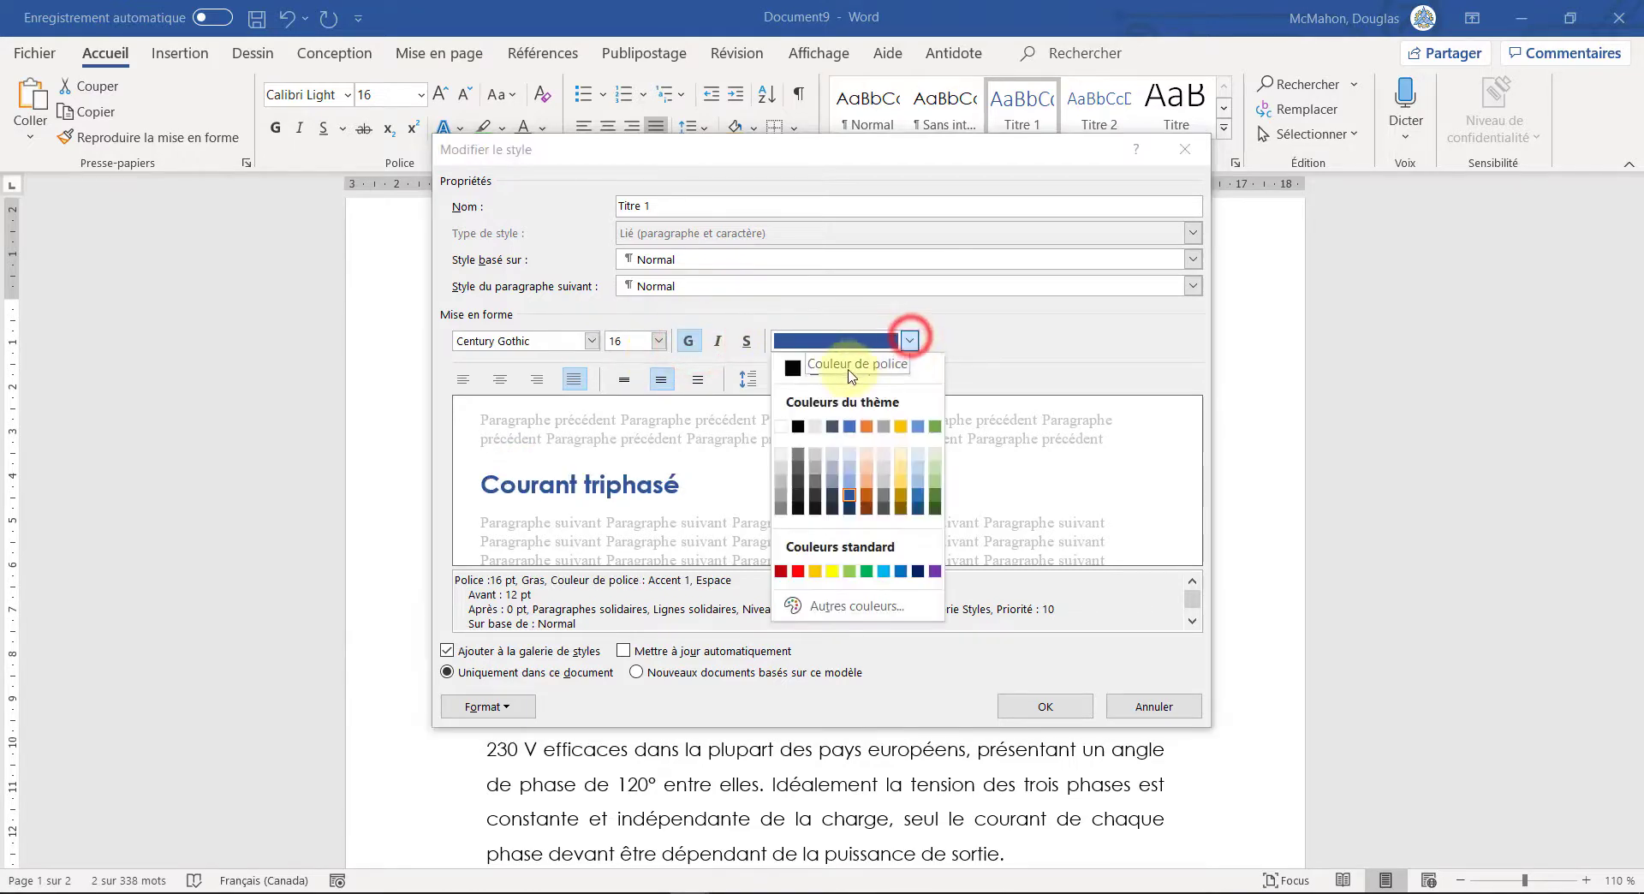
left_click(795, 373)
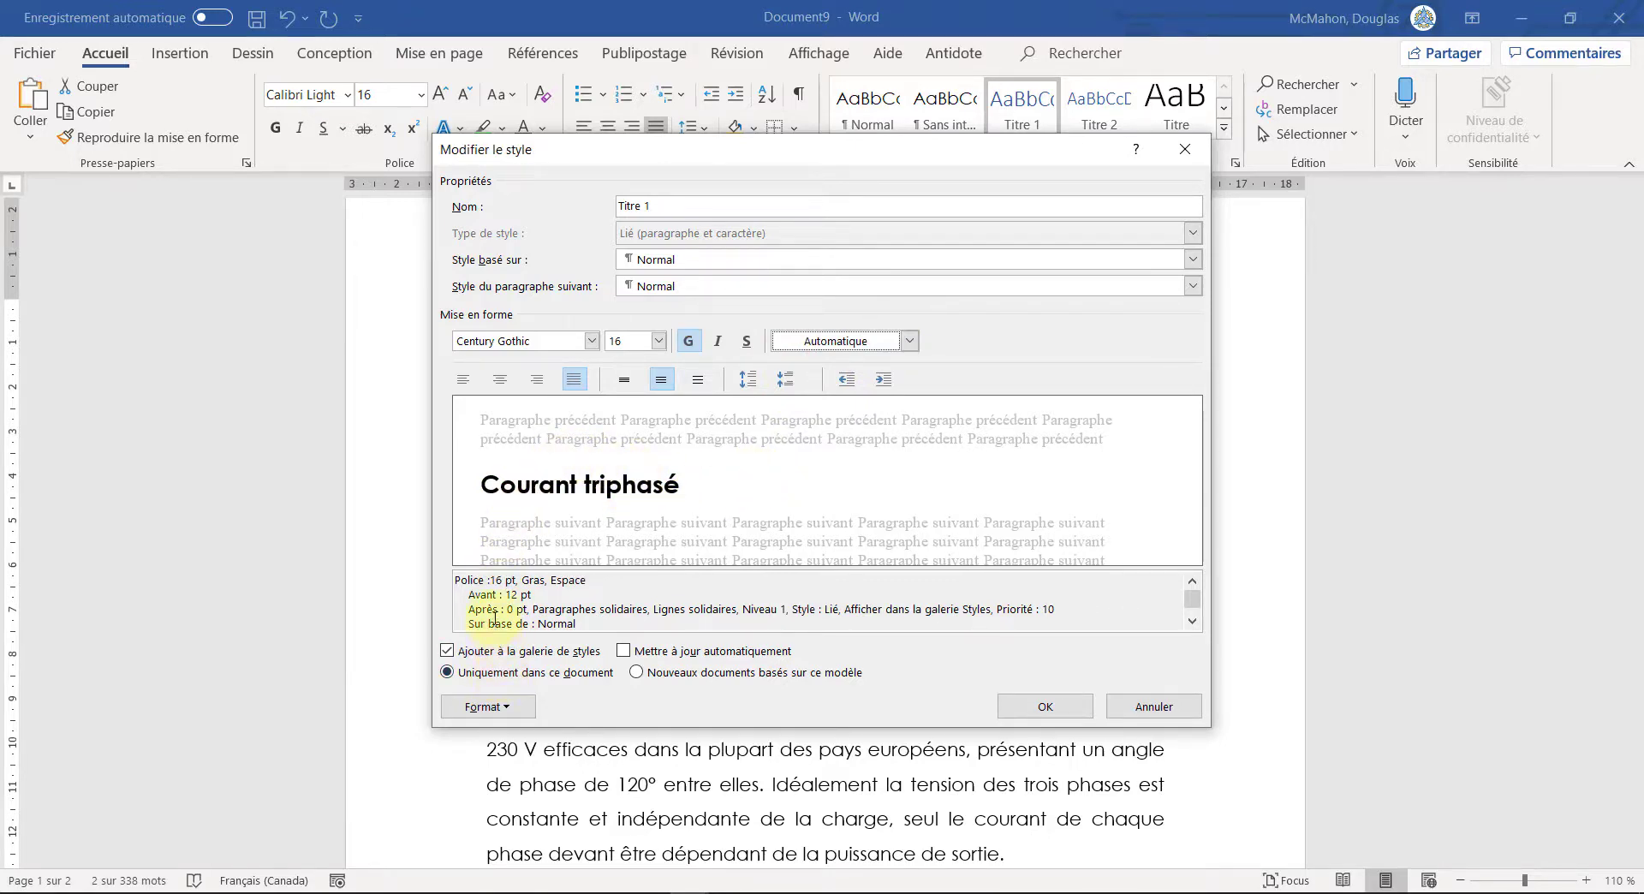
Step: Set the Titre 1 style's paragraph spacing after to match the Normal style's 6 pt and apply the style changes
left_click(498, 707)
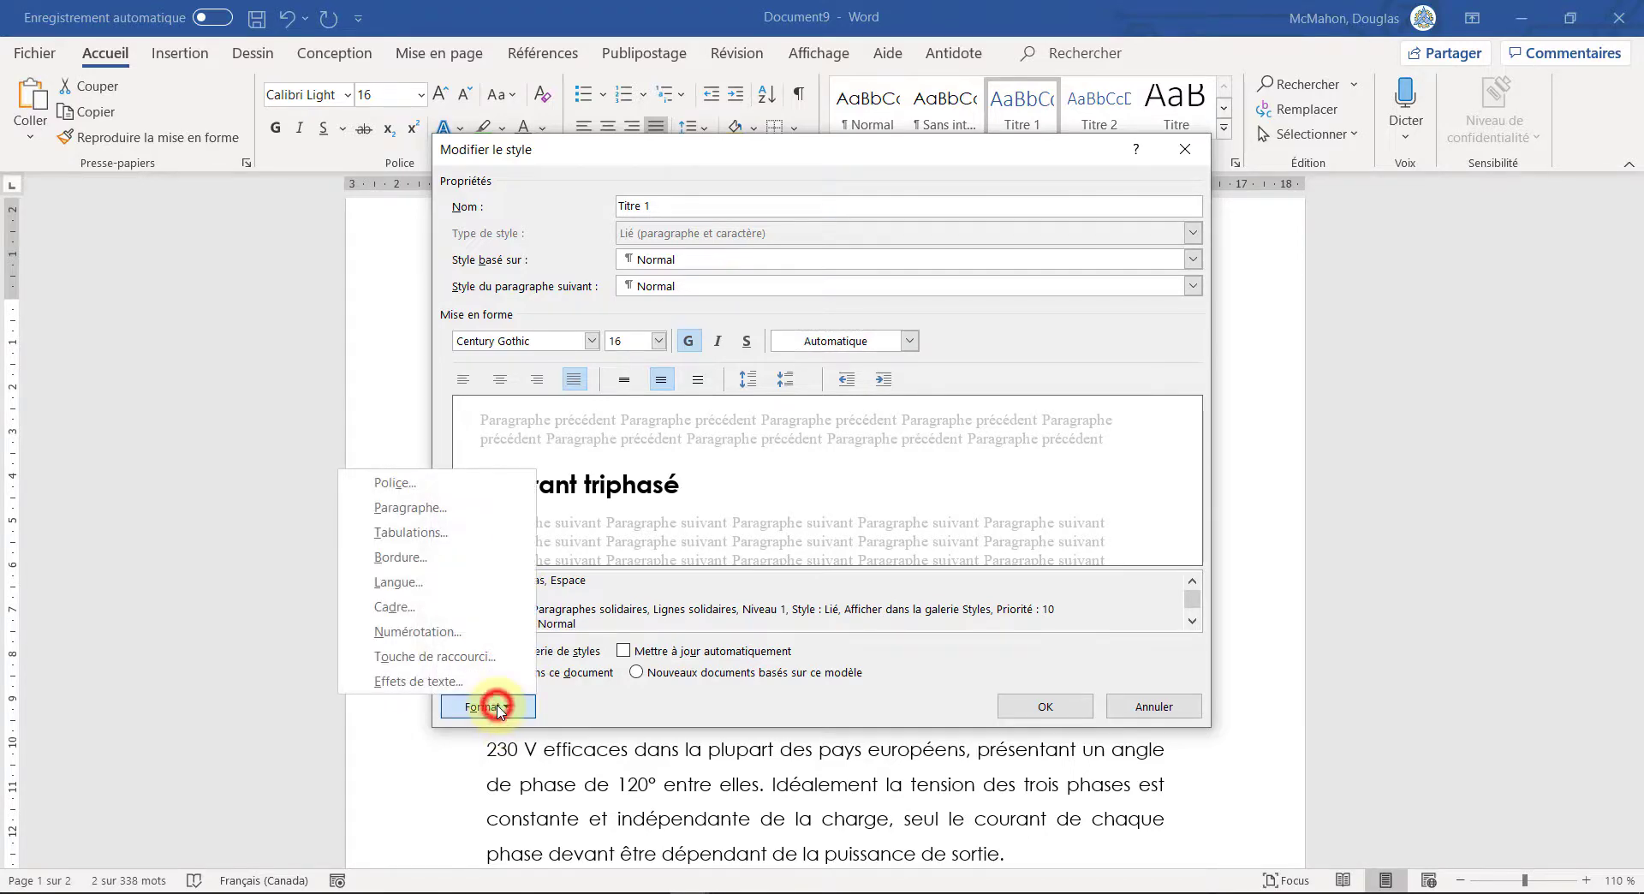
left_click(437, 510)
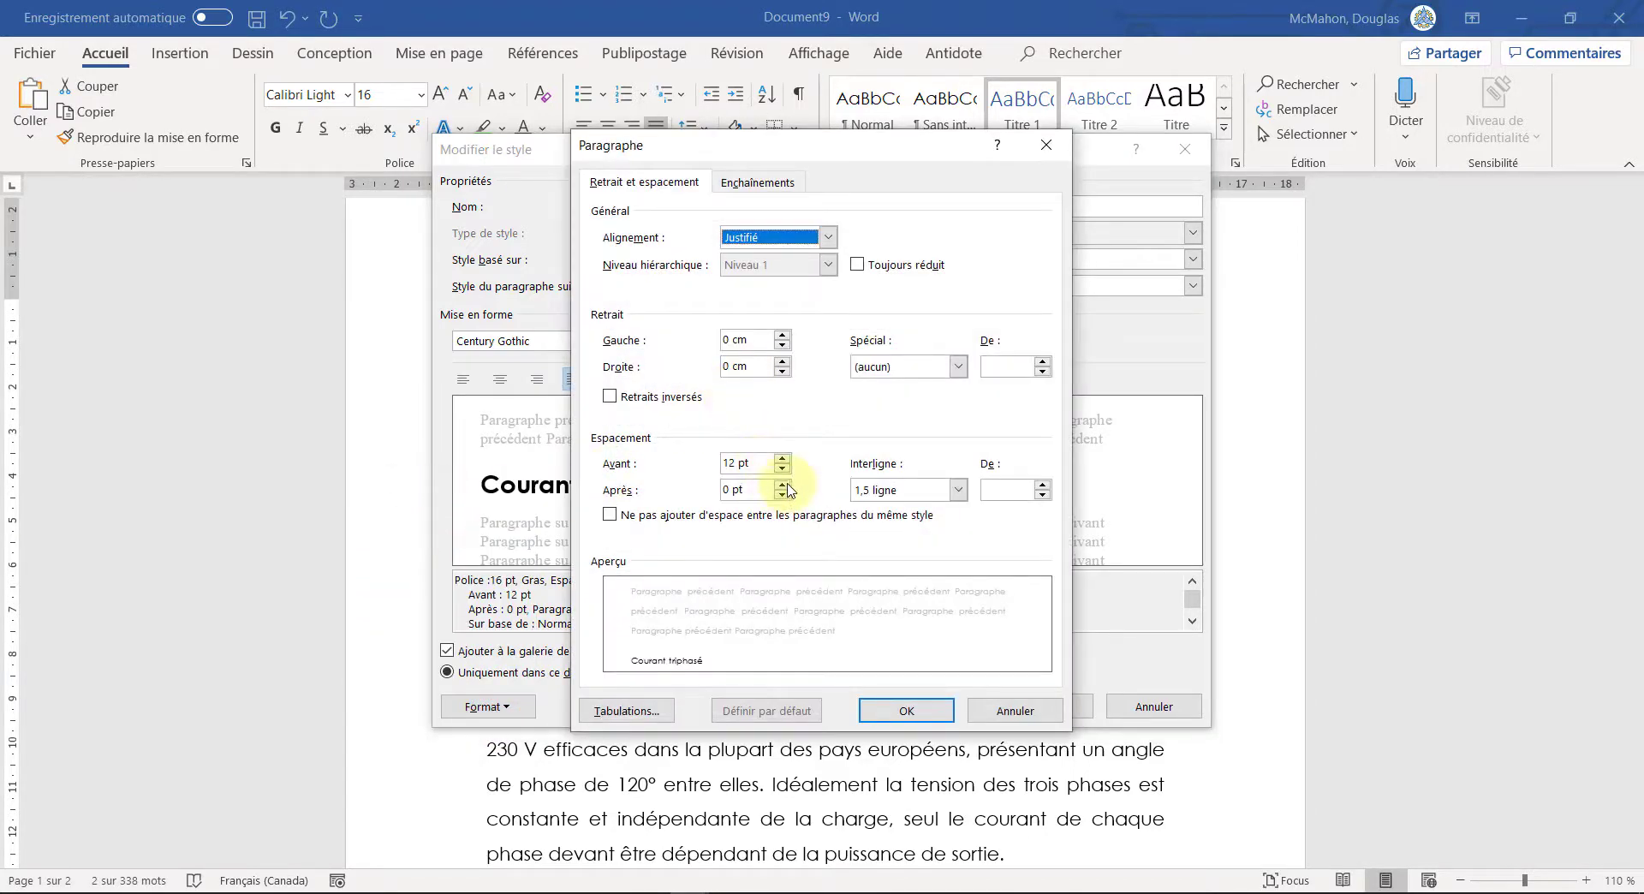
left_click(882, 711)
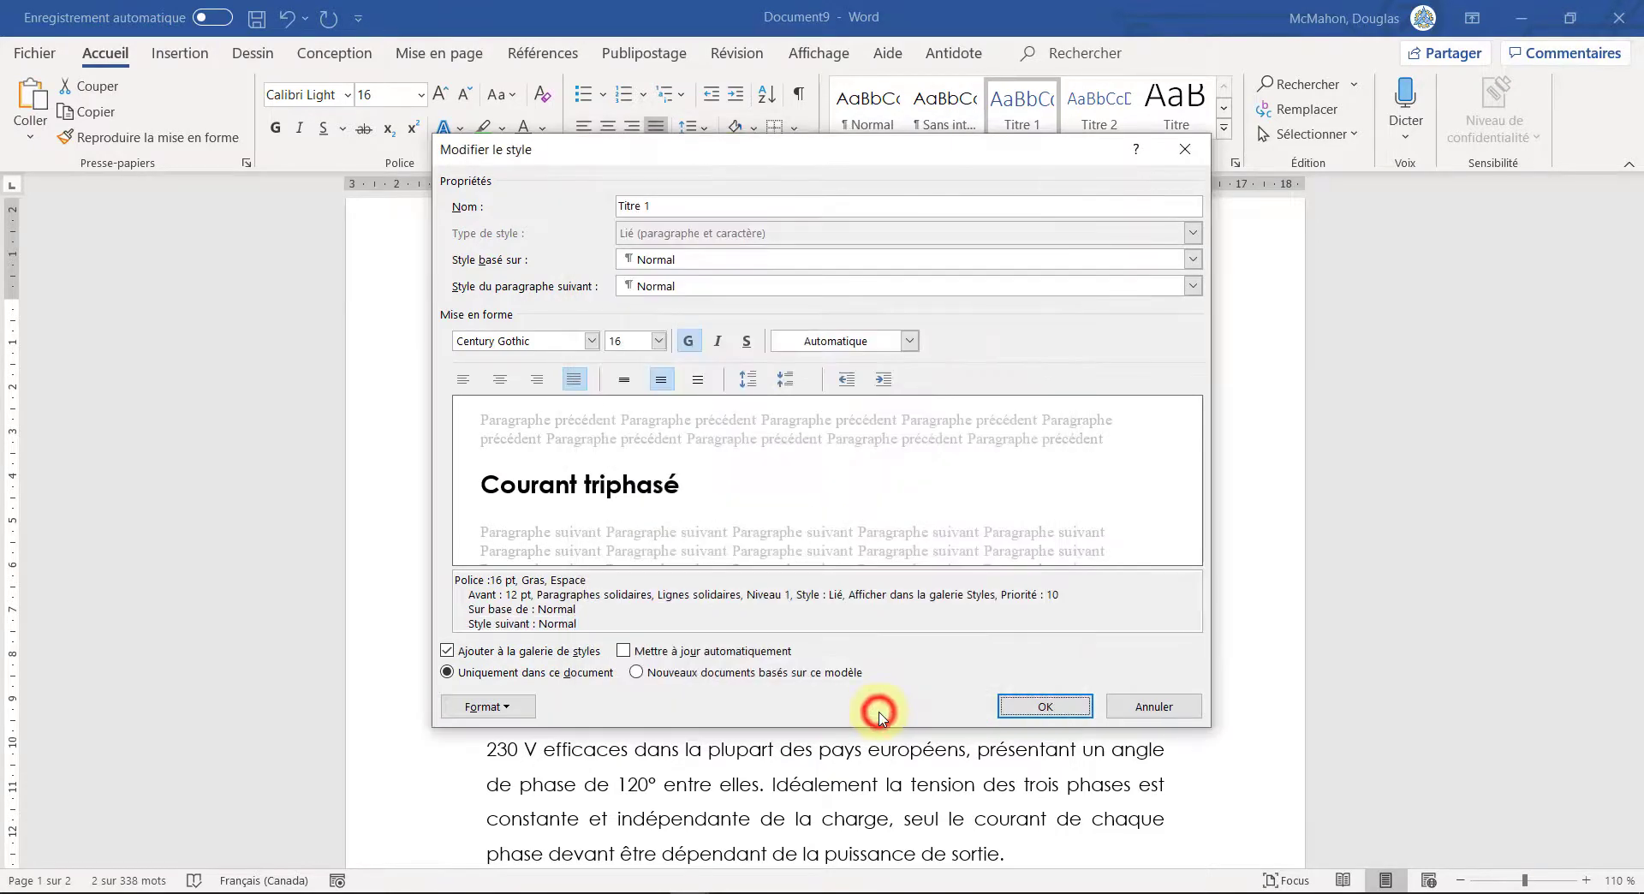
left_click(1016, 711)
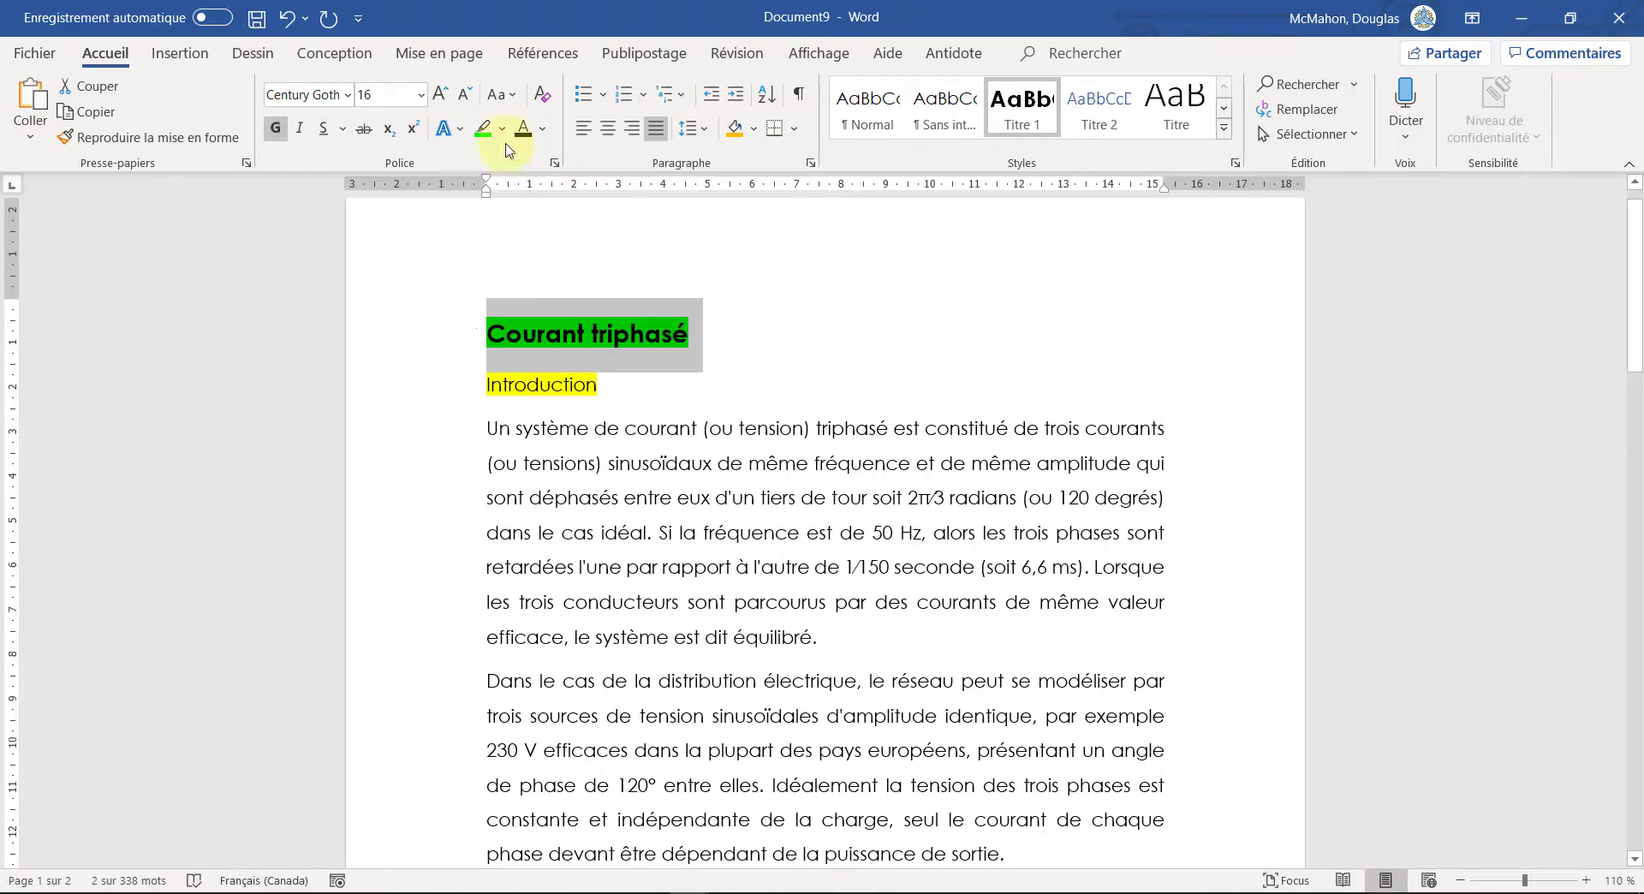
left_click(705, 402)
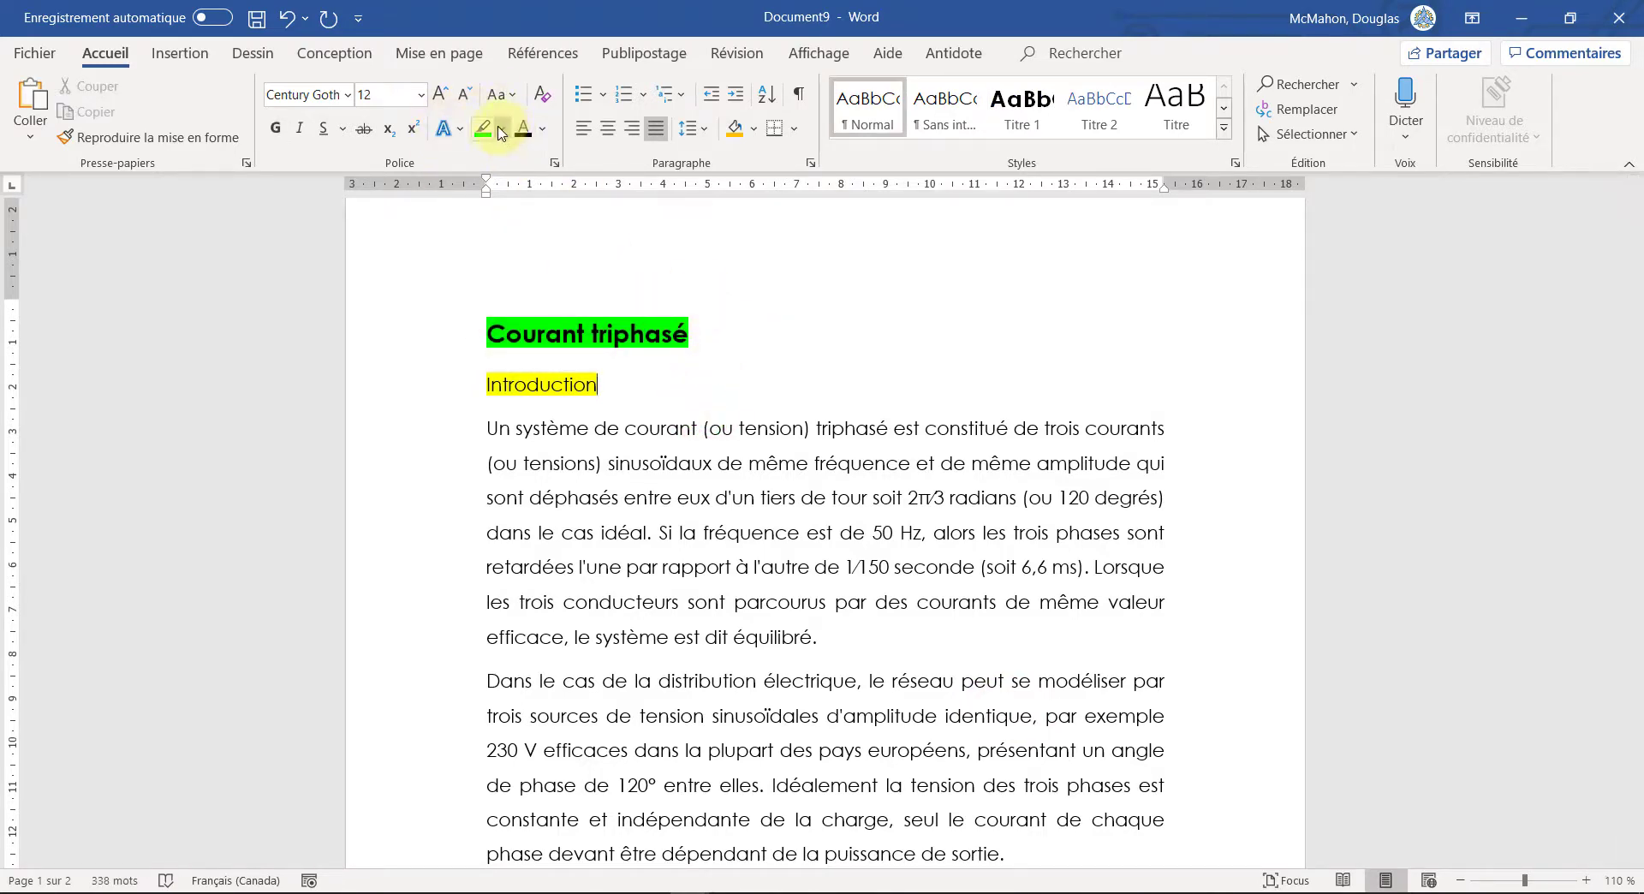
Step: Remove the green highlighting from the "Courant triphasé" title
left_click_drag(726, 326, 484, 327)
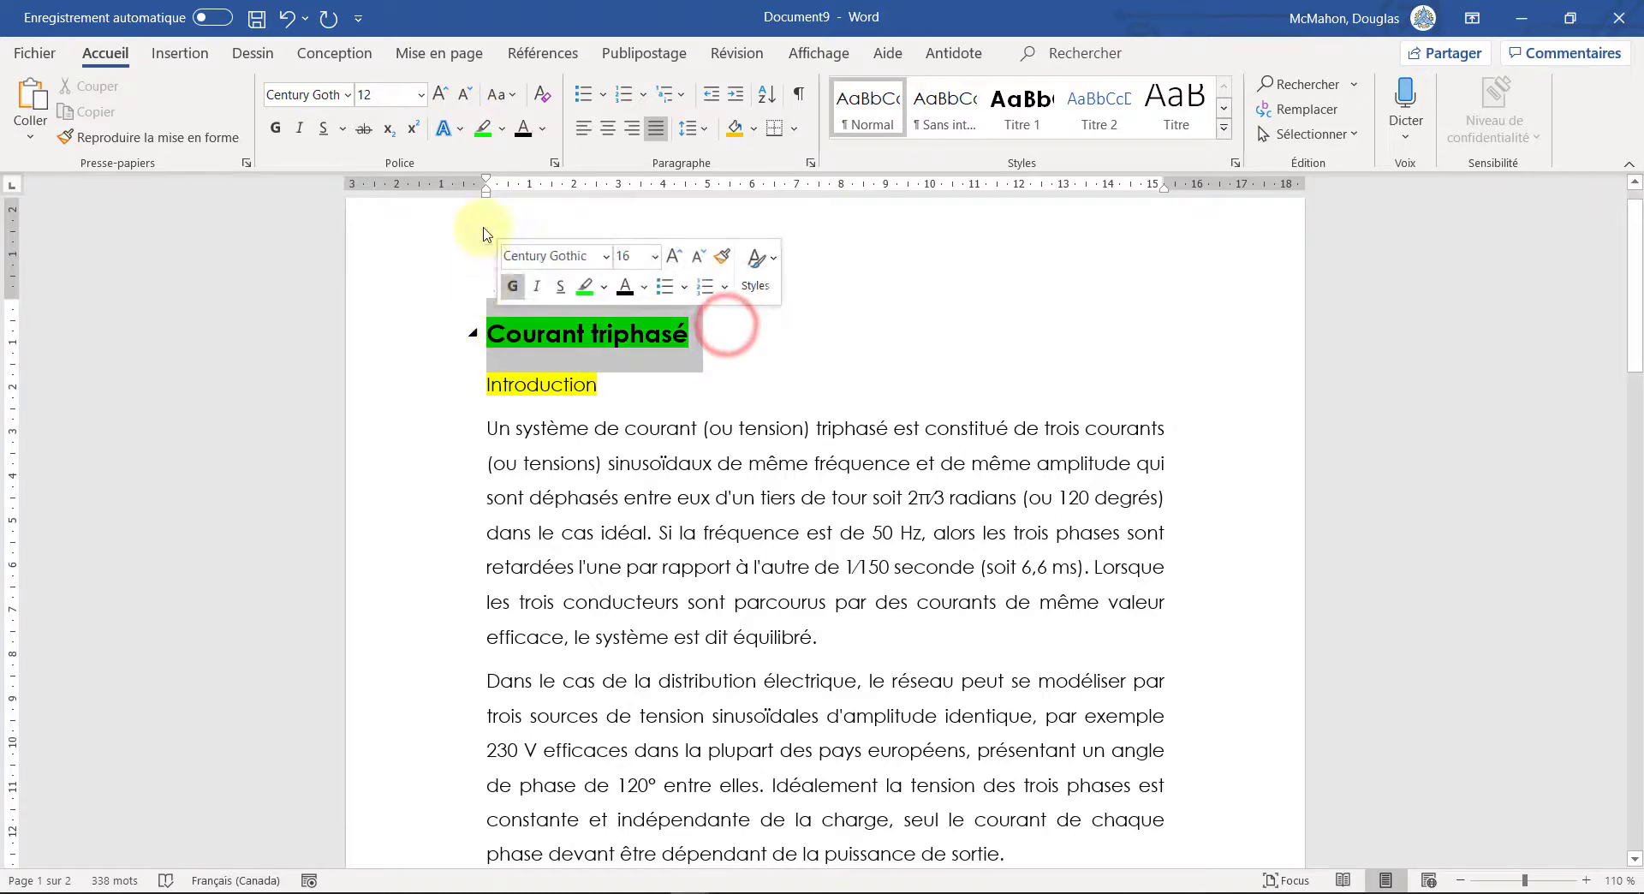
left_click(503, 128)
left_click(538, 262)
left_click(655, 368)
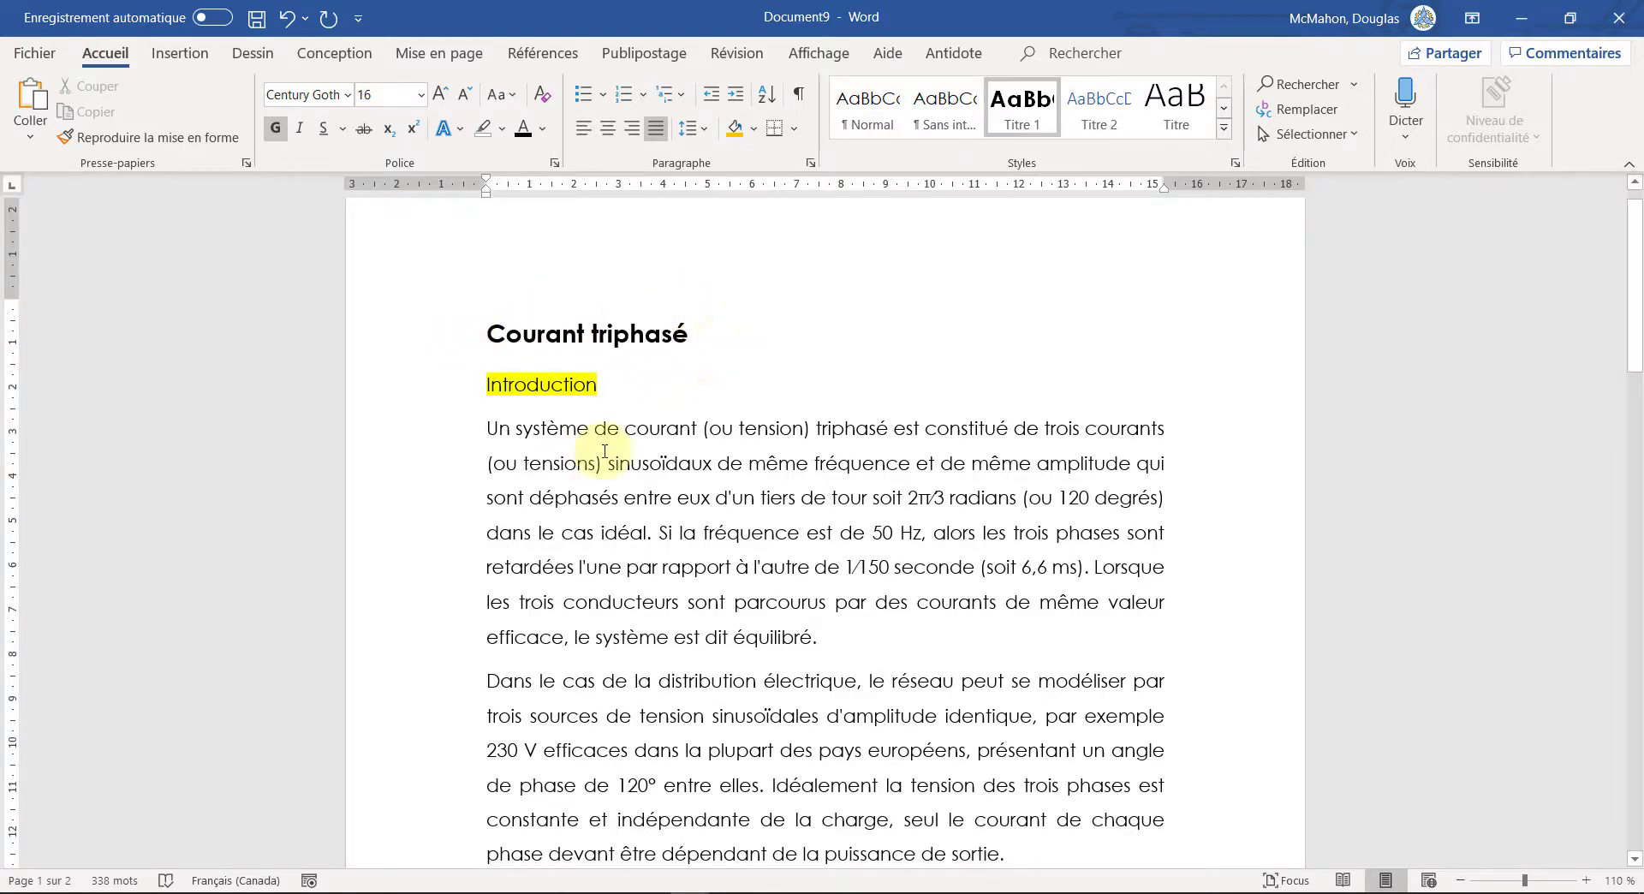
Step: Collapse the content under the "Courant triphasé" heading and expand it again
scroll(686, 495, "down", 1)
scroll(685, 495, "up", 1)
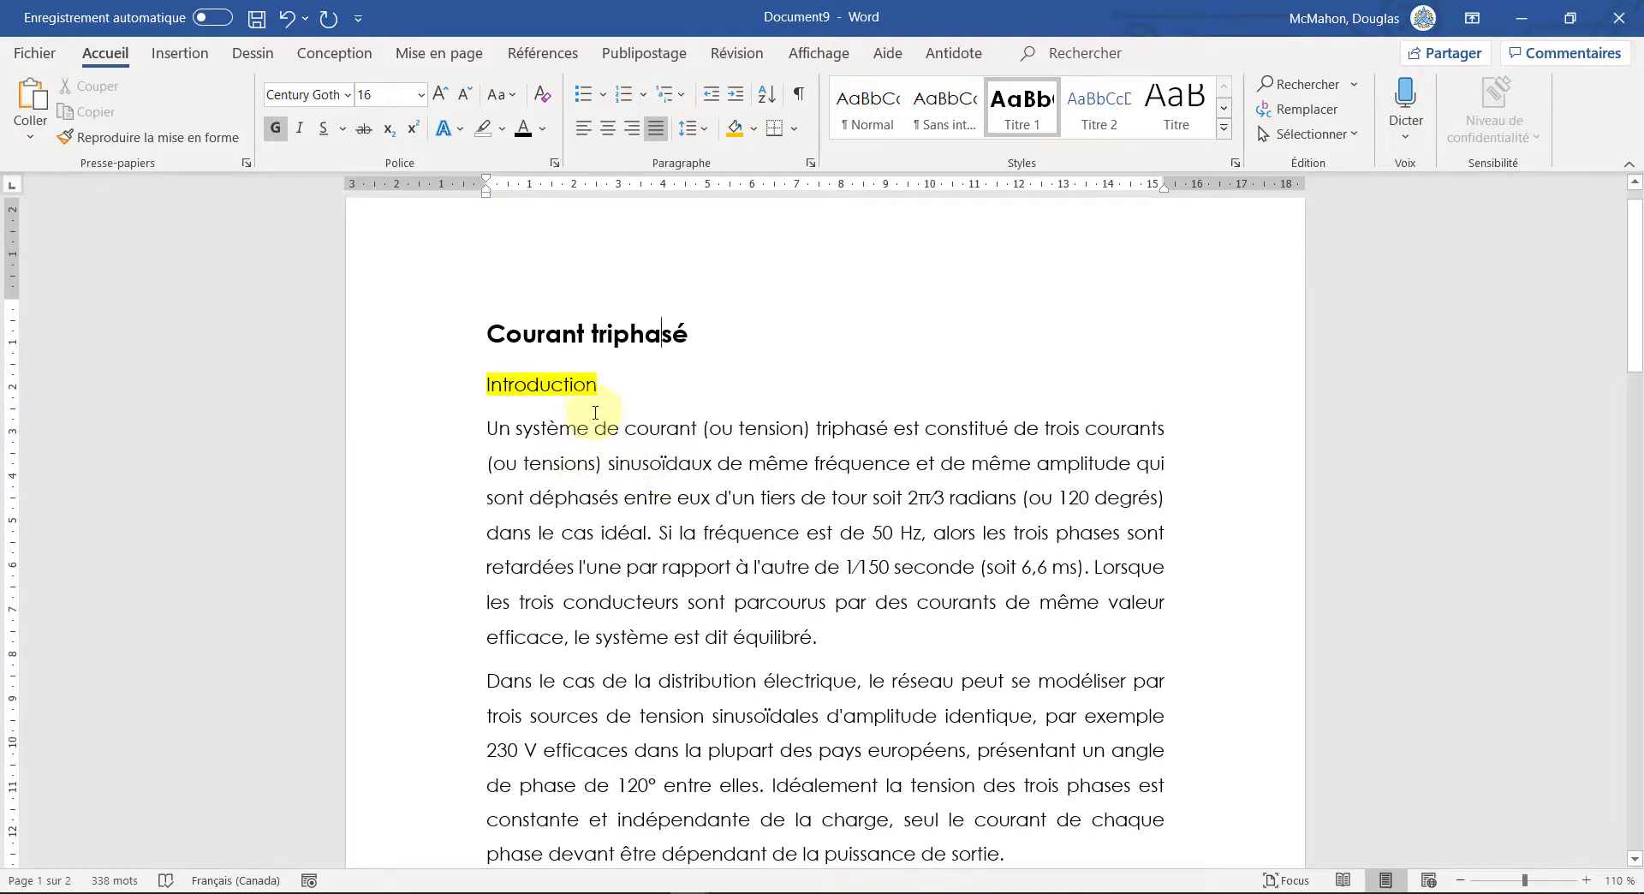
left_click(473, 335)
left_click(474, 336)
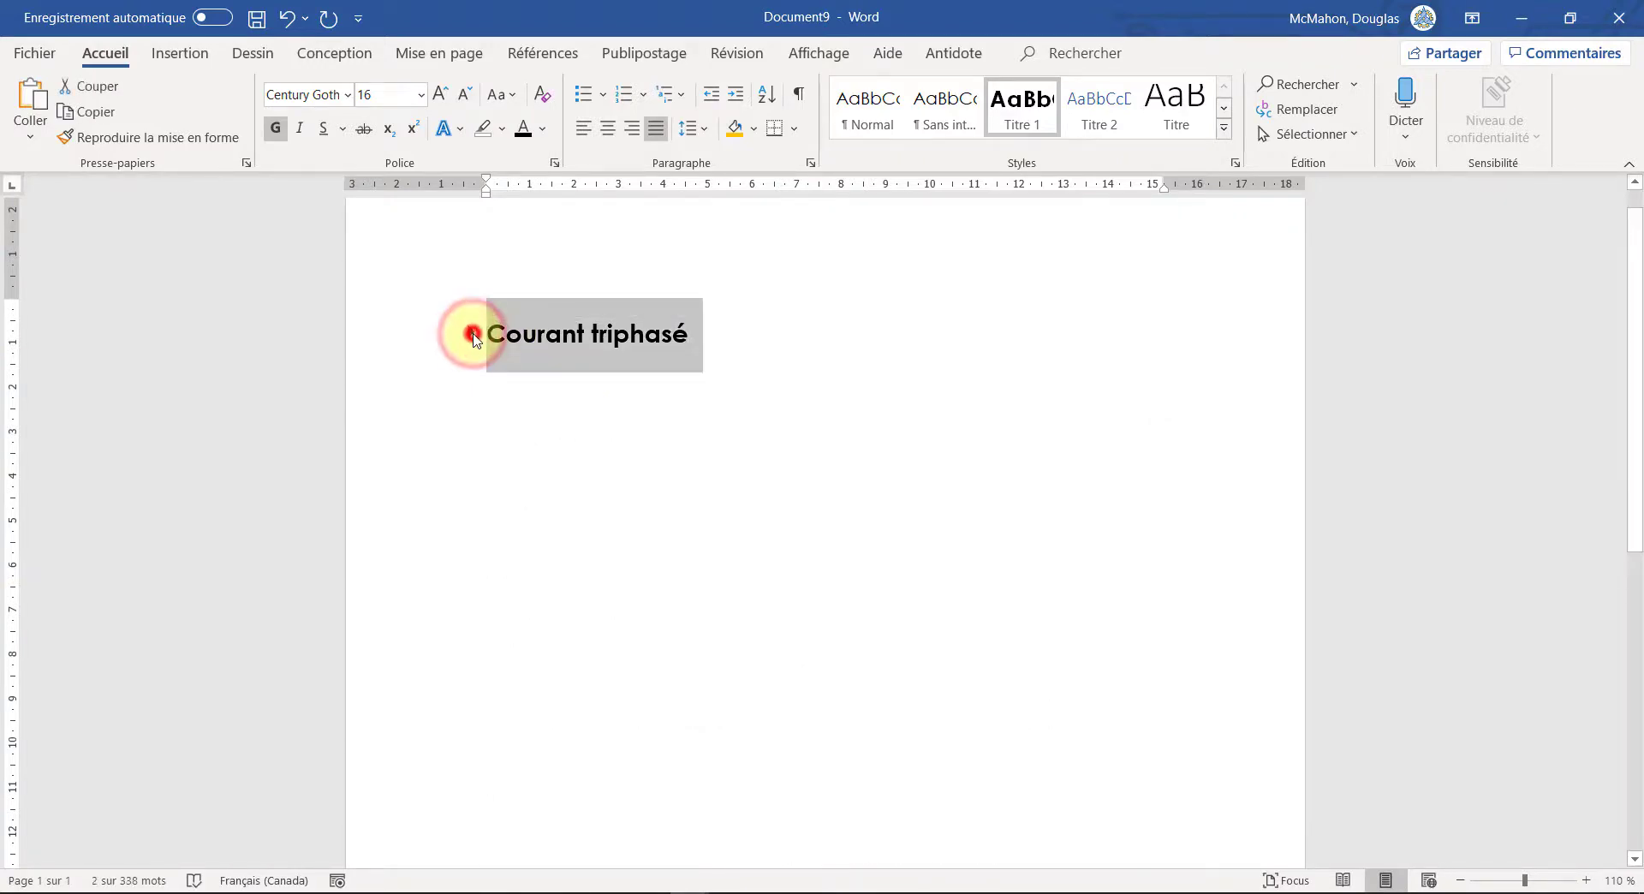
left_click(470, 334)
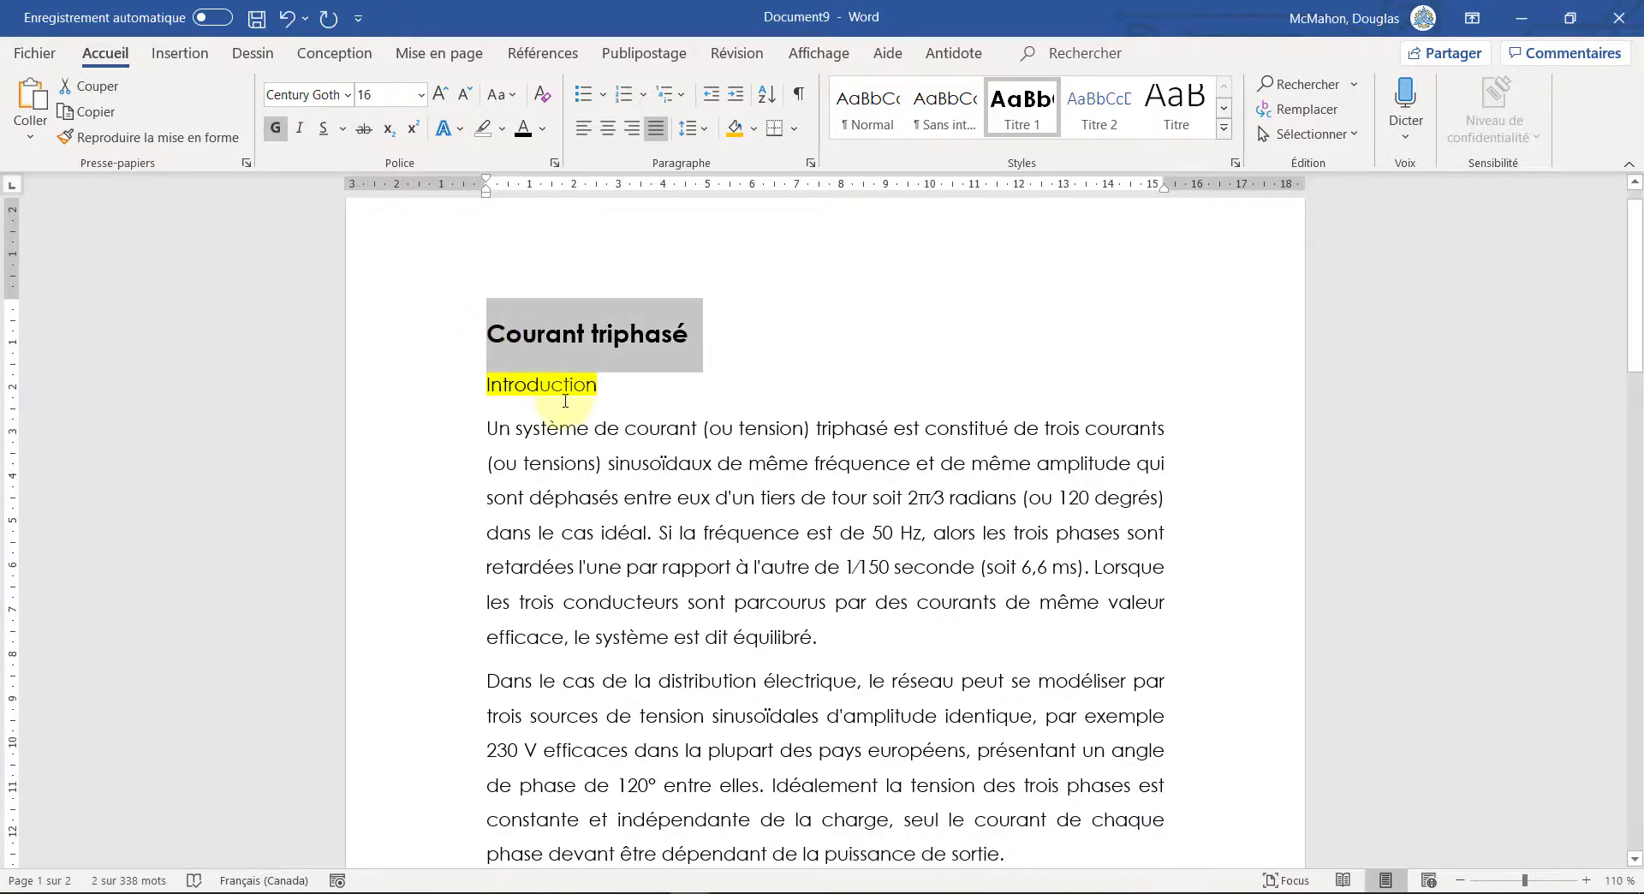
Step: Modify the Titre 2 style to use 16 pt Century Gothic with the Automatique font colour
left_click_drag(605, 392, 483, 402)
left_click(1114, 118)
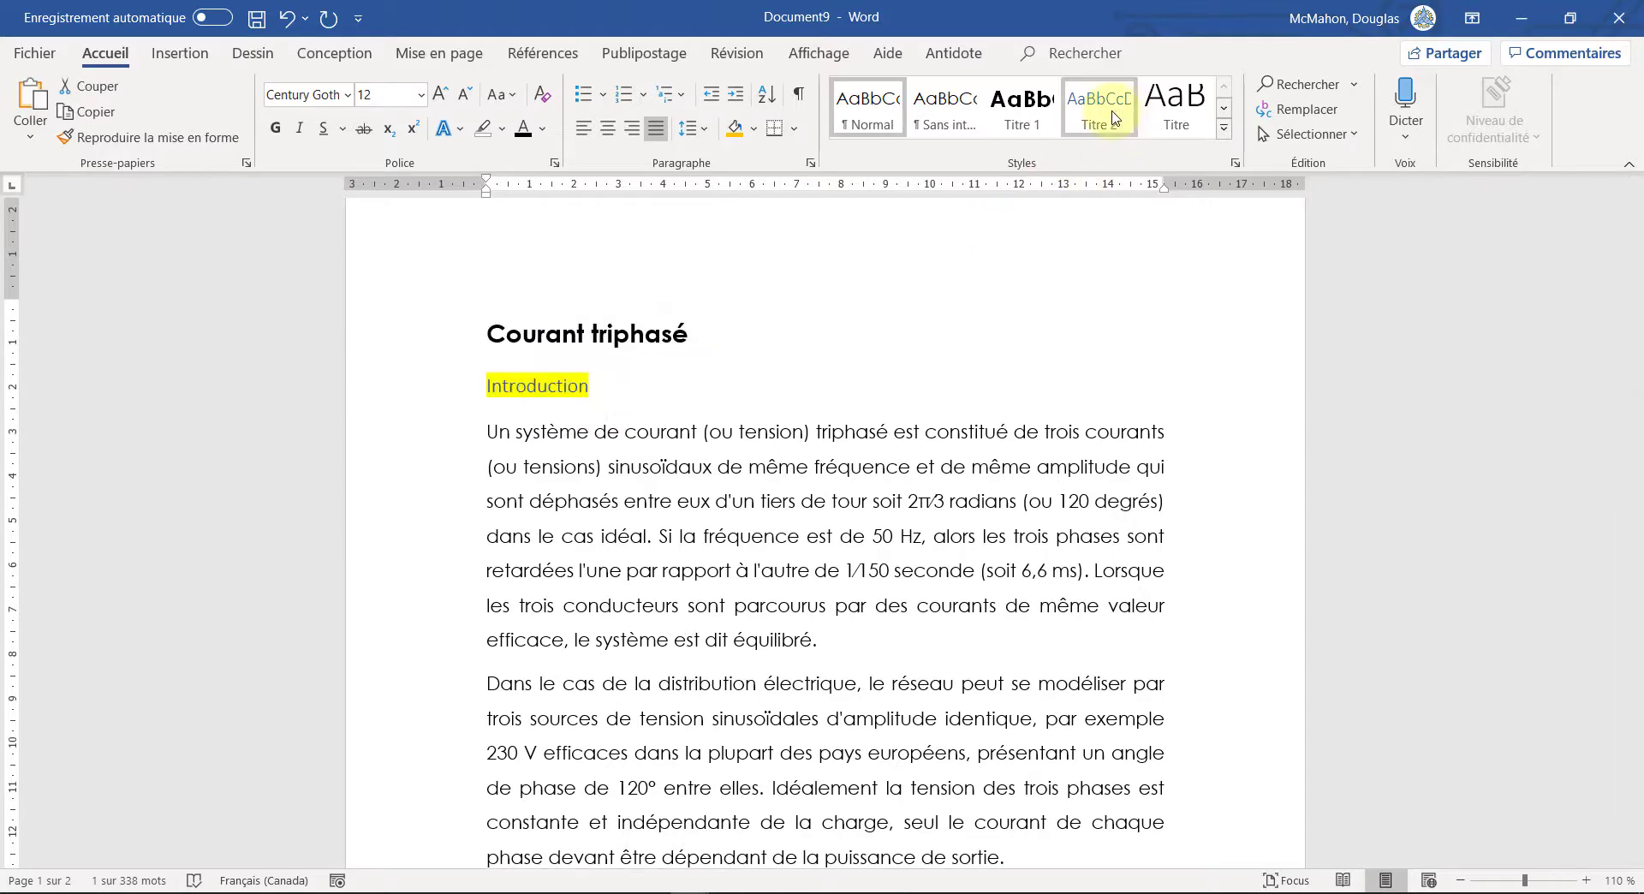
right_click(1114, 118)
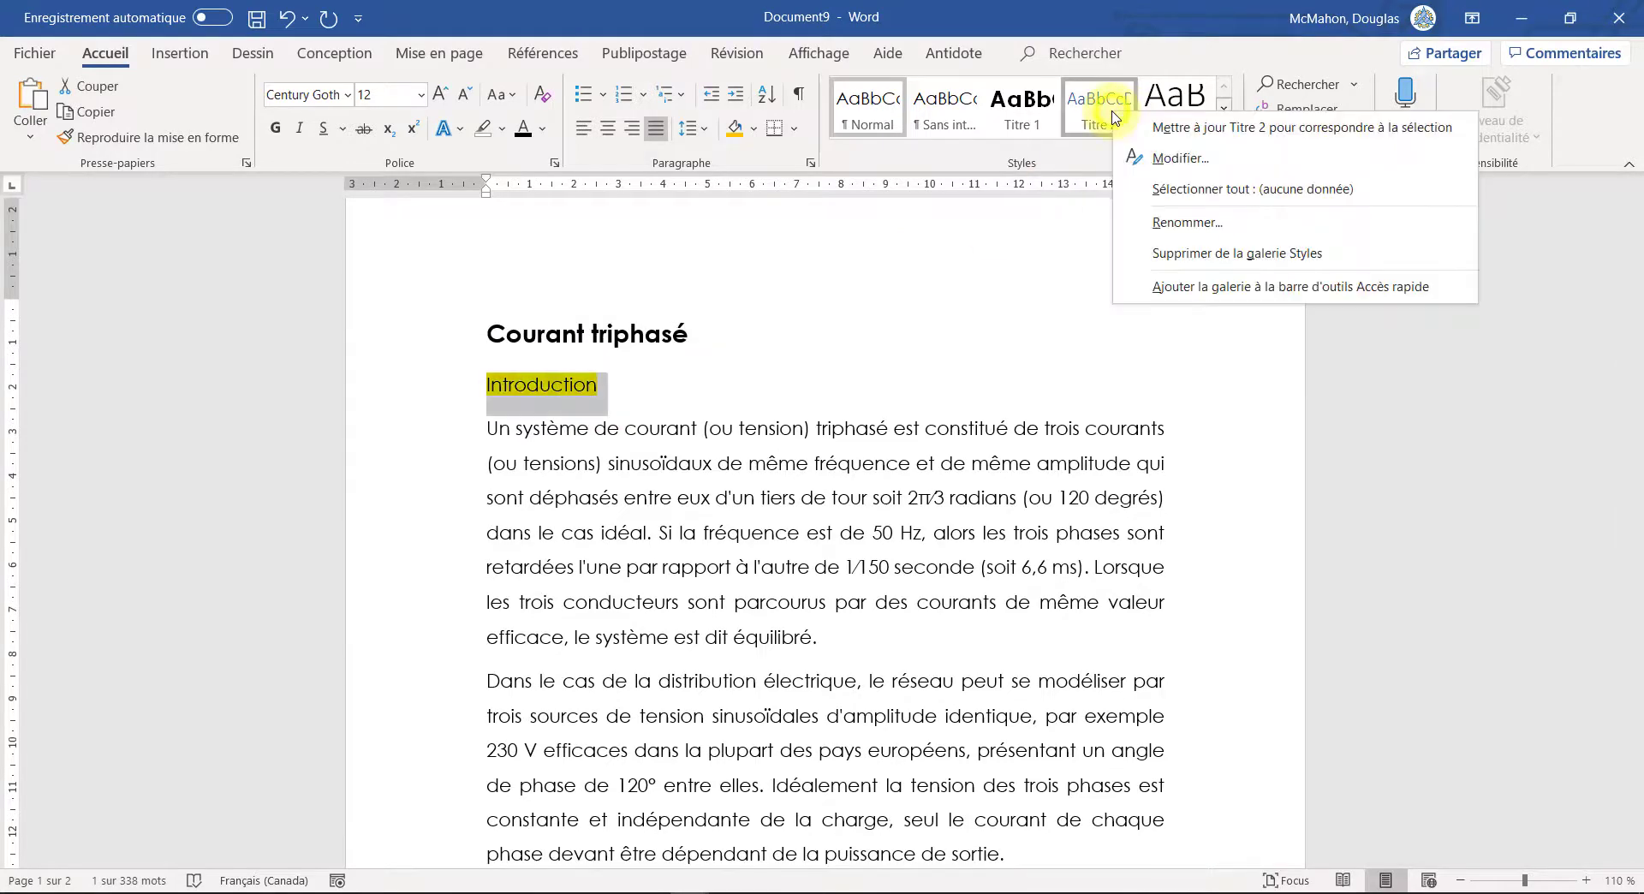
left_click(1147, 162)
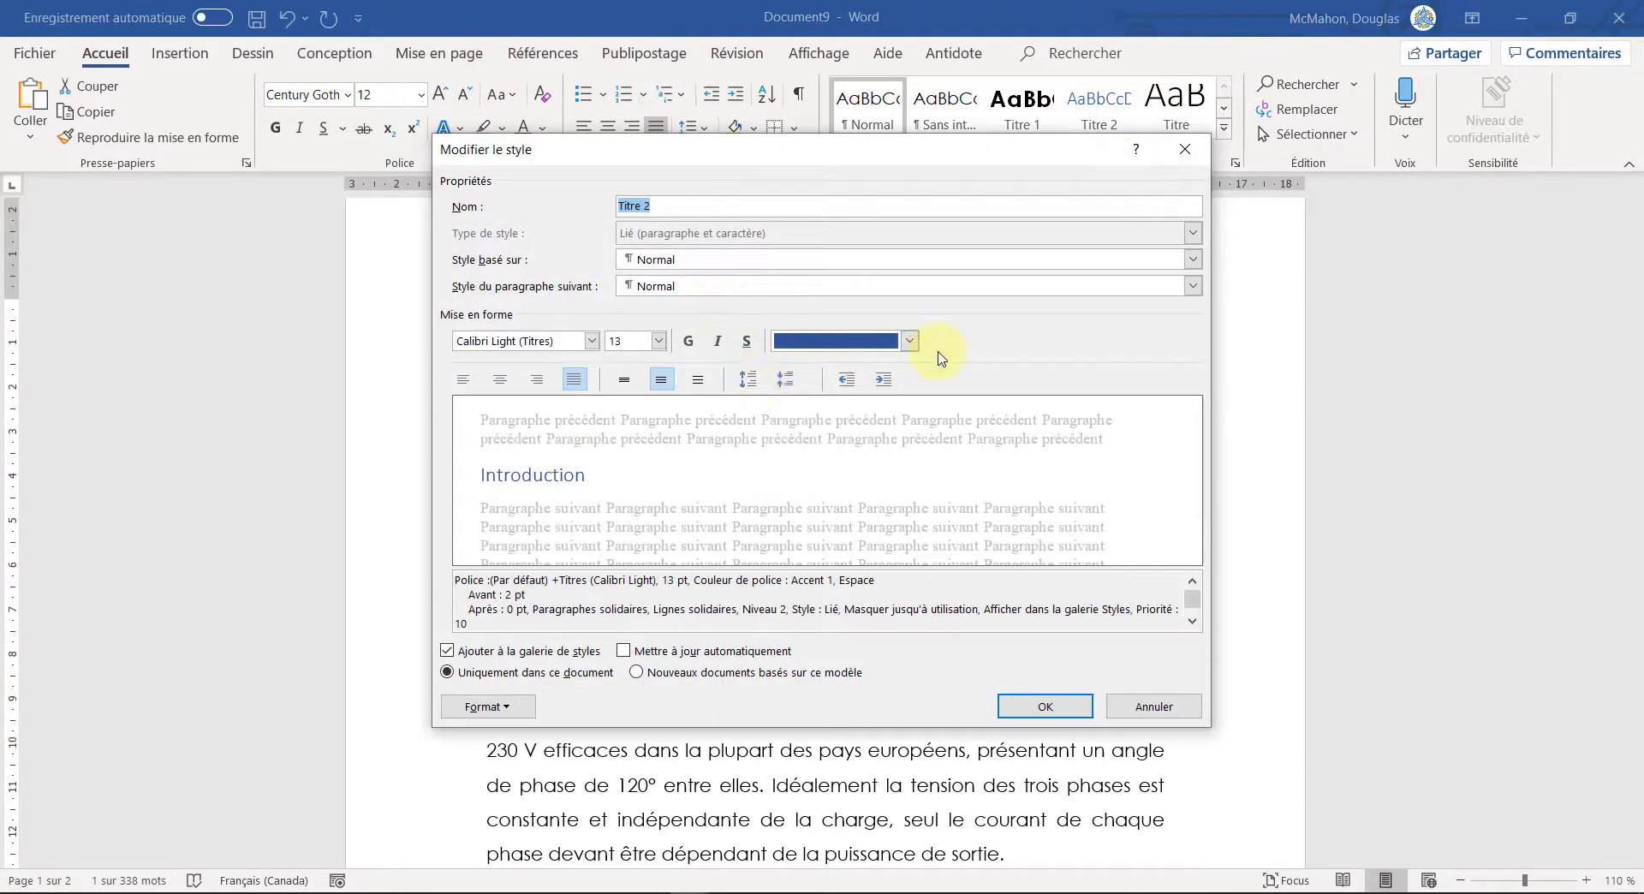
left_click(911, 343)
left_click(850, 368)
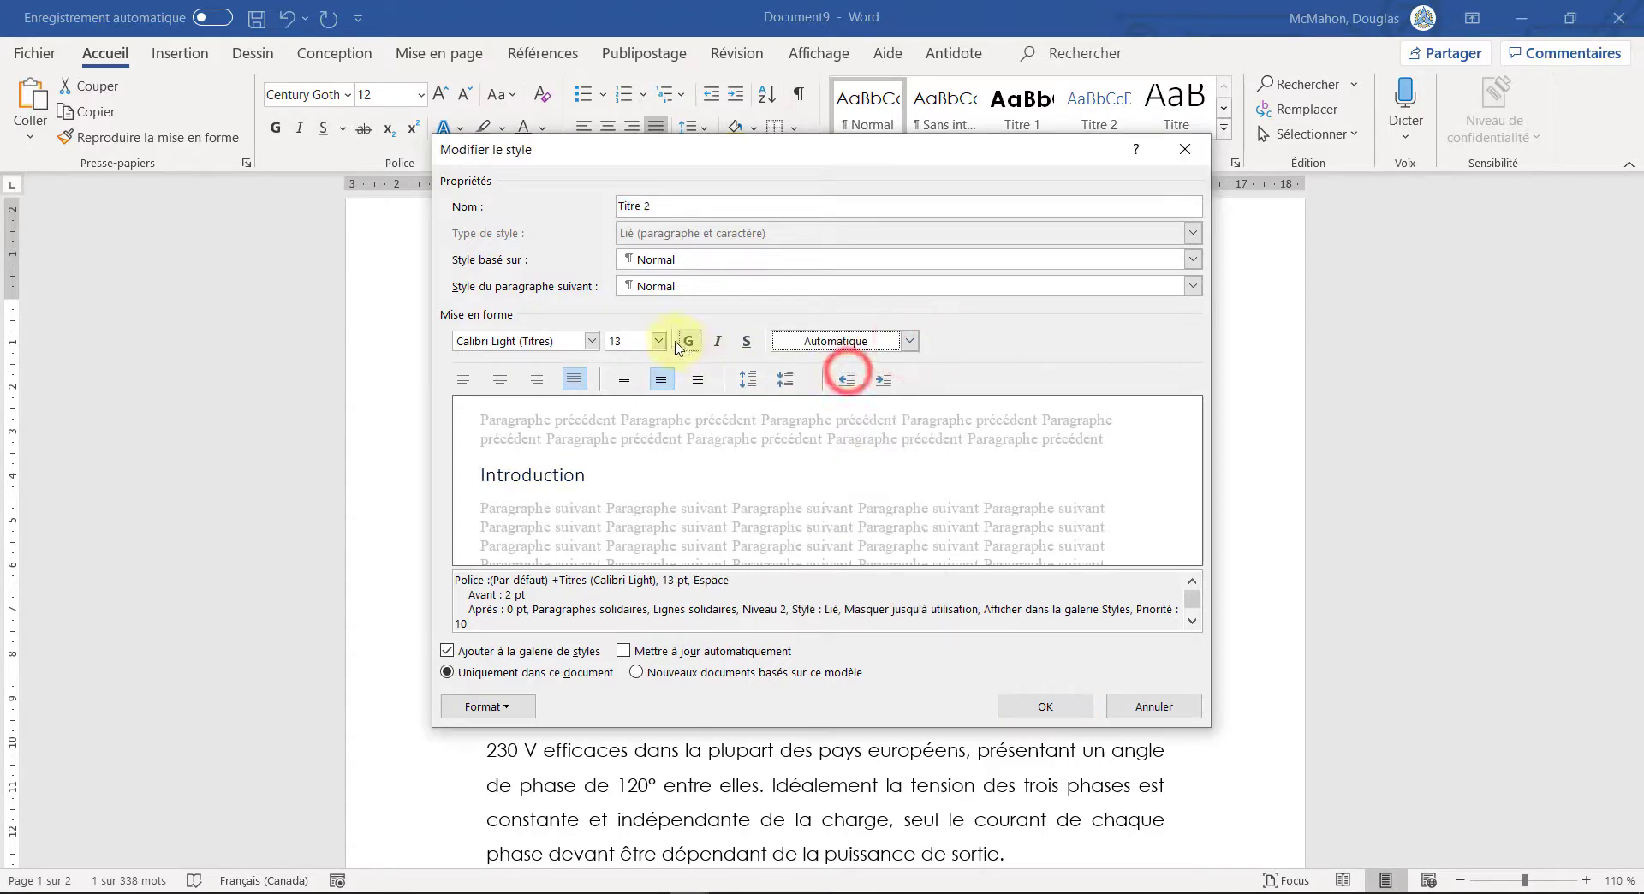
left_click(659, 343)
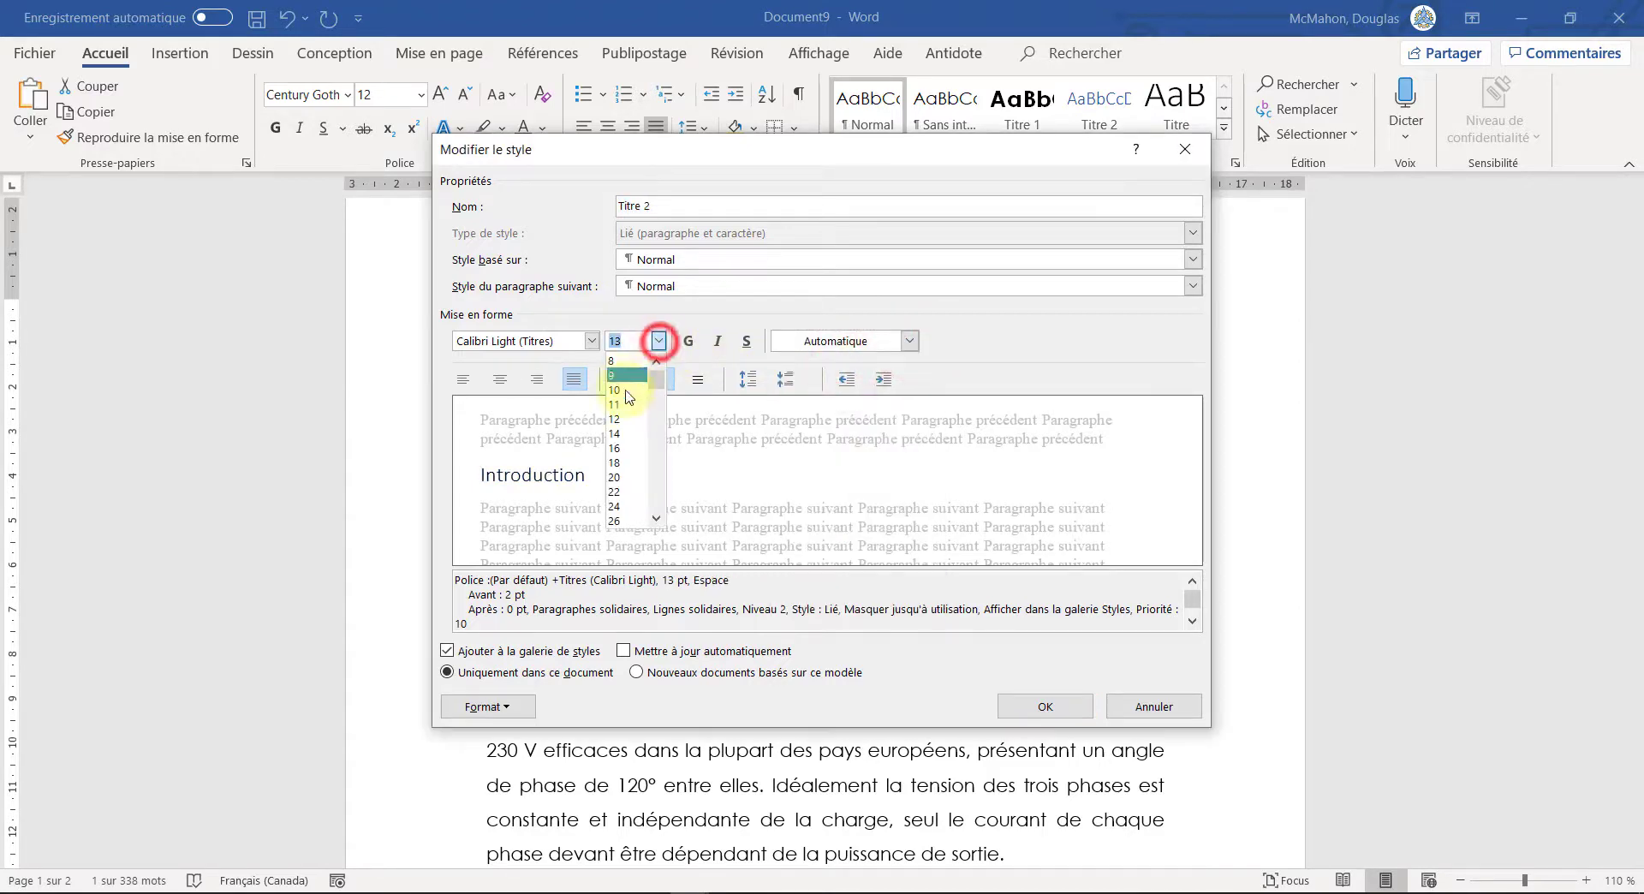
left_click(624, 456)
left_click(592, 340)
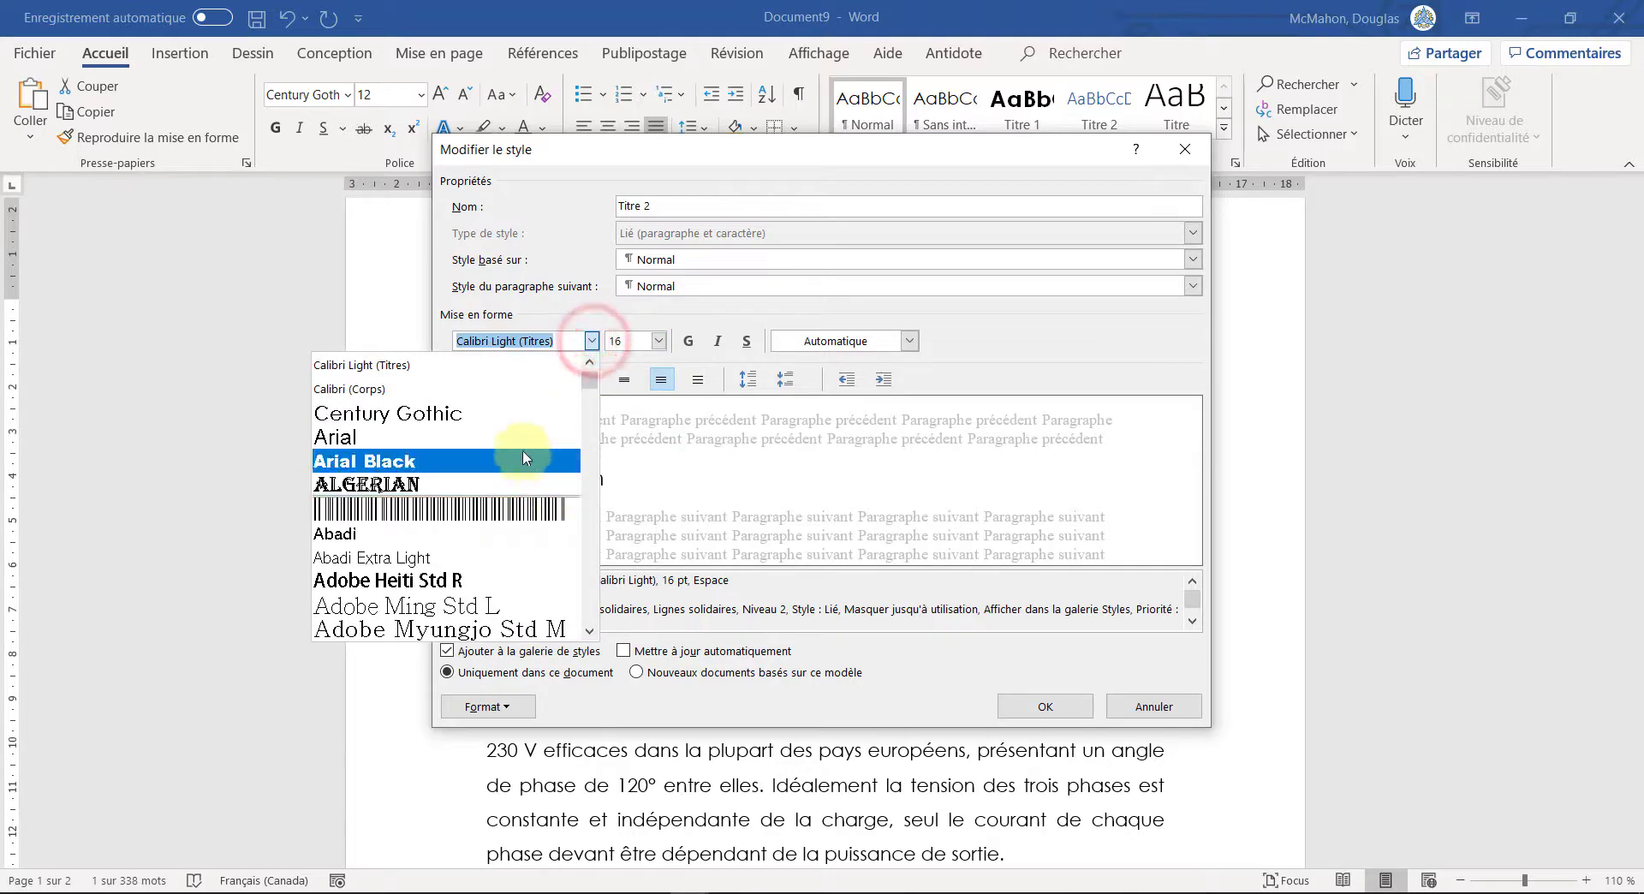
left_click(515, 419)
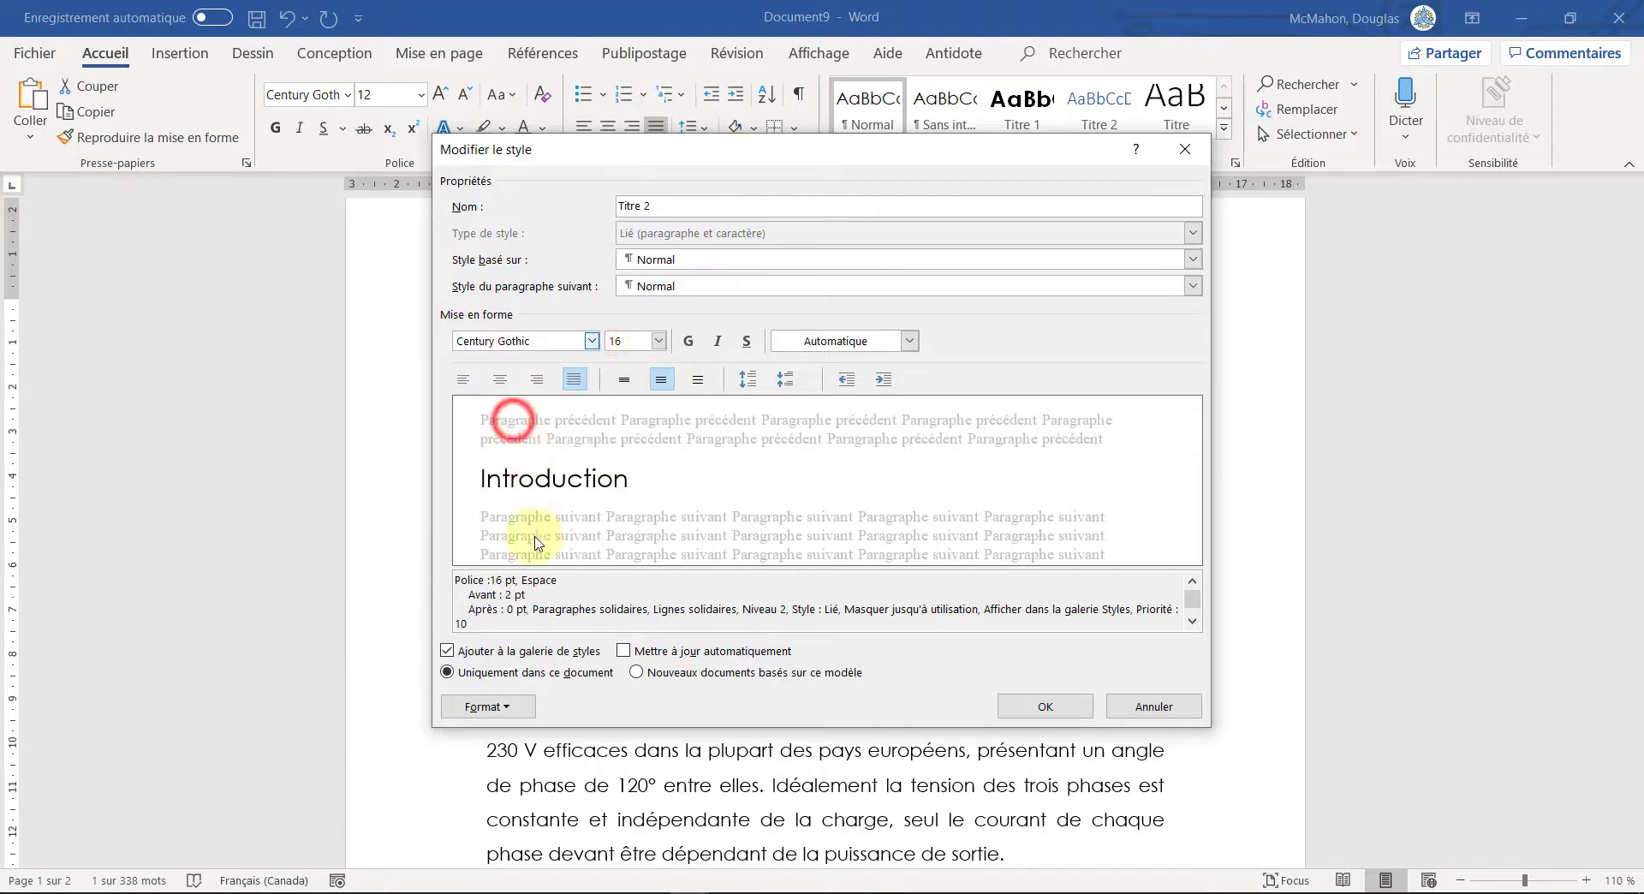
Step: Set the Titre 2 style's paragraph spacing to 12 pt before and 6 pt after, and apply the style changes
left_click(504, 705)
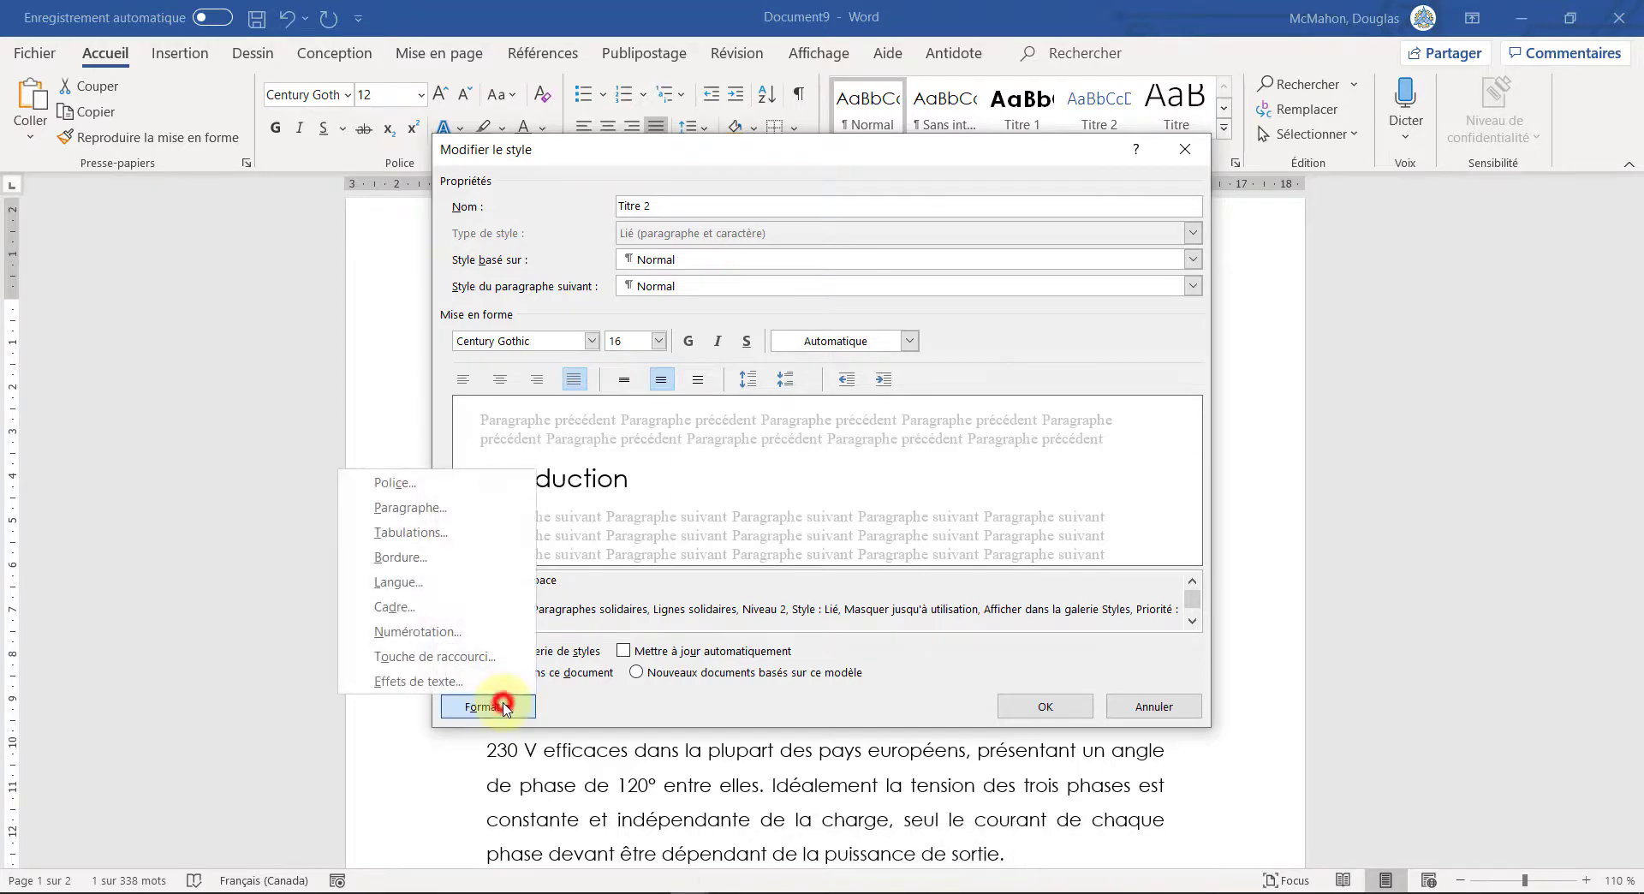
left_click(454, 509)
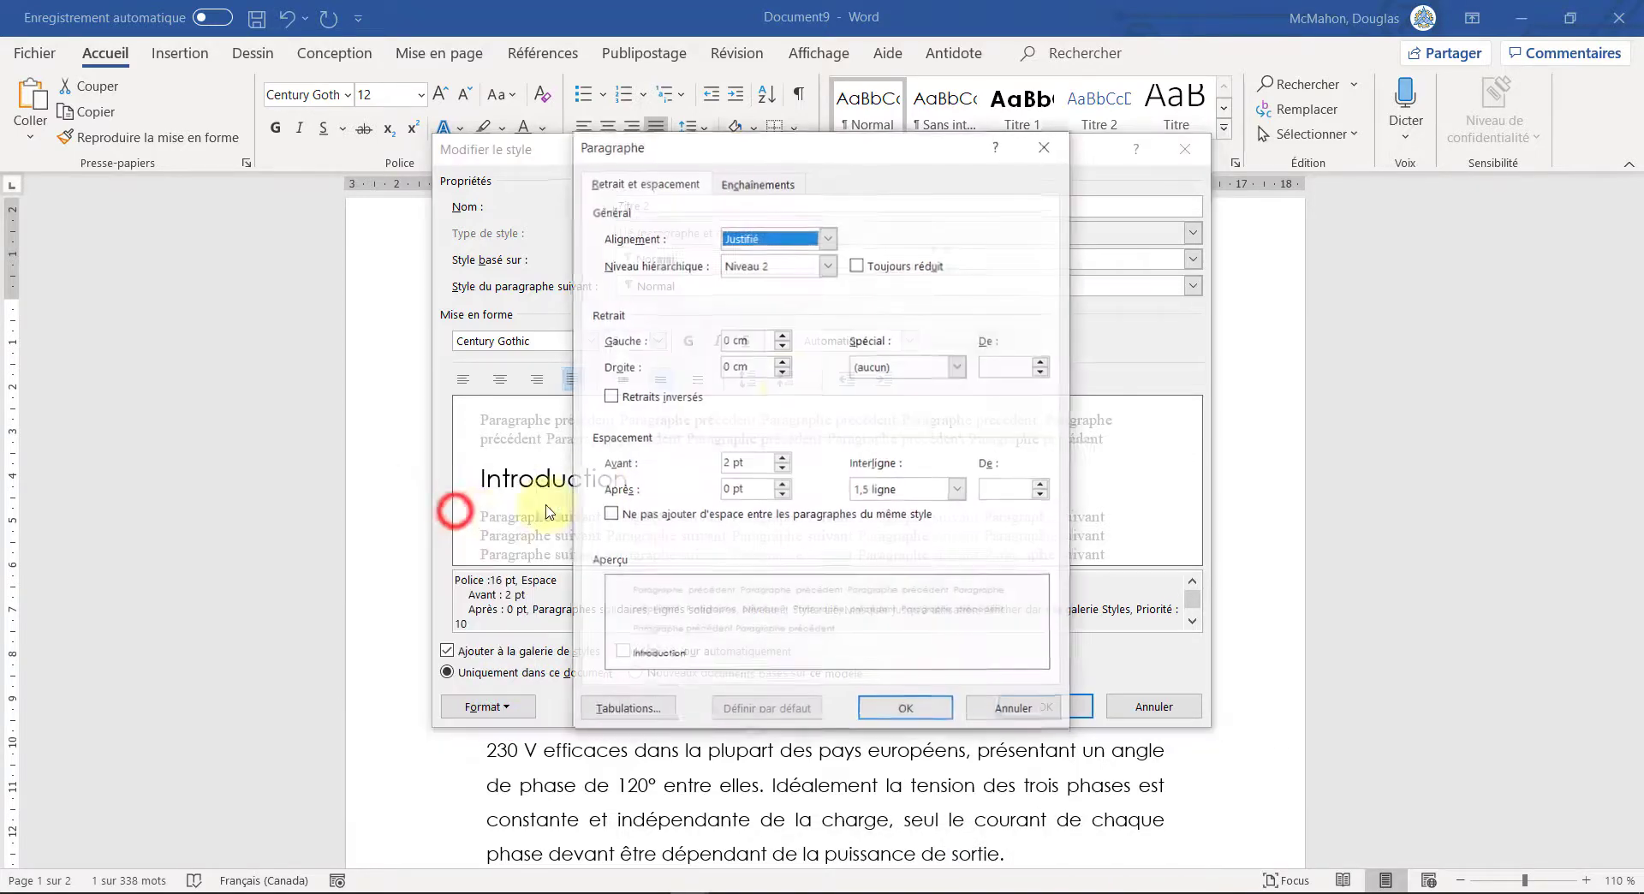
left_click(782, 460)
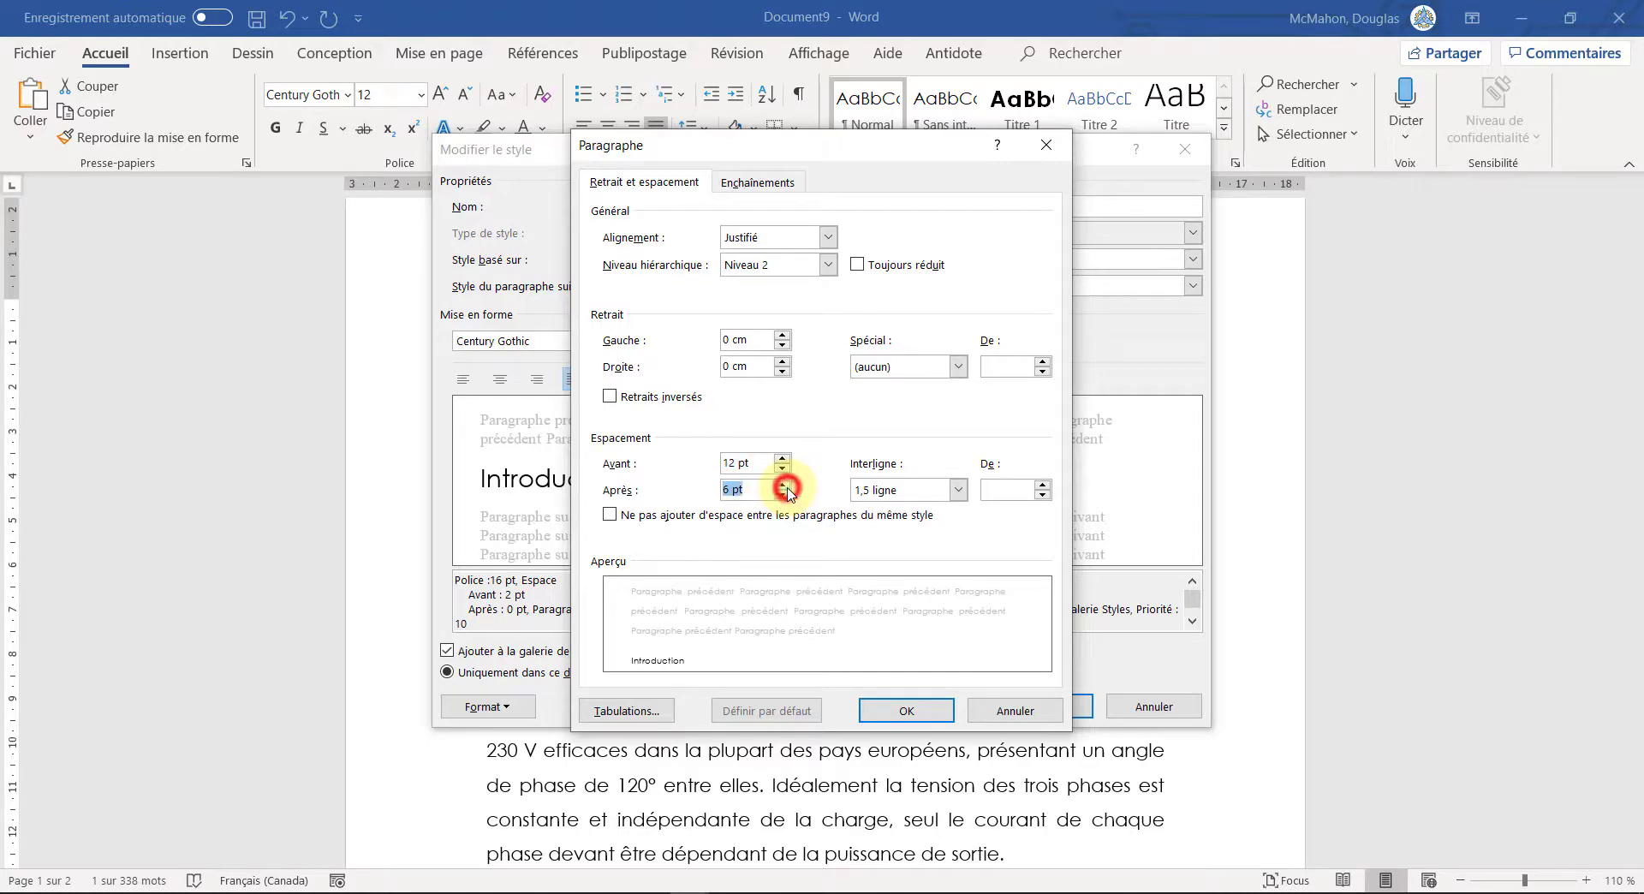
left_click(906, 710)
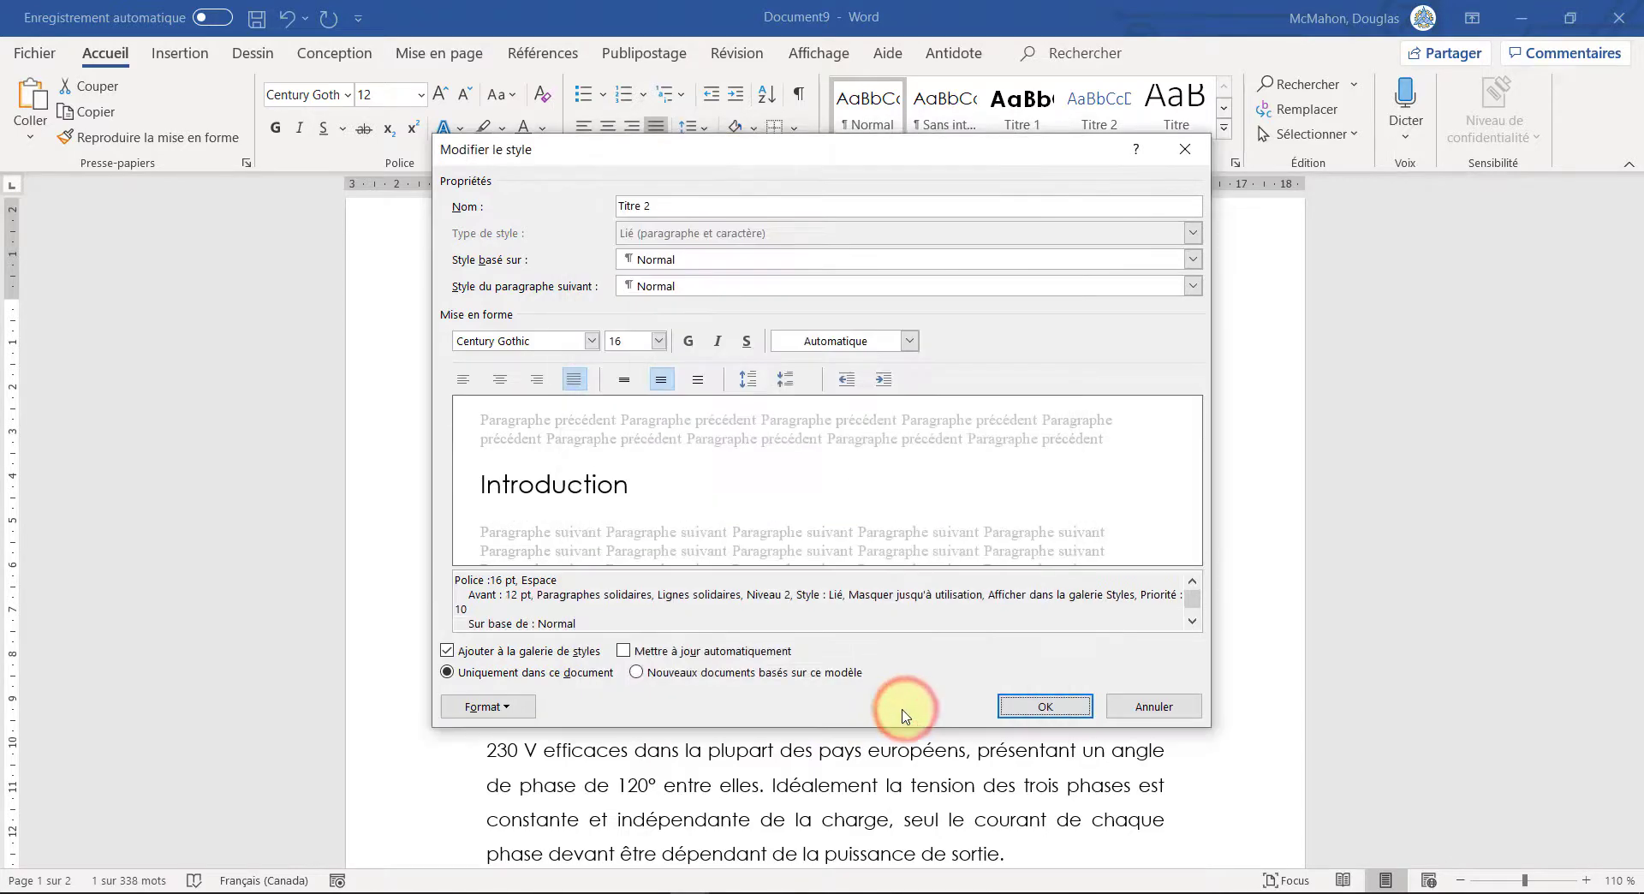
left_click(1046, 707)
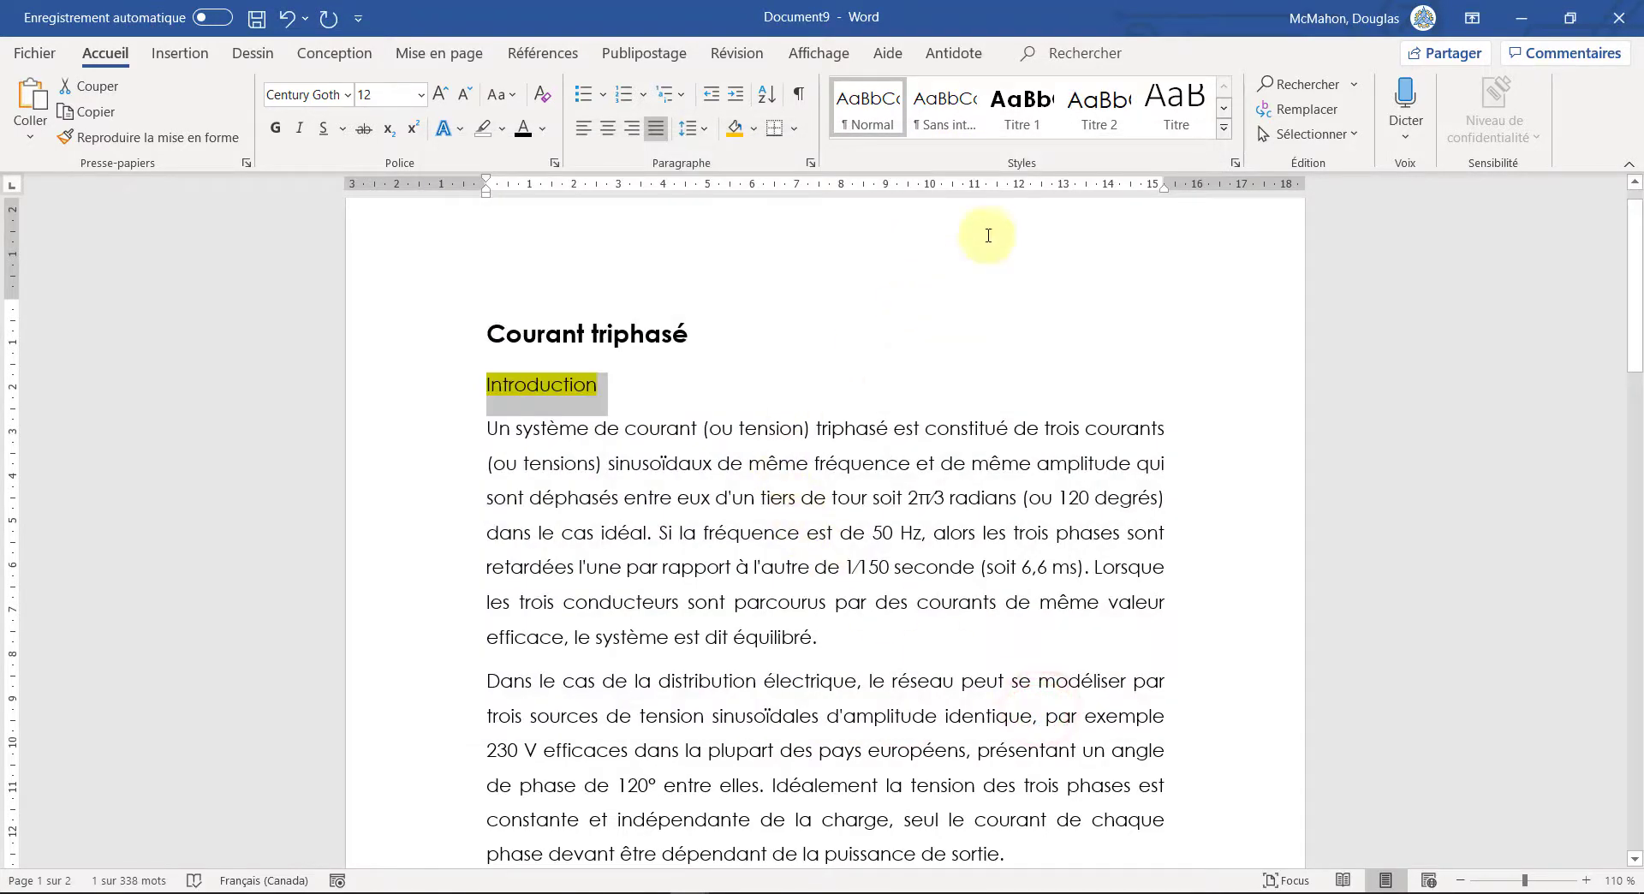
Step: Apply the Titre 2 style to the "Introduction" subtitle
left_click(1088, 118)
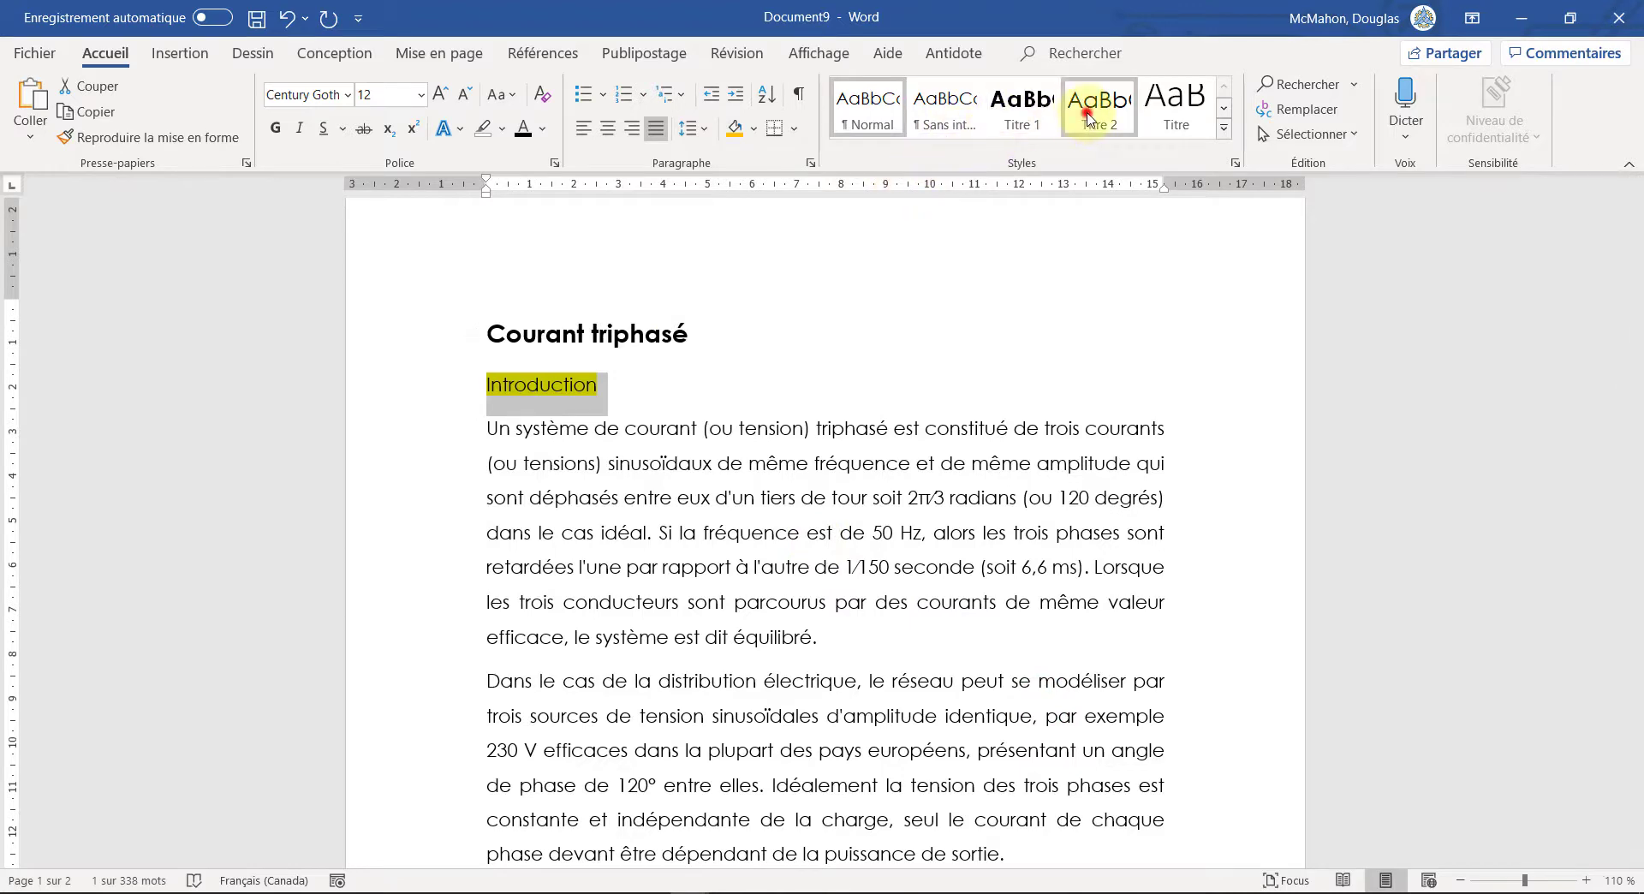
left_click(718, 386)
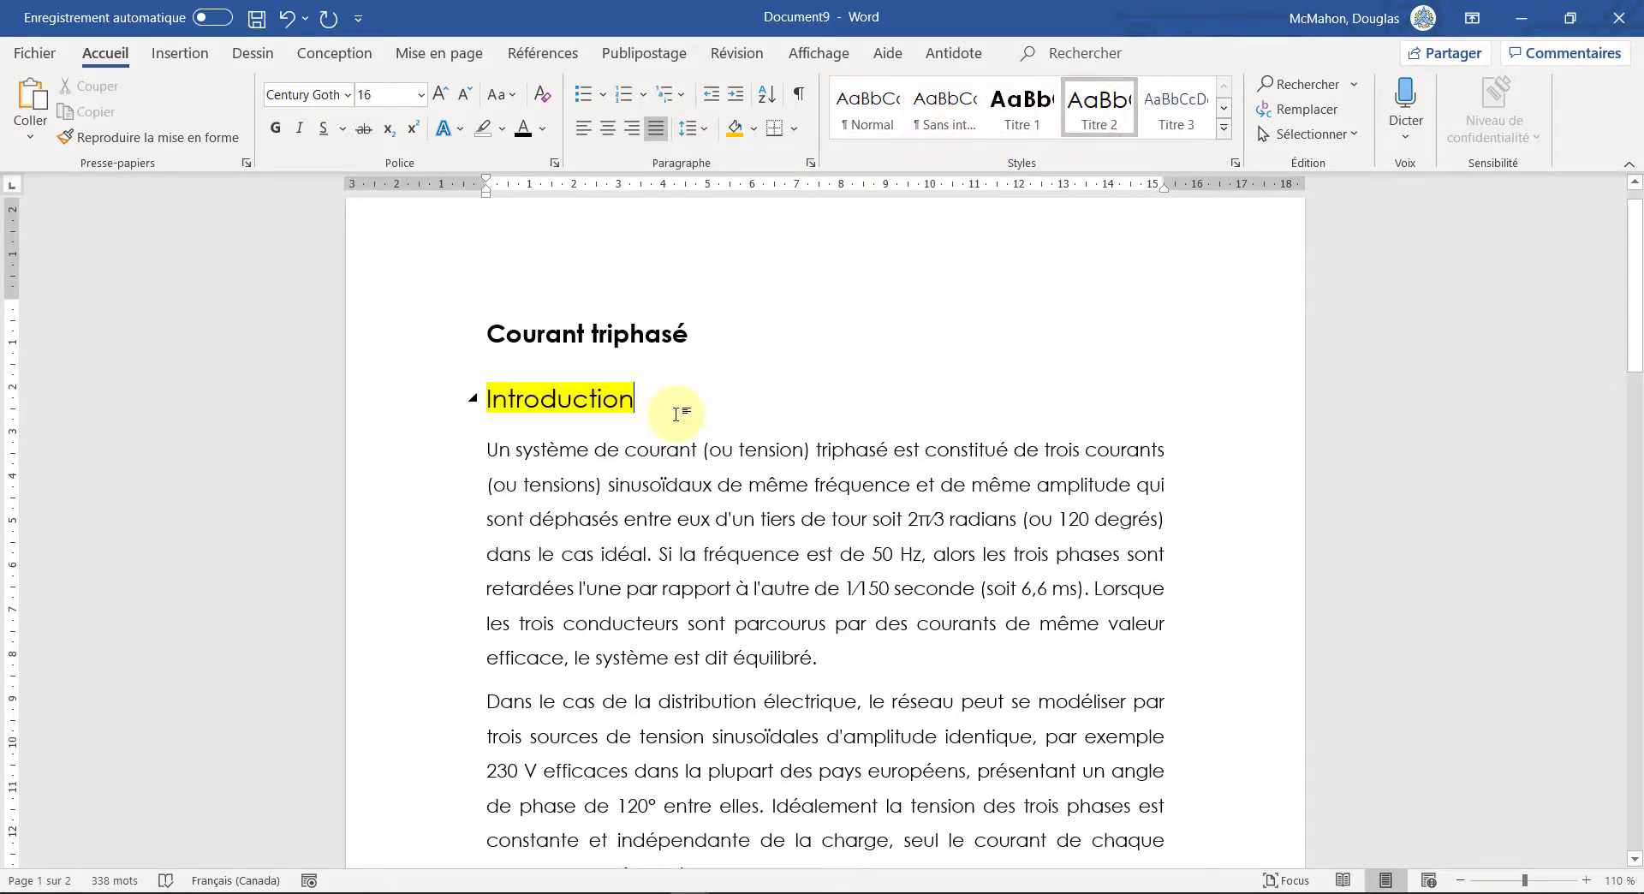
left_click_drag(649, 402, 524, 413)
left_click(1096, 120)
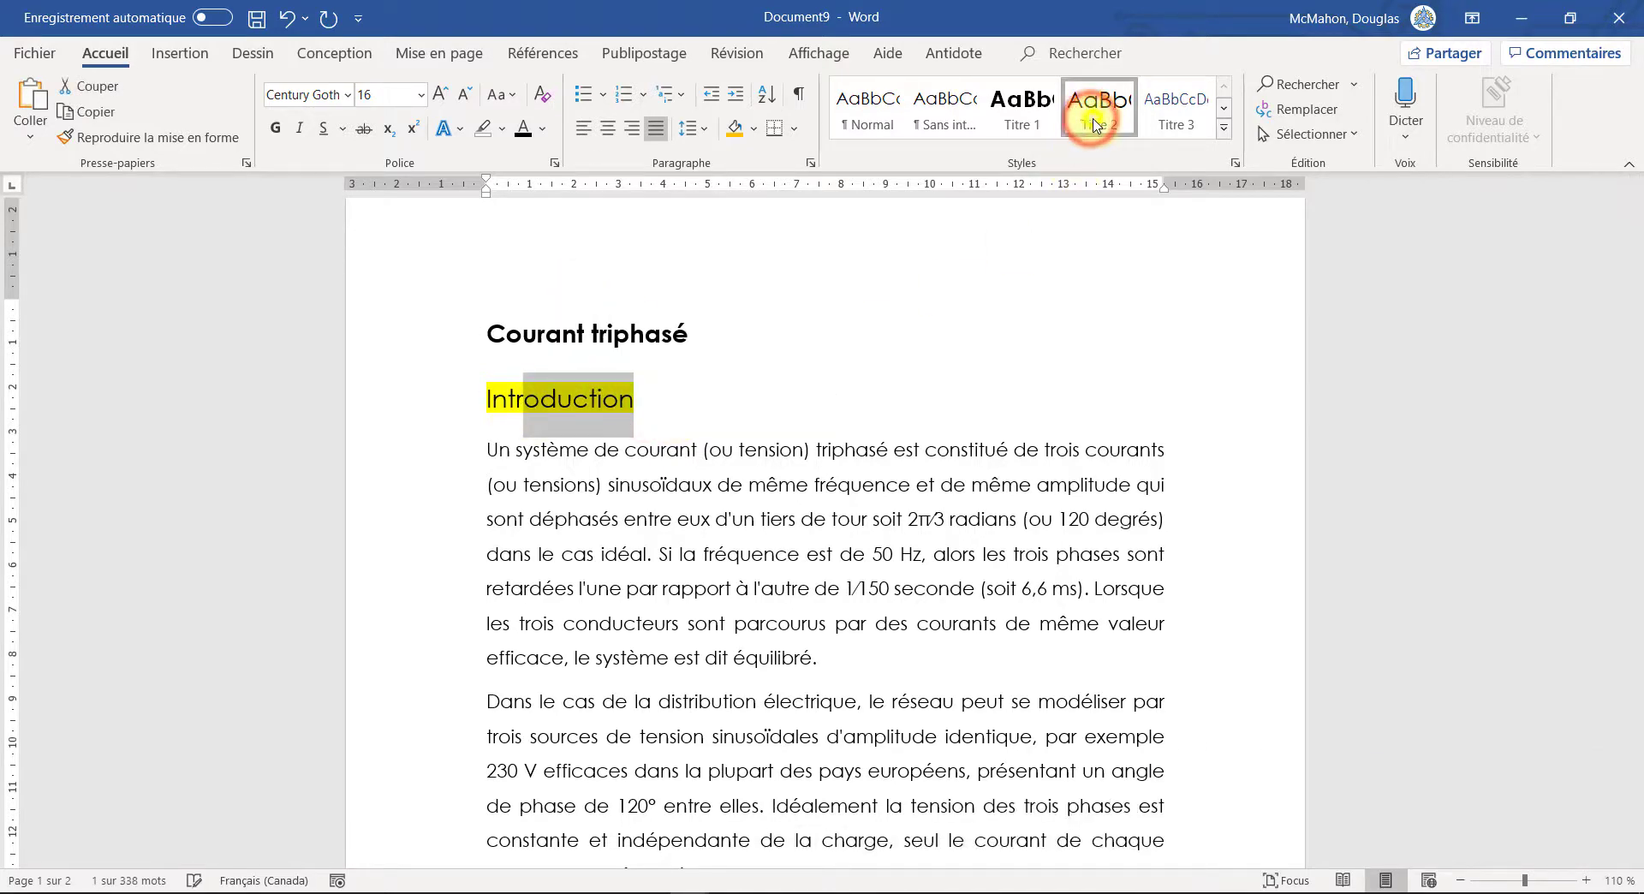
Step: Modify the Titre 2 style so that its text is bold
right_click(1095, 124)
left_click(1130, 169)
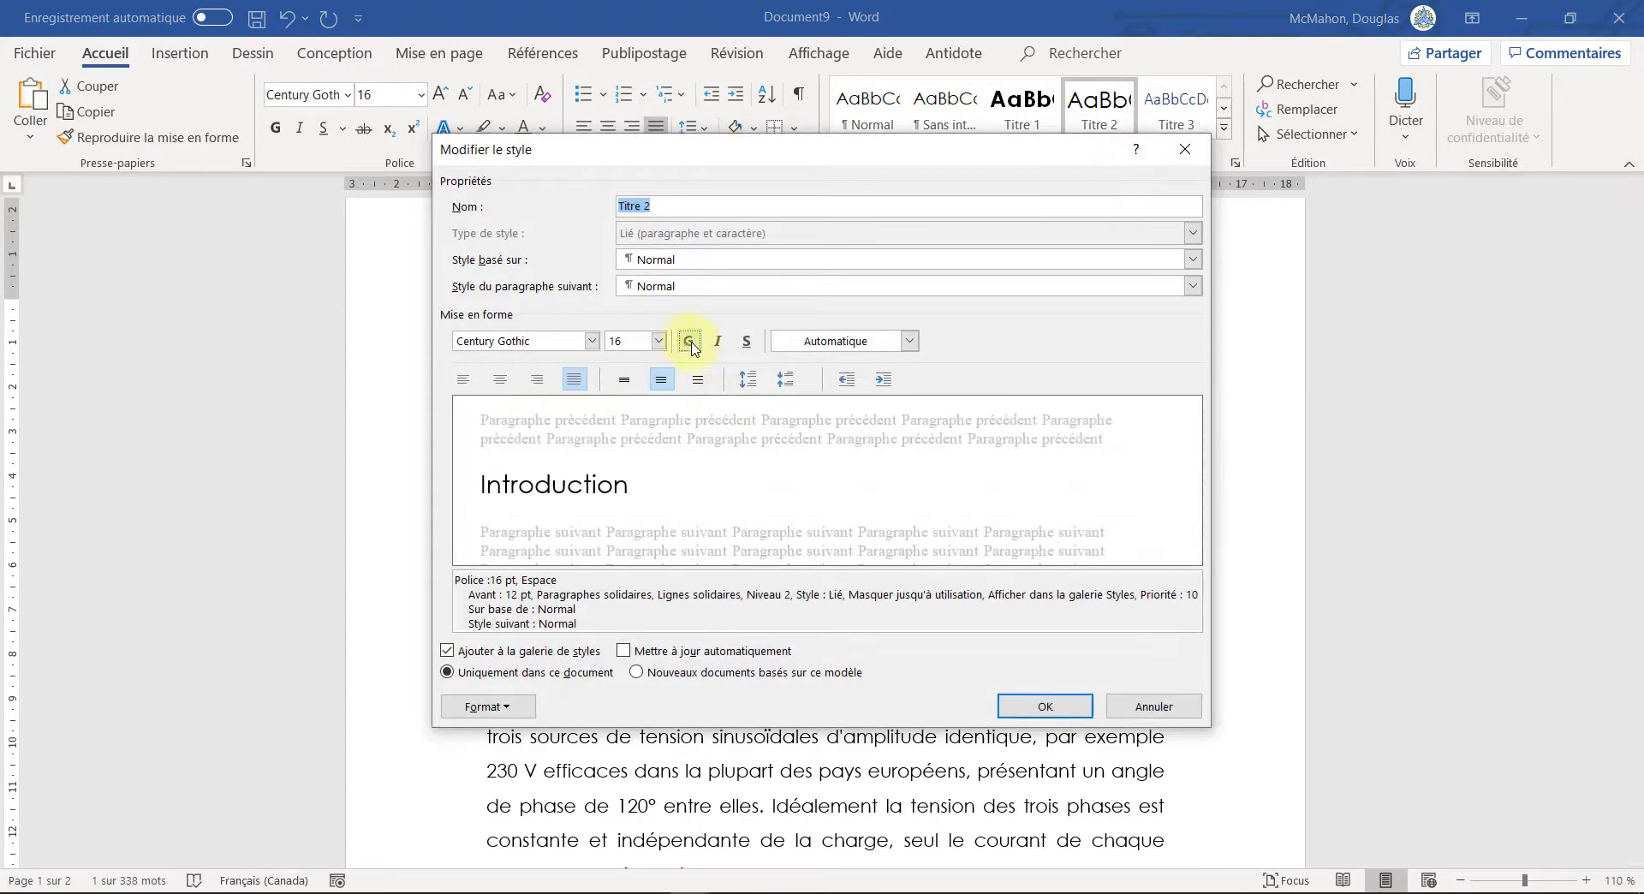
left_click(690, 342)
left_click(1023, 702)
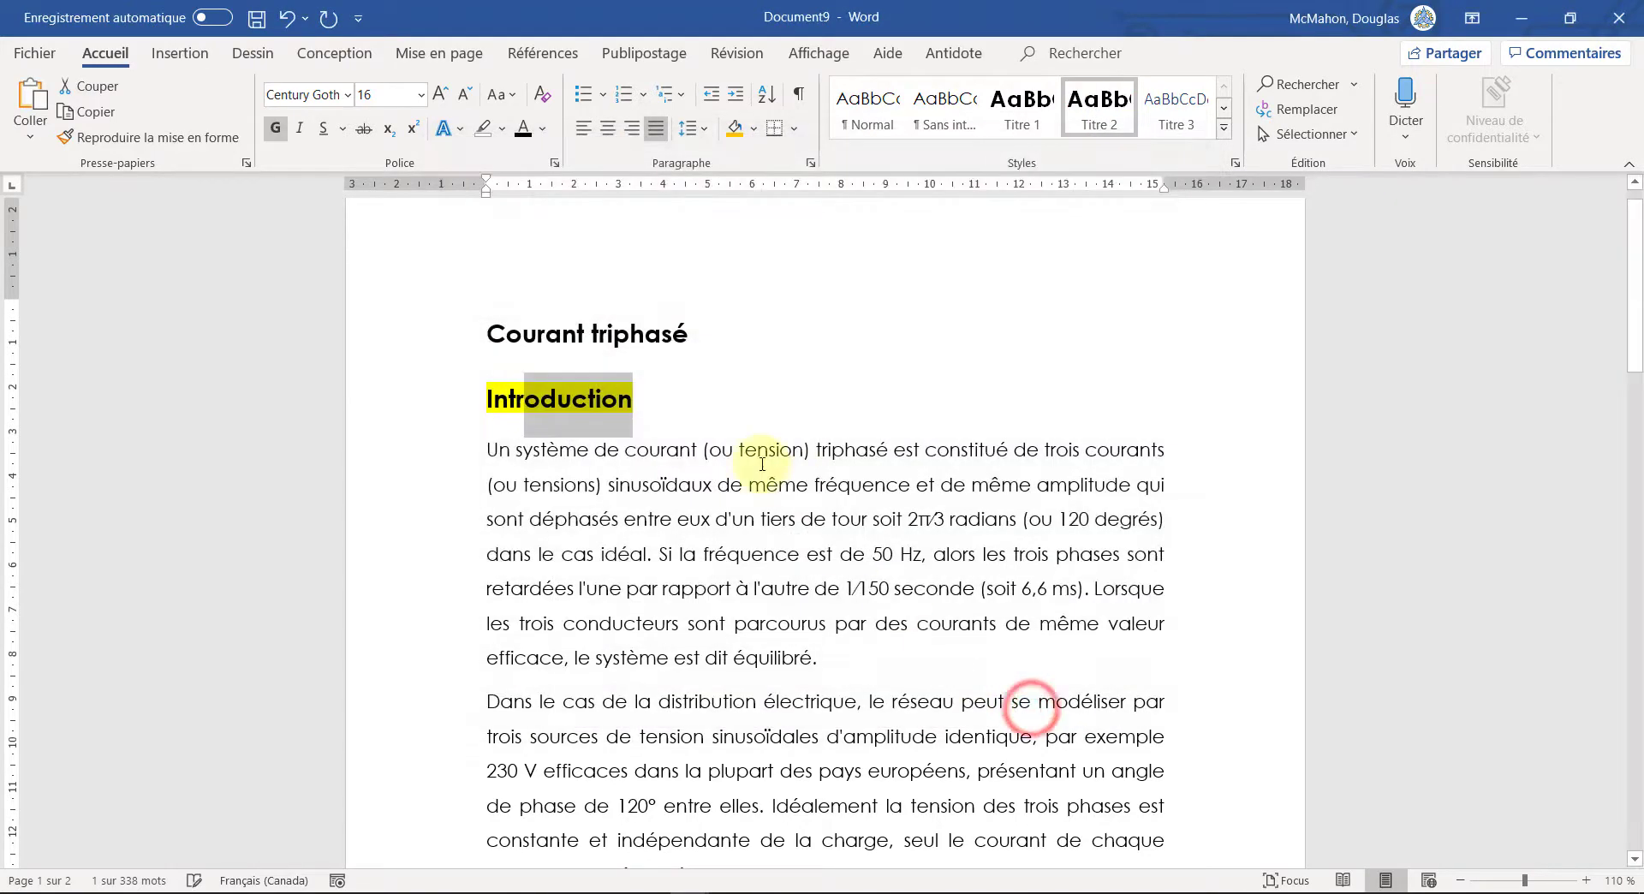
Step: Remove the yellow highlighting from the "Introduction" subtitle
left_click(758, 458)
triple_click(681, 405)
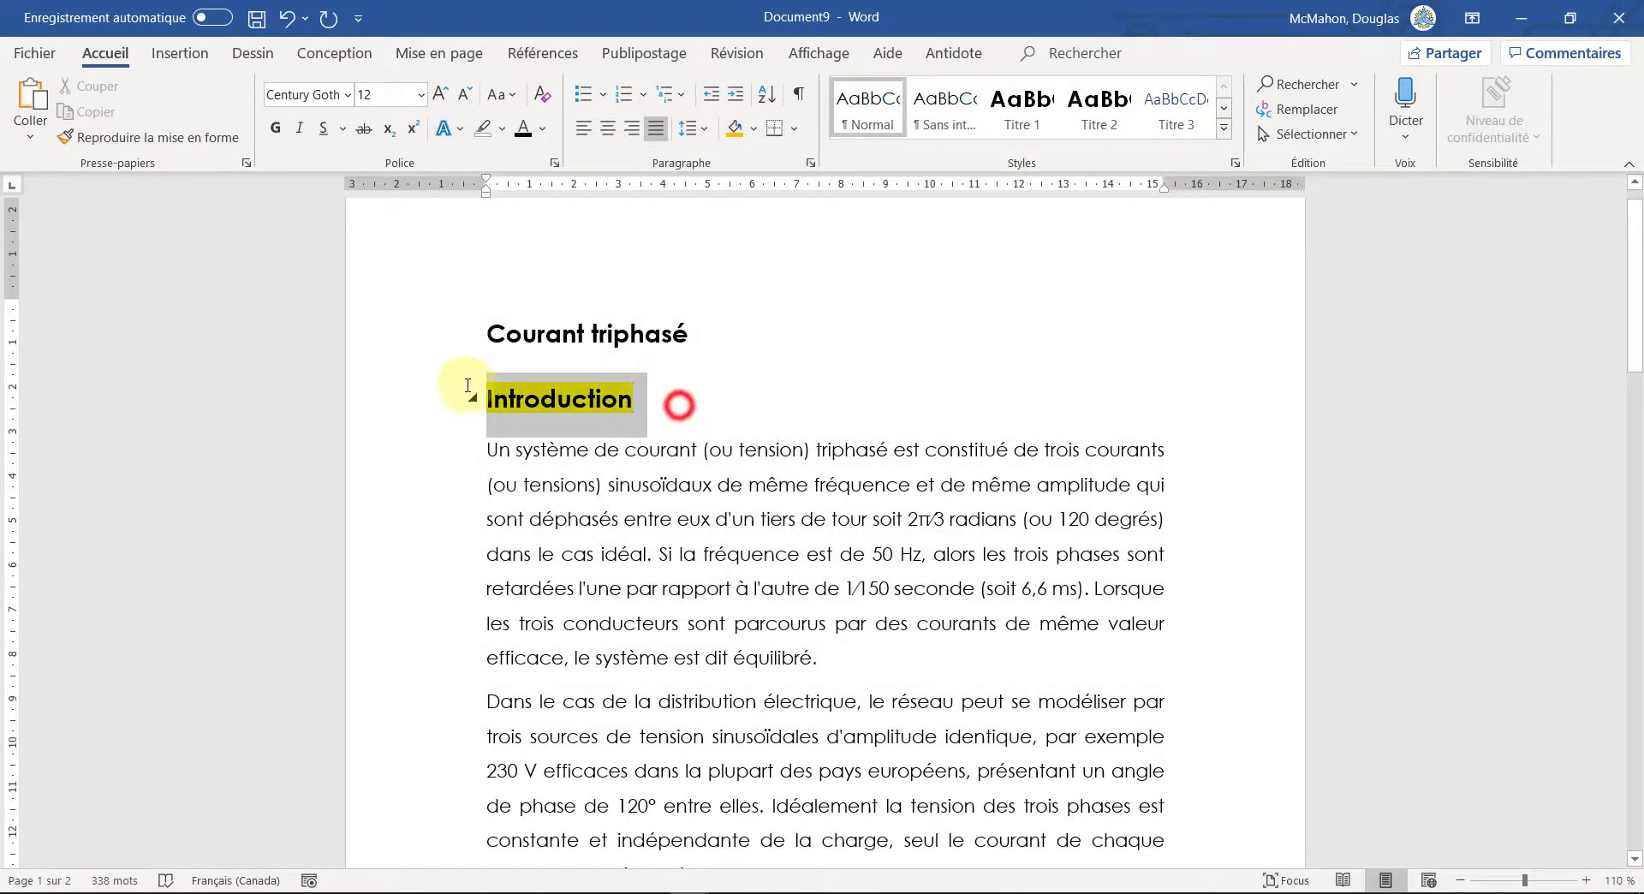
left_click(698, 421)
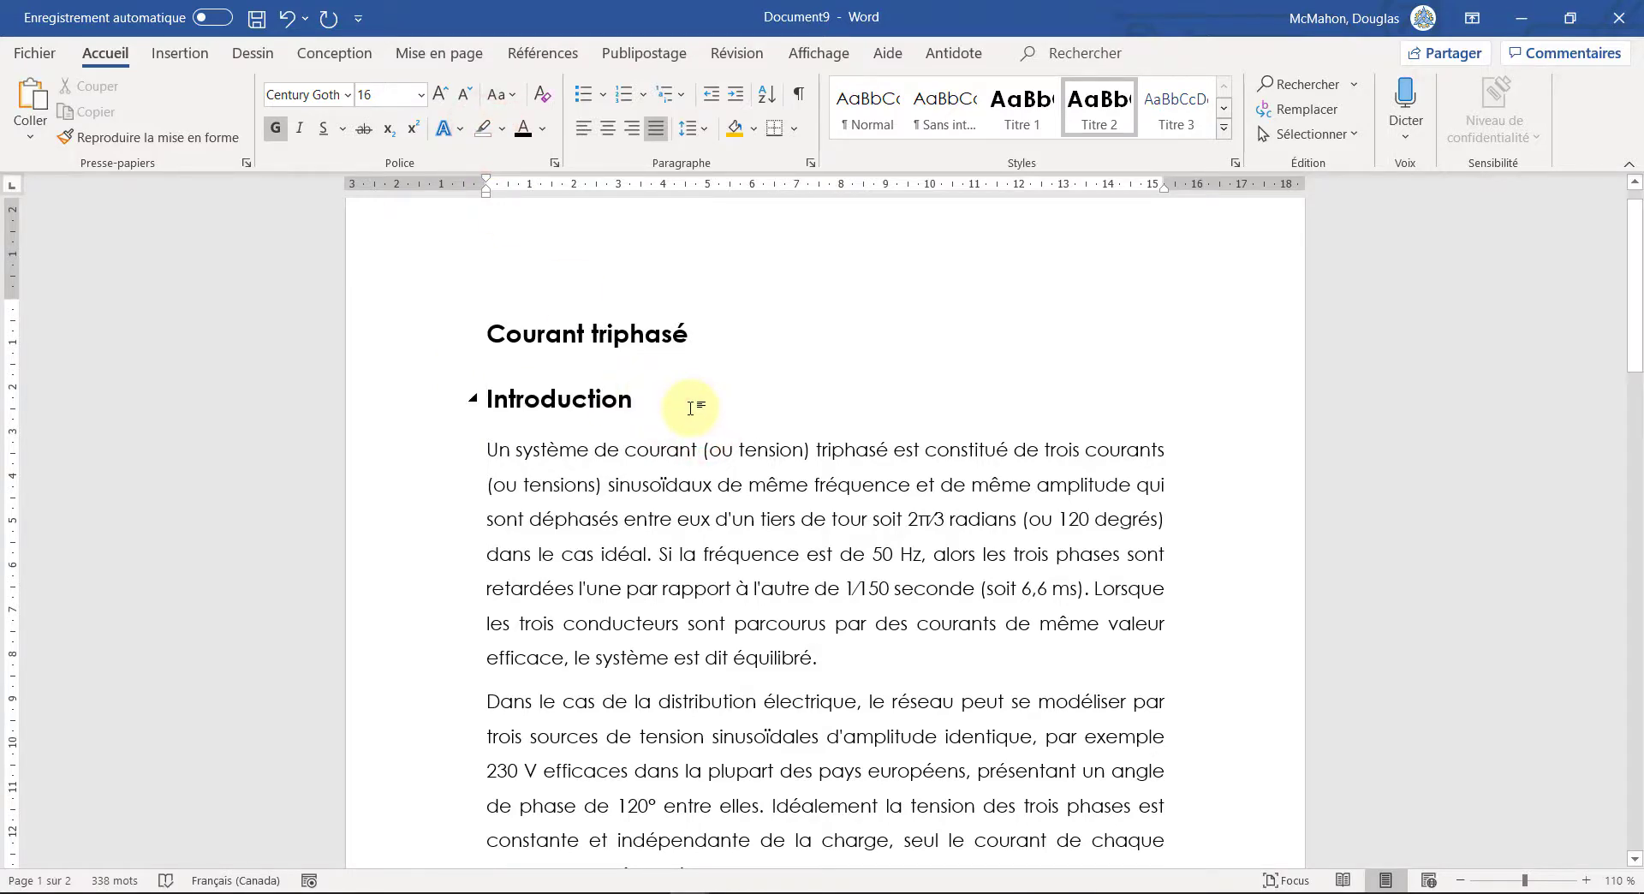
Step: Apply the Titre 2 style to the "Déroulement historique" and "Avantage par rapport au courant monophasé" subtitles
scroll(711, 411, "down", 5)
triple_click(735, 636)
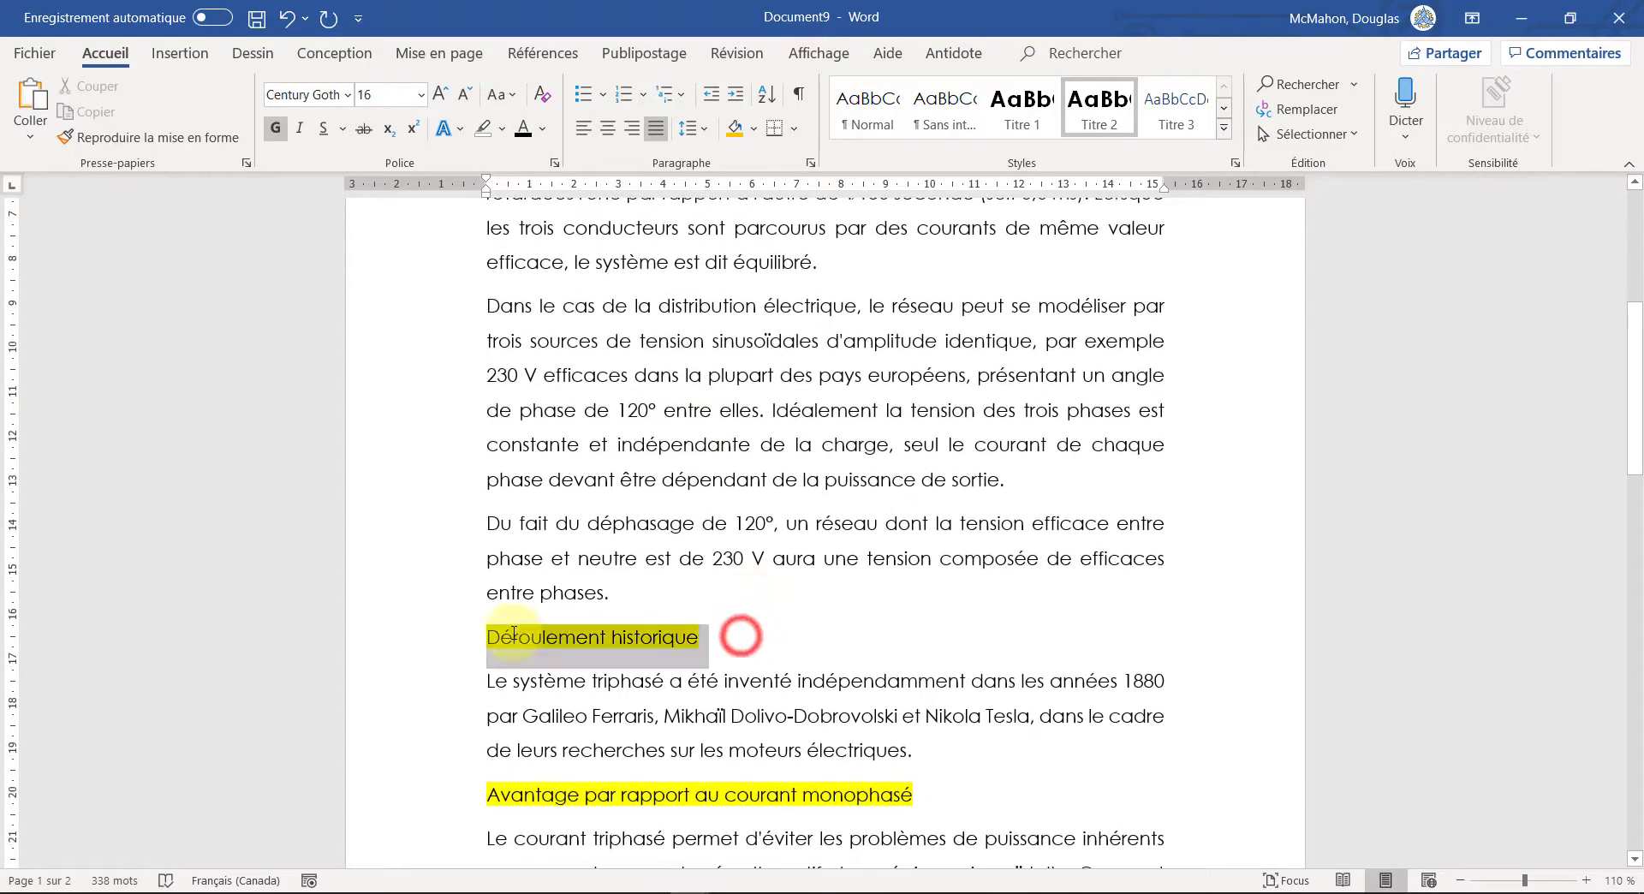
left_click(1096, 114)
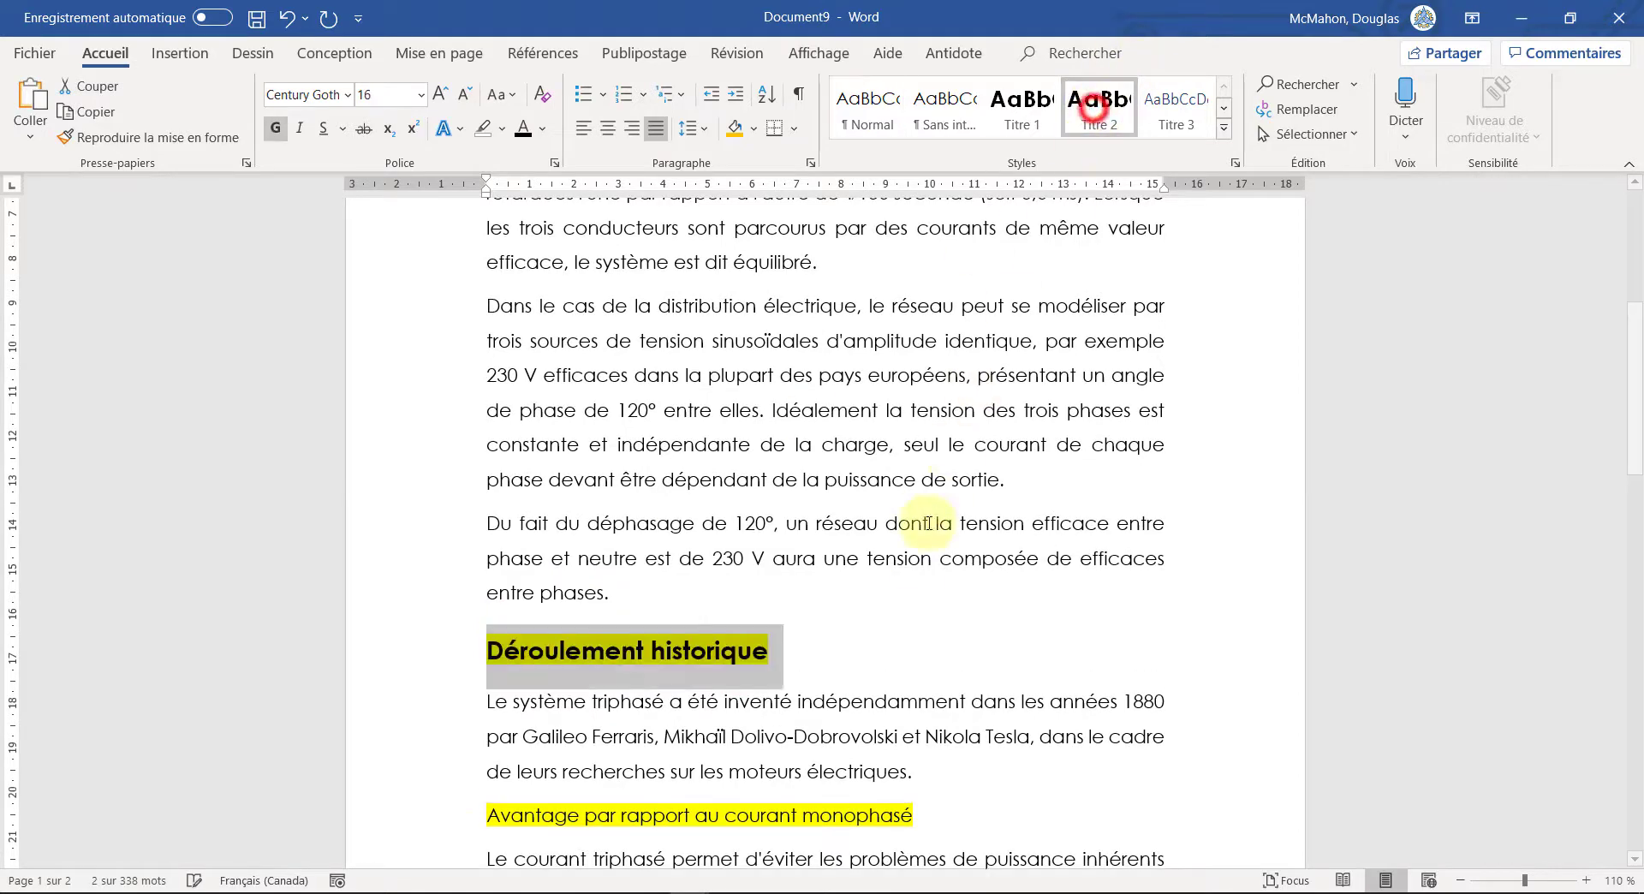
scroll(968, 600, "down", 2)
left_click_drag(940, 645, 487, 646)
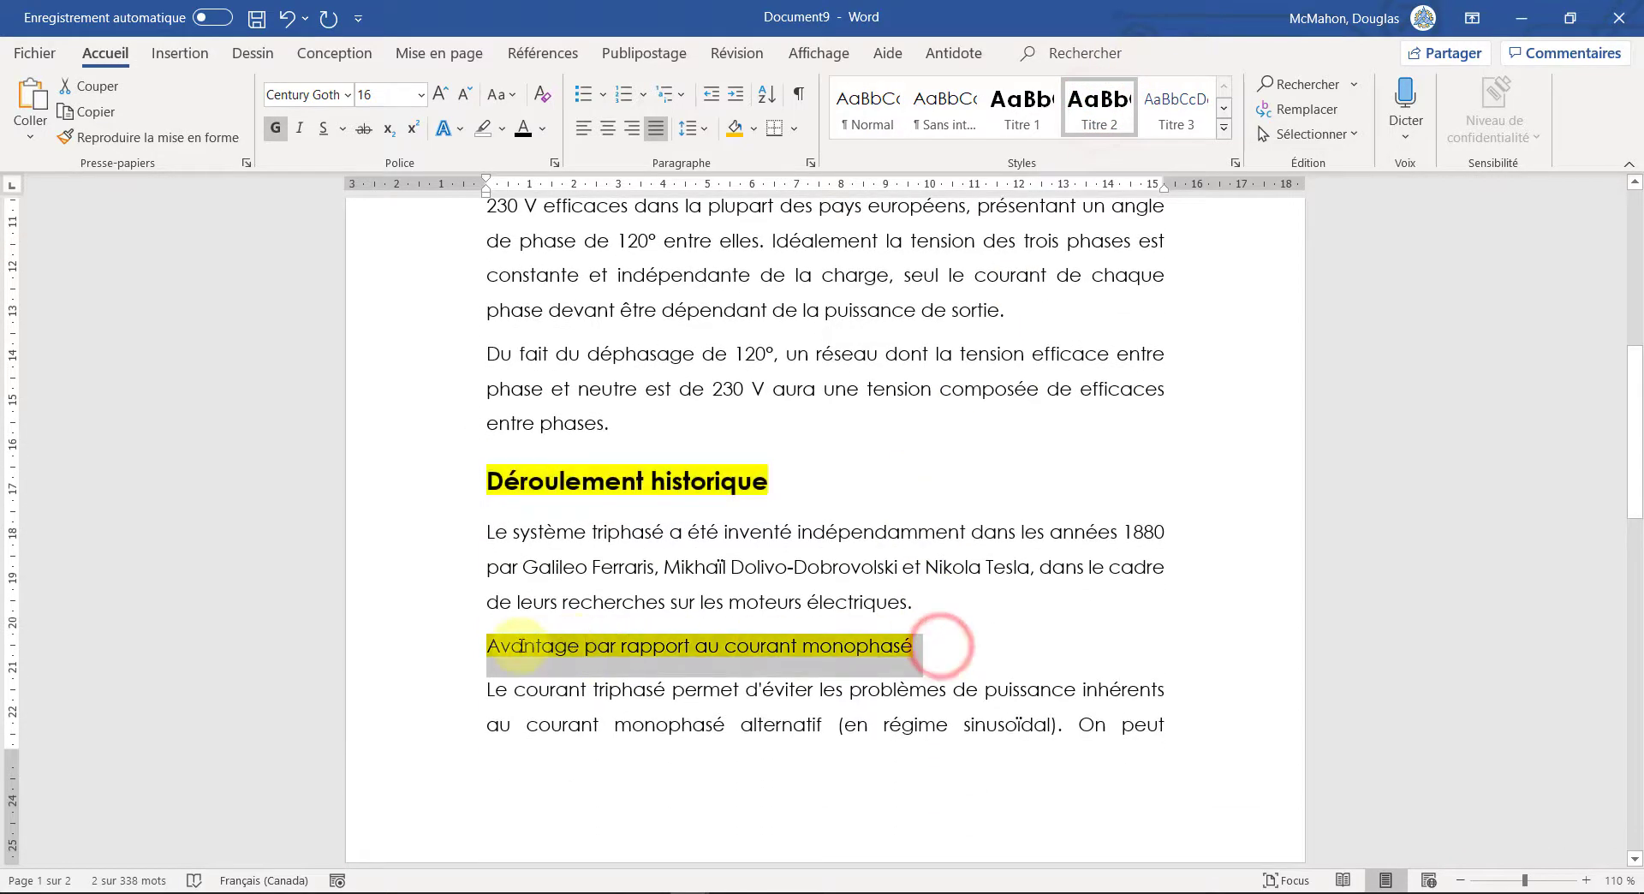
left_click(1115, 114)
Step: Remove the yellow highlighting from the "Avantage par rapport au courant monophasé" and "Déroulement historique" subtitles
scroll(1029, 372, "down", 1)
scroll(1029, 371, "down", 1)
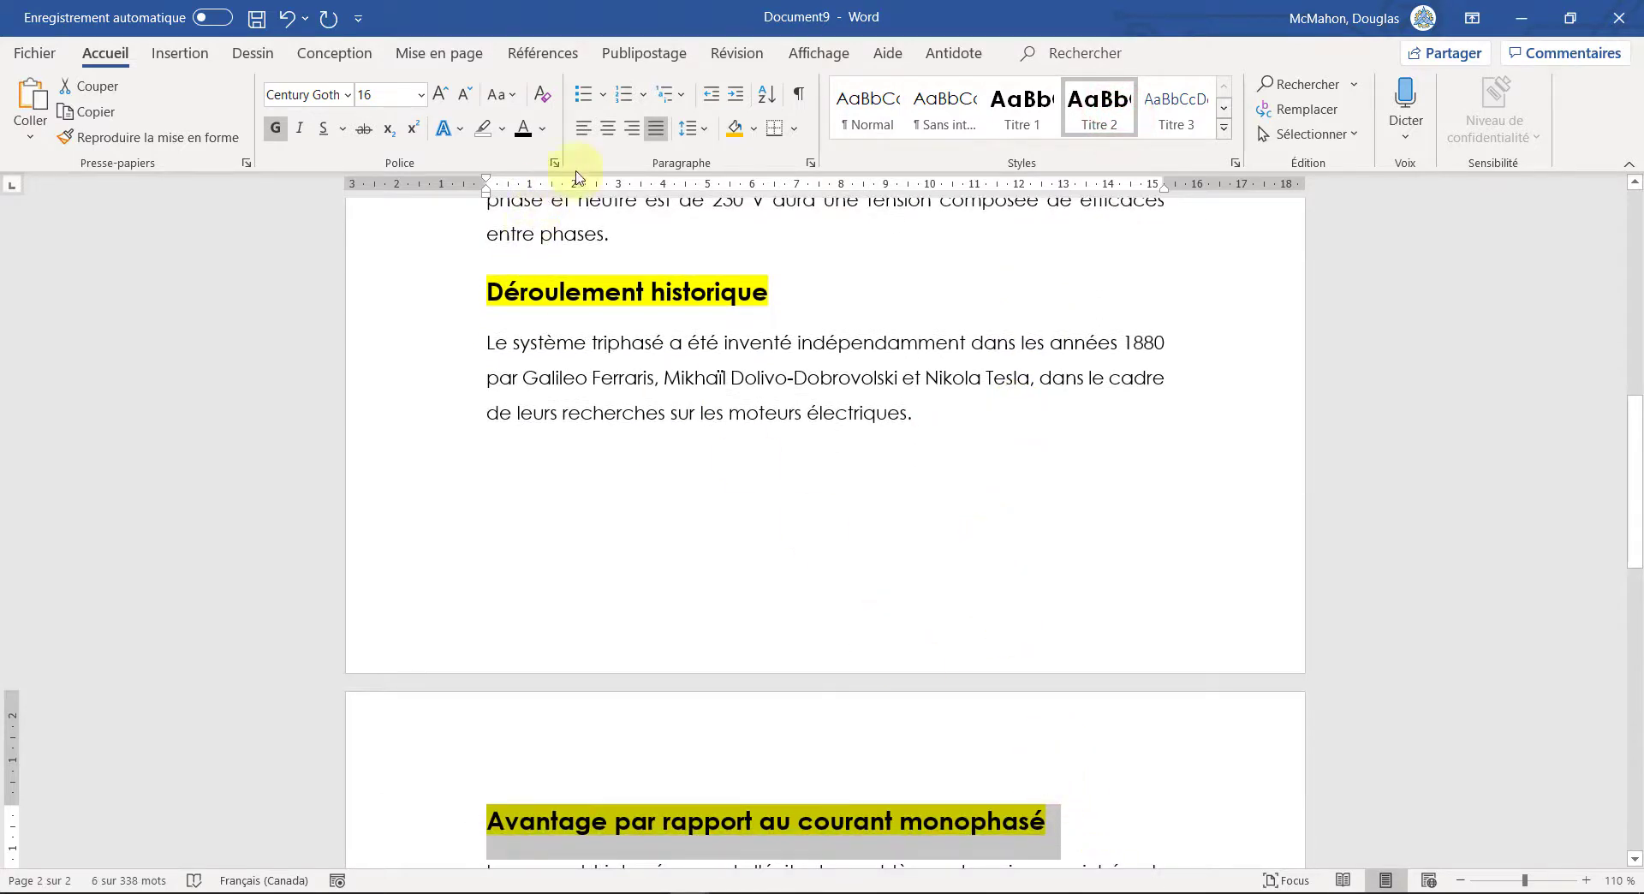
left_click(486, 130)
left_click_drag(807, 292, 467, 282)
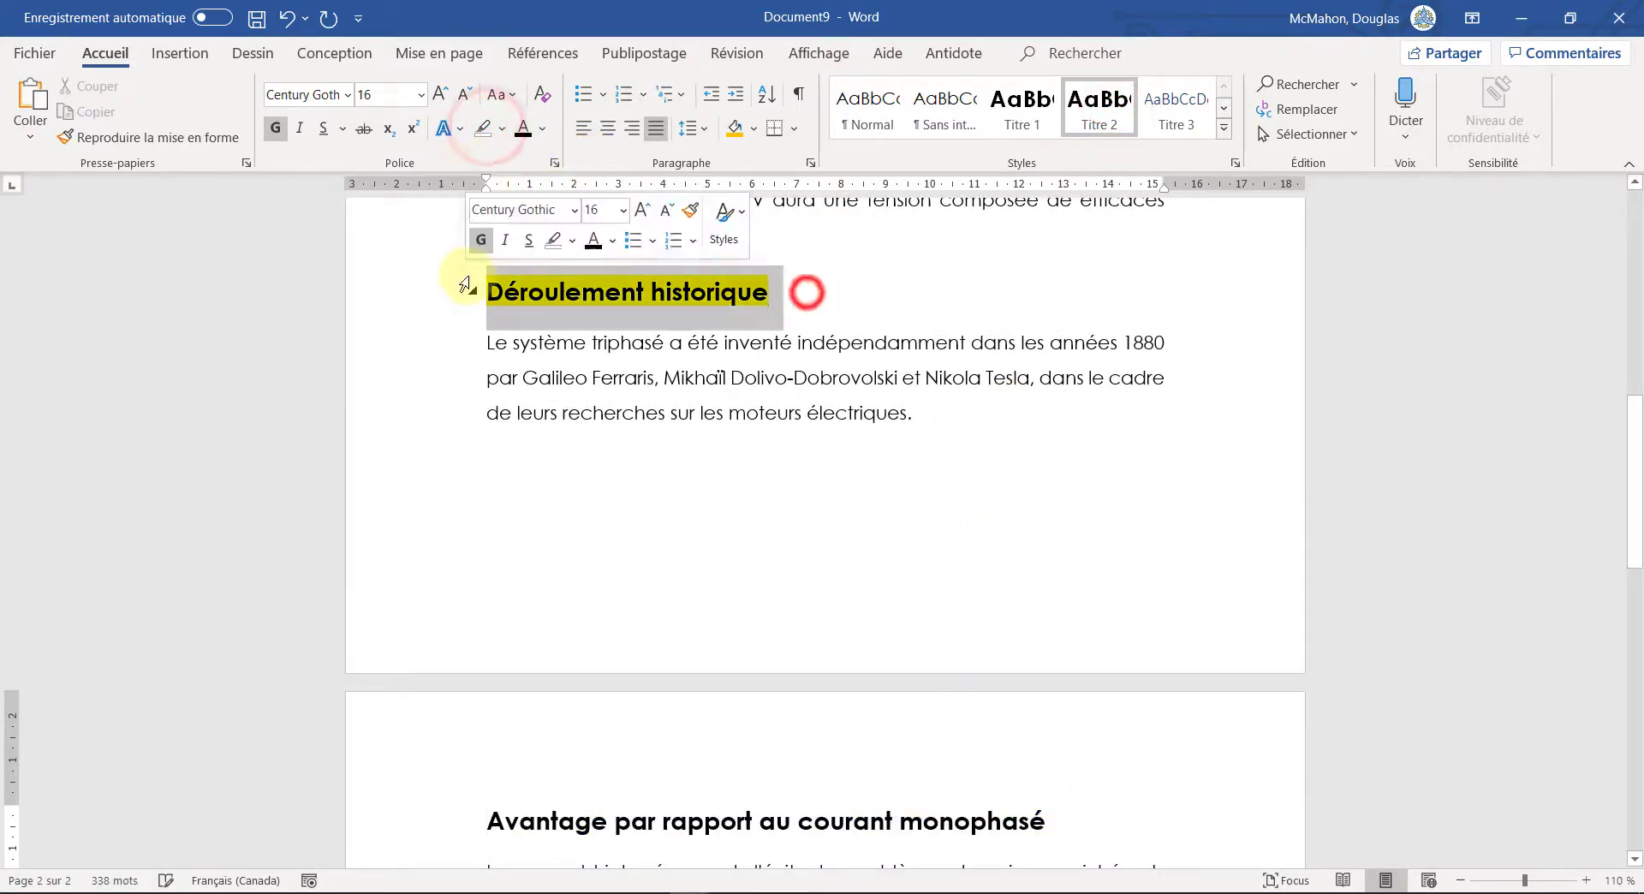
left_click(488, 131)
Step: Collapse the content under the three Titre 2 subtitles and expand it again
scroll(797, 441, "down", 10)
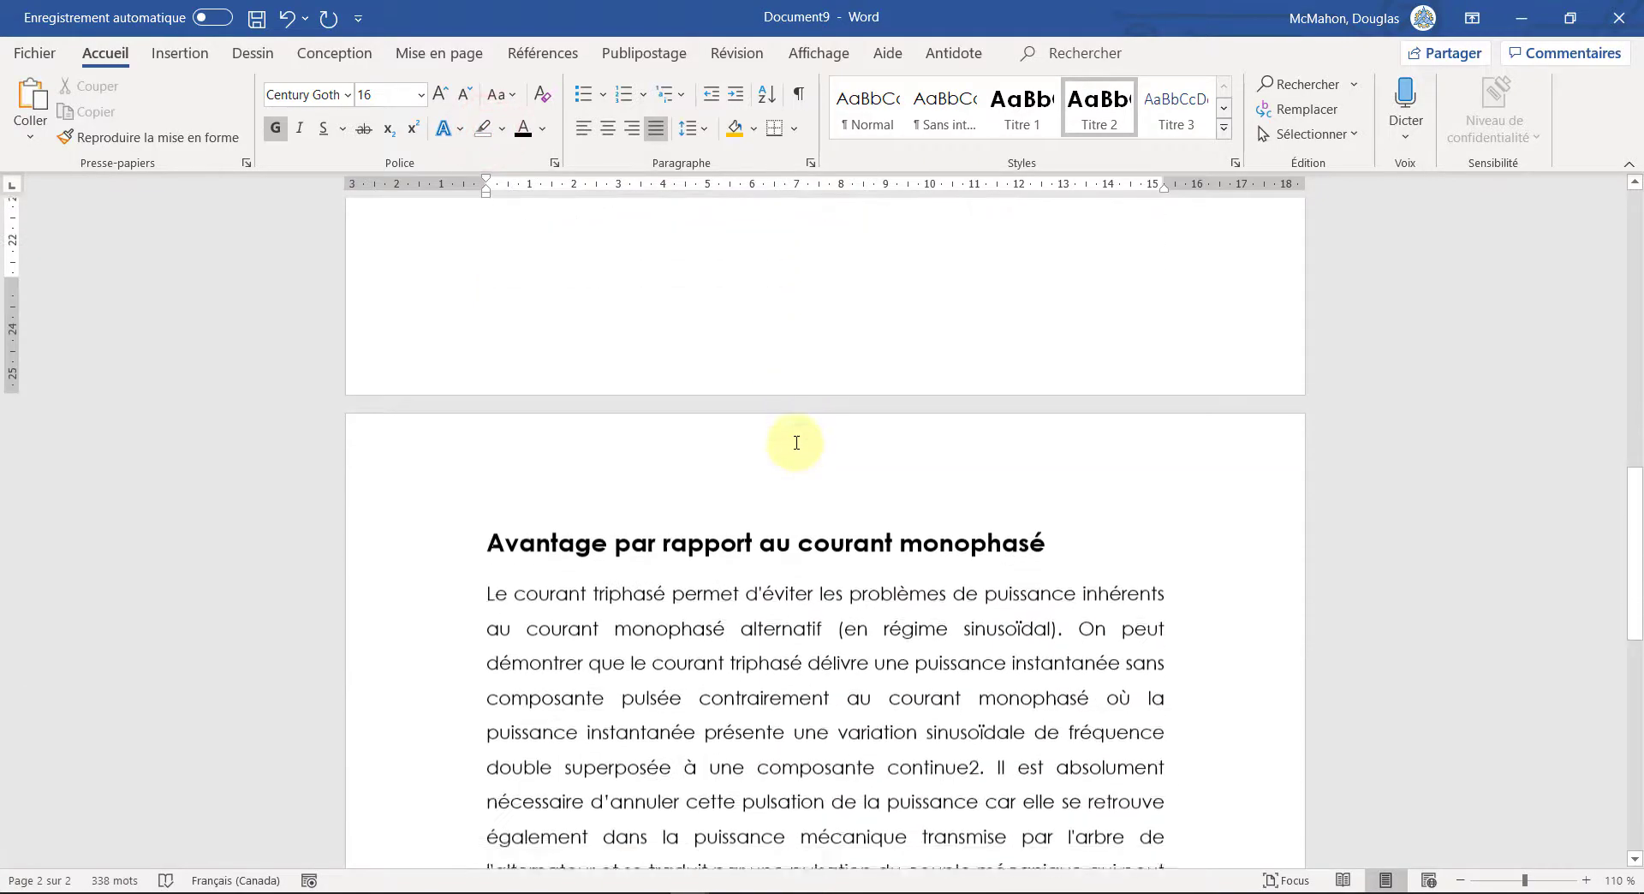
scroll(800, 440, "up", 12)
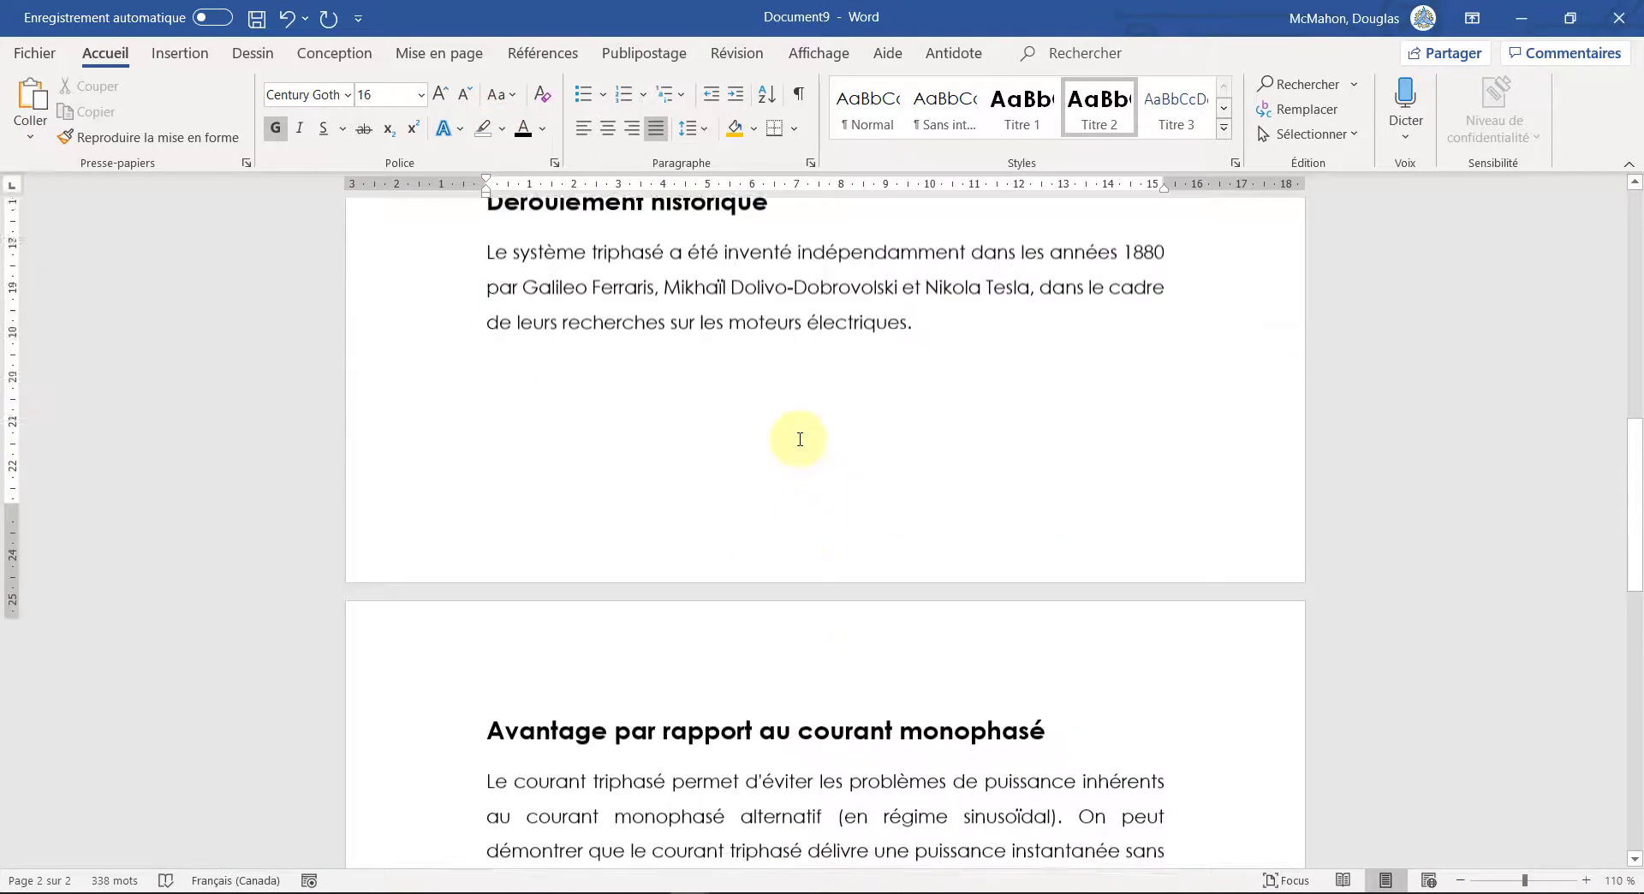
scroll(800, 438, "up", 6)
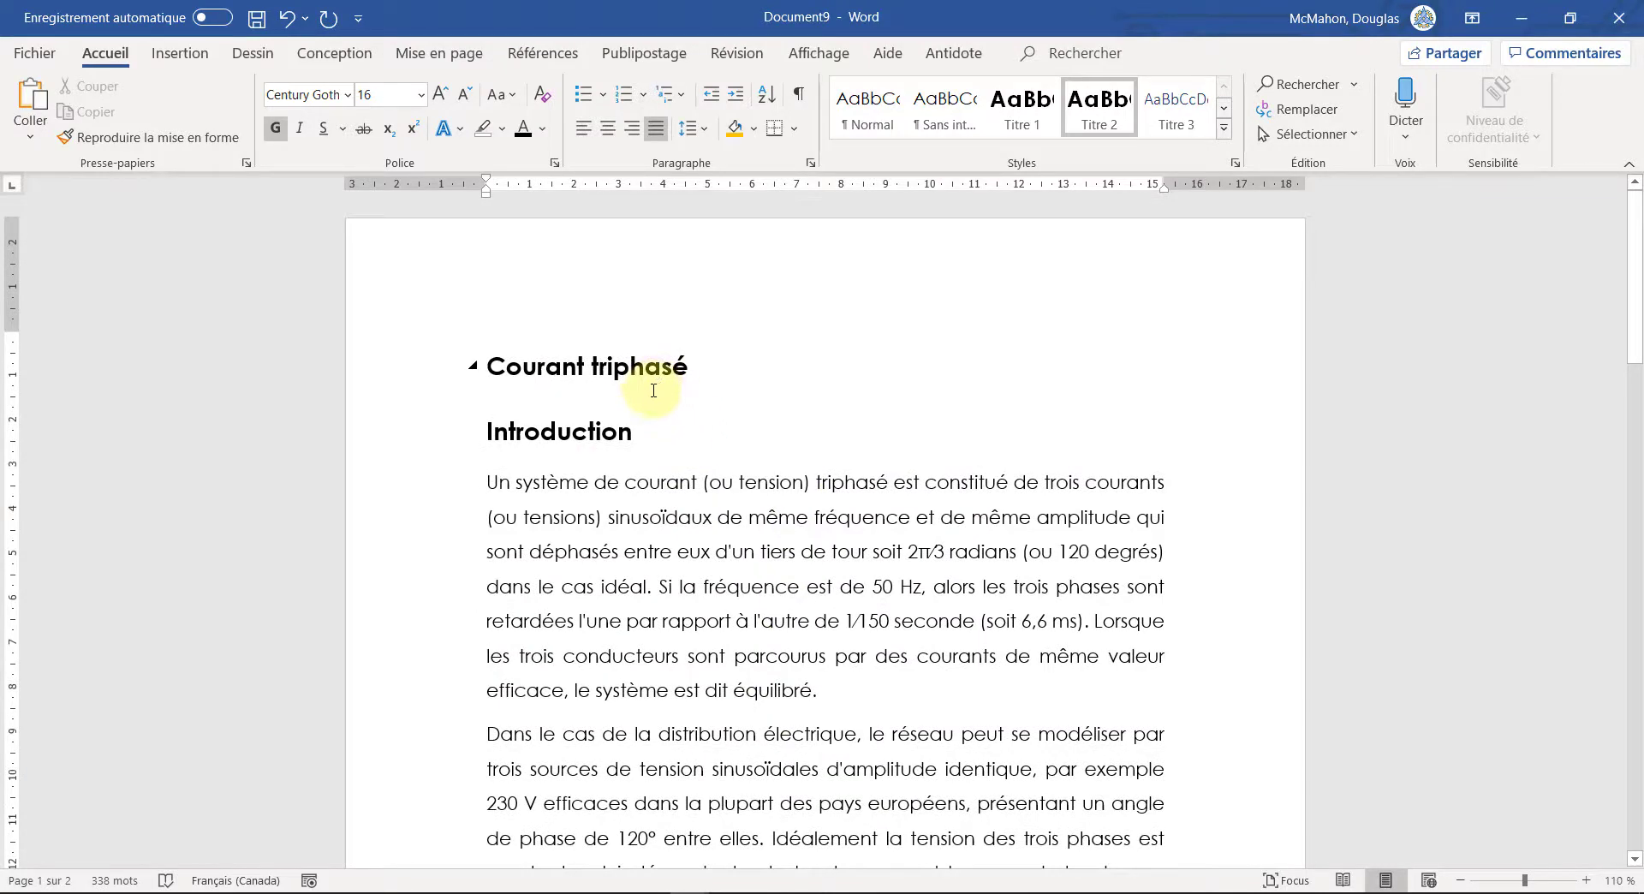
left_click(473, 431)
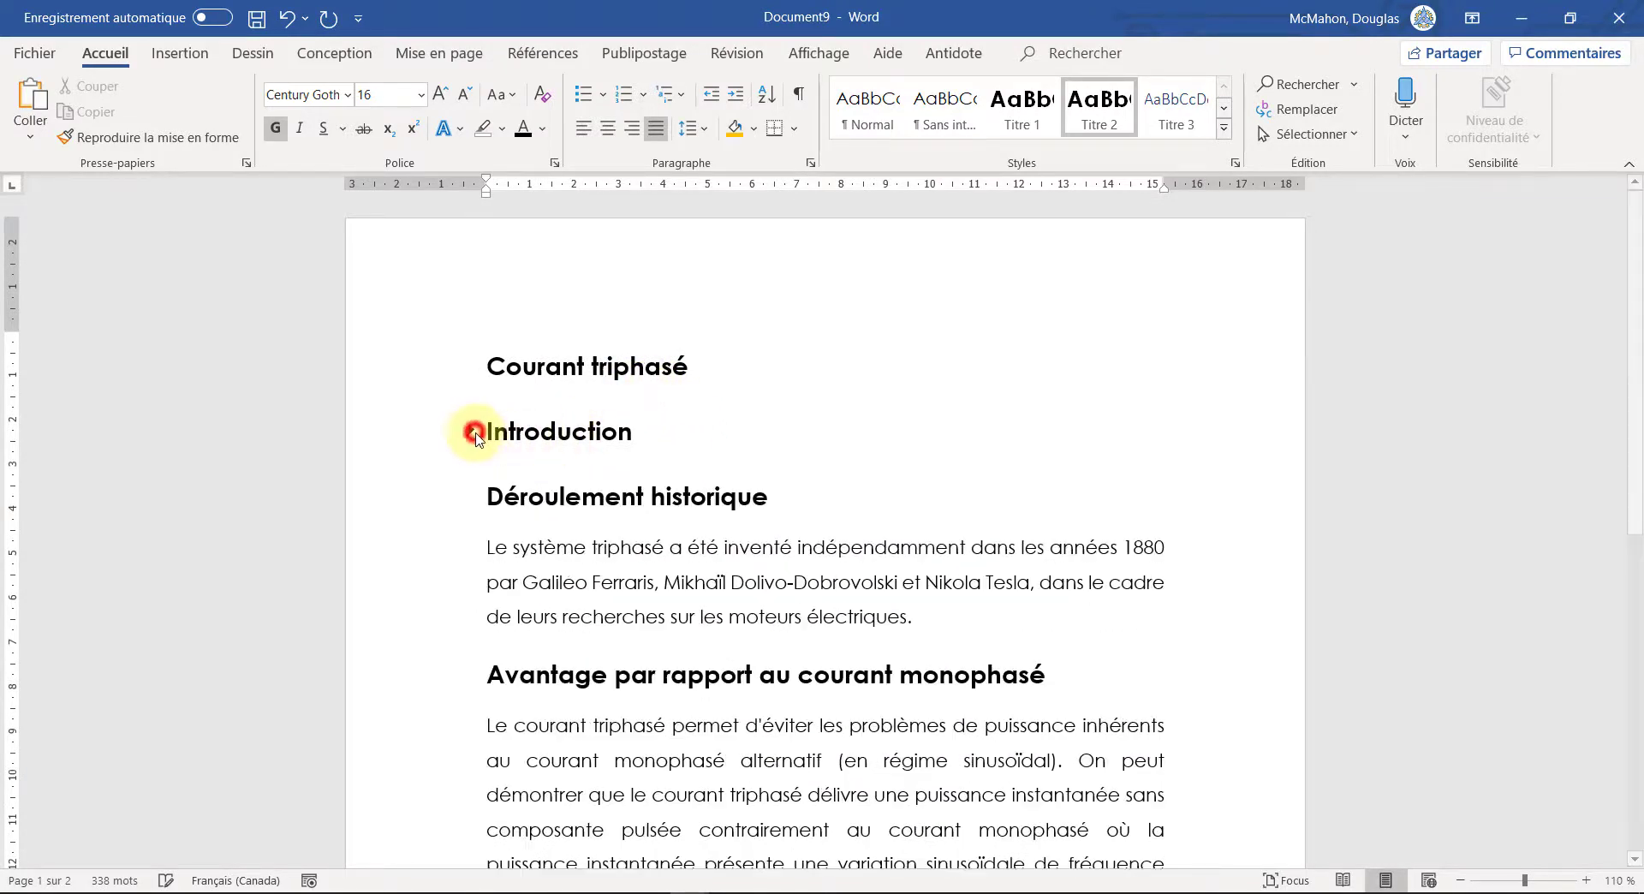
left_click(471, 496)
left_click(475, 562)
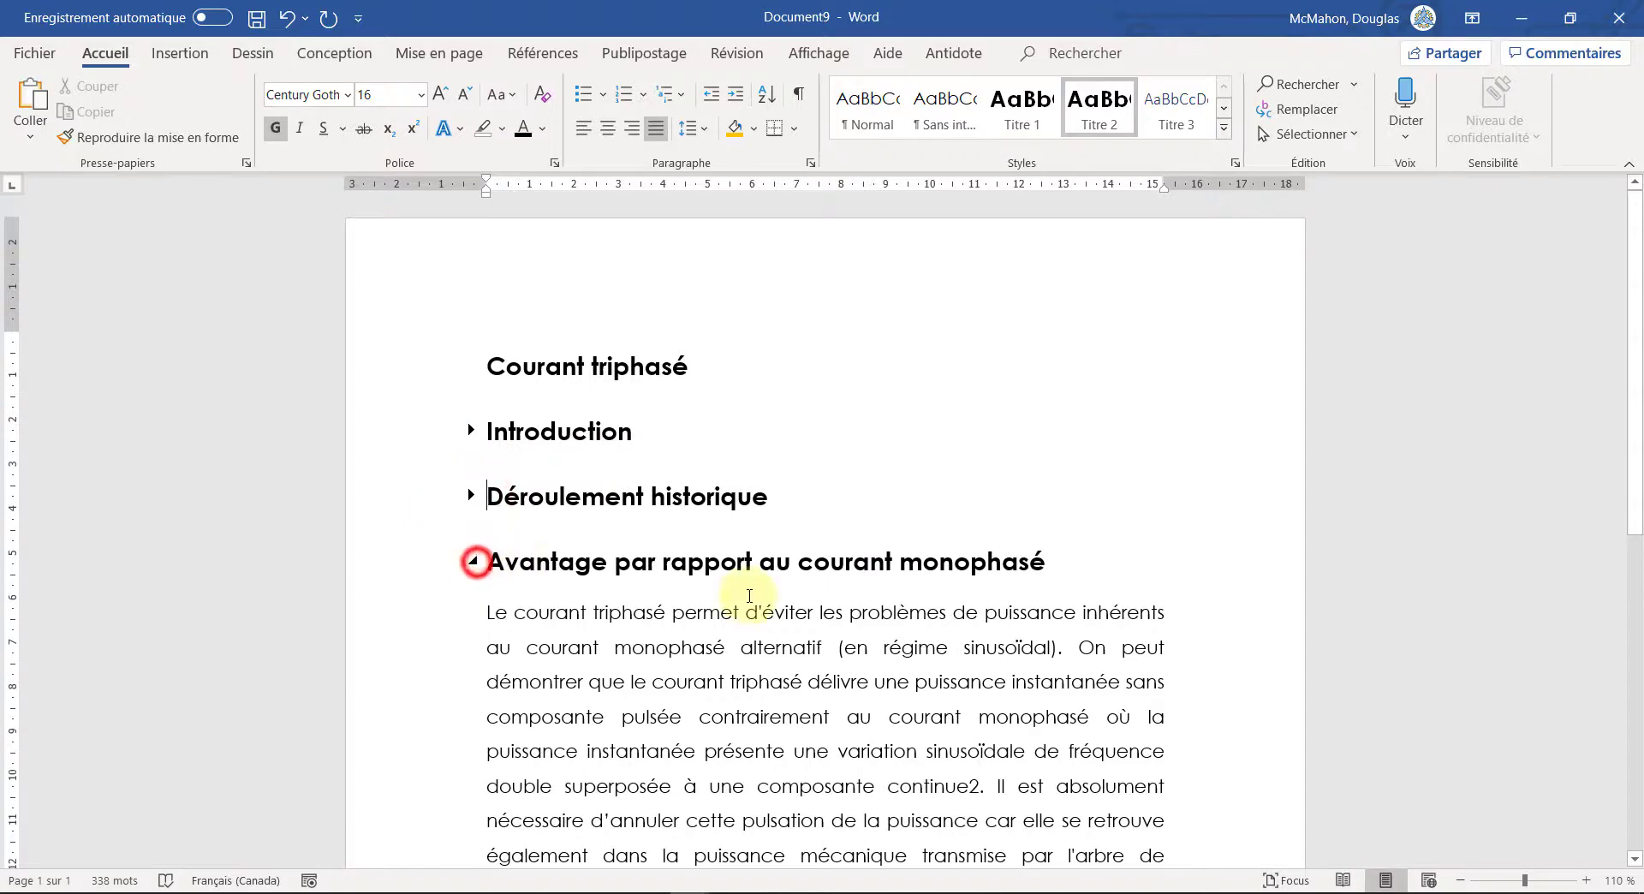
left_click(473, 562)
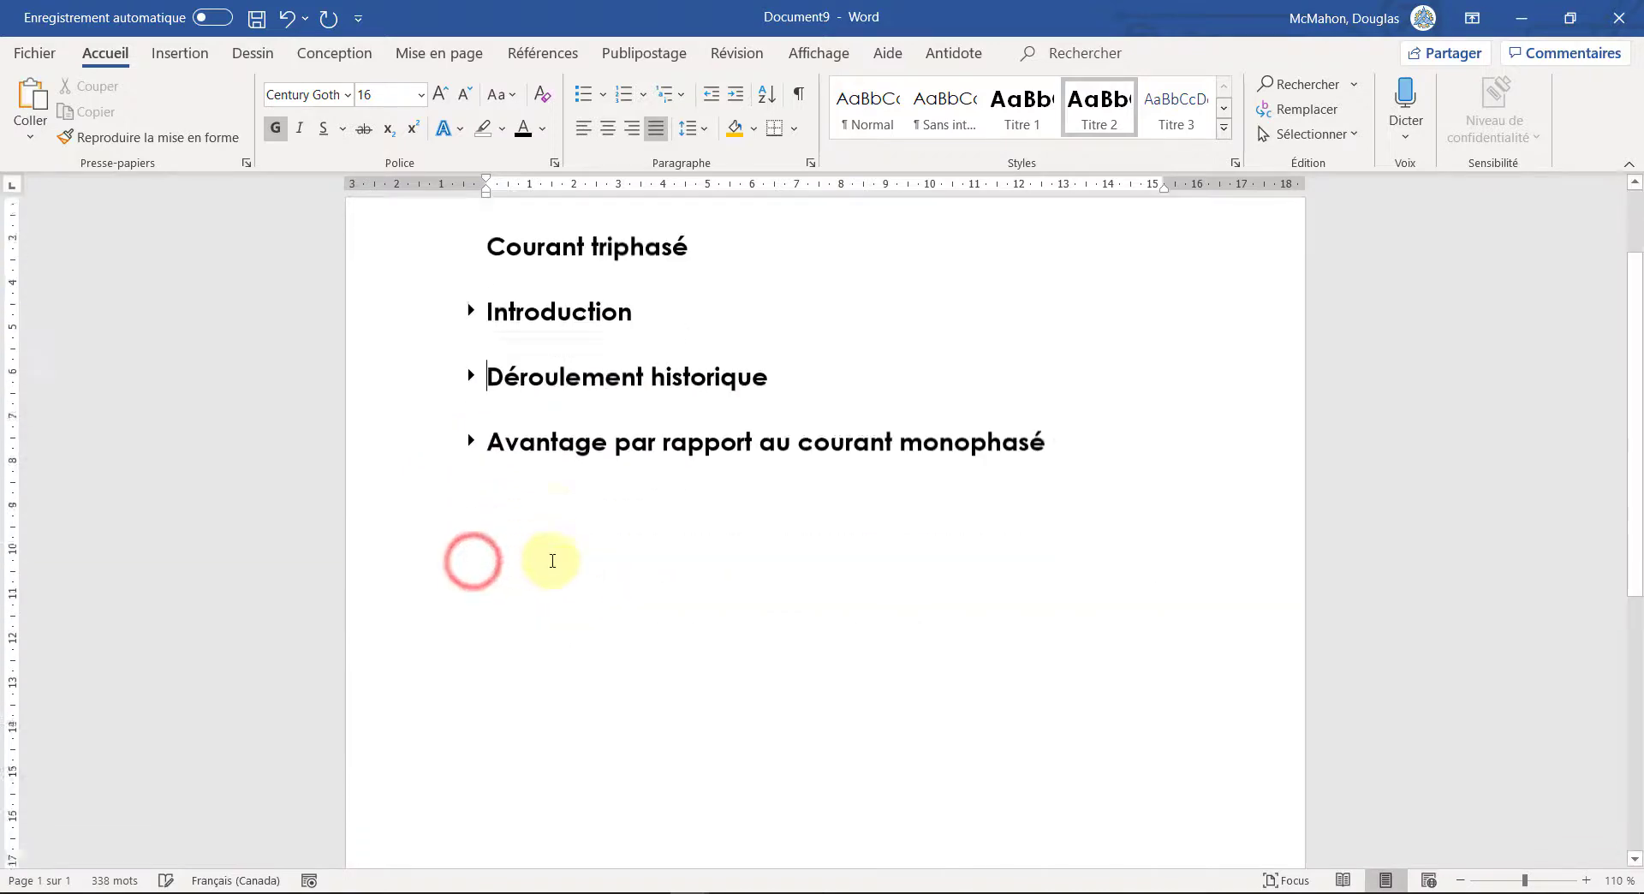
left_click(469, 375)
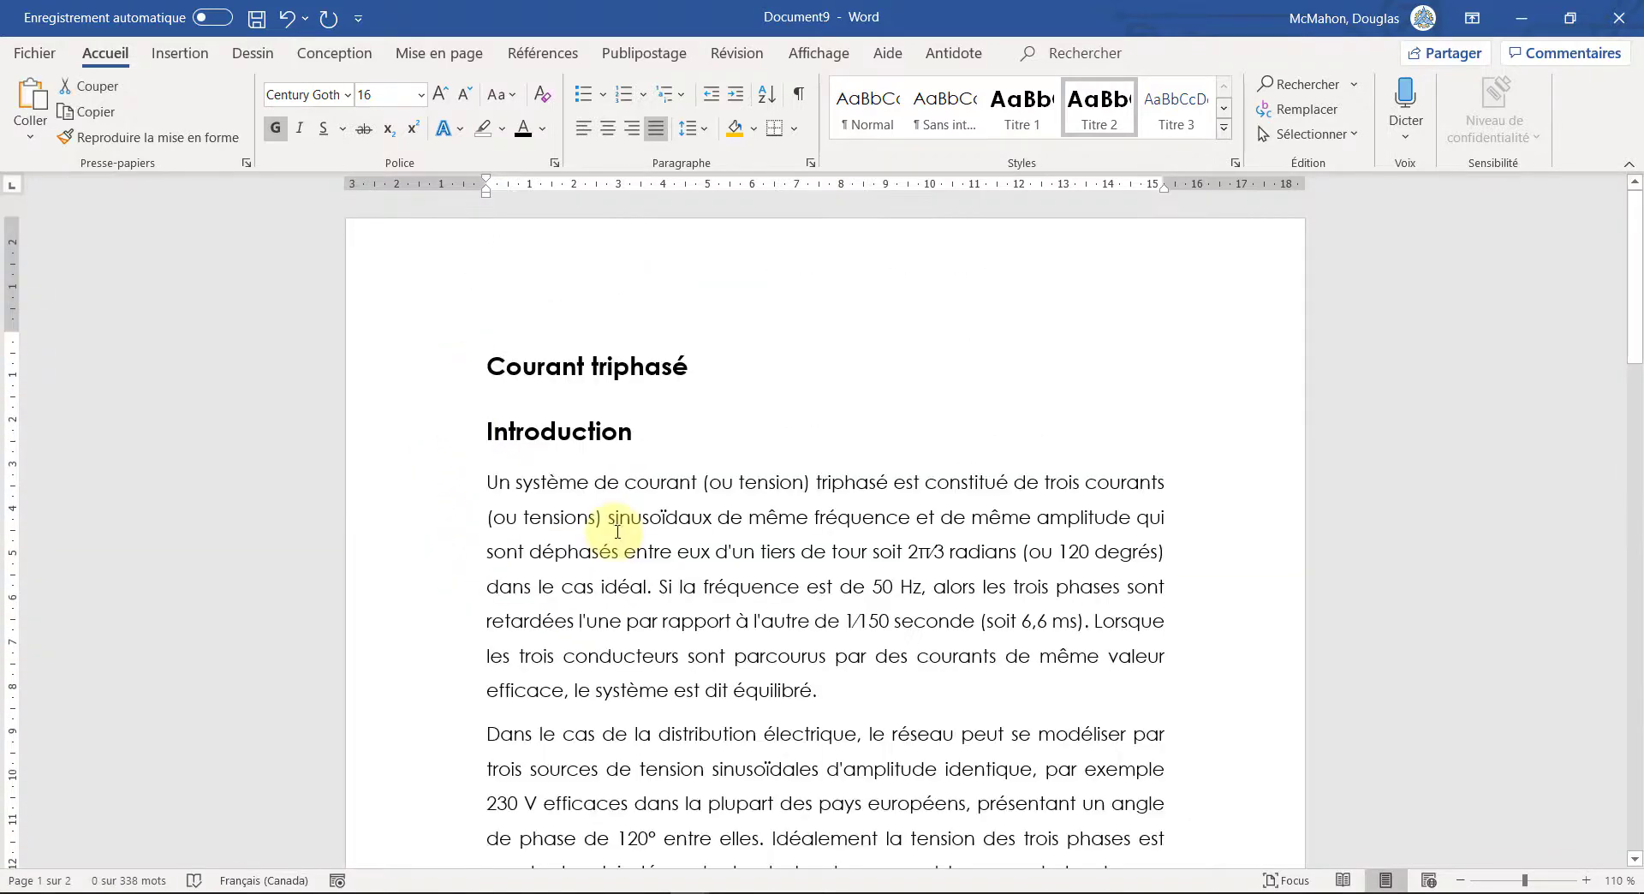
Step: Add a new paragraph after the "Déroulement historique" text and paste the three-phase sine wave image there
scroll(624, 518, "down", 7)
scroll(720, 592, "down", 3)
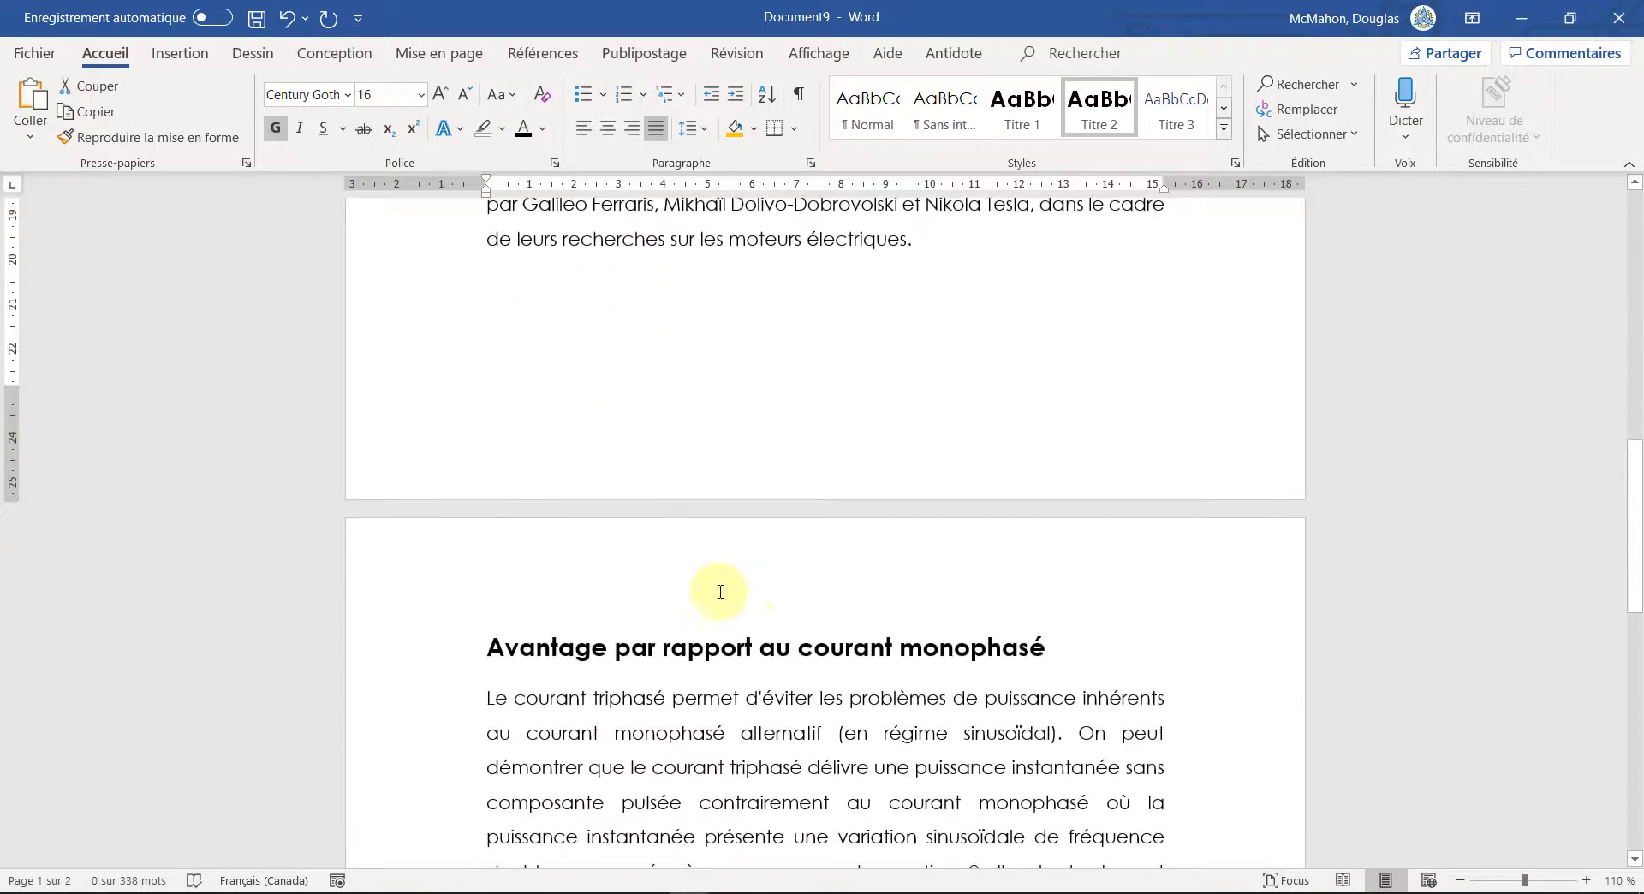
left_click(959, 324)
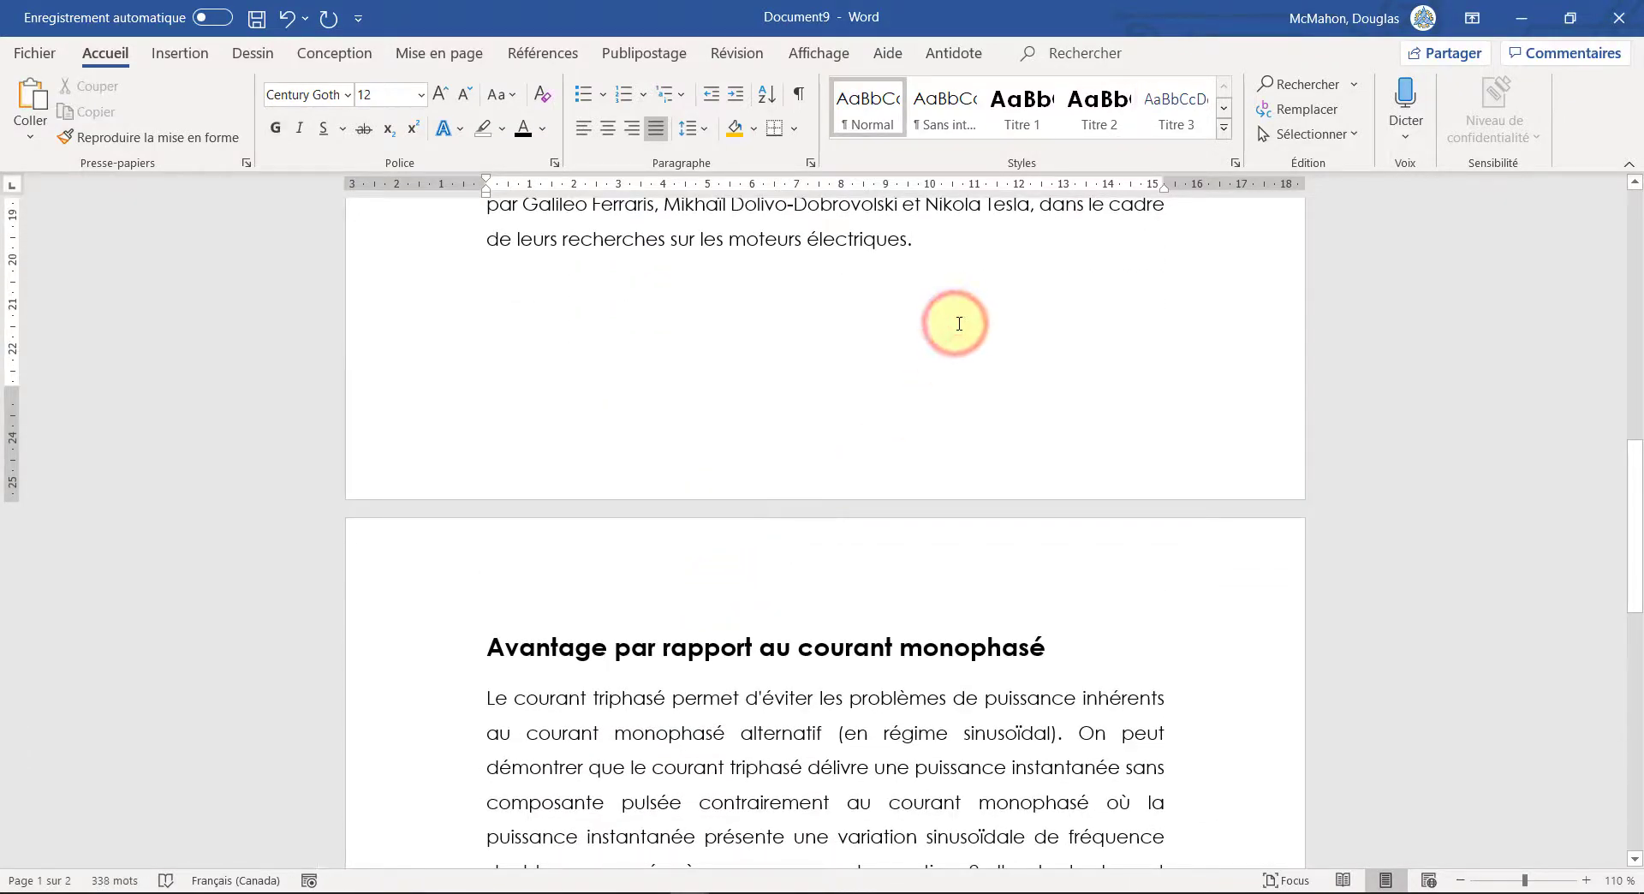
key("Return")
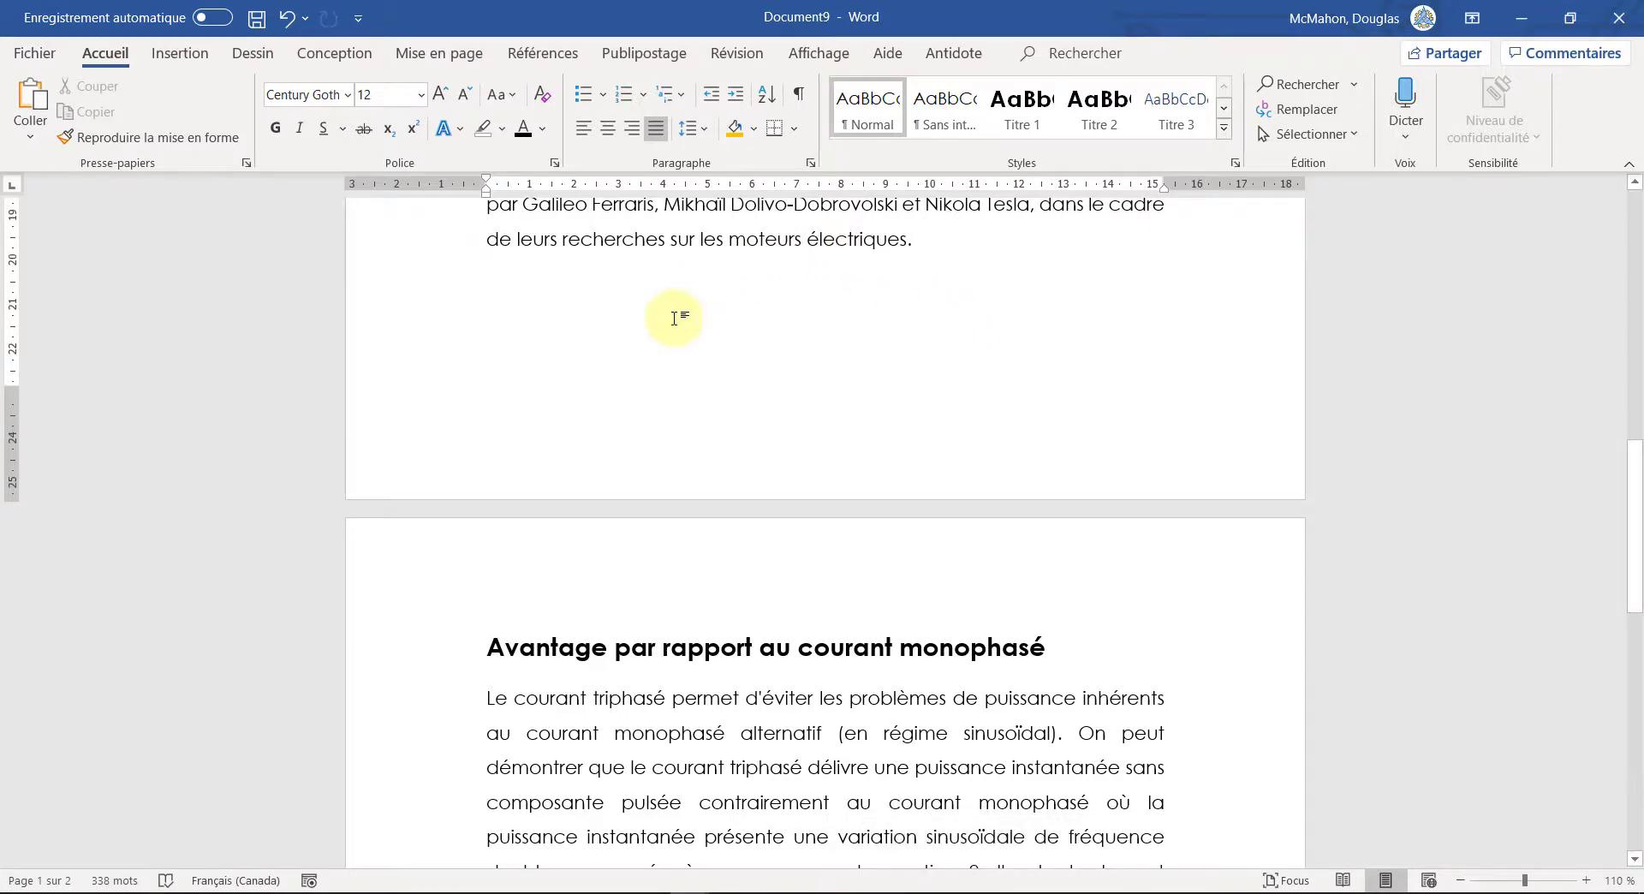
key("ctrl+v")
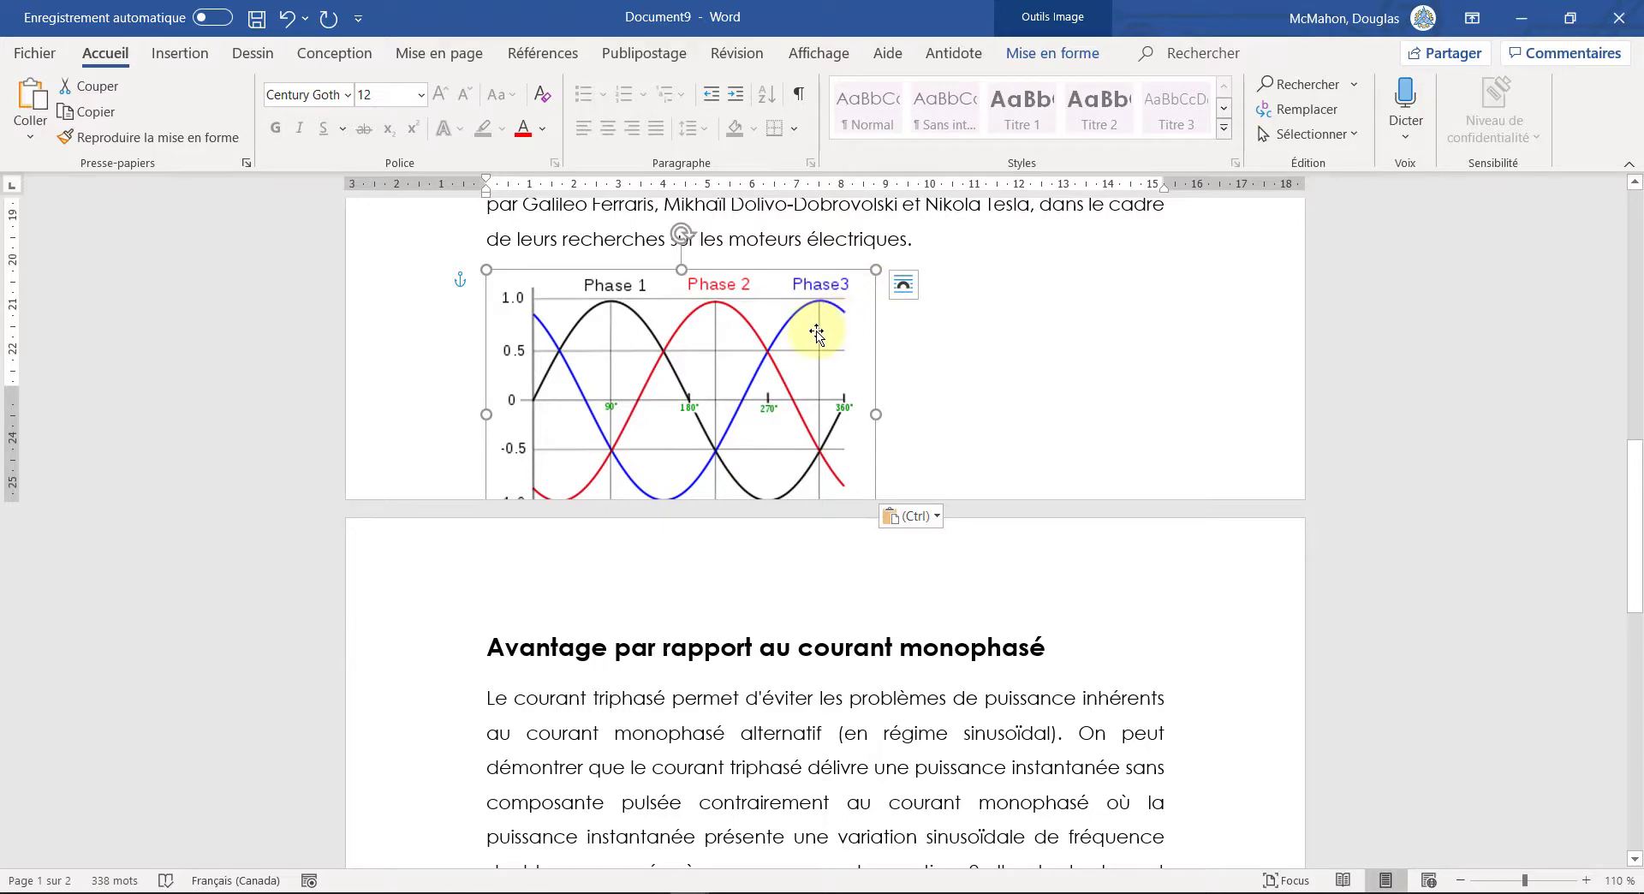
Step: Set the three-phase sine wave image in front of the text and move it up over the paragraphs above "Déroulement historique"
scroll(871, 428, "up", 2)
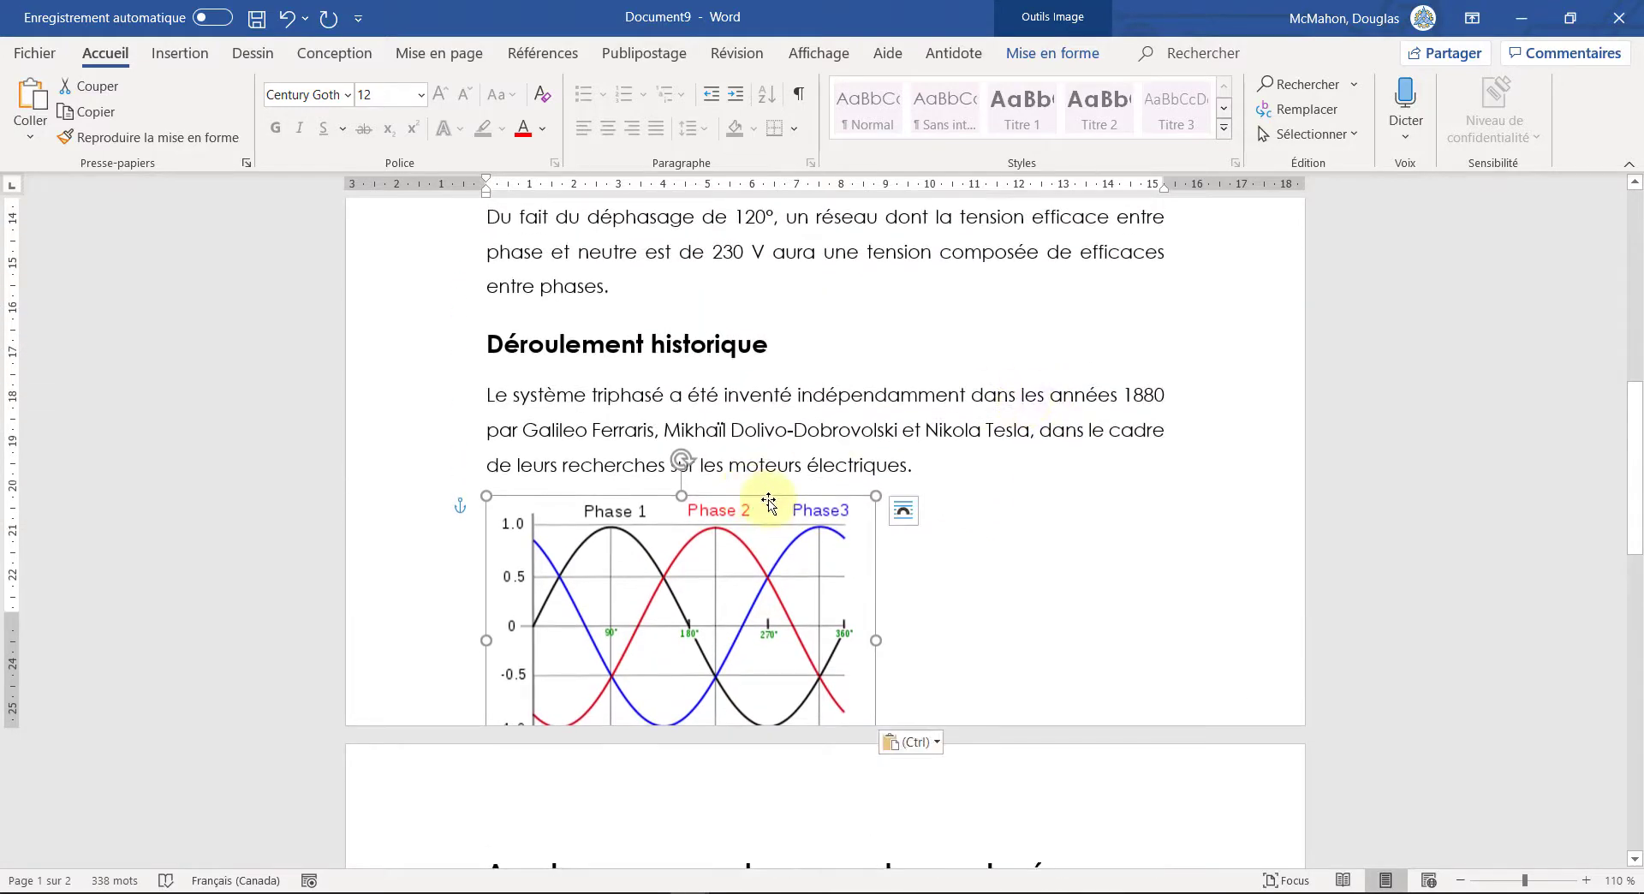
left_click_drag(767, 543, 924, 458)
left_click(1058, 421)
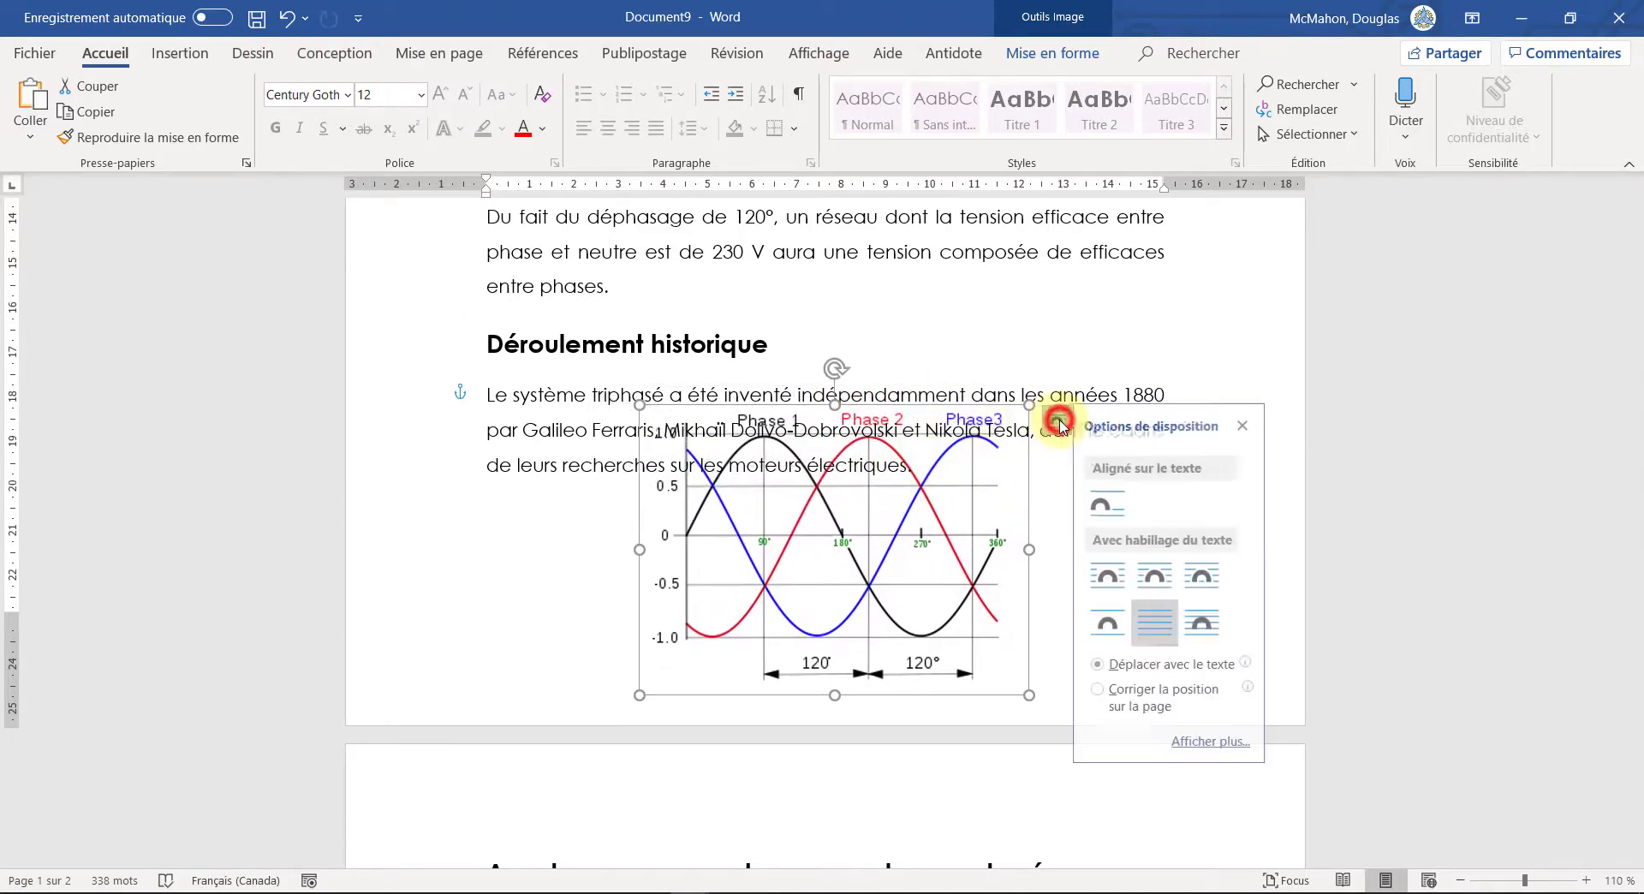
left_click(1210, 625)
left_click_drag(984, 616, 914, 419)
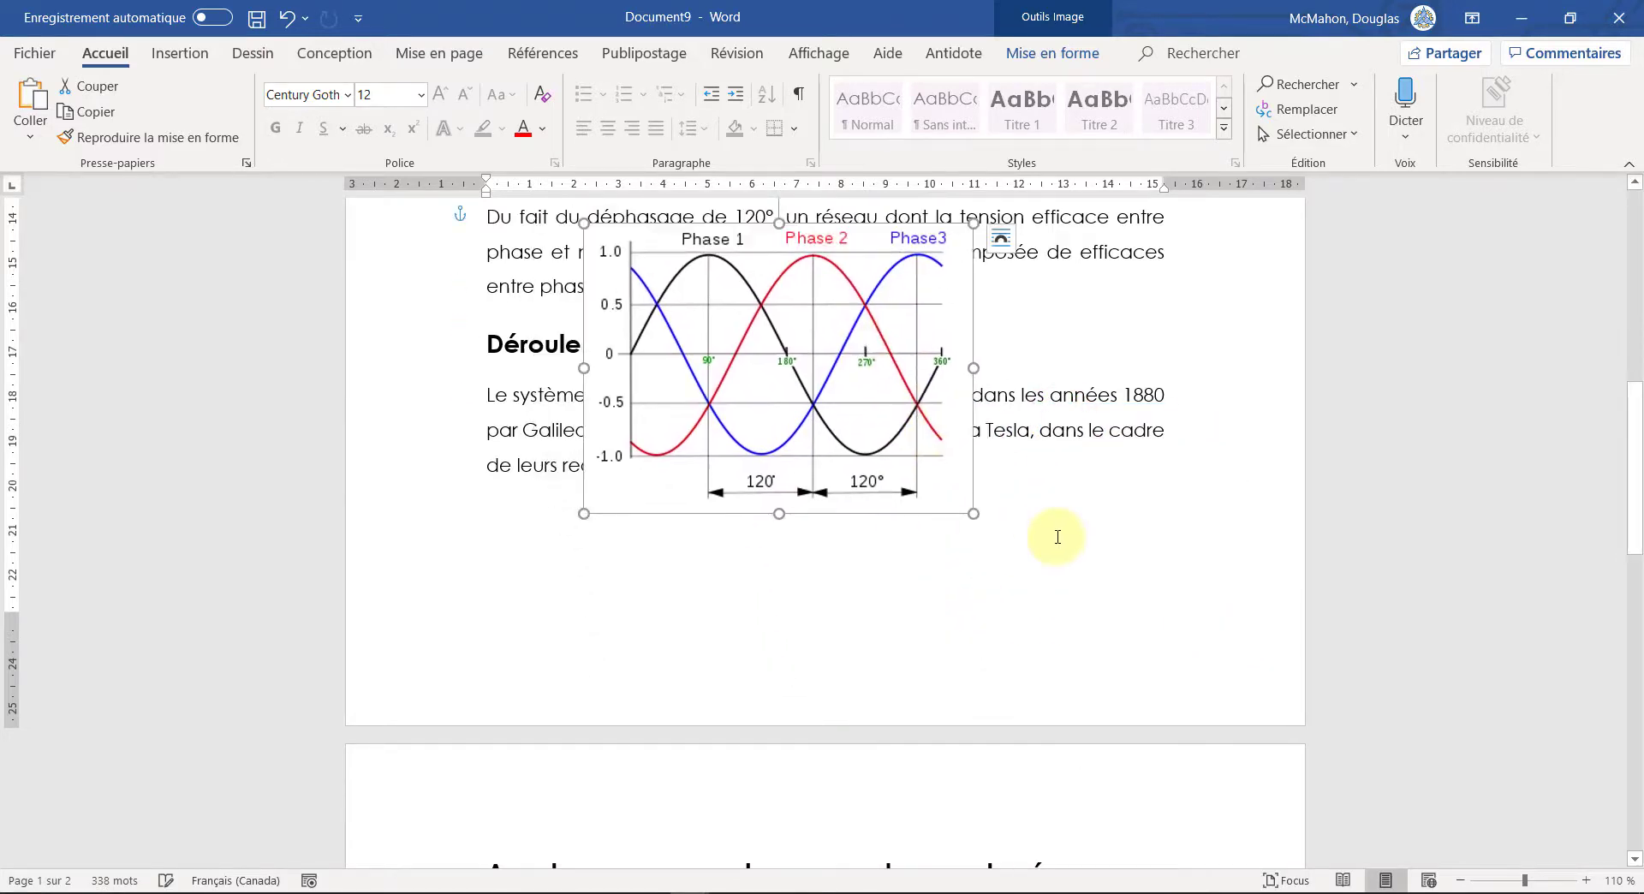
scroll(1056, 535, "up", 3)
left_click_drag(859, 587, 882, 434)
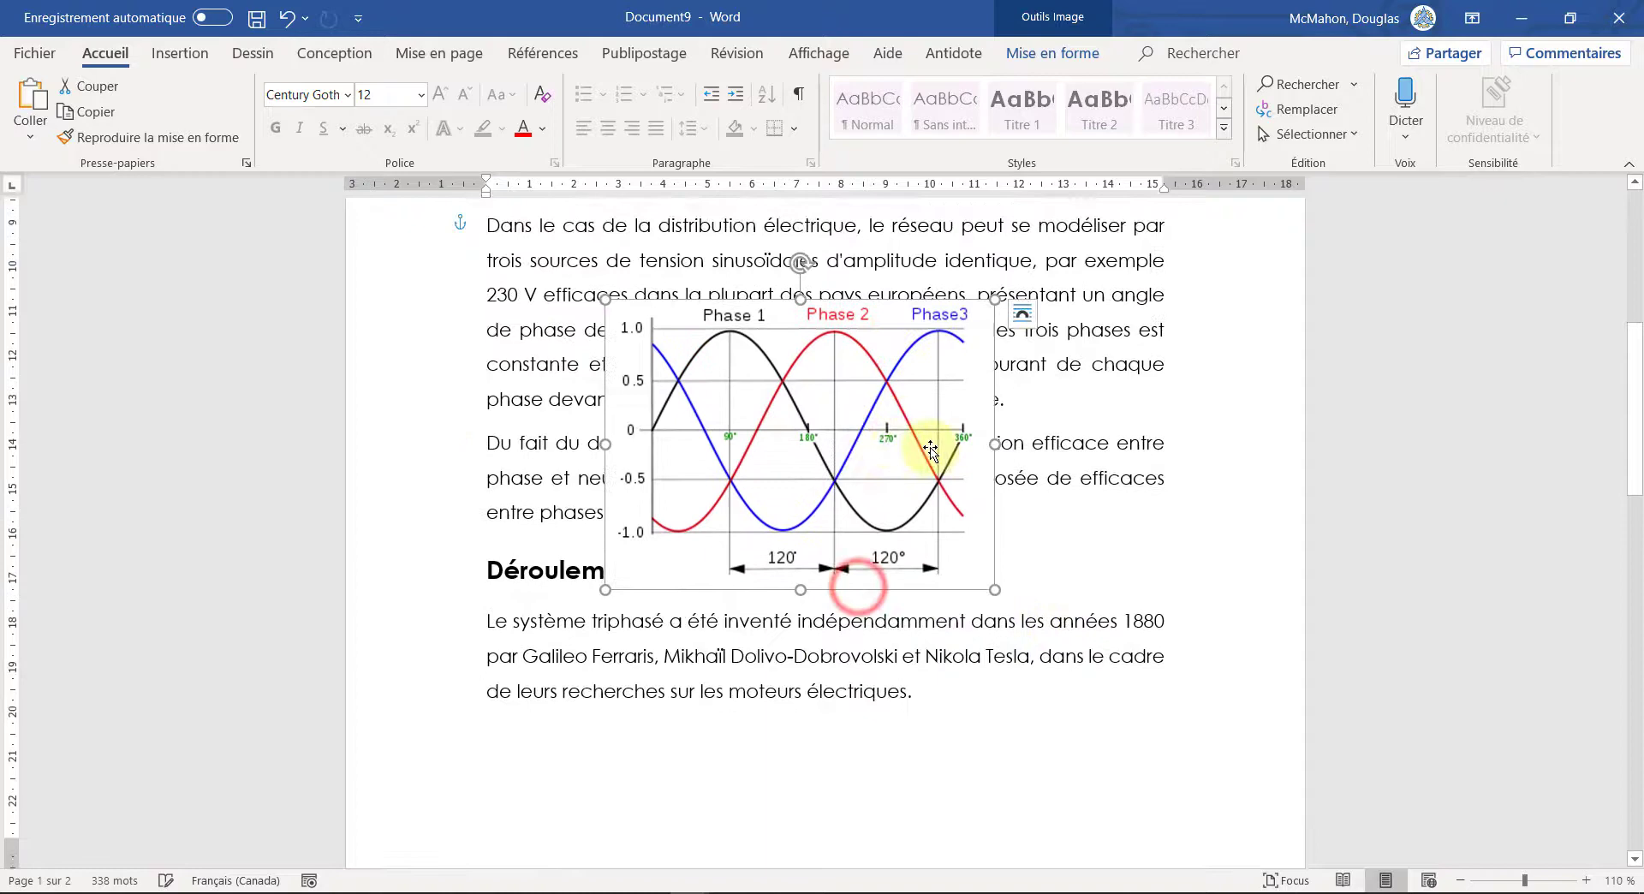
Step: Make the text wrap around the sine wave image and shift it within the "Dans le cas de la distribution électrique" paragraph
left_click(1021, 313)
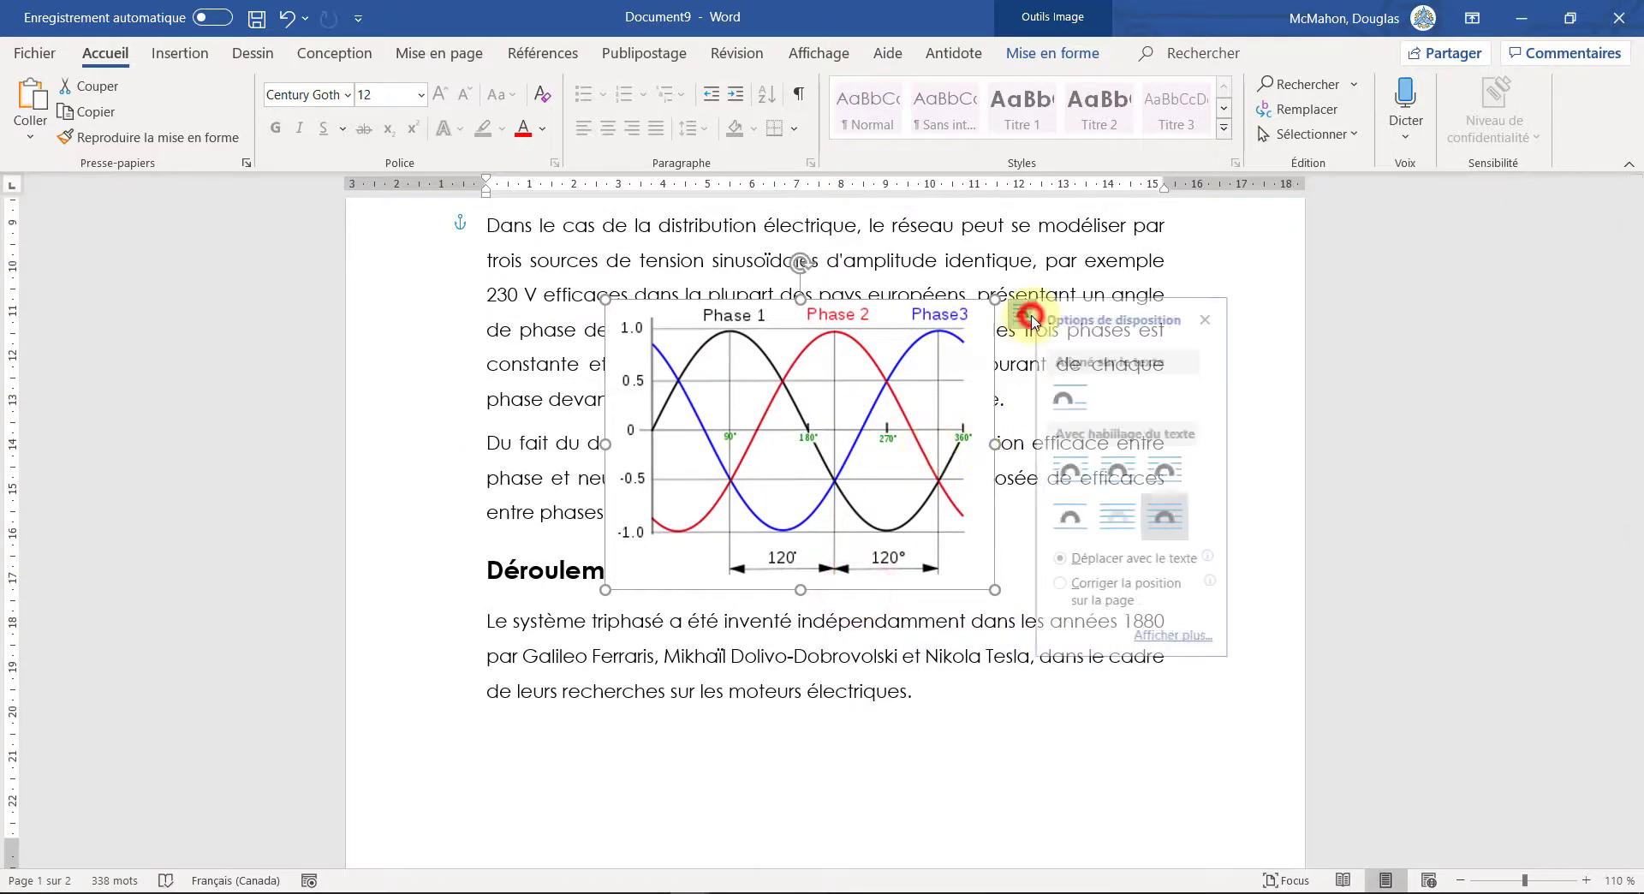
left_click(1185, 473)
left_click_drag(855, 423, 974, 441)
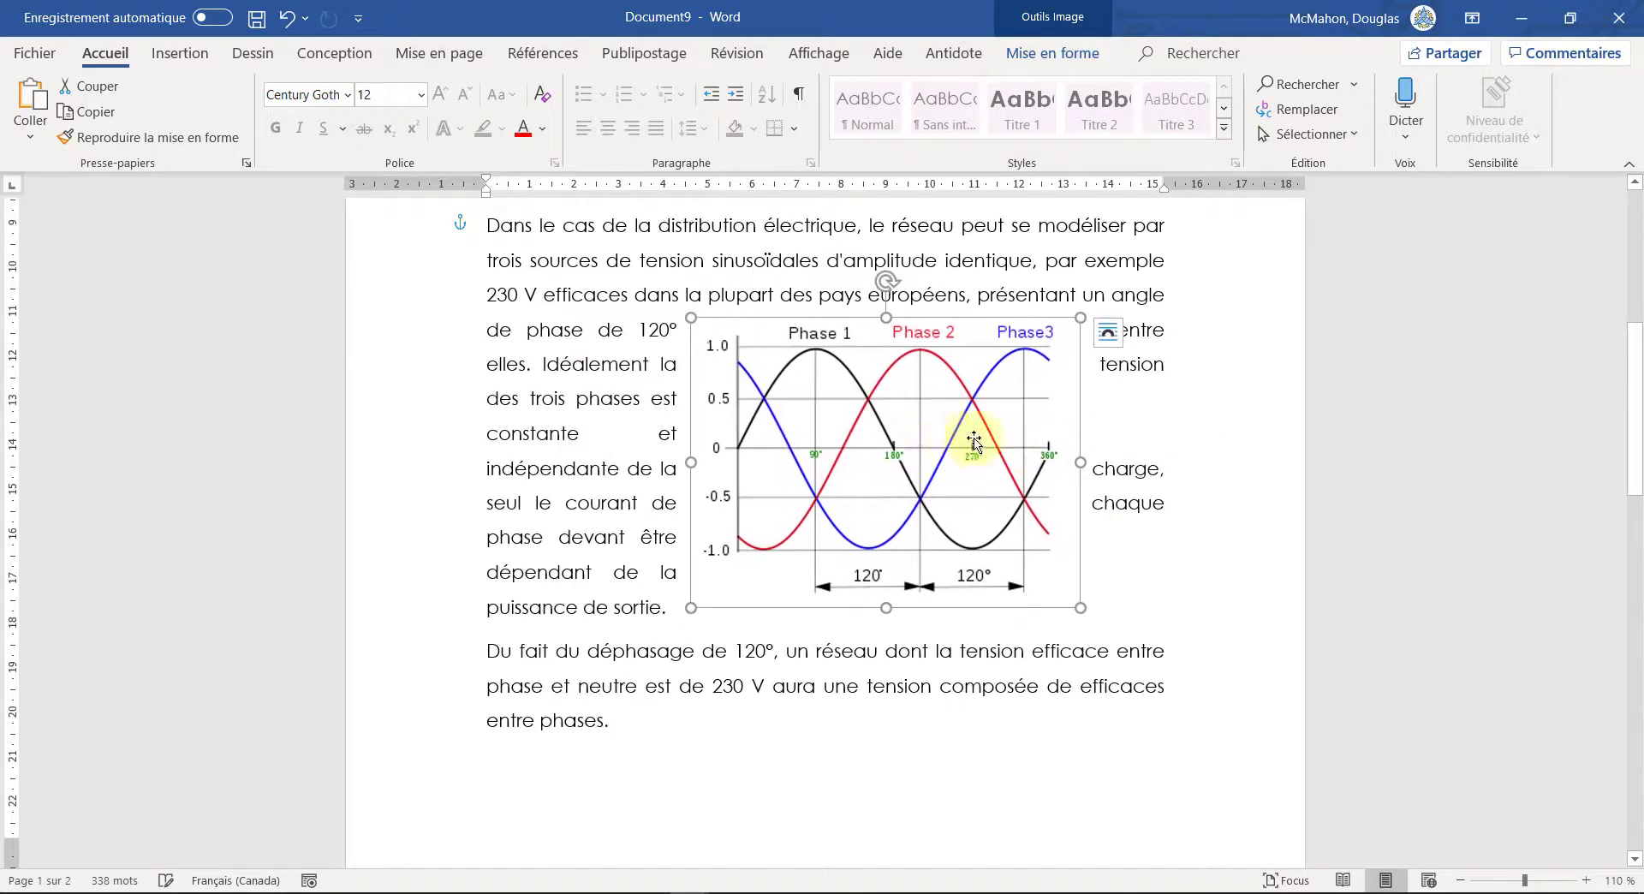
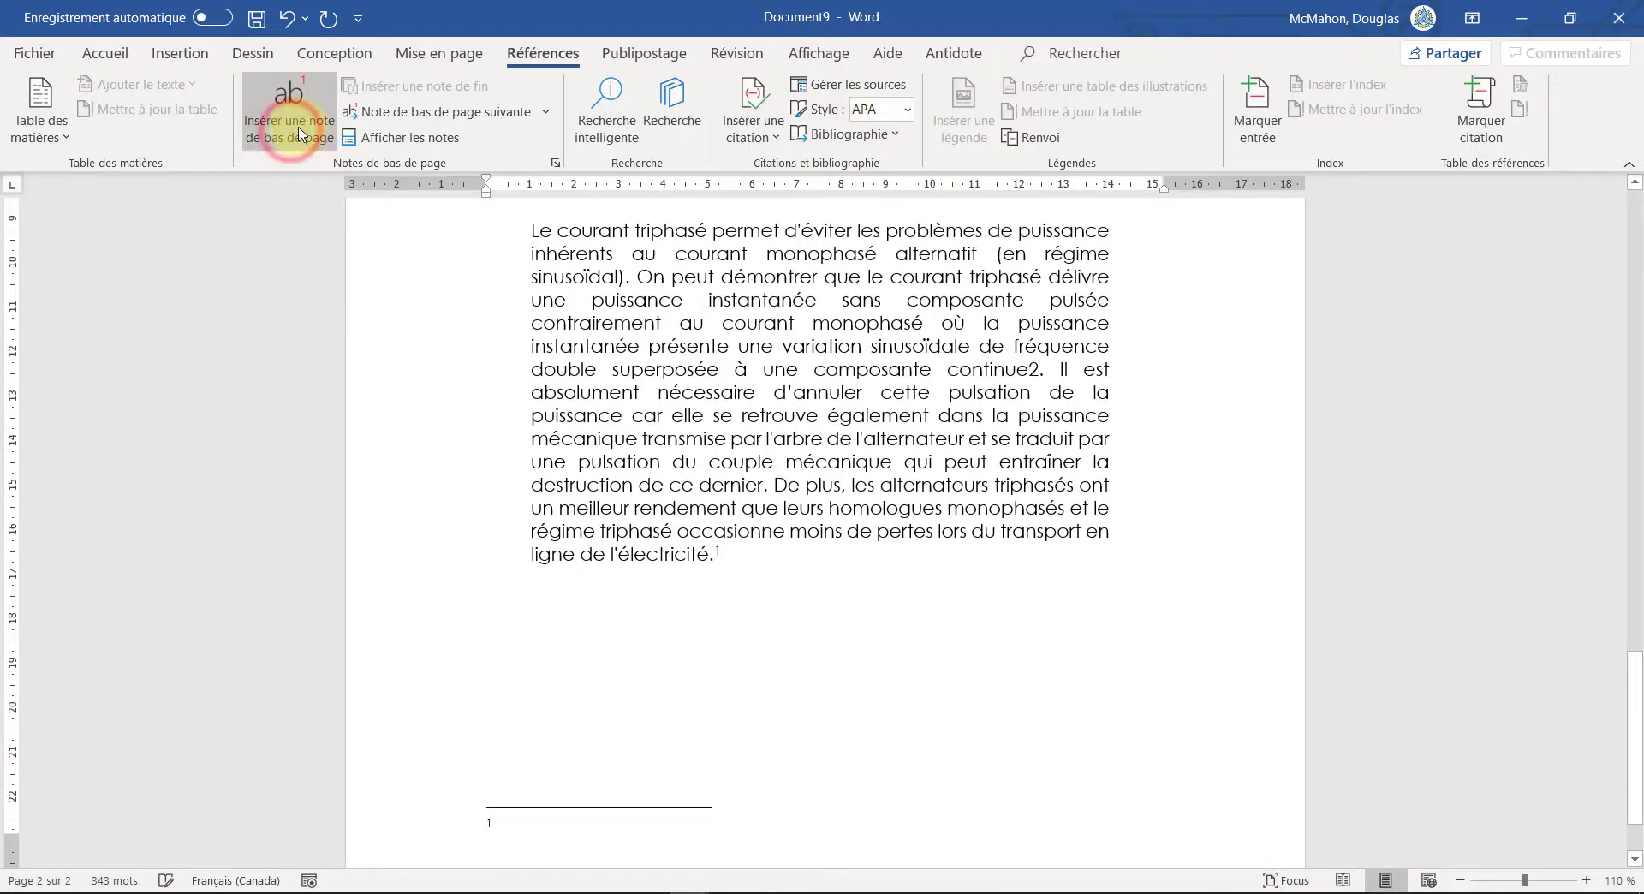
Step: Enter "TGM sdfsdffs" as the text of footnote 1
type("TGM sdfsdffs")
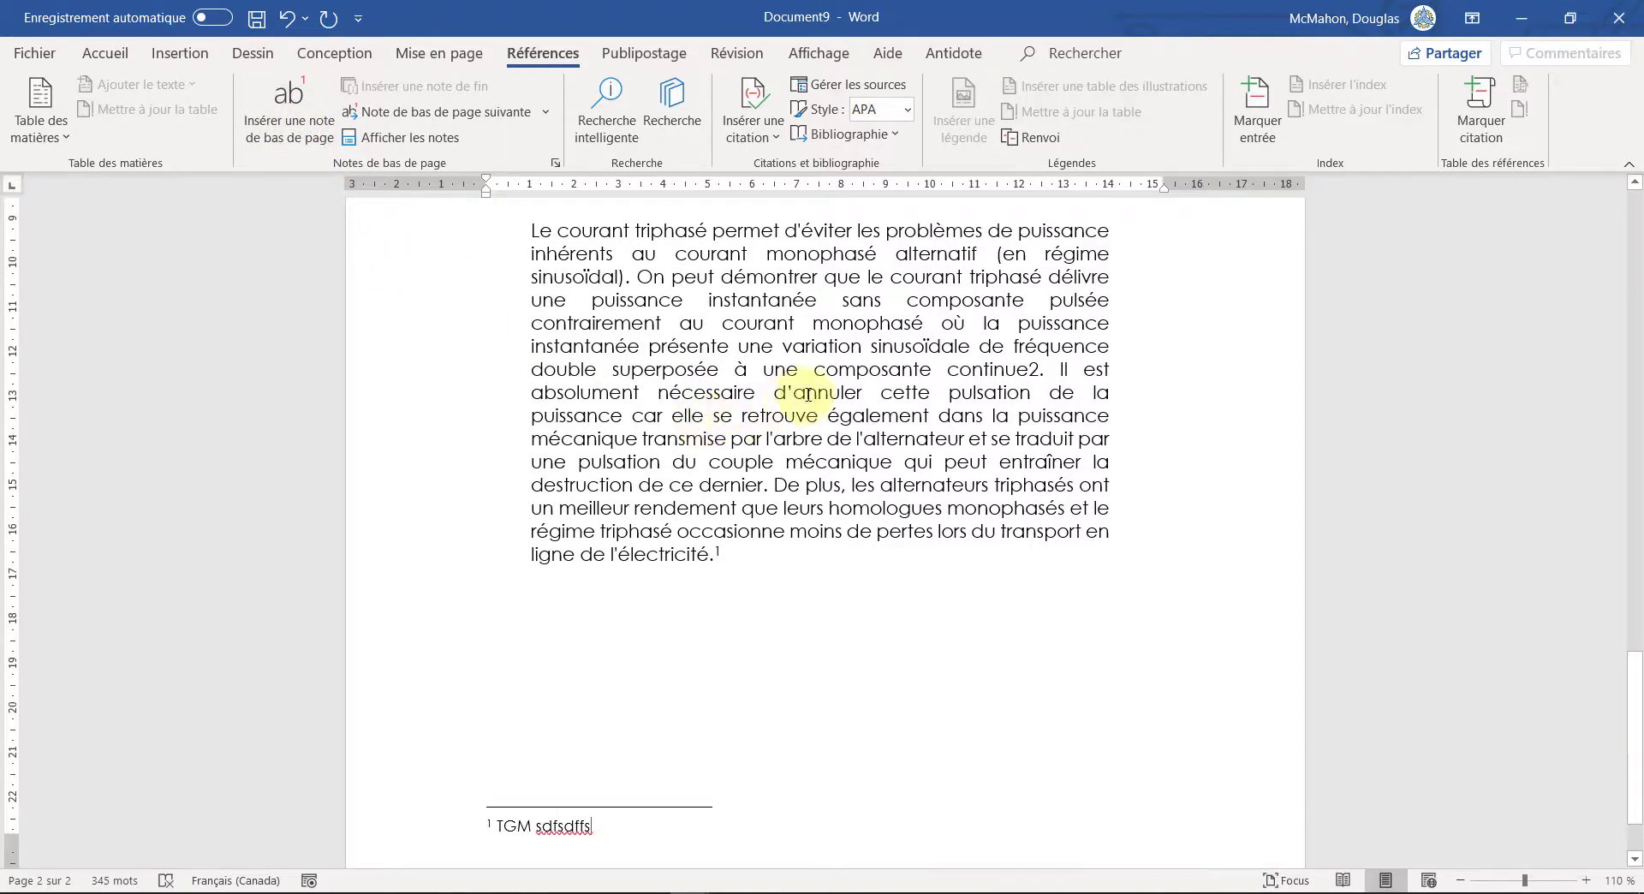
Step: Insert a page break before the "Courant triphasé" title at the start of the document
scroll(784, 531, "up", 7)
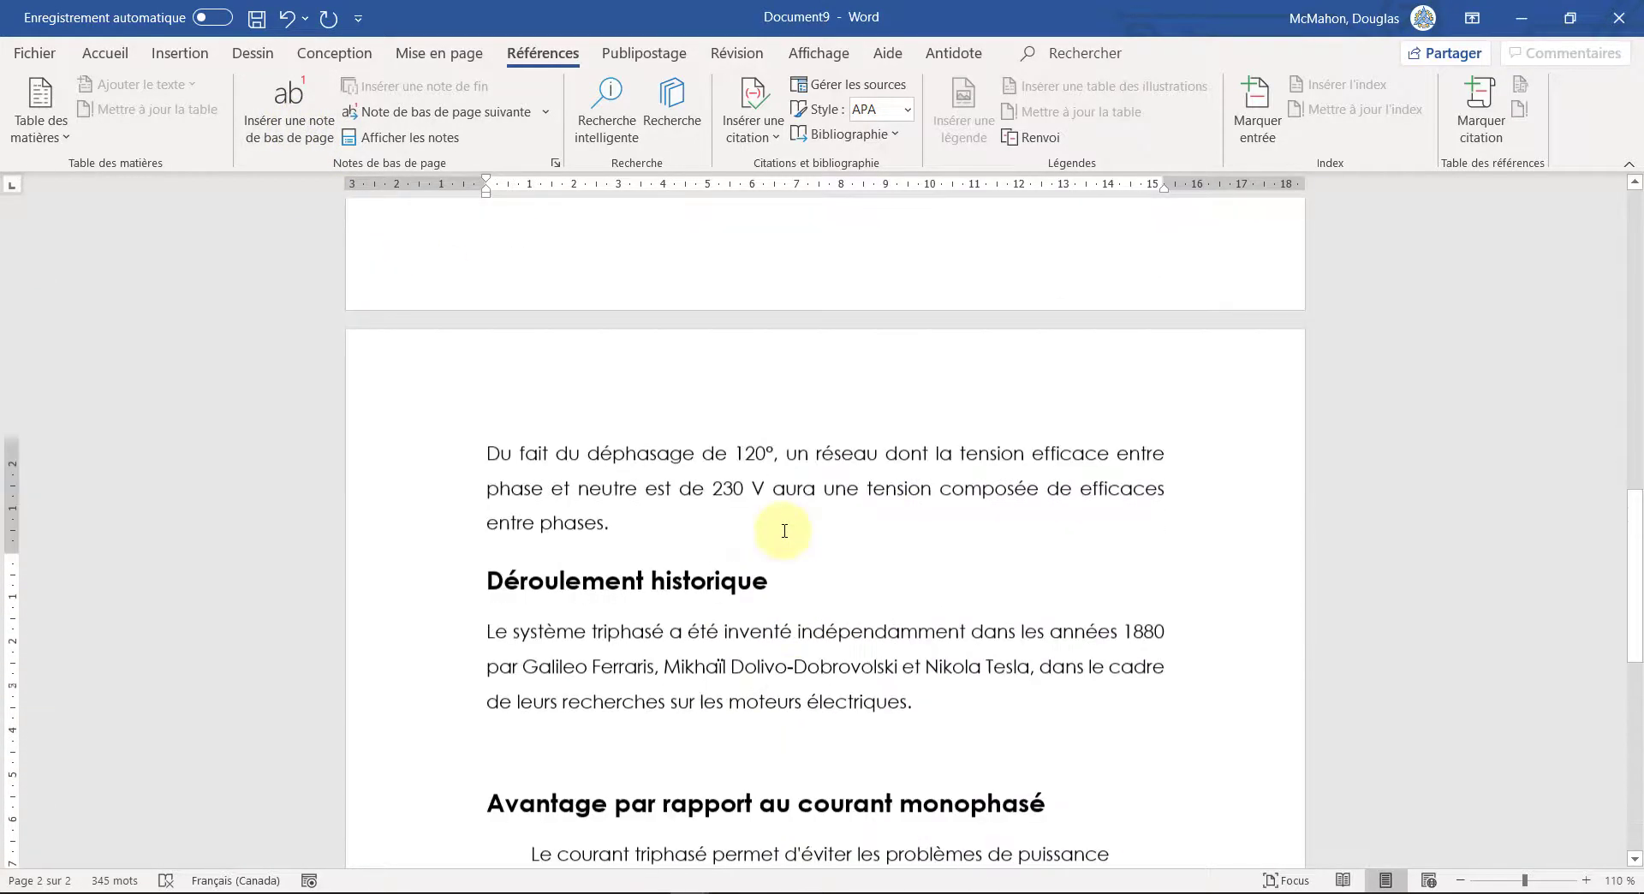
scroll(784, 531, "up", 10)
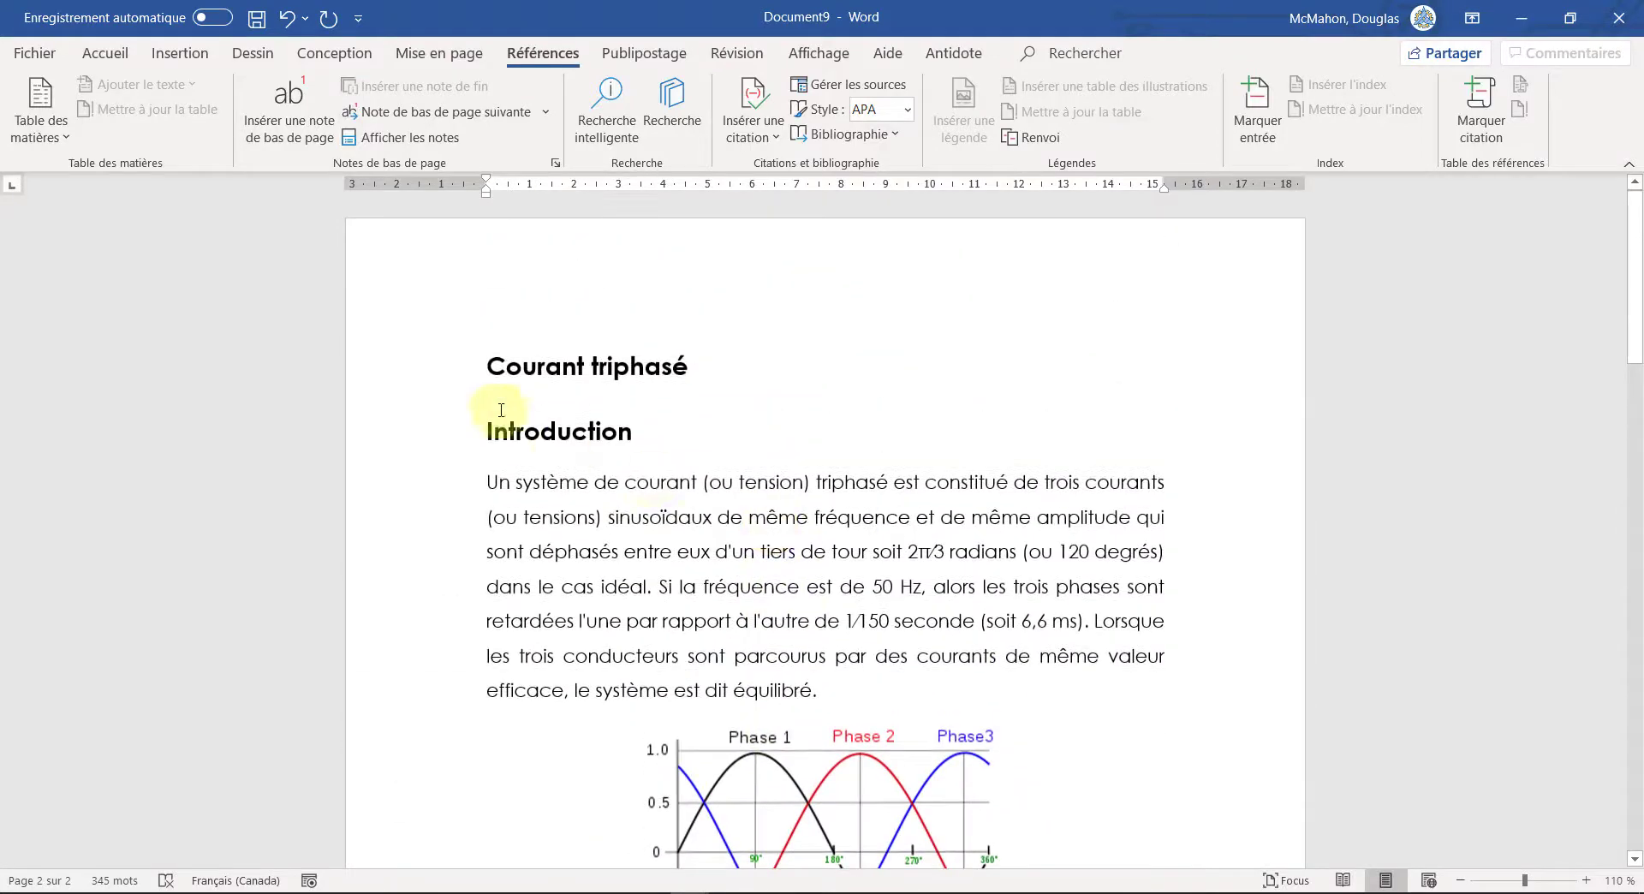
left_click(491, 351)
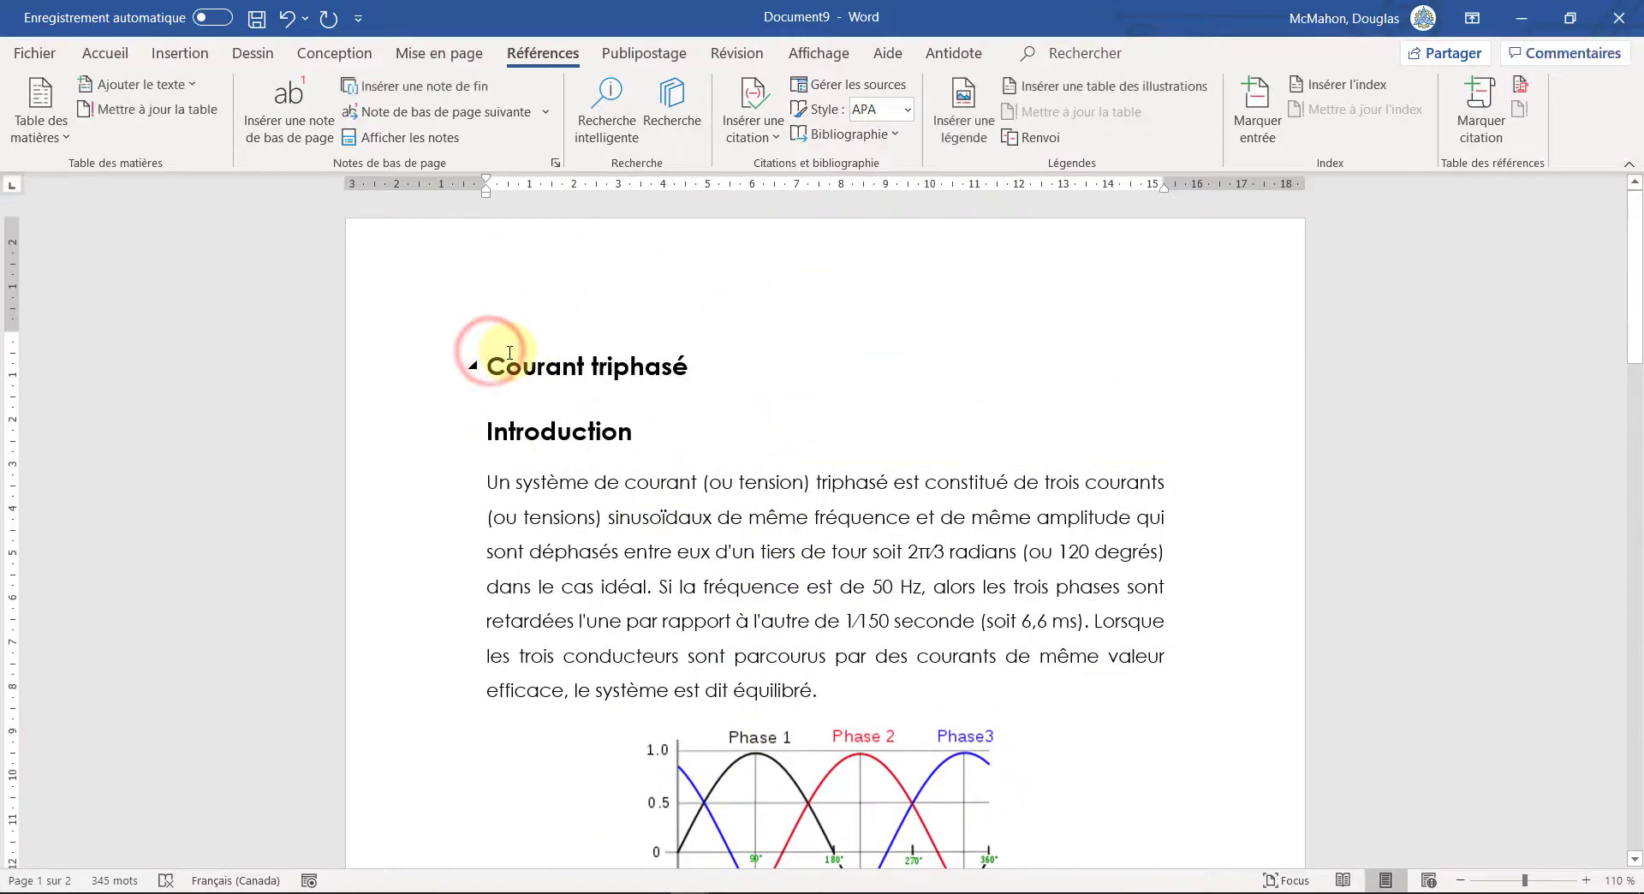
key("ctrl+Return")
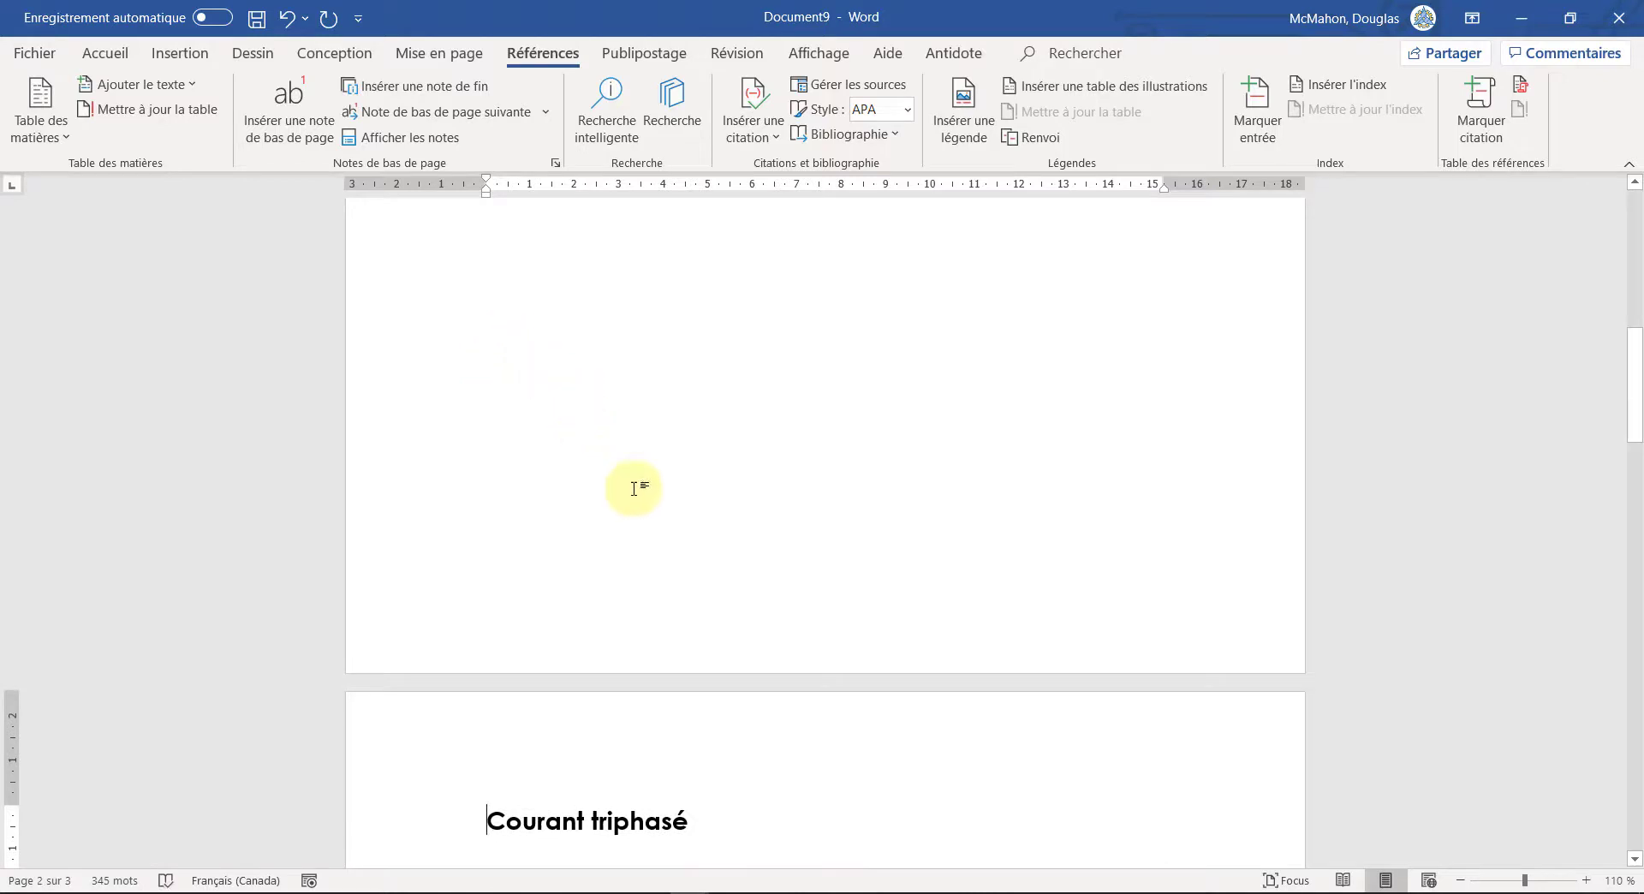
Step: Insert the "Table automatique 1" table of contents on the blank first page
scroll(550, 374, "up", 10)
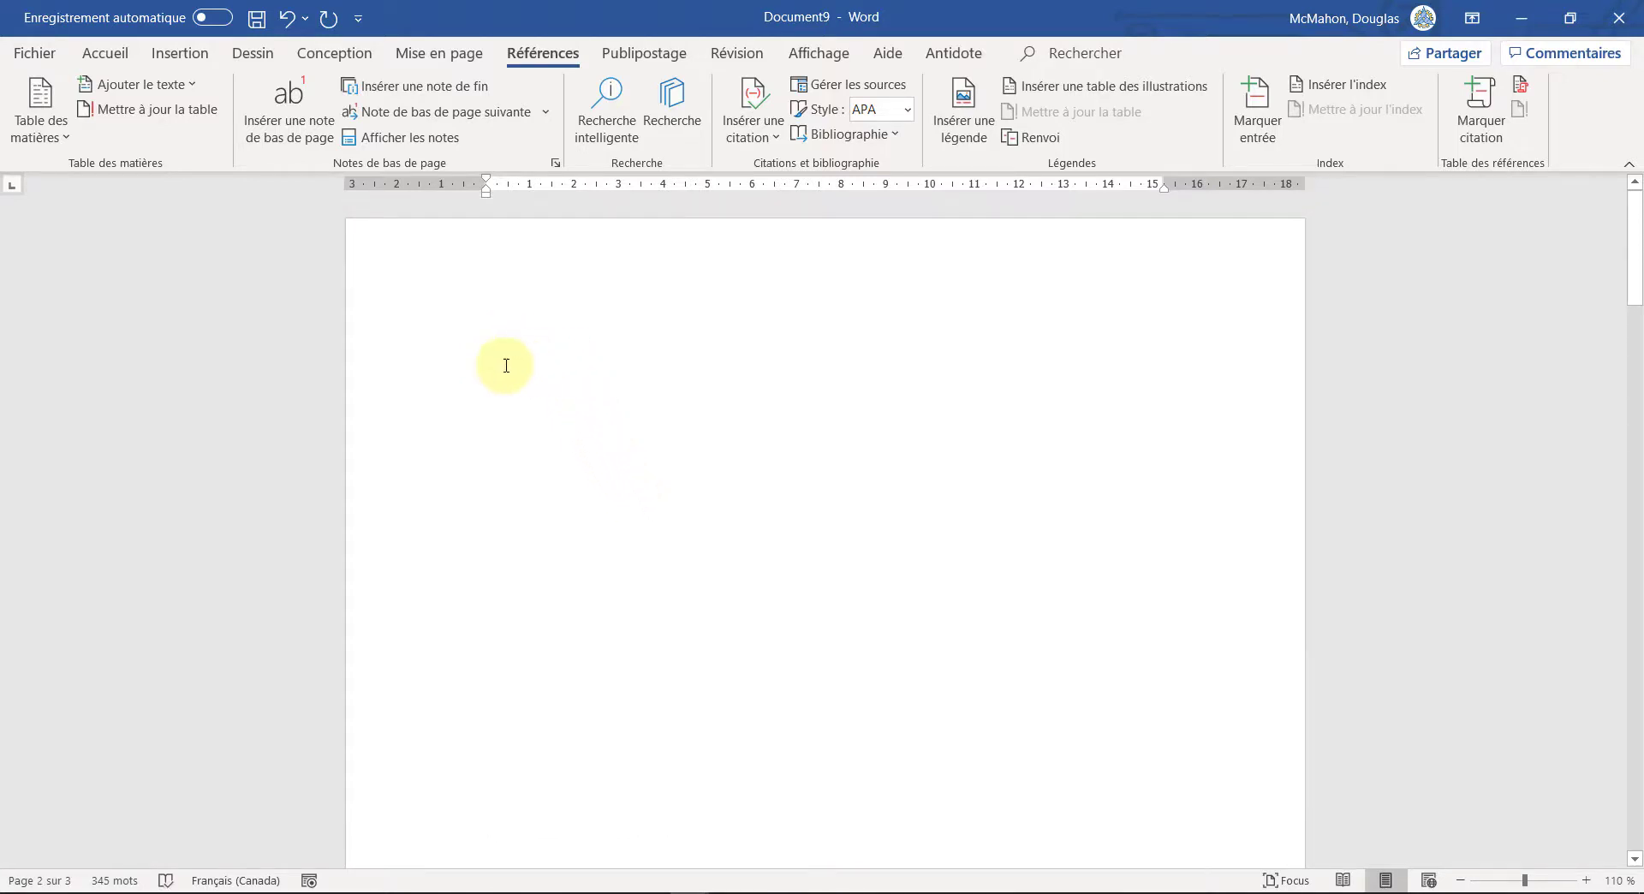
left_click(459, 356)
left_click(592, 403)
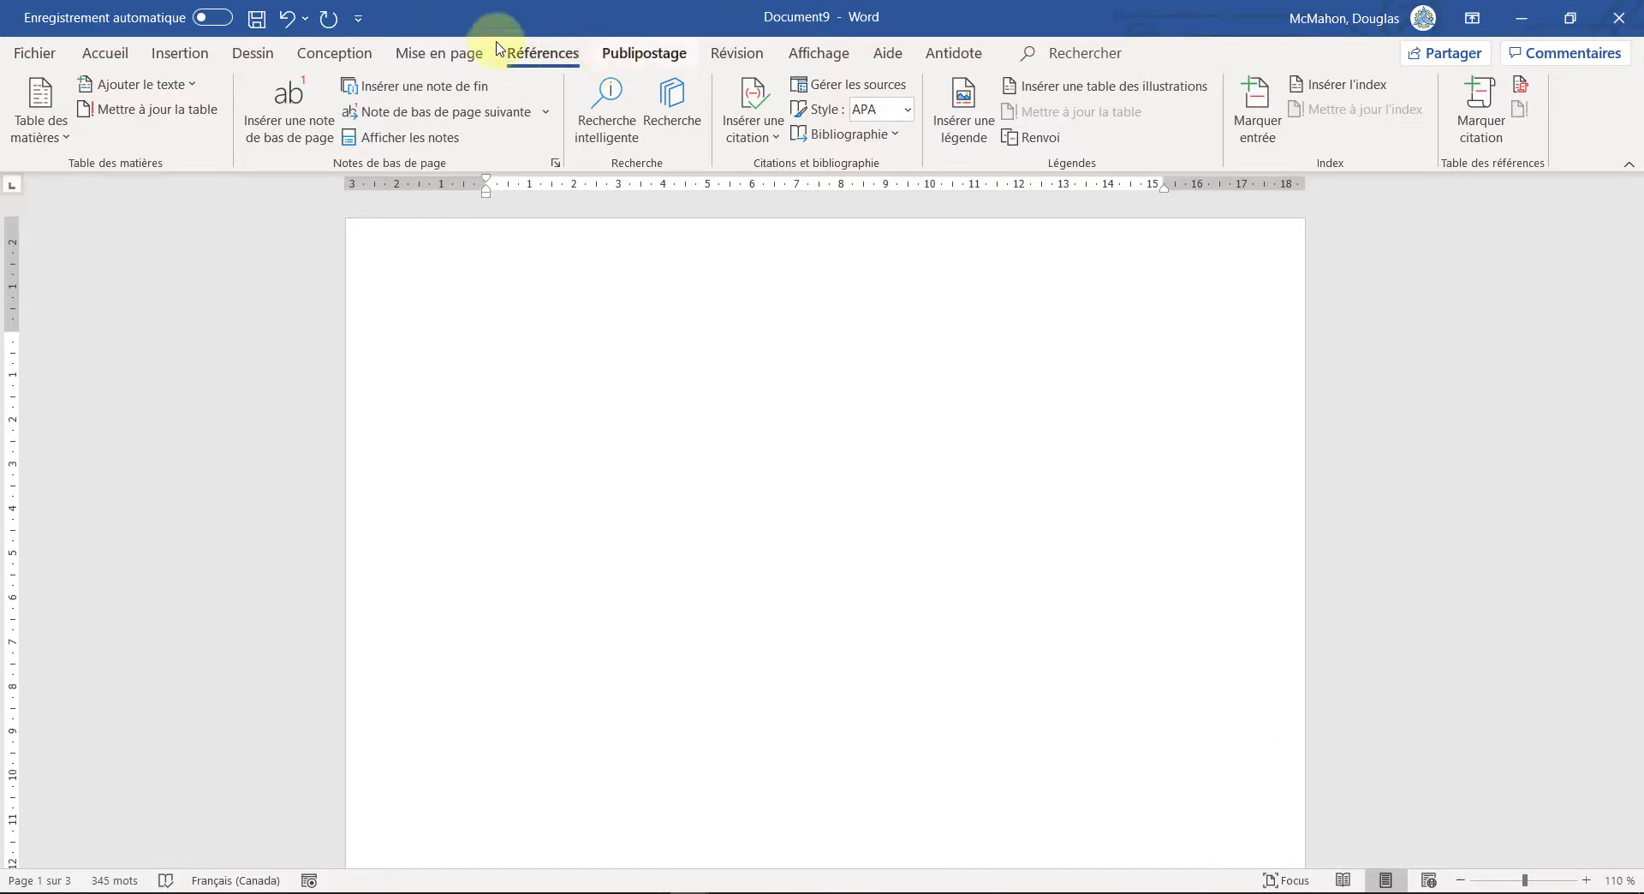
left_click(48, 121)
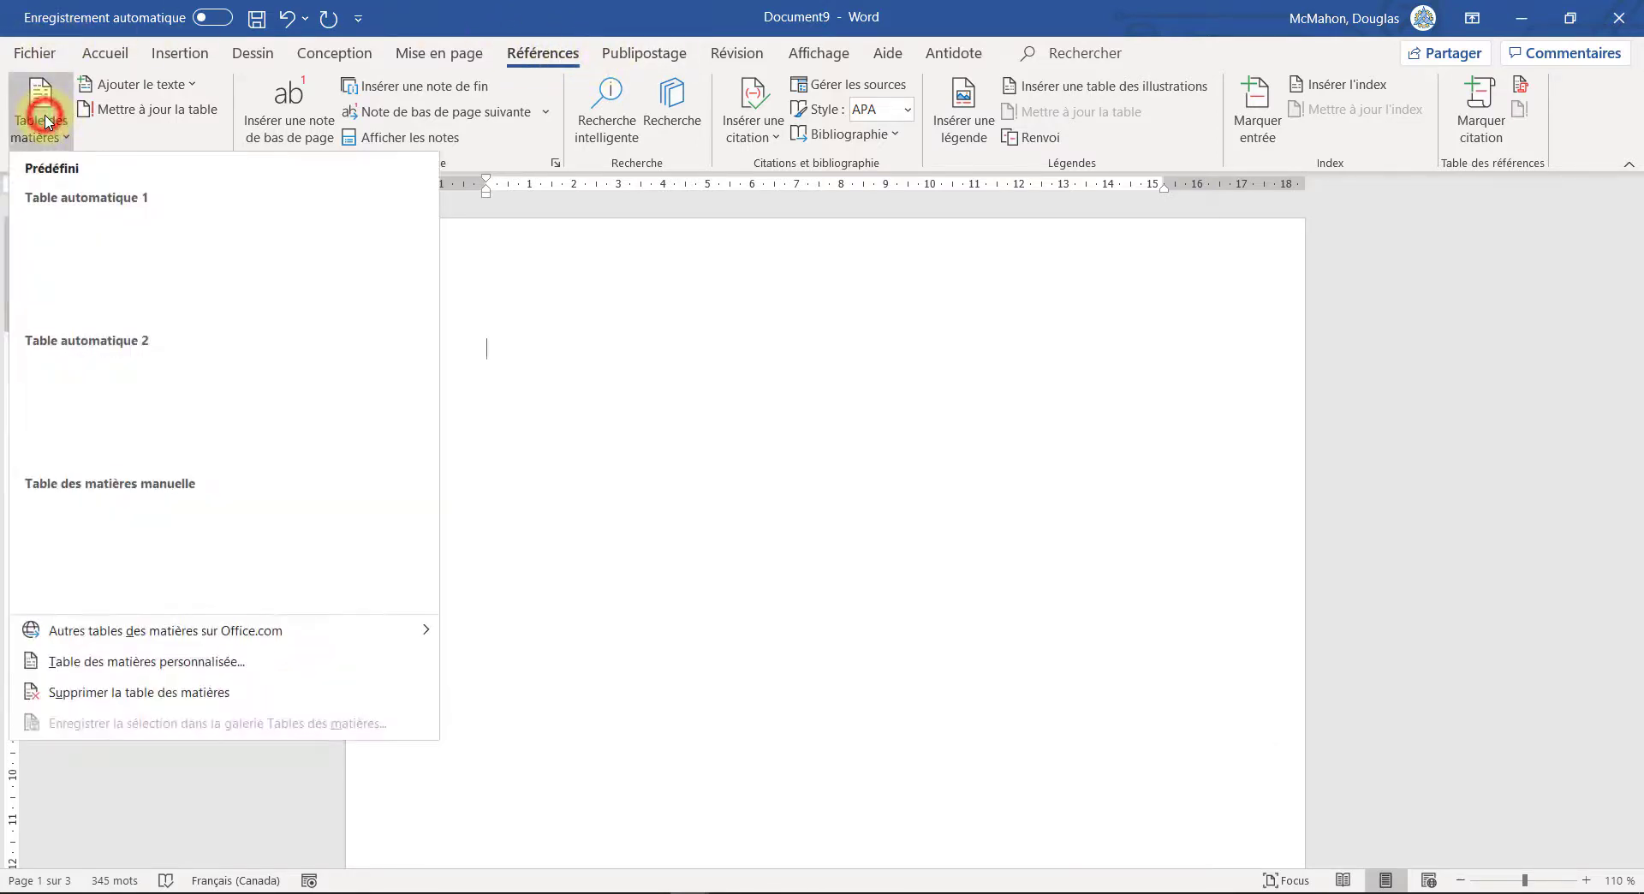
left_click(189, 297)
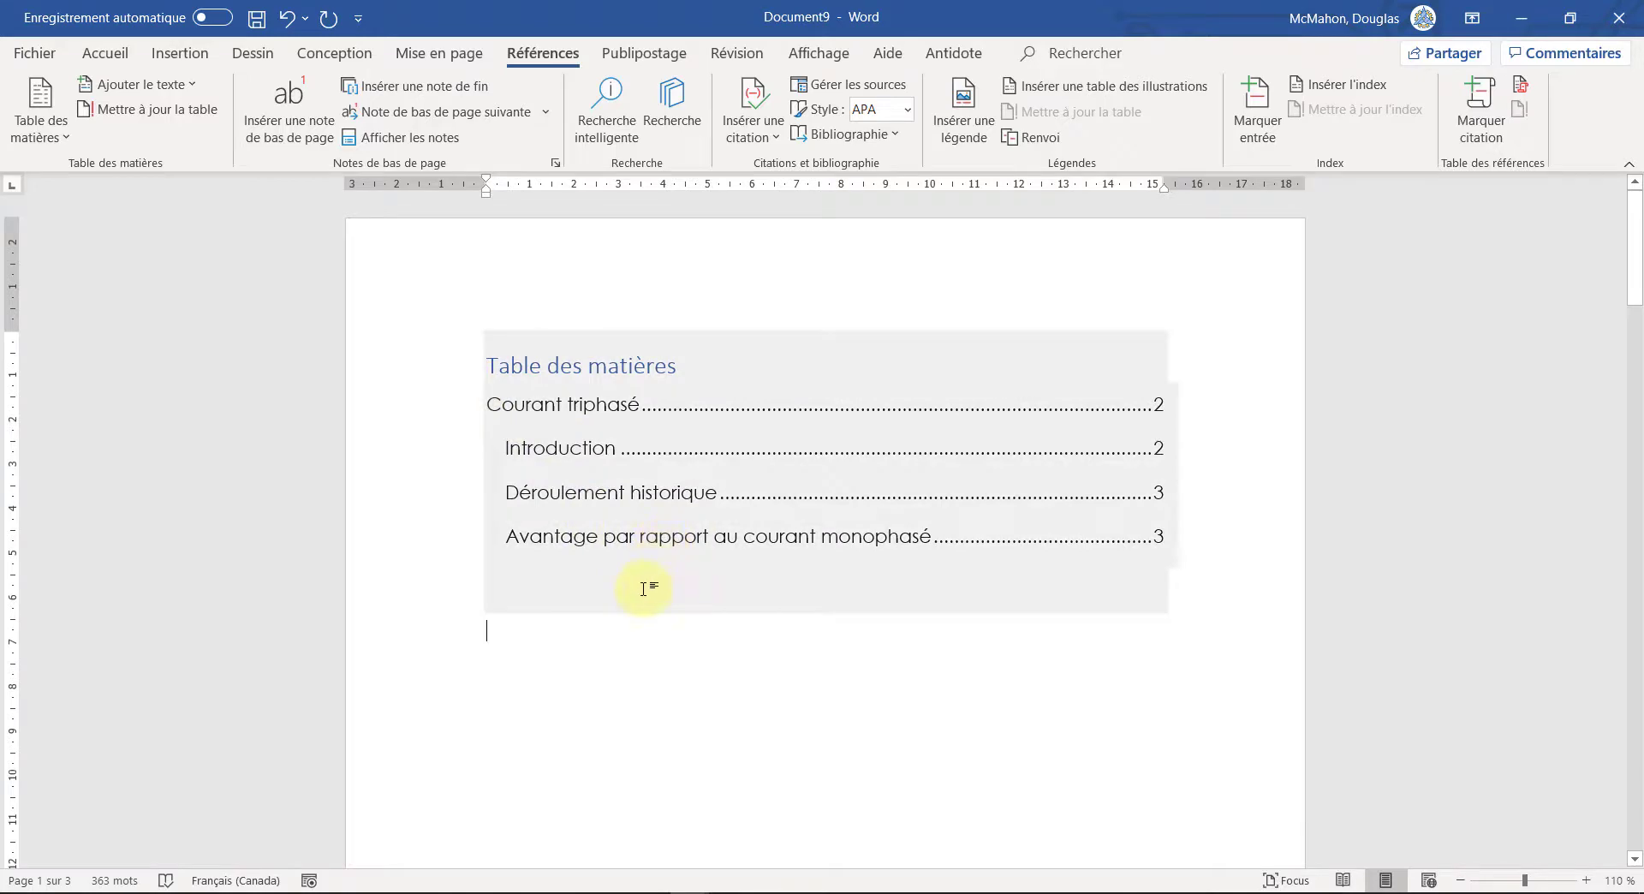
Step: Insert a table of illustrations for the Figure captions below the table of contents, keeping the default options
scroll(646, 587, "down", 10)
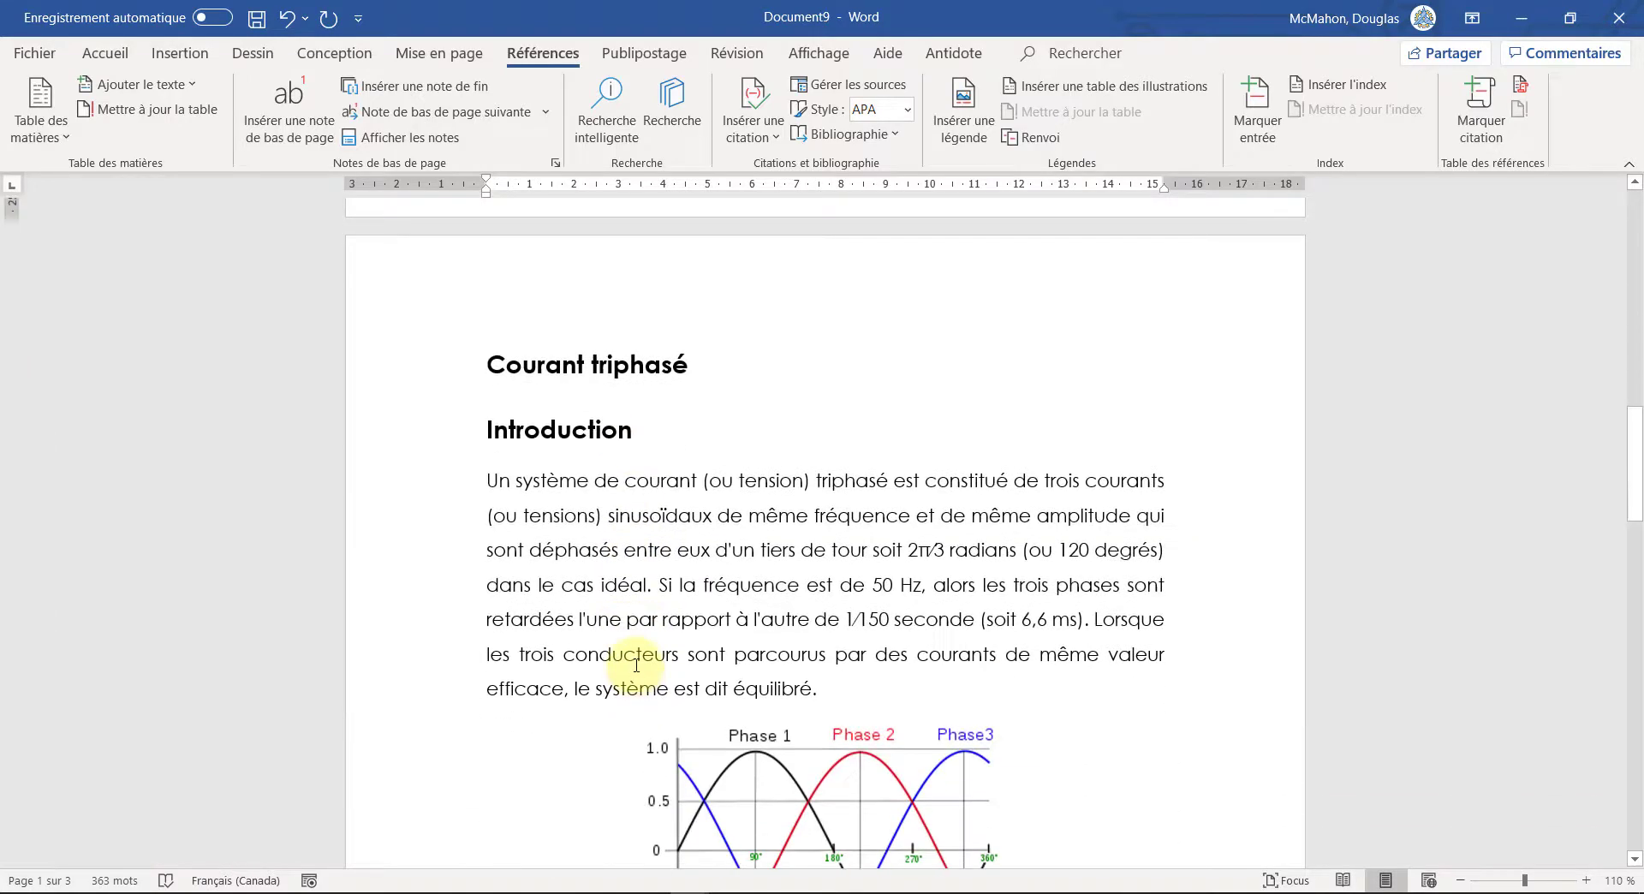
scroll(637, 665, "up", 10)
left_click(1086, 89)
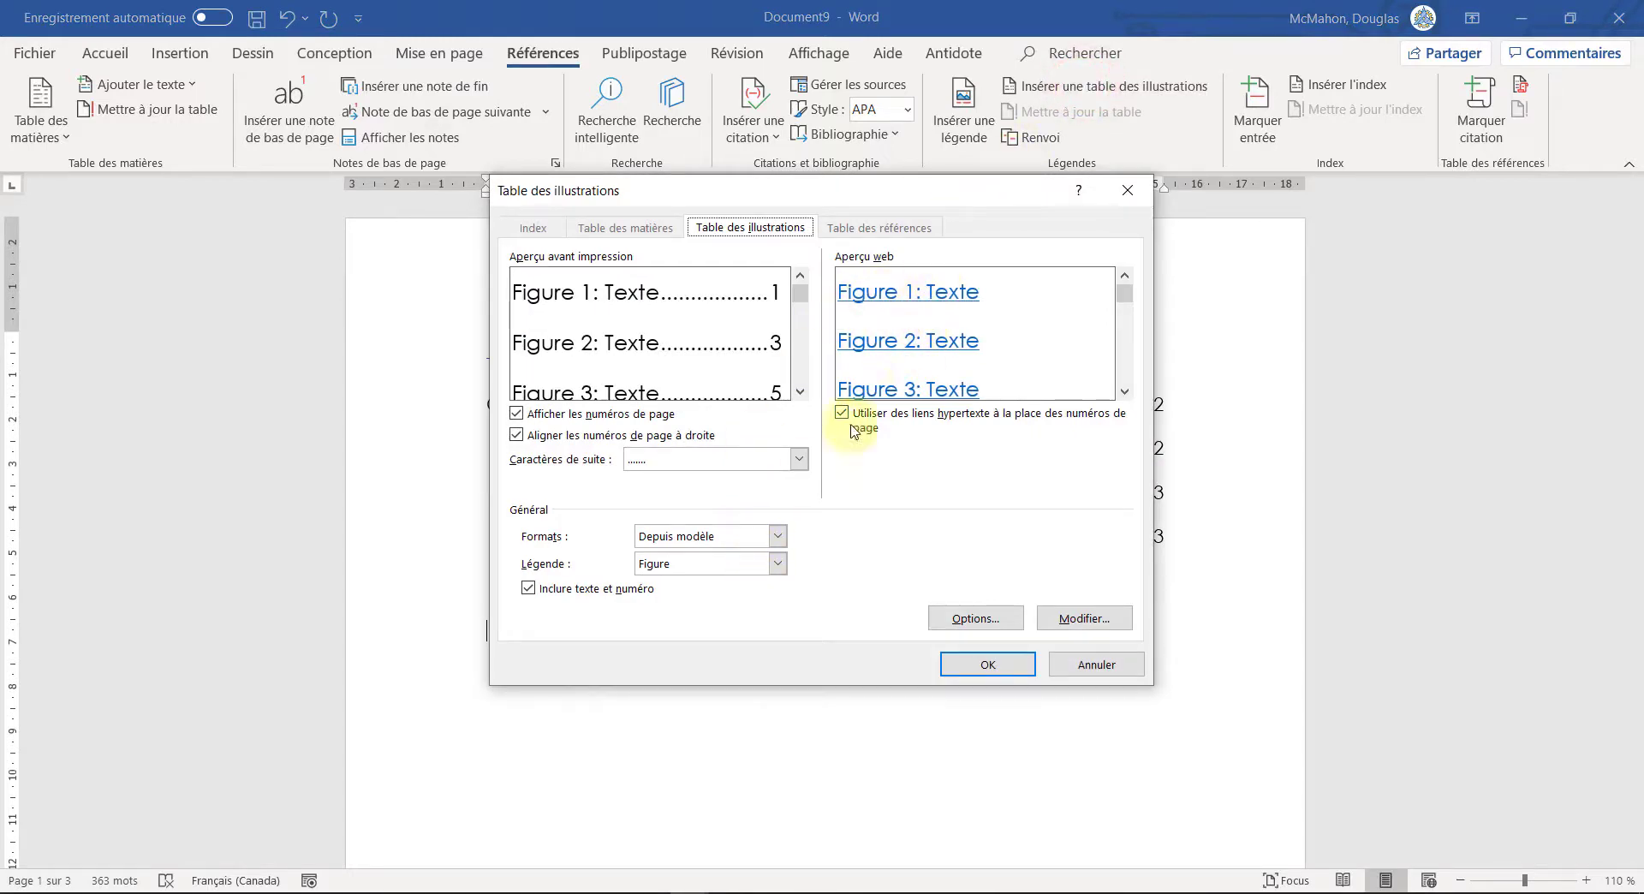
left_click(976, 671)
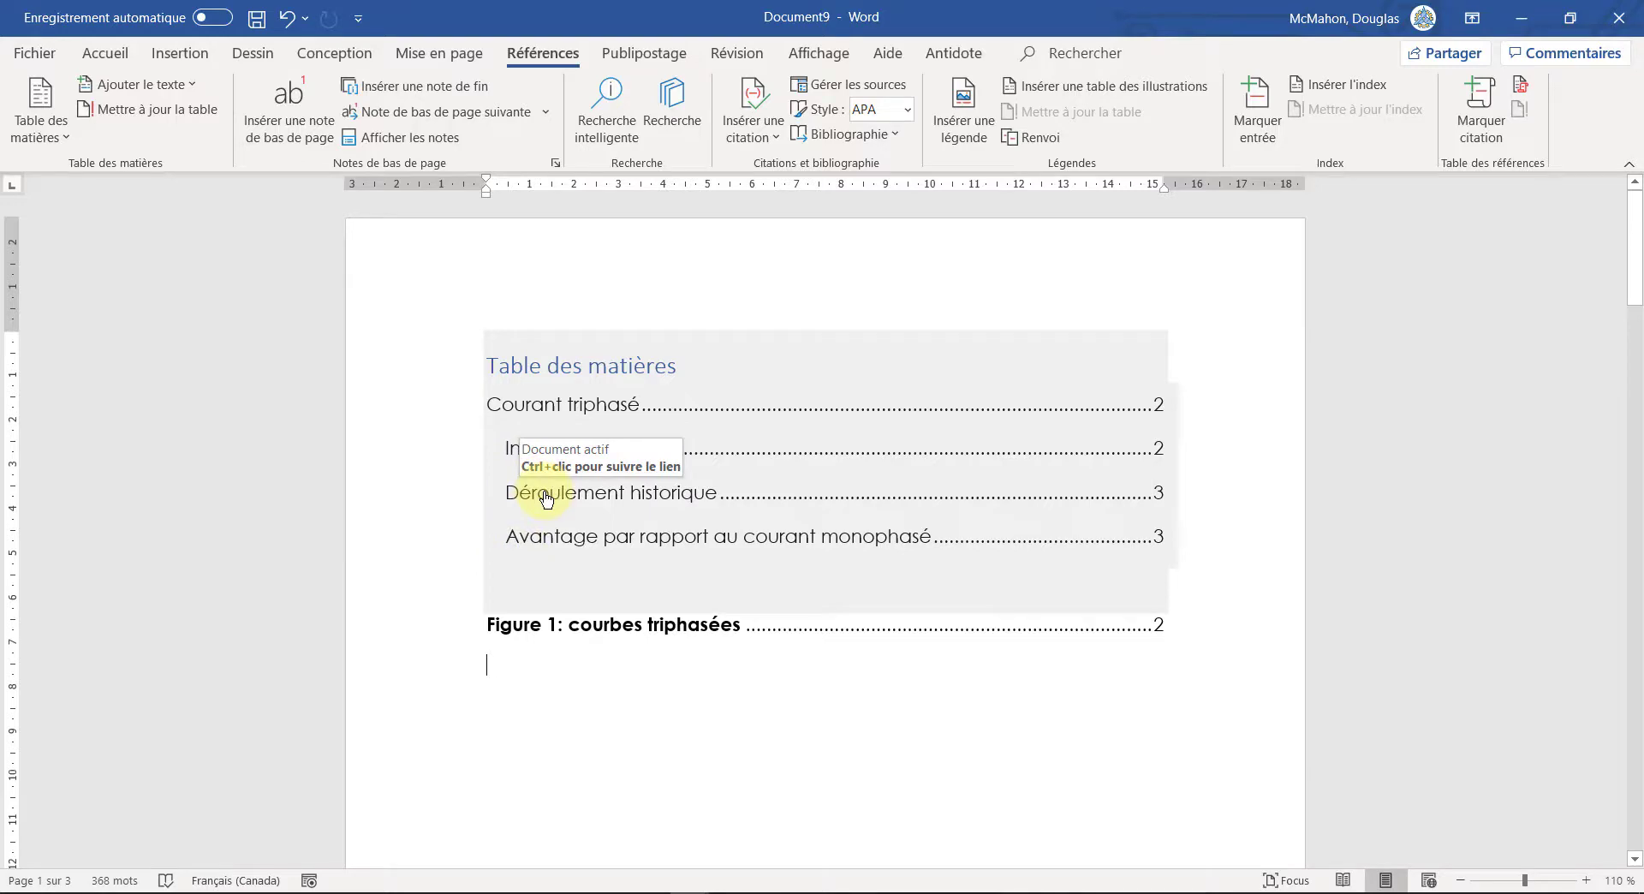
Step: Follow the table of contents link to "Avantage par rapport au courant monophasé" and insert a page break after that section's text
left_click(546, 498, "ctrl")
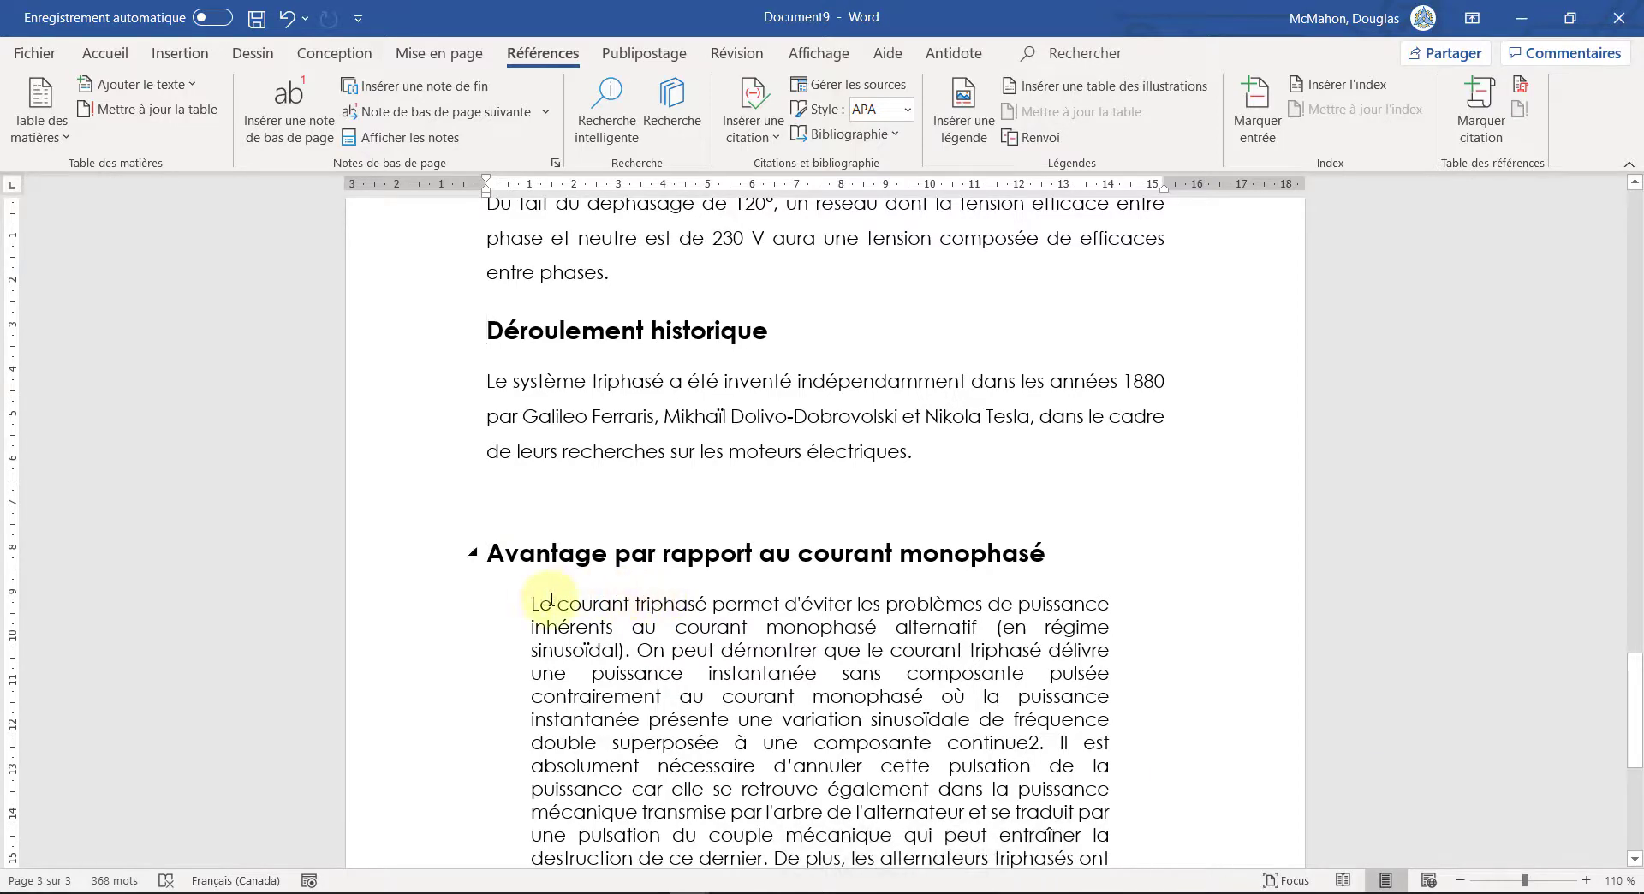
scroll(572, 606, "down", 2)
scroll(572, 606, "down", 5)
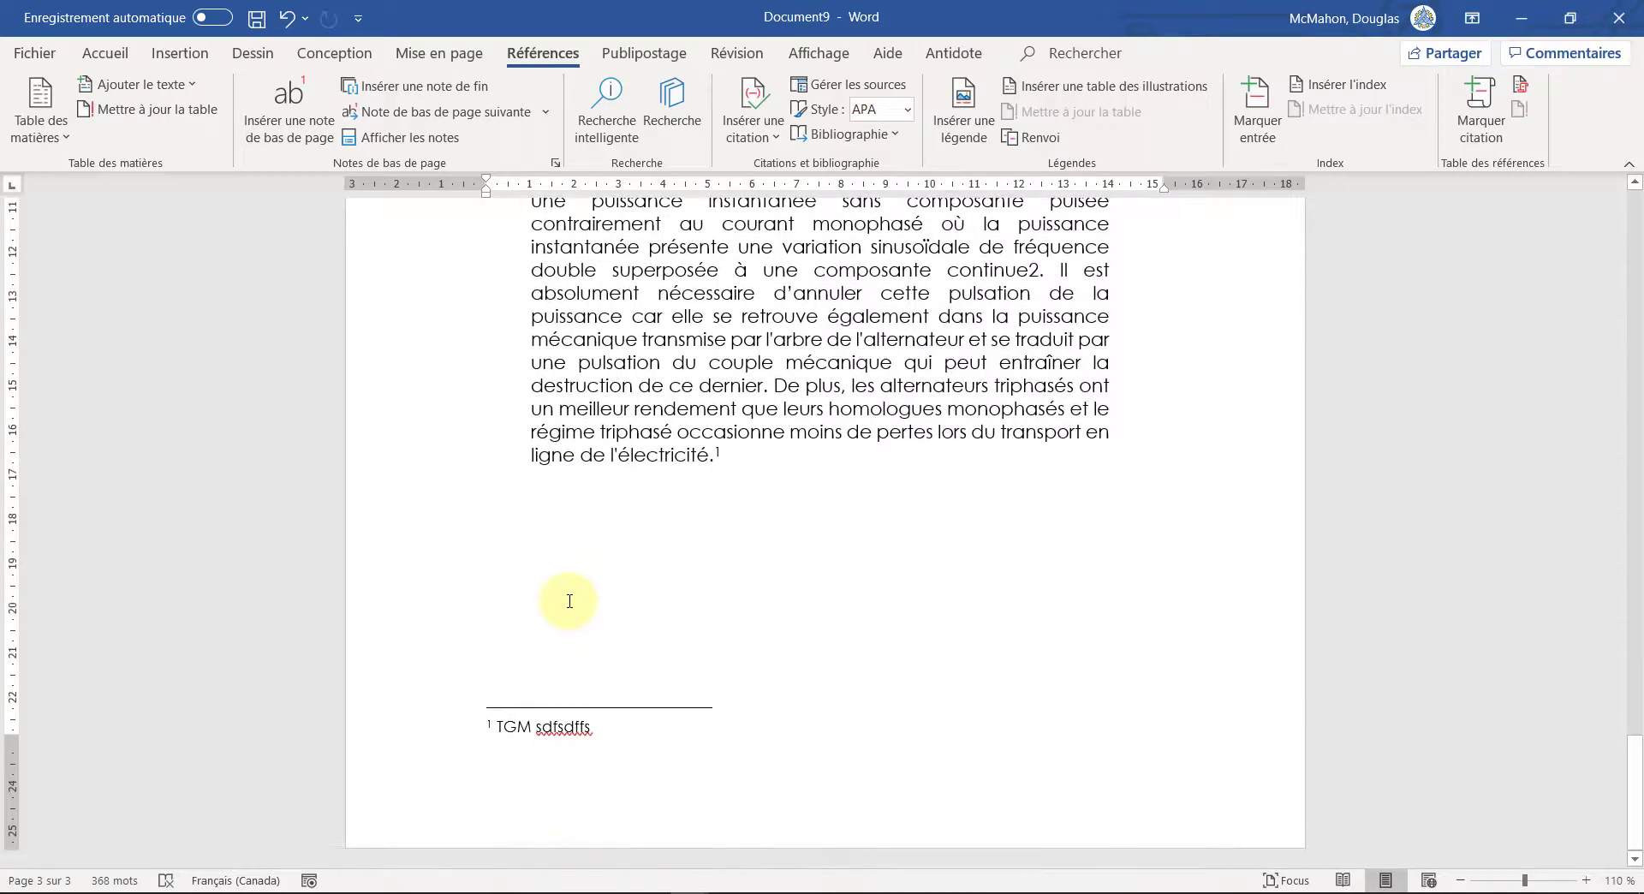
scroll(567, 597, "up", 1)
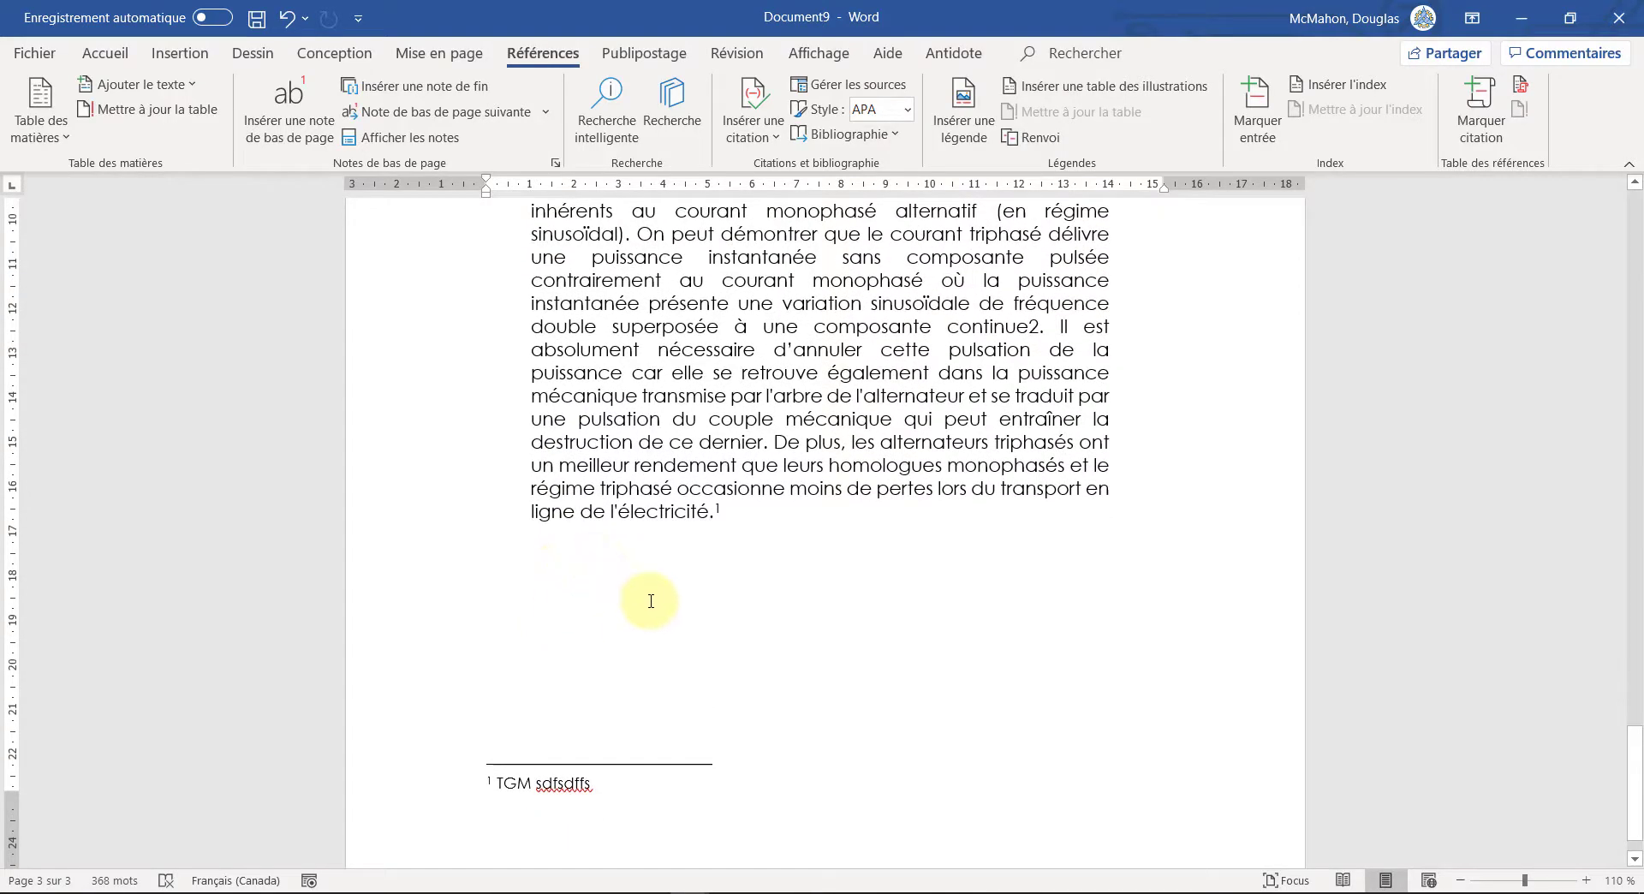
key("ctrl+Return")
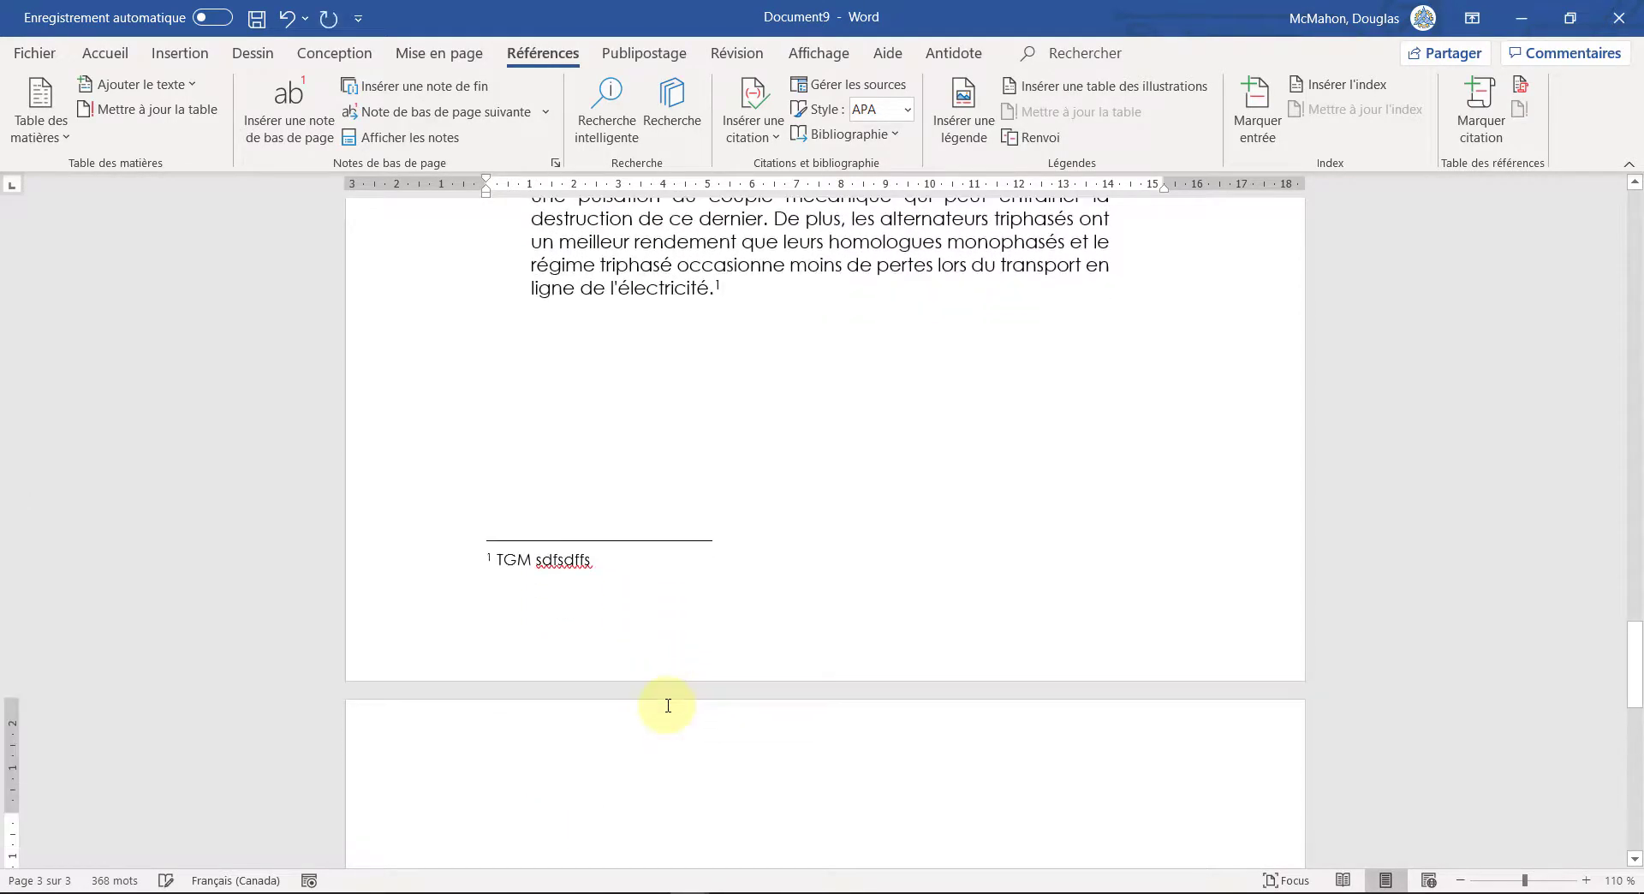
scroll(742, 675, "down", 5)
scroll(742, 675, "down", 1)
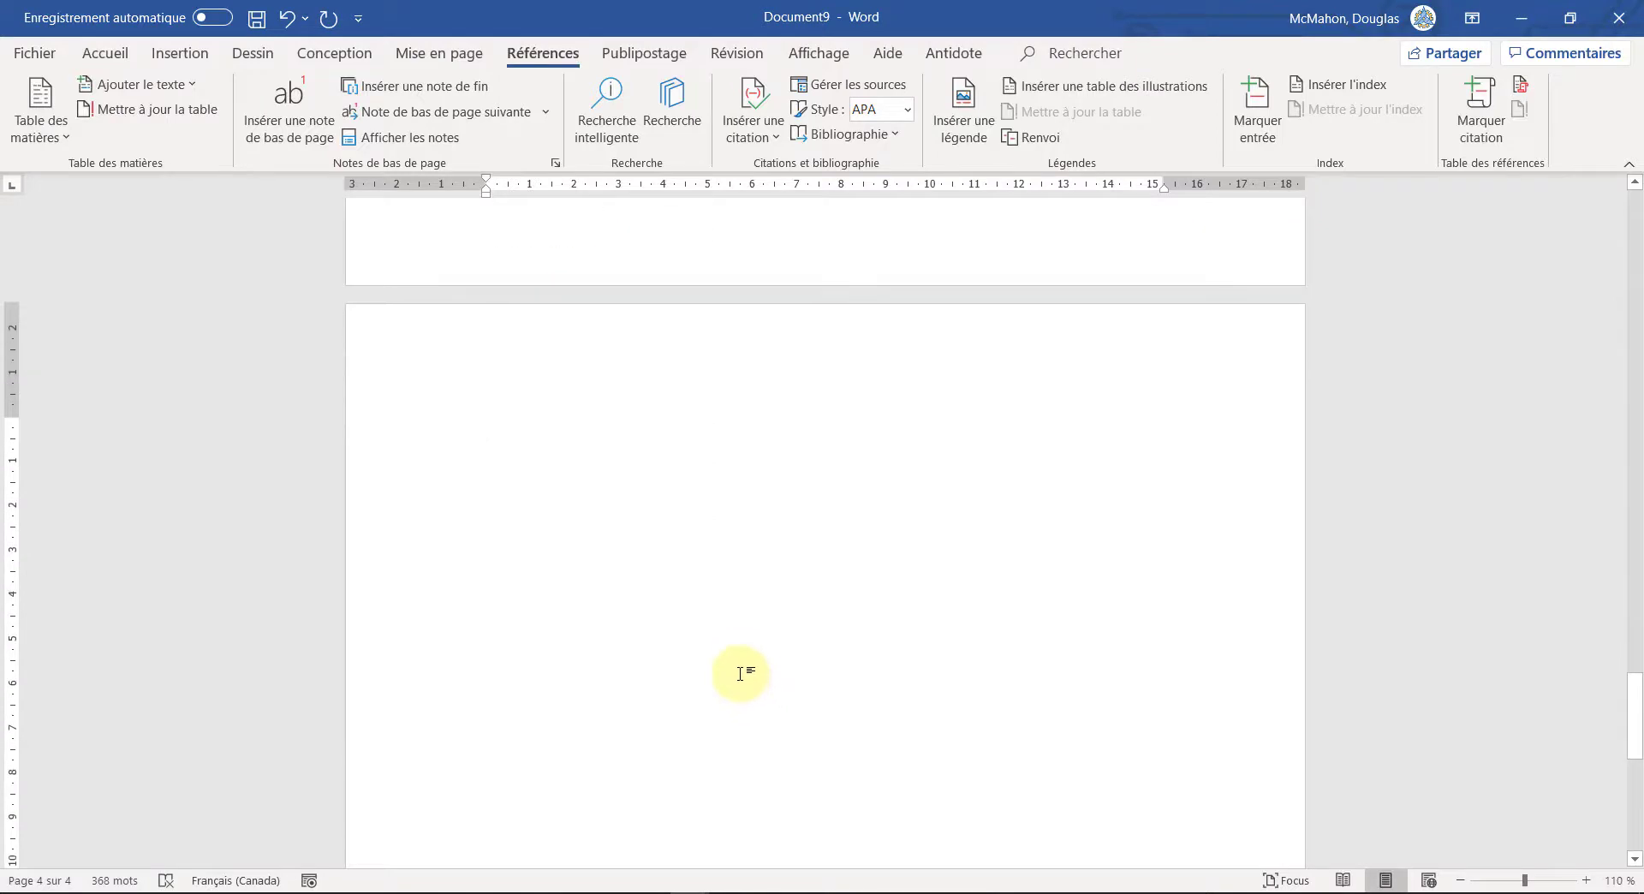
Step: Paste the "Tableaux de distribution monophasés EQ3" image on the new last page and position it near the page's top
key("ctrl+v")
left_click_drag(808, 422, 696, 349)
left_click_drag(1051, 490, 1061, 539)
left_click(1070, 589)
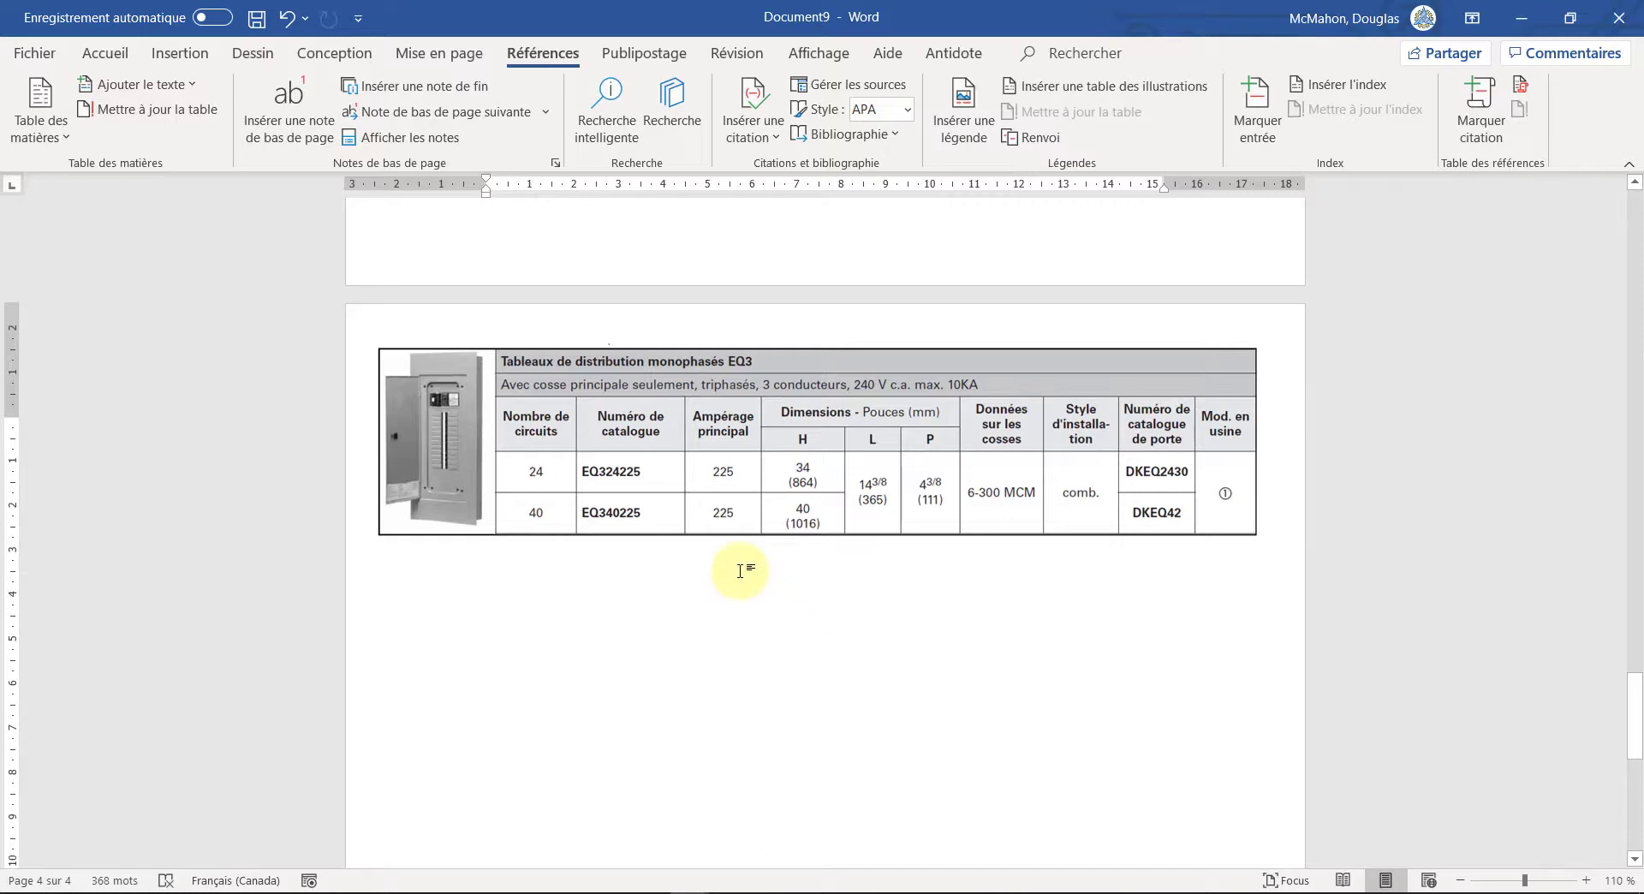
Step: Add blank paragraphs on the last page, move the EQ3 image up to the page's top edge, and place the cursor below it
key("Return")
key("Return")
key("Return")
key("Return")
key("Return")
key("Return")
left_click_drag(755, 671, 775, 375)
left_click(579, 593)
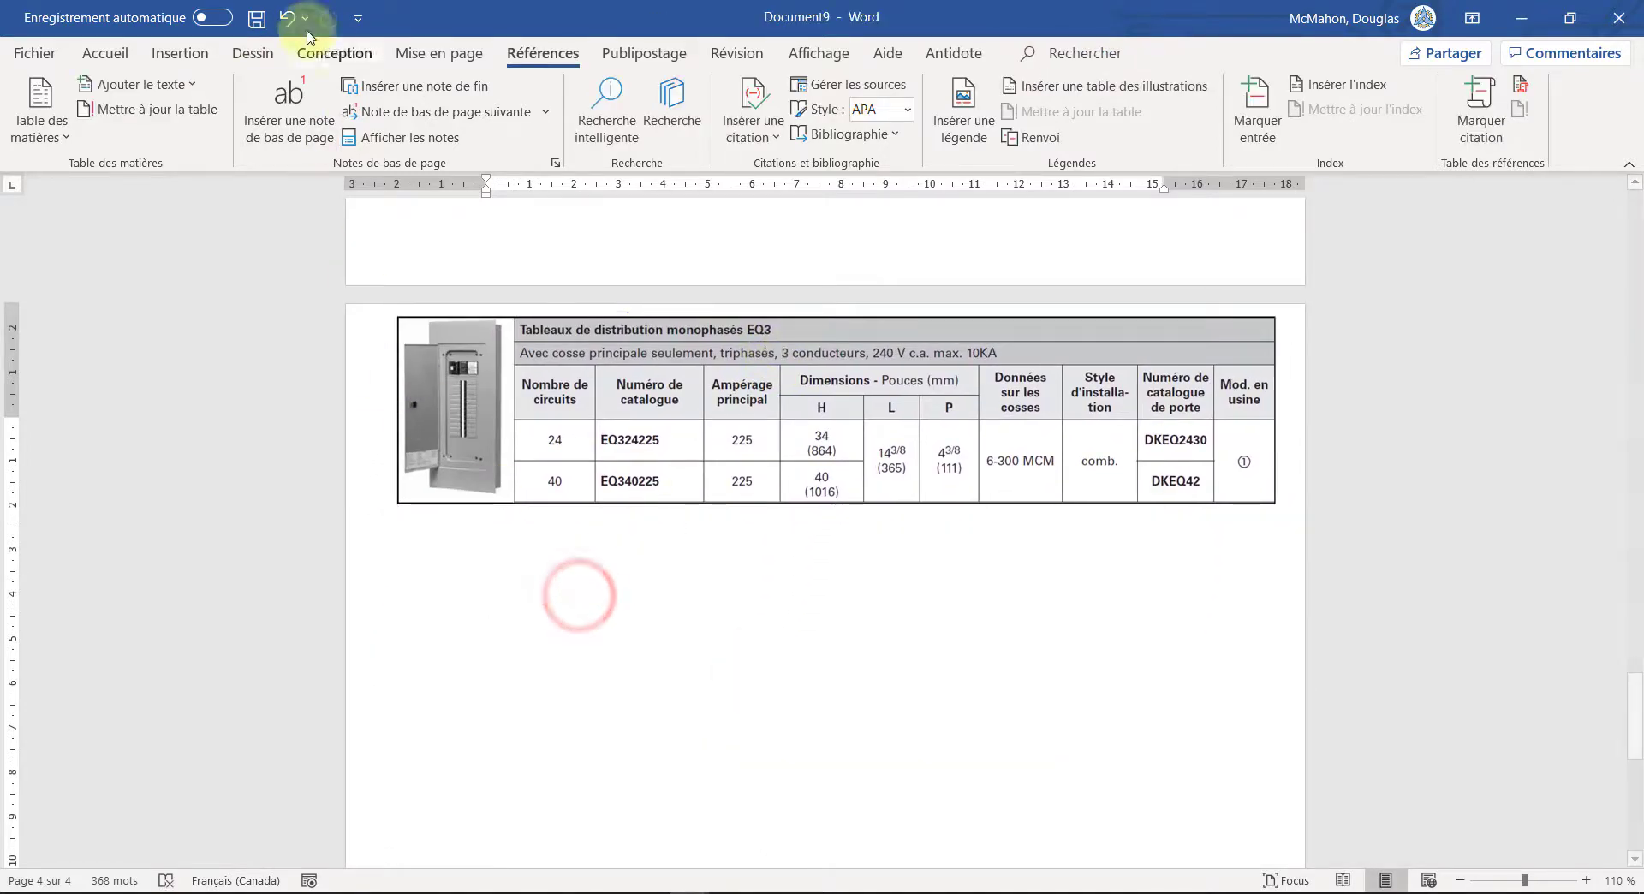
Step: Insert a table with 10 columns and 5 rows below the EQ3 image
left_click(203, 57)
left_click(176, 137)
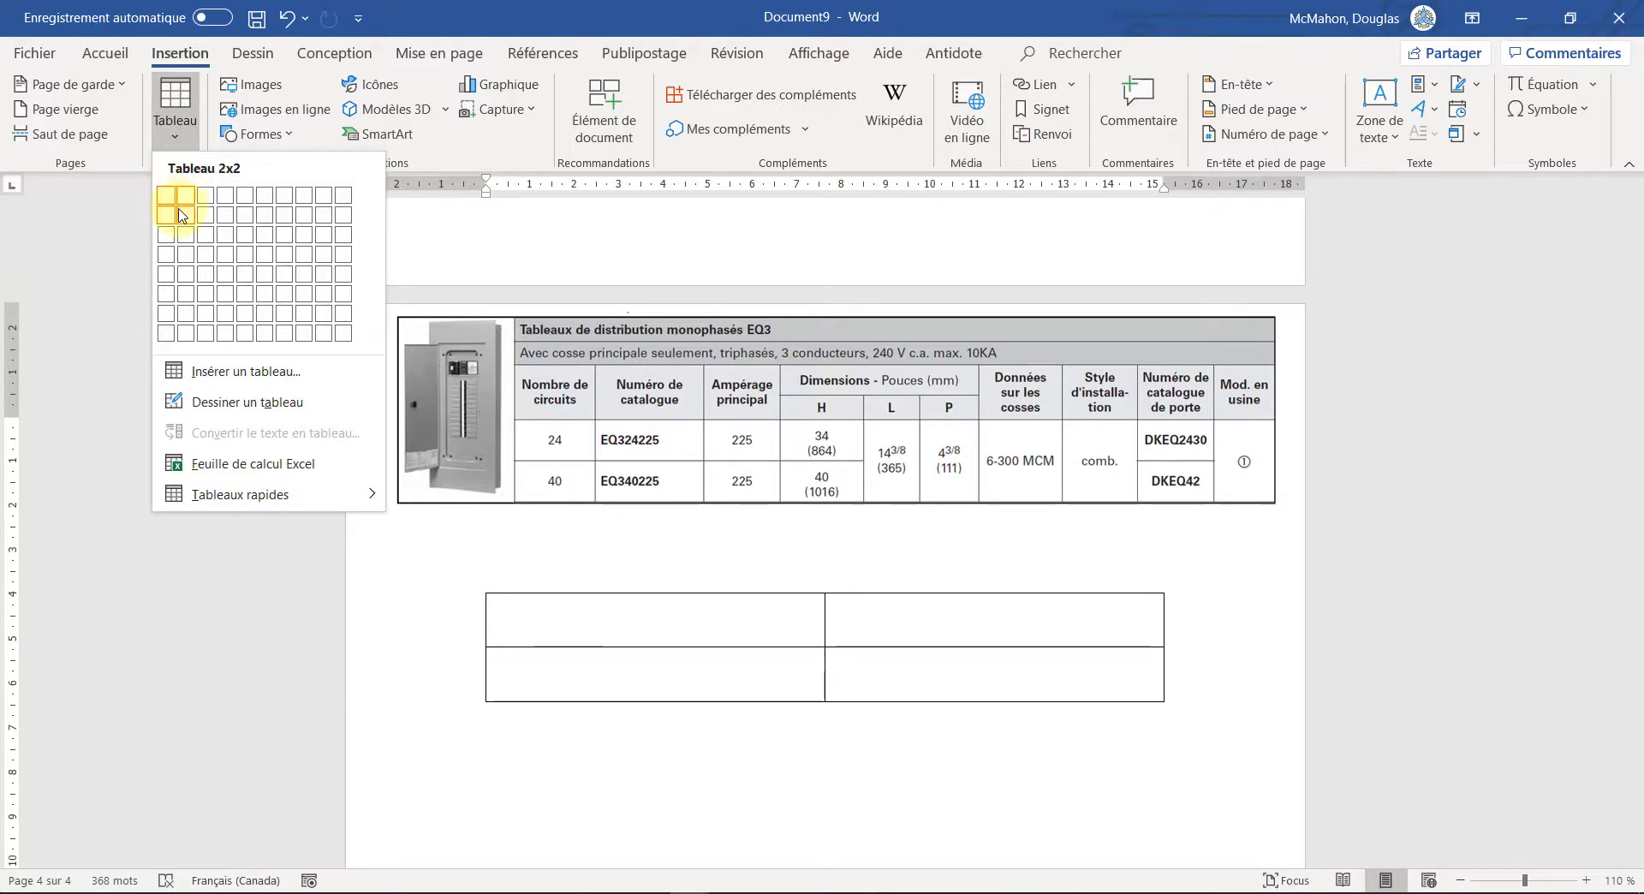
key("Escape")
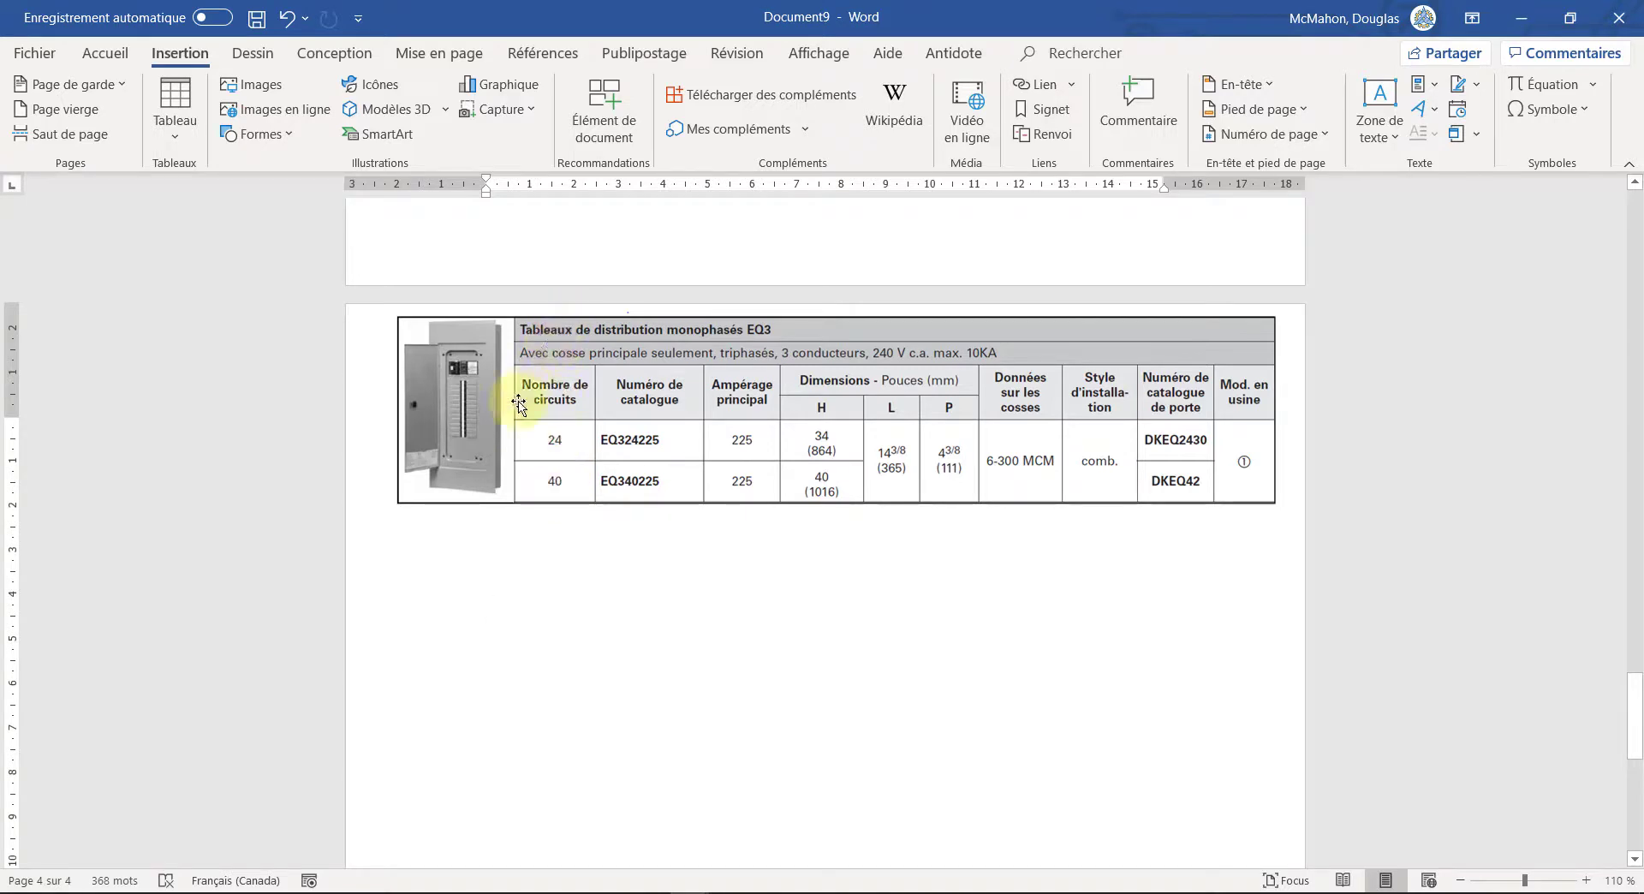
left_click(176, 115)
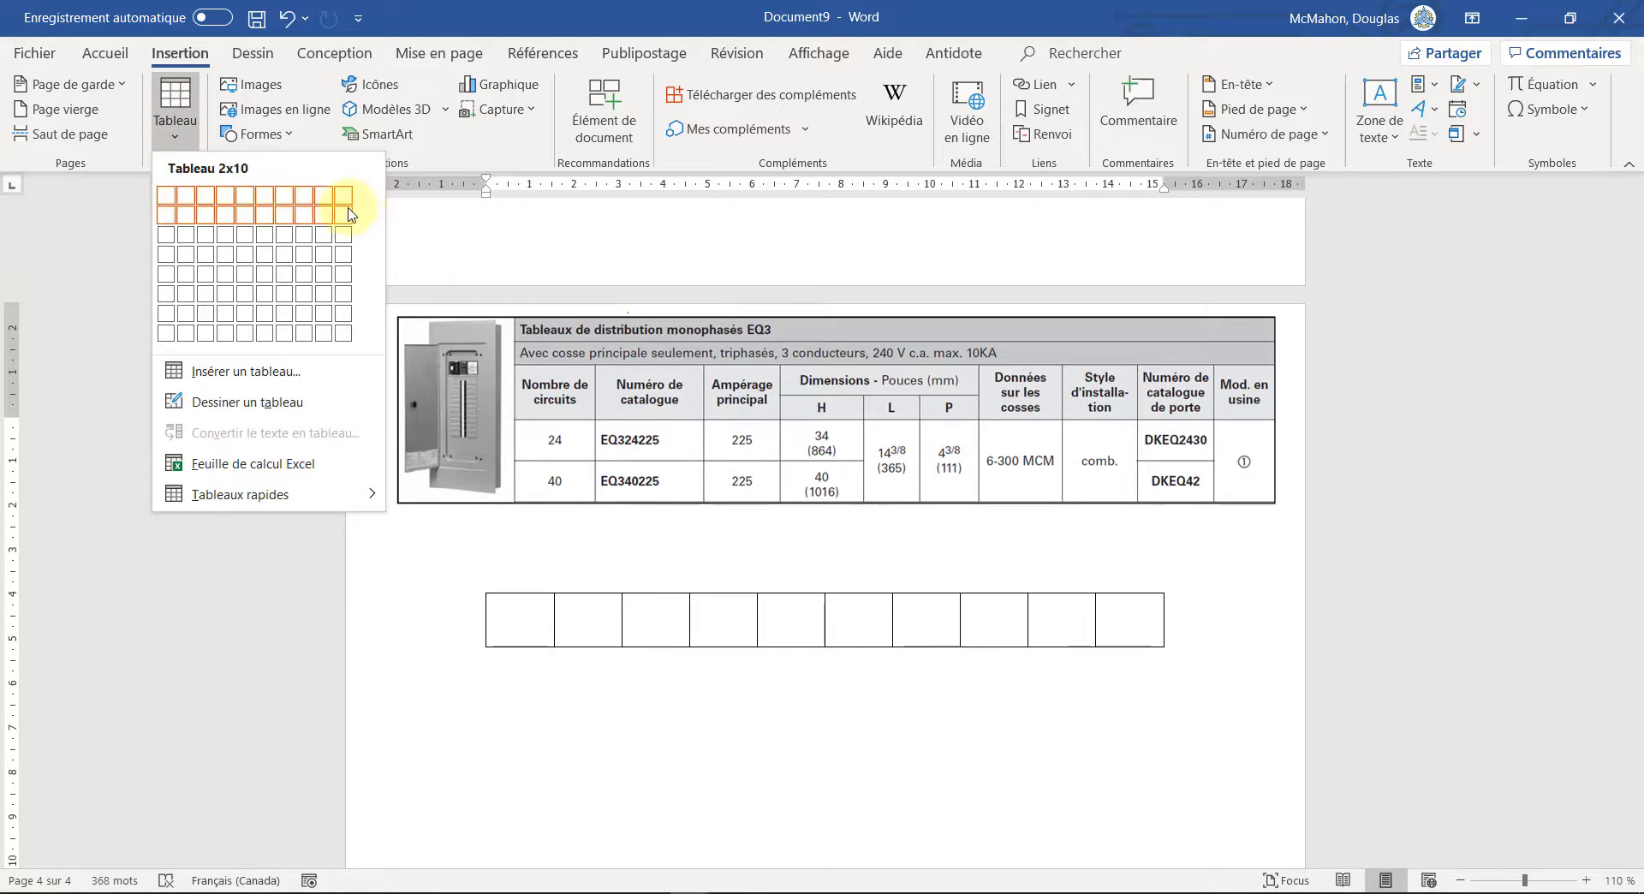
left_click(343, 275)
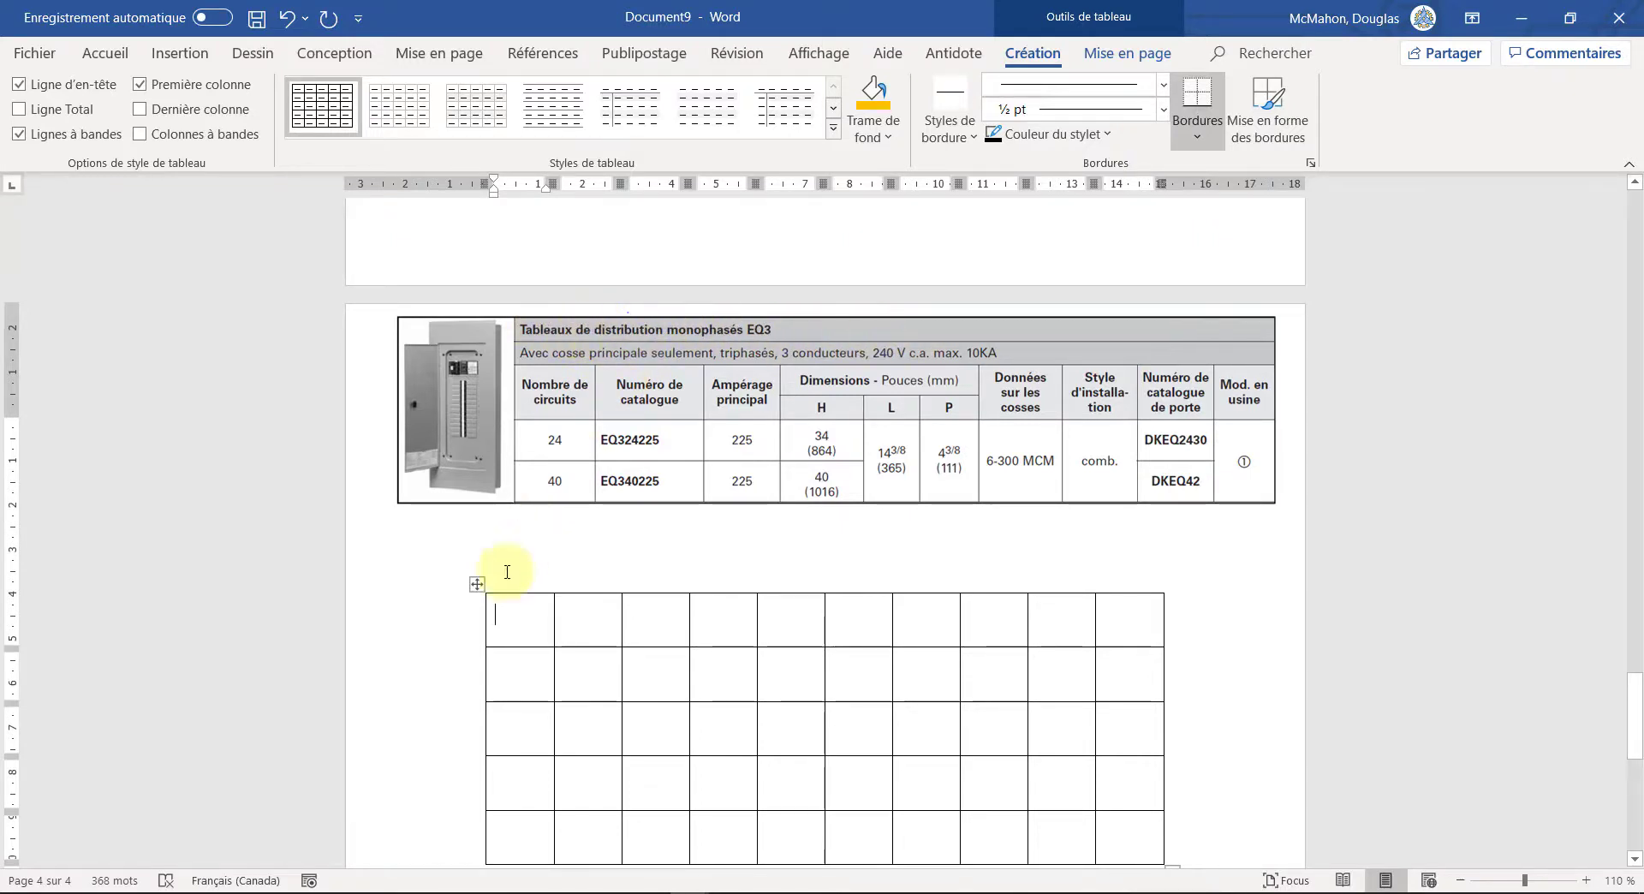
Step: Merge all cells of the table's first row and enter "Tableaux de distributions" in the merged cell
left_click_drag(525, 623, 1108, 616)
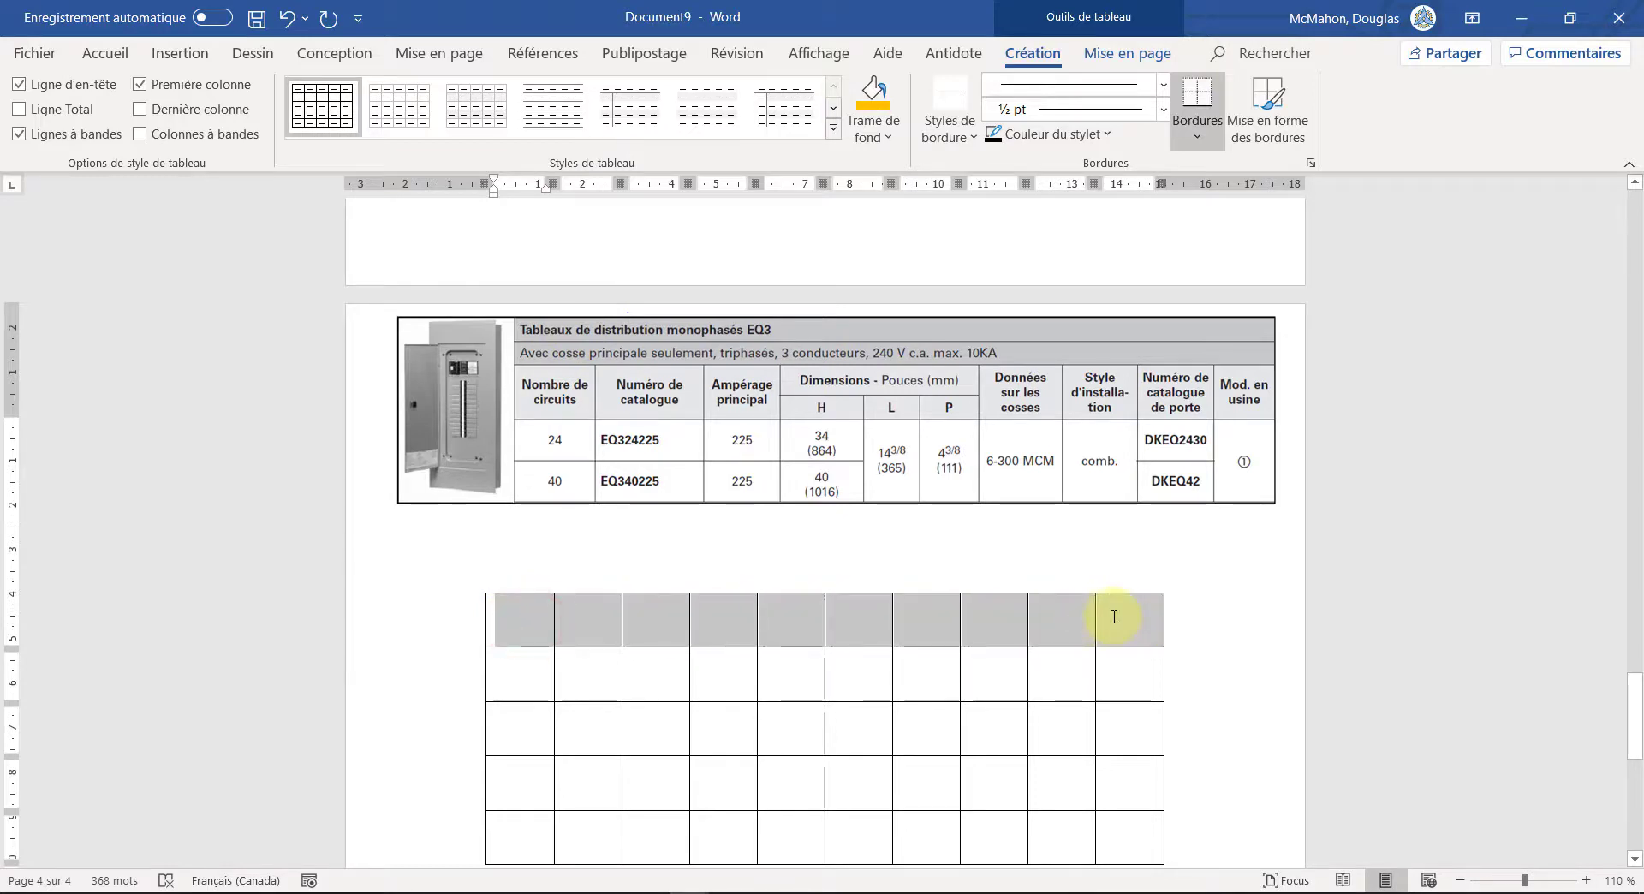
right_click(1031, 622)
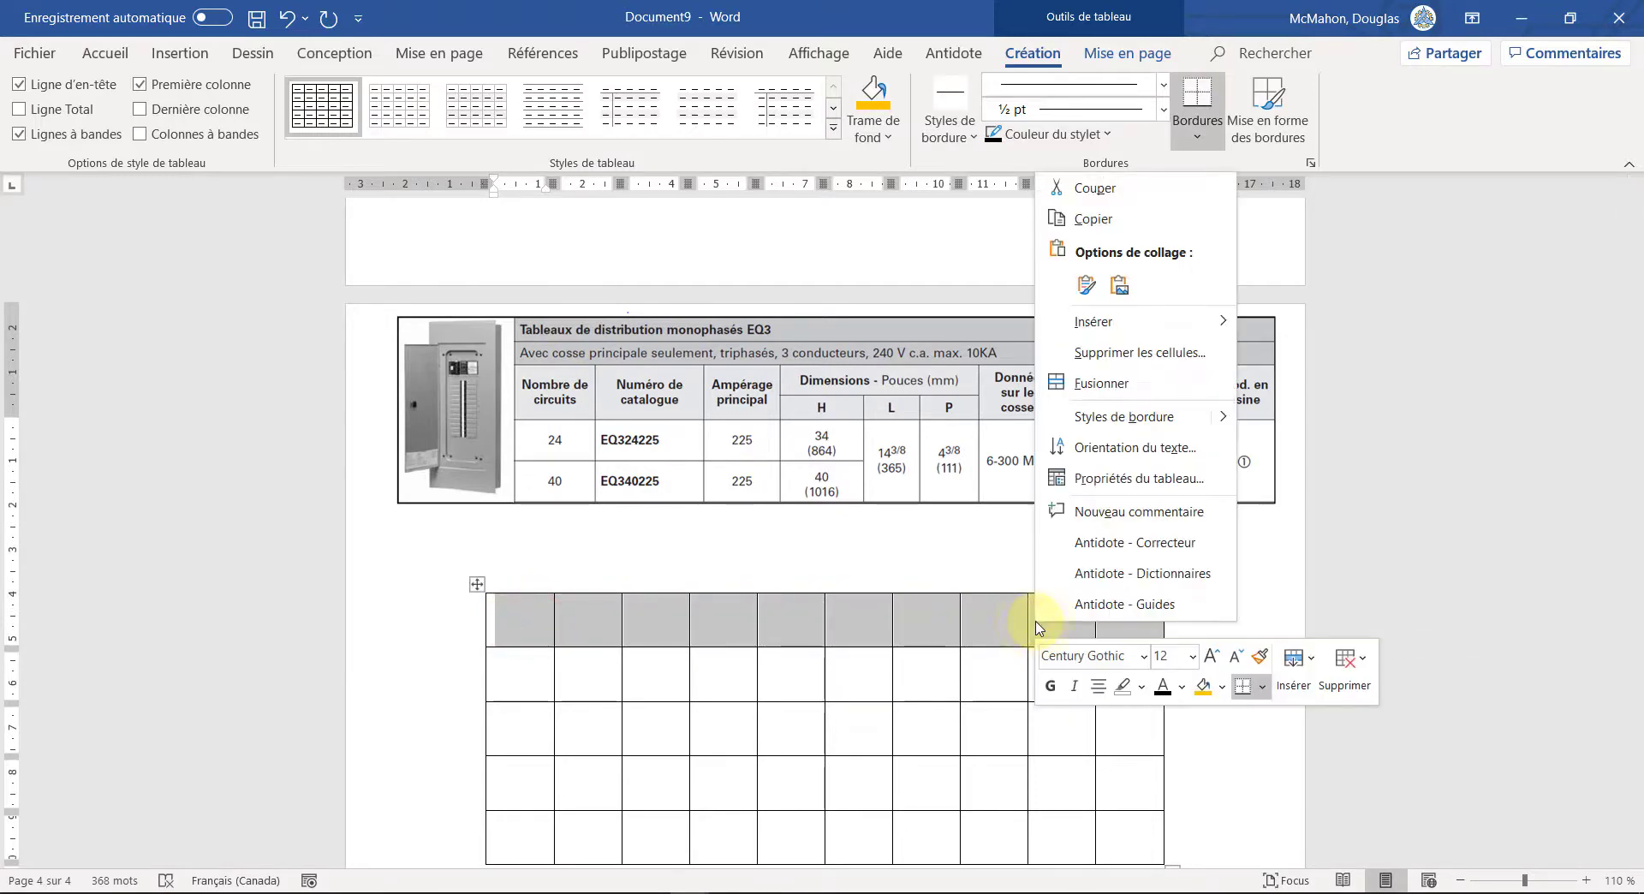
left_click(1101, 382)
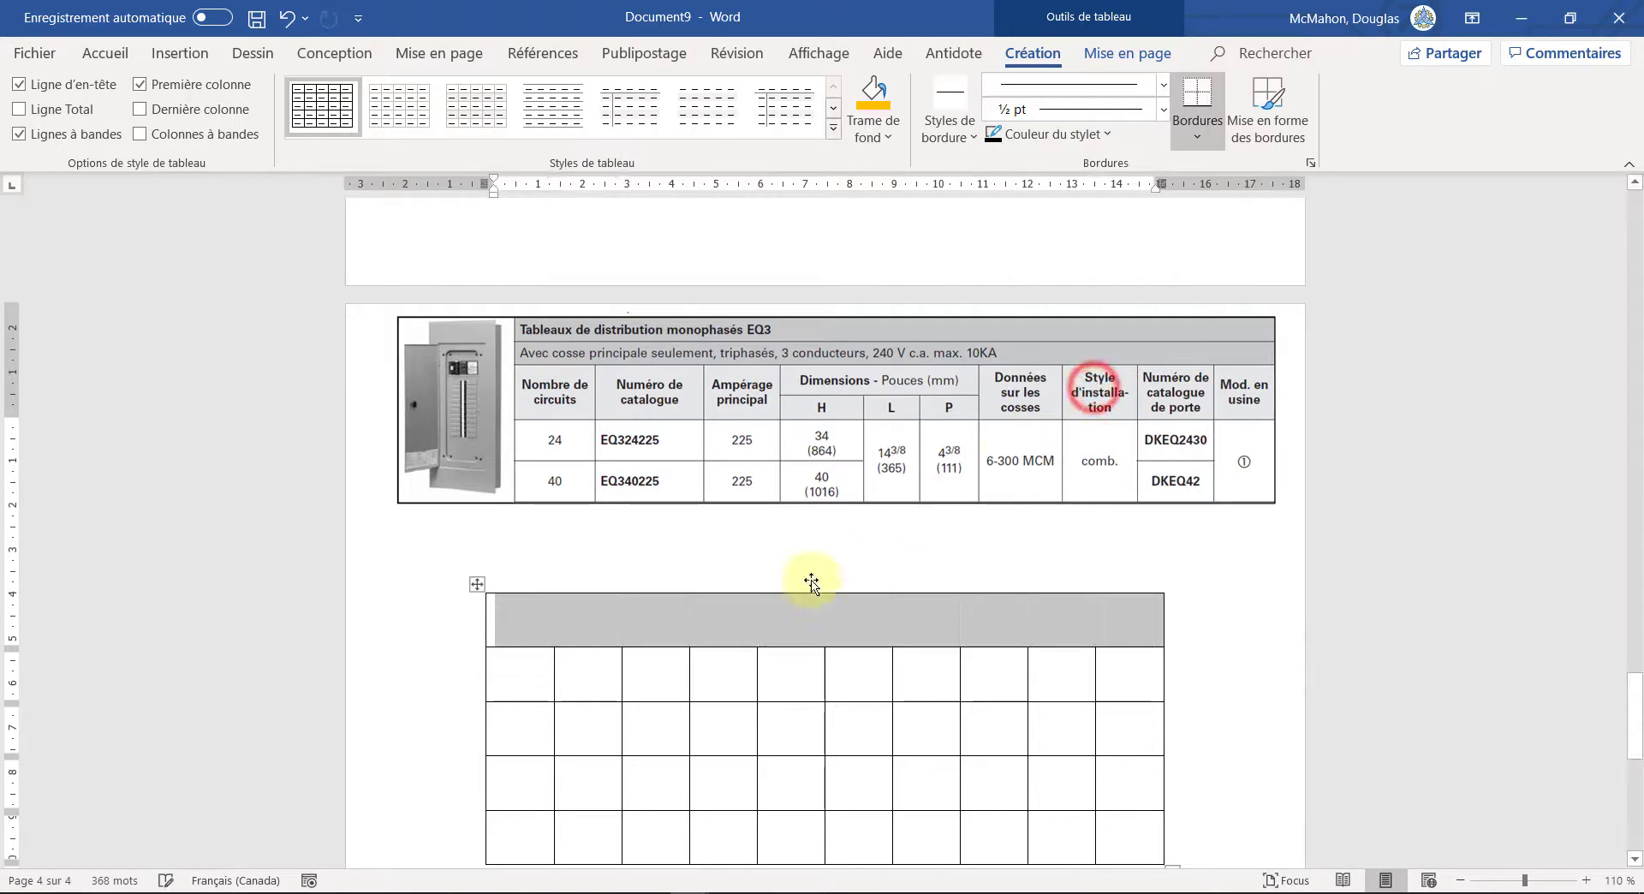
left_click(699, 613)
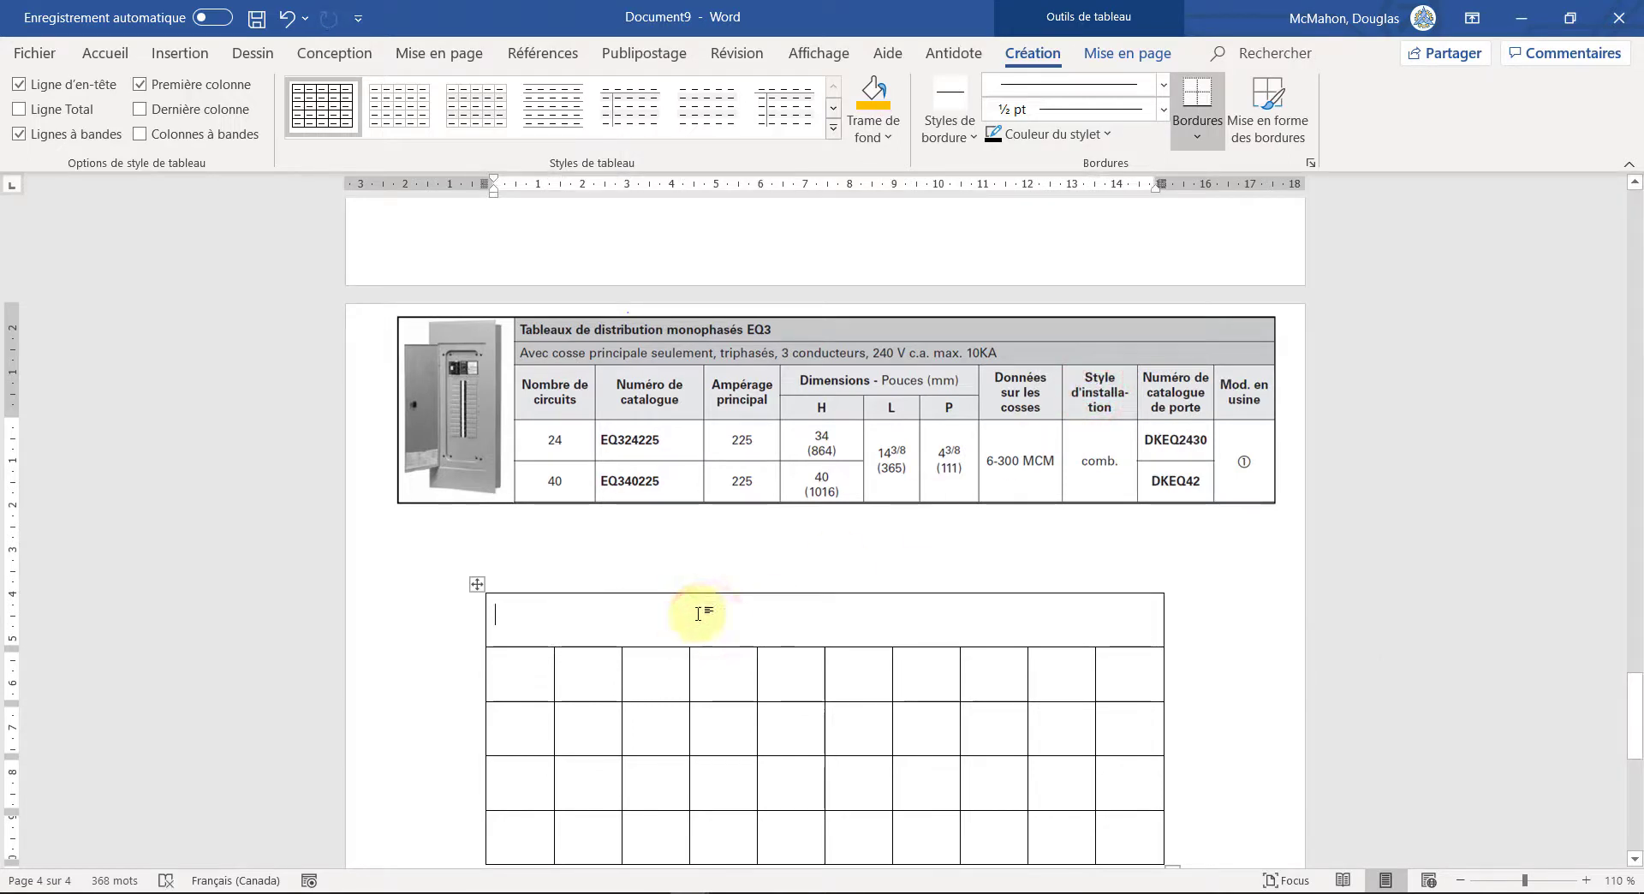
type("Tableaux de distributions")
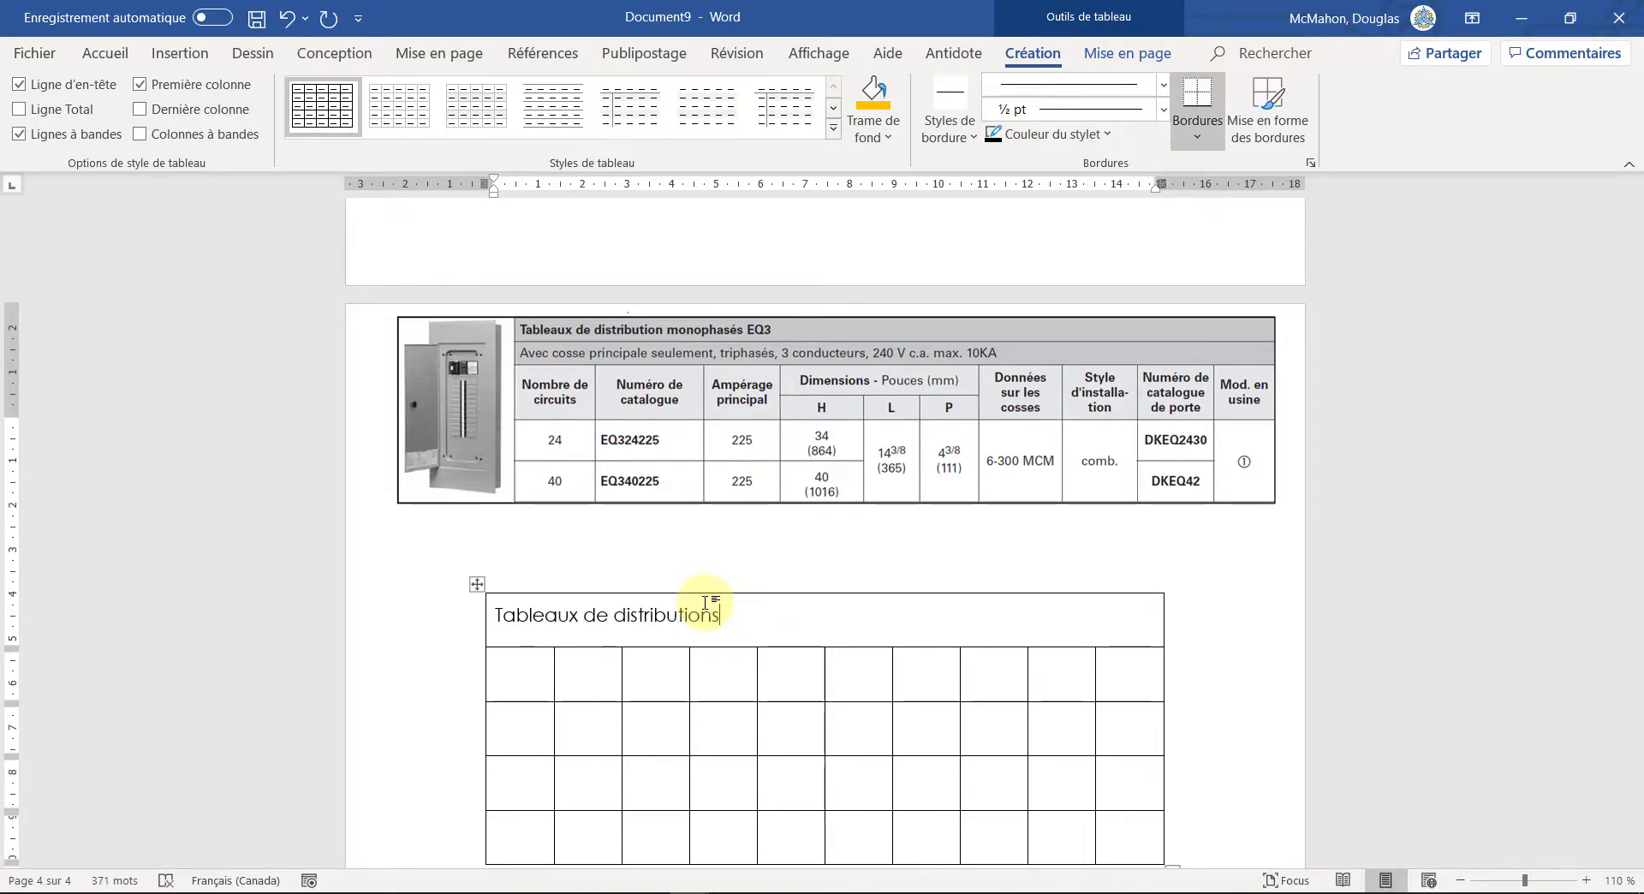
Step: Merge all cells of the table's second row and enter "Avec cosse" in the merged cell
left_click_drag(509, 676, 1113, 673)
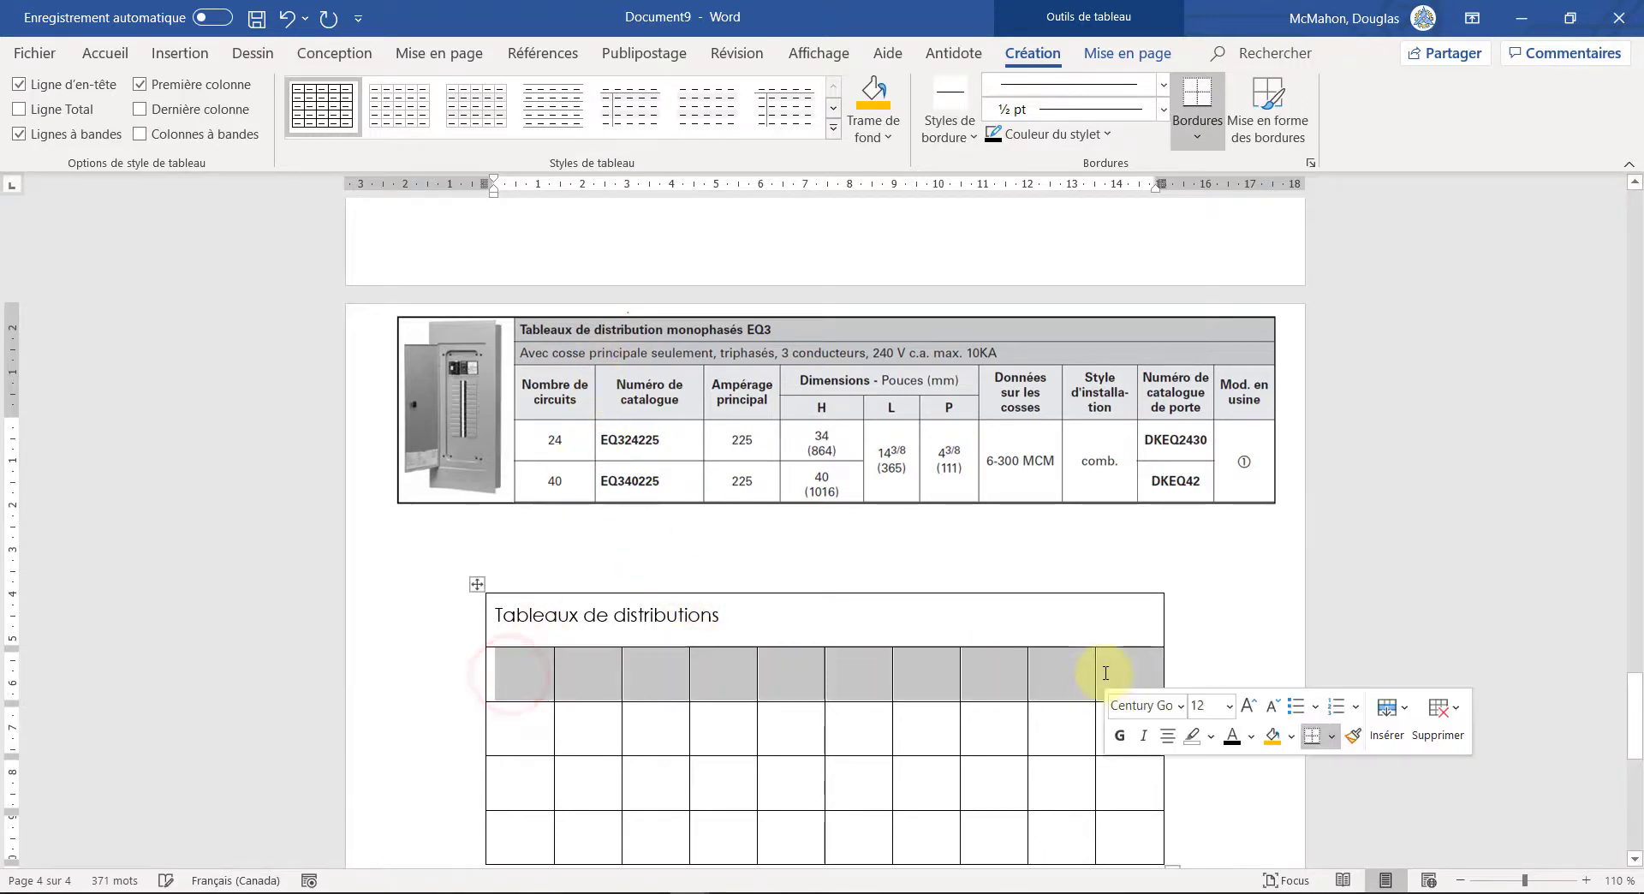
right_click(1053, 680)
left_click(1113, 438)
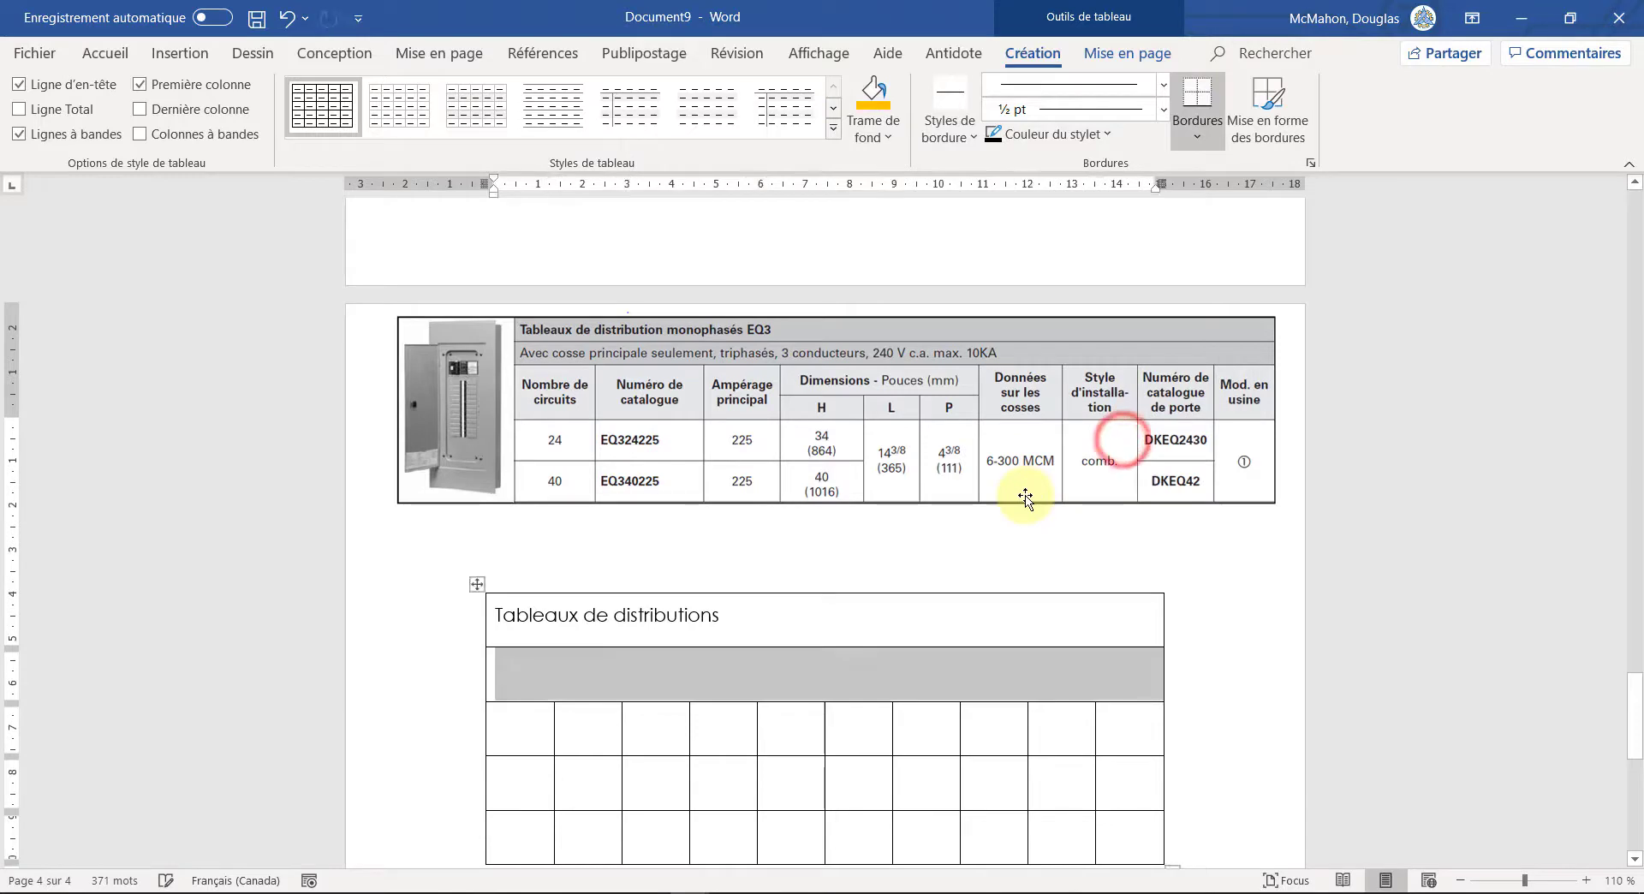
type("Avec cosse")
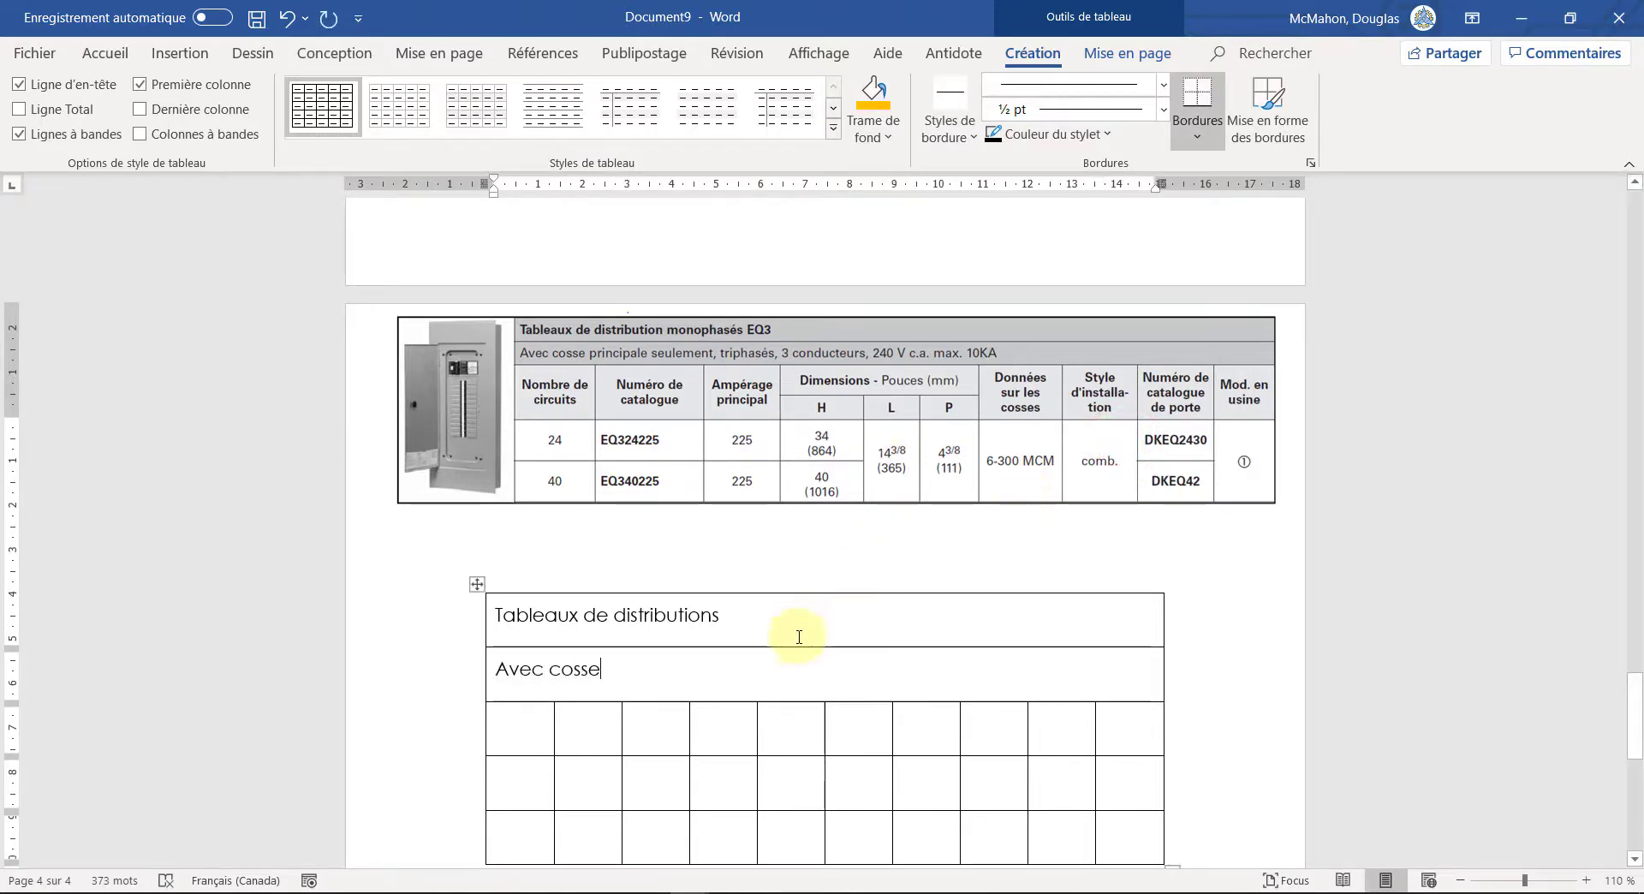
Step: Enter the header "Nombre de circuits" in the first cell of the table's third row
left_click(776, 714)
scroll(736, 680, "down", 1)
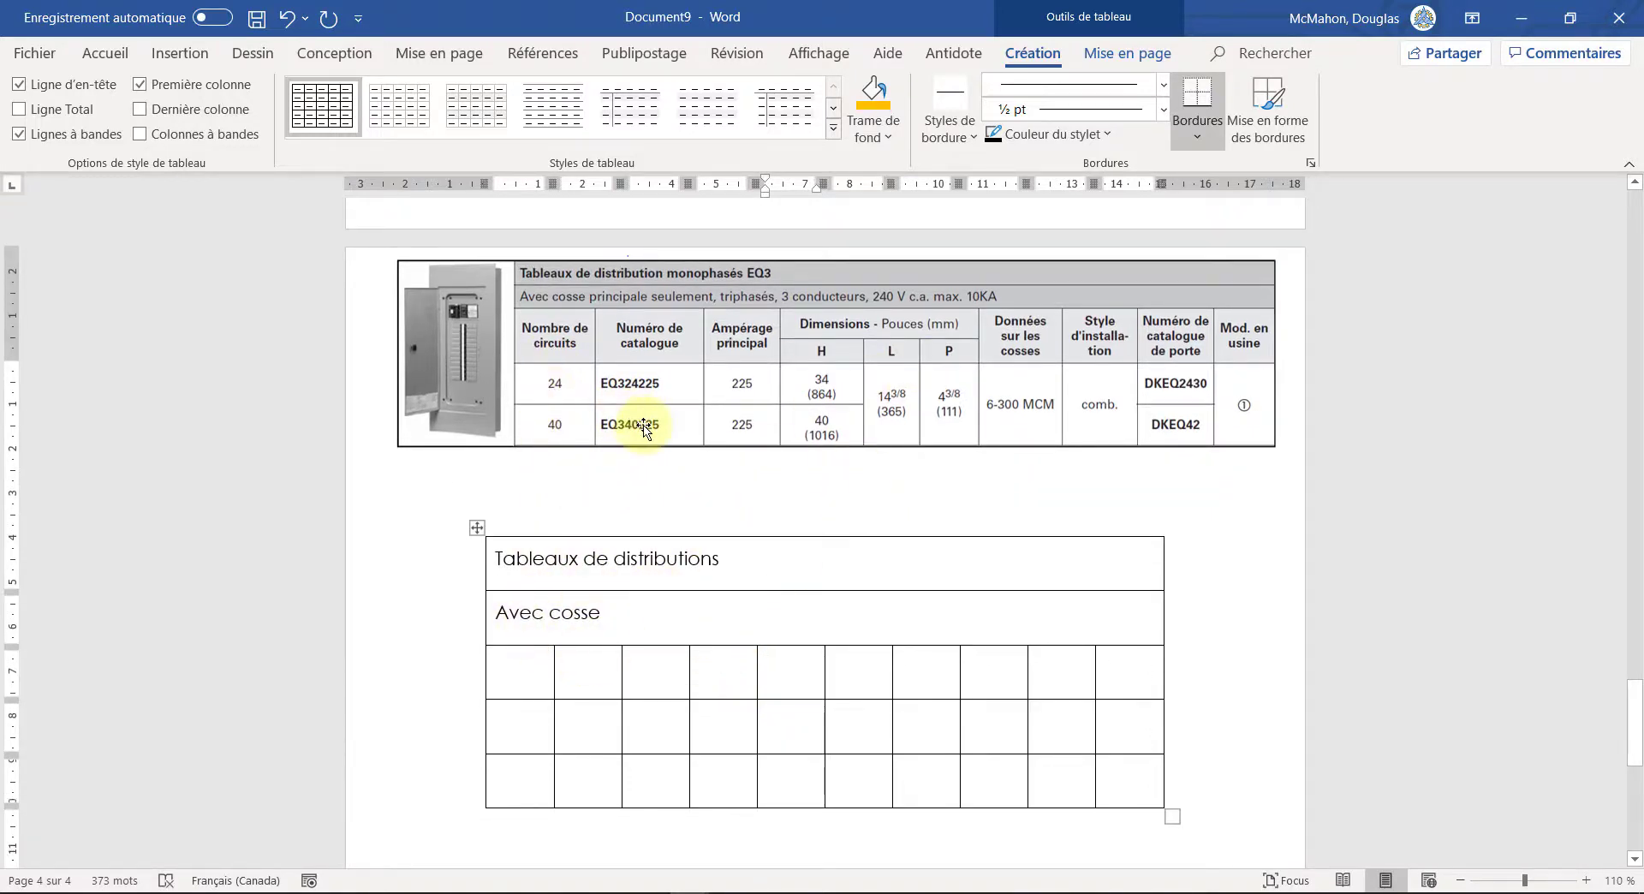
left_click(521, 678)
type("Nombre")
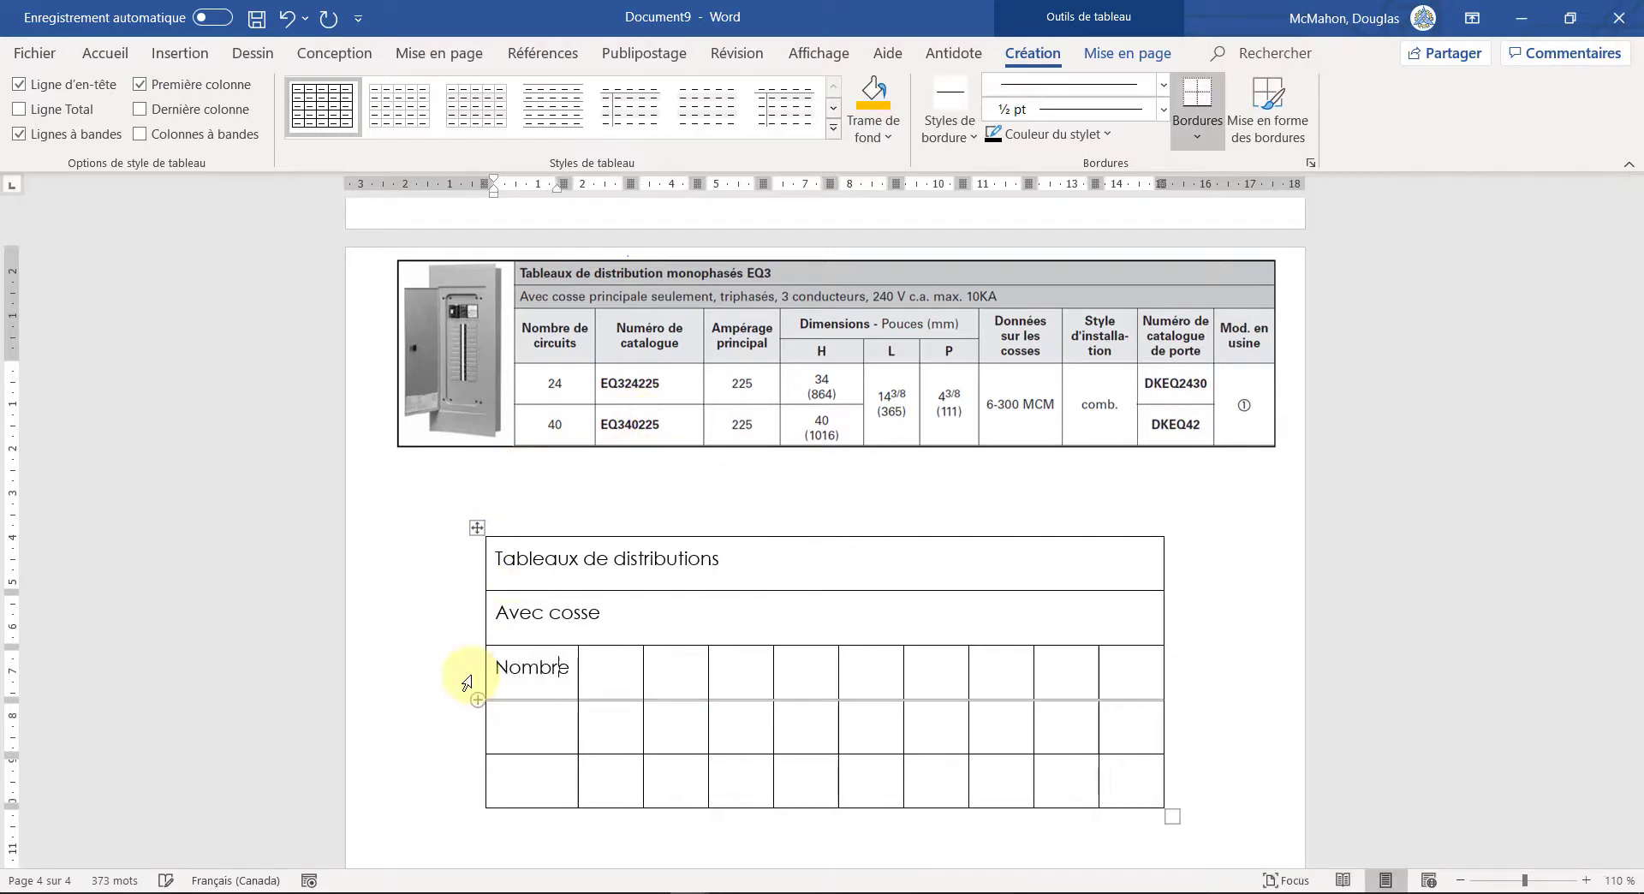
type(" de circruits")
key("BackSpace")
key("BackSpace")
key("BackSpace")
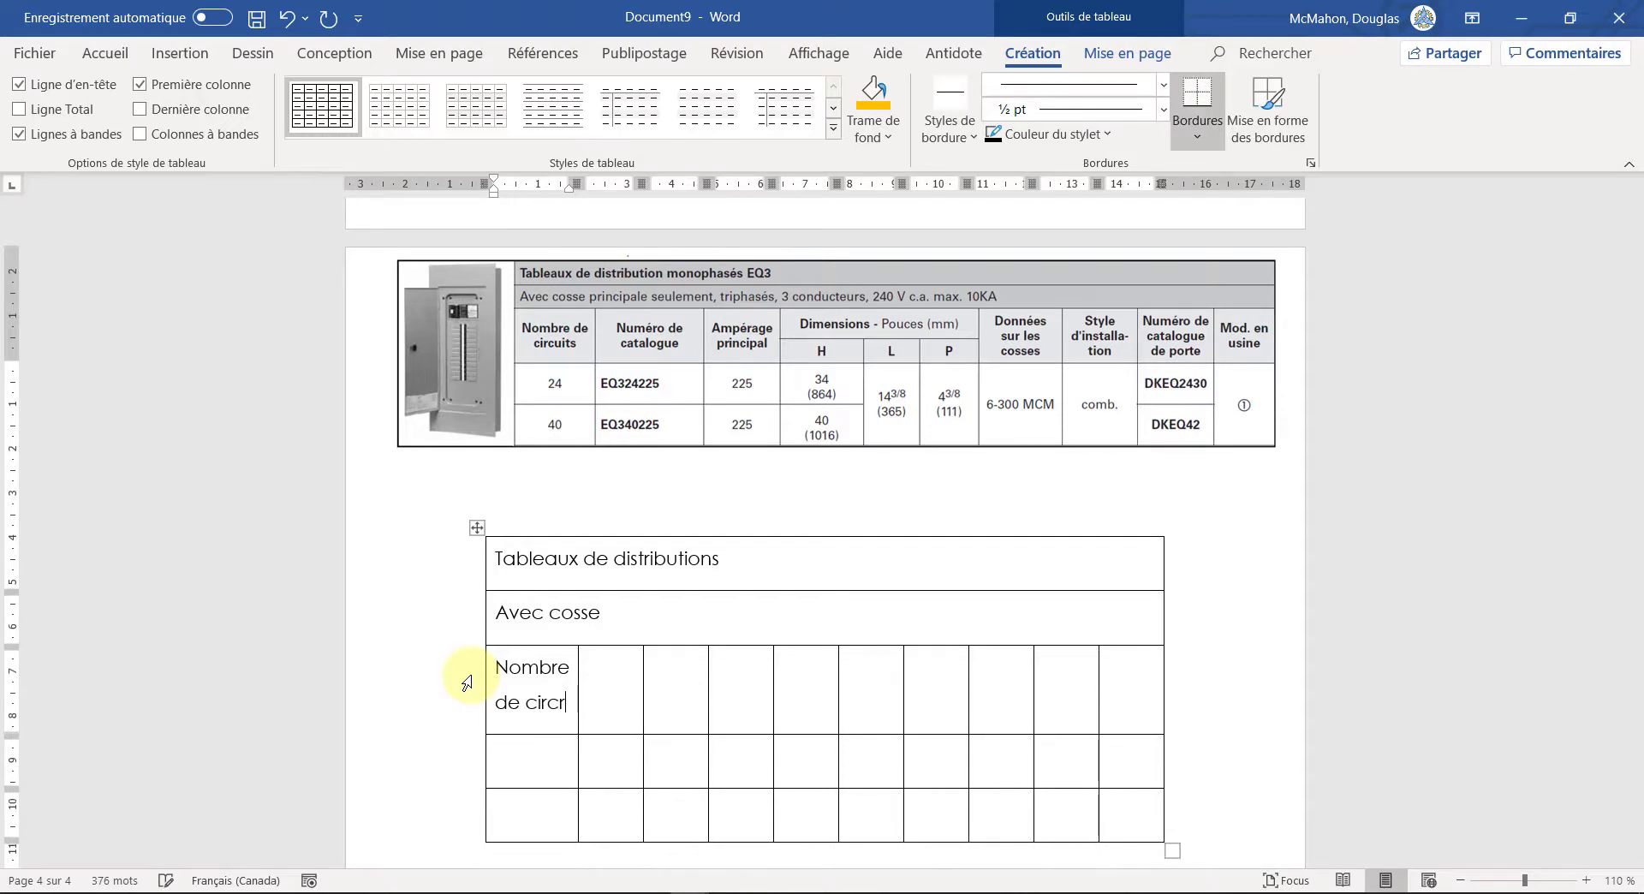
key("BackSpace")
type("uits")
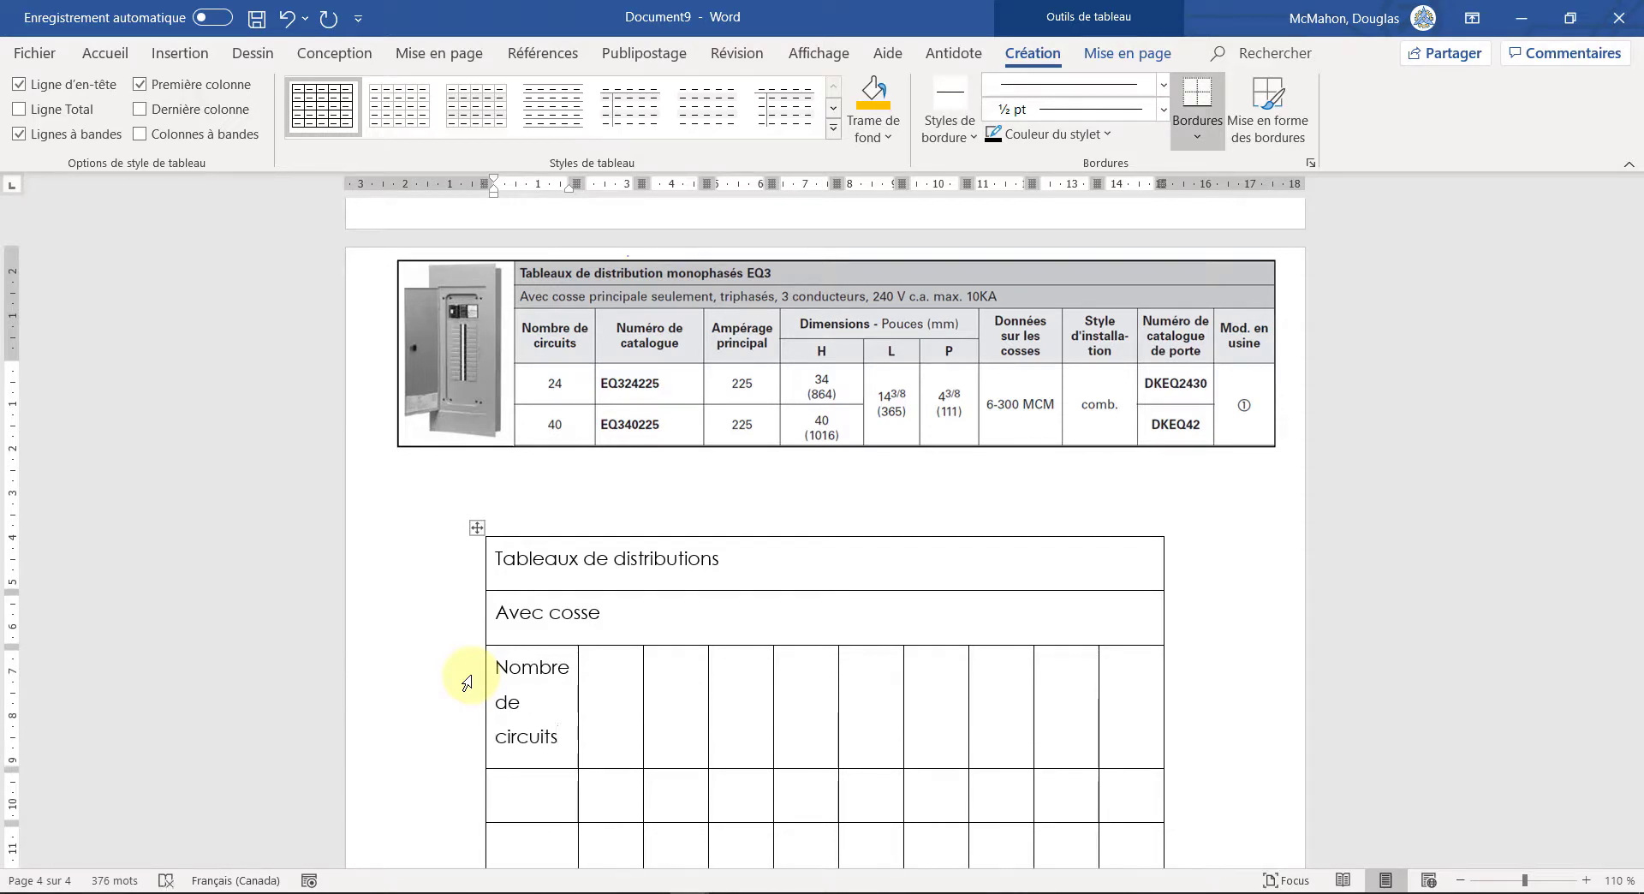
Step: Enter the headers "Numéro de catalogue" and "Ampérage principal" in the second and third cells of the header row
type("Numéro de catalo")
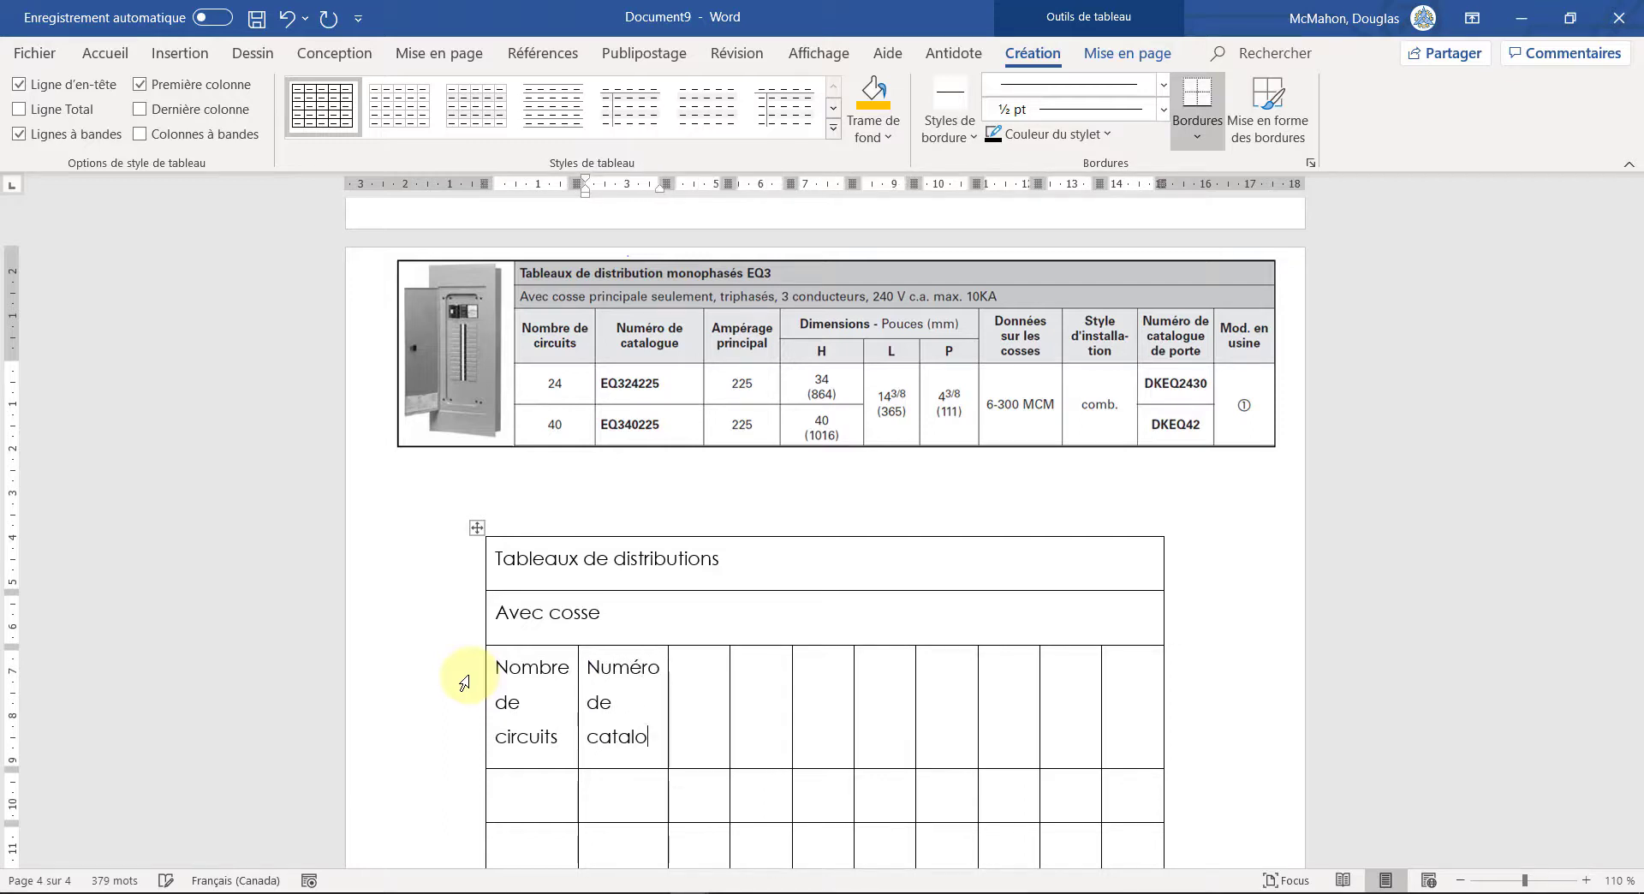
type("gue")
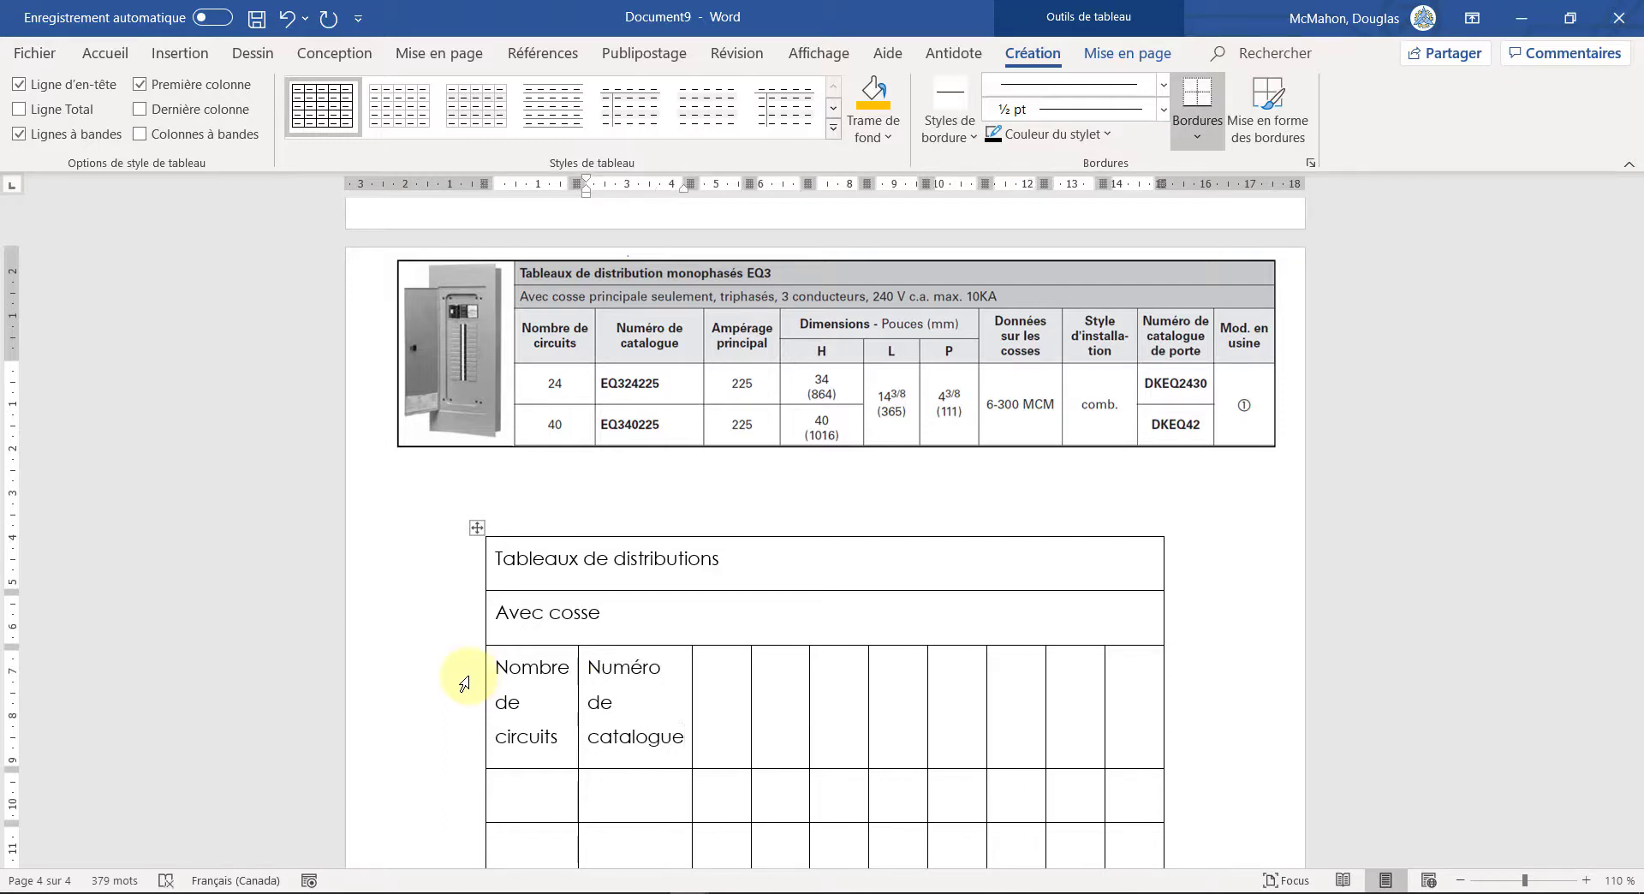
type("Ampérage principal")
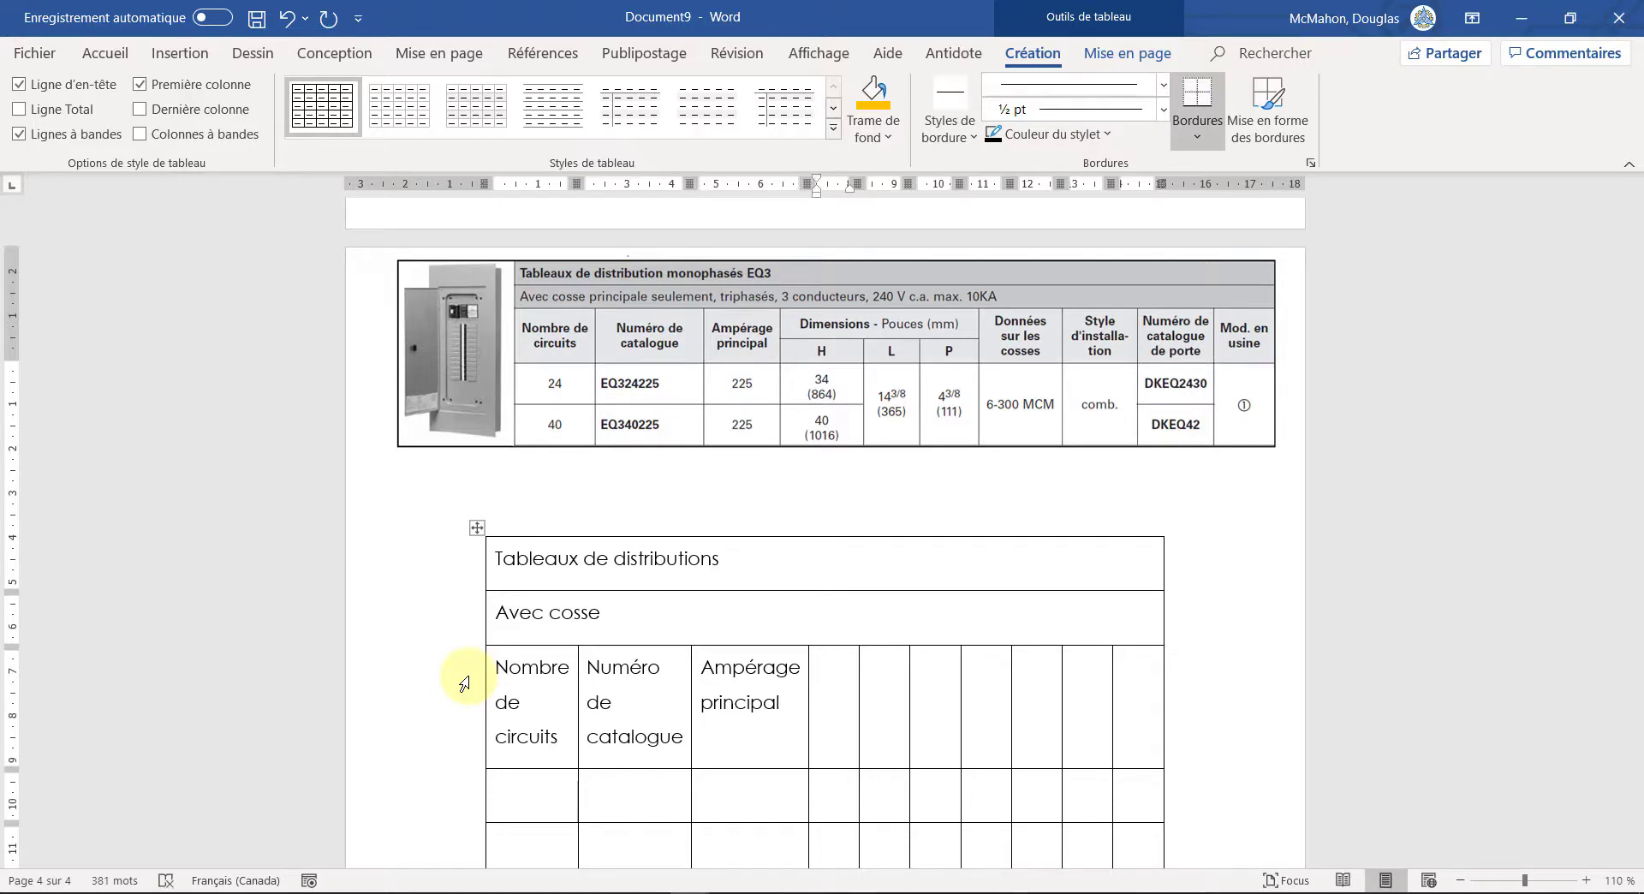
type("Dimen")
key("BackSpace")
key("BackSpace")
key("BackSpace")
key("BackSpace")
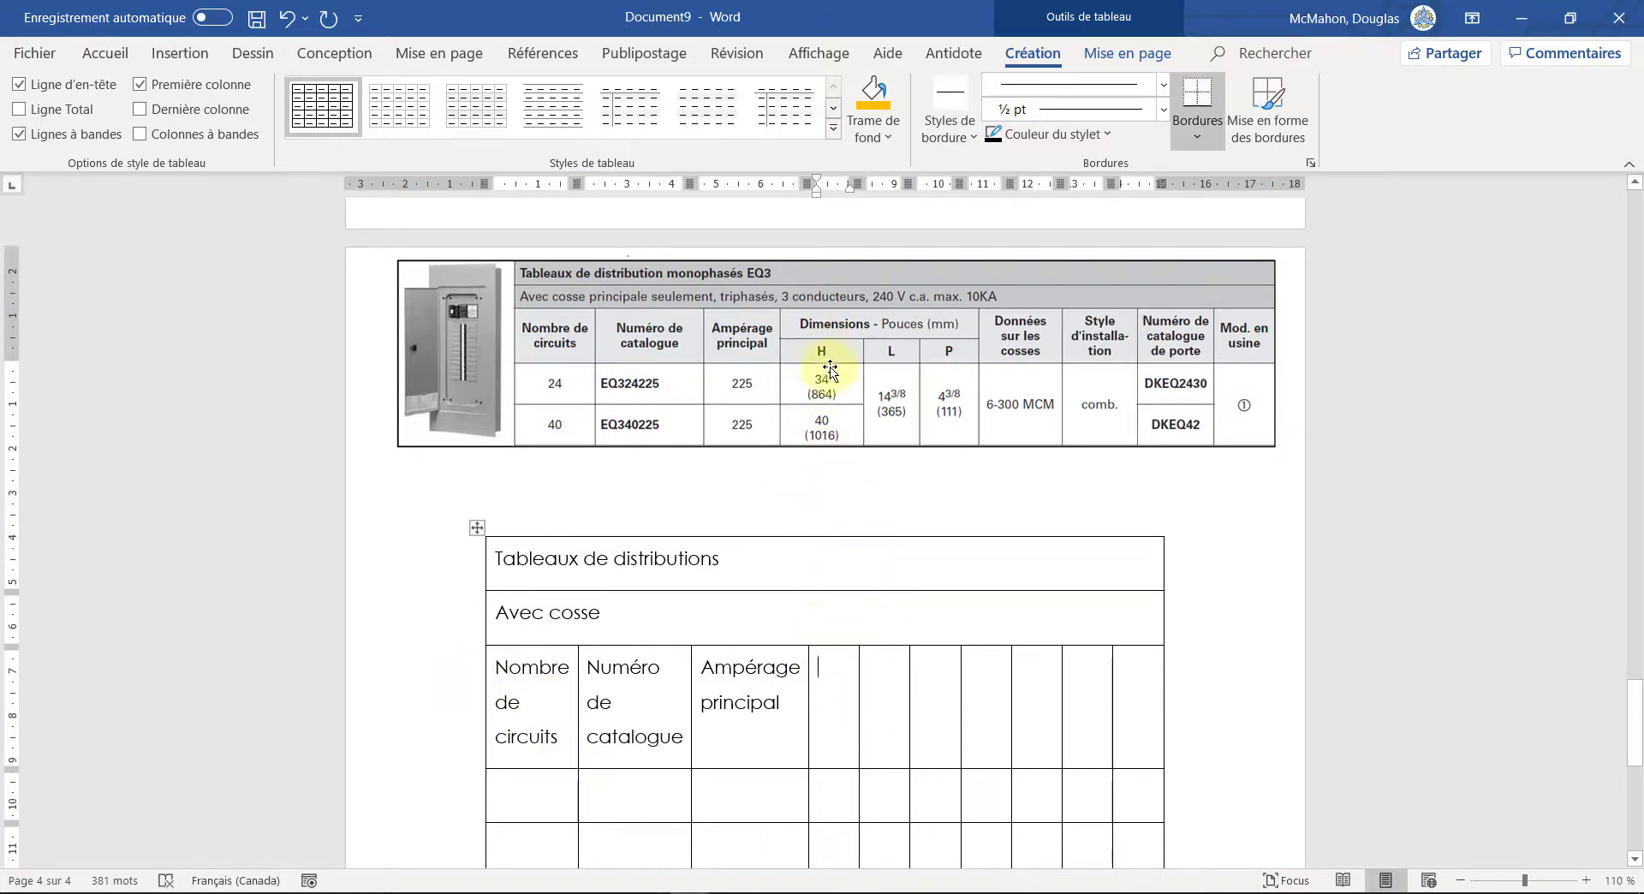
Step: Split the empty header cell after "Ampérage principal" into 1 column and 2 rows
right_click(831, 685)
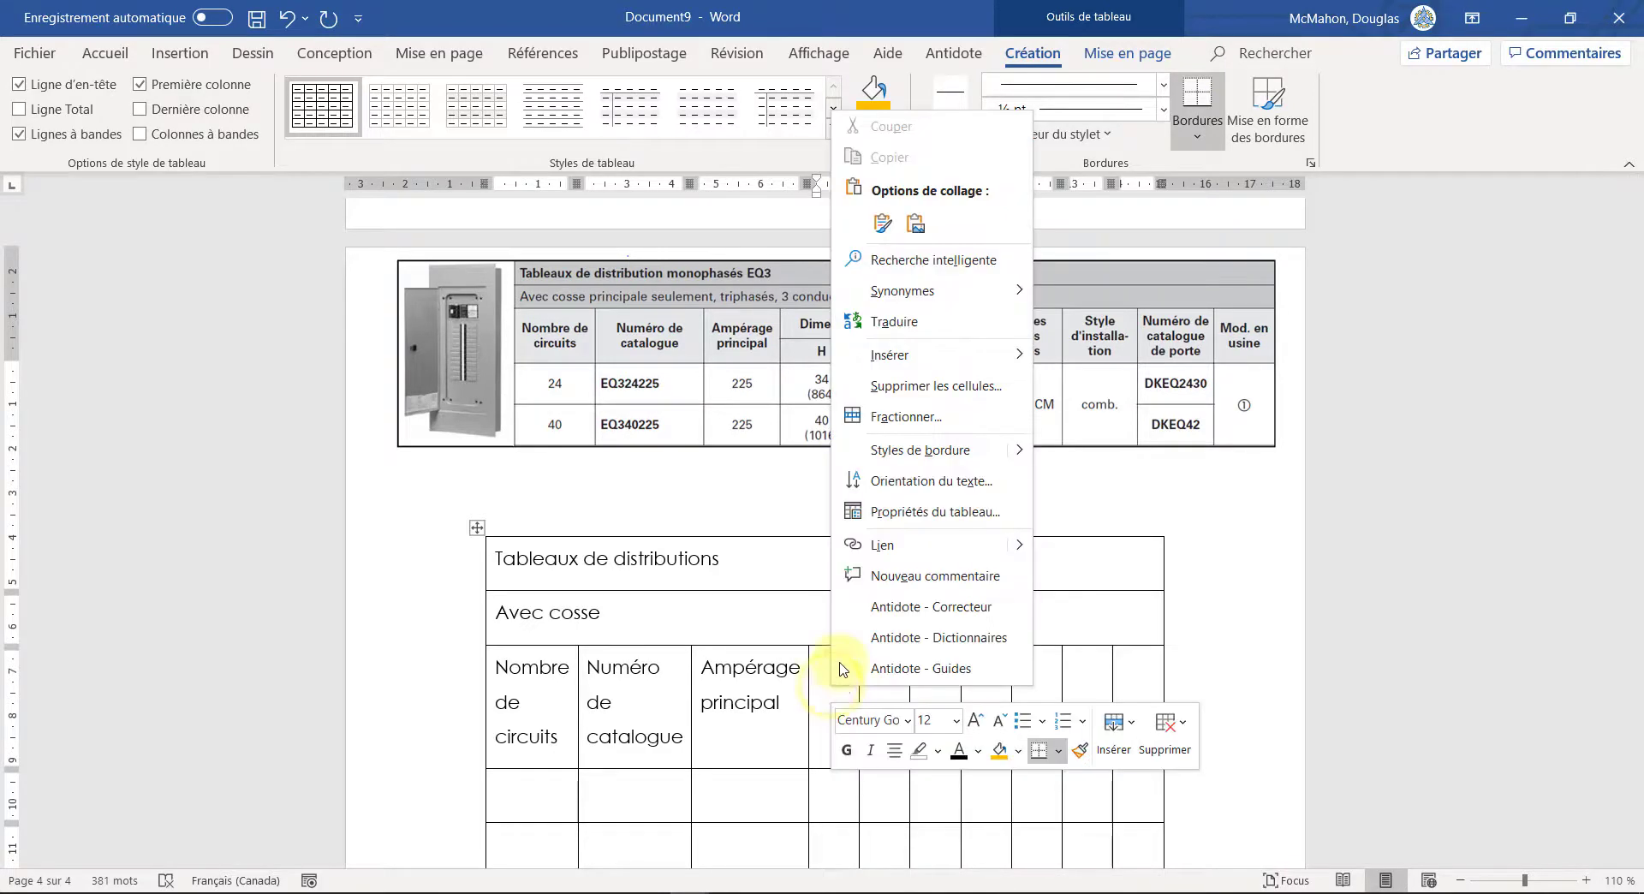
left_click(883, 419)
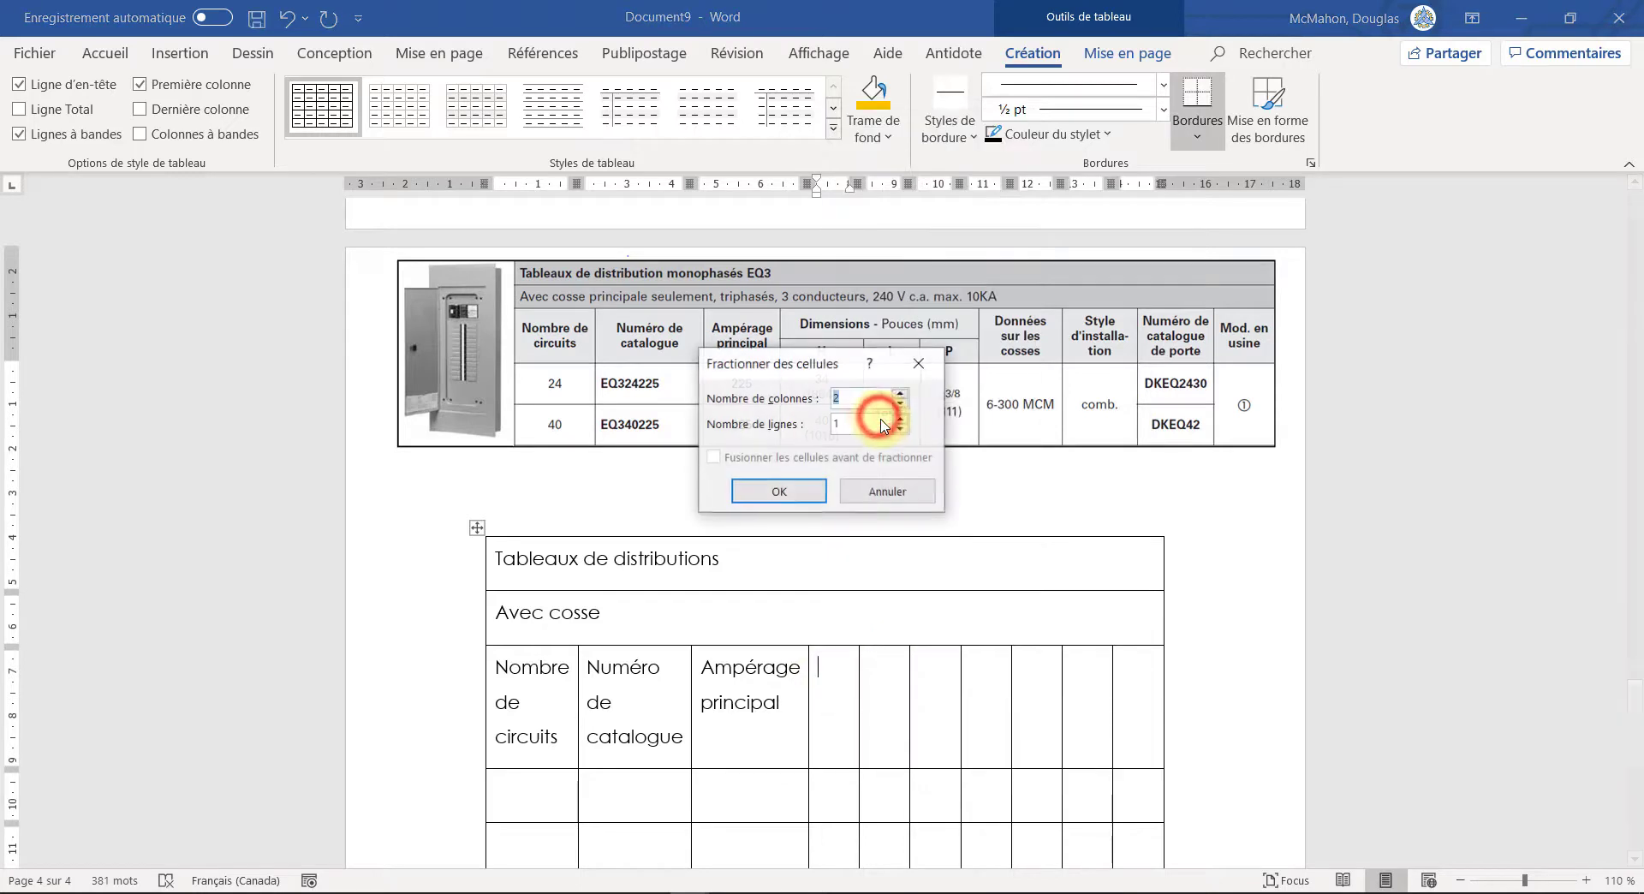
left_click_drag(839, 364, 494, 459)
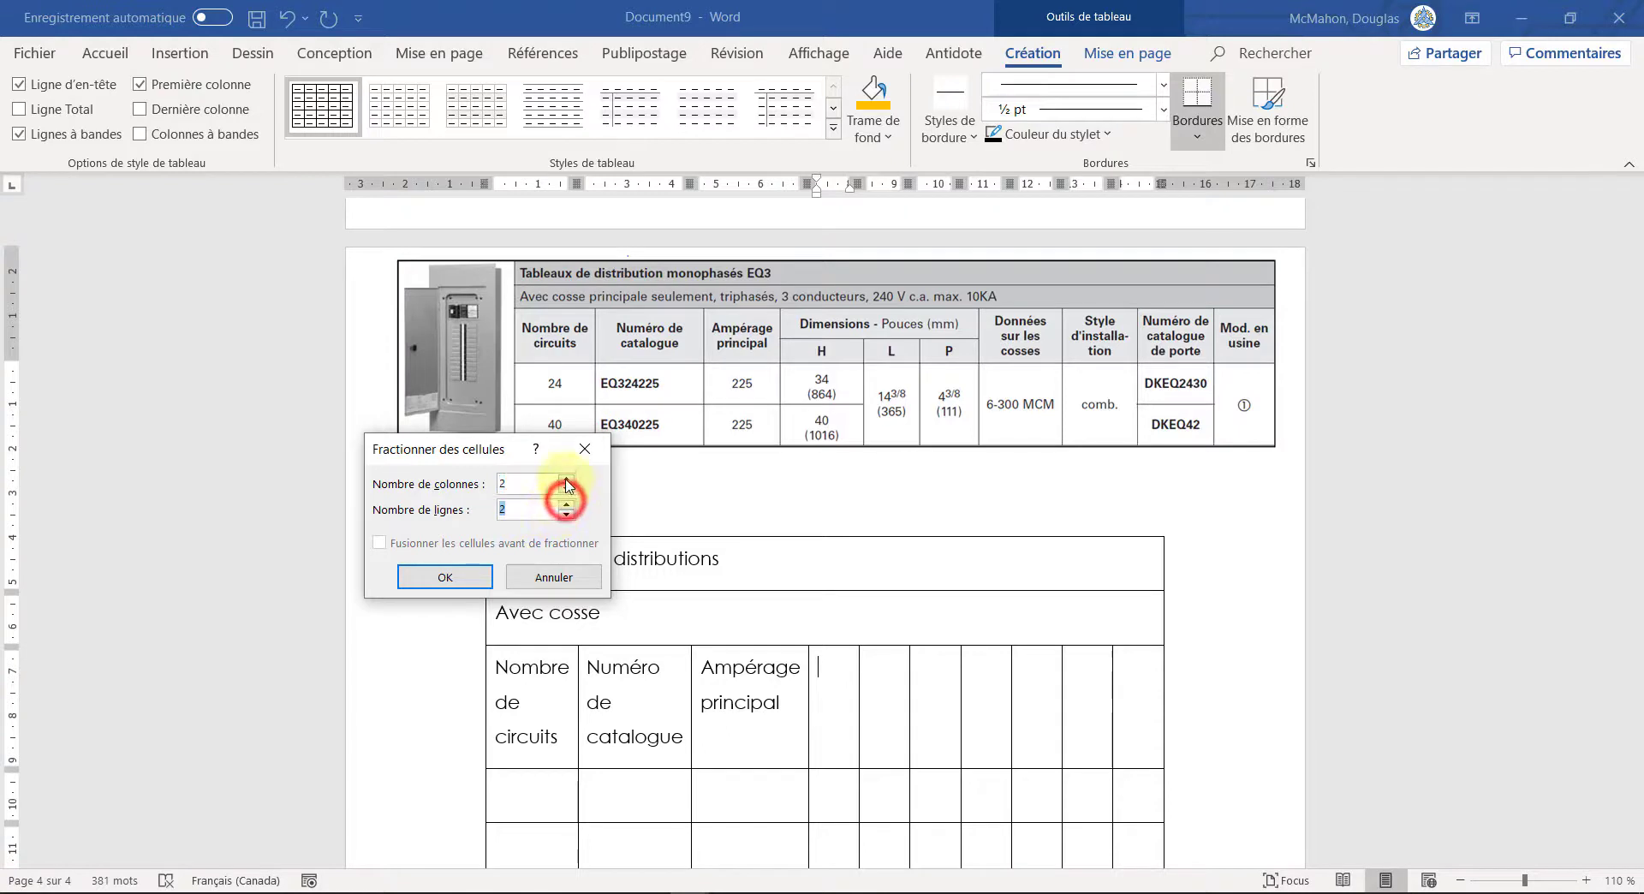
left_click(469, 575)
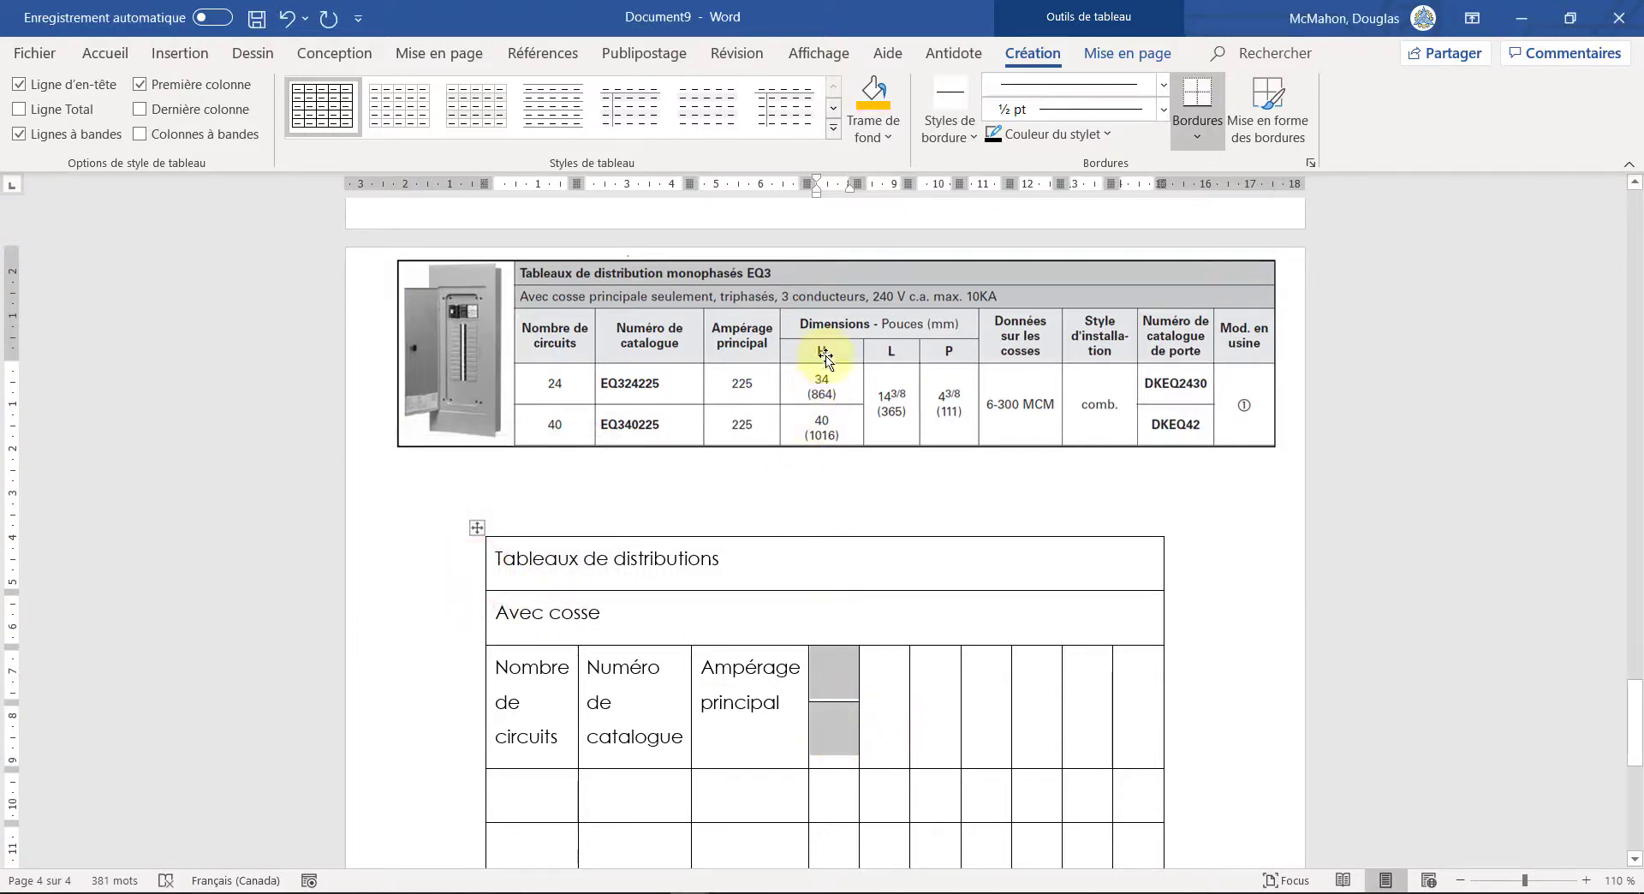
Step: Split the fifth and sixth cells of the header row into 1 column and 2 rows each
right_click(881, 682)
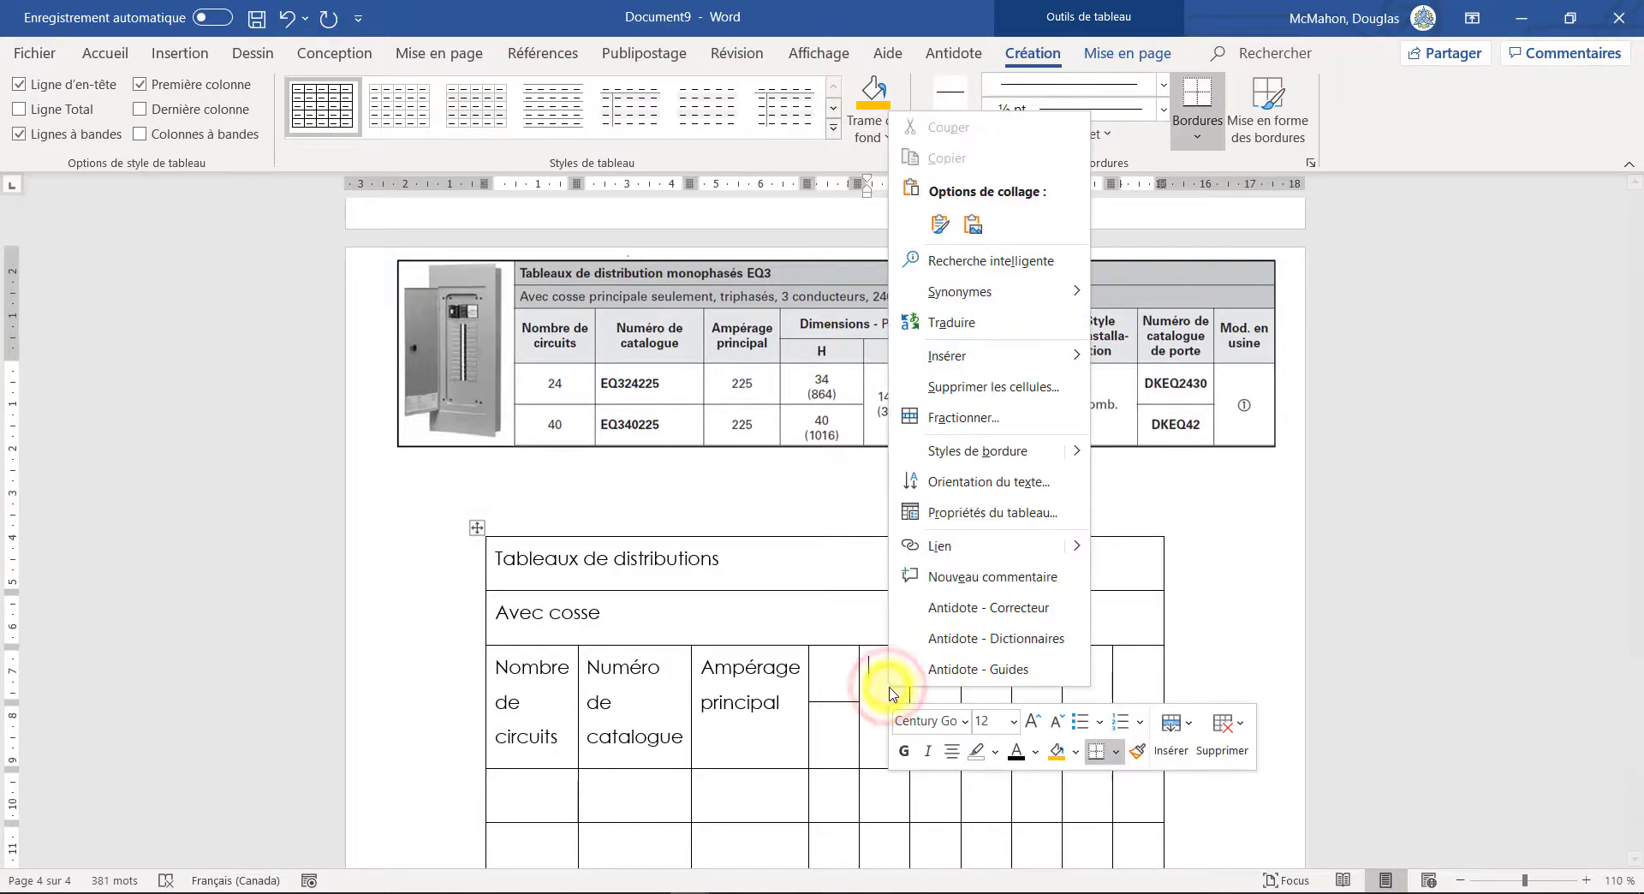
left_click(987, 416)
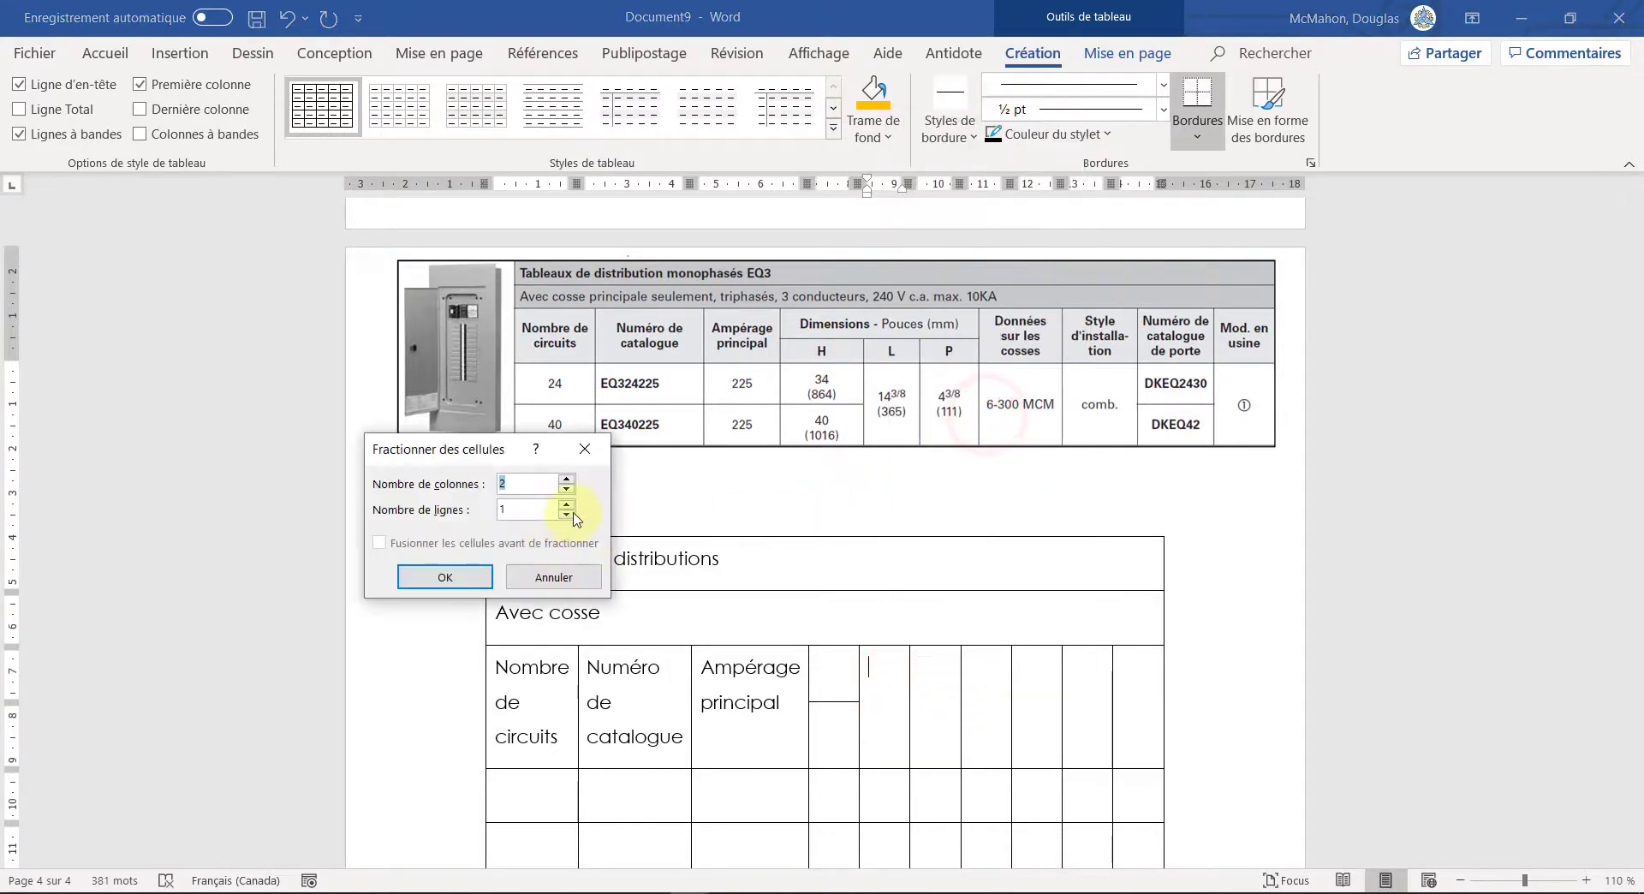
left_click(445, 575)
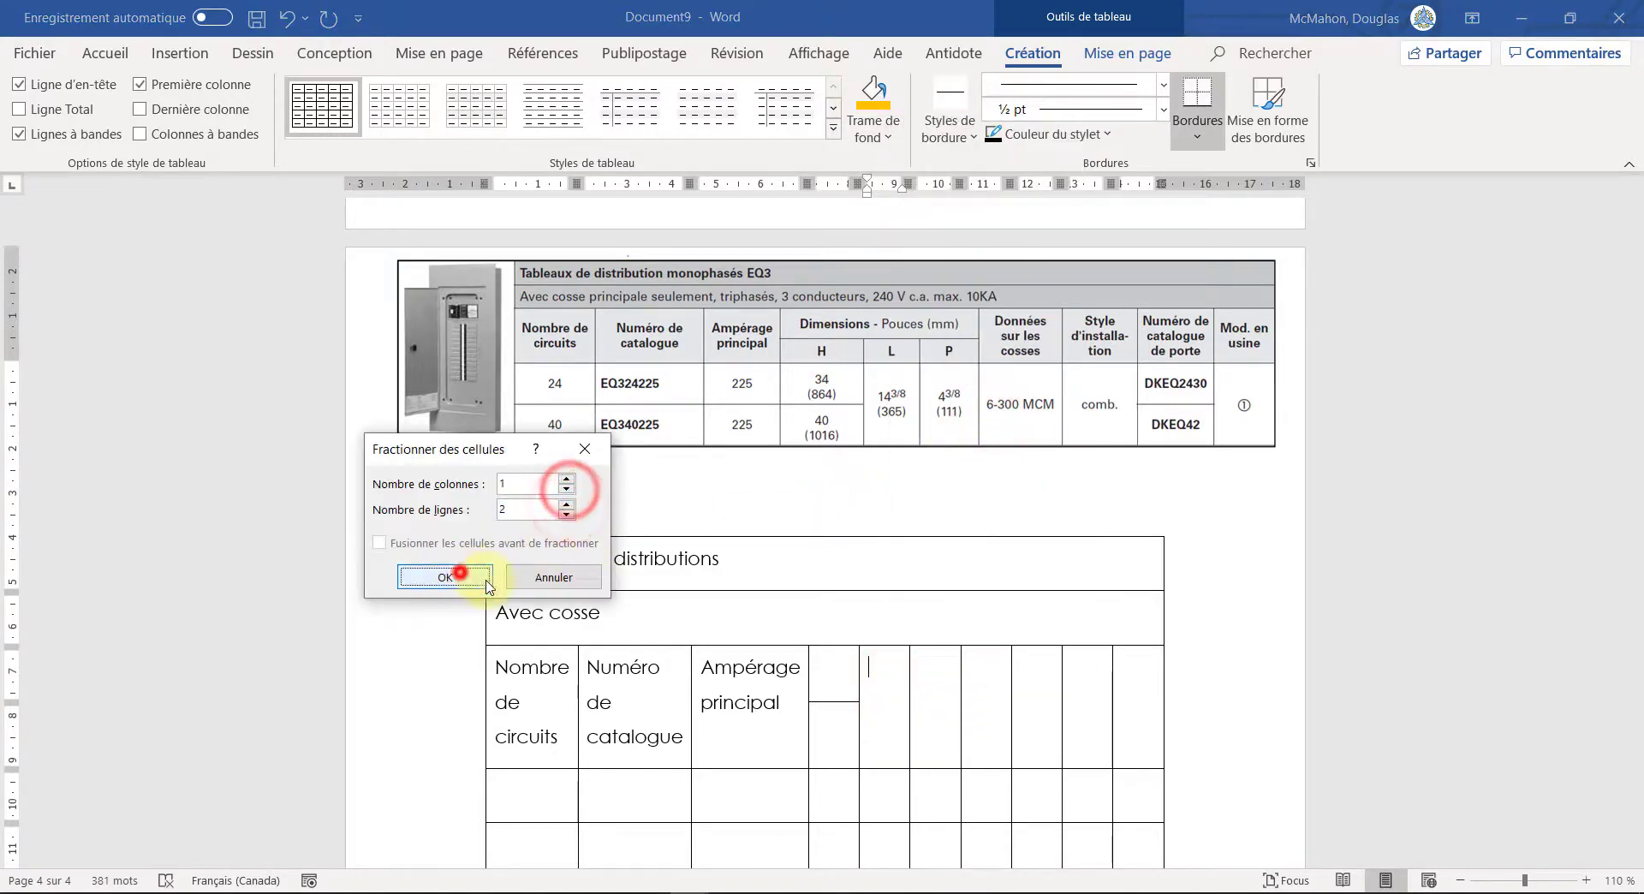
left_click(930, 674)
right_click(931, 674)
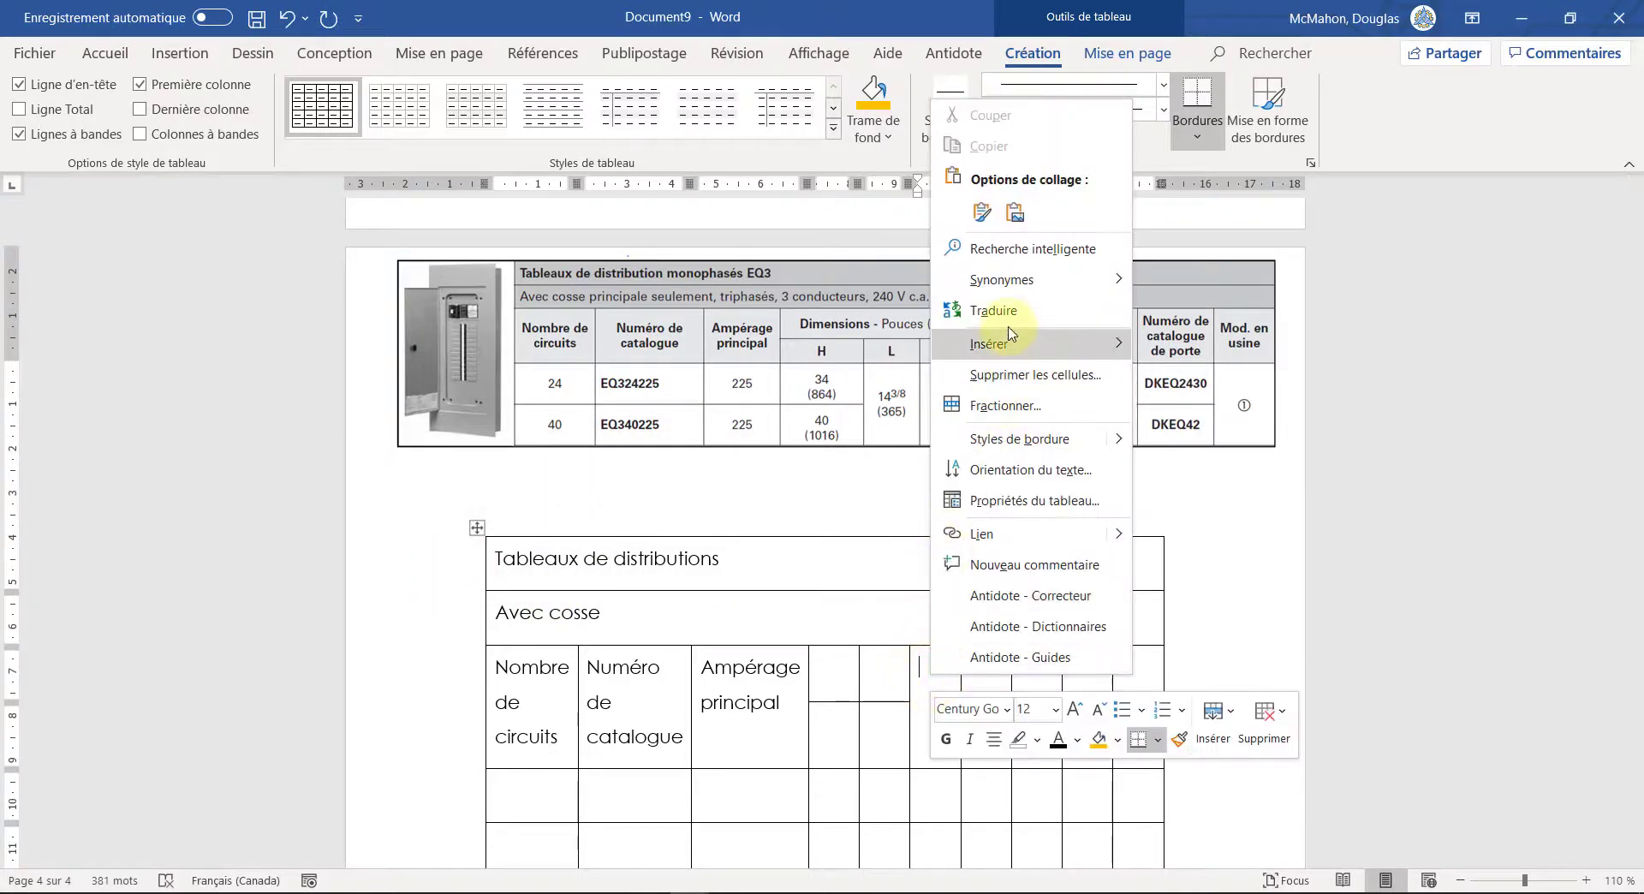
left_click(1015, 409)
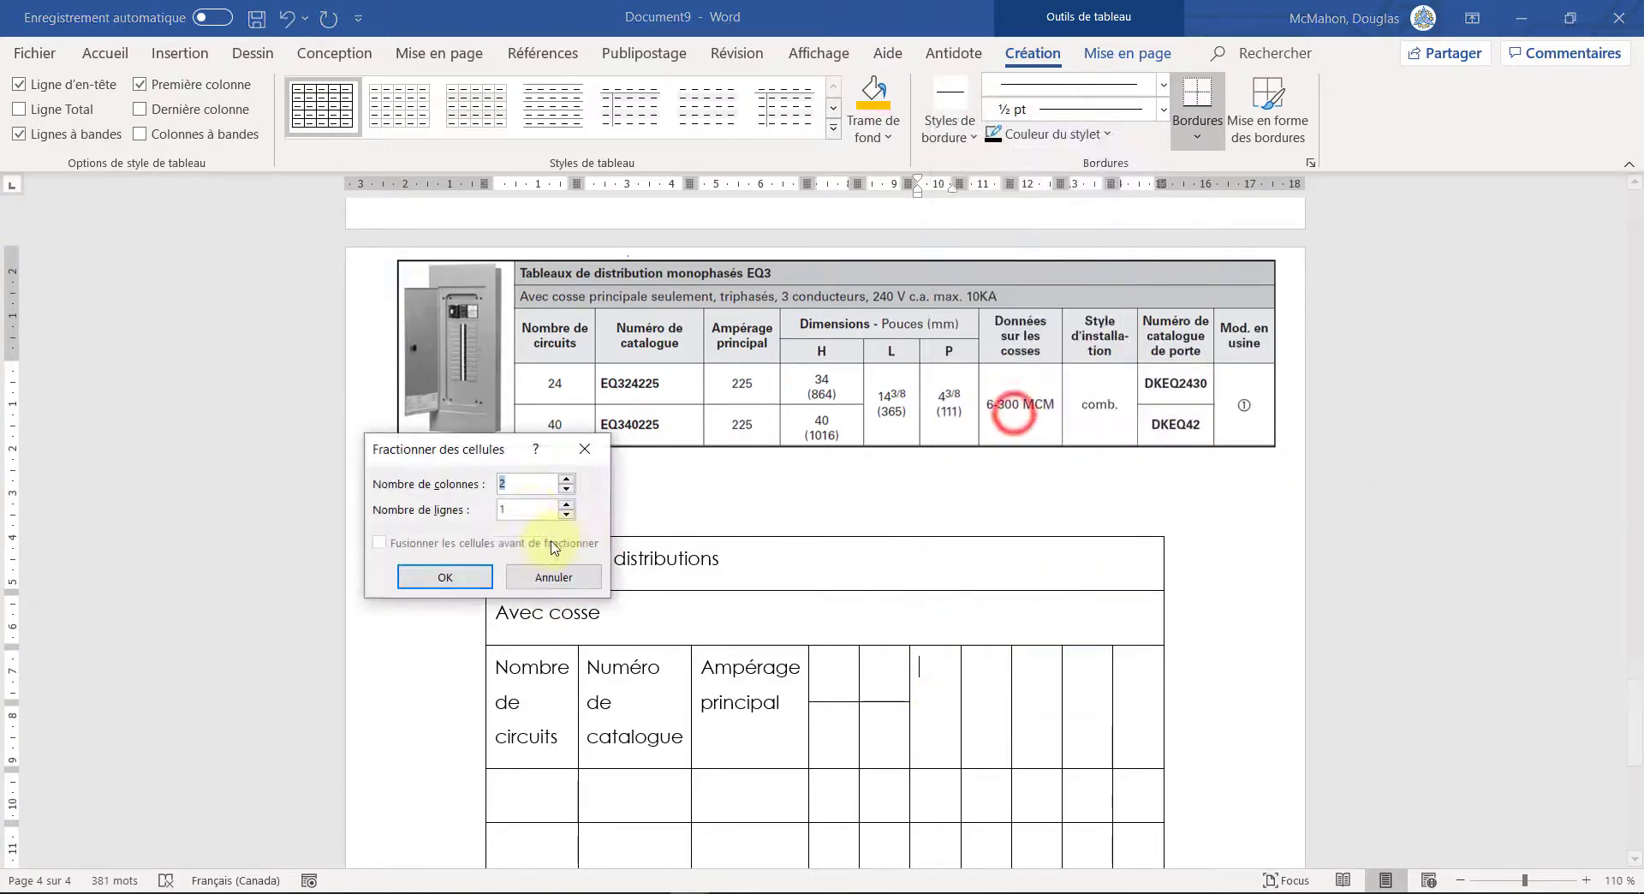
left_click(565, 510)
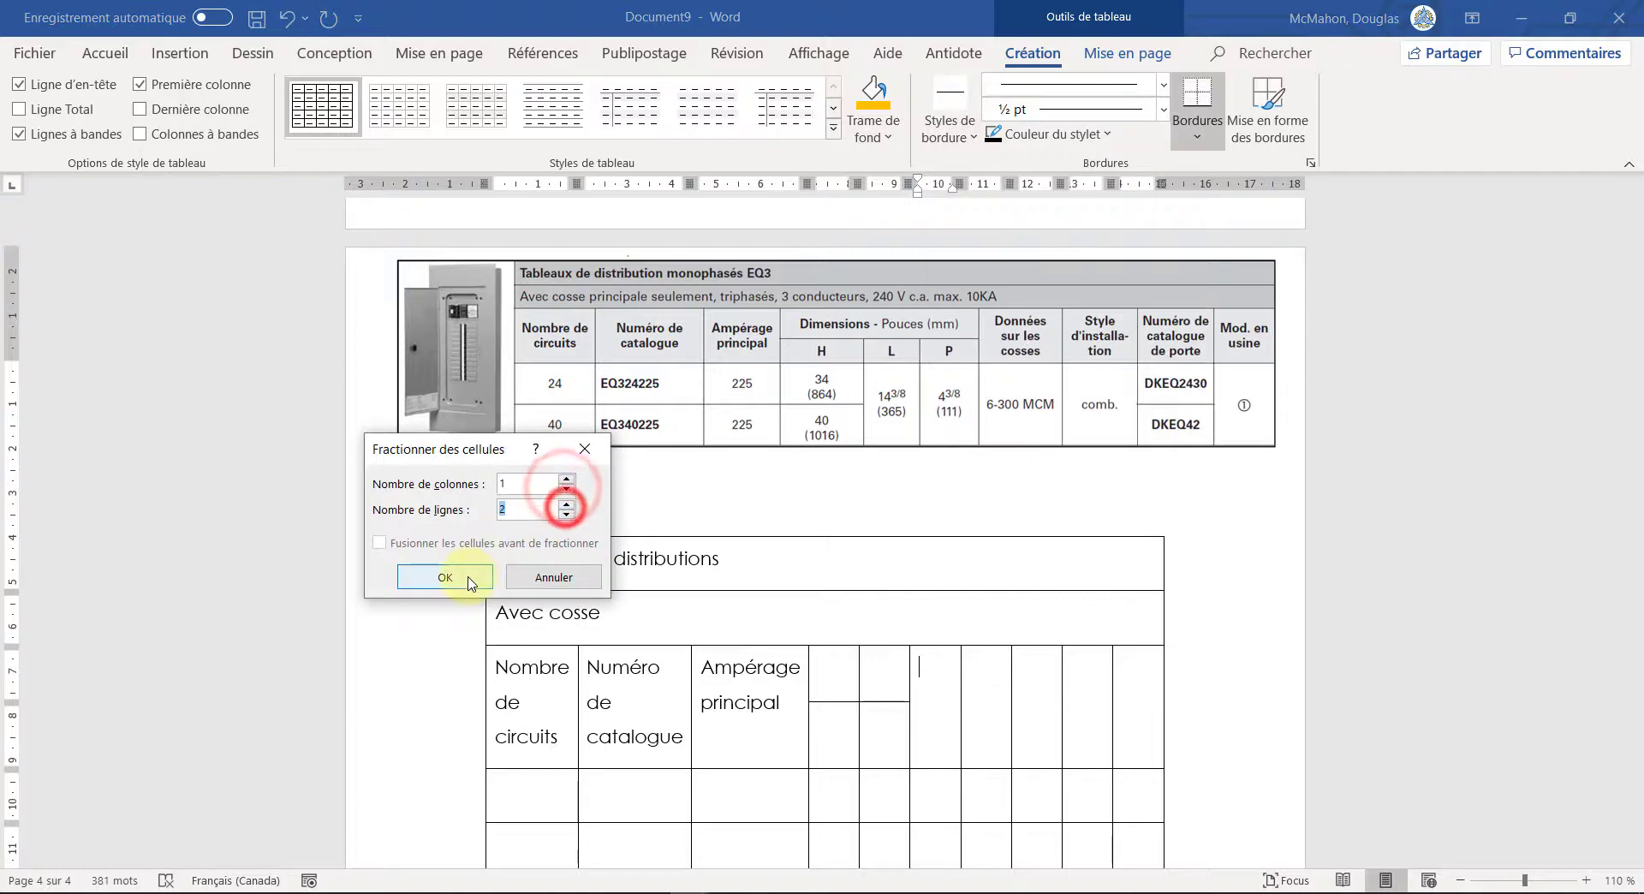
left_click(445, 577)
Step: Merge the three upper split cells of the header row and enter "Dimensions - pouces (mm)" in the merged cell
left_click_drag(848, 661, 927, 663)
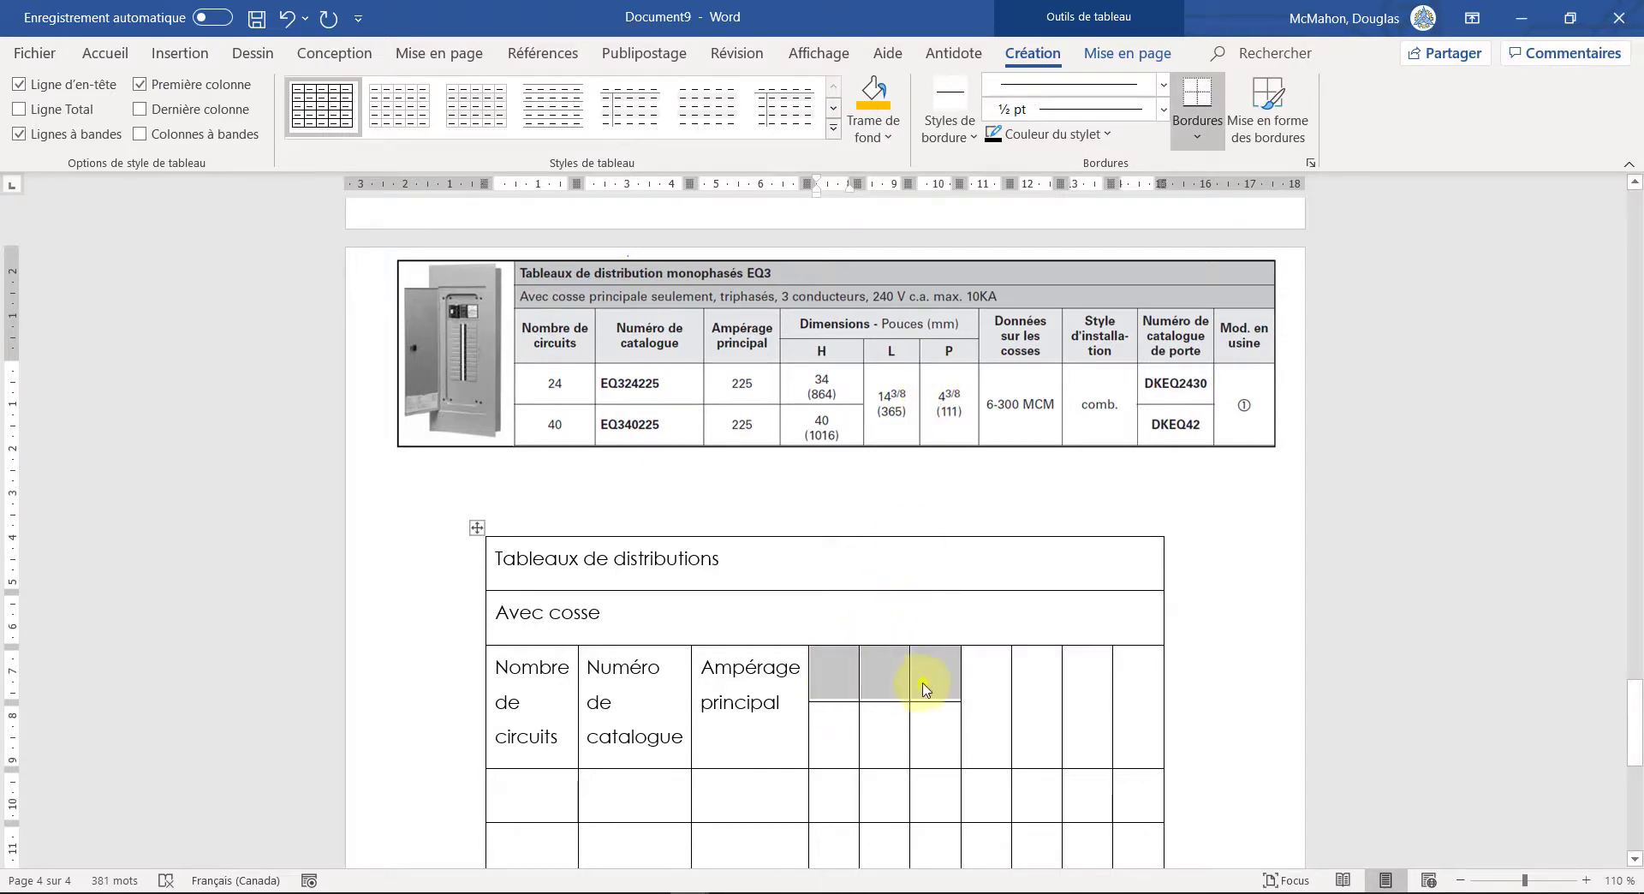
right_click(926, 689)
left_click(1013, 445)
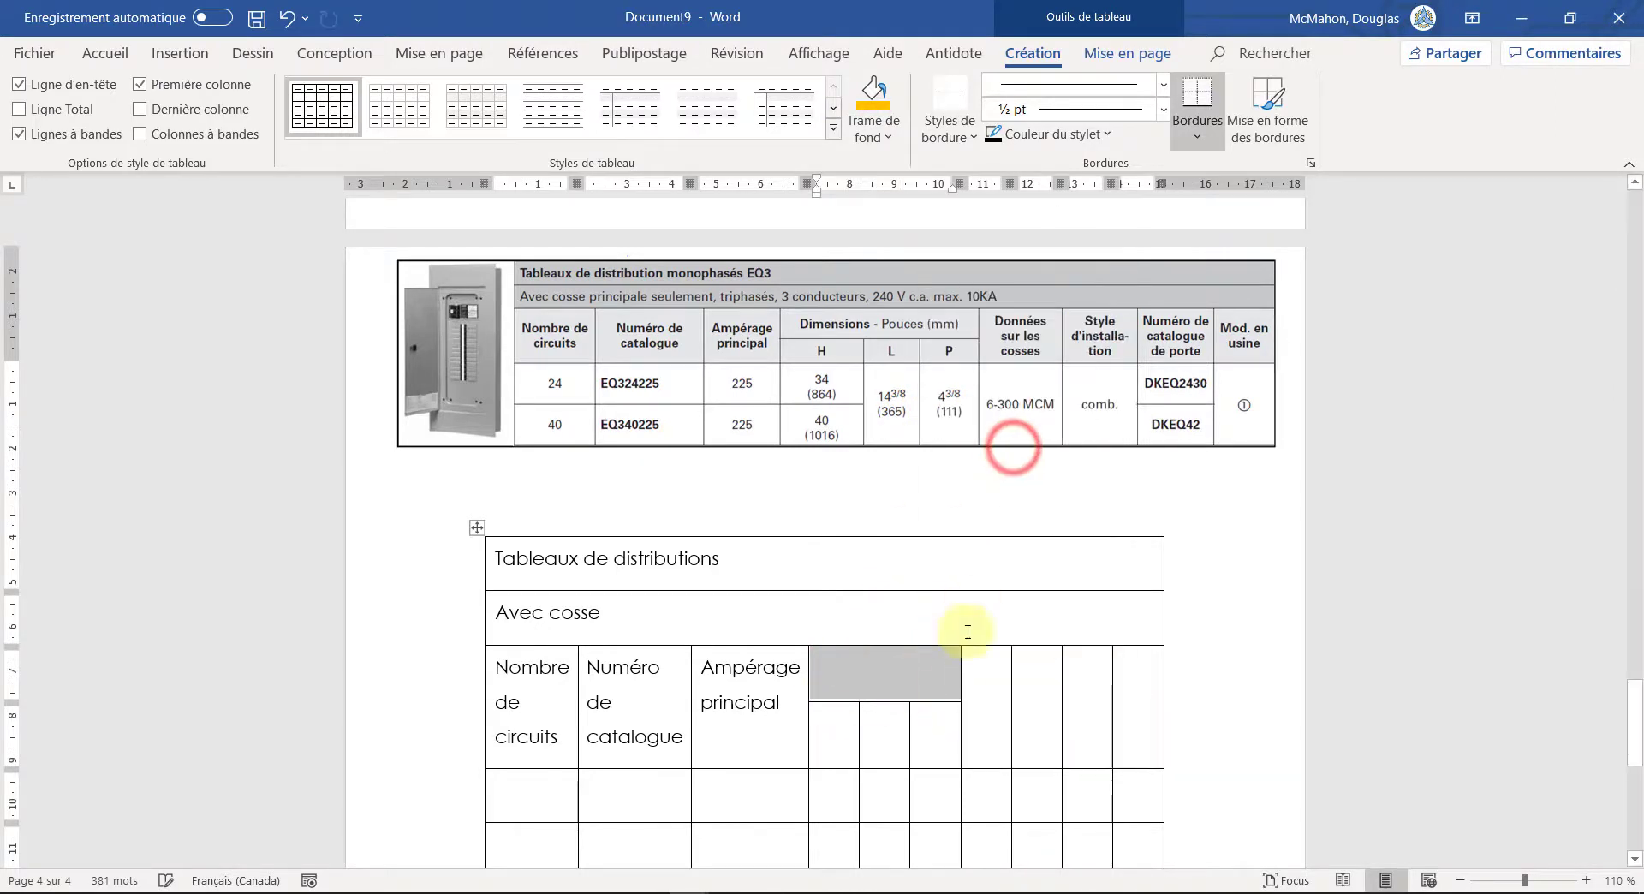
left_click(890, 673)
type("Di")
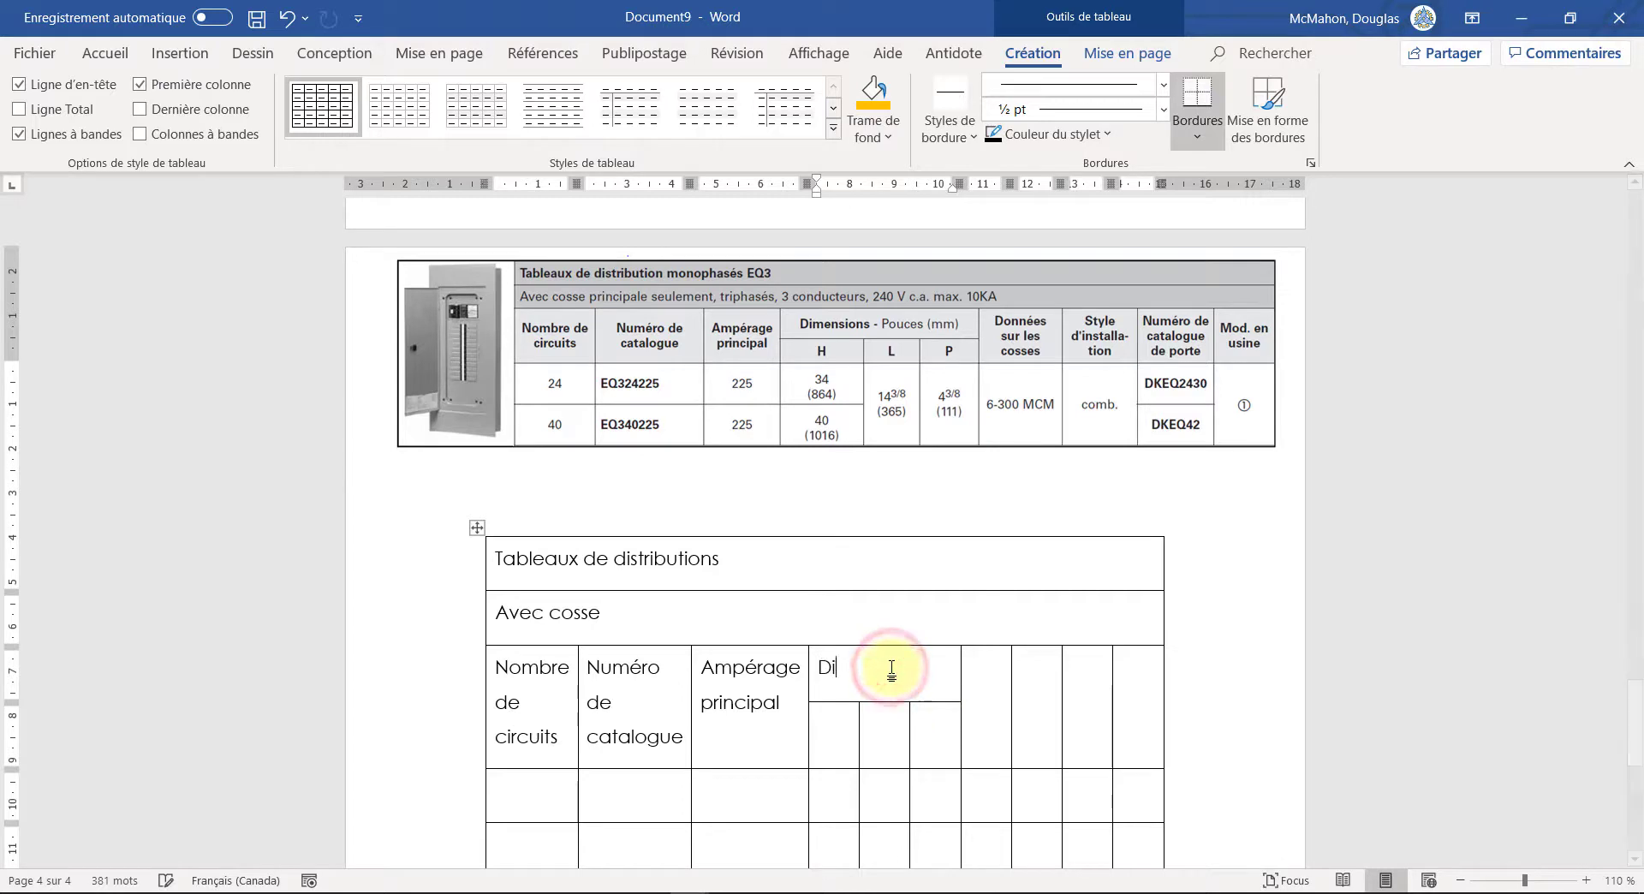
type("mensions")
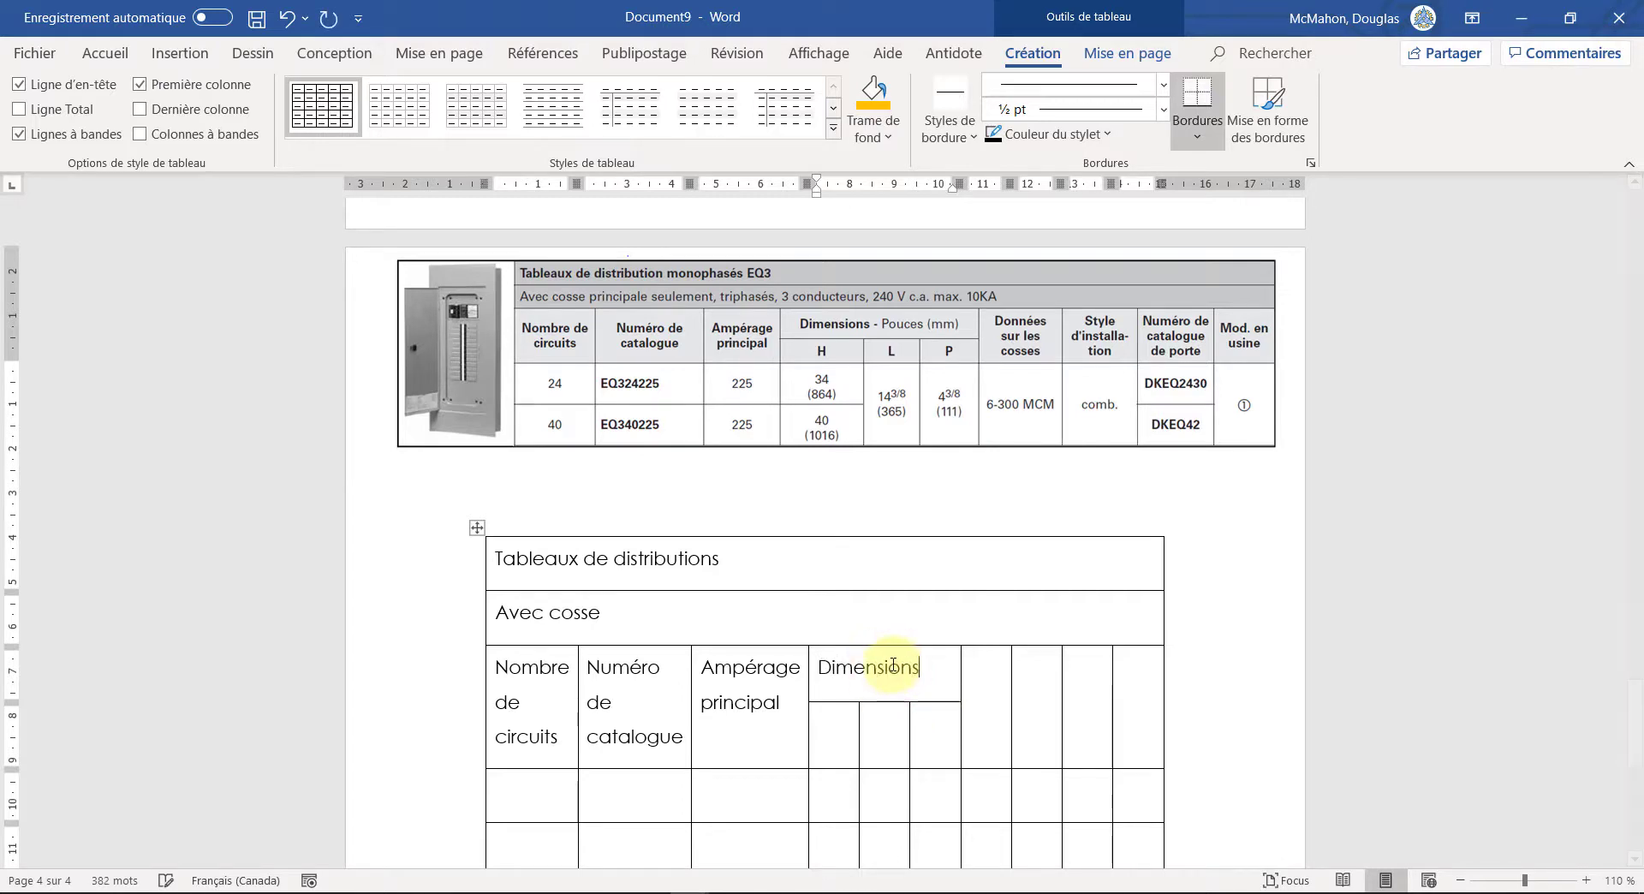
type(" - pouces (mm")
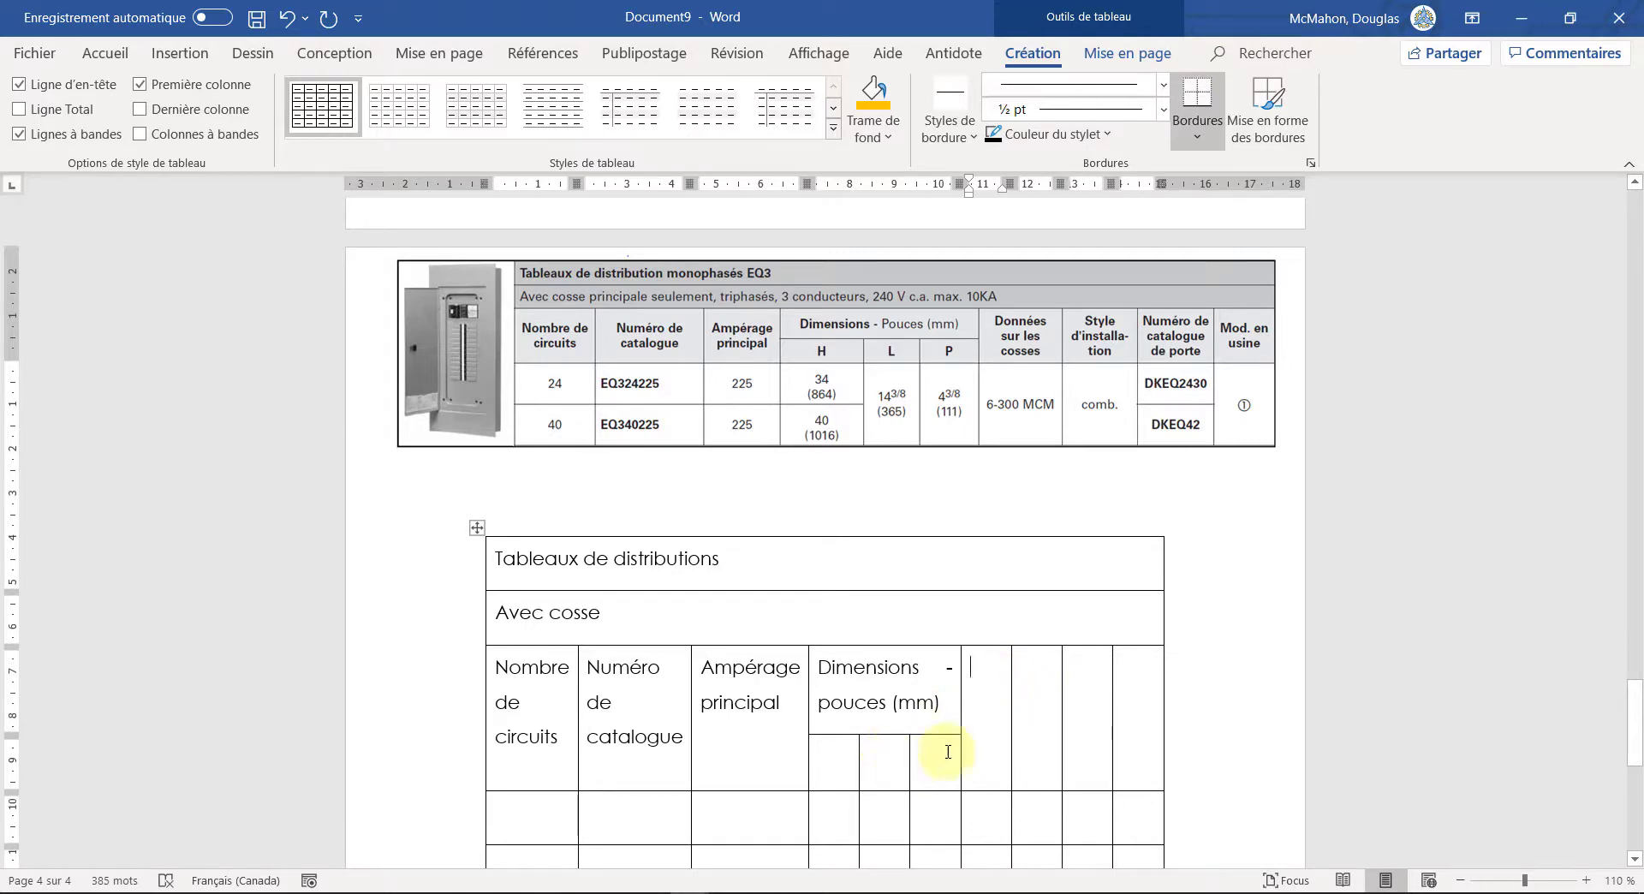
Step: Enter the headers "Données", "Style" and "Numéro" in the three header cells following the dimensions cell
type("Donnée")
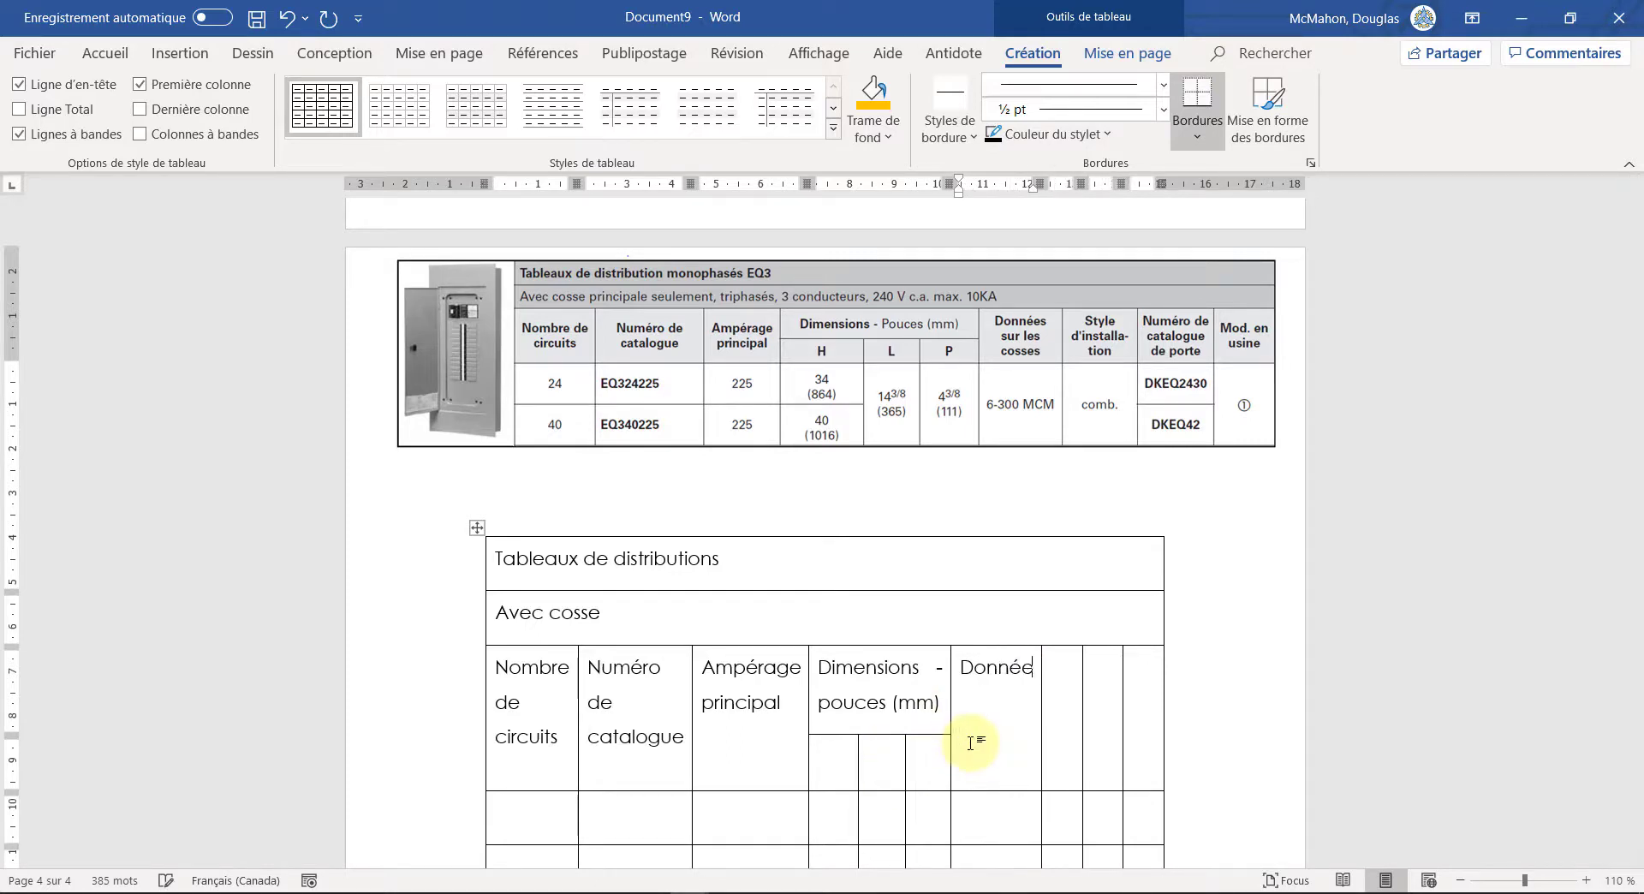
type("ss")
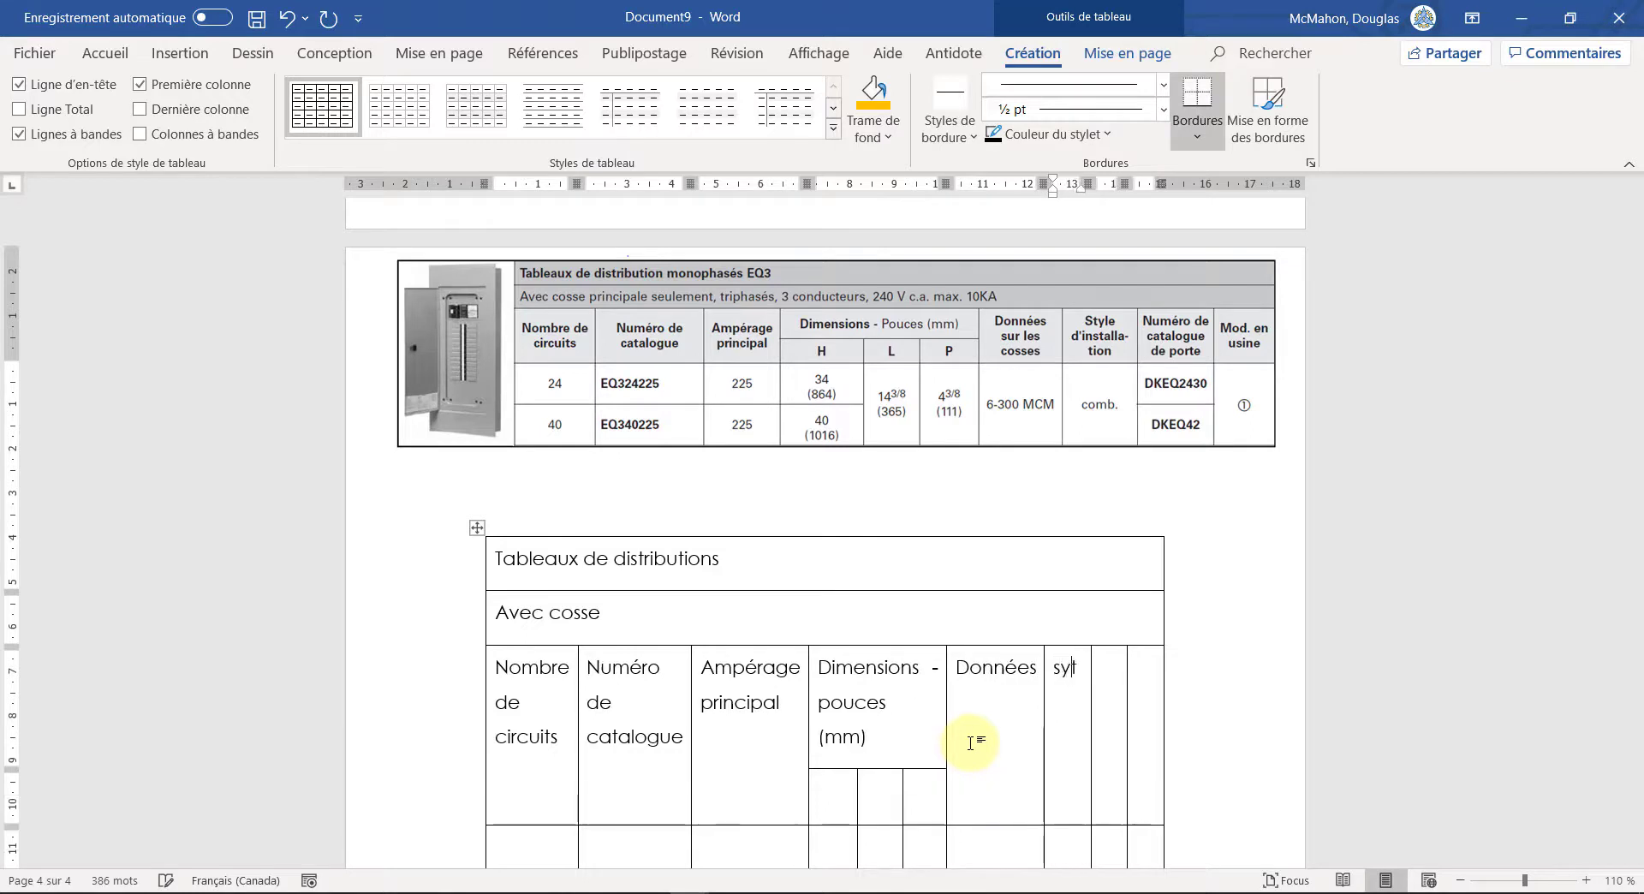
type("tyle")
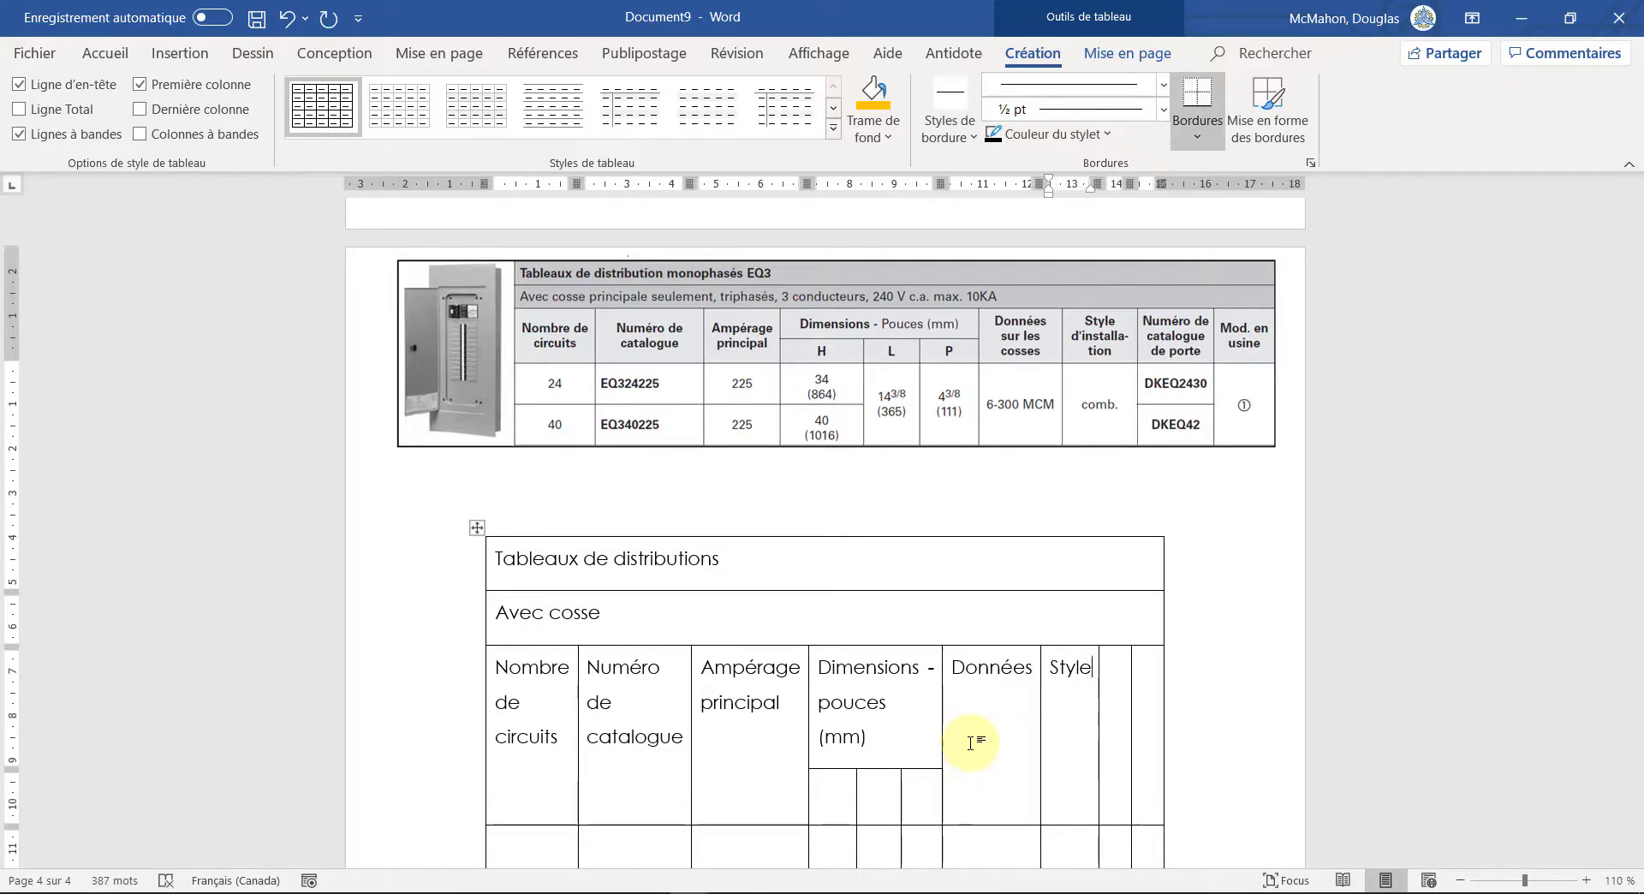
type("Numér")
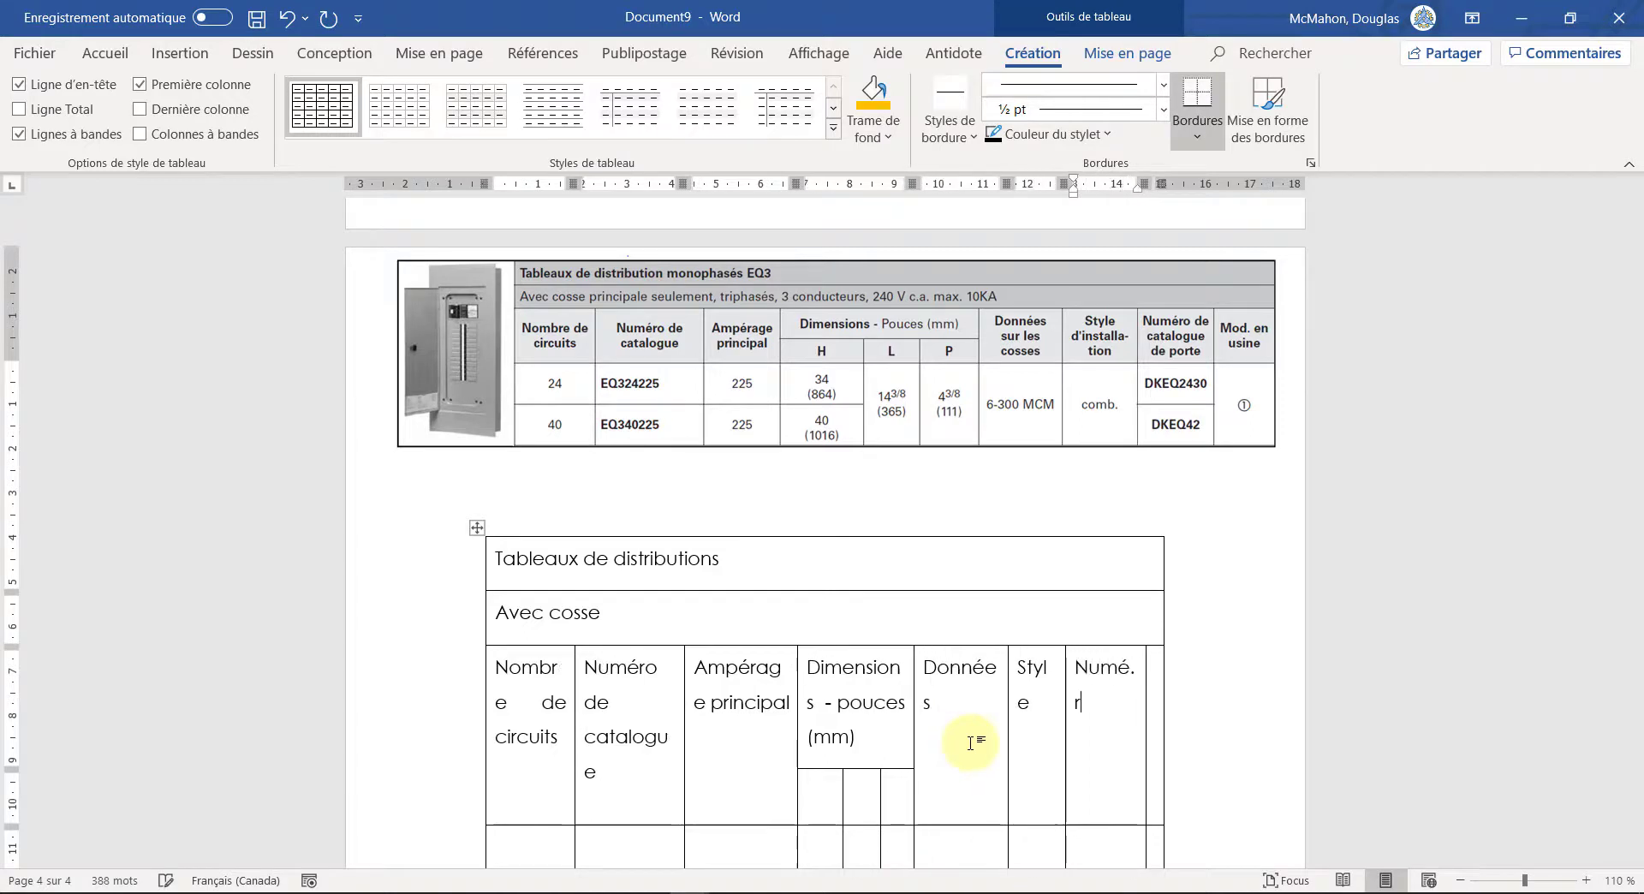
key("BackSpace")
key("BackSpace")
type("éro")
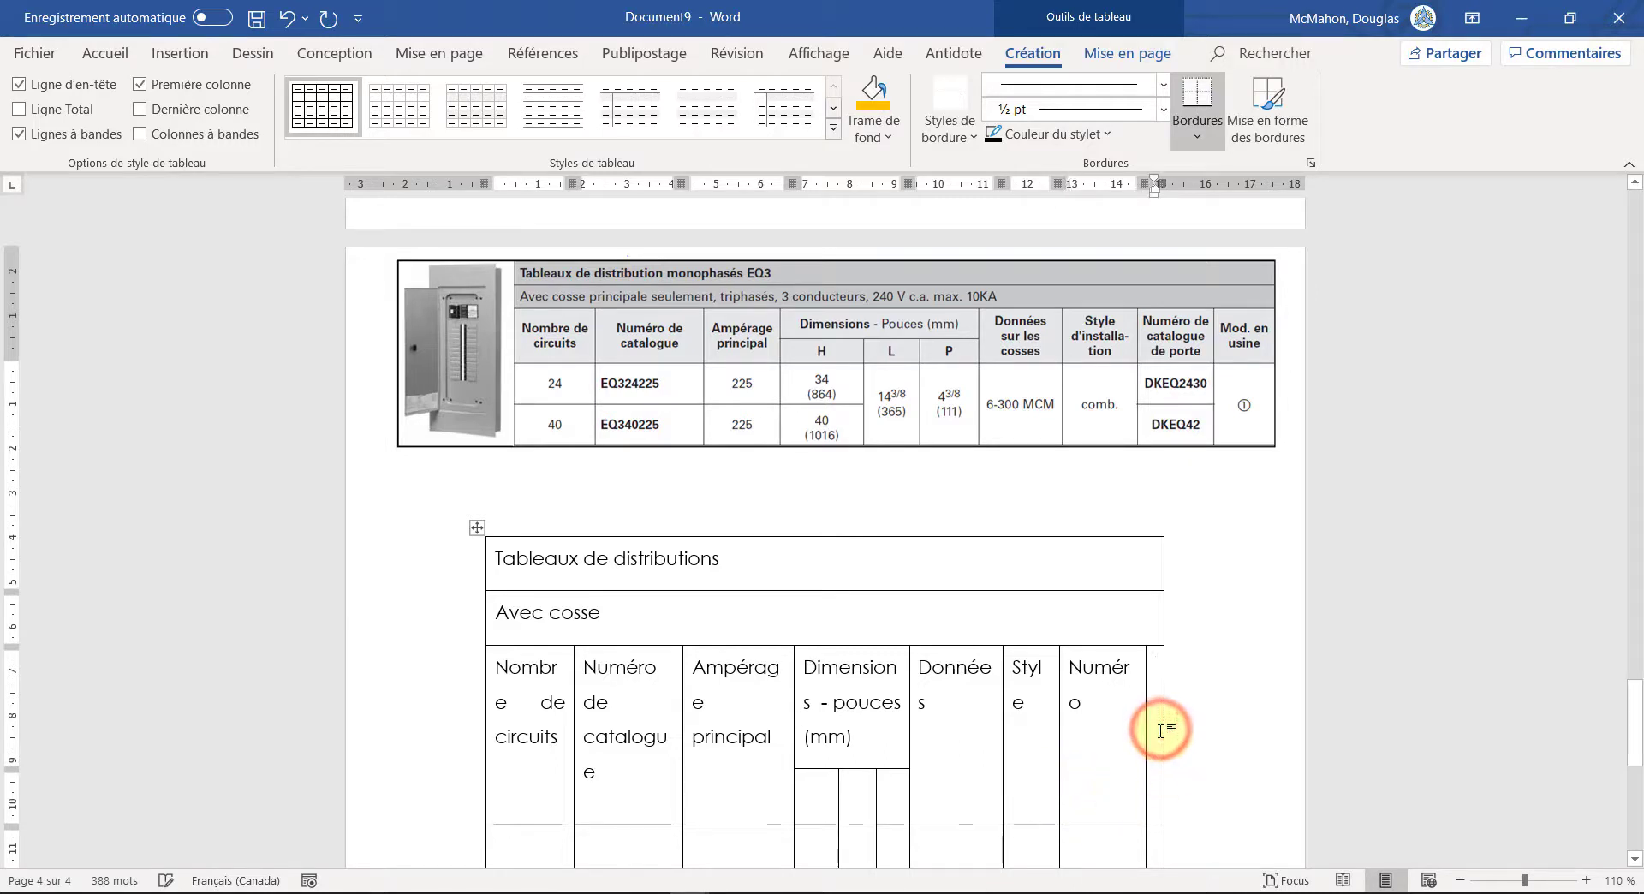
Step: Enter the header "Mode" in the last cell of the header row
type("MOde")
key("BackSpace")
key("BackSpace")
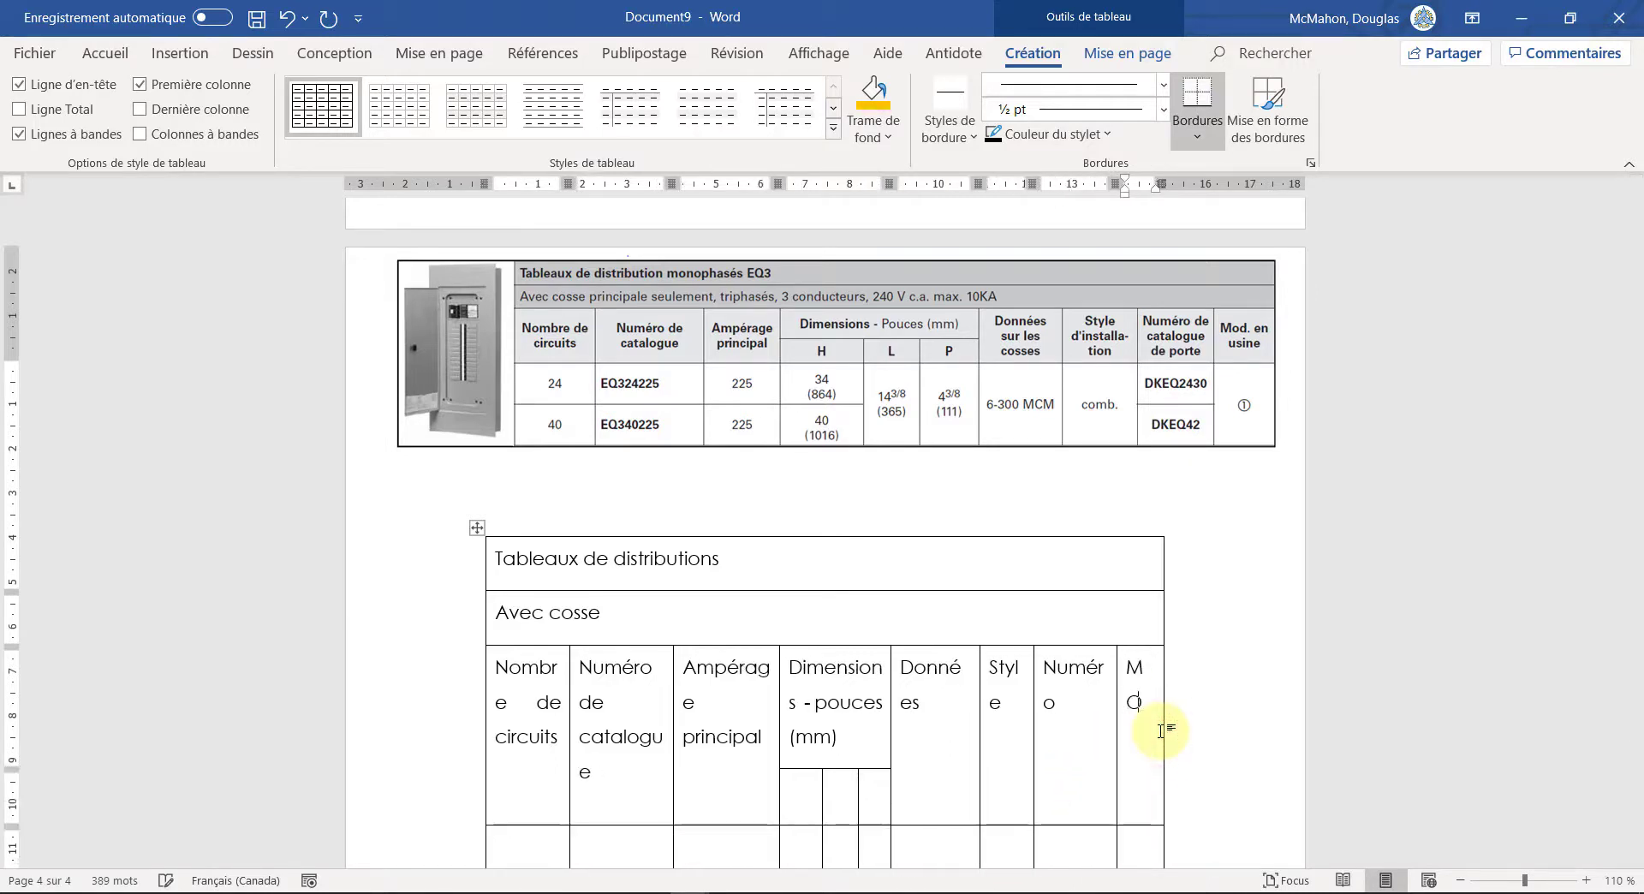
key("BackSpace")
key("BackSpace")
type("Mode")
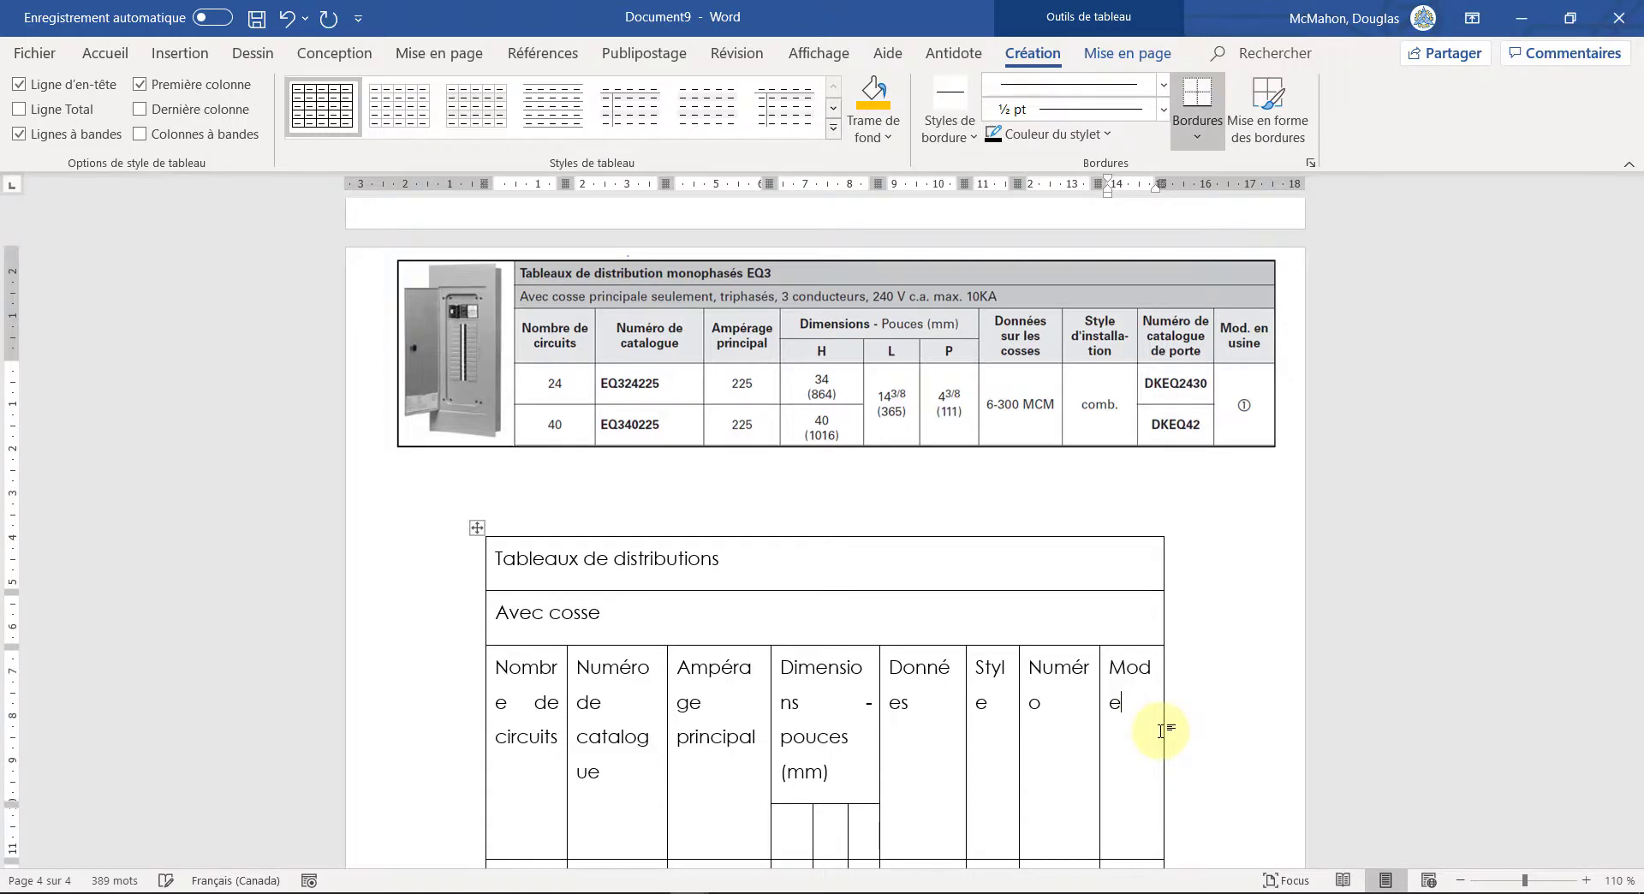
left_click(922, 762)
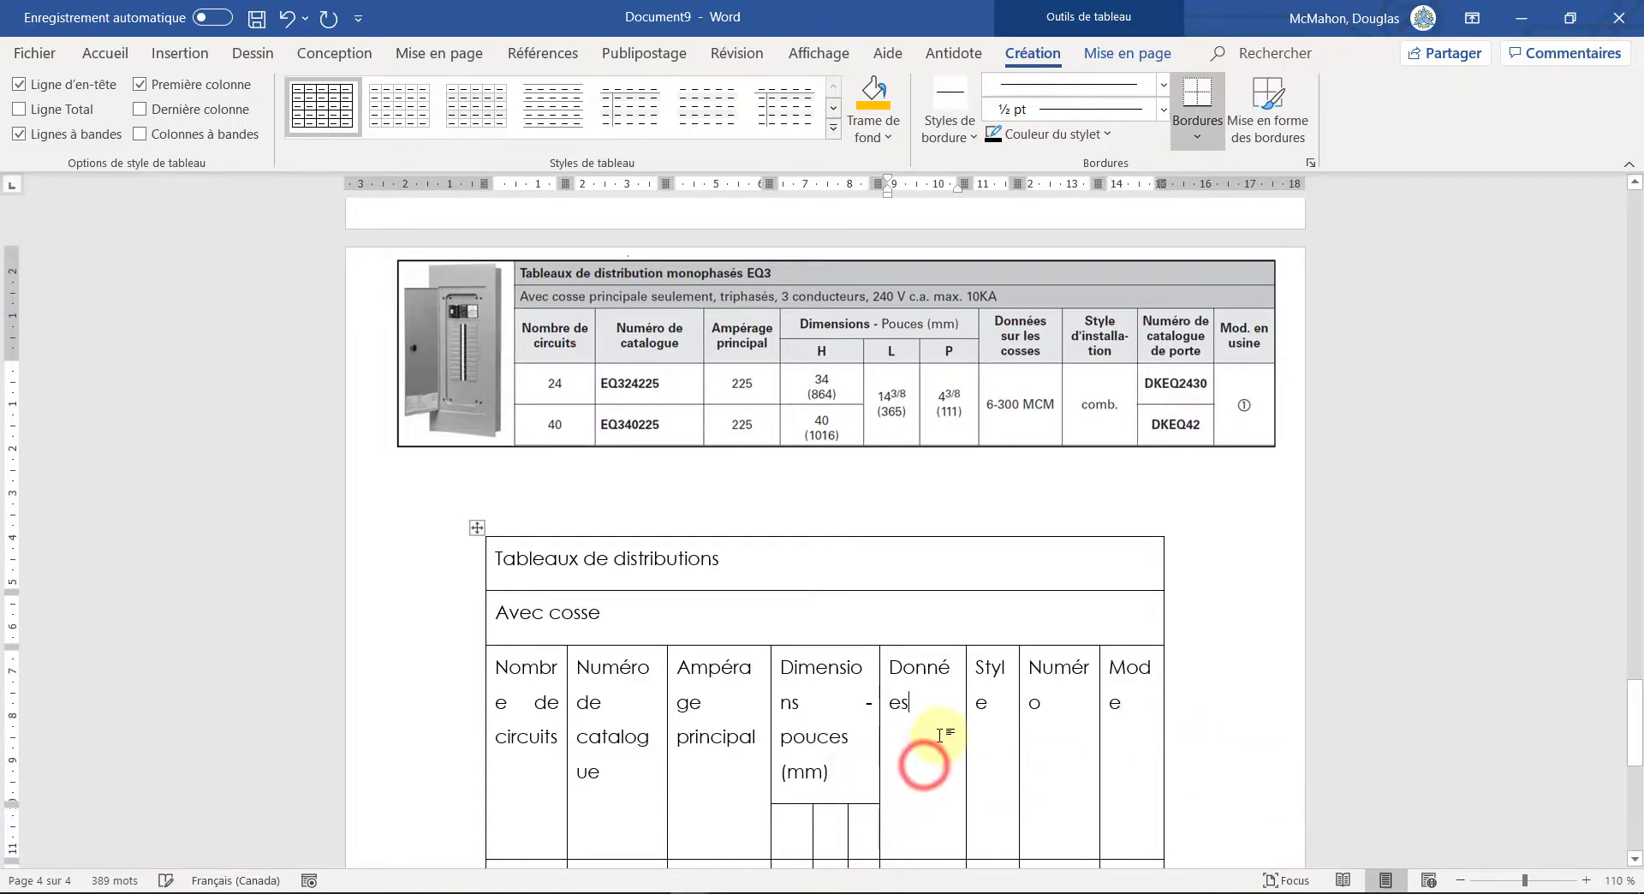
scroll(899, 656, "down", 3)
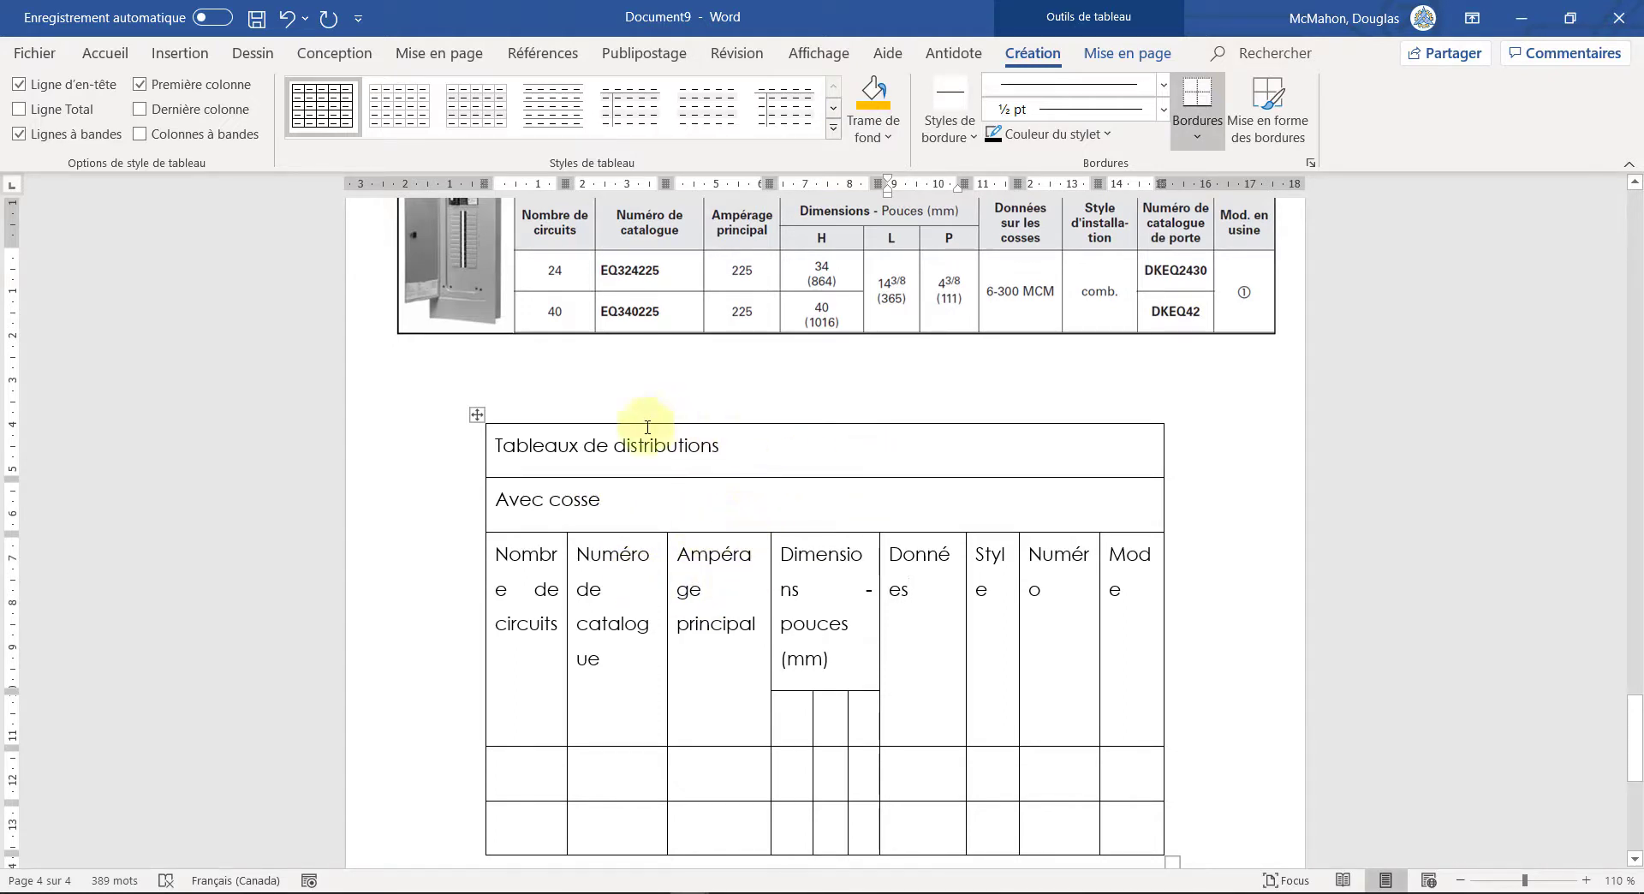
Step: Move the table up slightly and set the text of its title rows and header row to size 10
mouse_move(478, 417)
left_mouse_down()
mouse_move(451, 380)
mouse_move(570, 376)
mouse_move(488, 393)
left_mouse_up()
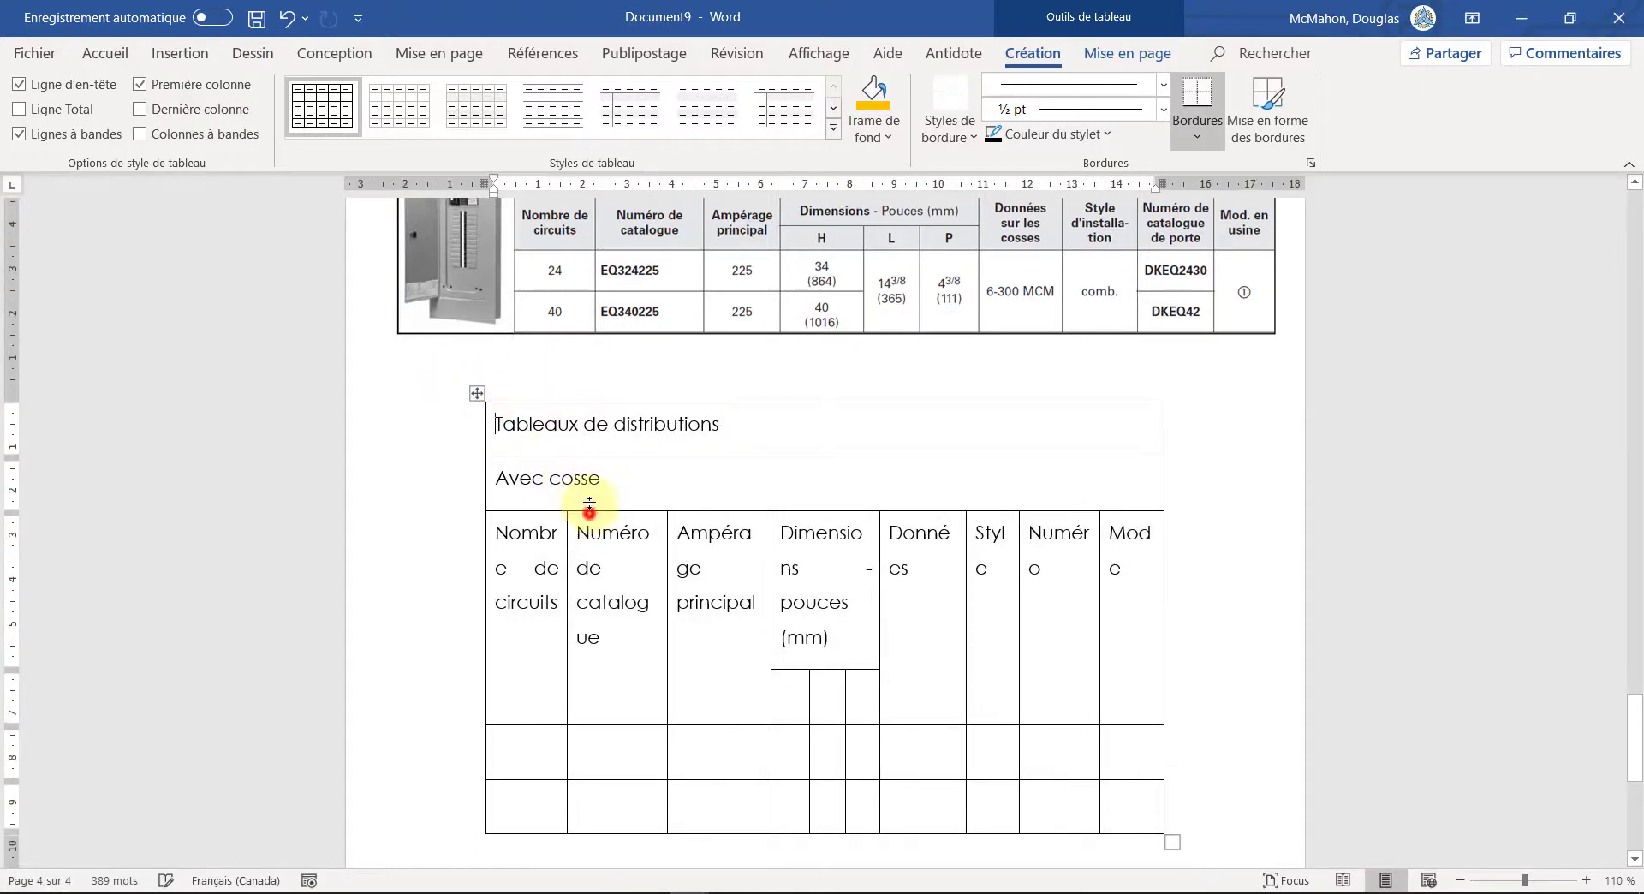
left_click(610, 564)
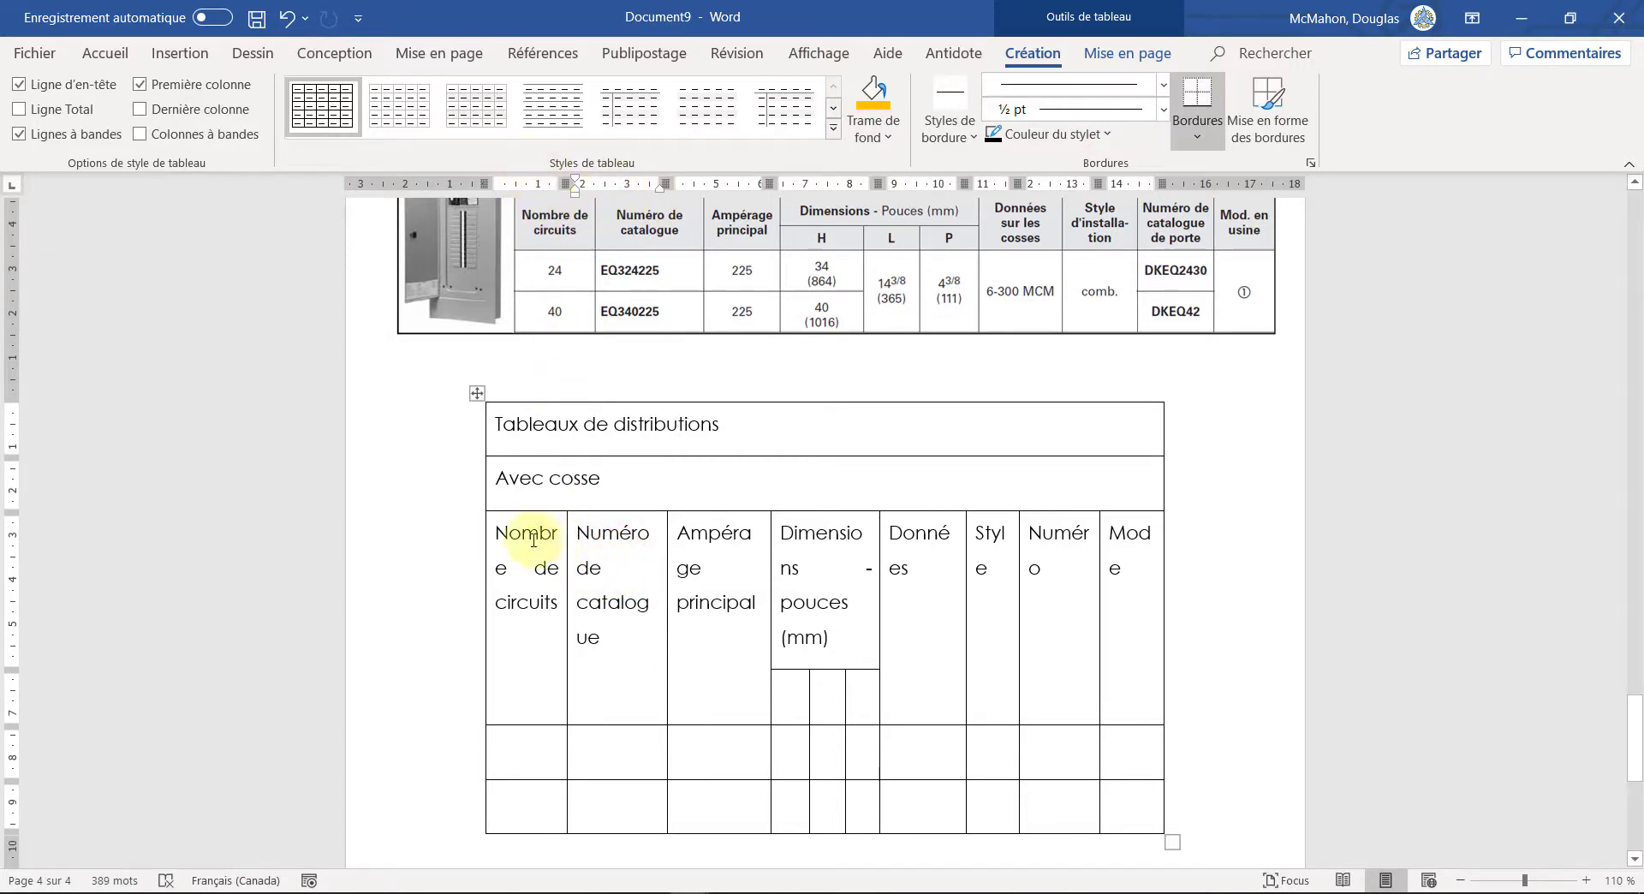
left_click(463, 545)
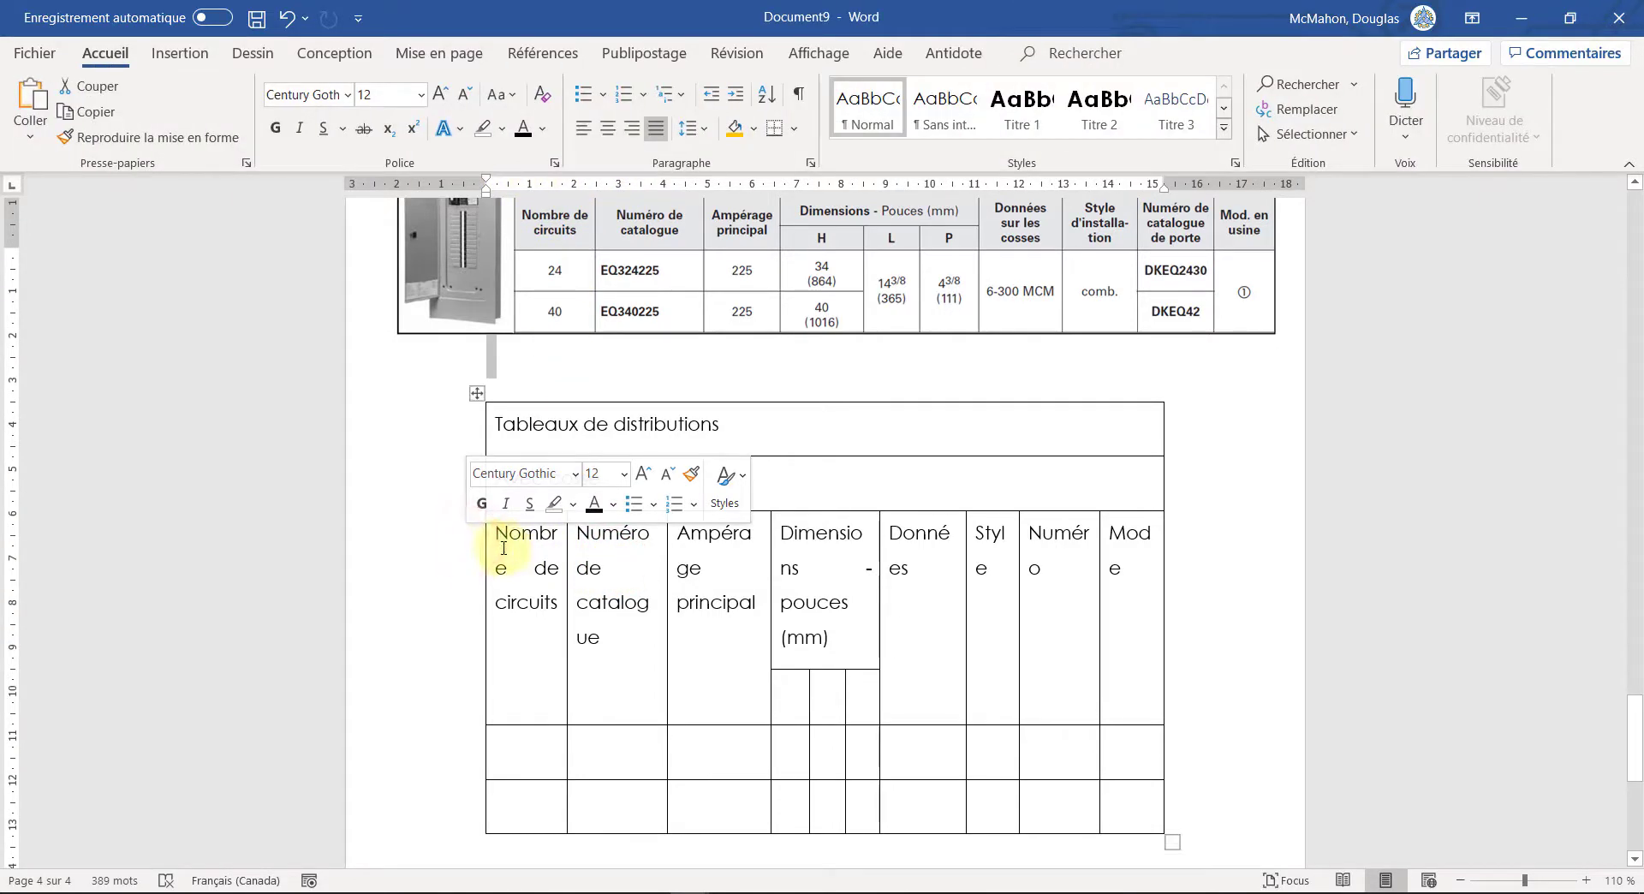
left_click_drag(1131, 668, 425, 429)
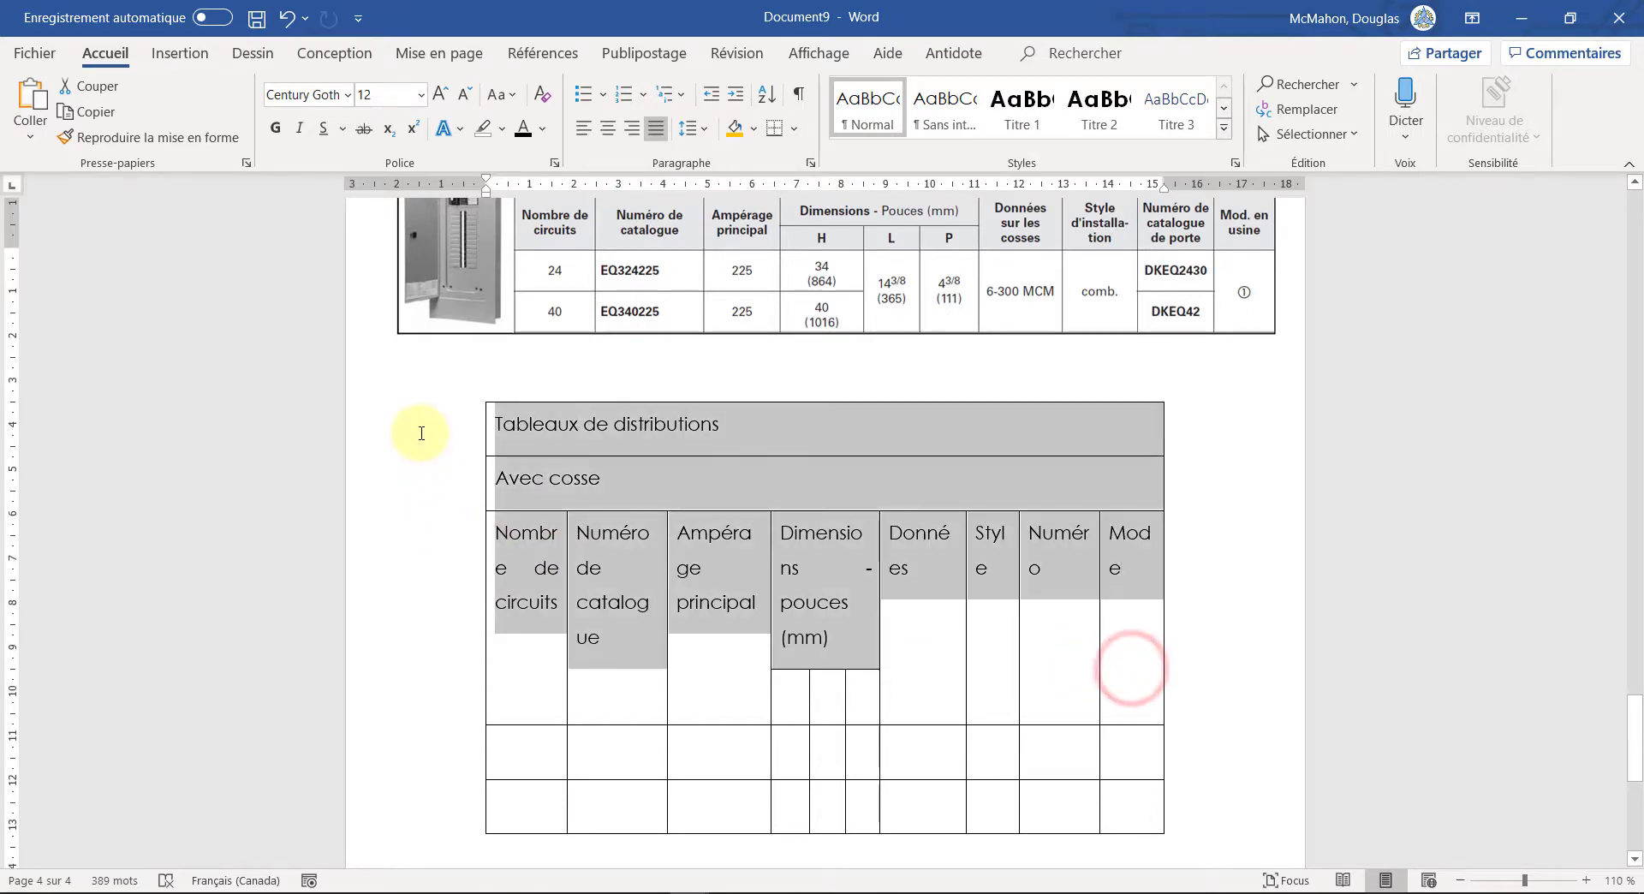
left_click(101, 54)
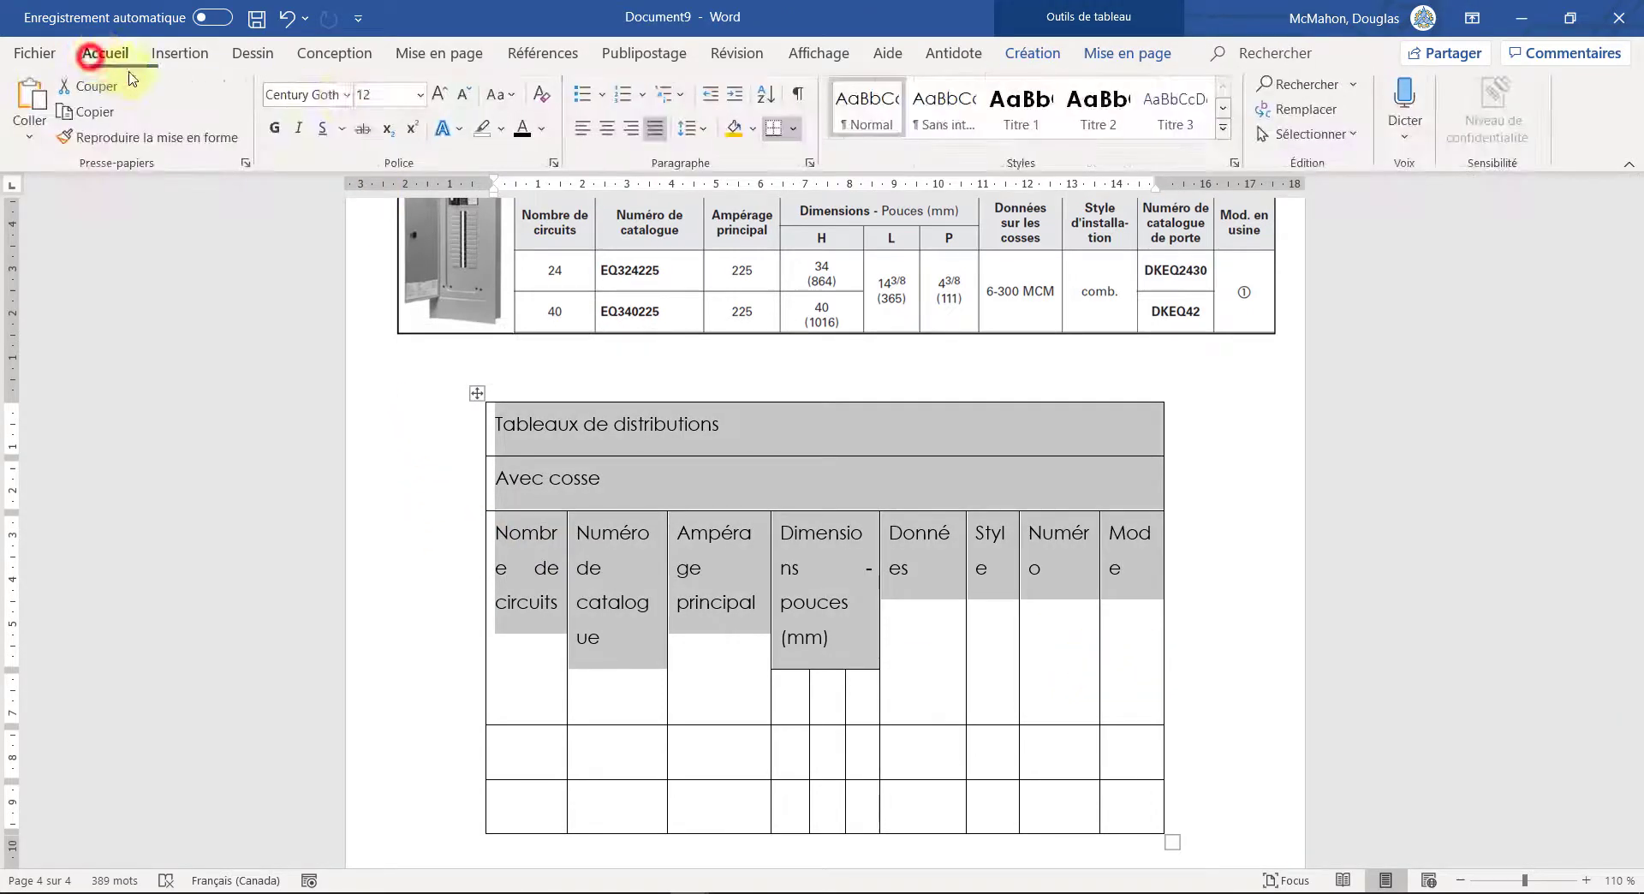
left_click(419, 94)
left_click(390, 167)
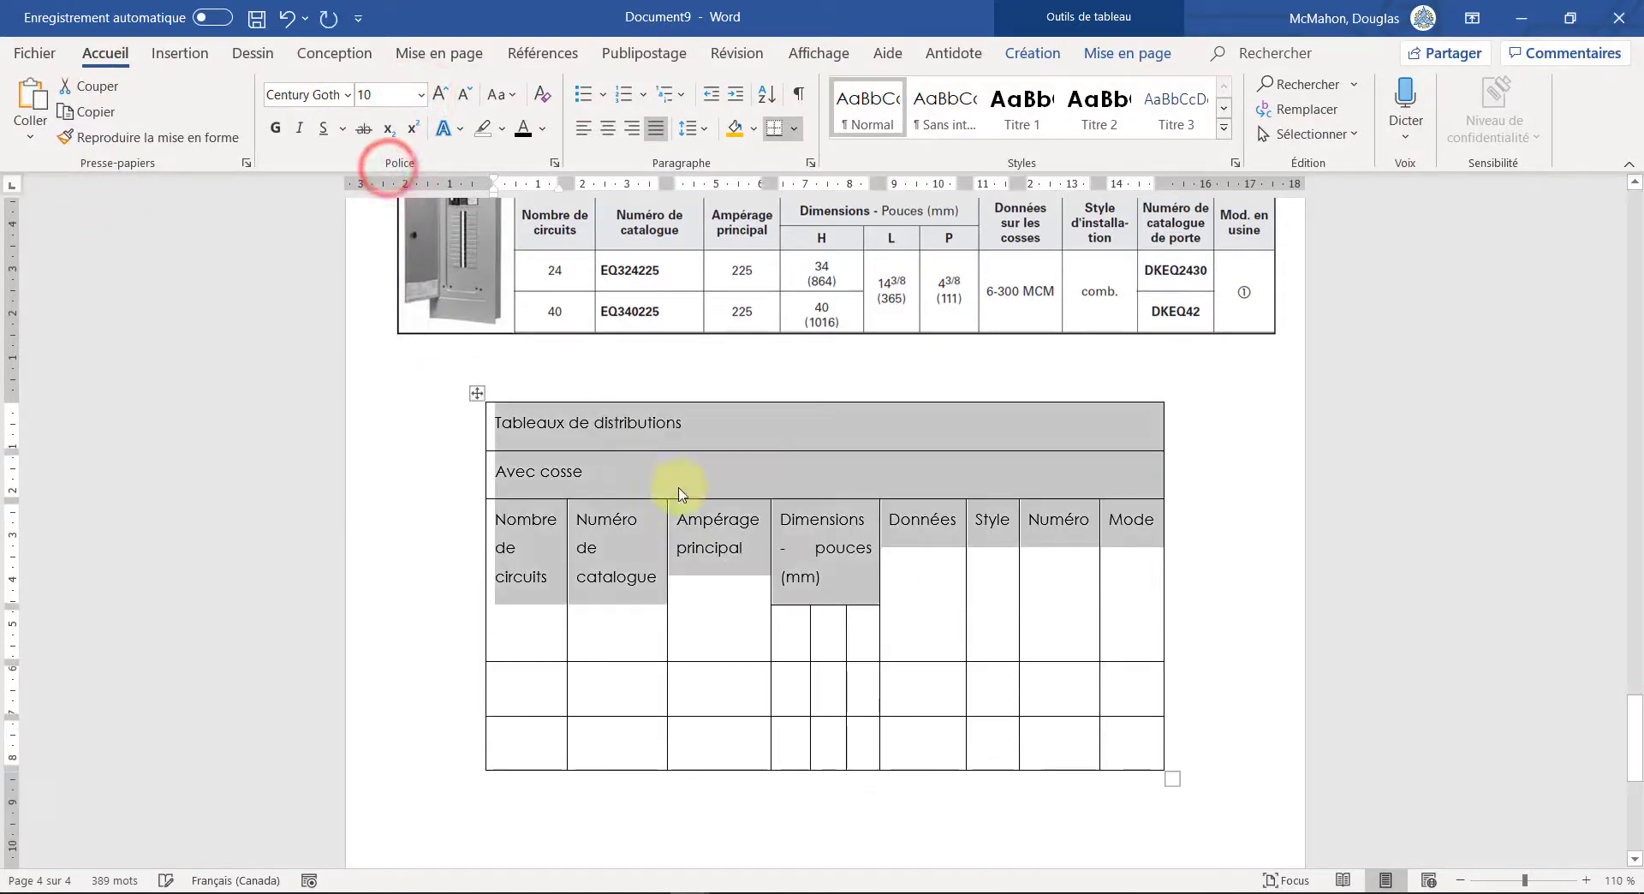
Step: Extend the table's left edge into the margin and adjust the "Nombre de circuits" column so its header fits on two lines
left_click(595, 526)
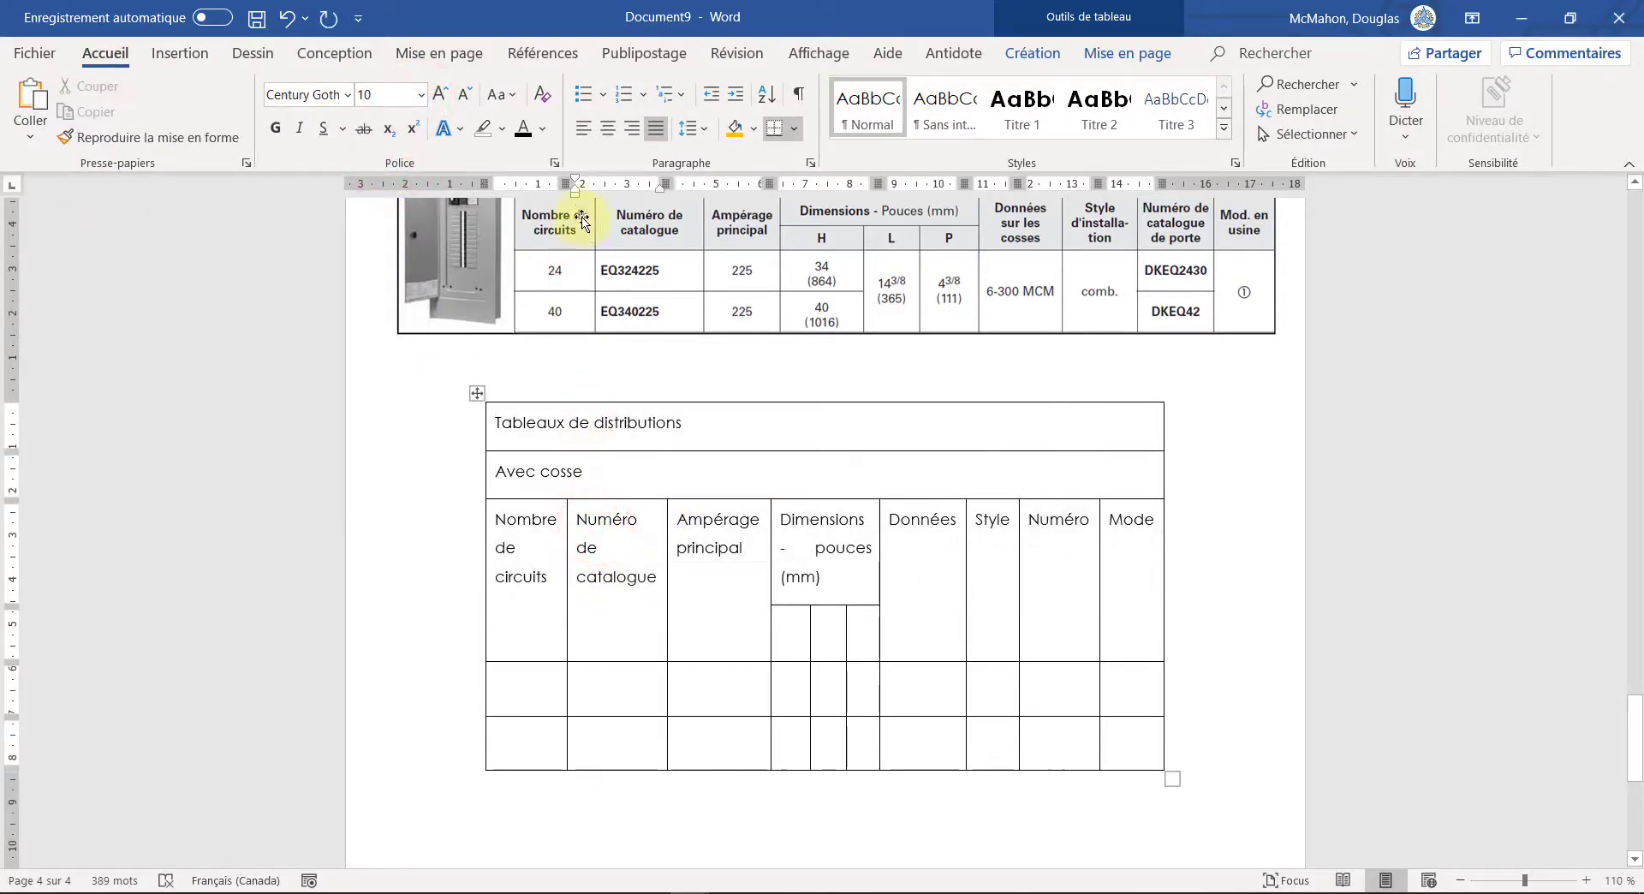
left_click_drag(473, 179, 420, 180)
left_click_drag(523, 186, 546, 183)
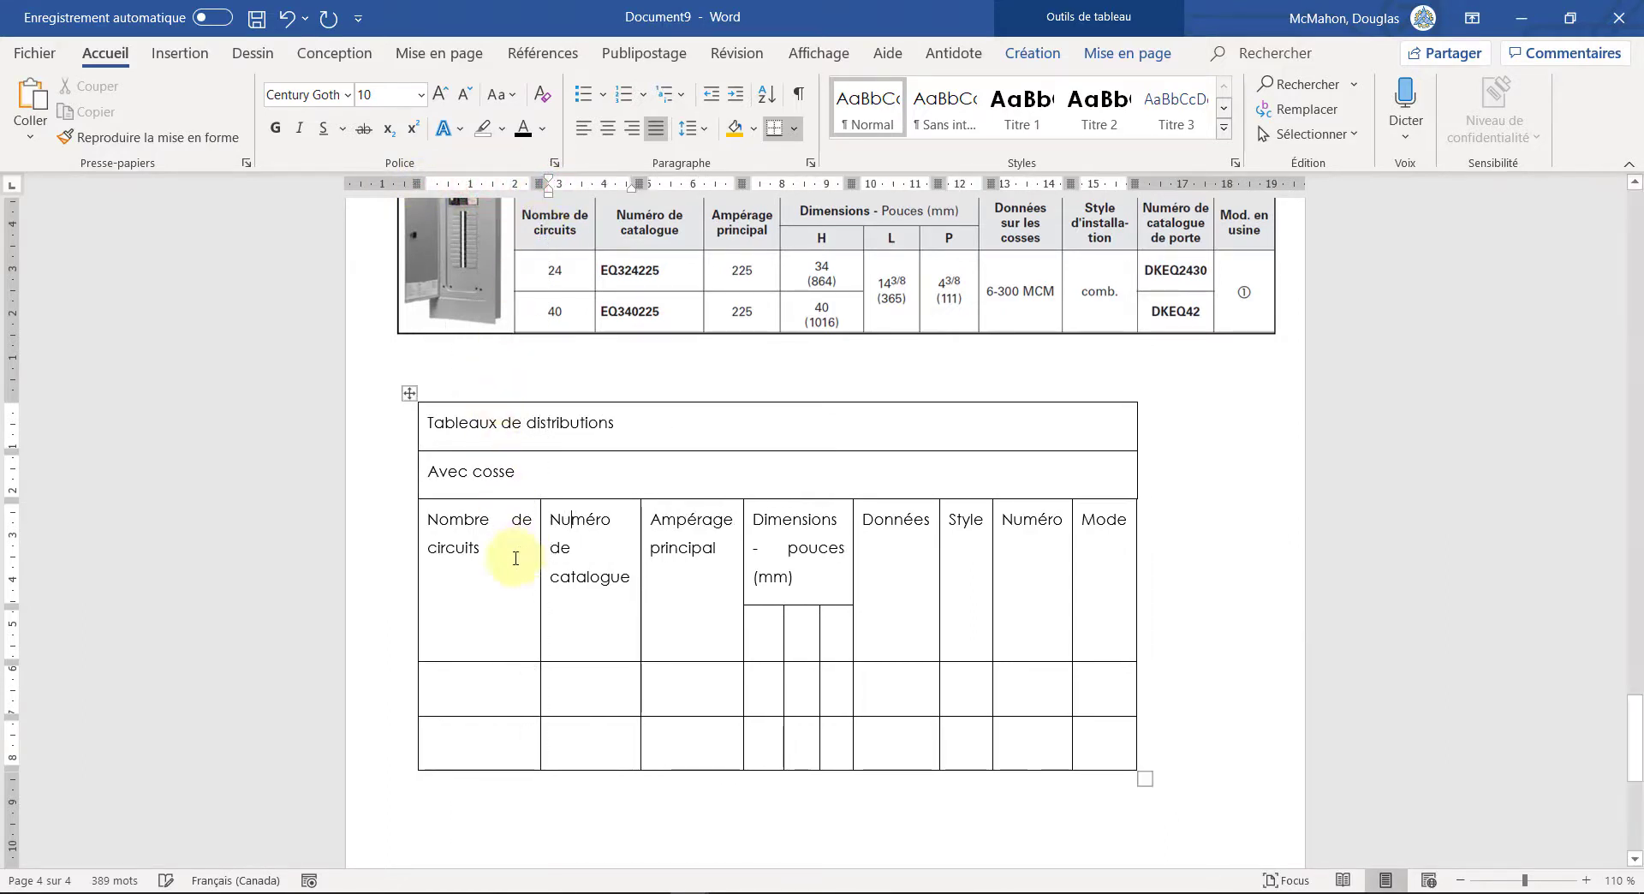
Step: Left-align the text of the table's title rows and header row
left_click_drag(401, 547, 938, 557)
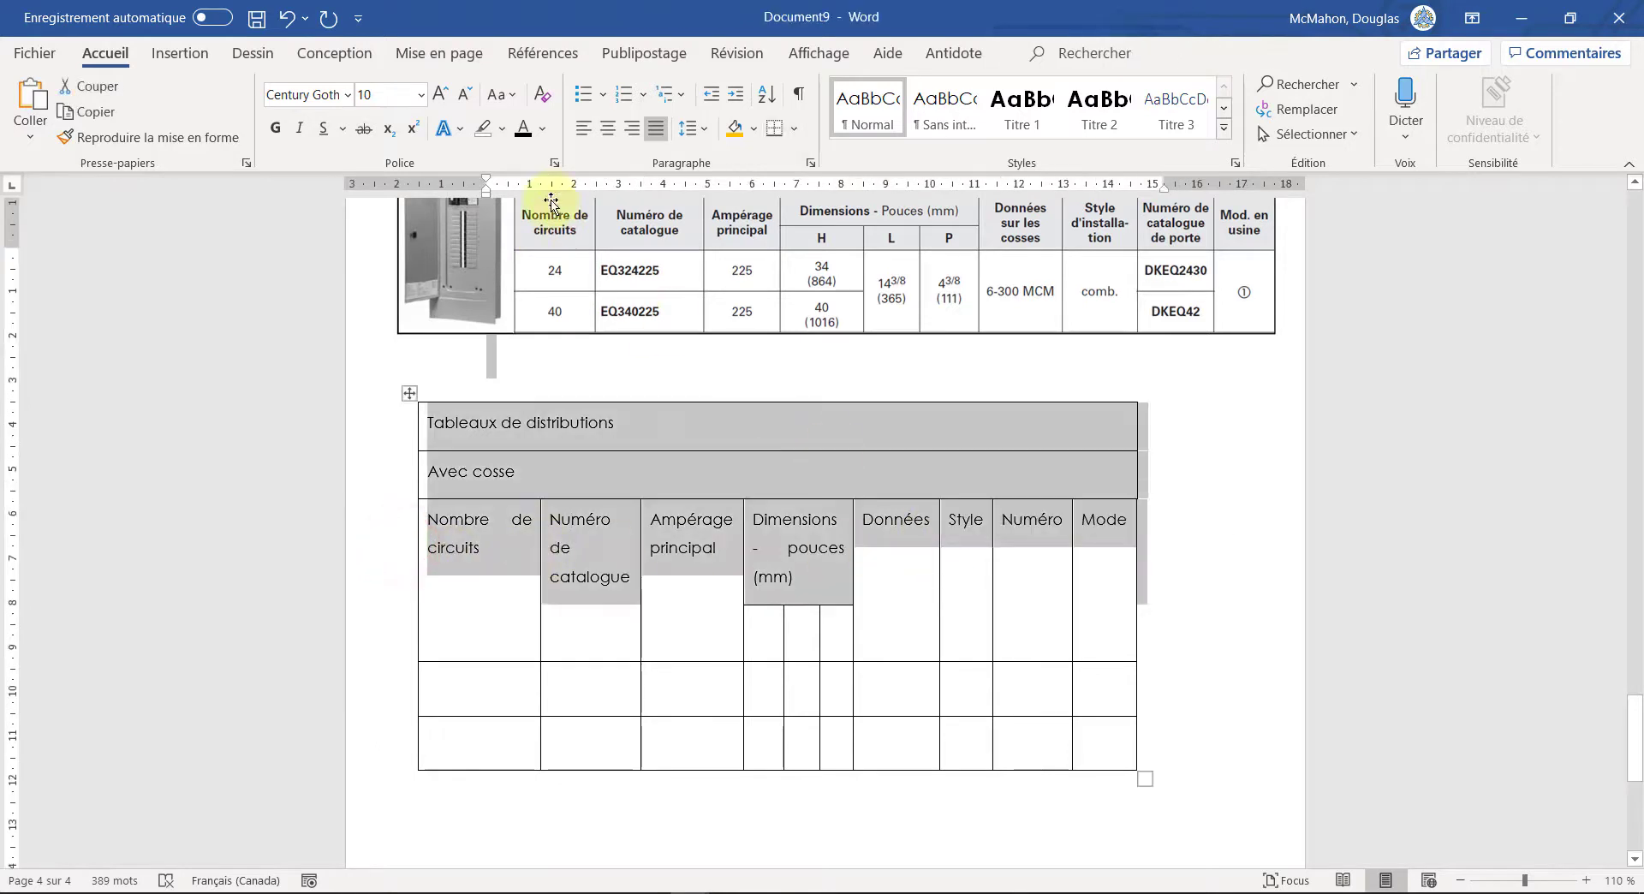
left_click(586, 128)
left_click(518, 561)
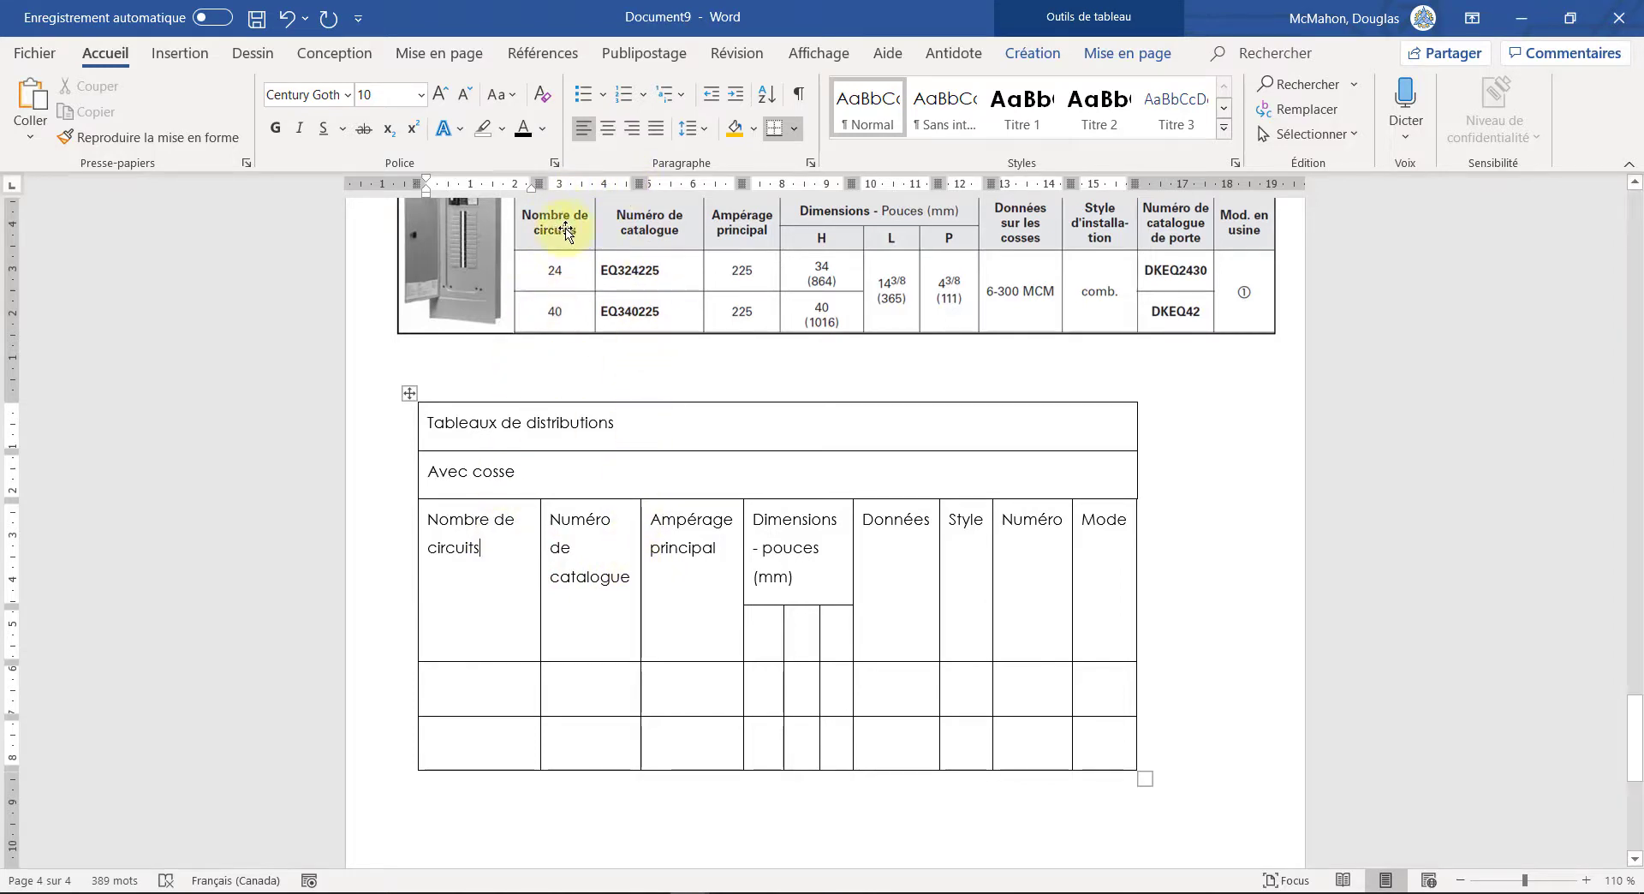
Step: Center all the column headers from "Nombre de circuits" to "Mode" horizontally
left_click_drag(478, 548, 427, 518)
left_click(608, 129)
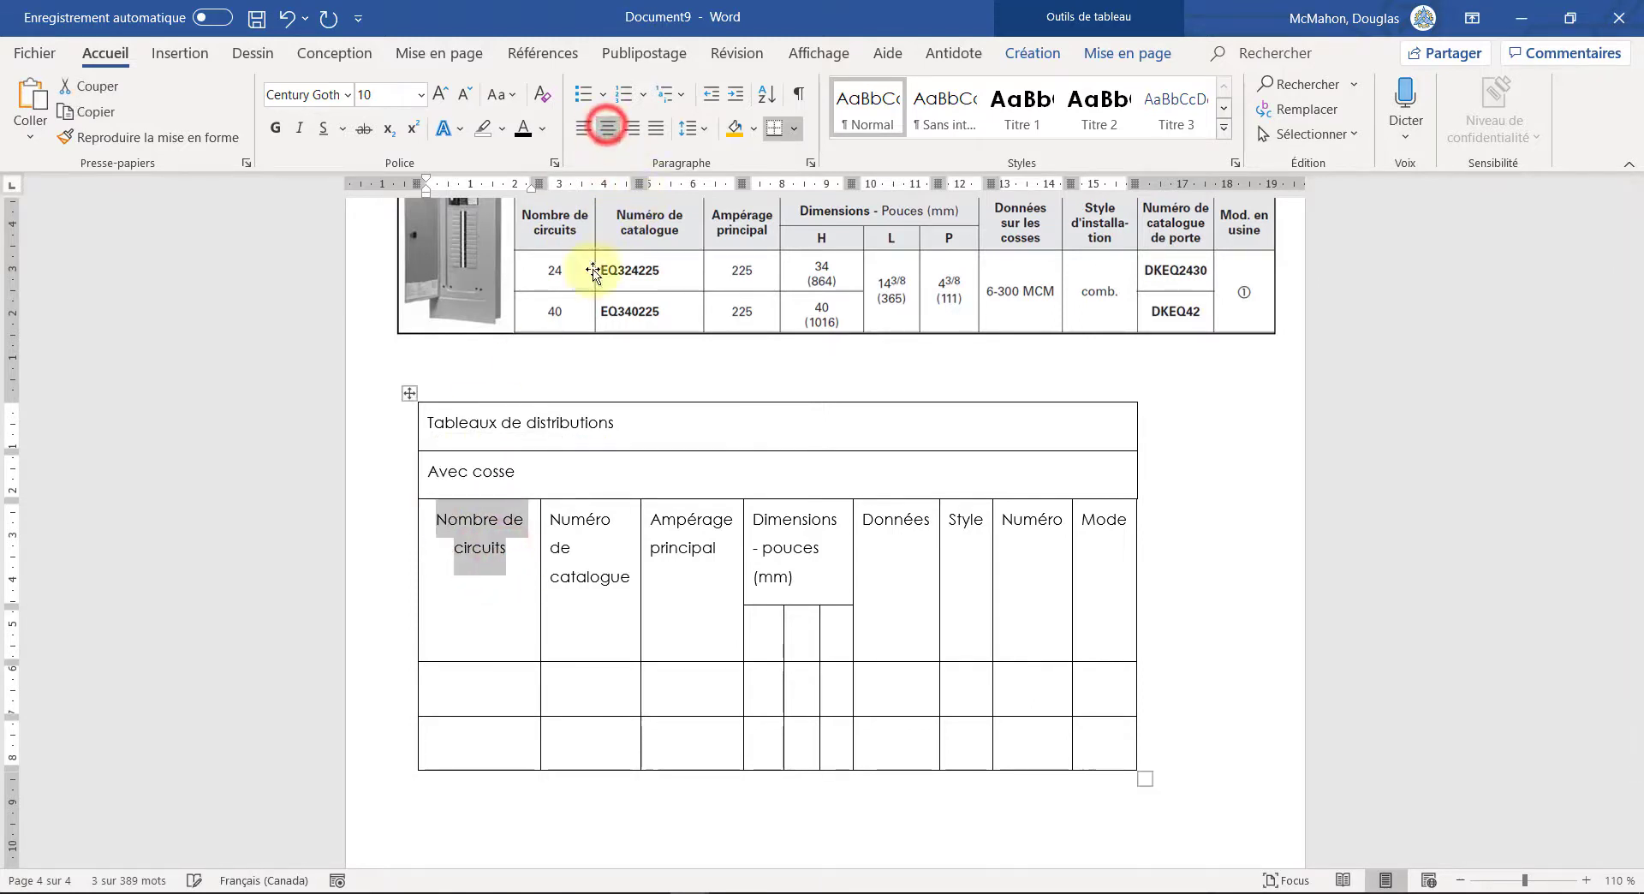
left_click_drag(632, 580, 550, 519)
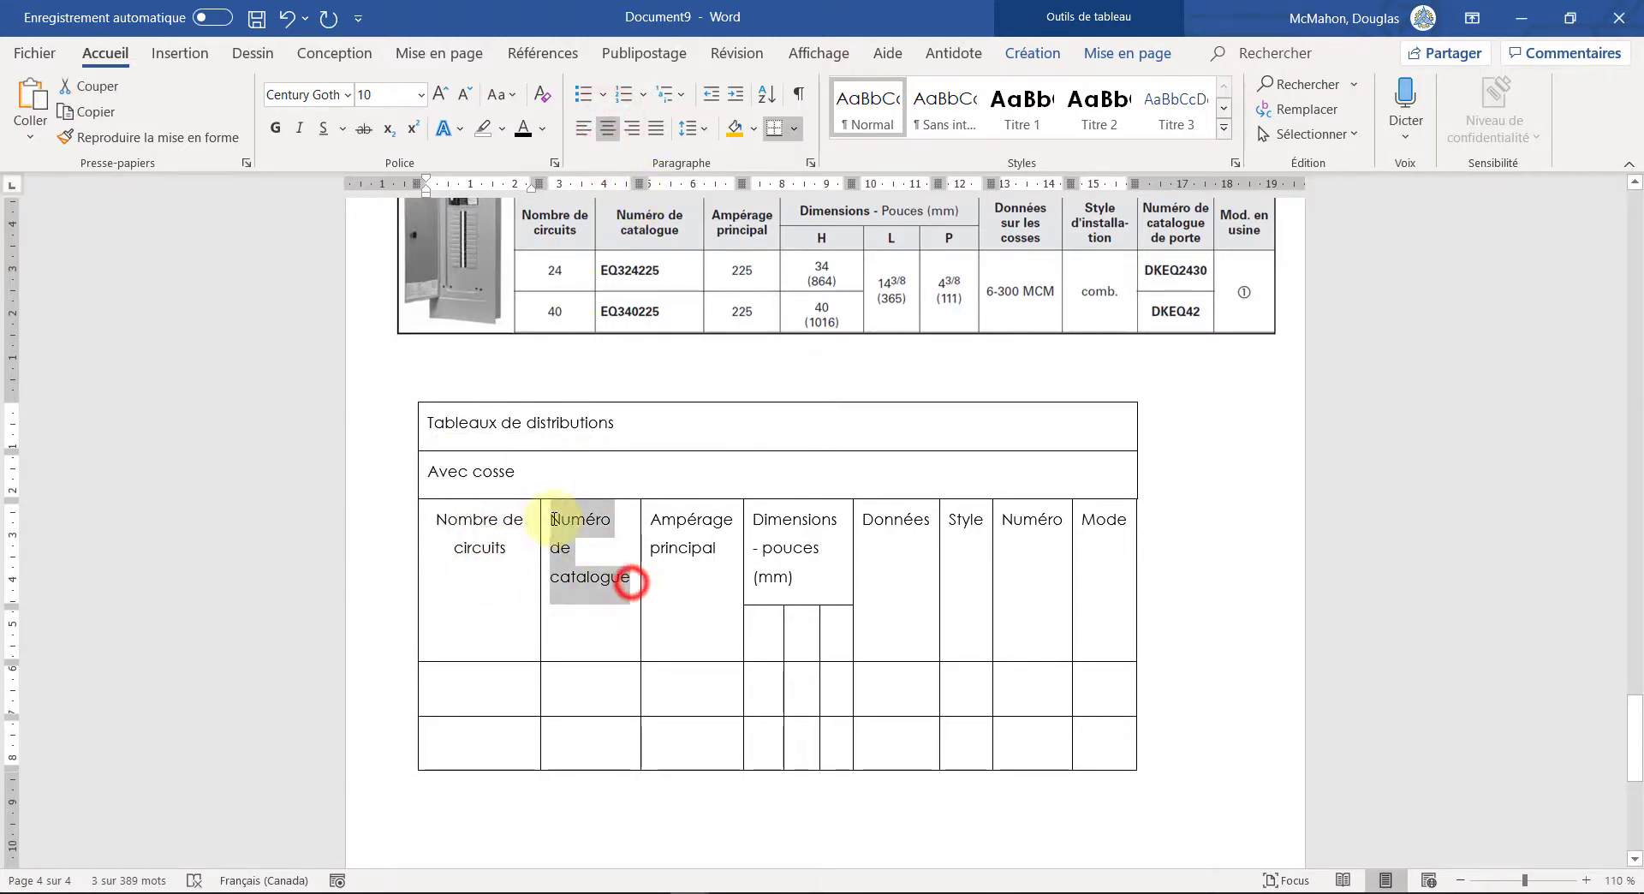
left_click_drag(438, 548, 1105, 551)
left_click(607, 128)
left_click(690, 567)
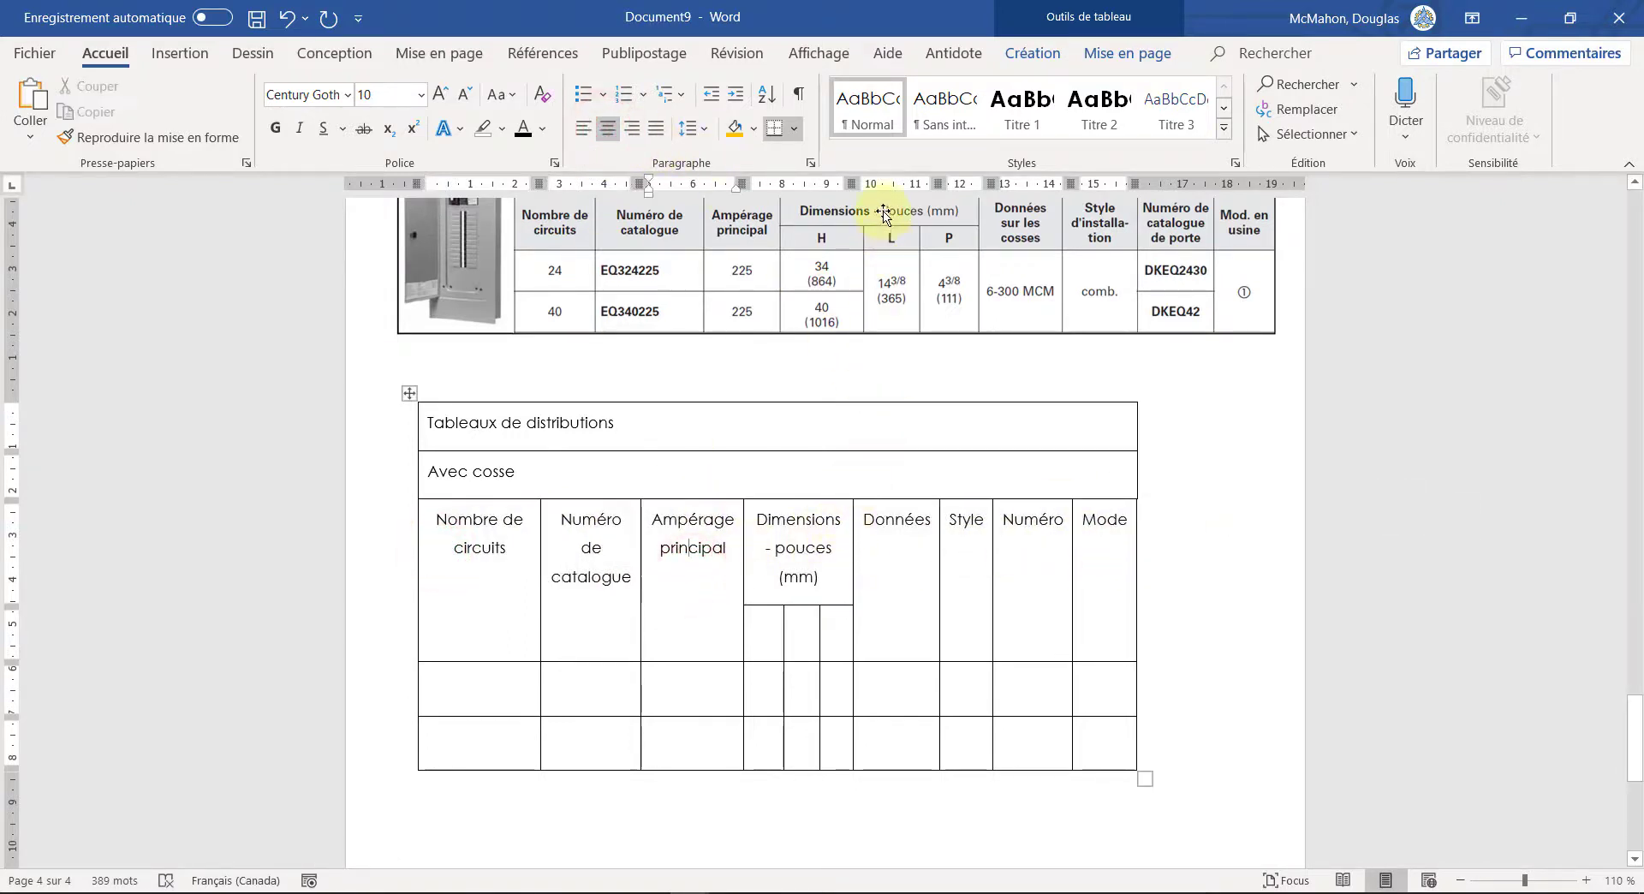
Step: Widen the "Dimensions - pouces (mm)" column and resize its three sub-columns to similar widths, keeping the table within the page
left_click_drag(846, 183, 944, 181)
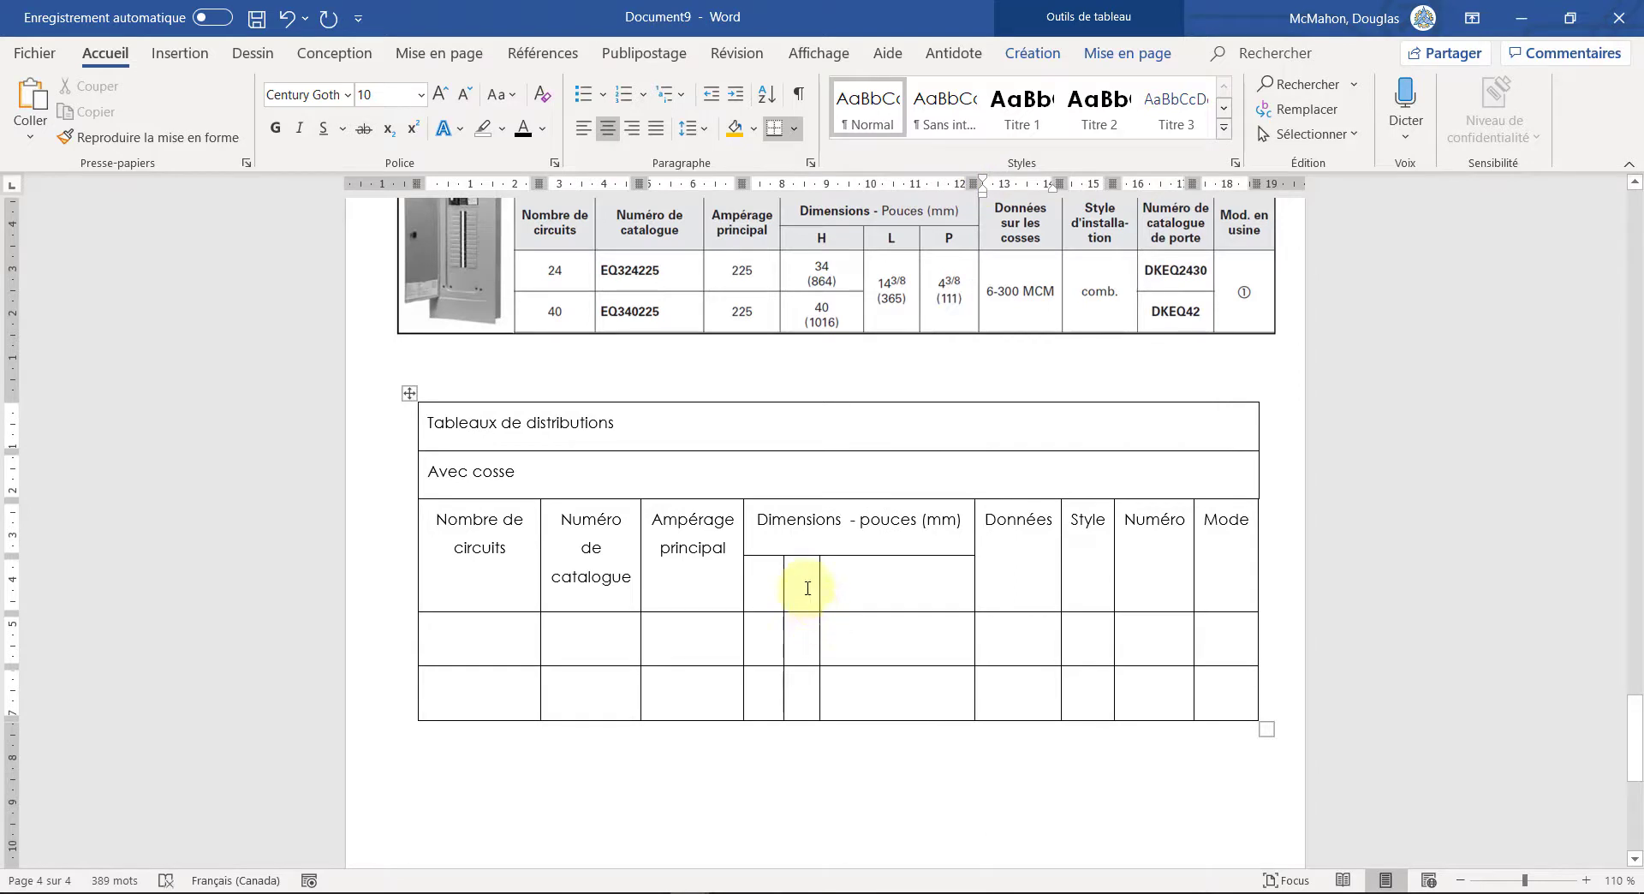
left_click(806, 588)
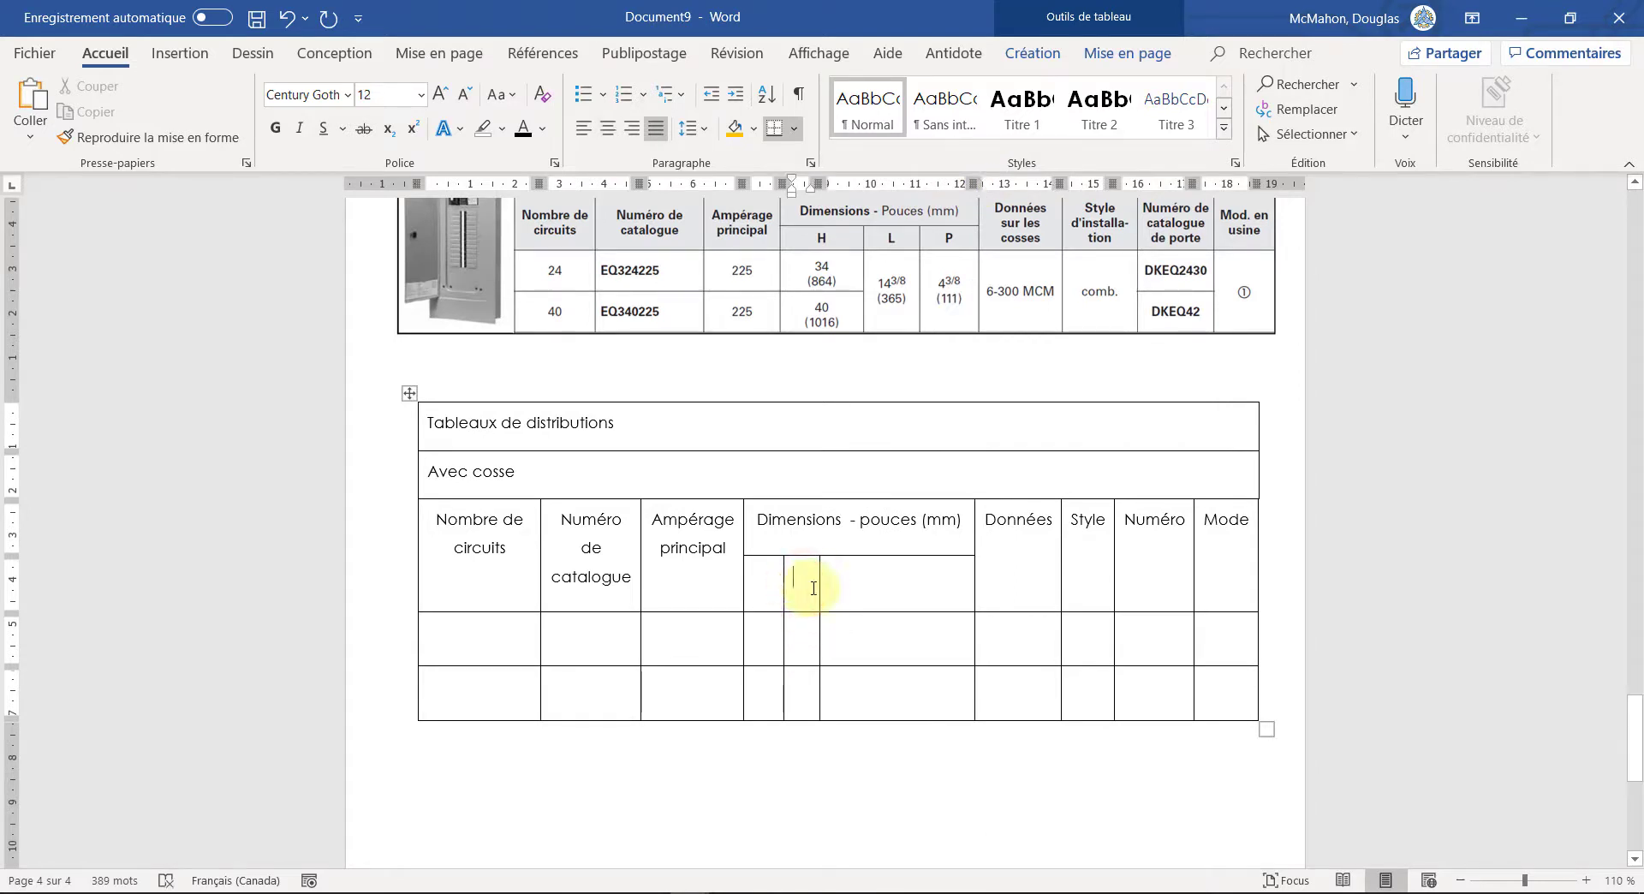
left_click_drag(817, 184, 923, 190)
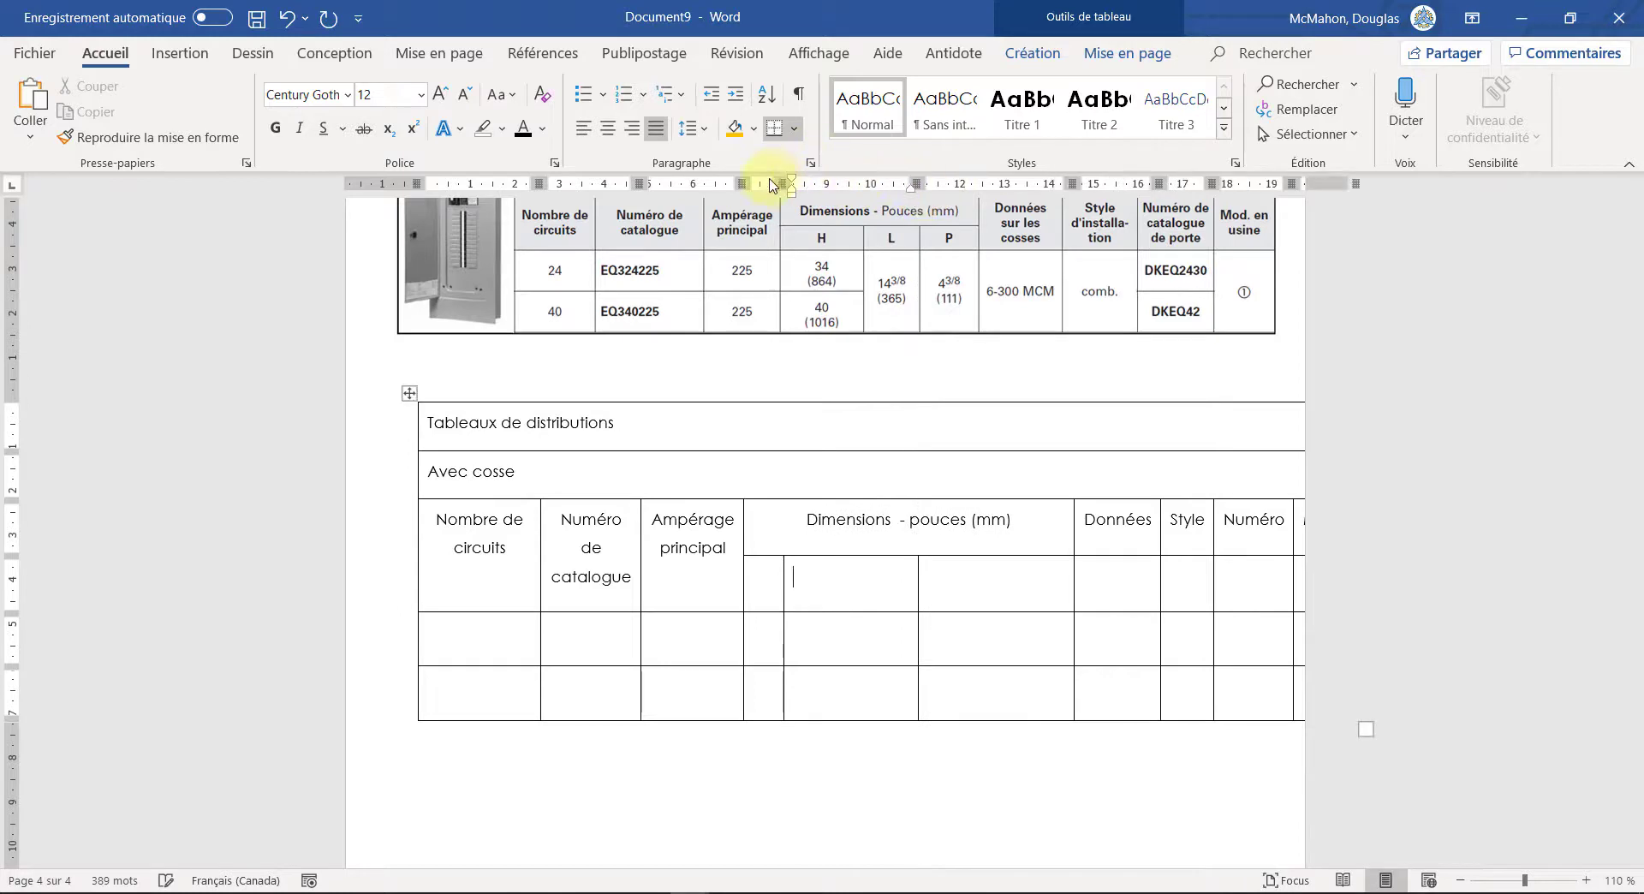
left_click_drag(775, 182, 811, 183)
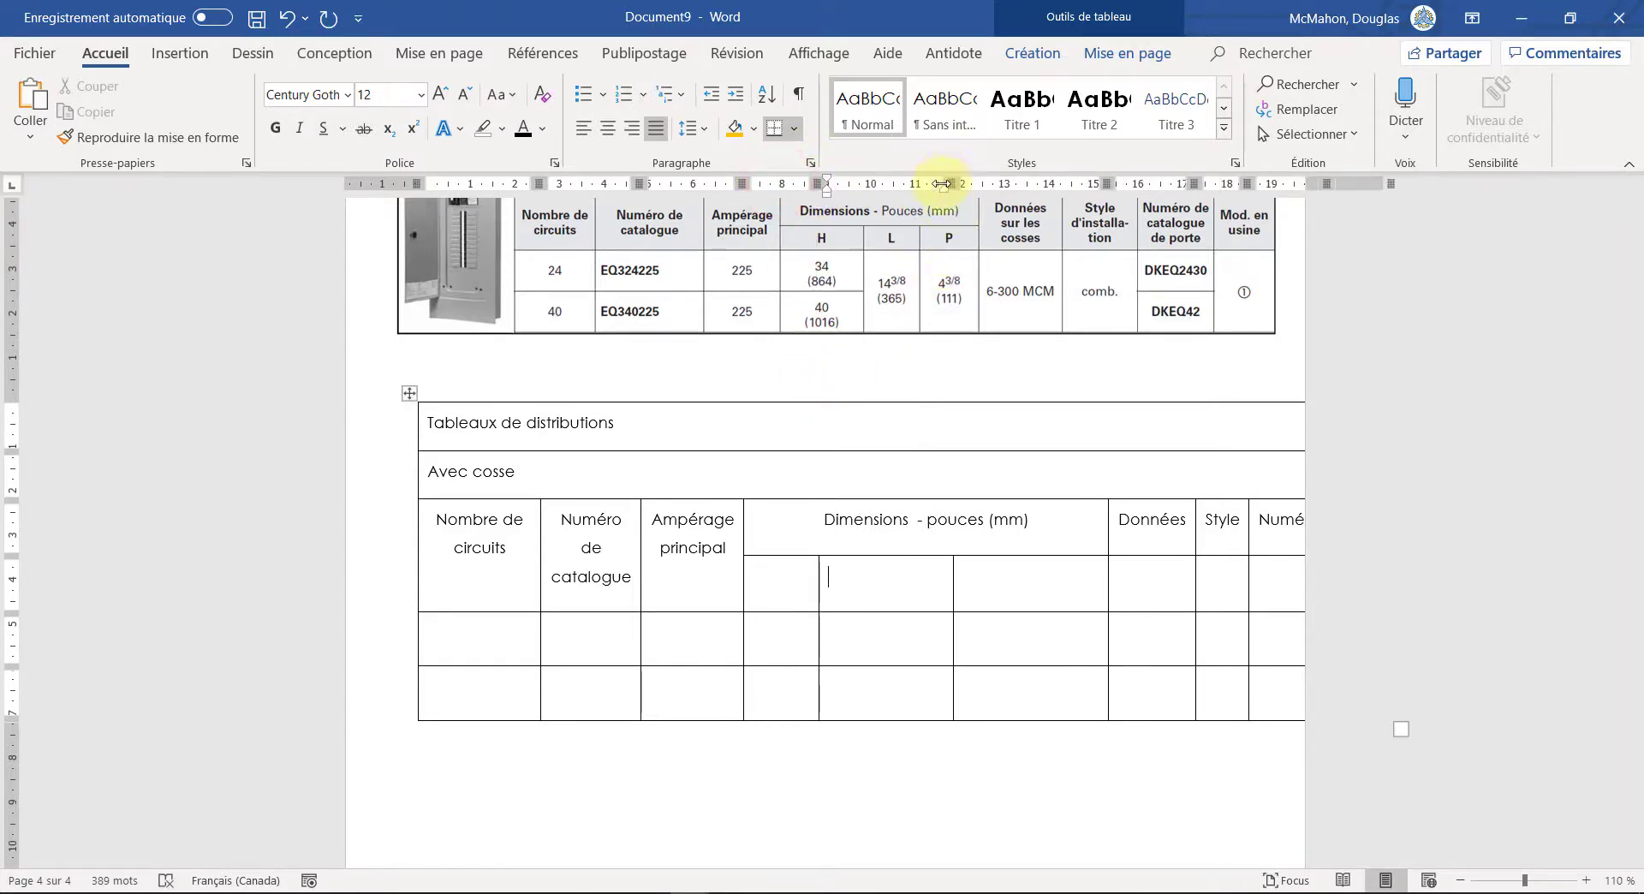
left_click_drag(947, 182, 885, 182)
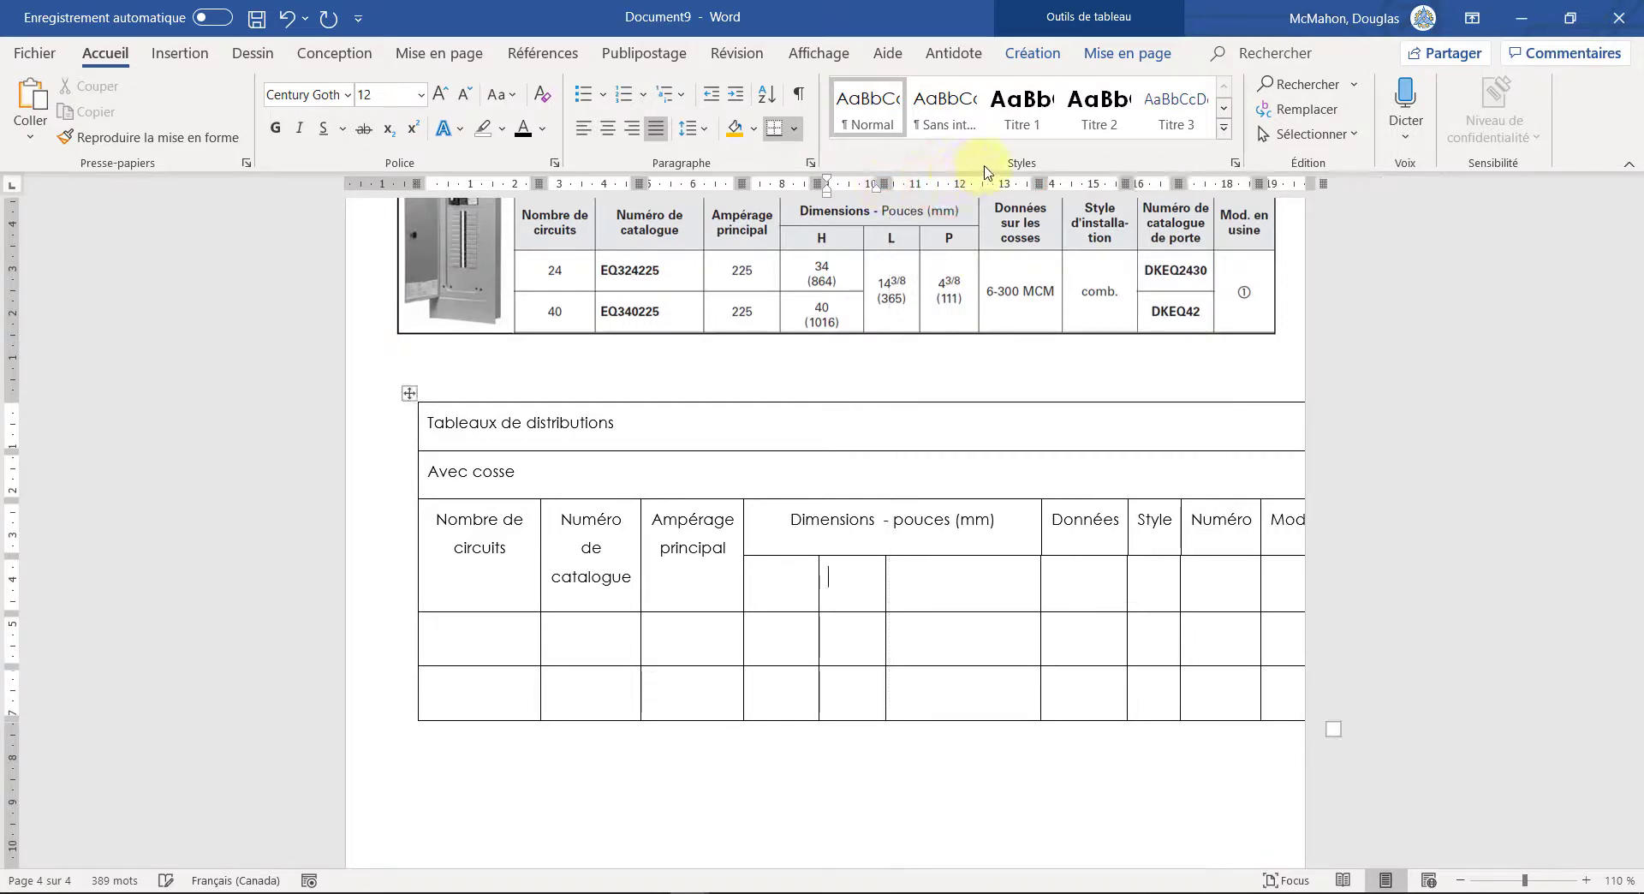
left_click_drag(1027, 184, 956, 182)
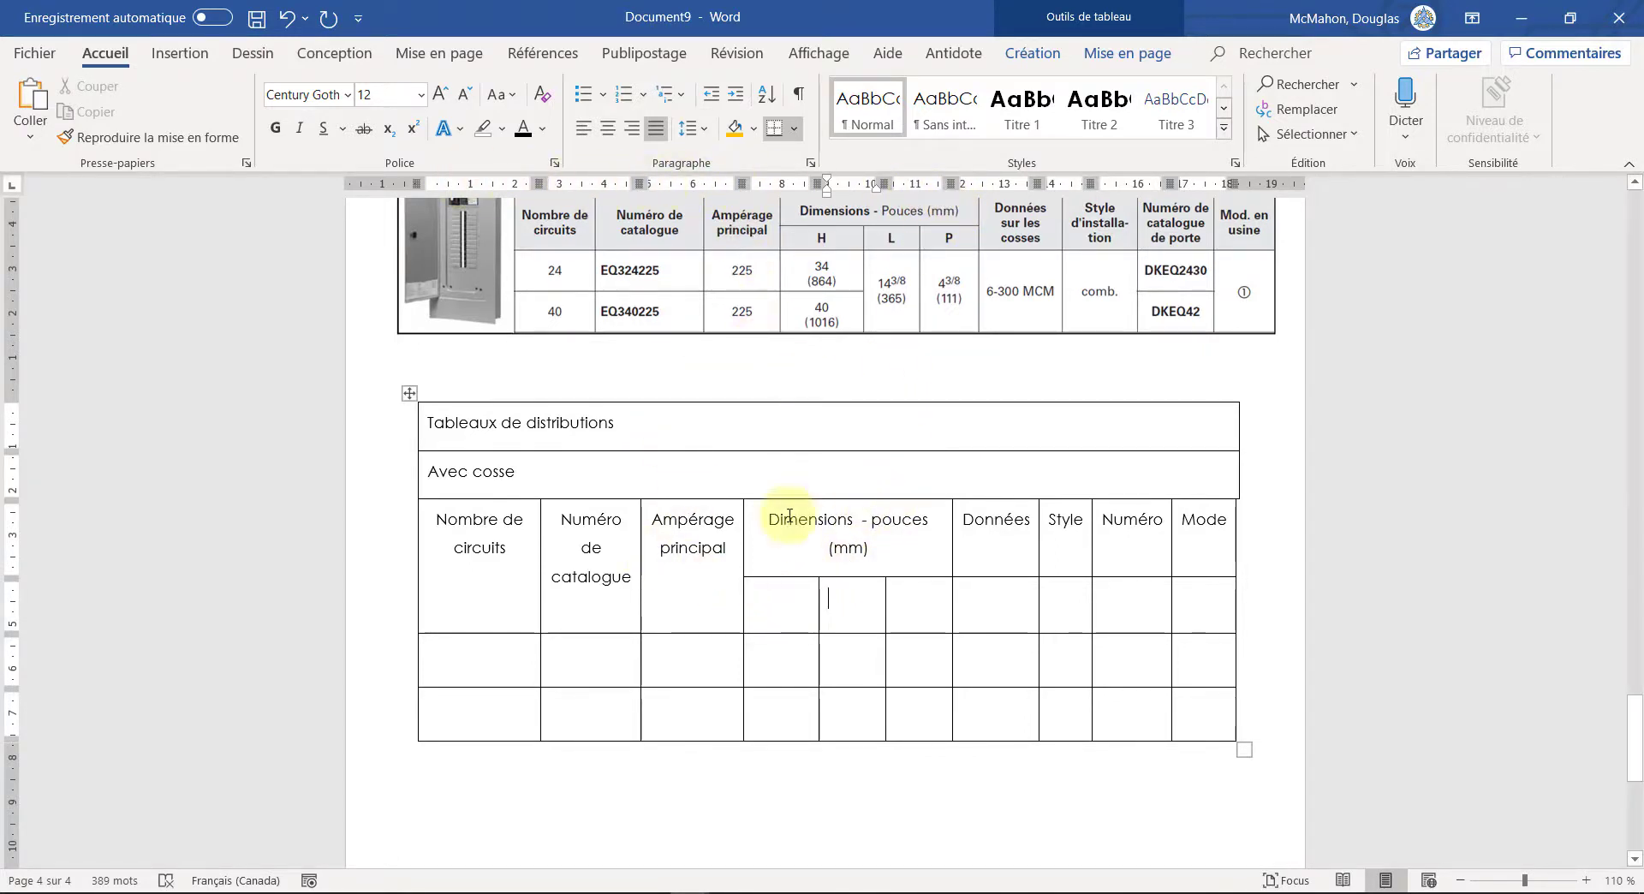
Step: Make the "Numéro de catalogue" header bold
scroll(701, 576, "up", 3)
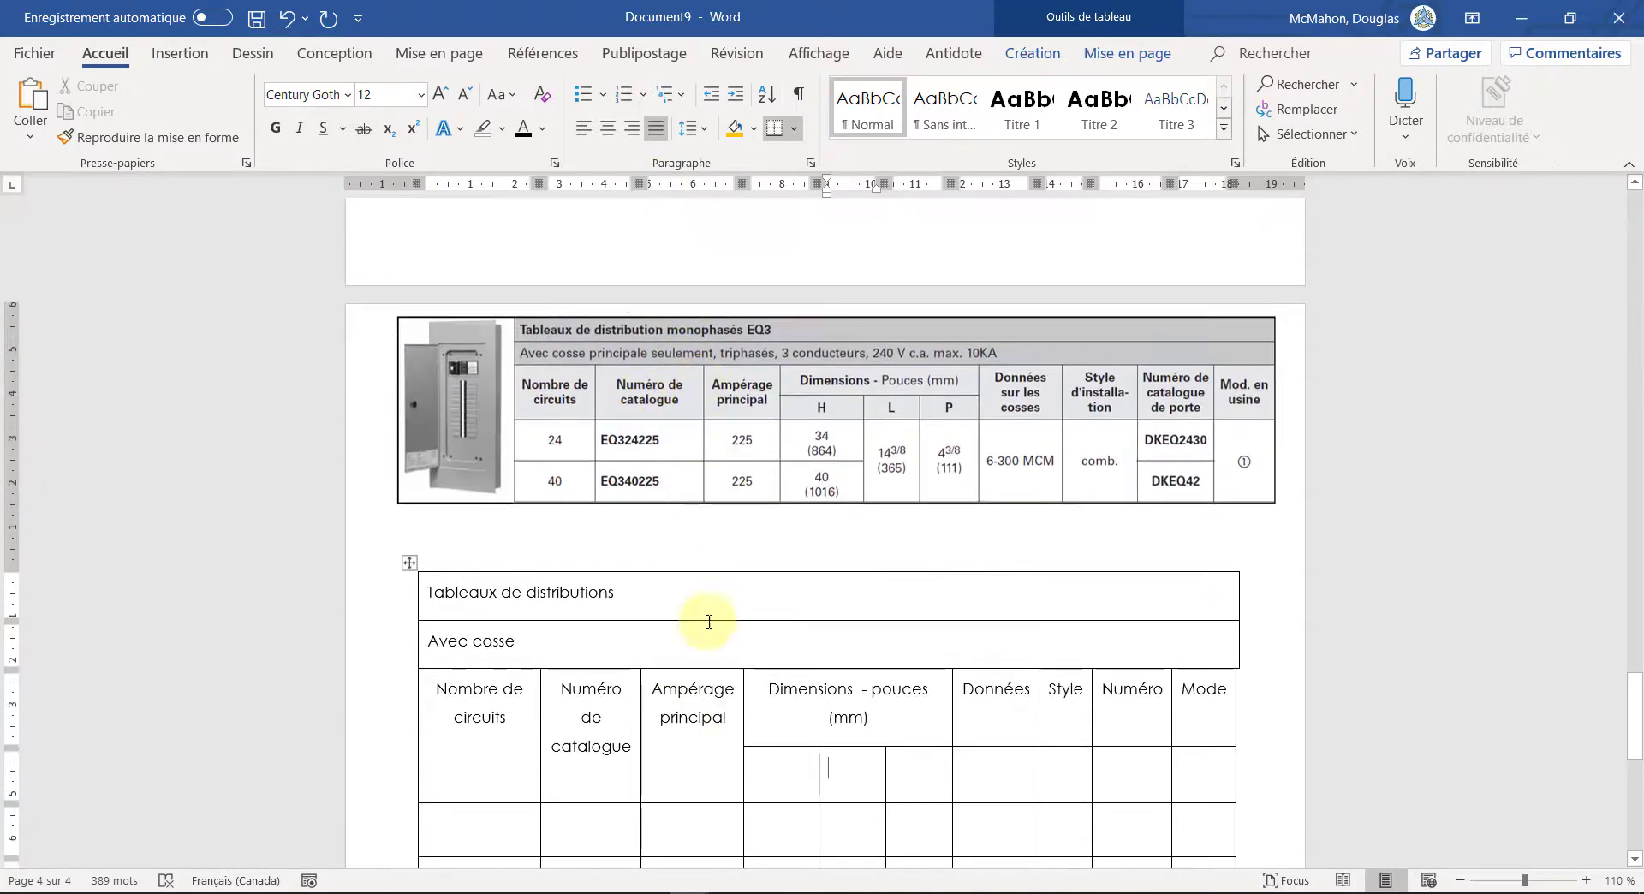
left_click_drag(629, 746, 557, 689)
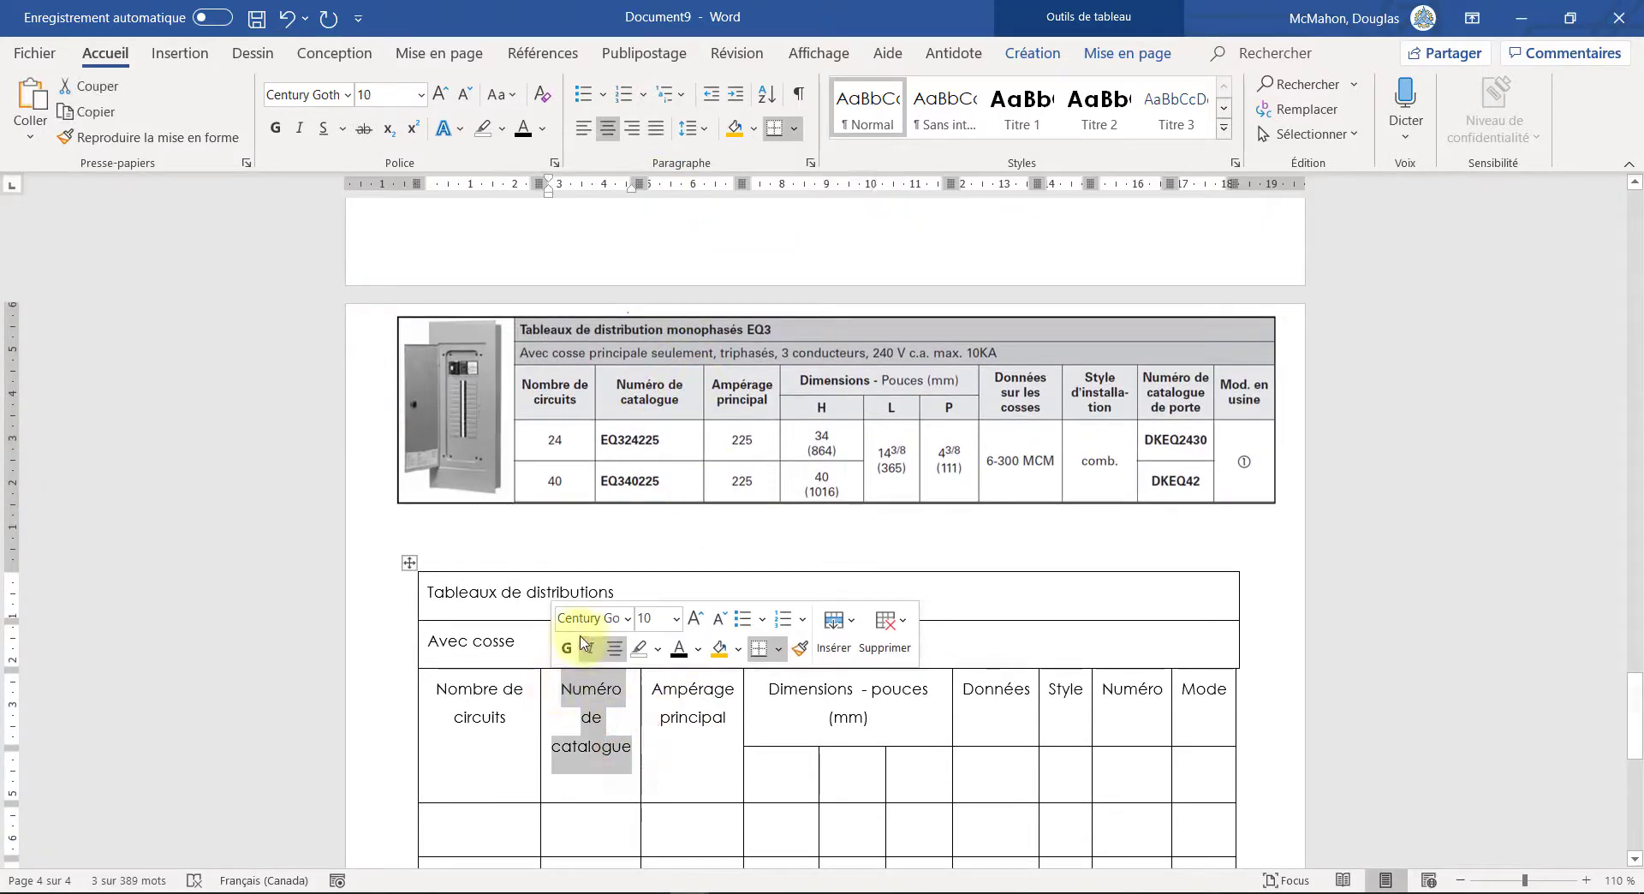
left_click(566, 648)
left_click(673, 718)
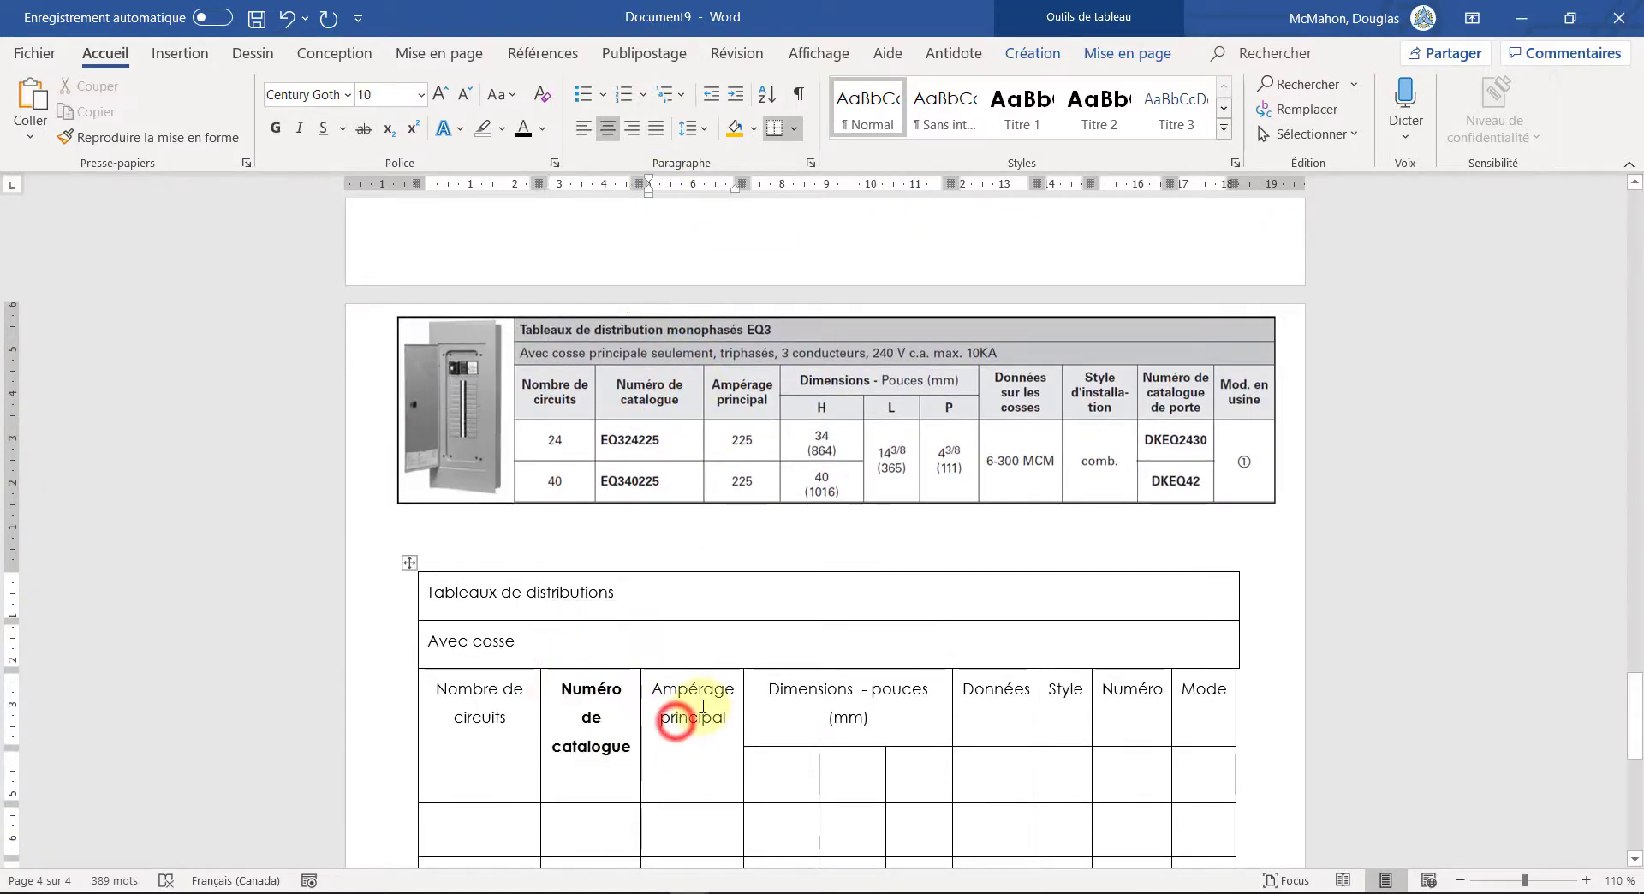
Step: Insert a new column to the left of the whole table and merge all its cells into one
scroll(587, 659, "down", 1)
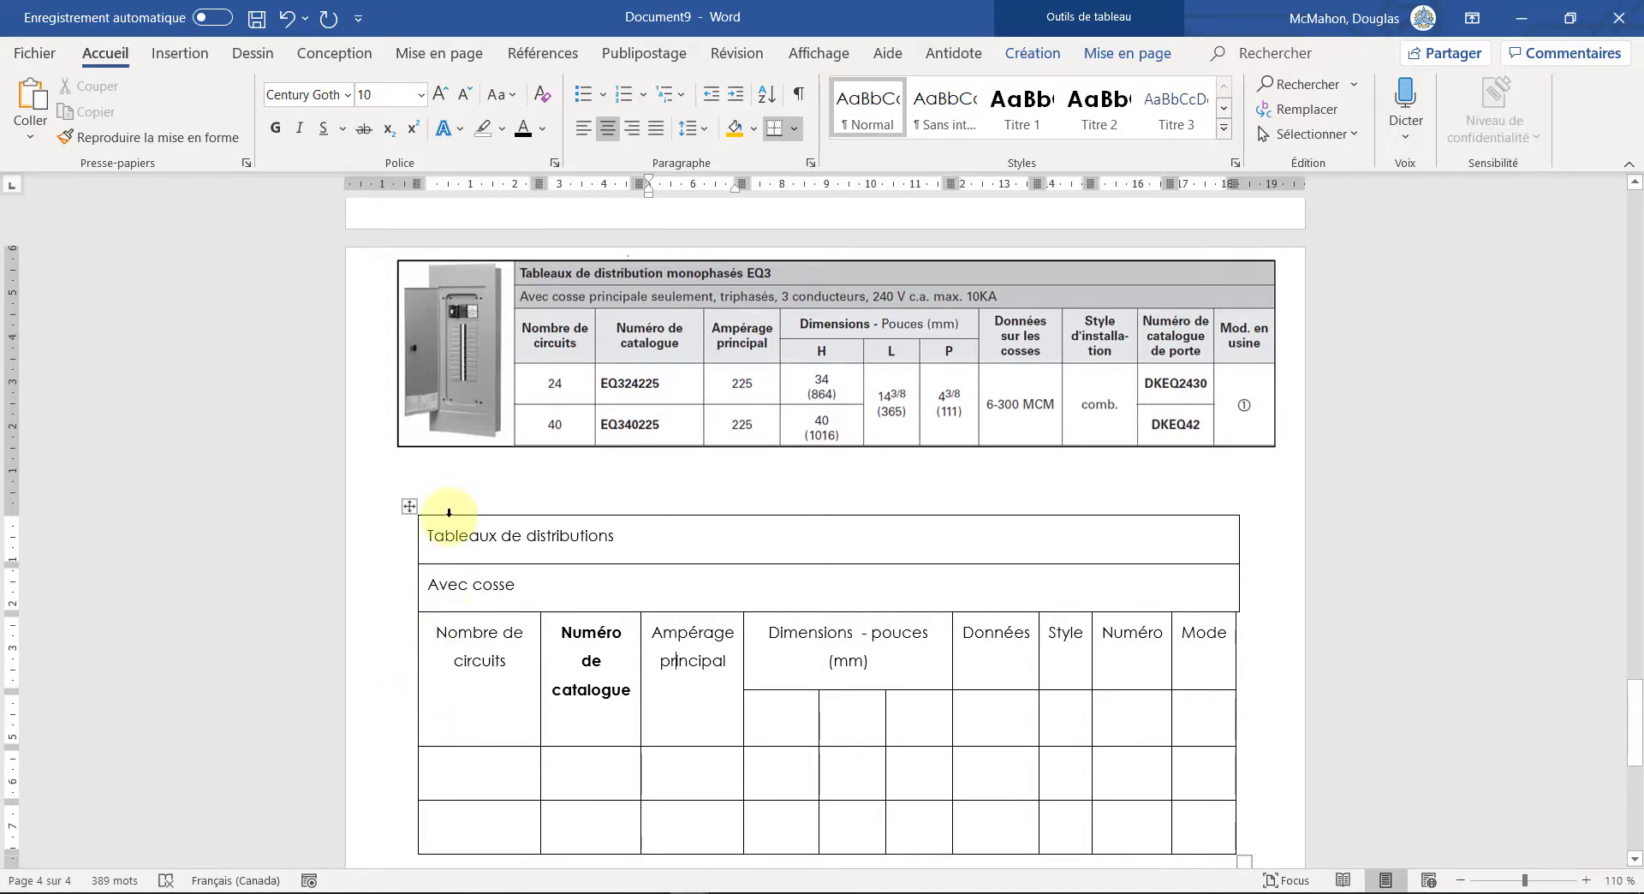
right_click(449, 512)
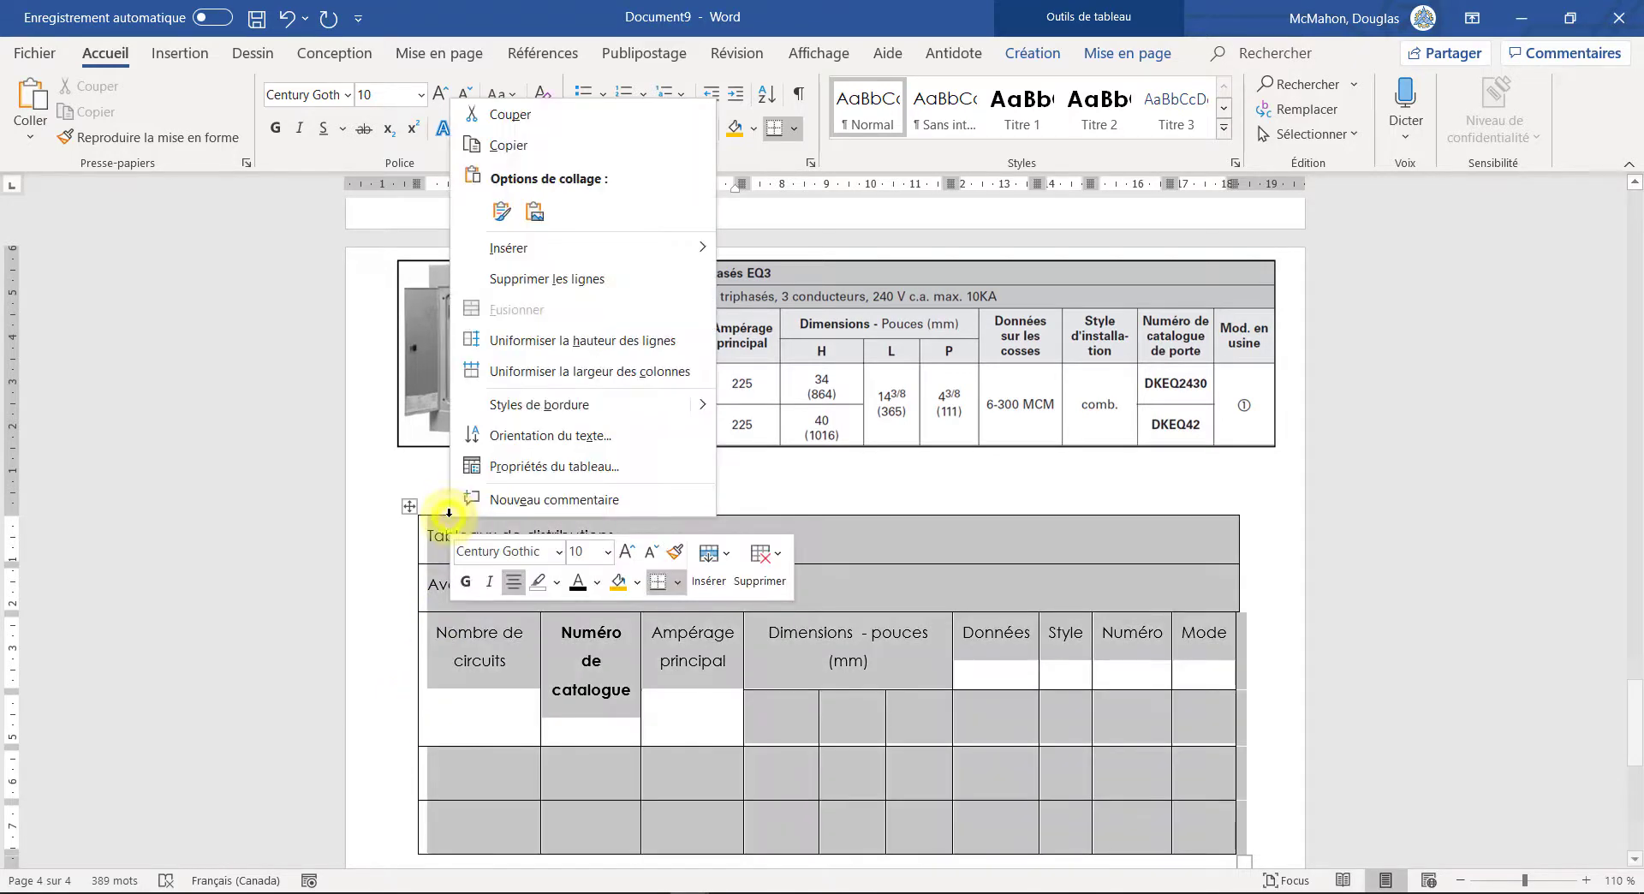
mouse_move(573, 263)
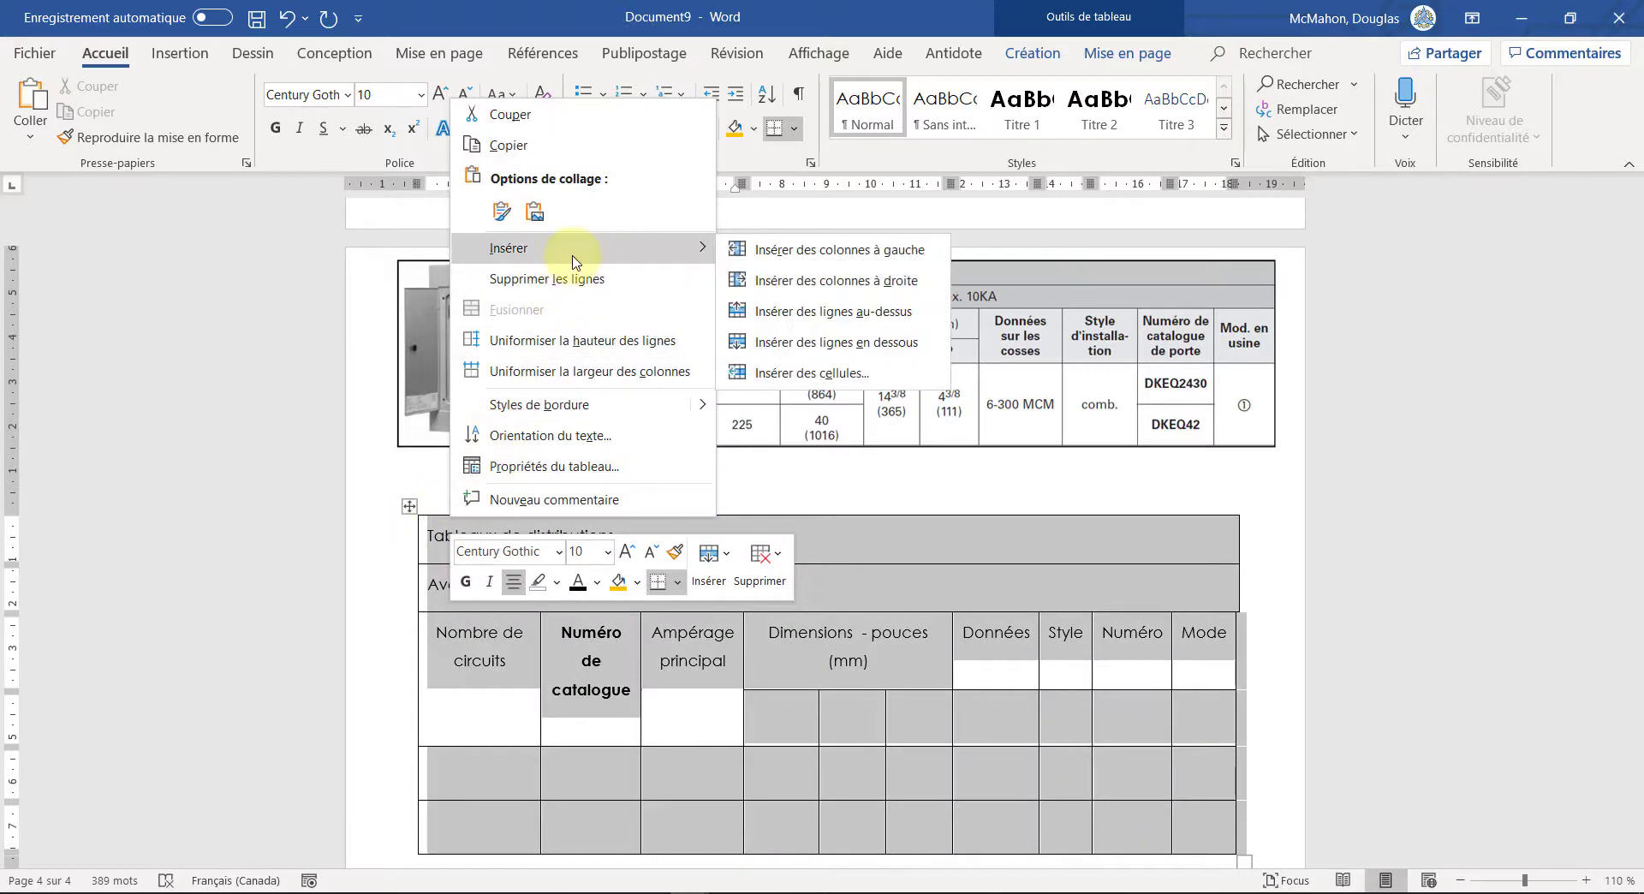
left_click(850, 257)
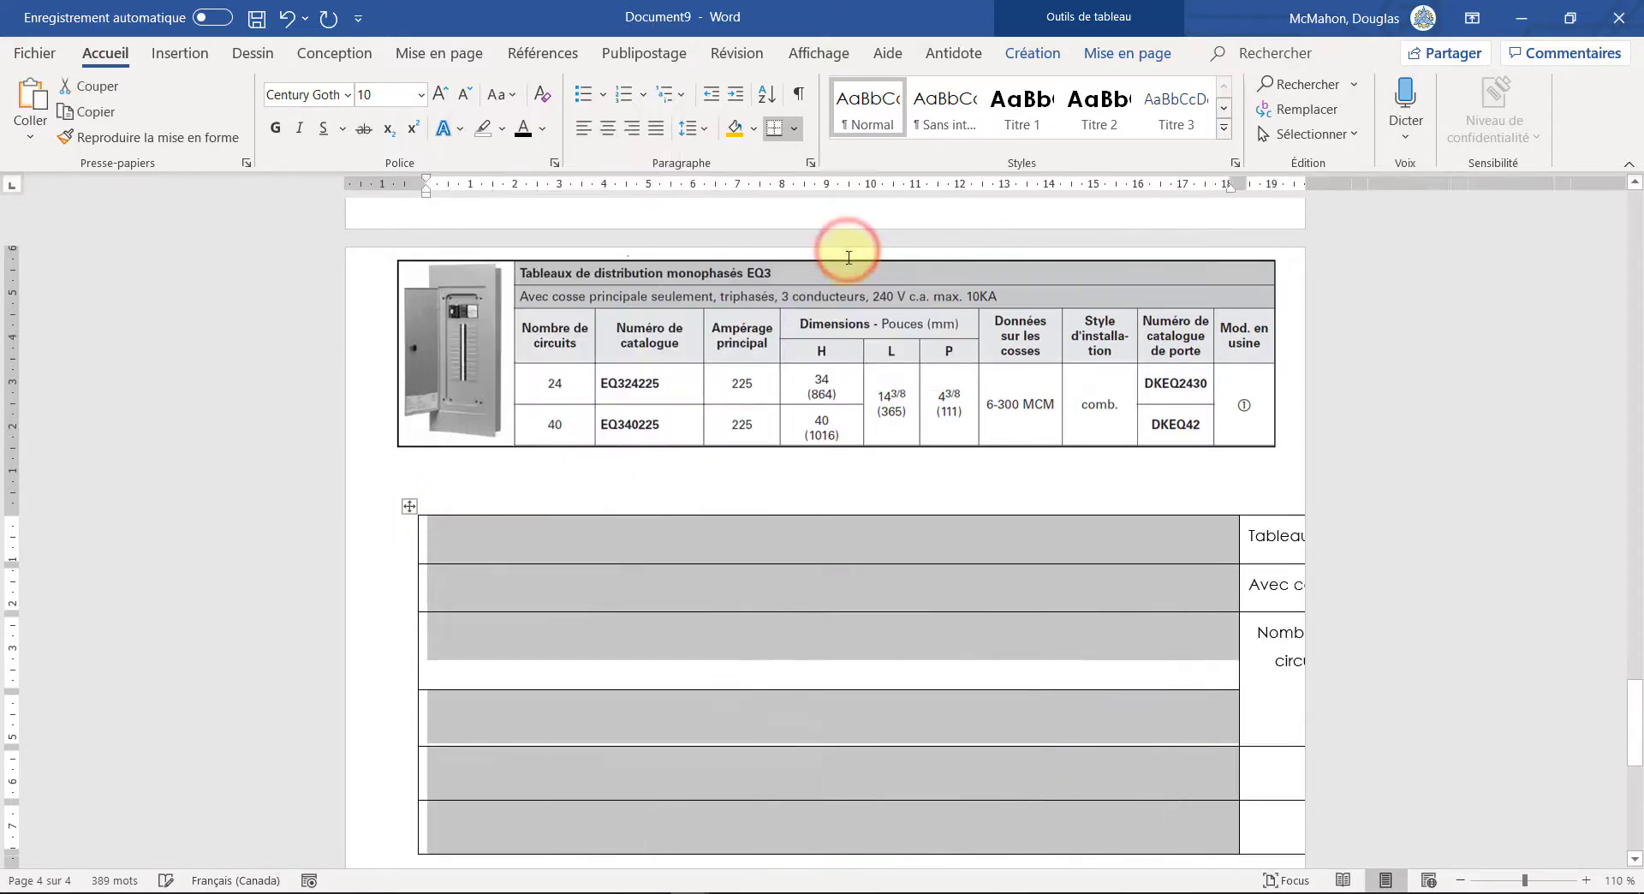
scroll(915, 668, "down", 2)
scroll(891, 630, "up", 1)
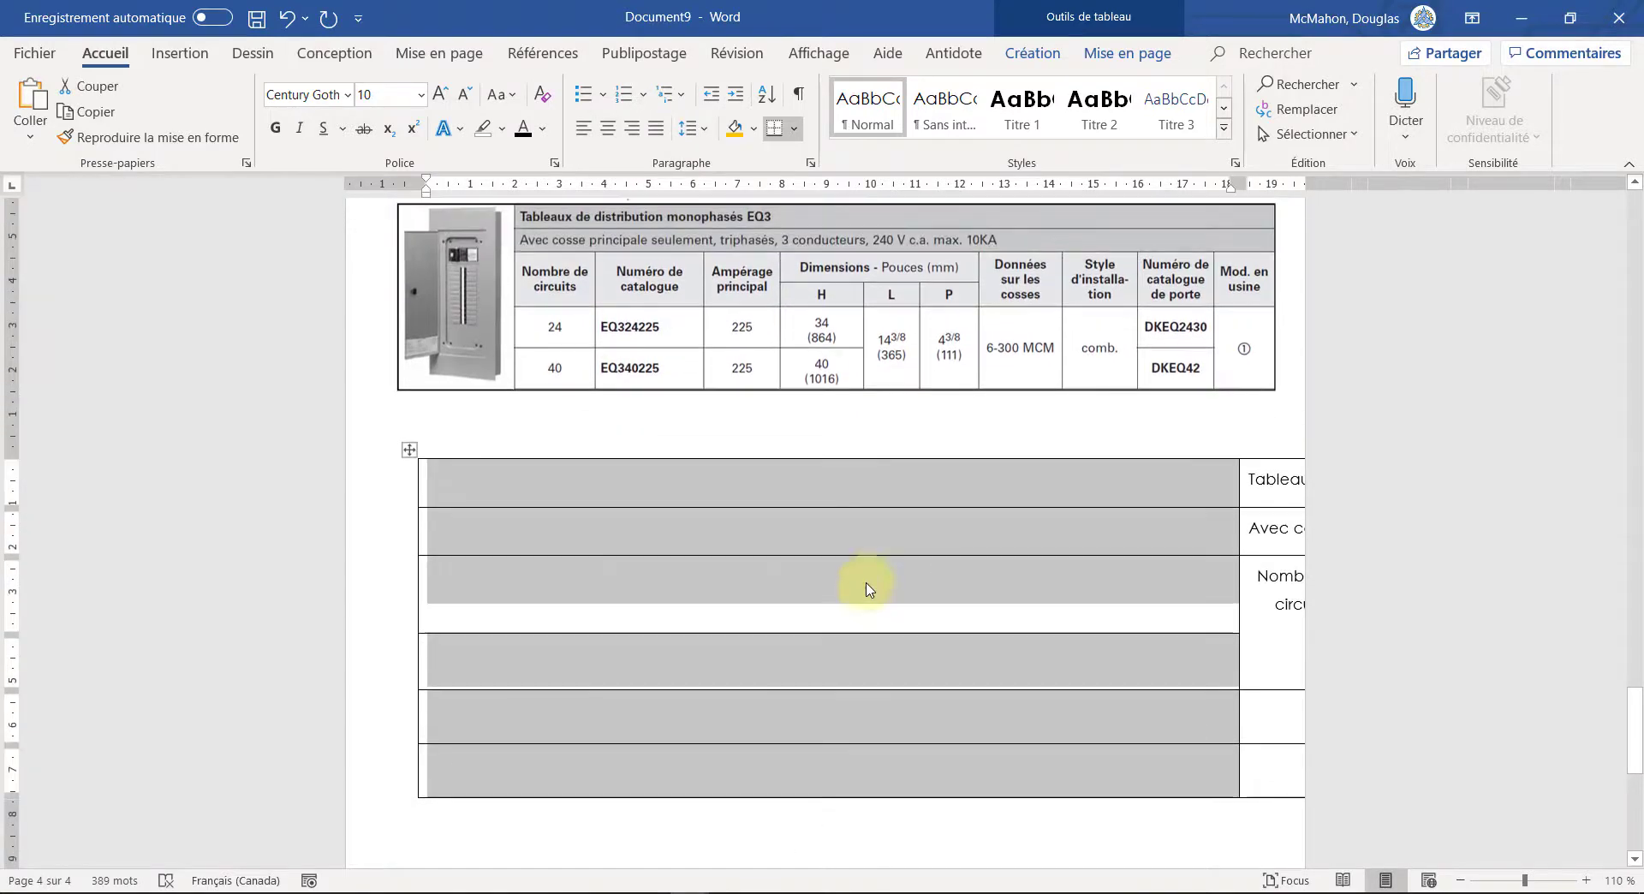
right_click(862, 556)
left_click(923, 338)
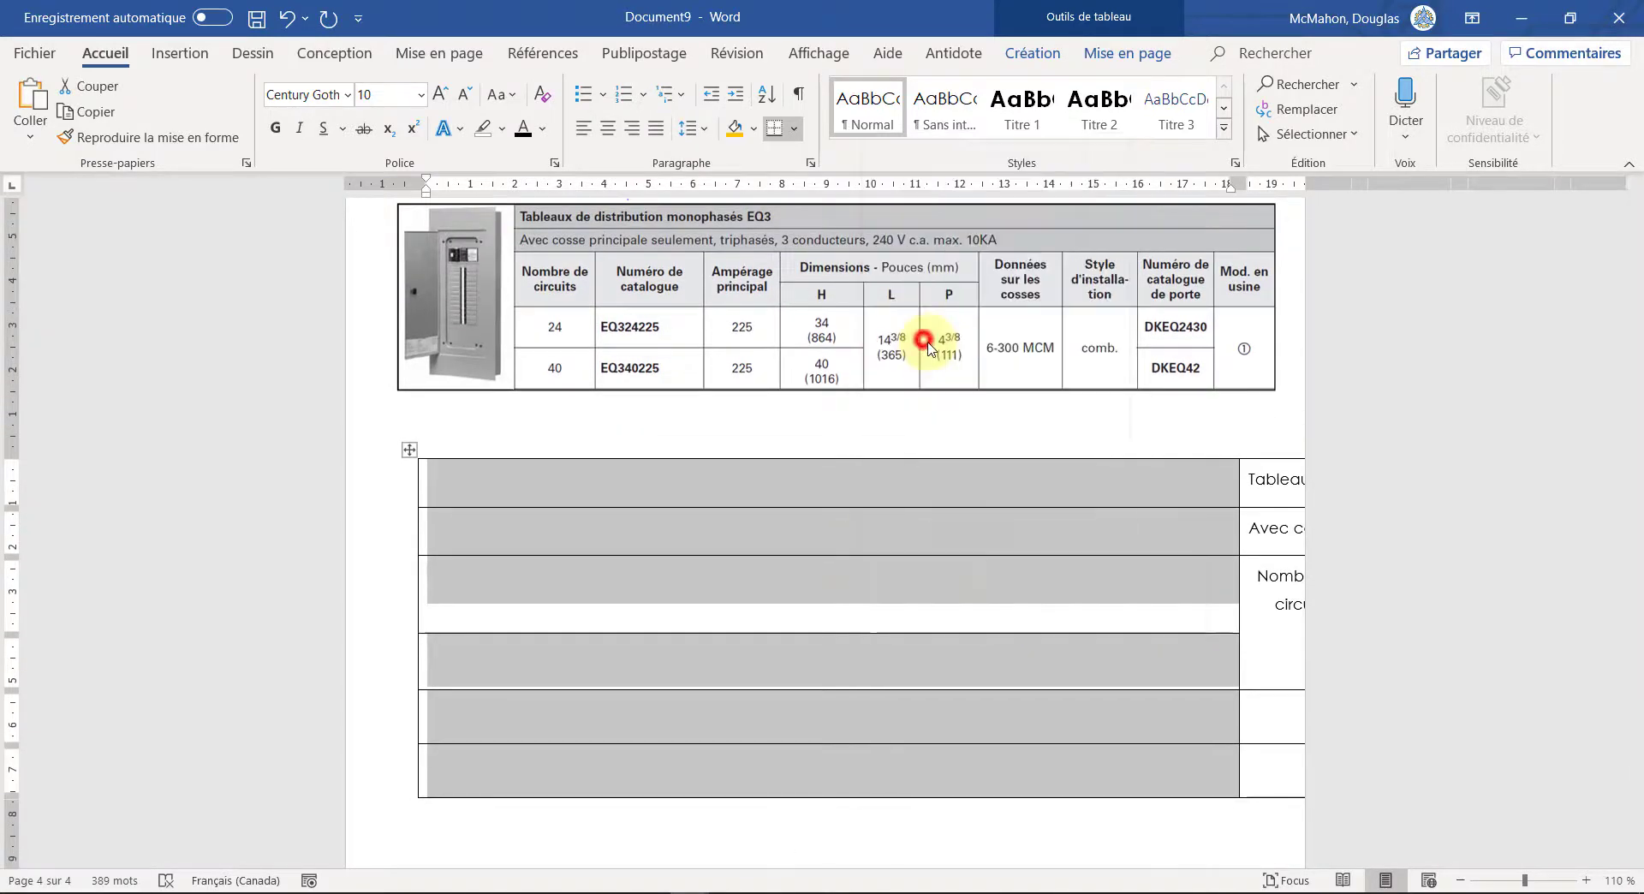
Step: Narrow the merged first column to picture width and shift the whole table left so it fits on the page
mouse_move(1234, 182)
left_mouse_down()
mouse_move(514, 275)
mouse_move(429, 294)
mouse_move(414, 322)
mouse_move(514, 333)
left_mouse_up()
left_click(409, 448)
mouse_move(391, 448)
left_mouse_down()
mouse_move(299, 447)
mouse_move(371, 451)
left_mouse_up()
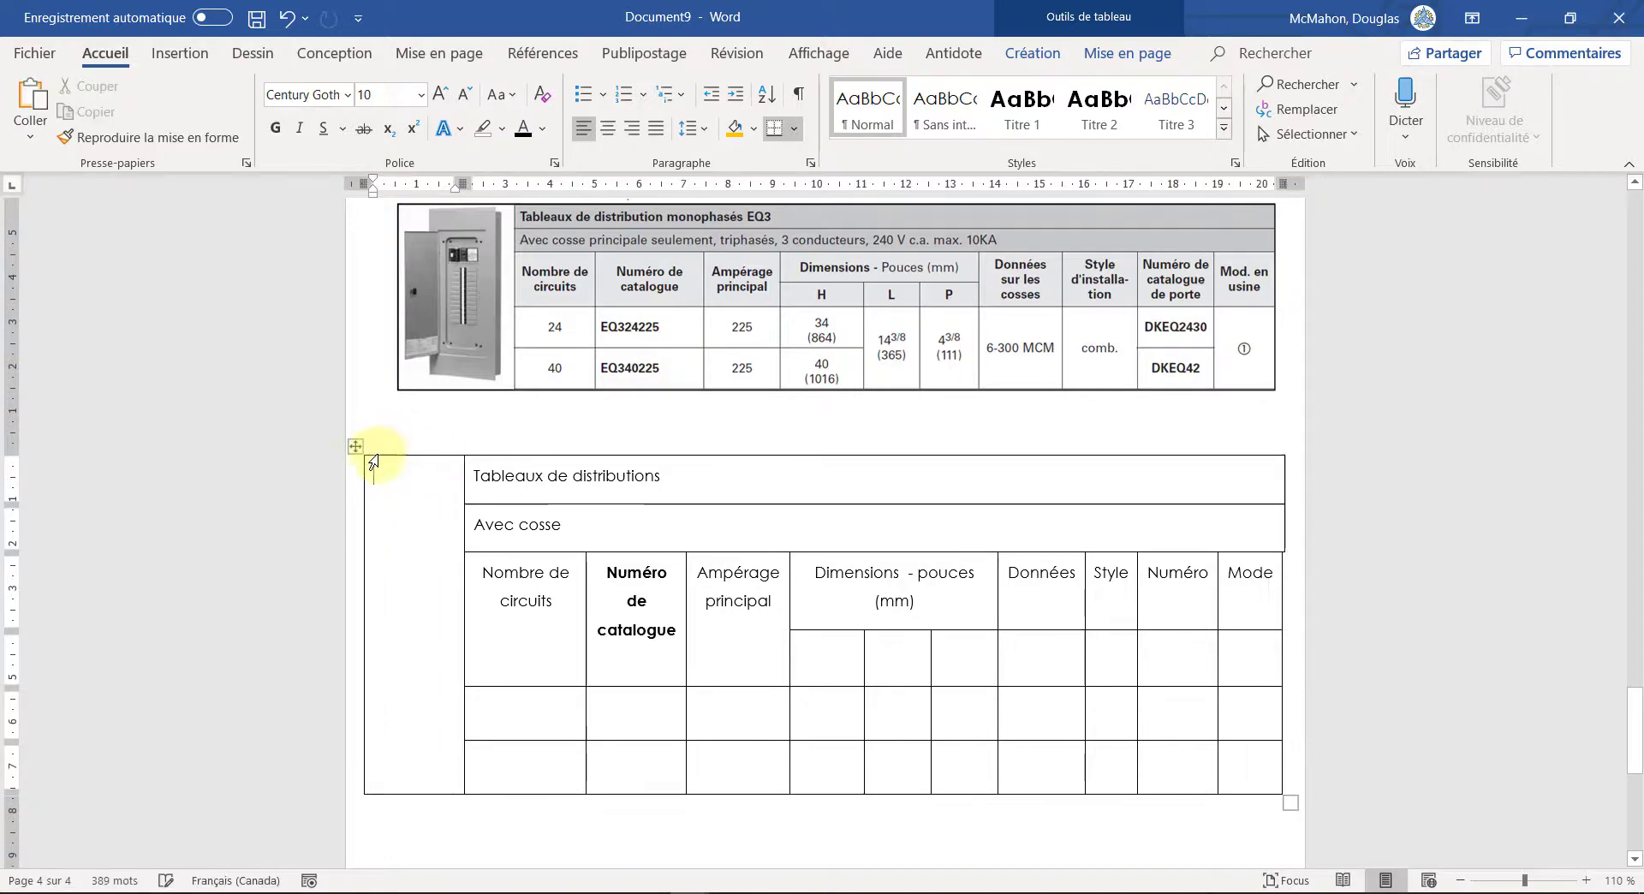
Step: Switch to Outil Capture d'écran and take a new capture of the electrical panel photo in the reference table
left_click(455, 310)
left_click(625, 431)
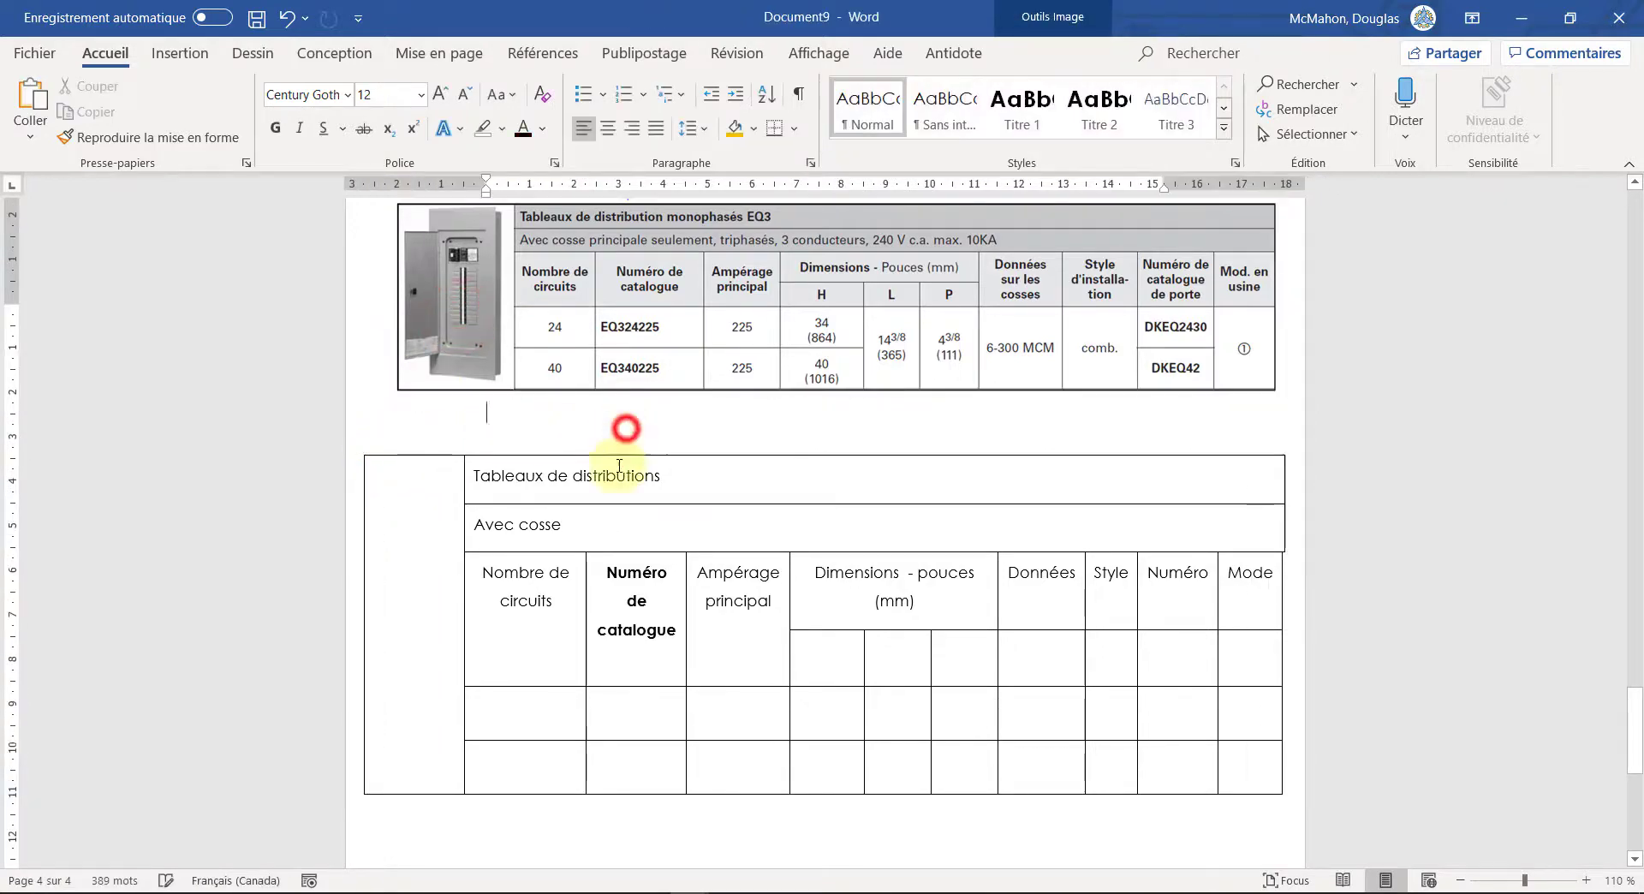
left_click(734, 890)
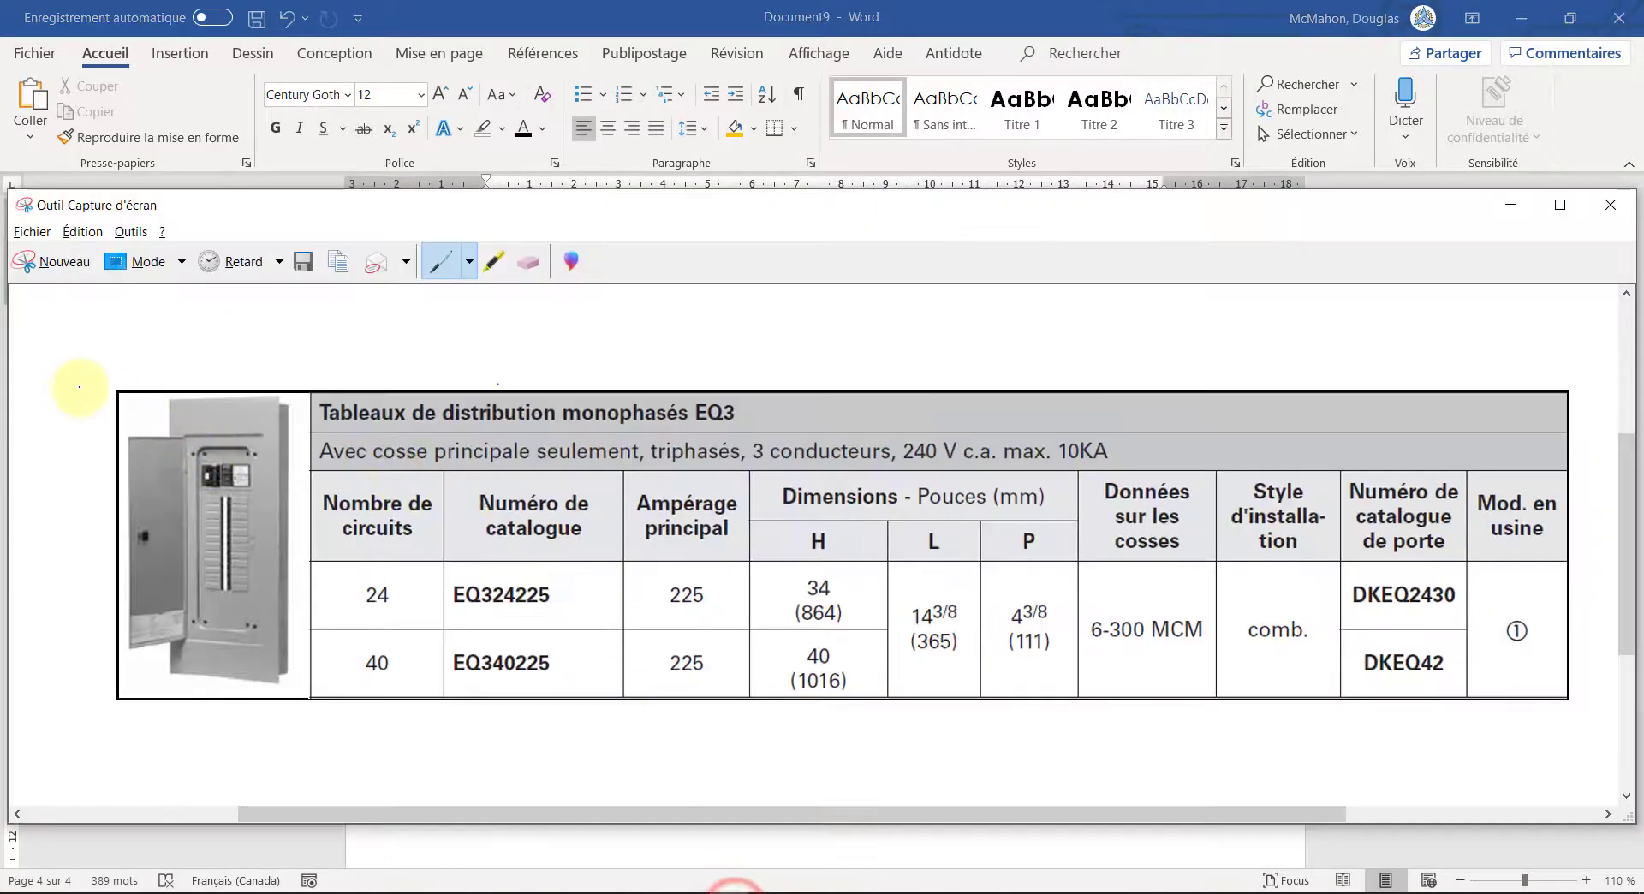
left_click(48, 263)
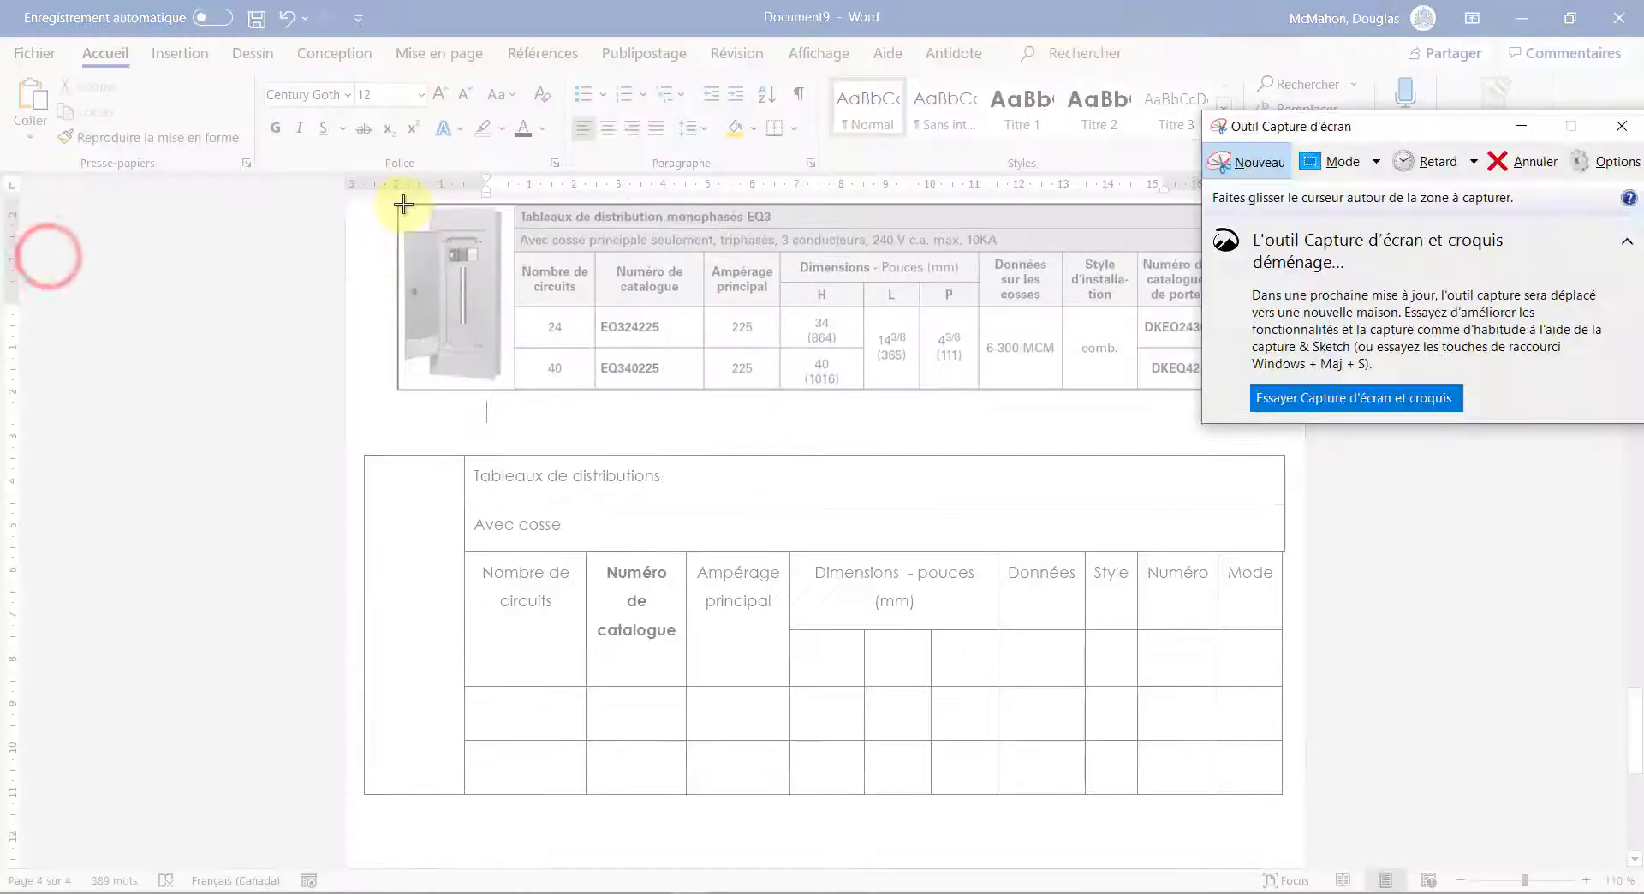
left_click_drag(400, 204, 459, 382)
Step: Paste the captured panel photo into the table's merged first column and shrink it to fit the column width
left_click(392, 588)
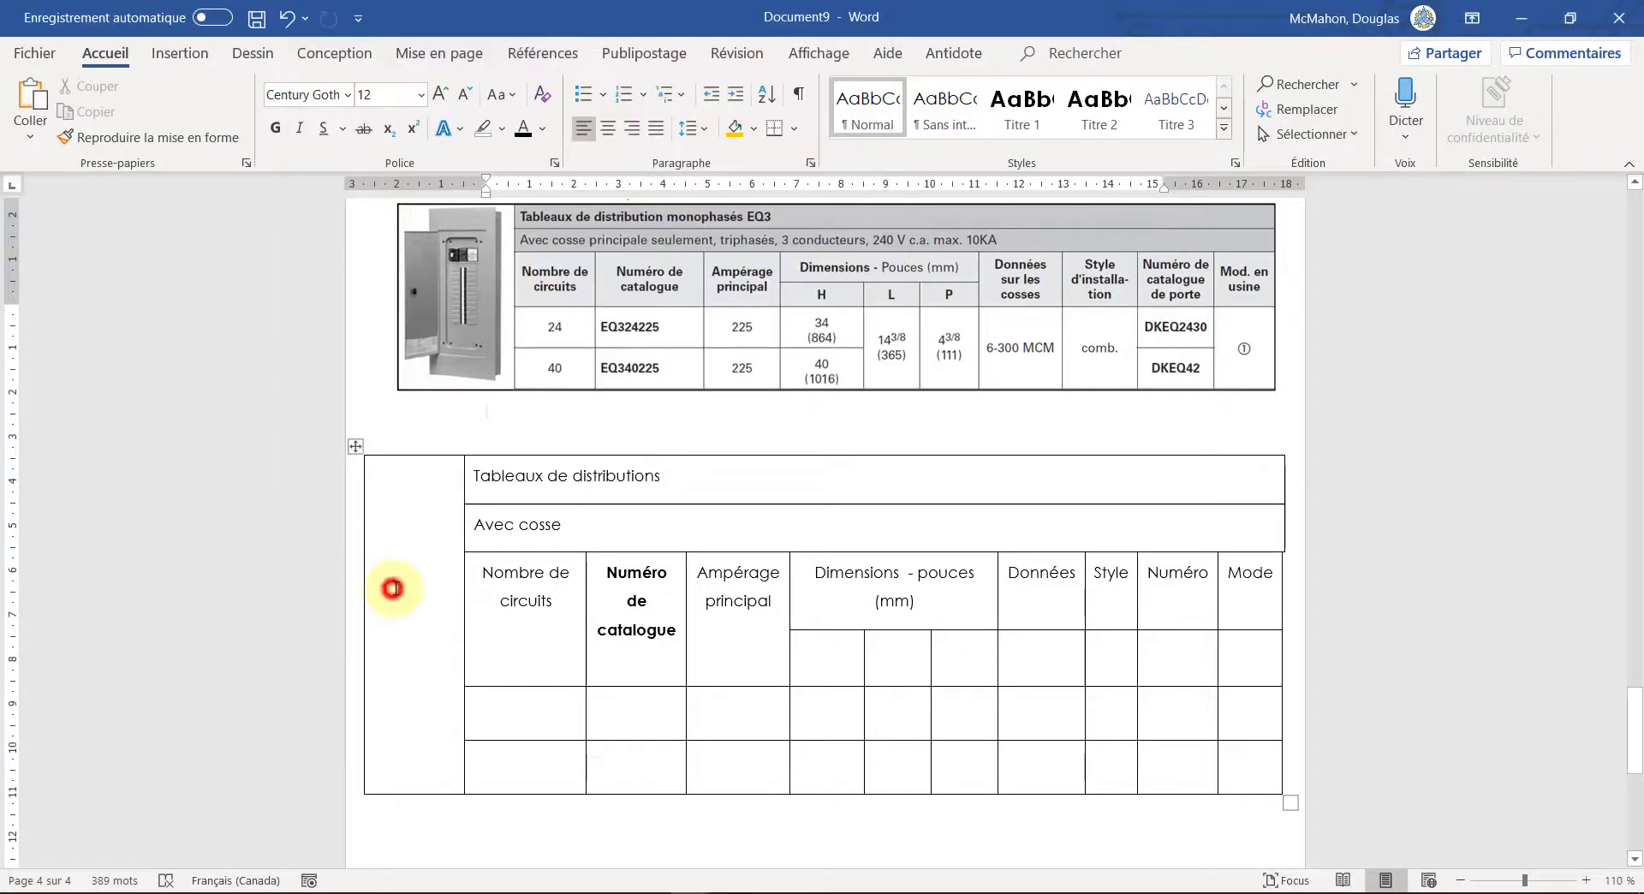
key("ctrl+v")
left_click_drag(543, 505, 418, 612)
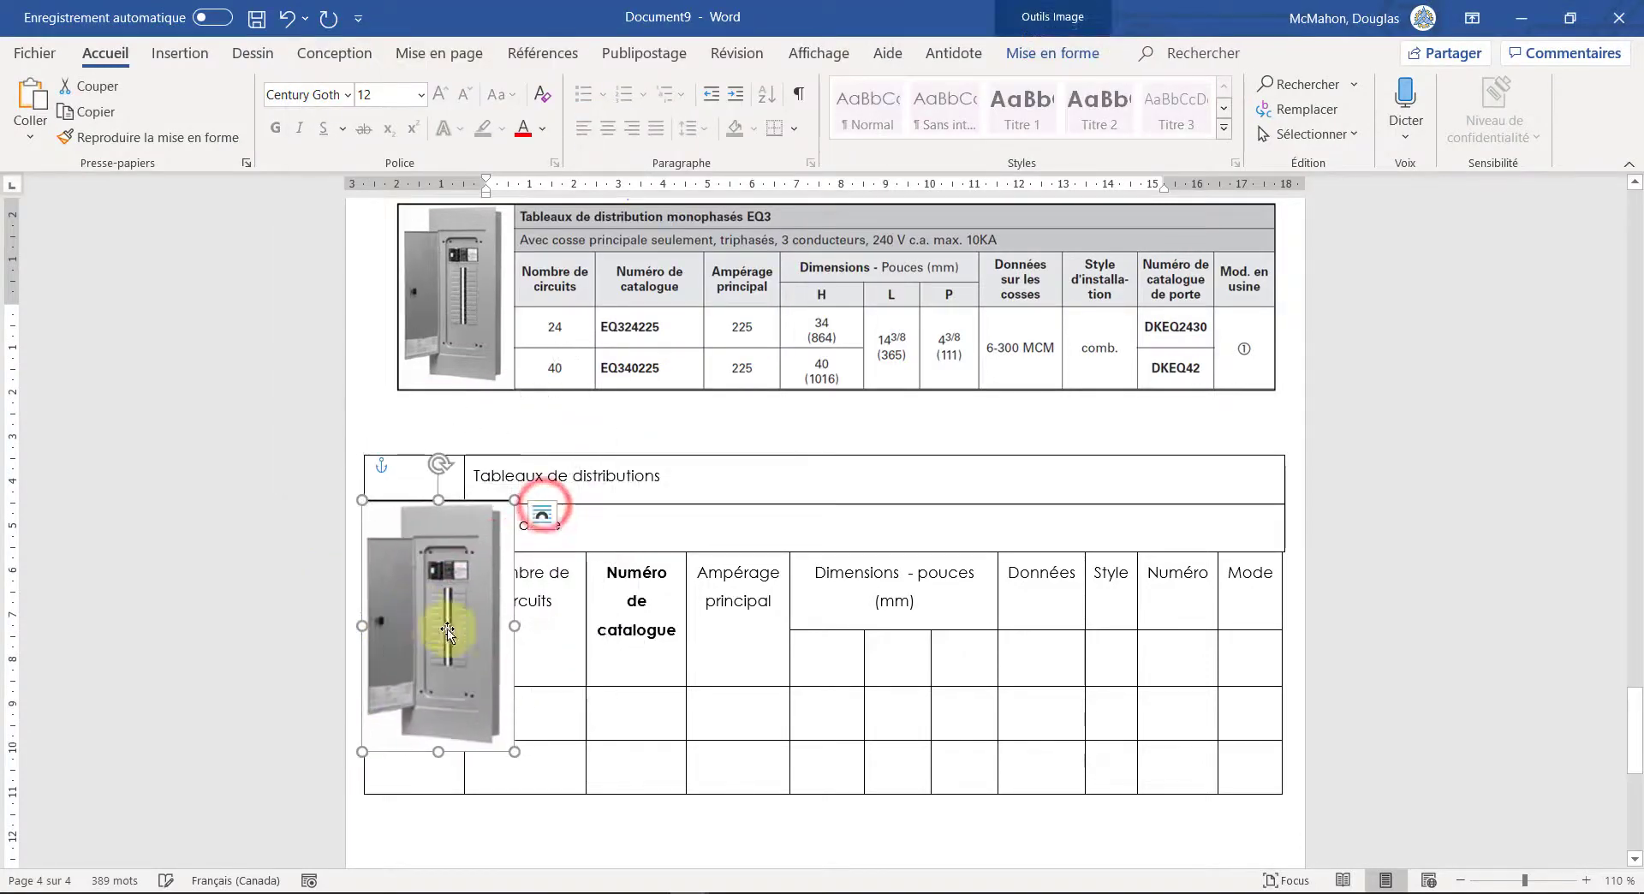
left_click_drag(514, 751, 453, 712)
left_click(432, 632)
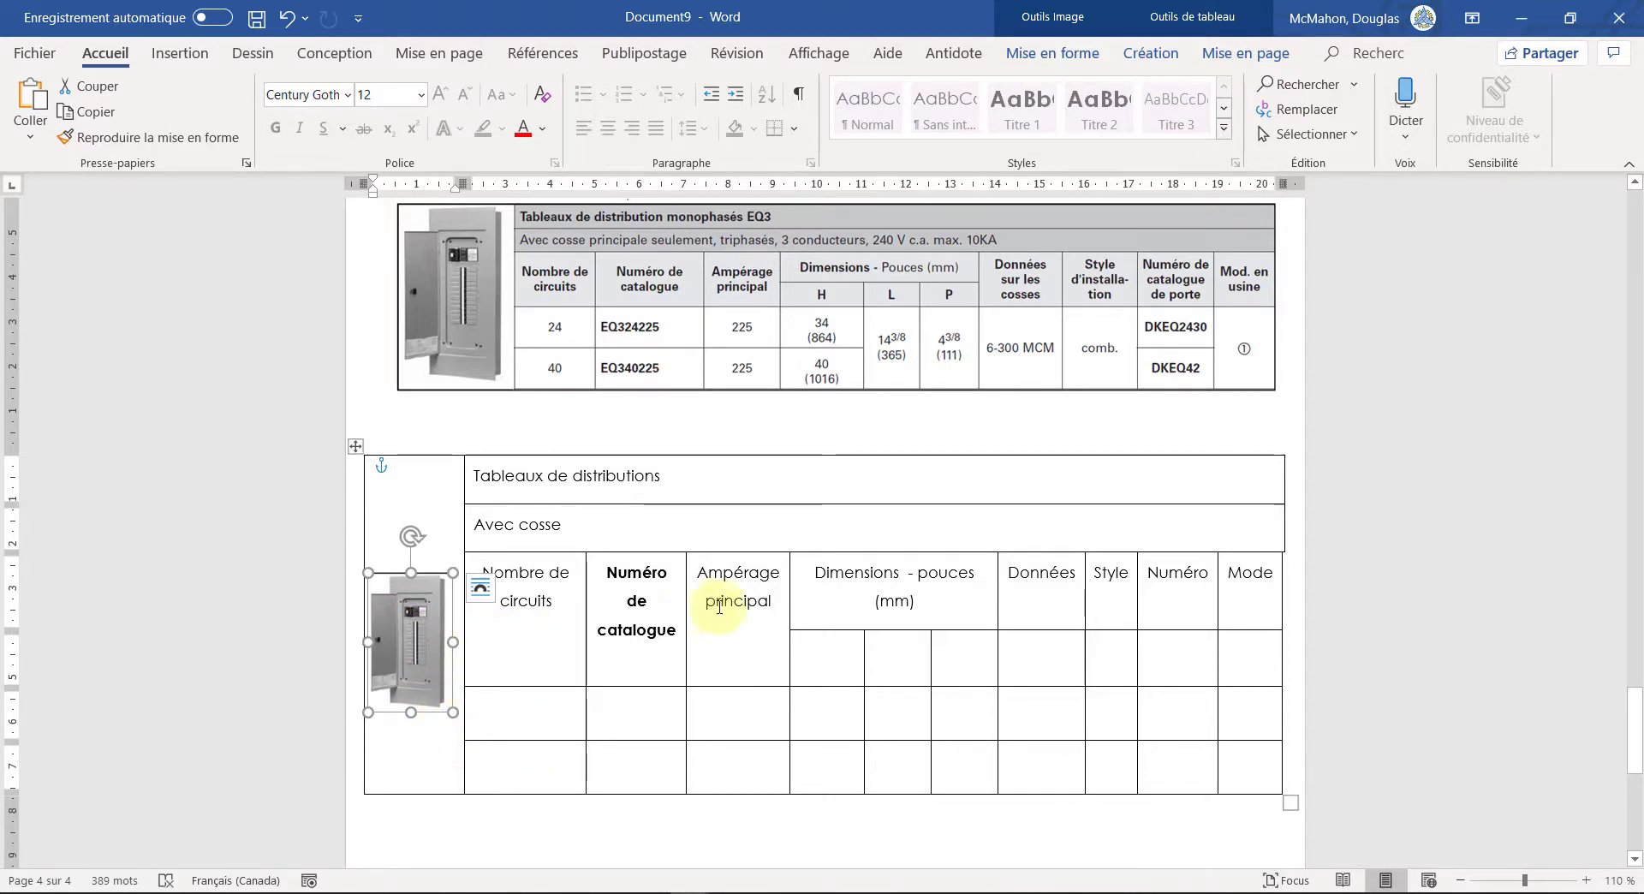
Step: Shade the "Tableaux de distributions" title row of the new table gray
left_click(686, 682)
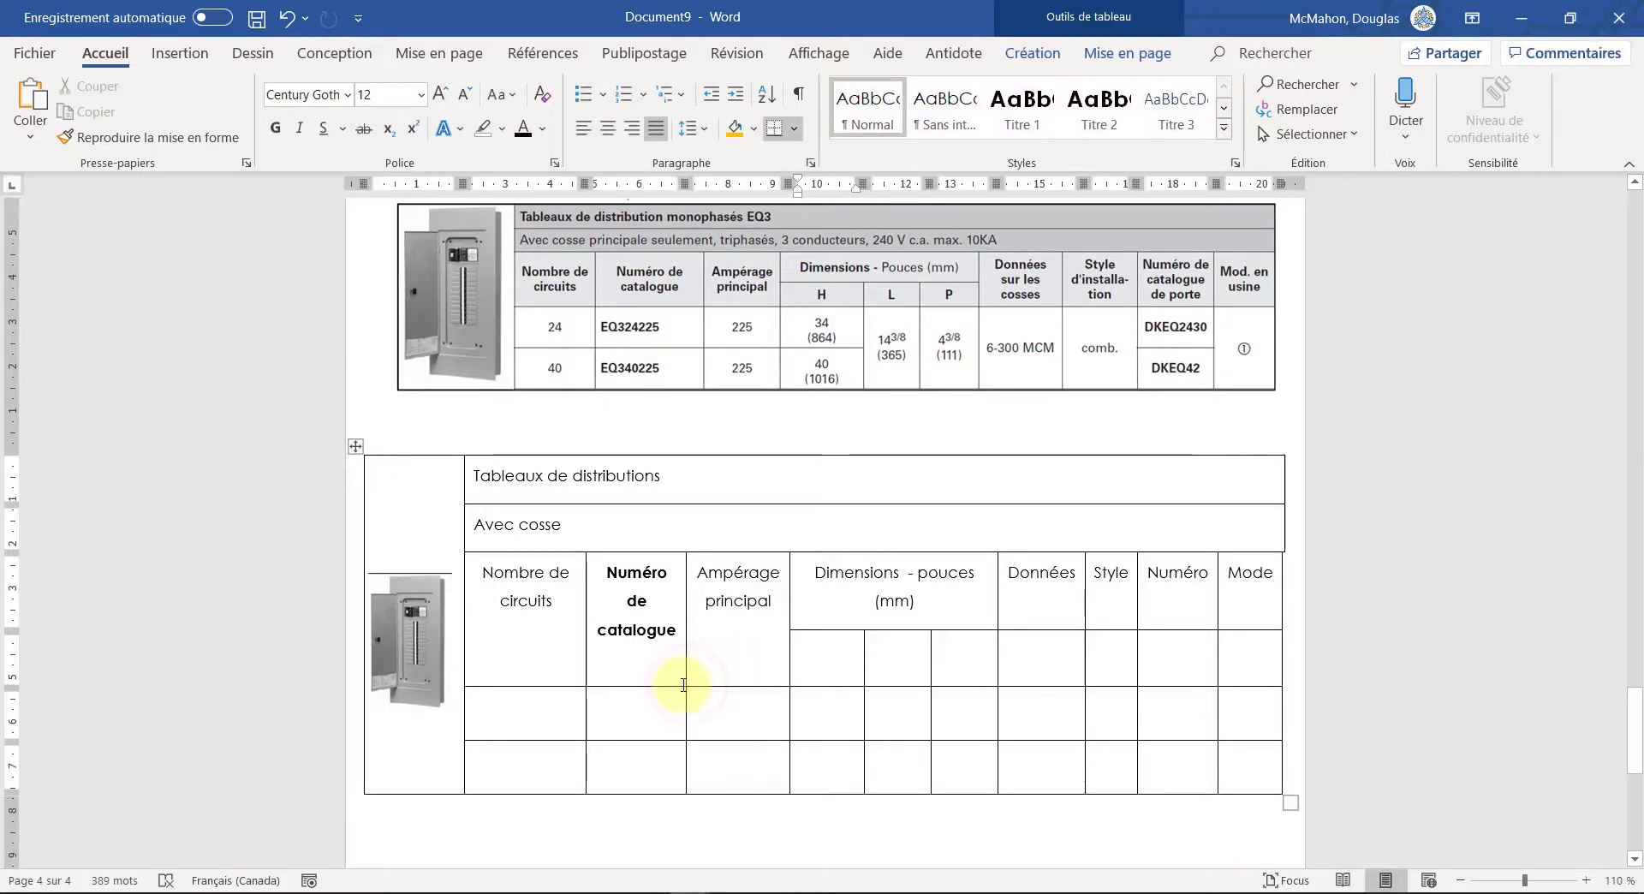
left_click(1046, 60)
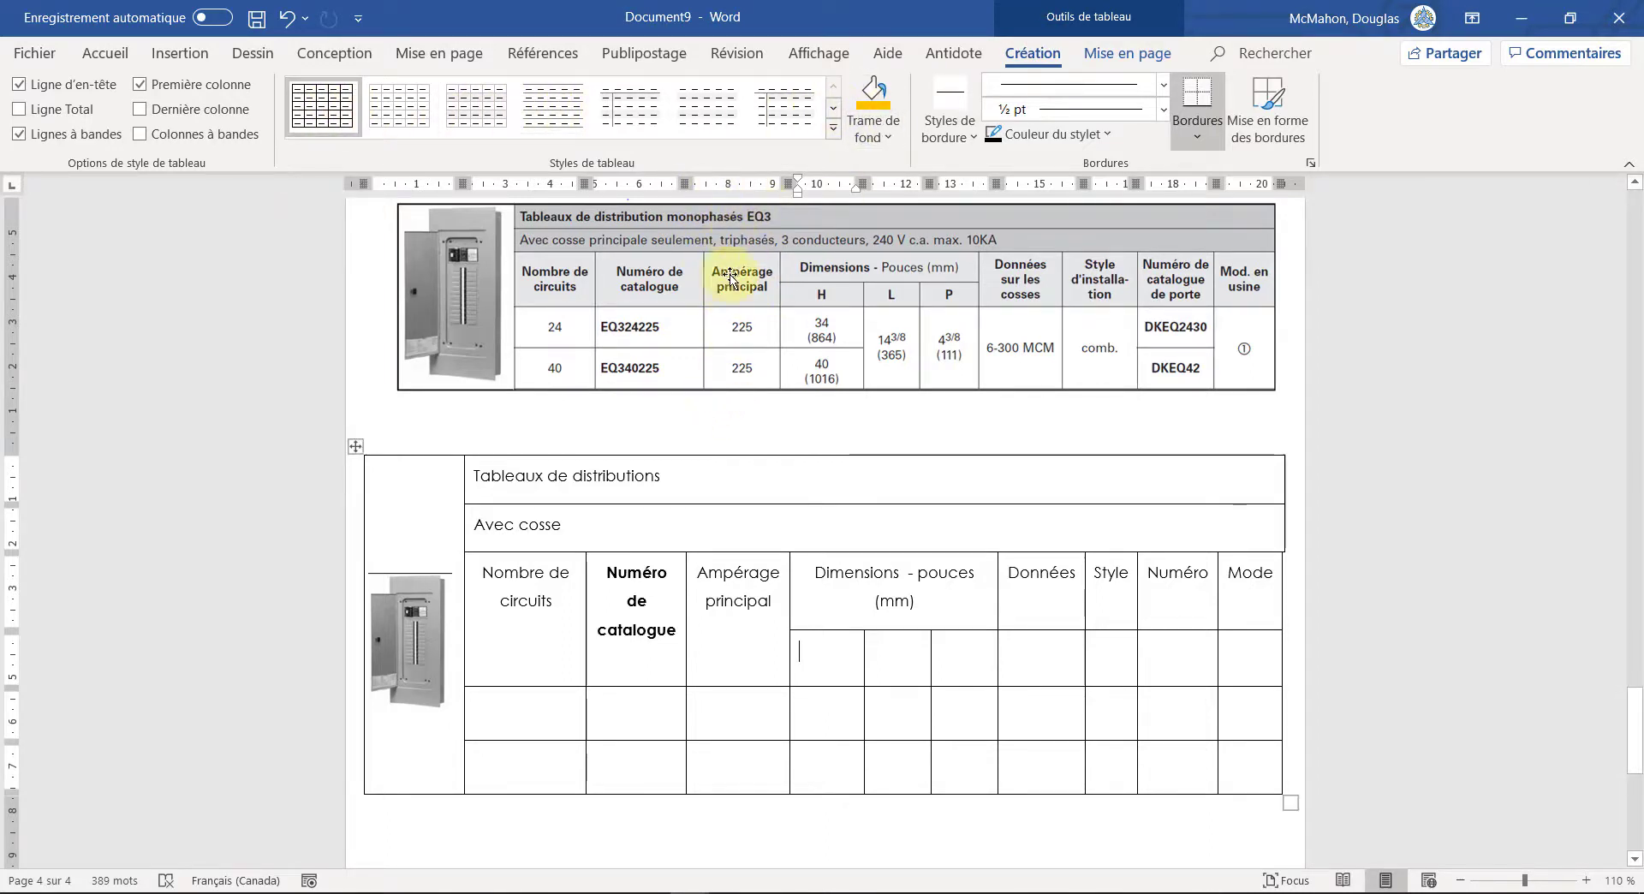
left_click_drag(473, 476, 927, 474)
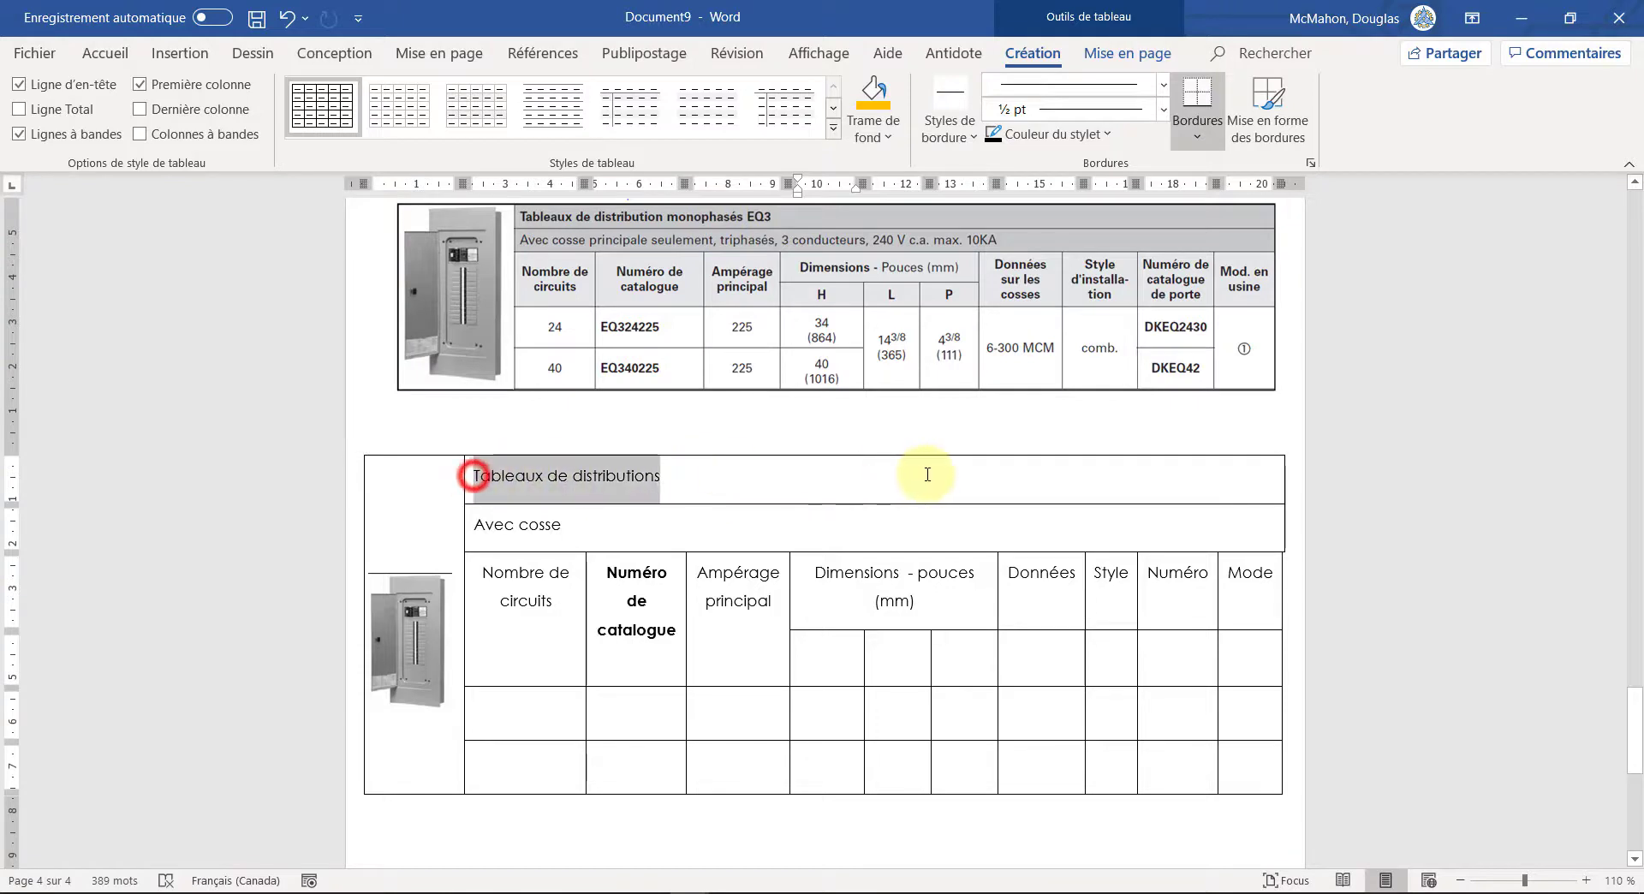
left_click(889, 132)
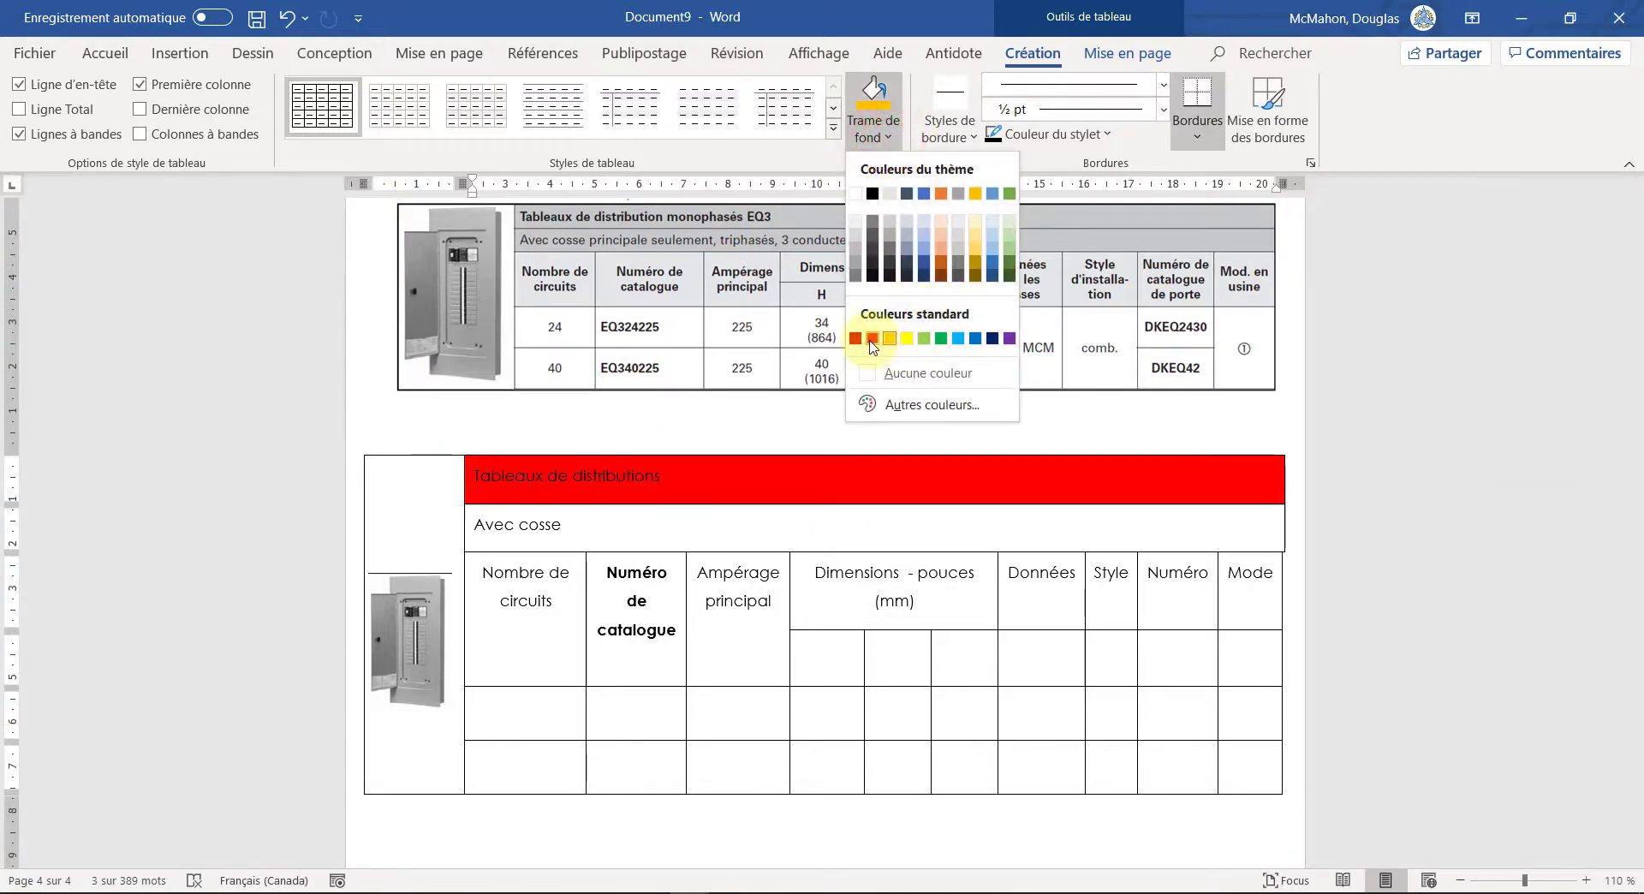
left_click(956, 248)
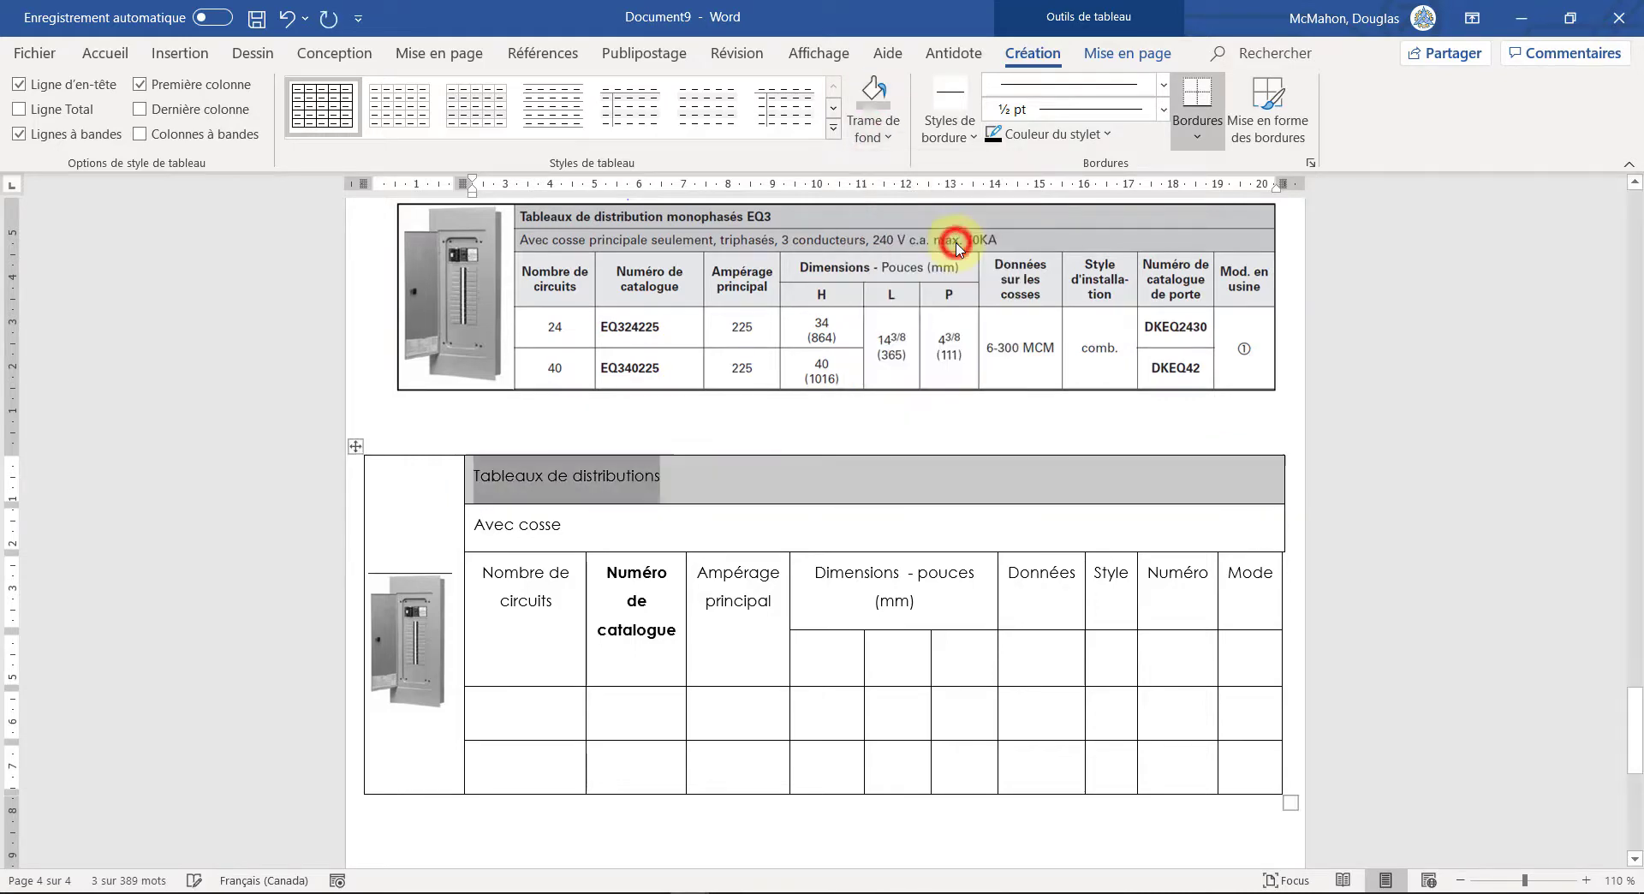
Step: Shade the "Avec cosse" row of the table yellow
right_click(561, 535)
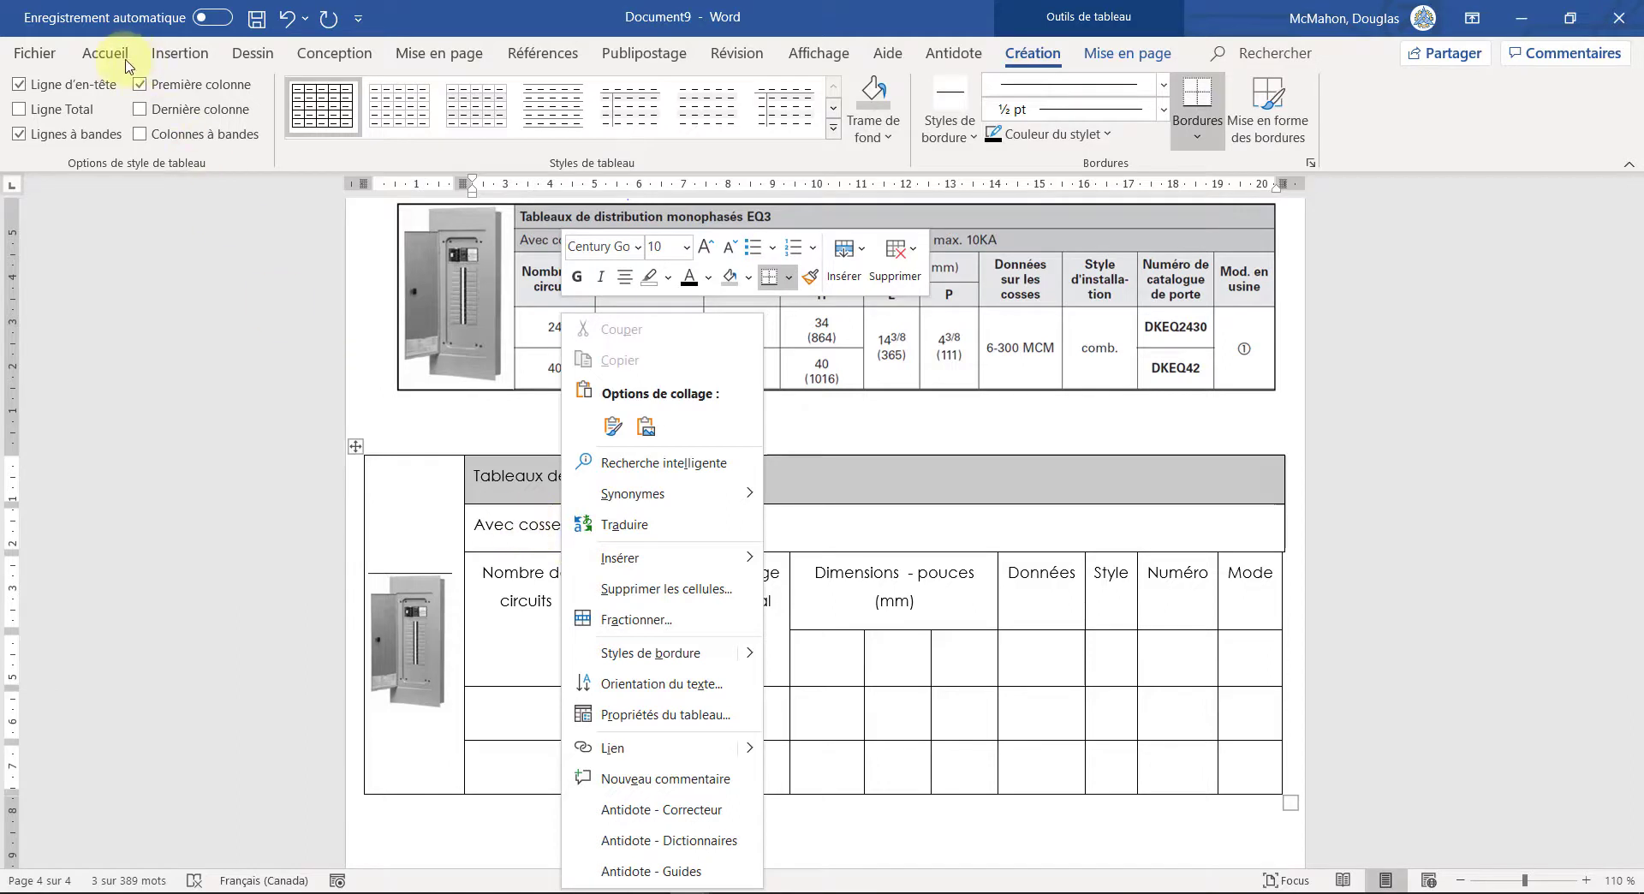
left_click(748, 276)
left_click(777, 479)
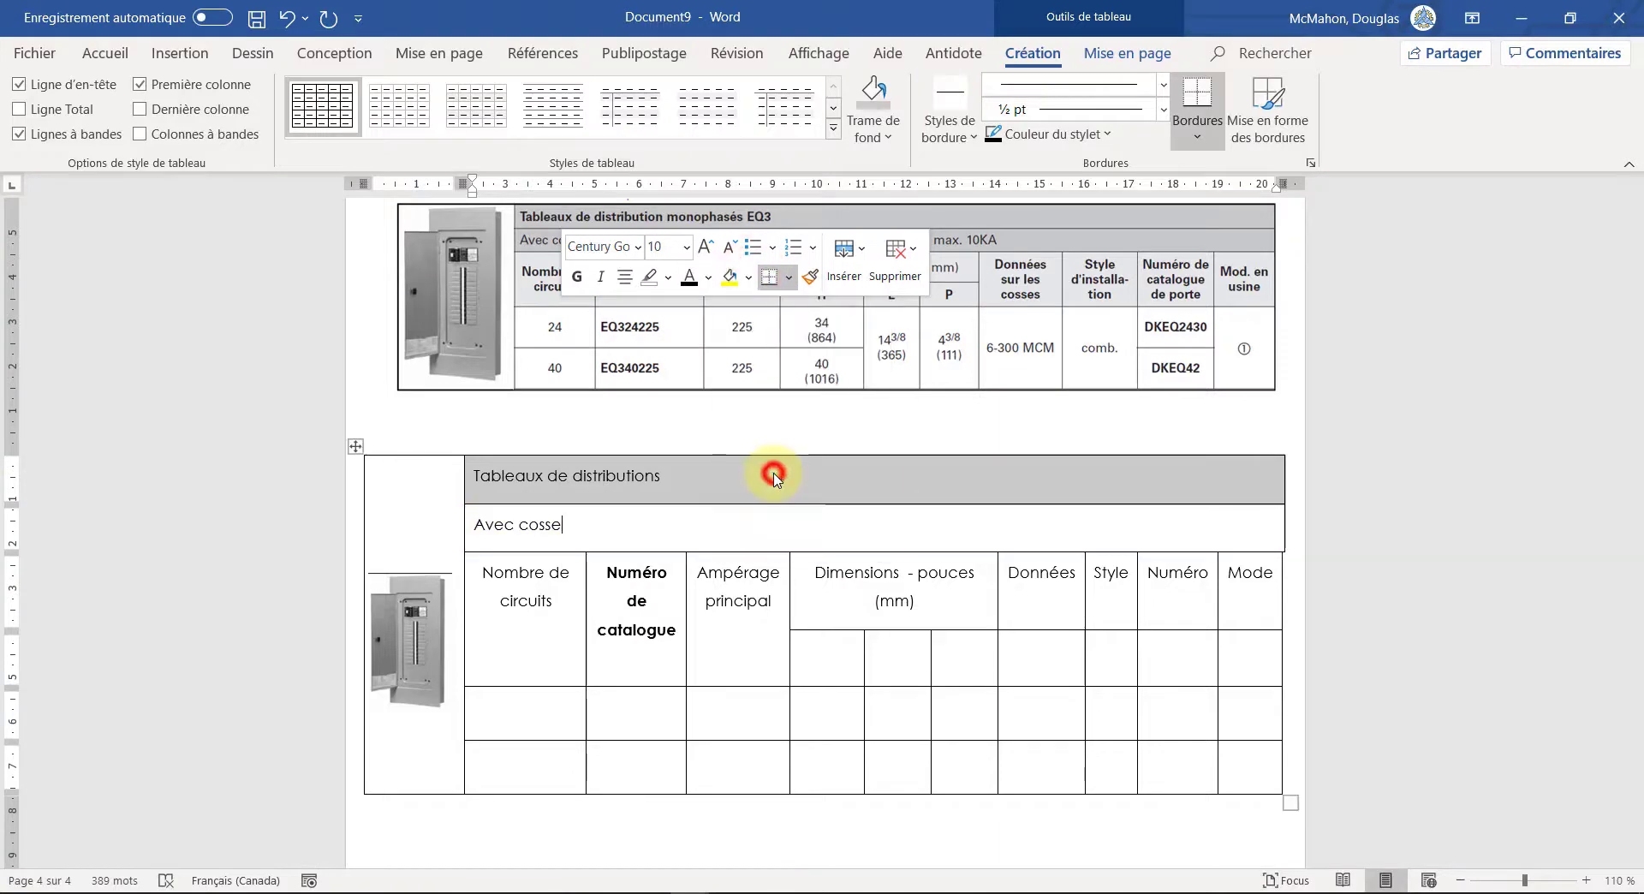
left_click(121, 59)
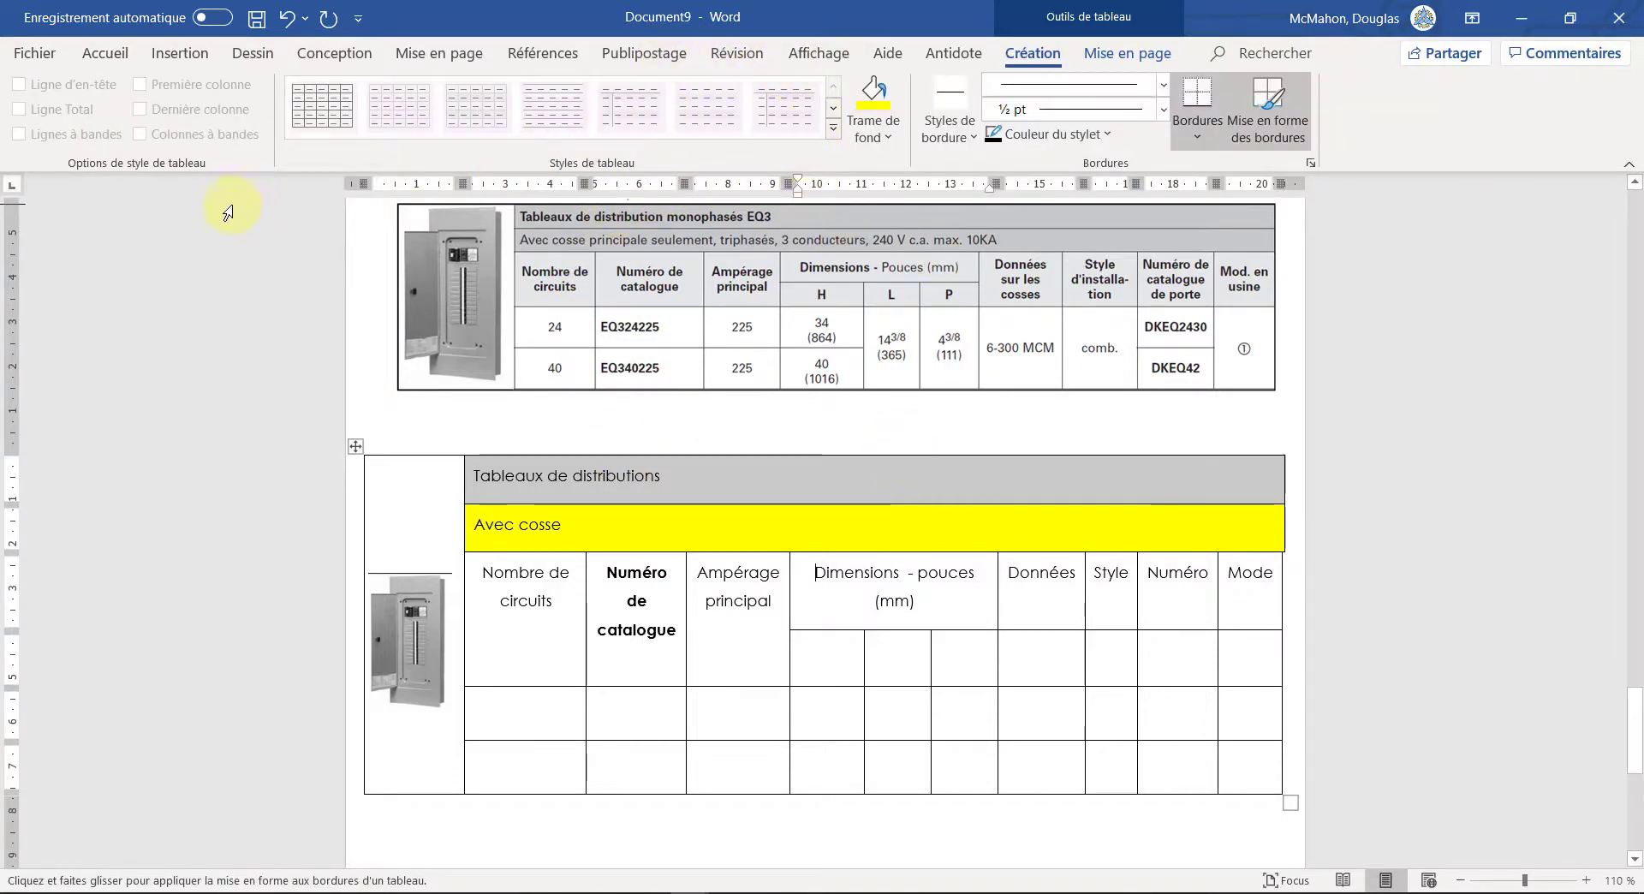
key("Escape")
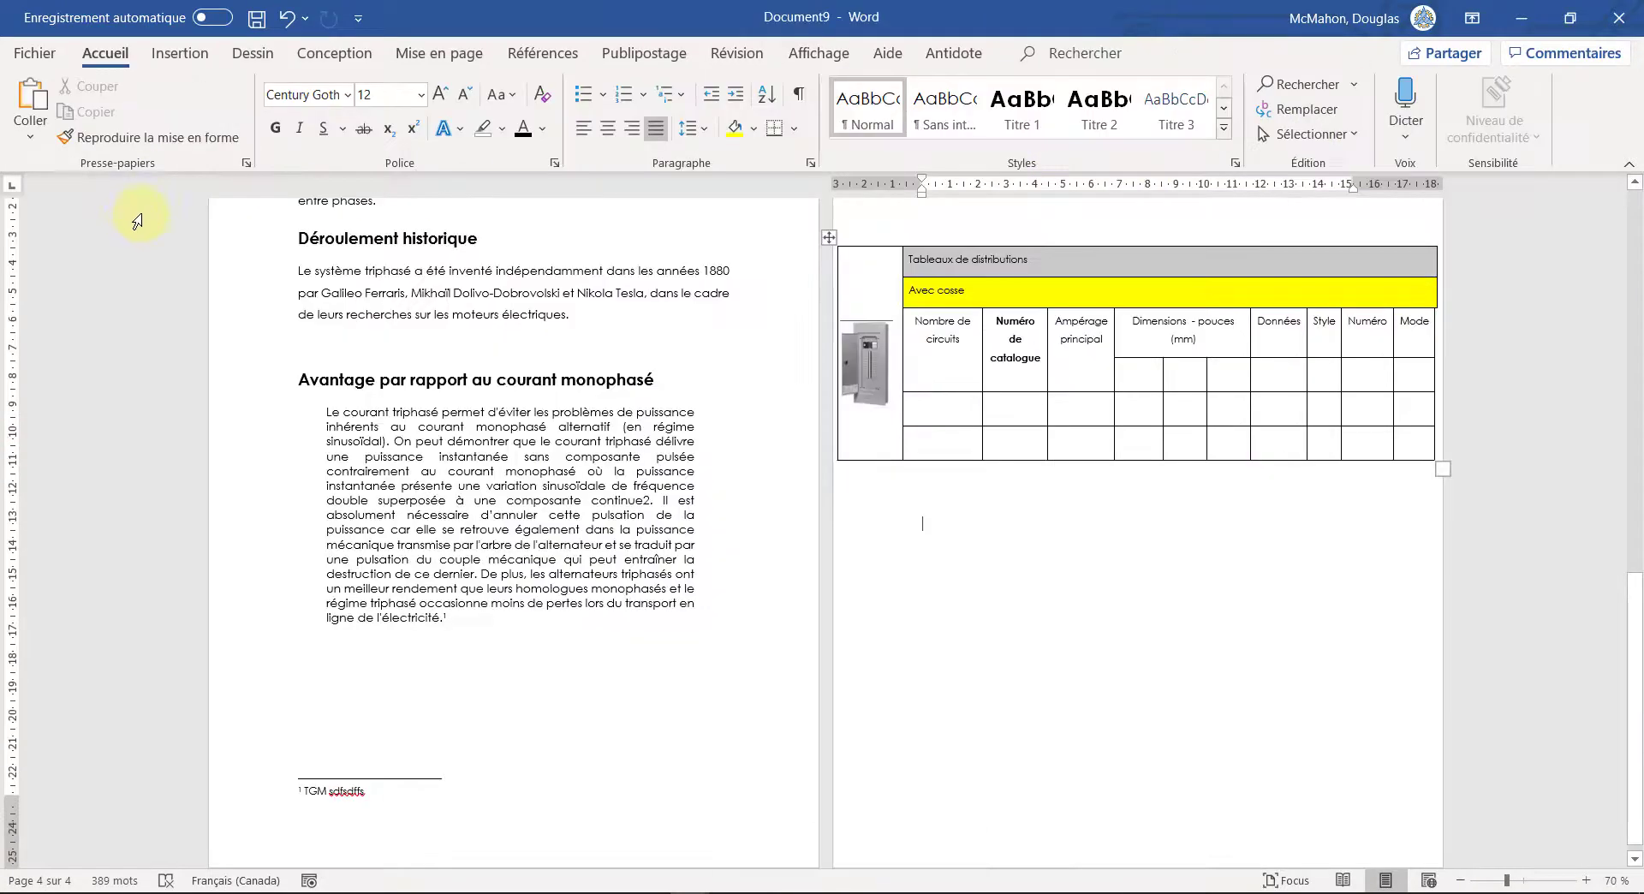
Step: Add a header of the built-in Vide style containing "TGM power" and return to the document body
left_click(5, 179)
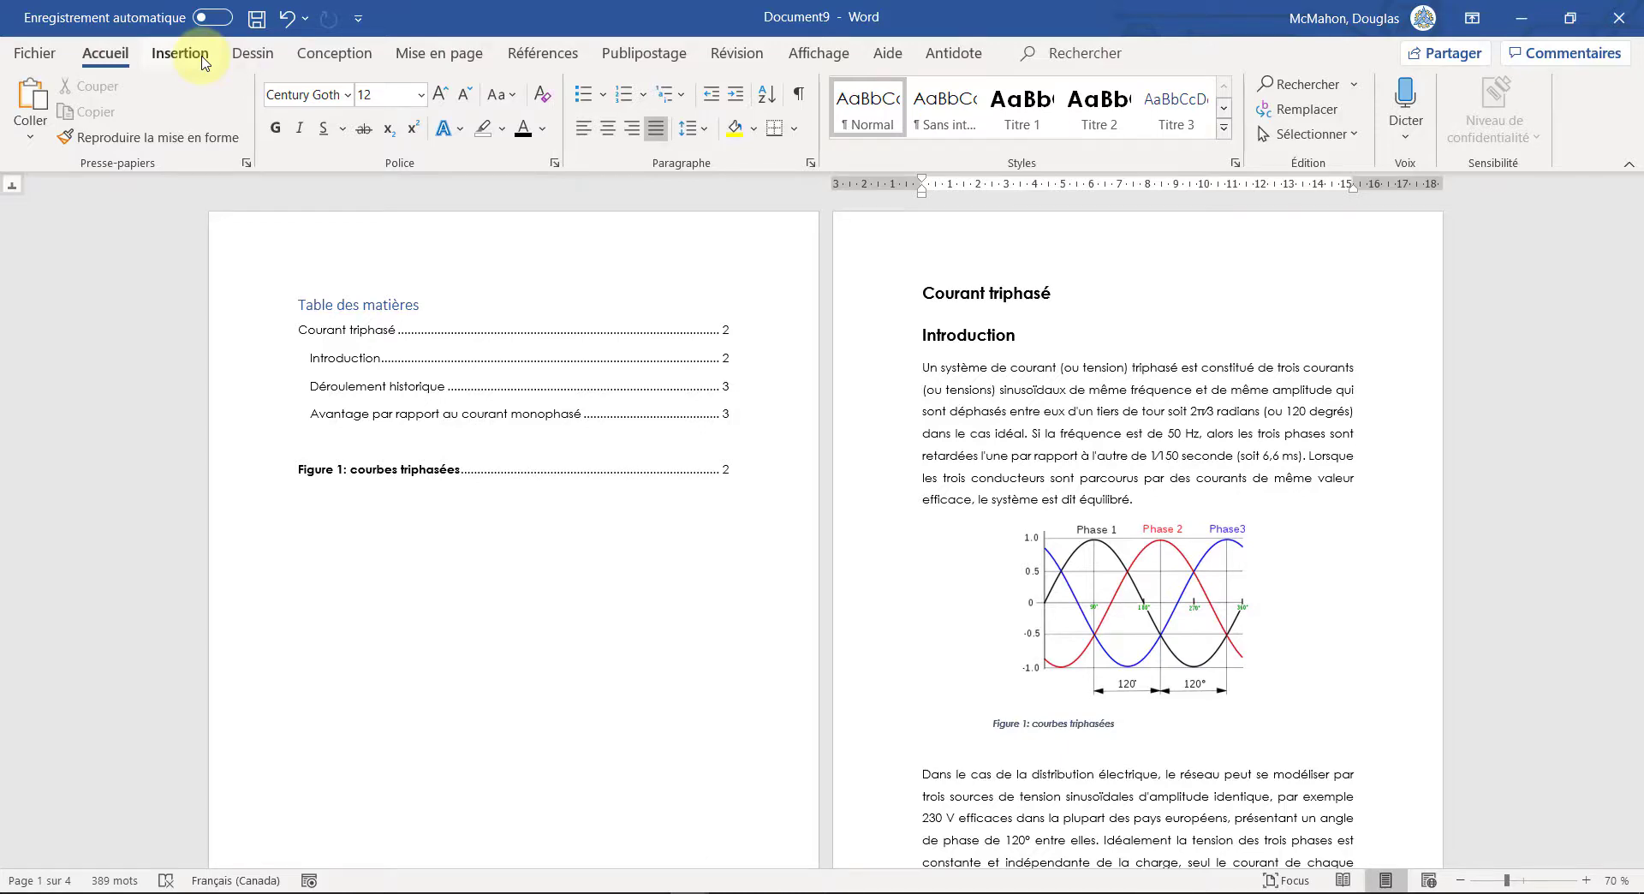
left_click(203, 58)
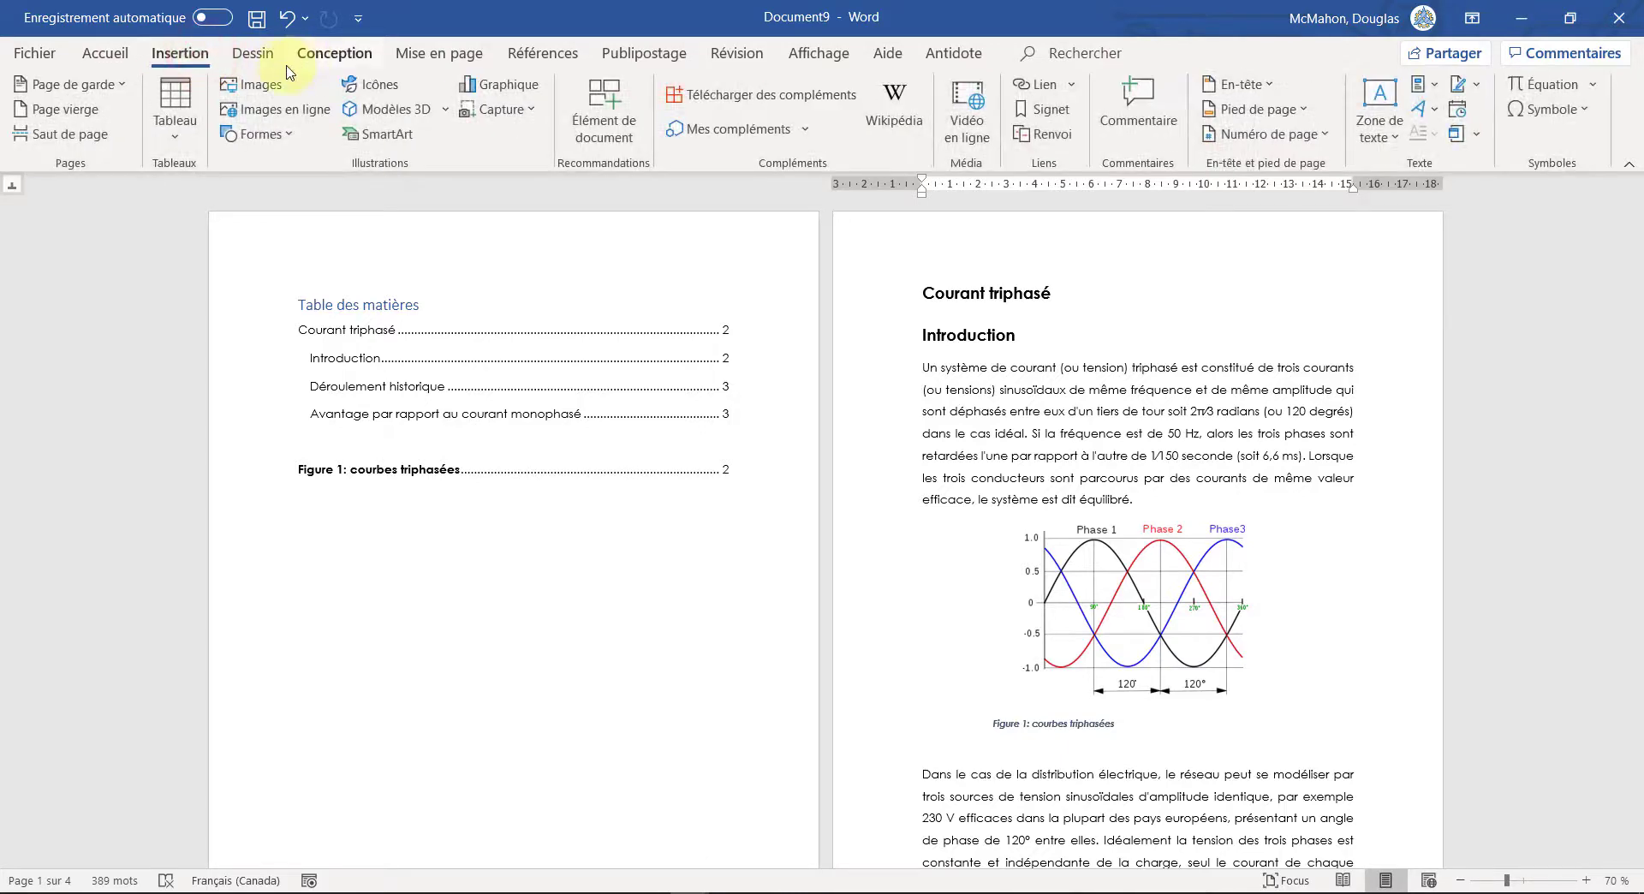
left_click(1240, 85)
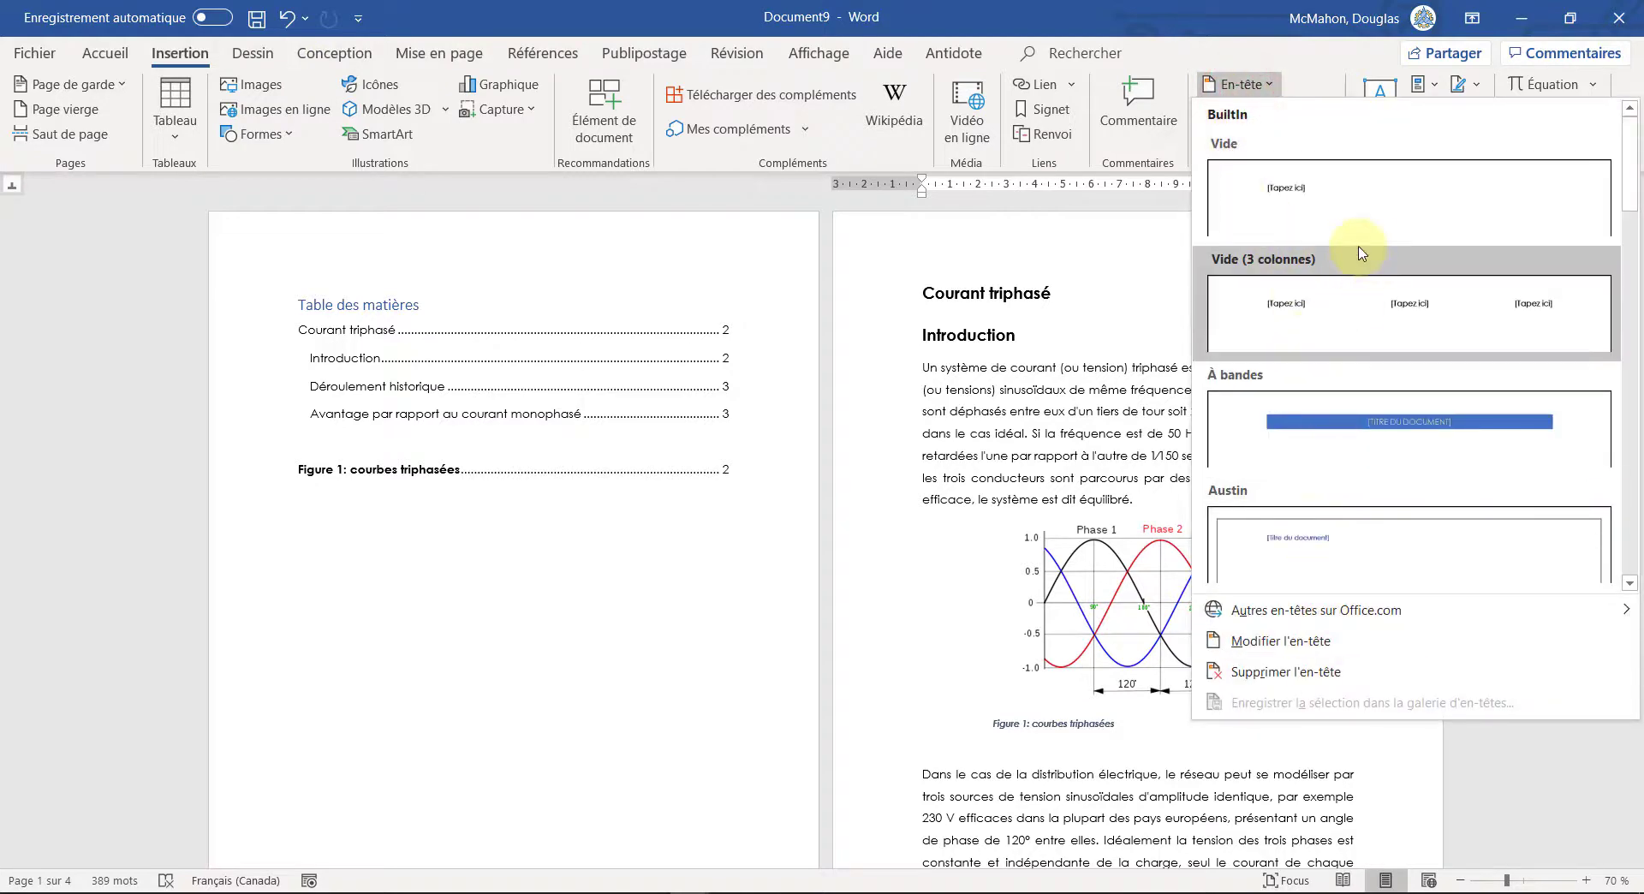
left_click(1360, 214)
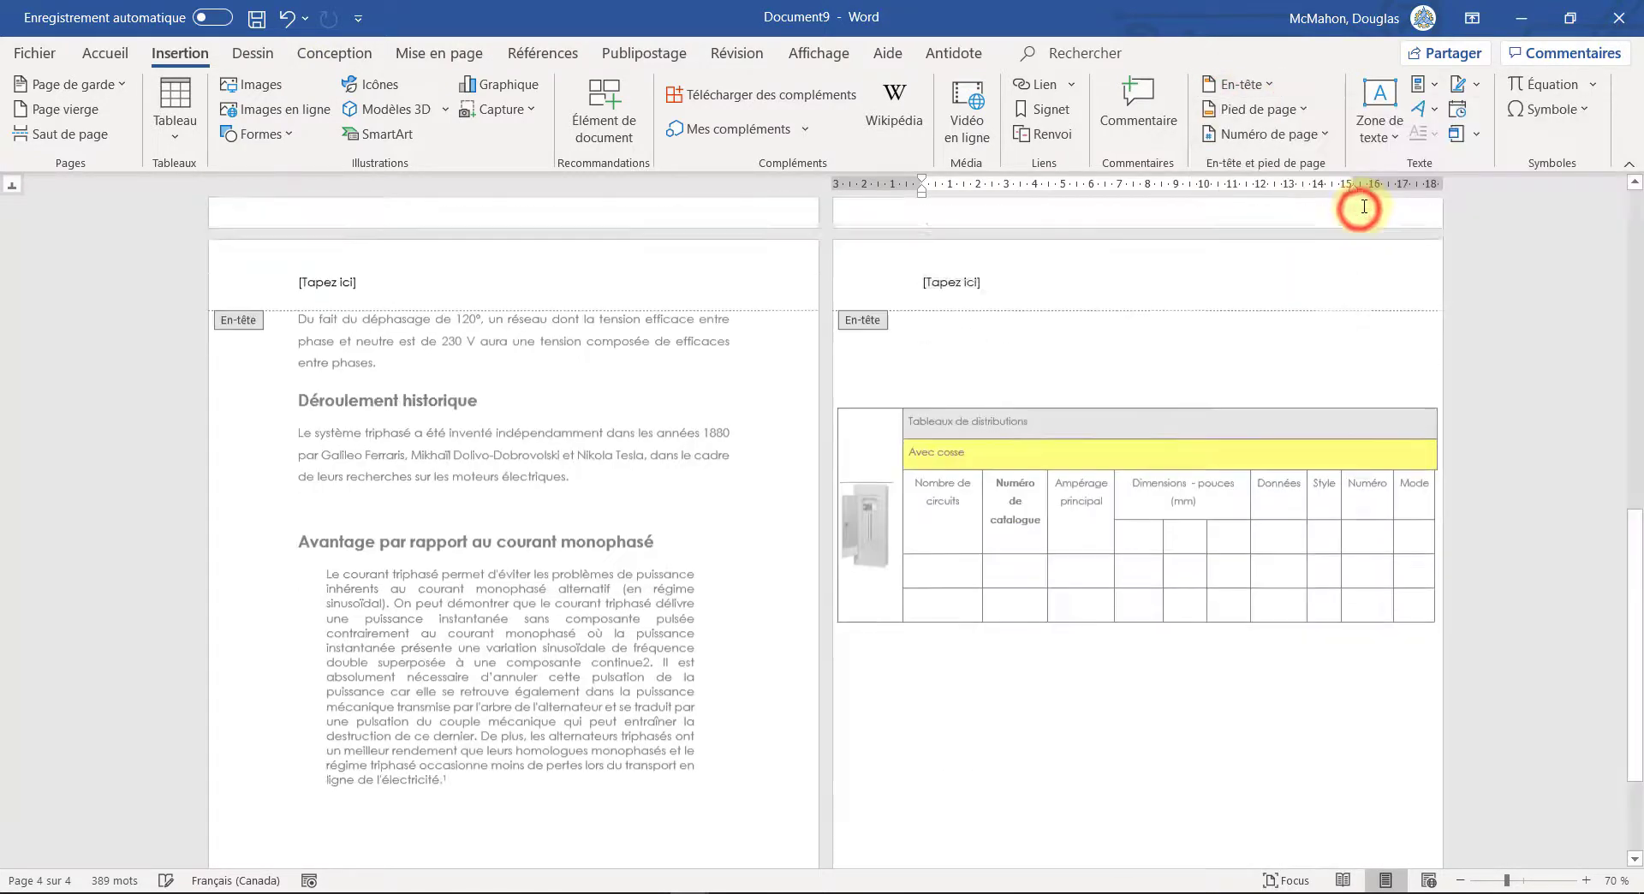
left_click(366, 252)
type("TGM power")
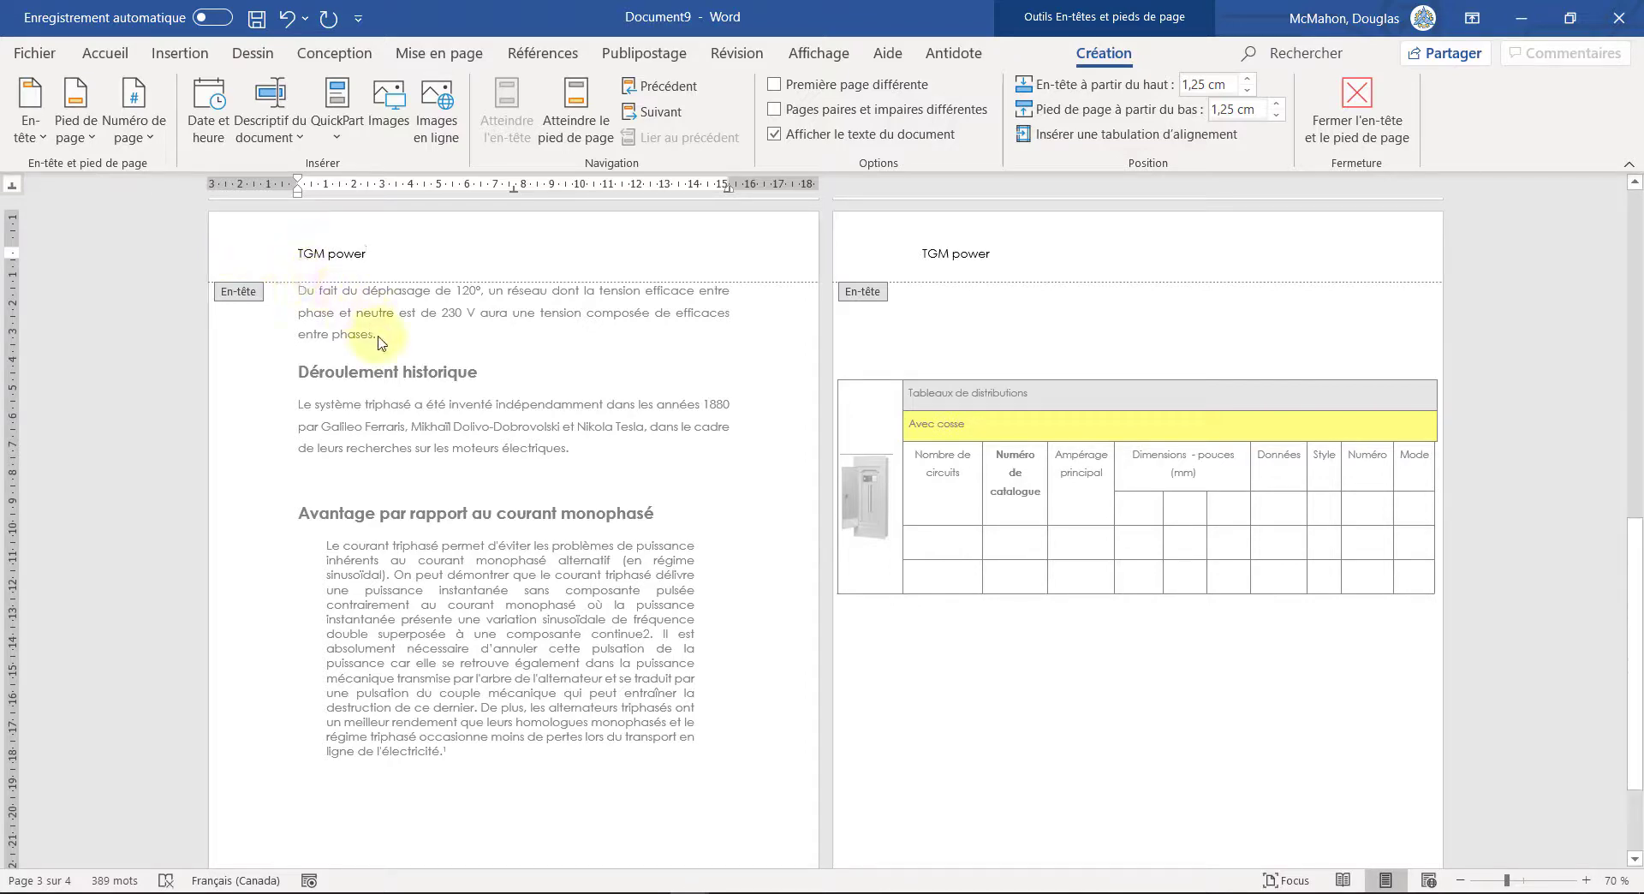
key("Escape")
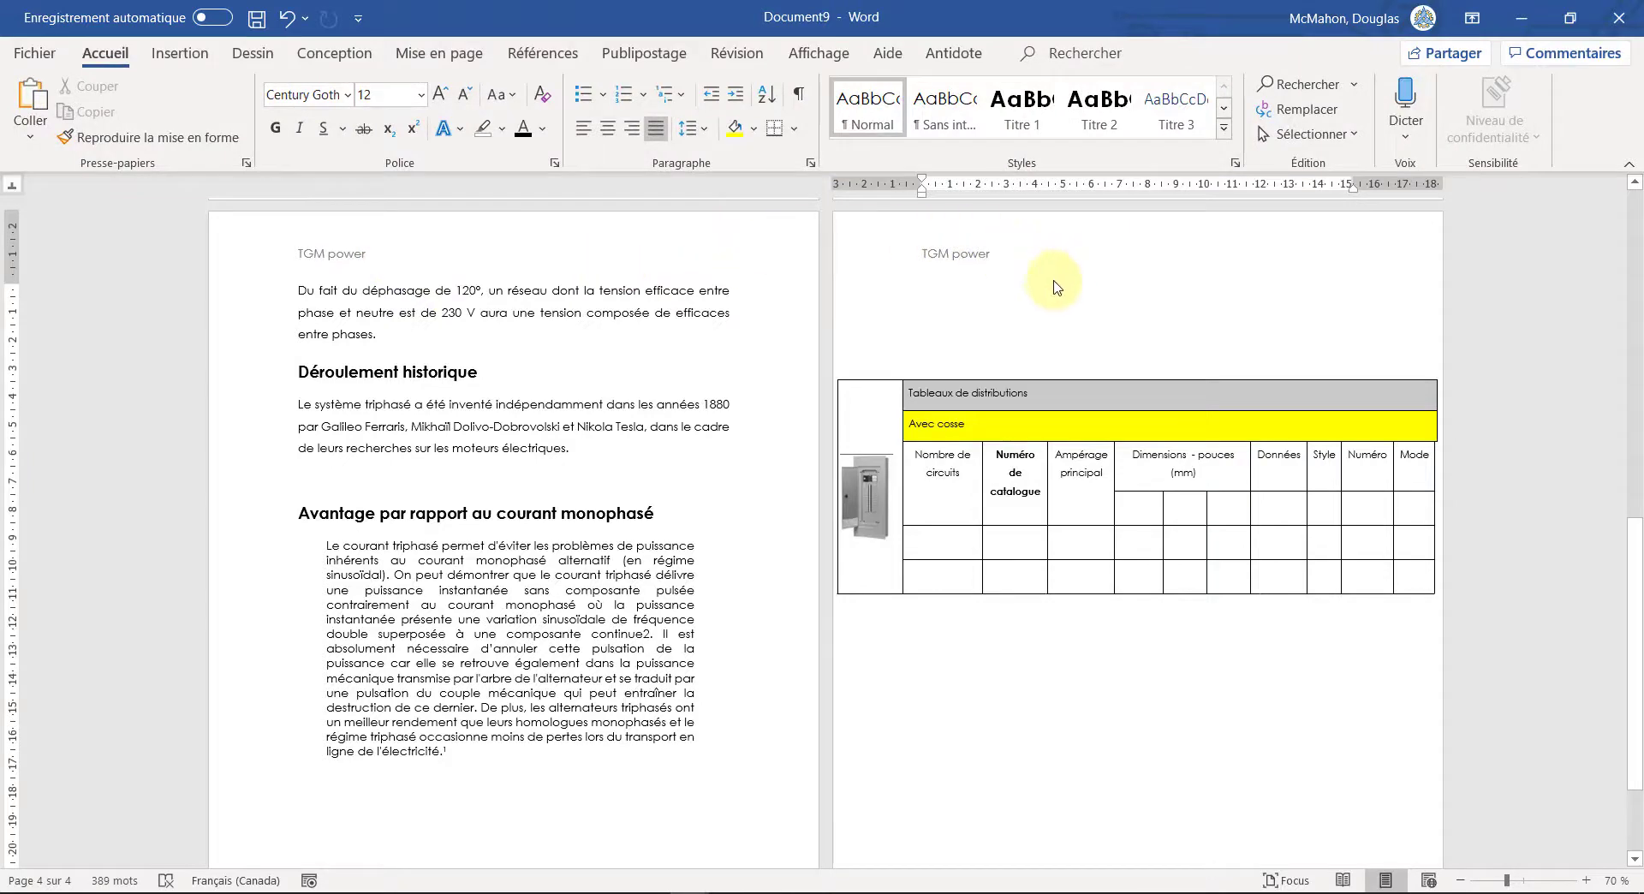
Step: Reopen the header for editing and try the different first page option
scroll(1062, 274, "down", 3)
scroll(893, 427, "up", 15)
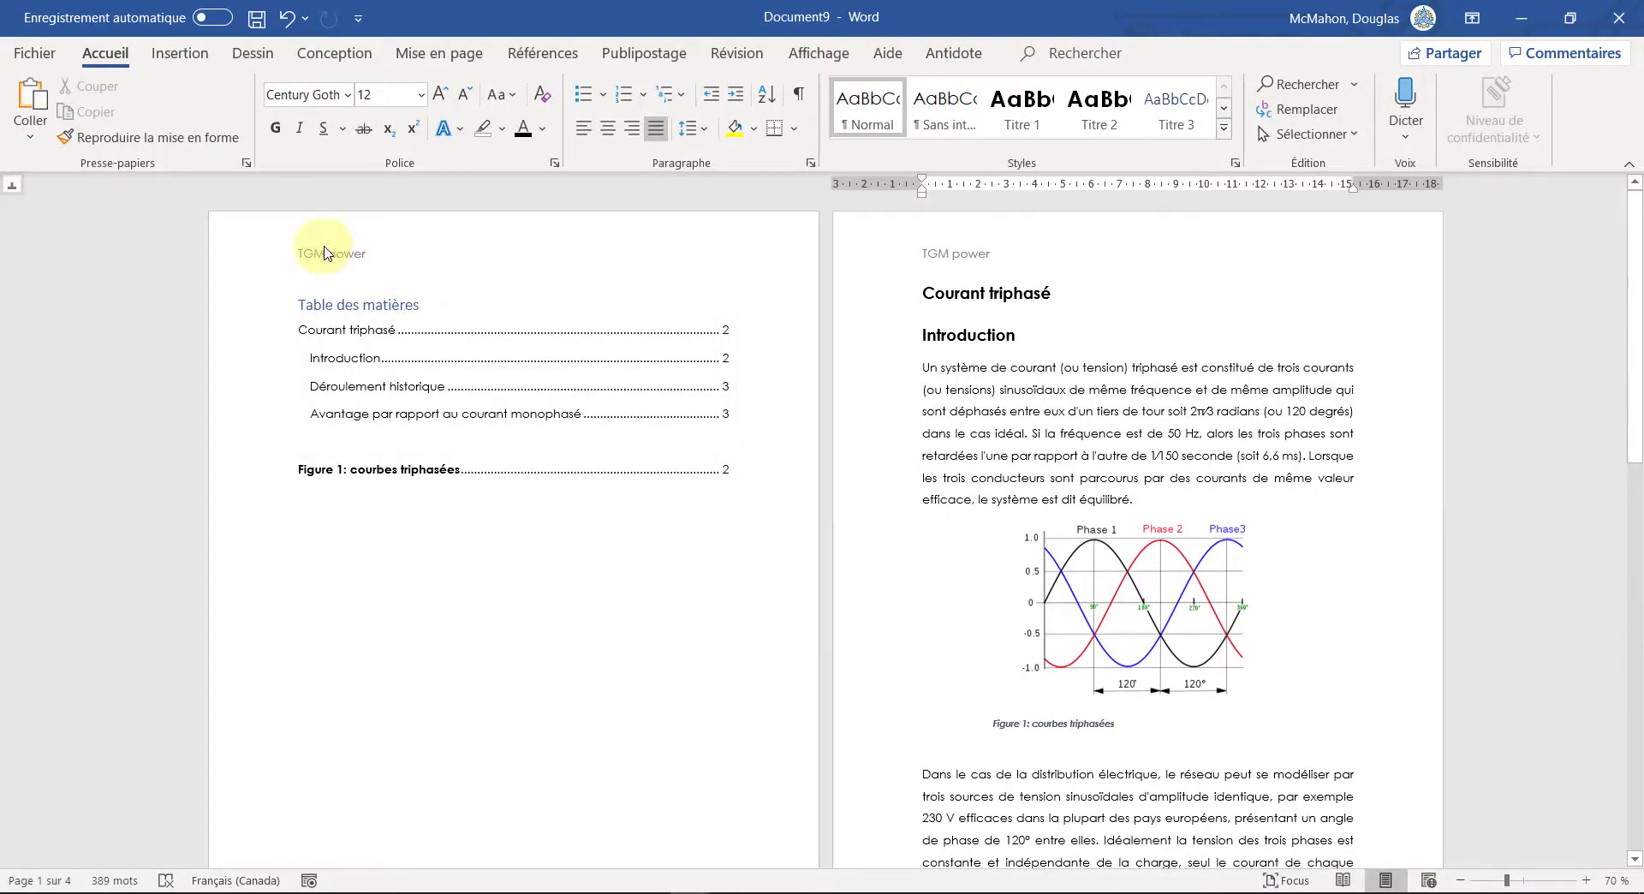
left_click(328, 255)
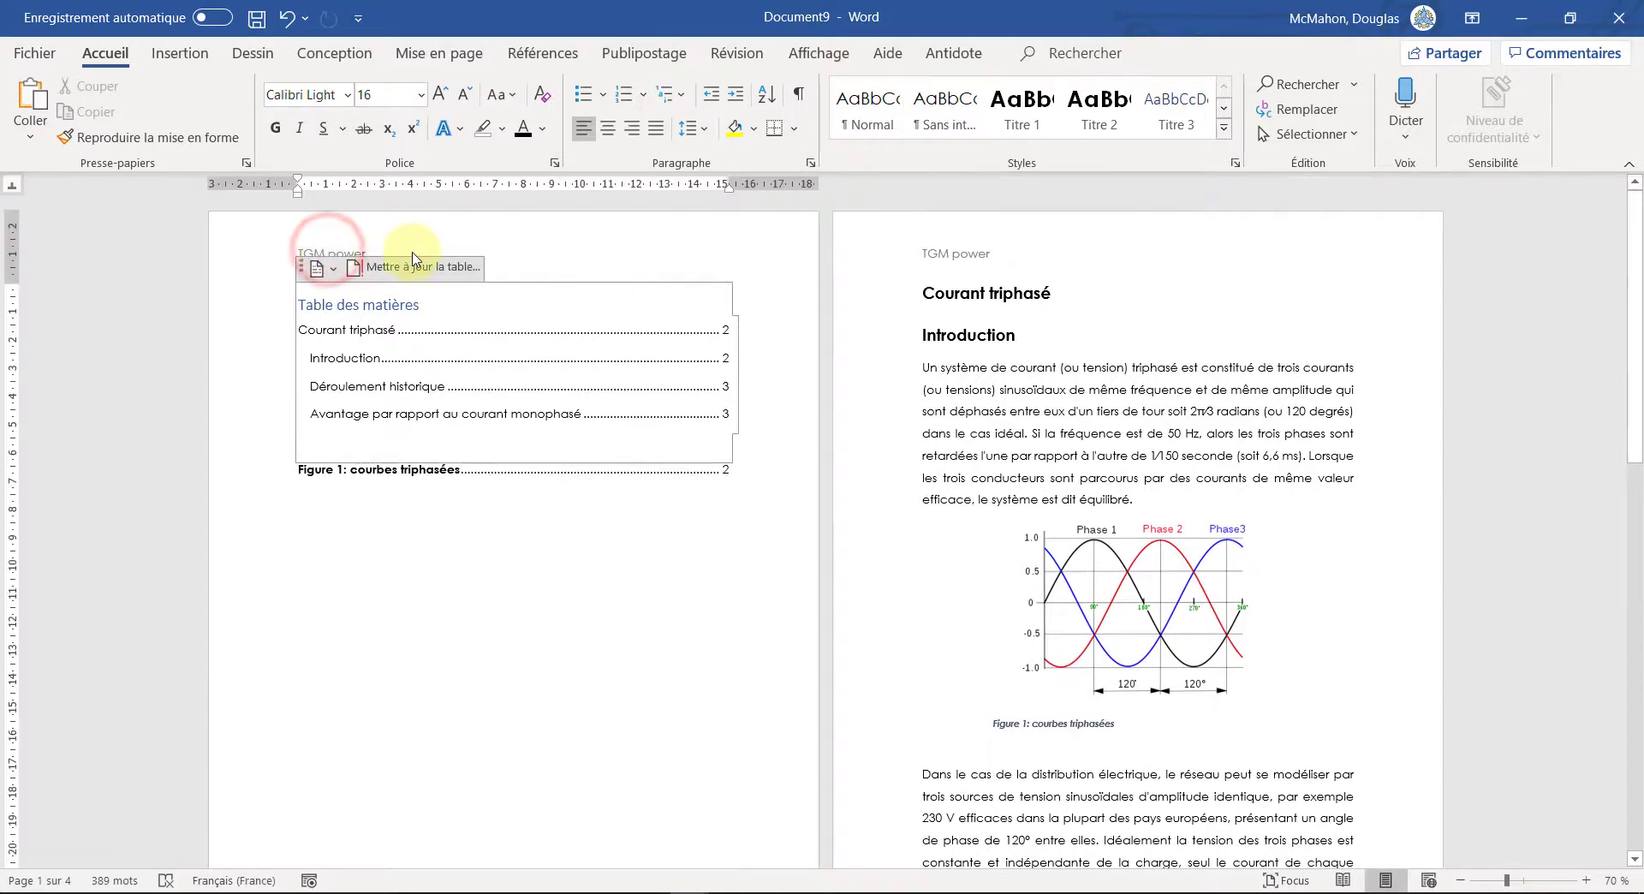
left_click(477, 228)
left_click(627, 603)
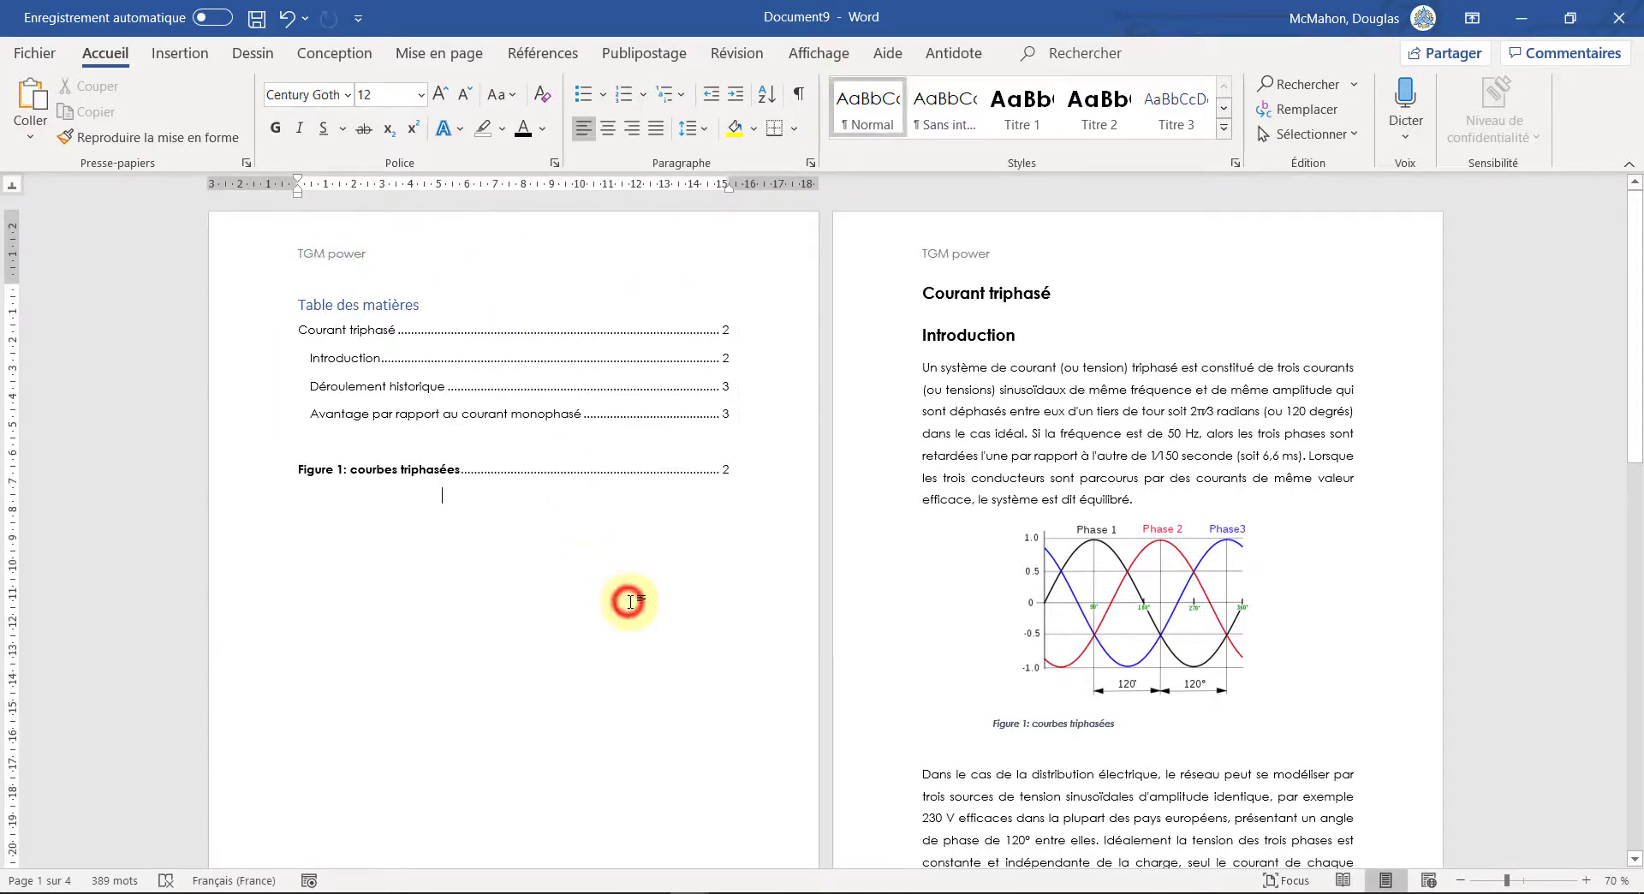
double_click(926, 253)
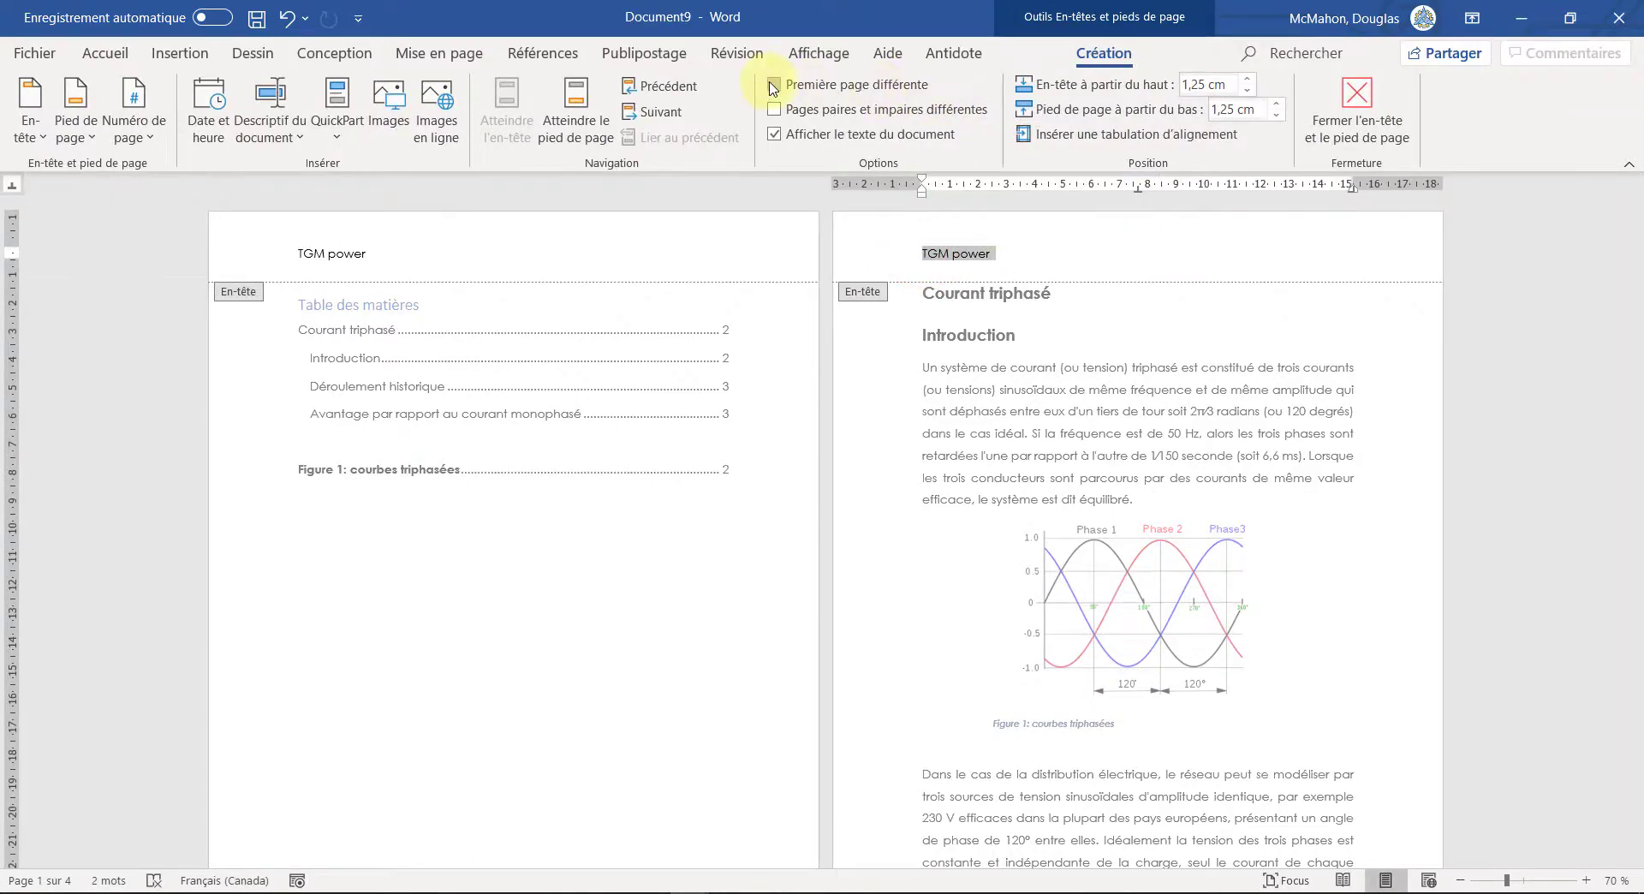
left_click(773, 85)
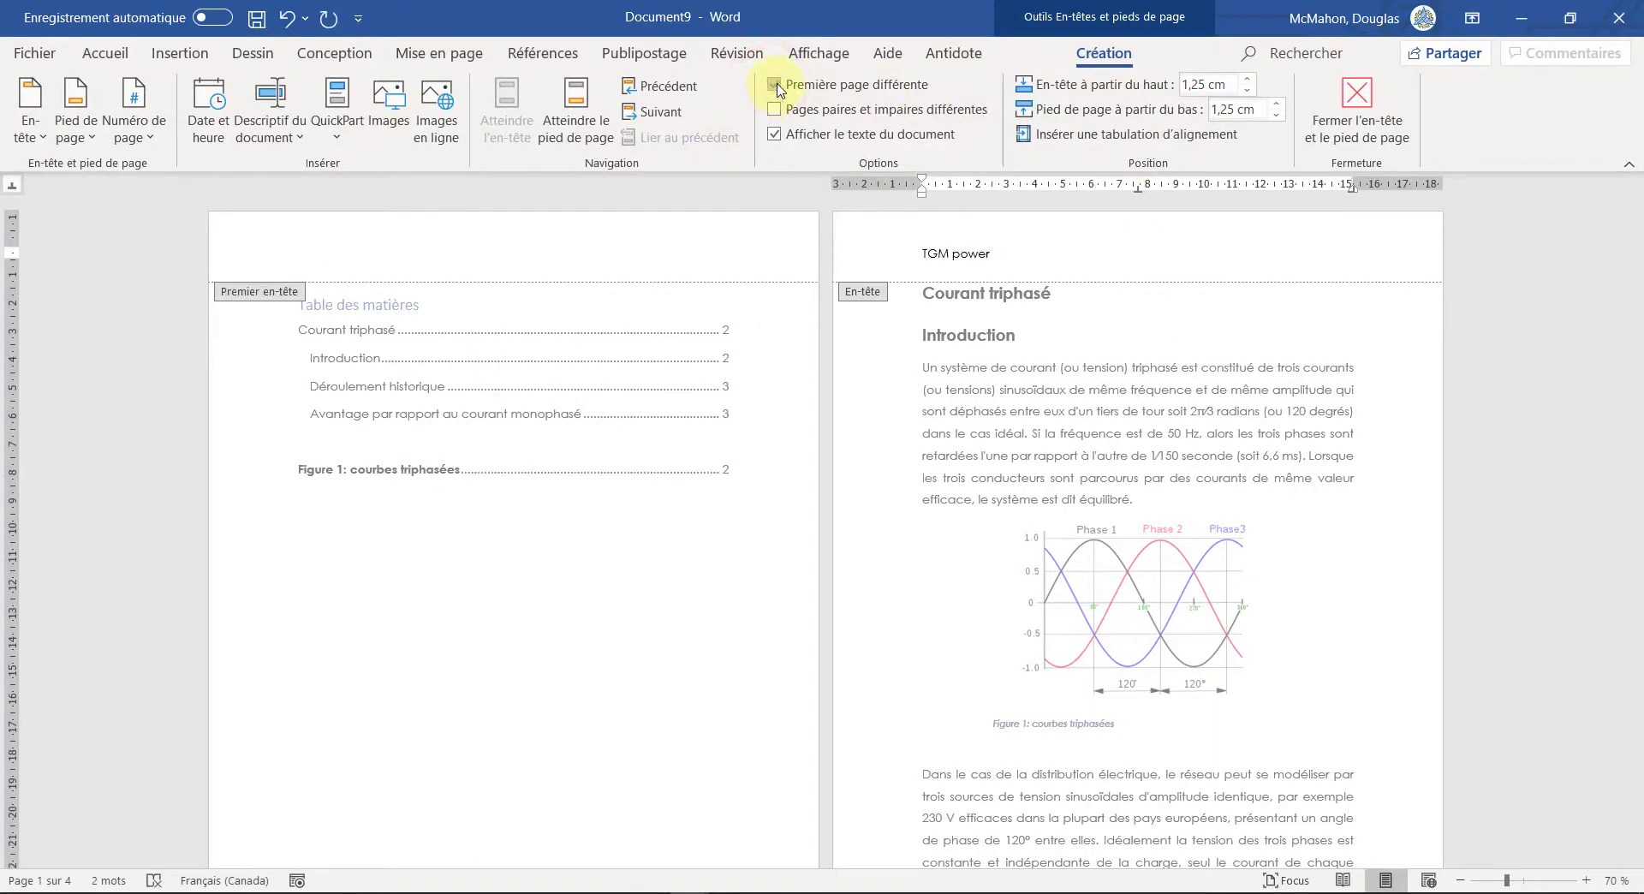
left_click(775, 85)
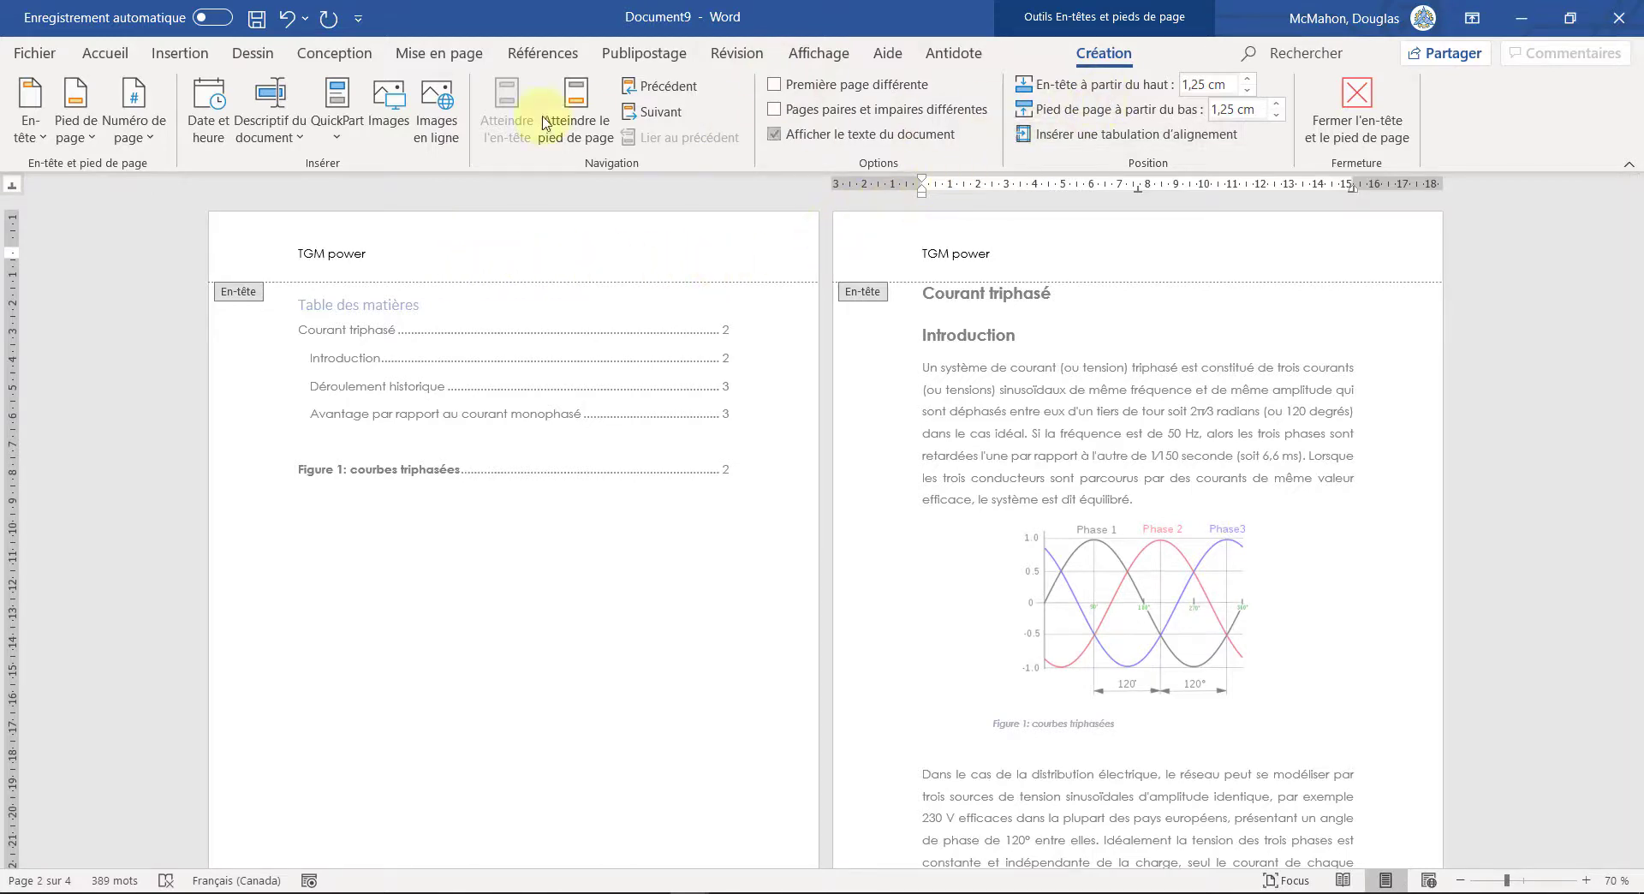
Step: Add a footer of the built-in Vide style reading "Texte de ce qu'on veut" and return to the document body
left_click(83, 141)
left_click(163, 266)
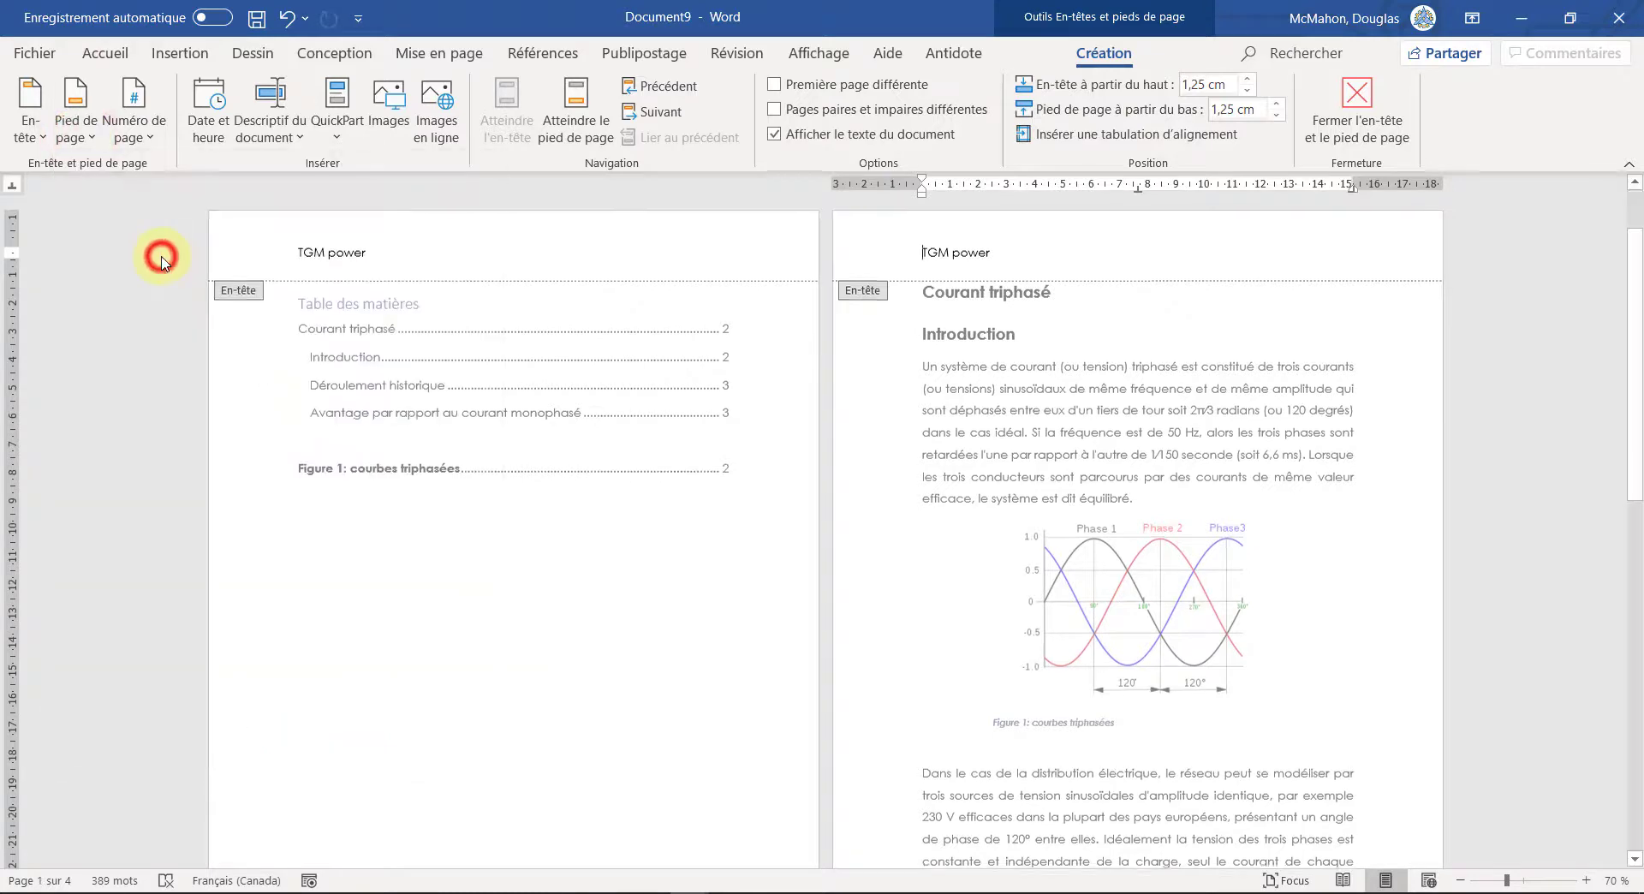
left_click(357, 655)
type("Test")
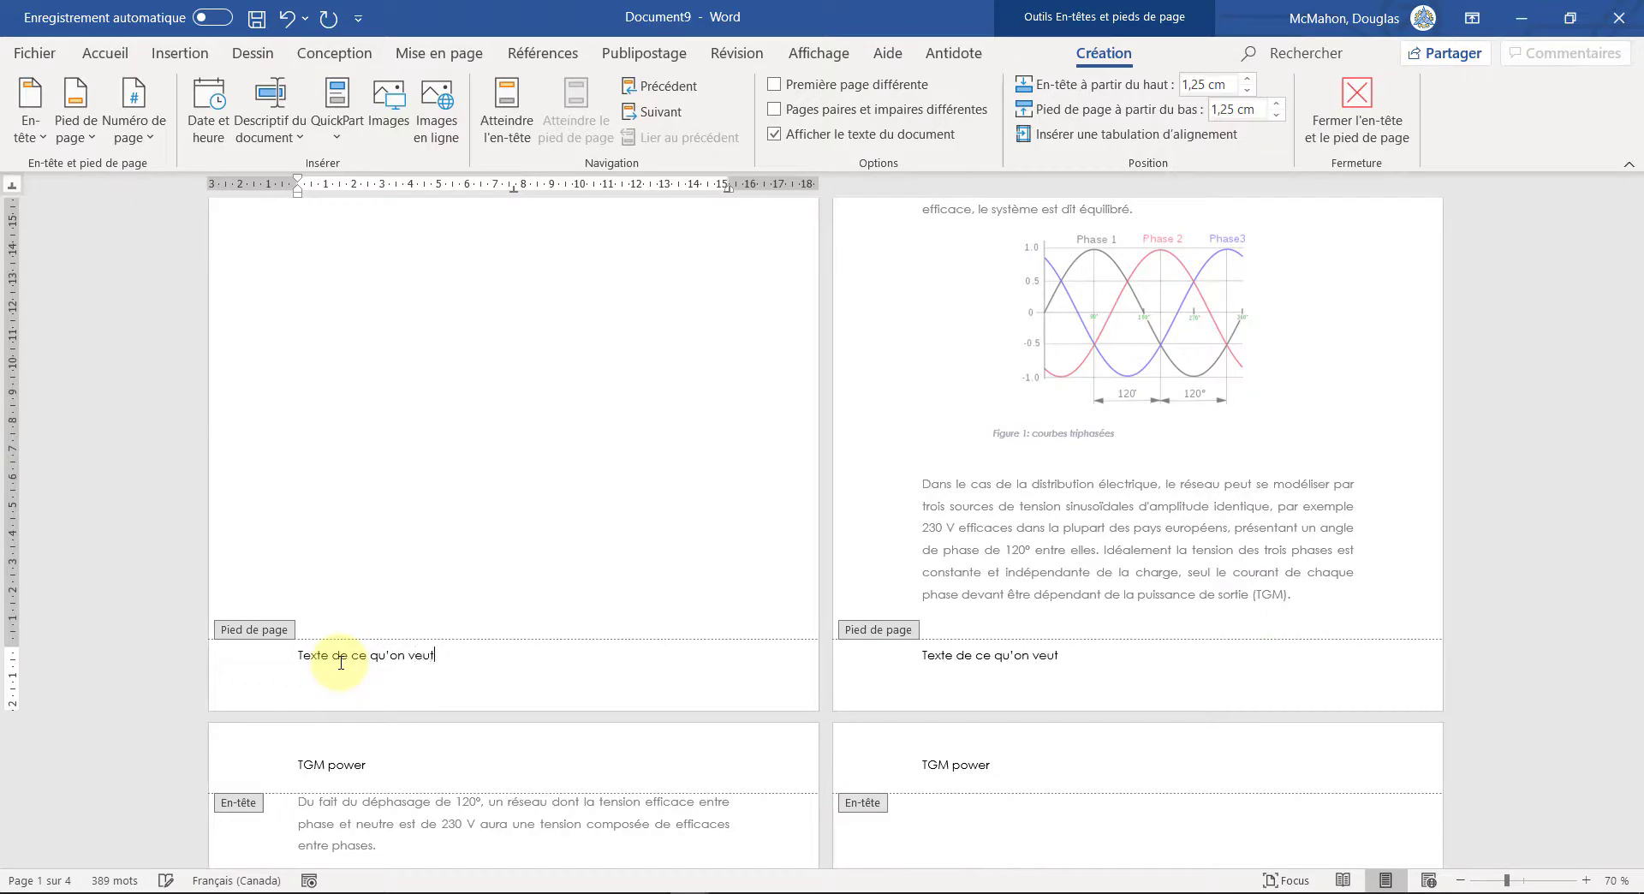
double_click(541, 548)
scroll(477, 690, "down", 3)
left_click(472, 684)
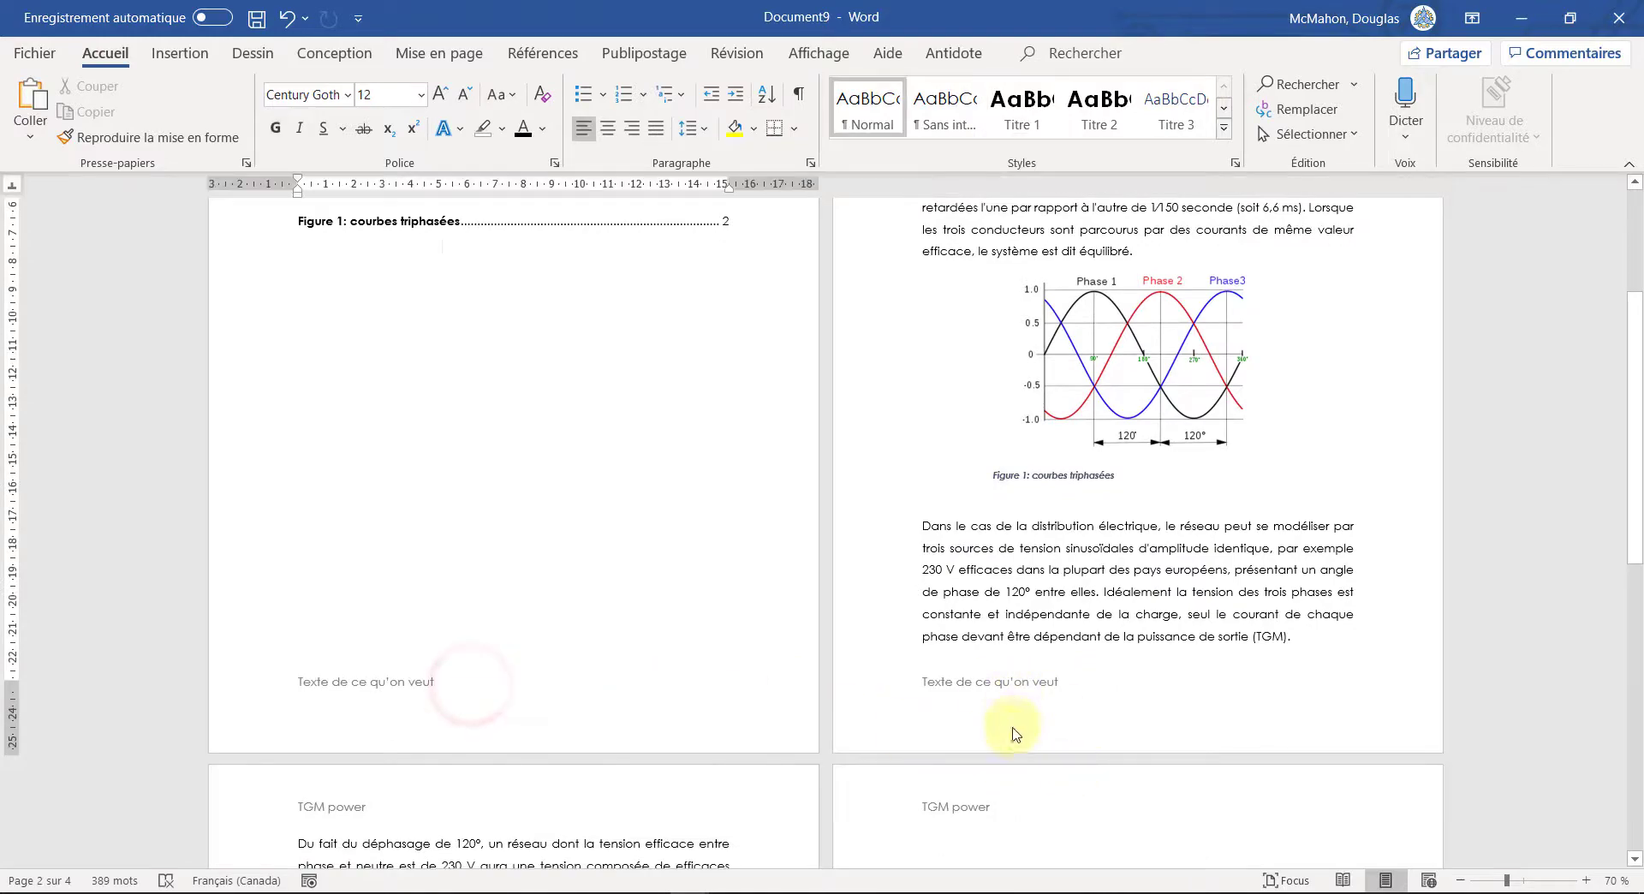
Step: Reopen the footer for editing and remove it from the document
scroll(1012, 724, "down", 12)
scroll(540, 502, "up", 9)
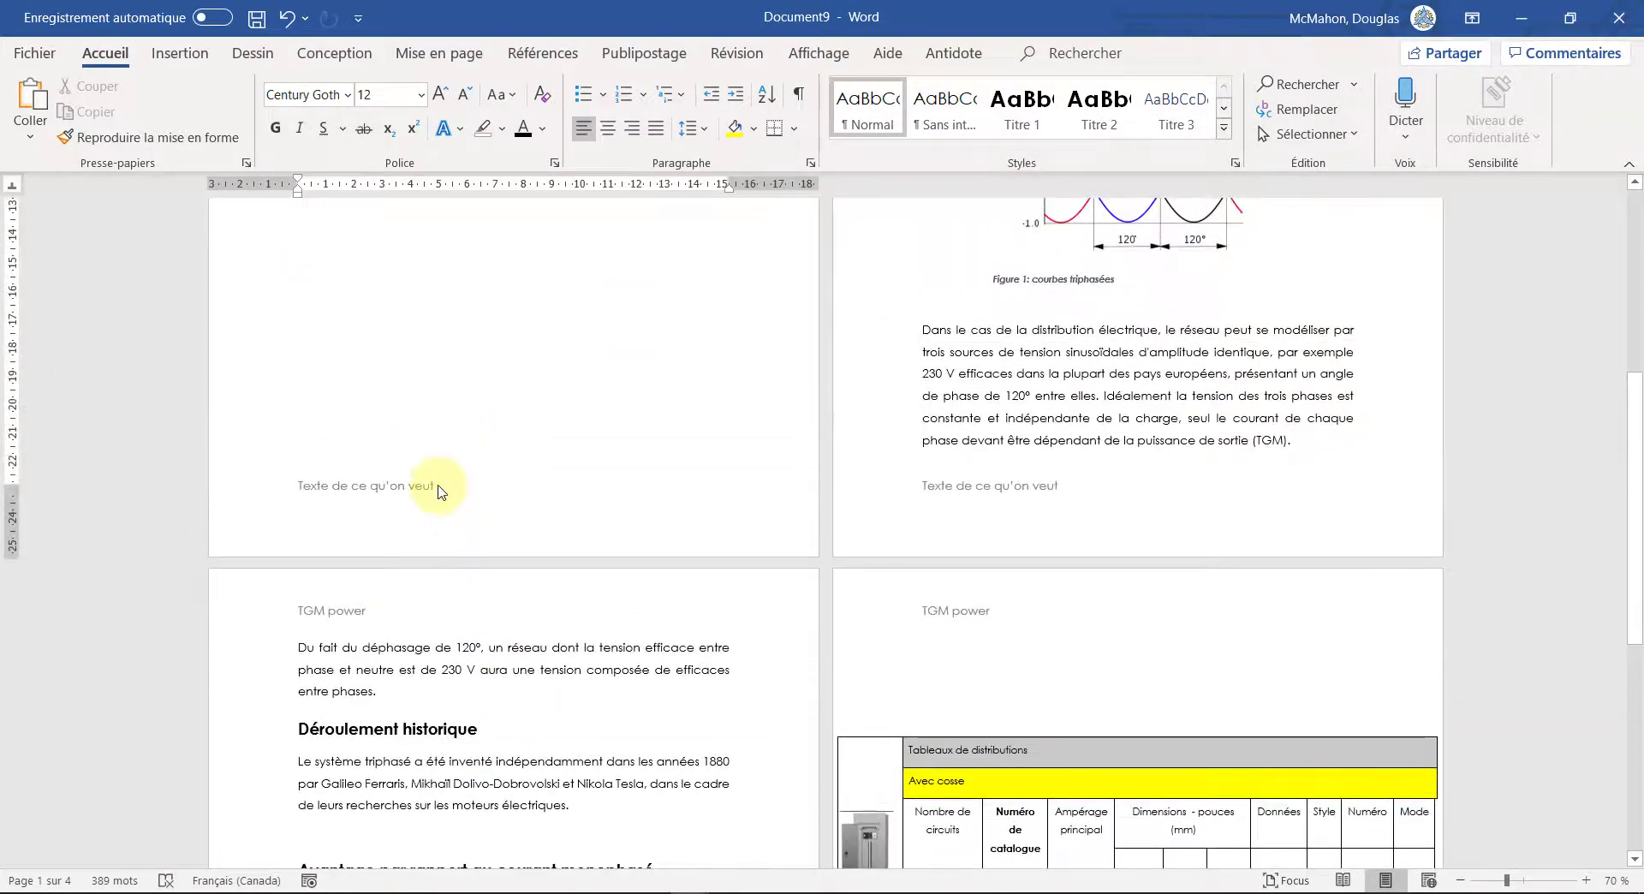
double_click(430, 489)
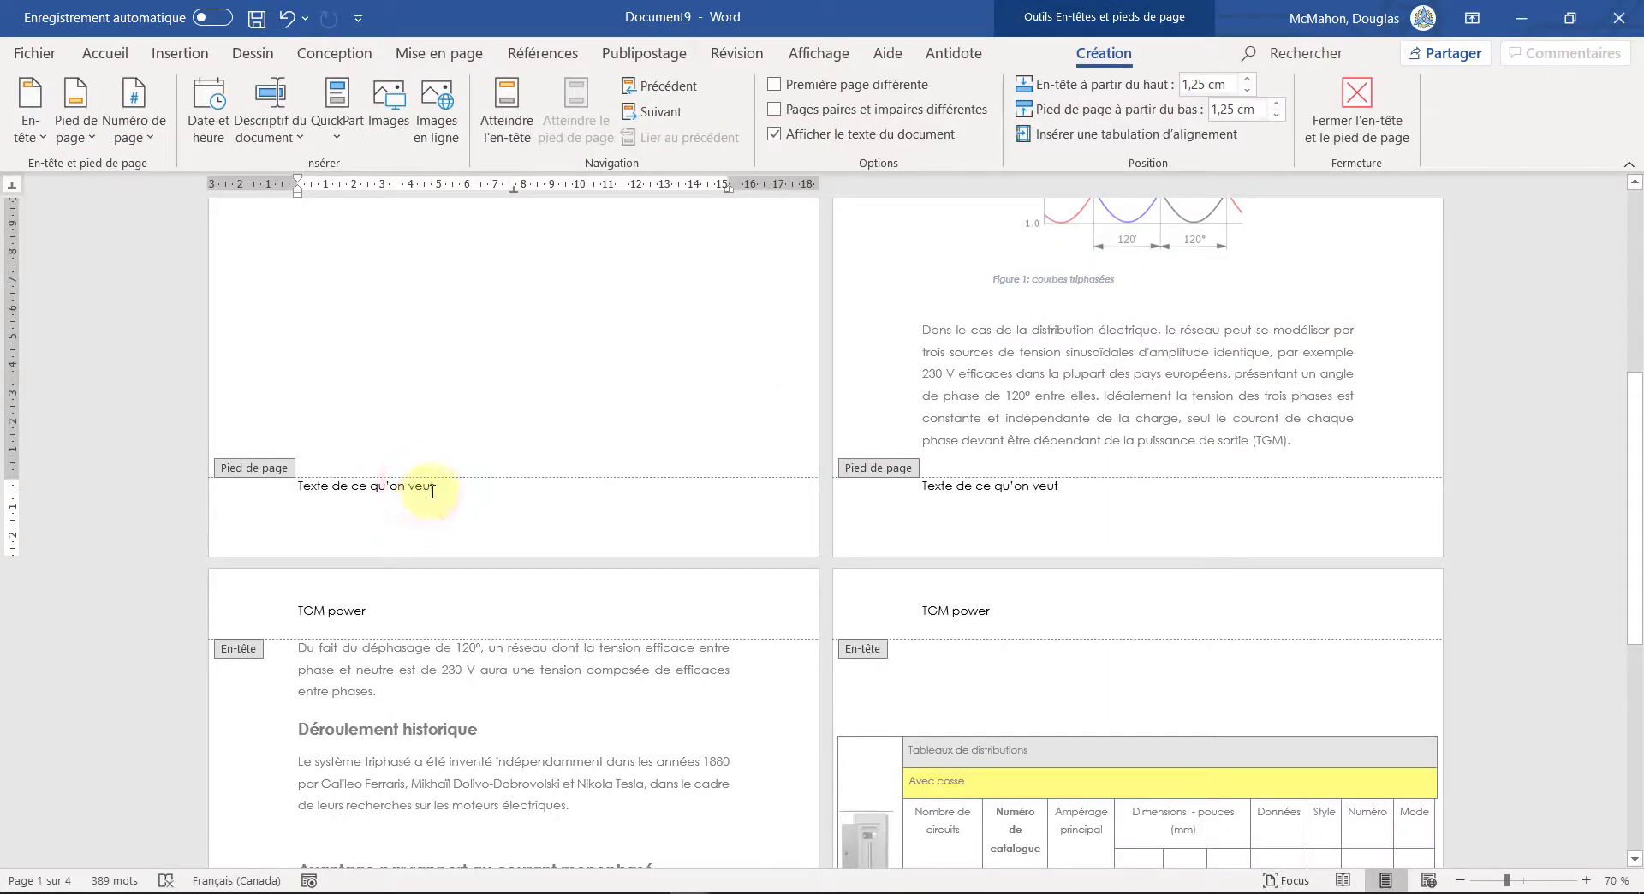
left_click(83, 134)
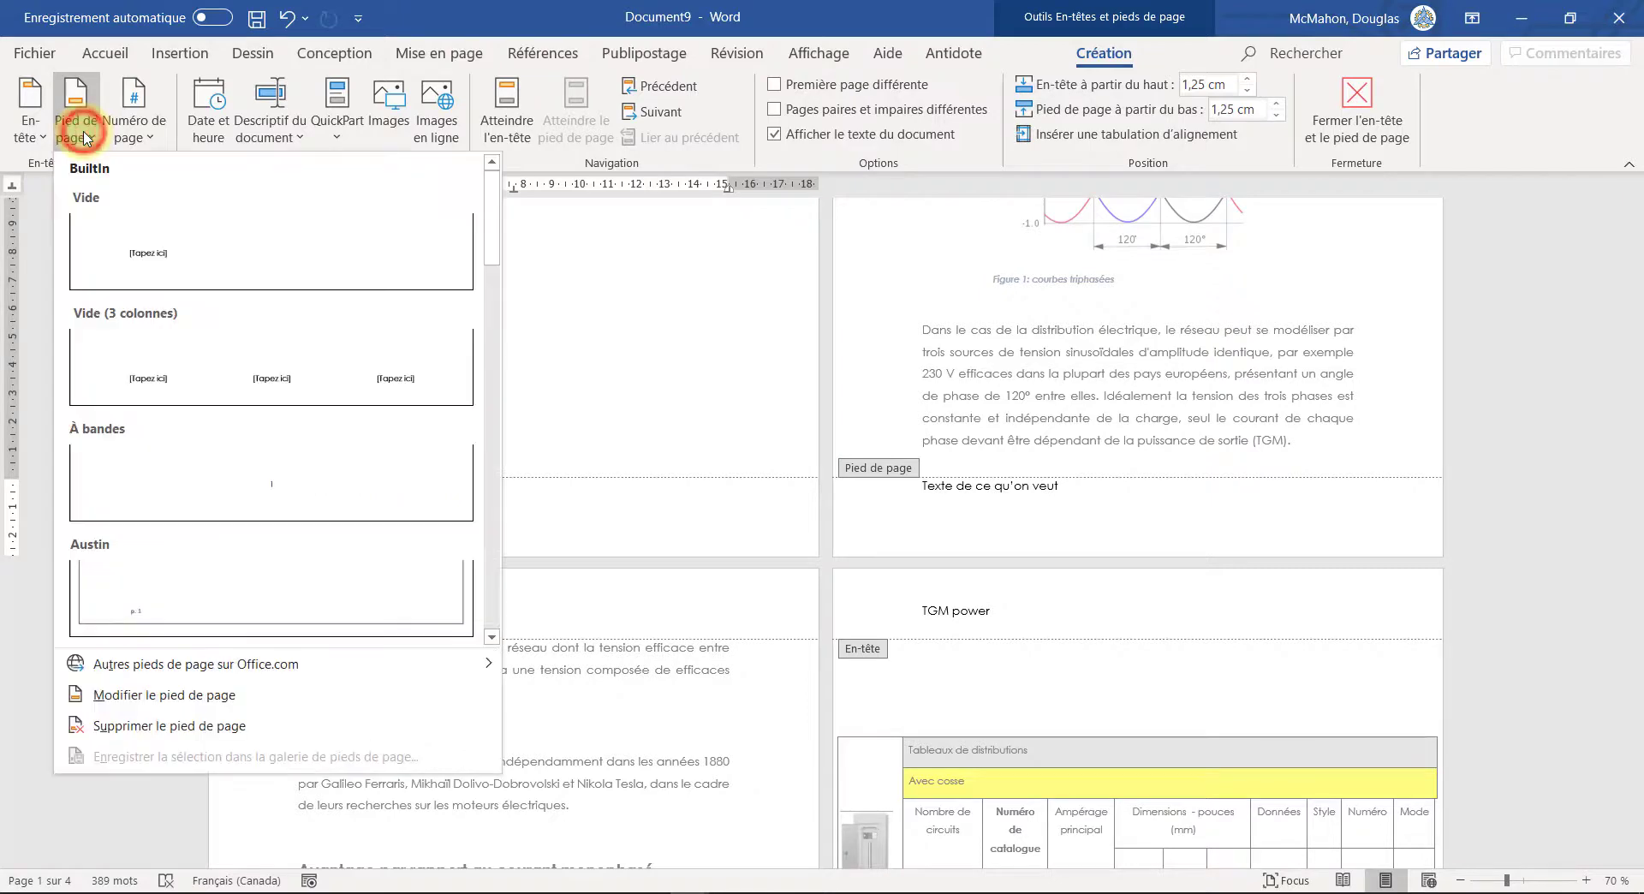
left_click(192, 730)
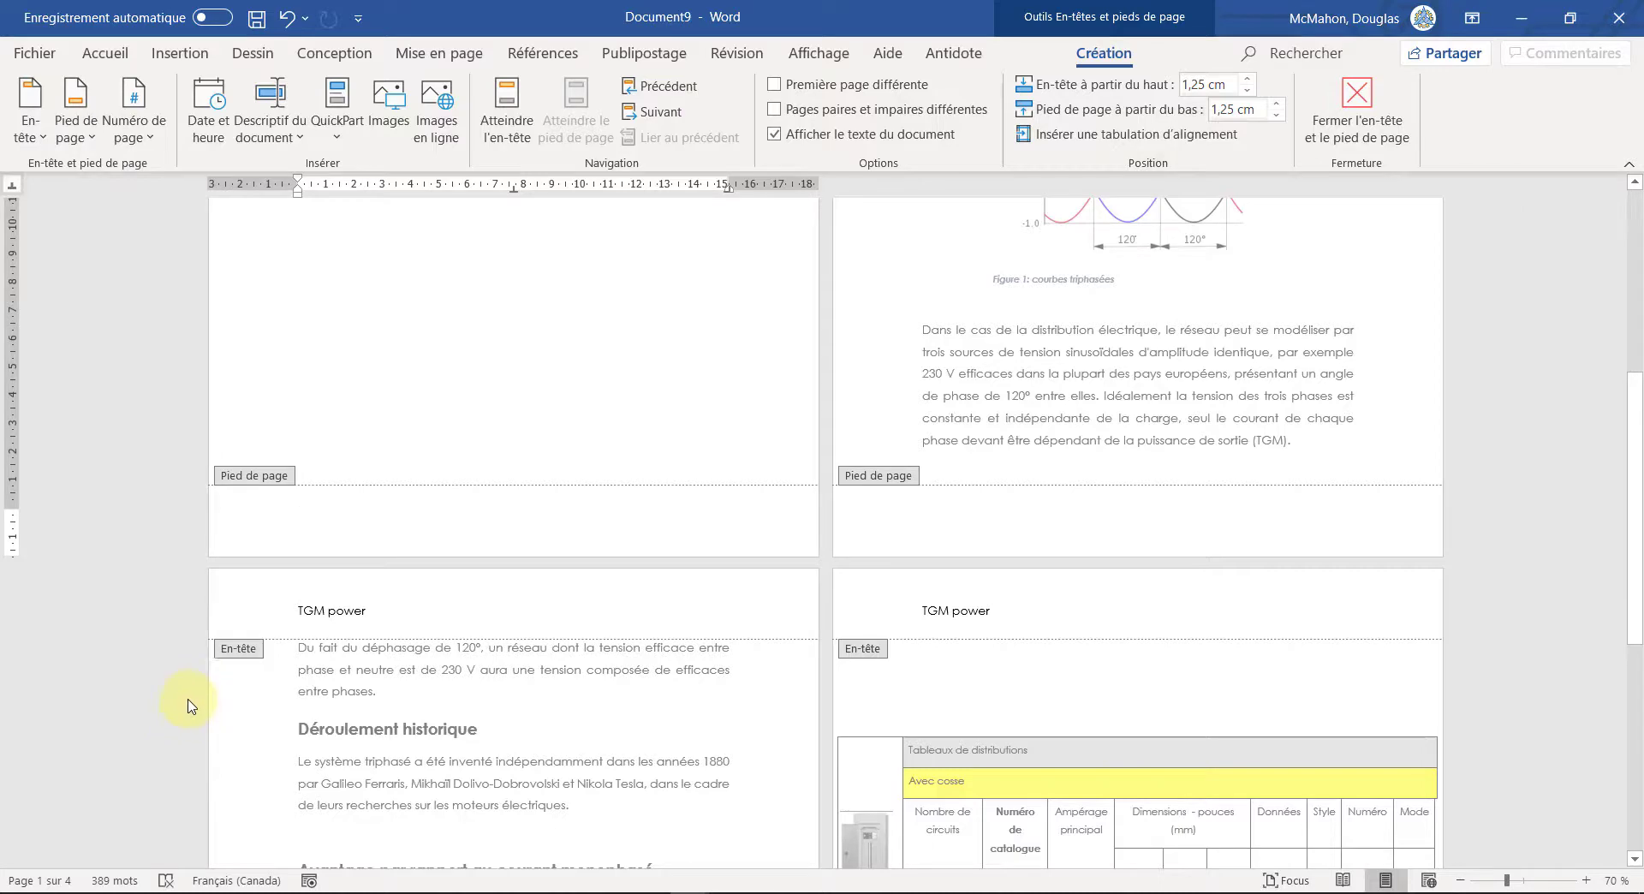
Step: Insert page numbers at the bottom of the pages in the Numéro normal 3 style and close footer editing
left_click(162, 143)
mouse_move(178, 203)
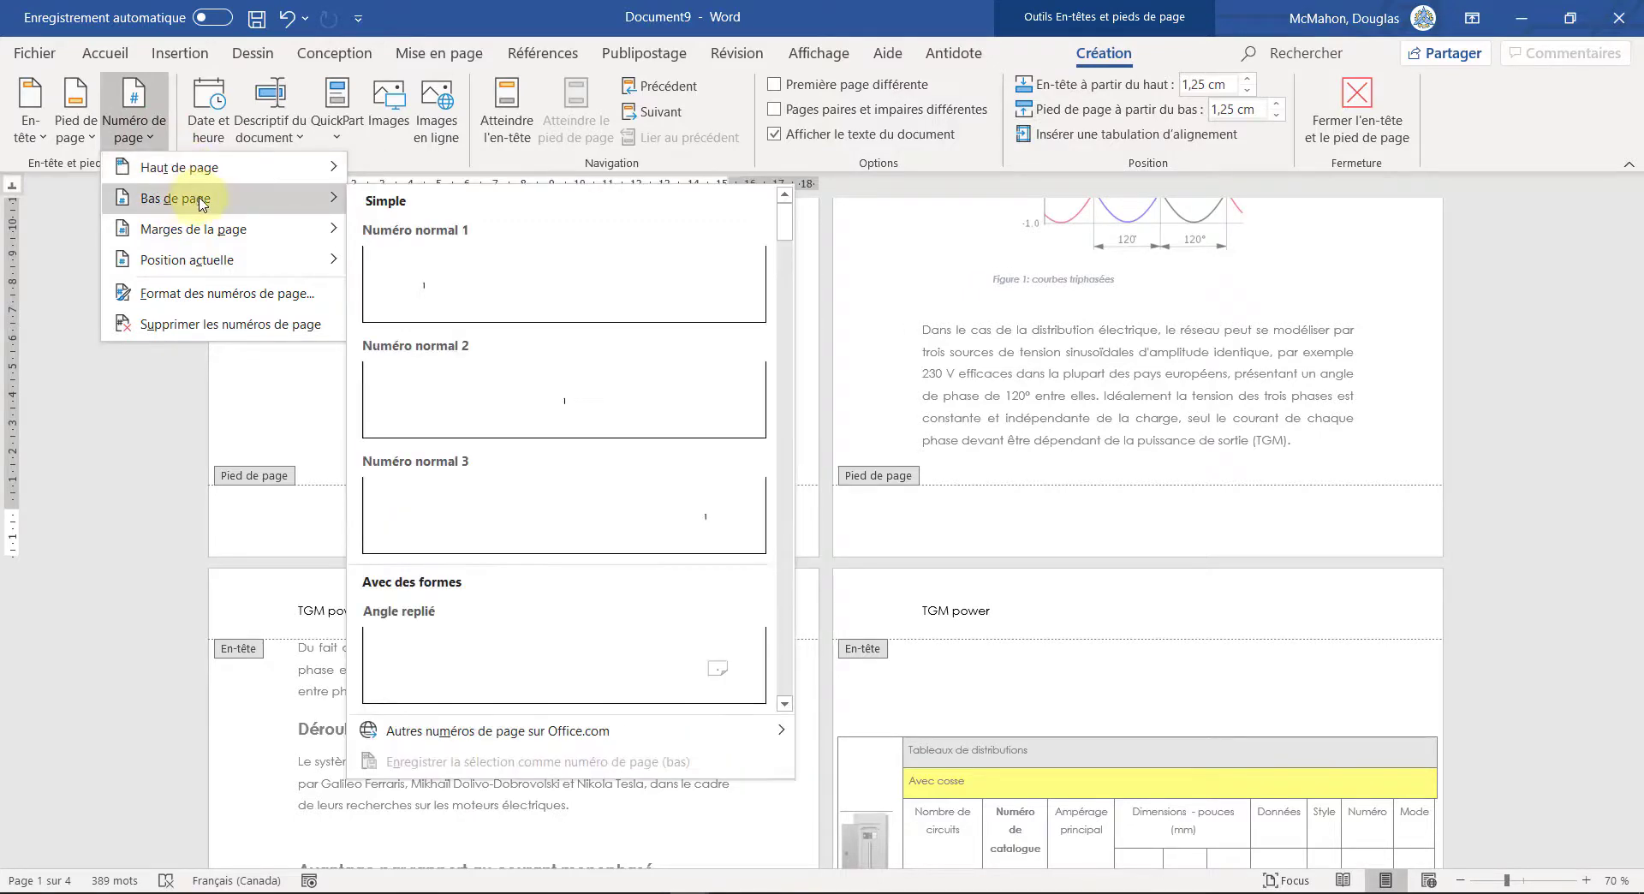
left_click(730, 533)
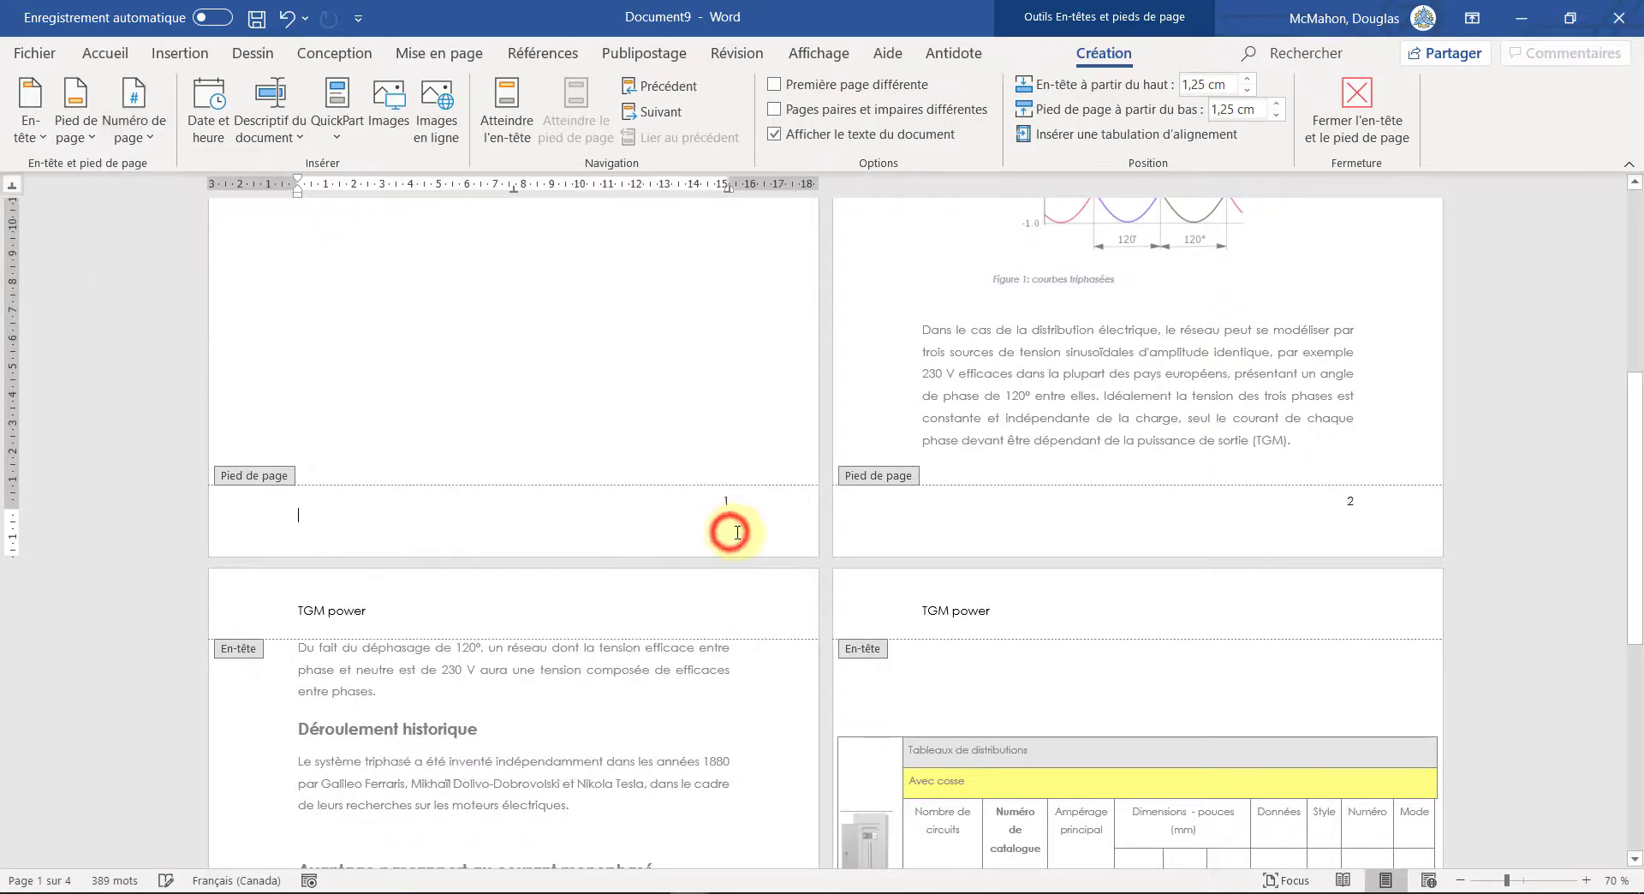
scroll(1196, 605, "down", 5)
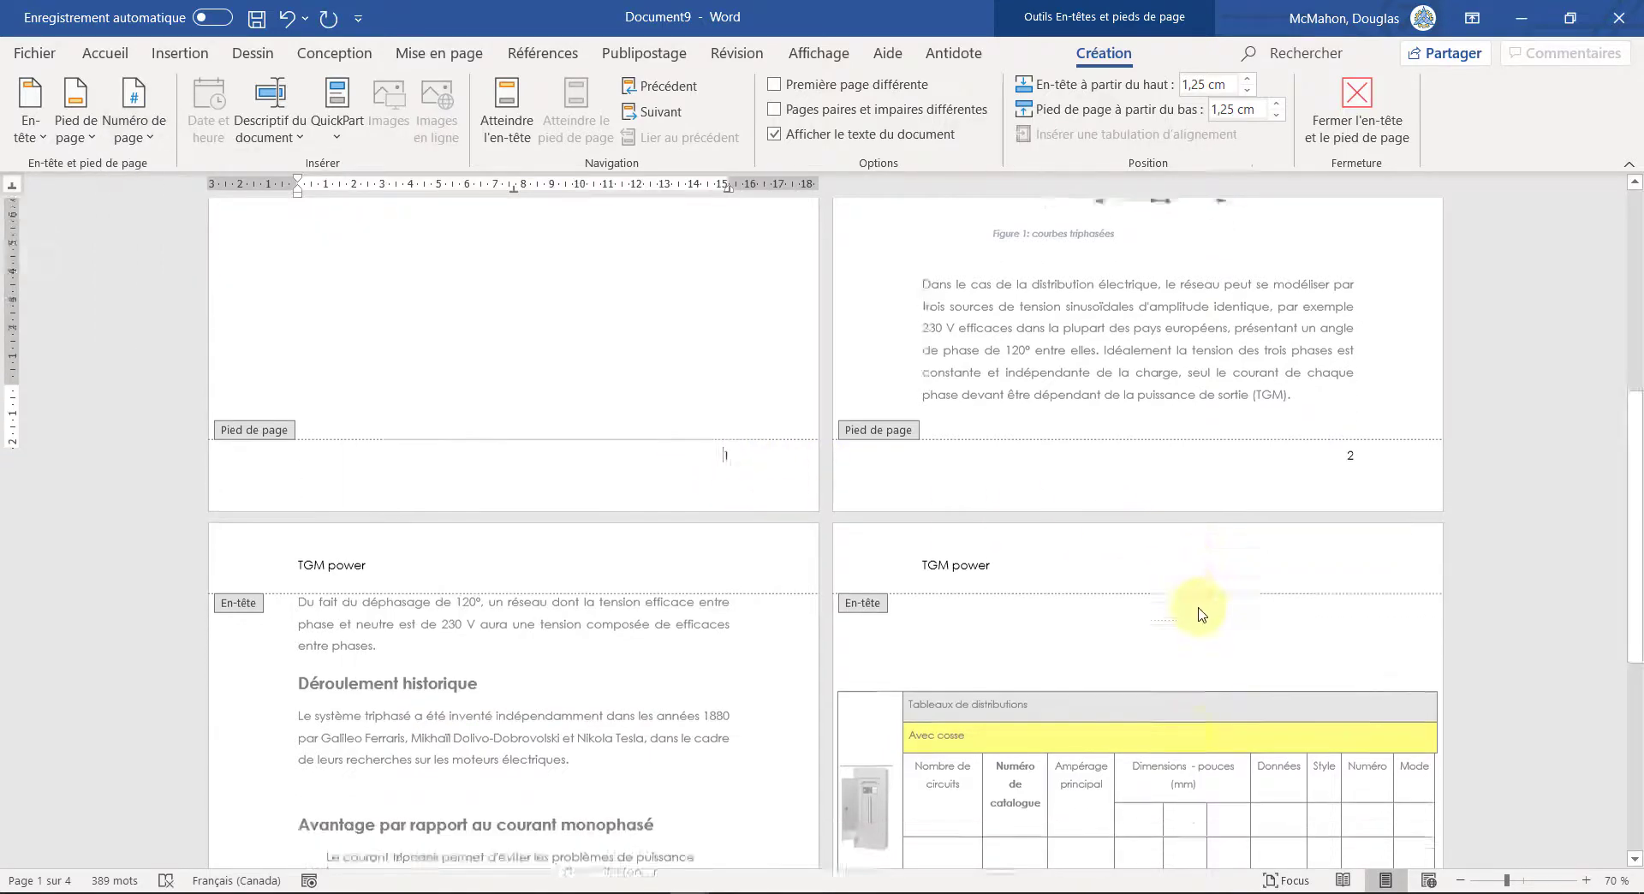
scroll(1188, 613, "down", 3)
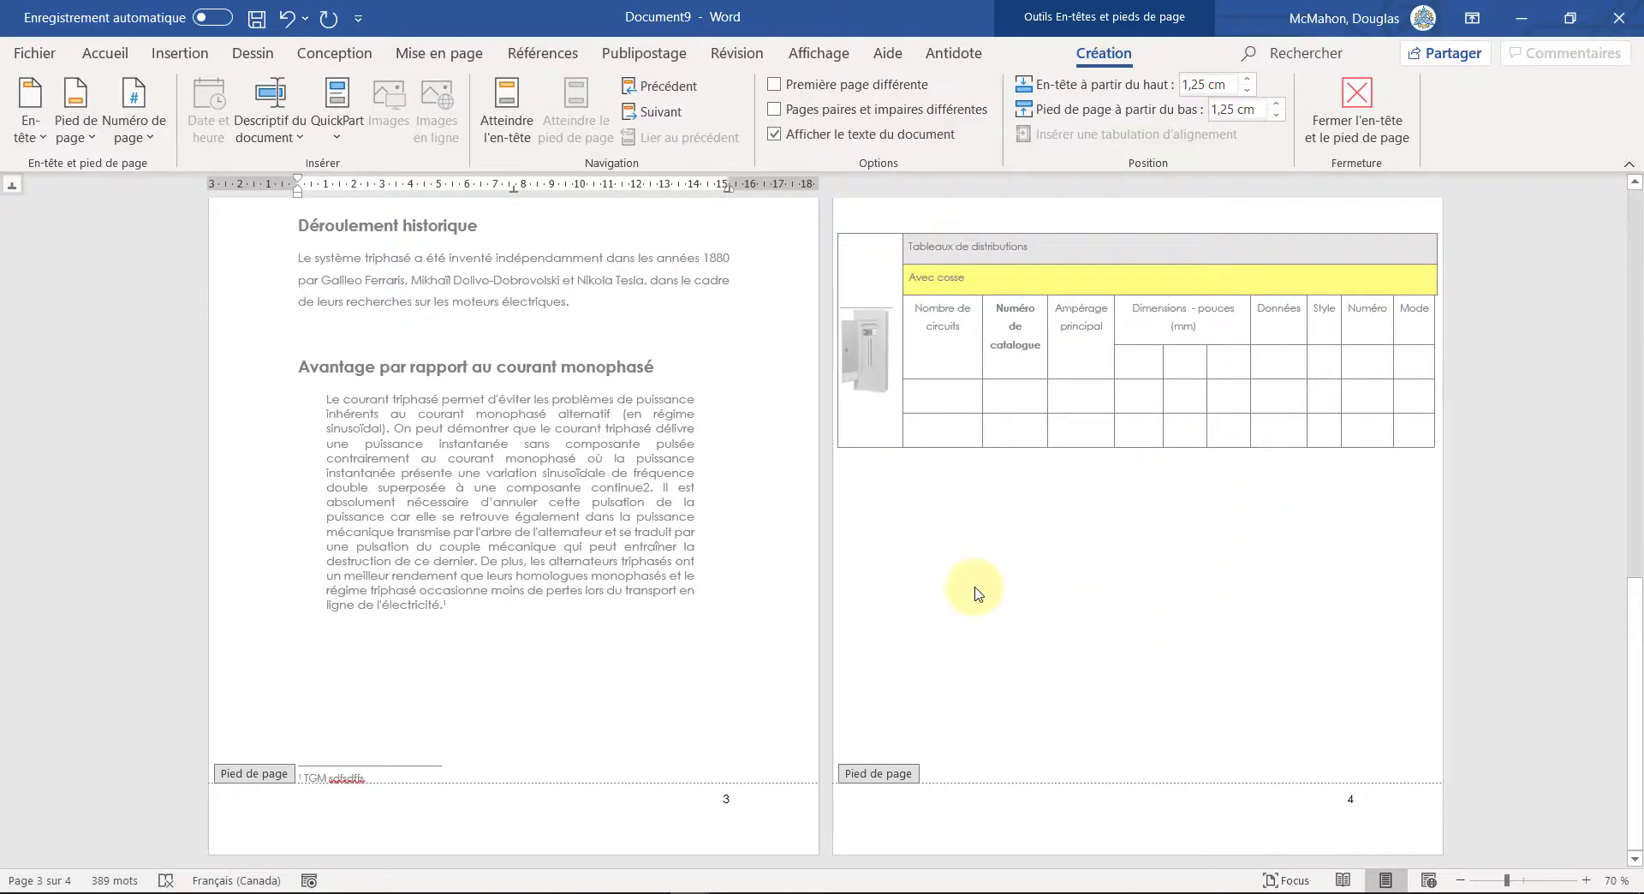
scroll(957, 587, "up", 10)
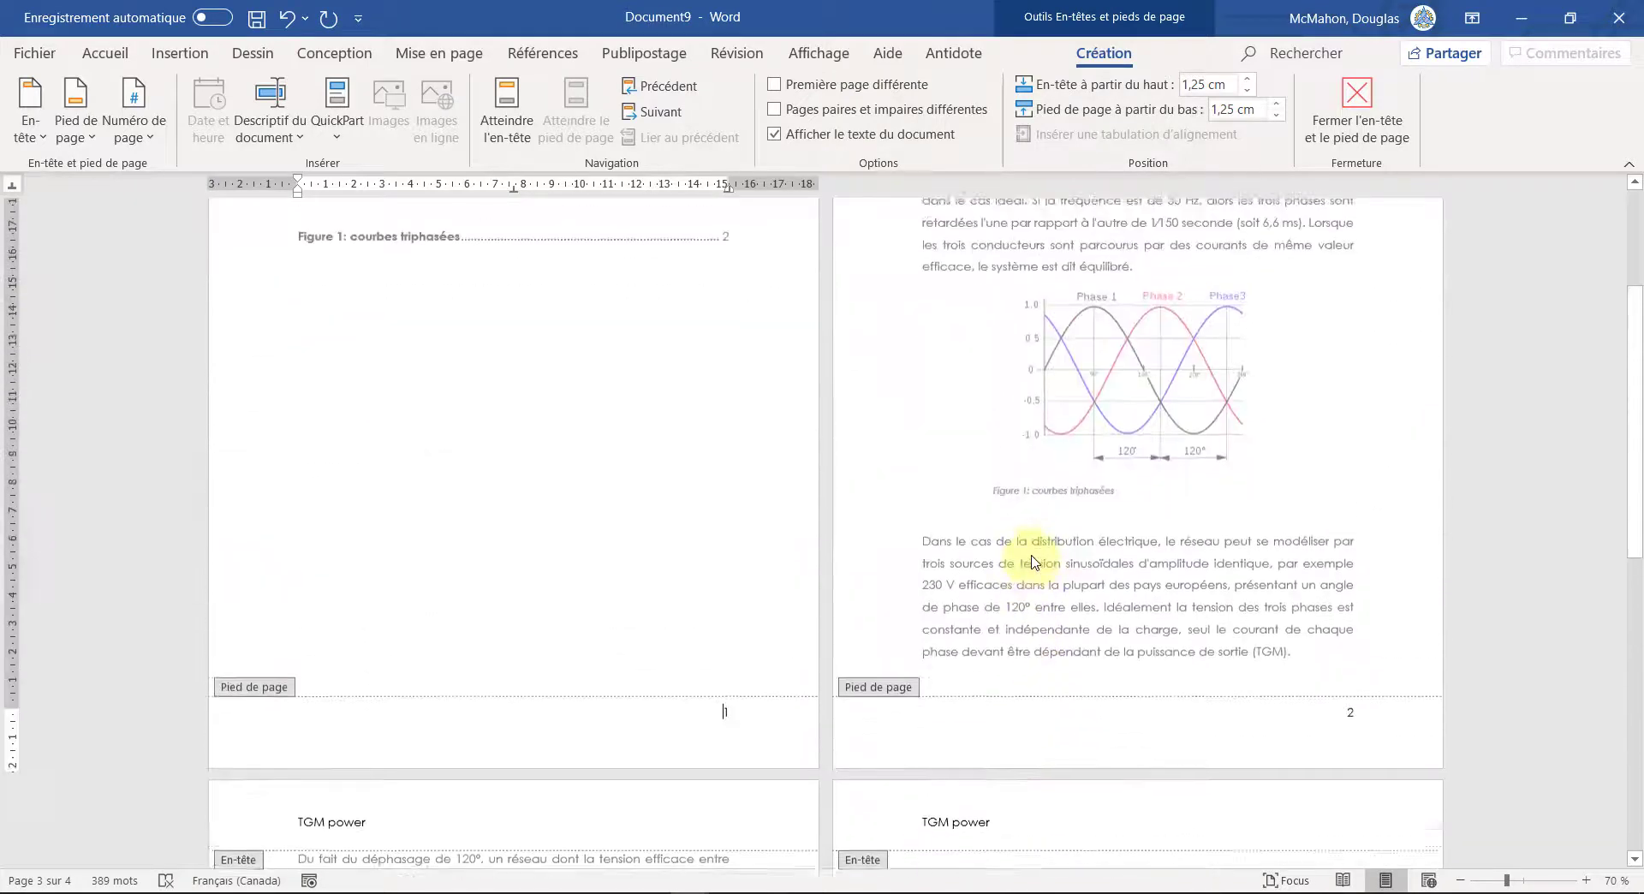
scroll(617, 505, "down", 3)
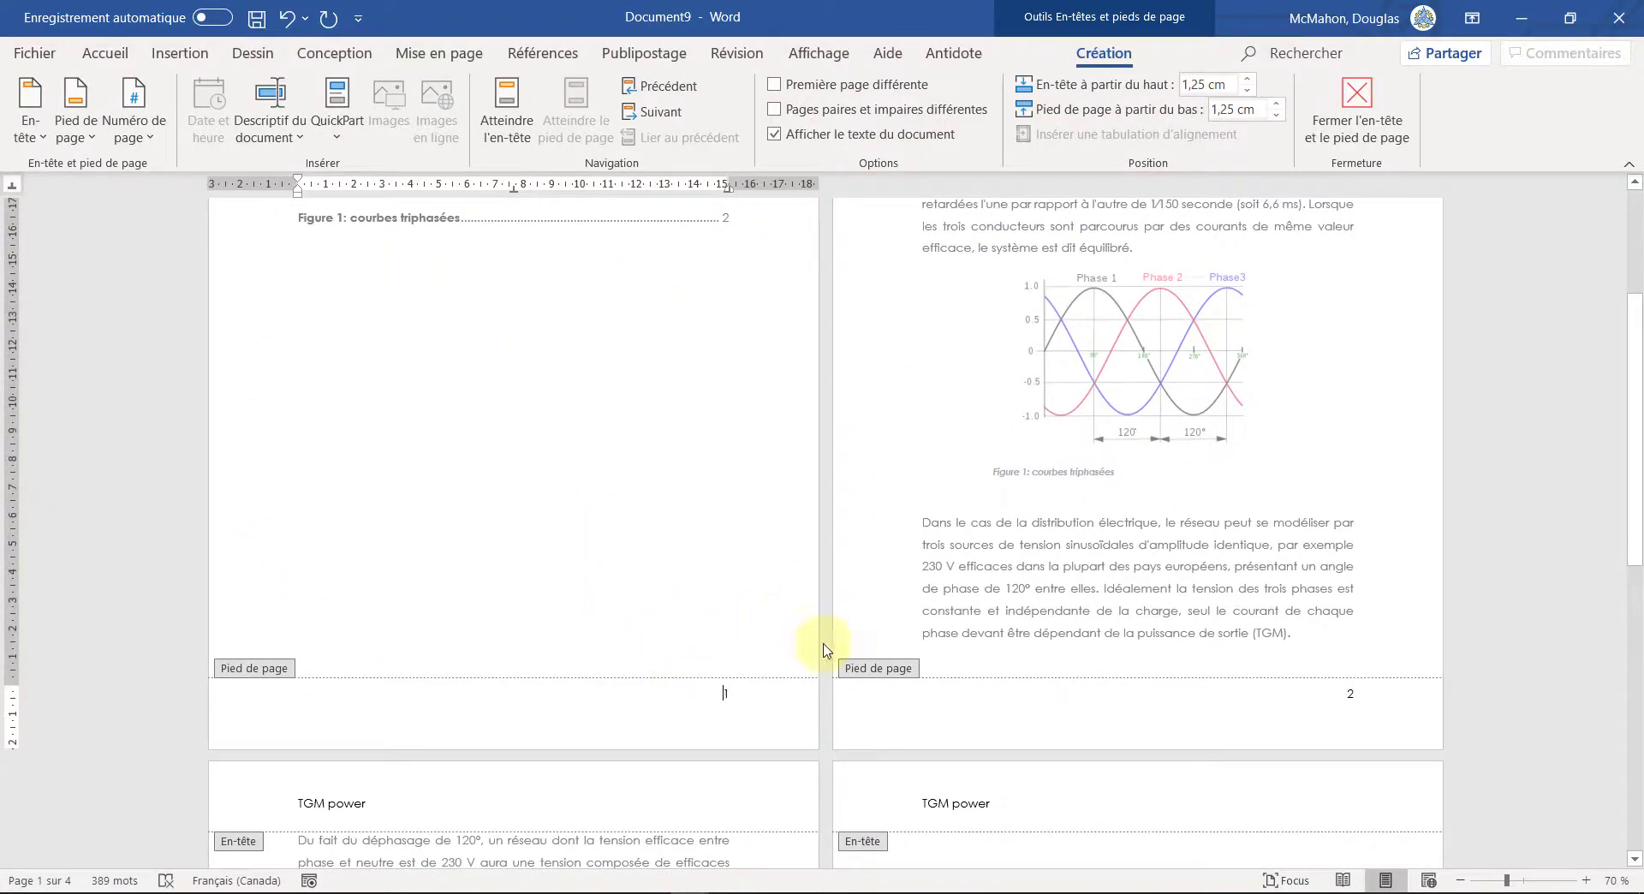
double_click(537, 482)
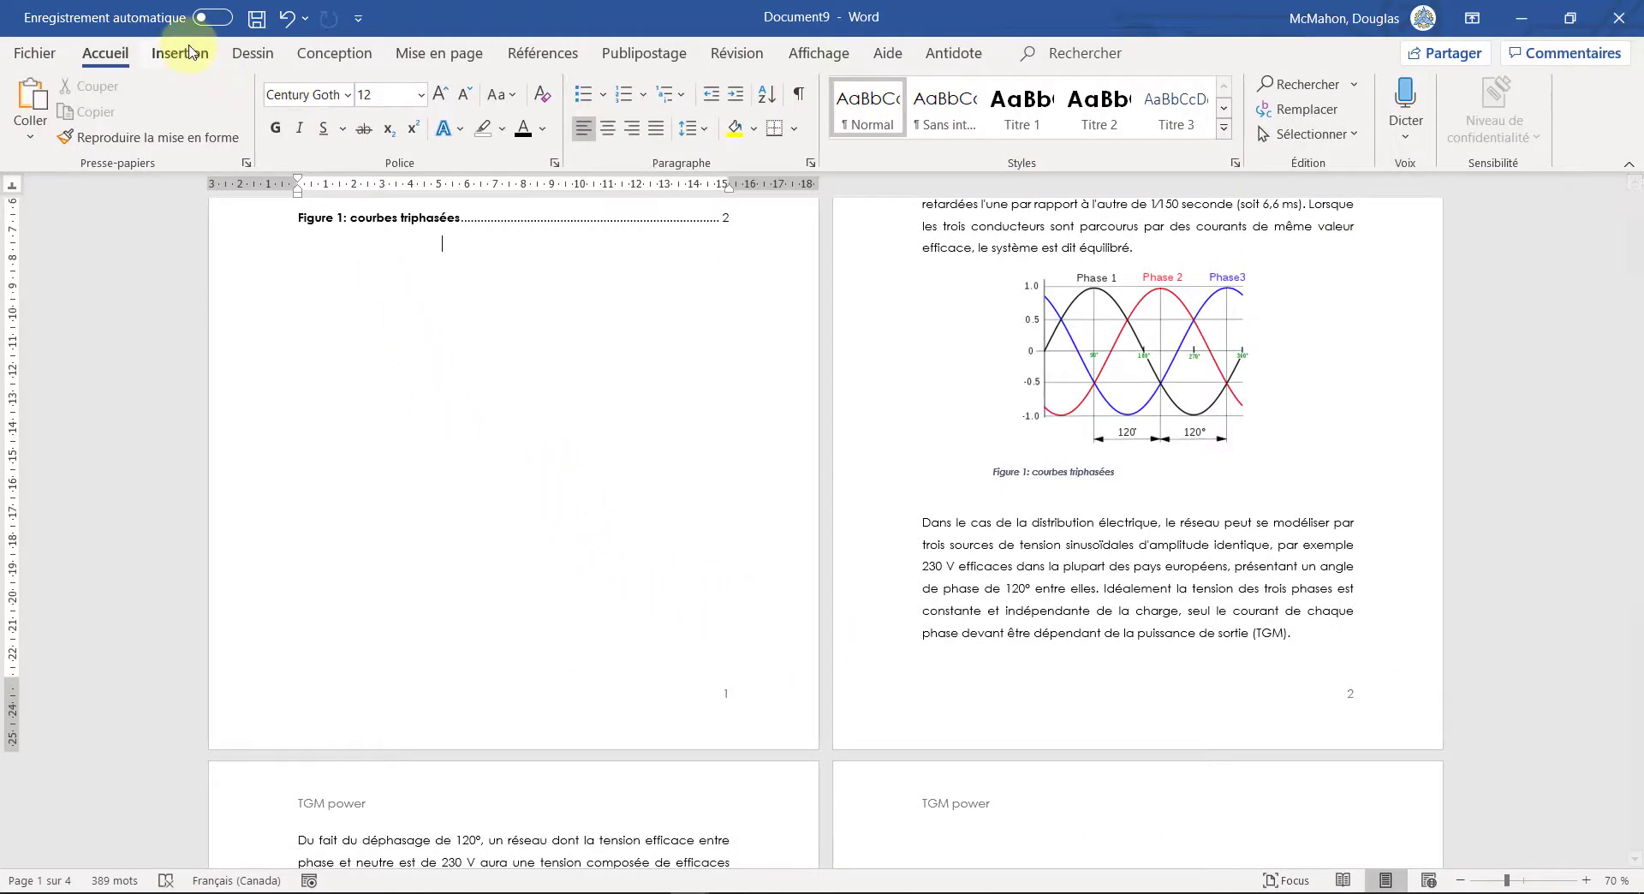
Step: Display the formatting marks and place the insertion point at the end of the Figure 1 entry in the table of figures
left_click(798, 97)
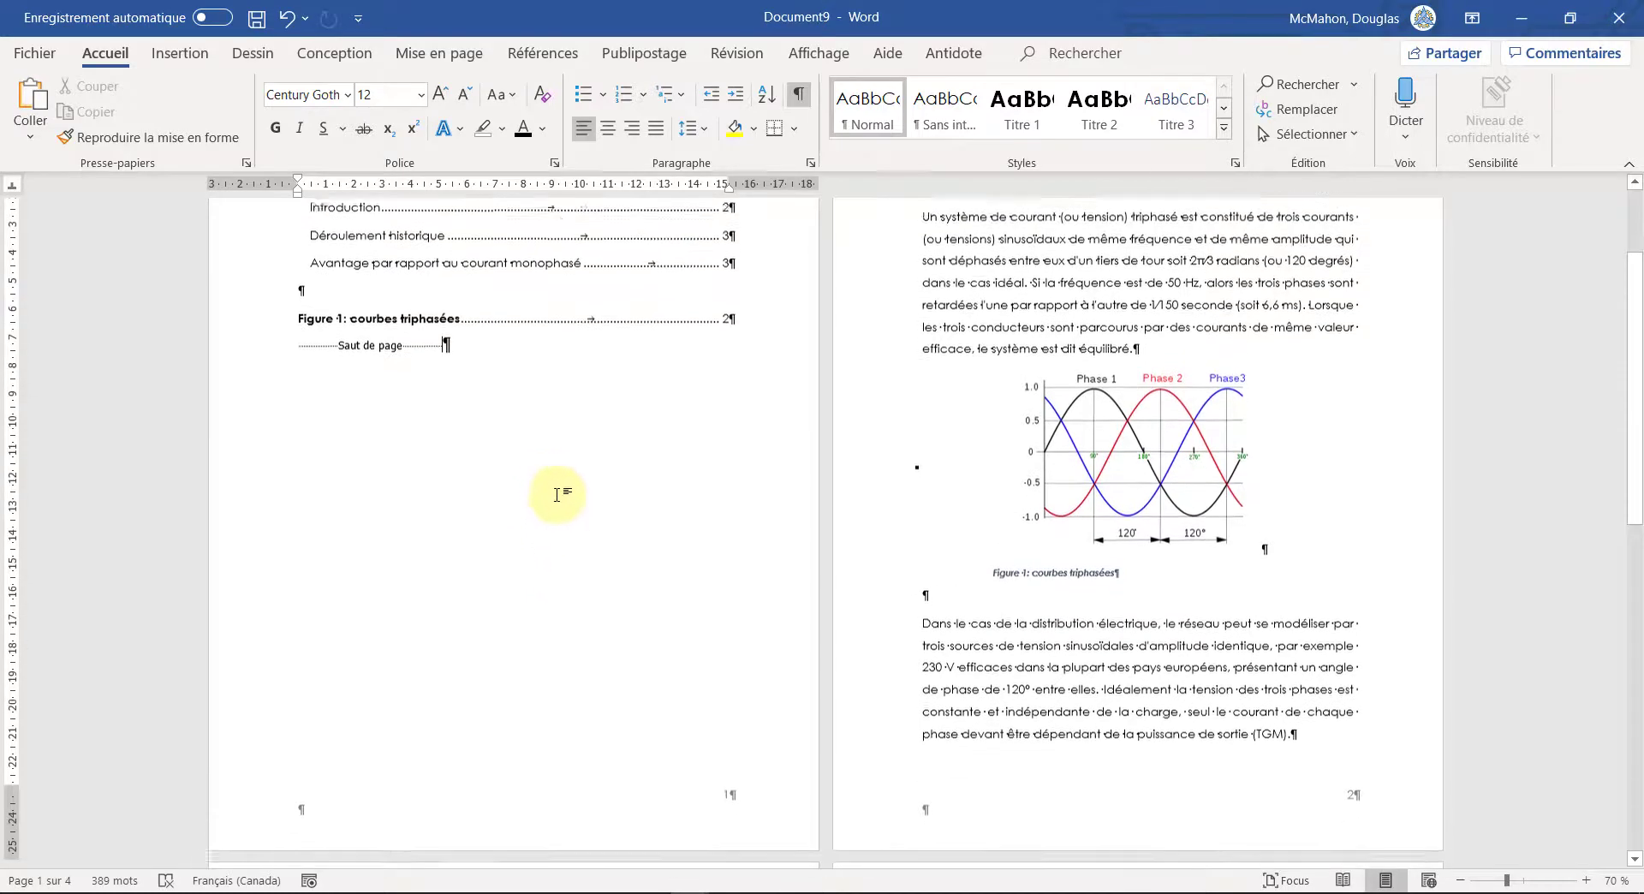
scroll(513, 445, "up", 1)
left_click(485, 370)
left_click(738, 361)
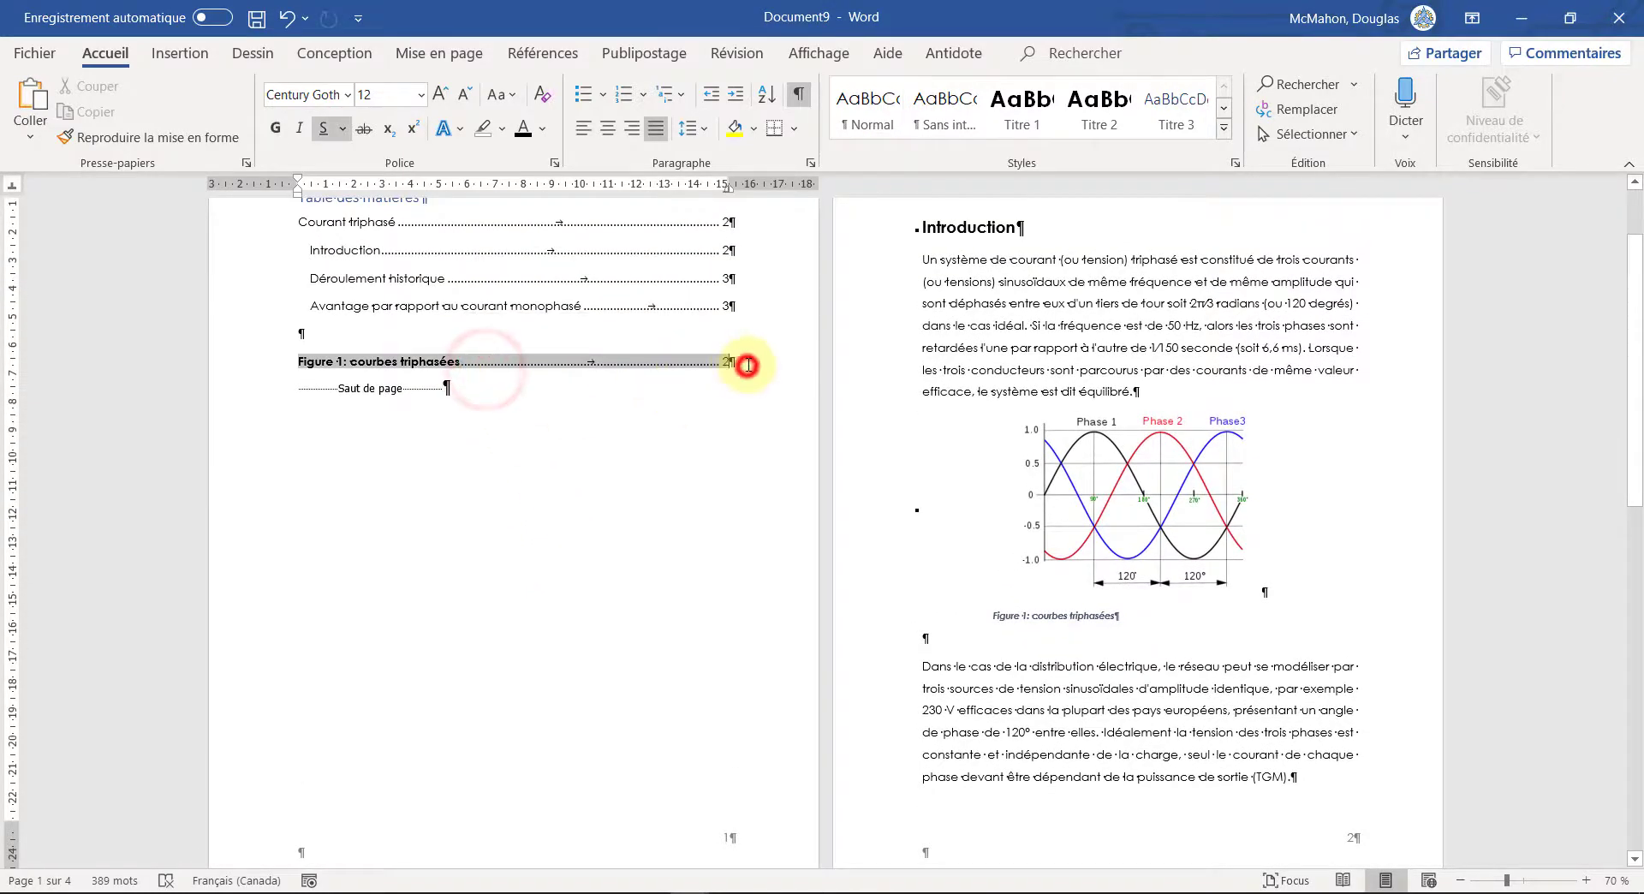
Step: Add empty paragraphs after the Figure 1 entry until the page break moves onto the following page
key("Return")
key("Return")
key("Return")
key("Return")
key("Return")
key("Return")
key("Return")
key("Return")
key("Return")
key("Return")
key("Return")
key("Return")
key("Return")
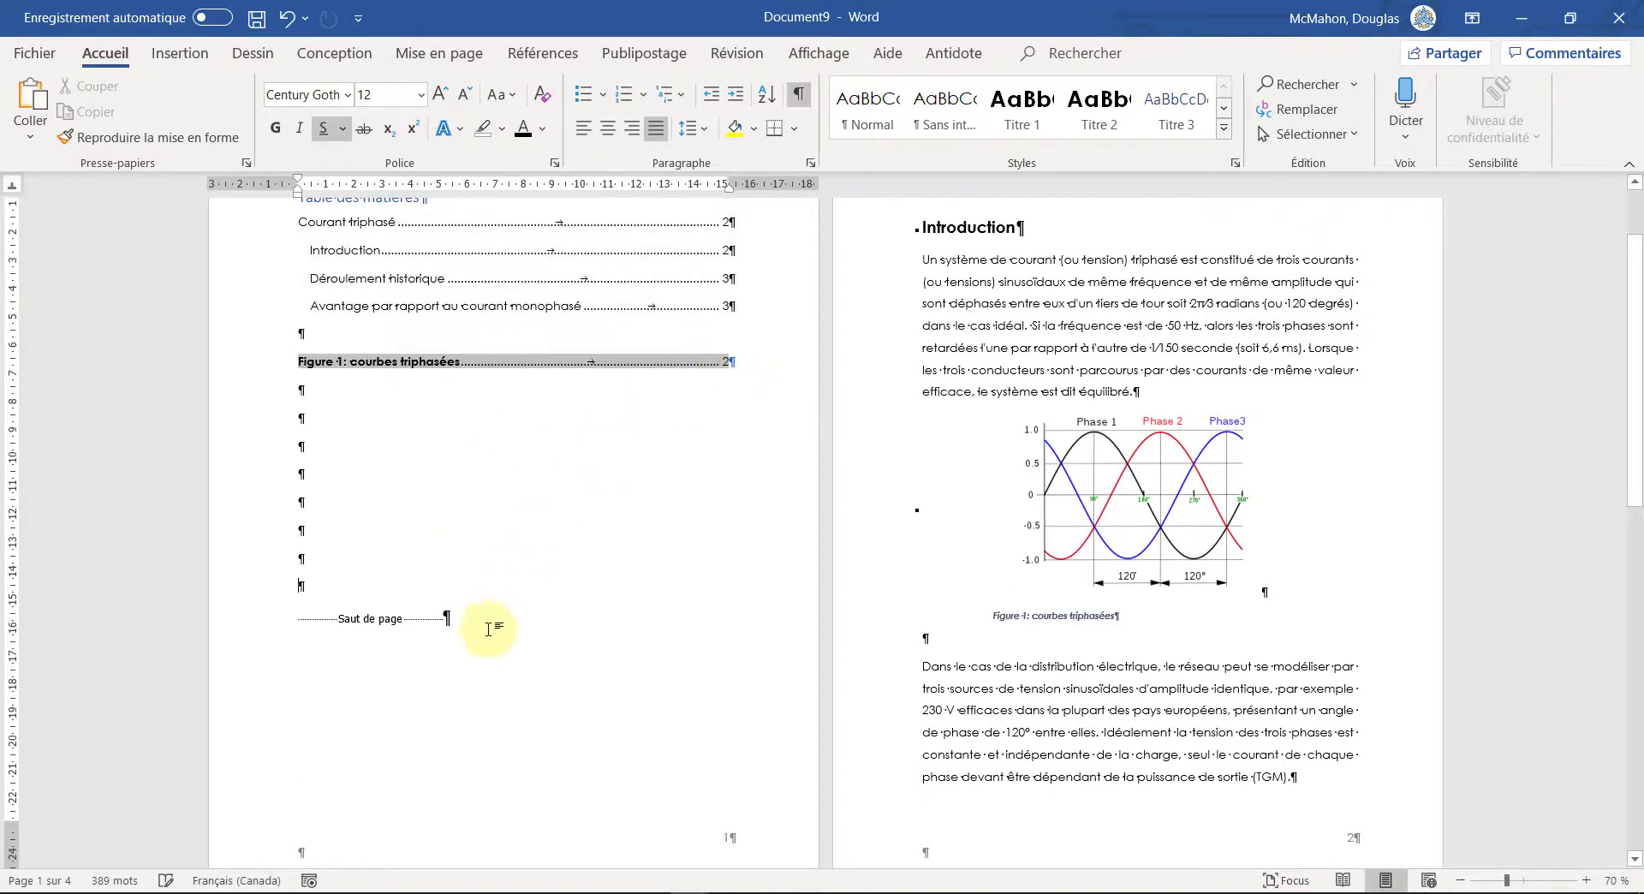
scroll(472, 690, "down", 4)
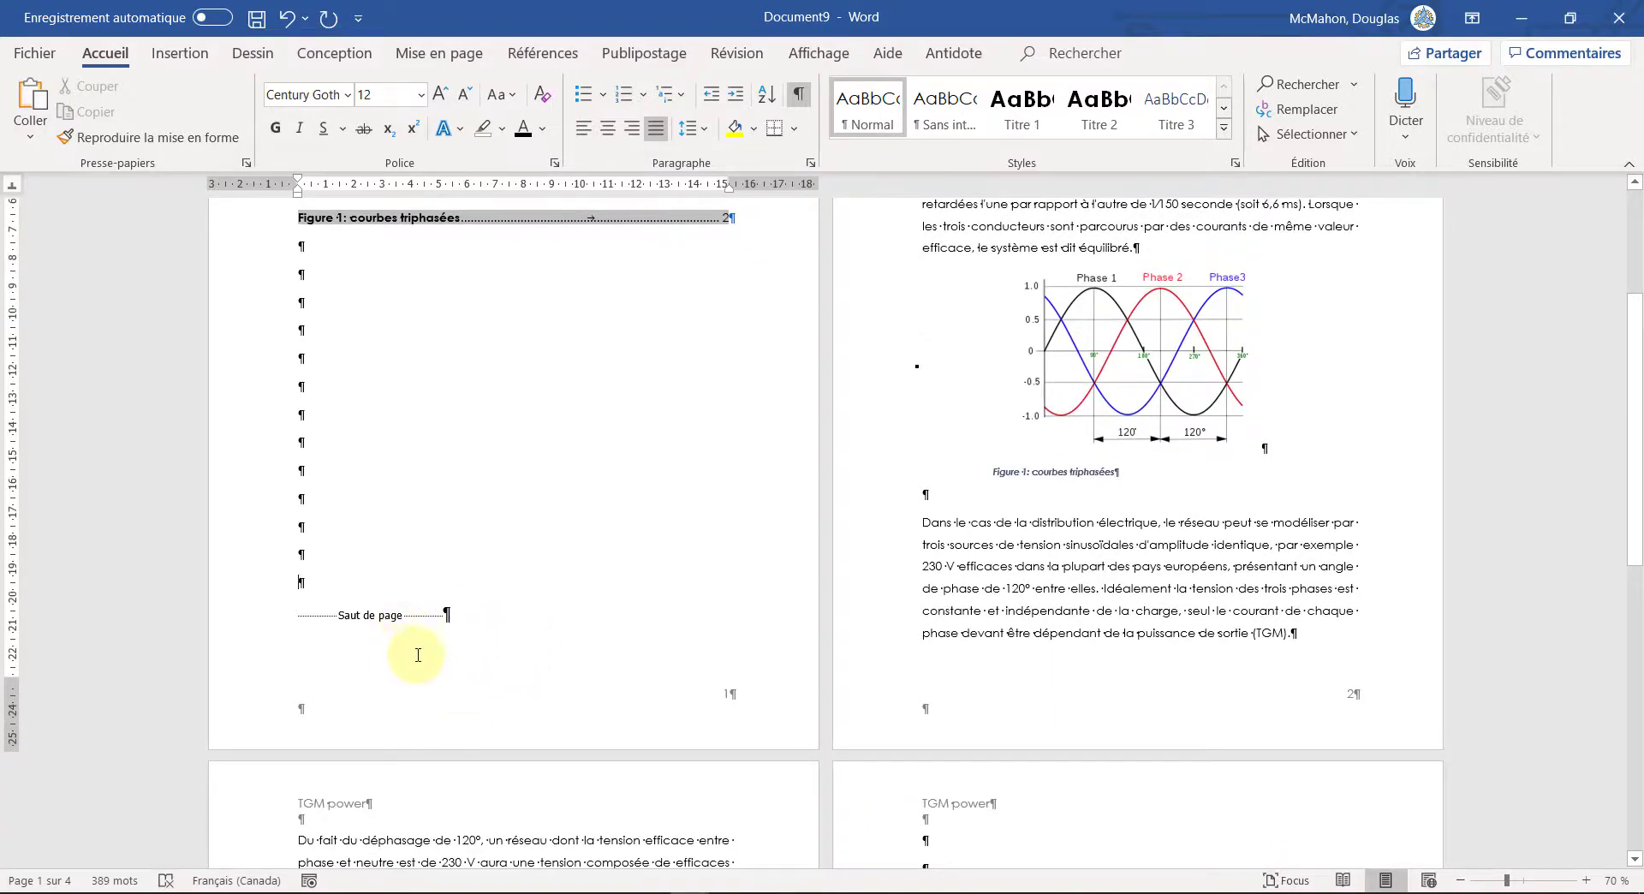
key("Return")
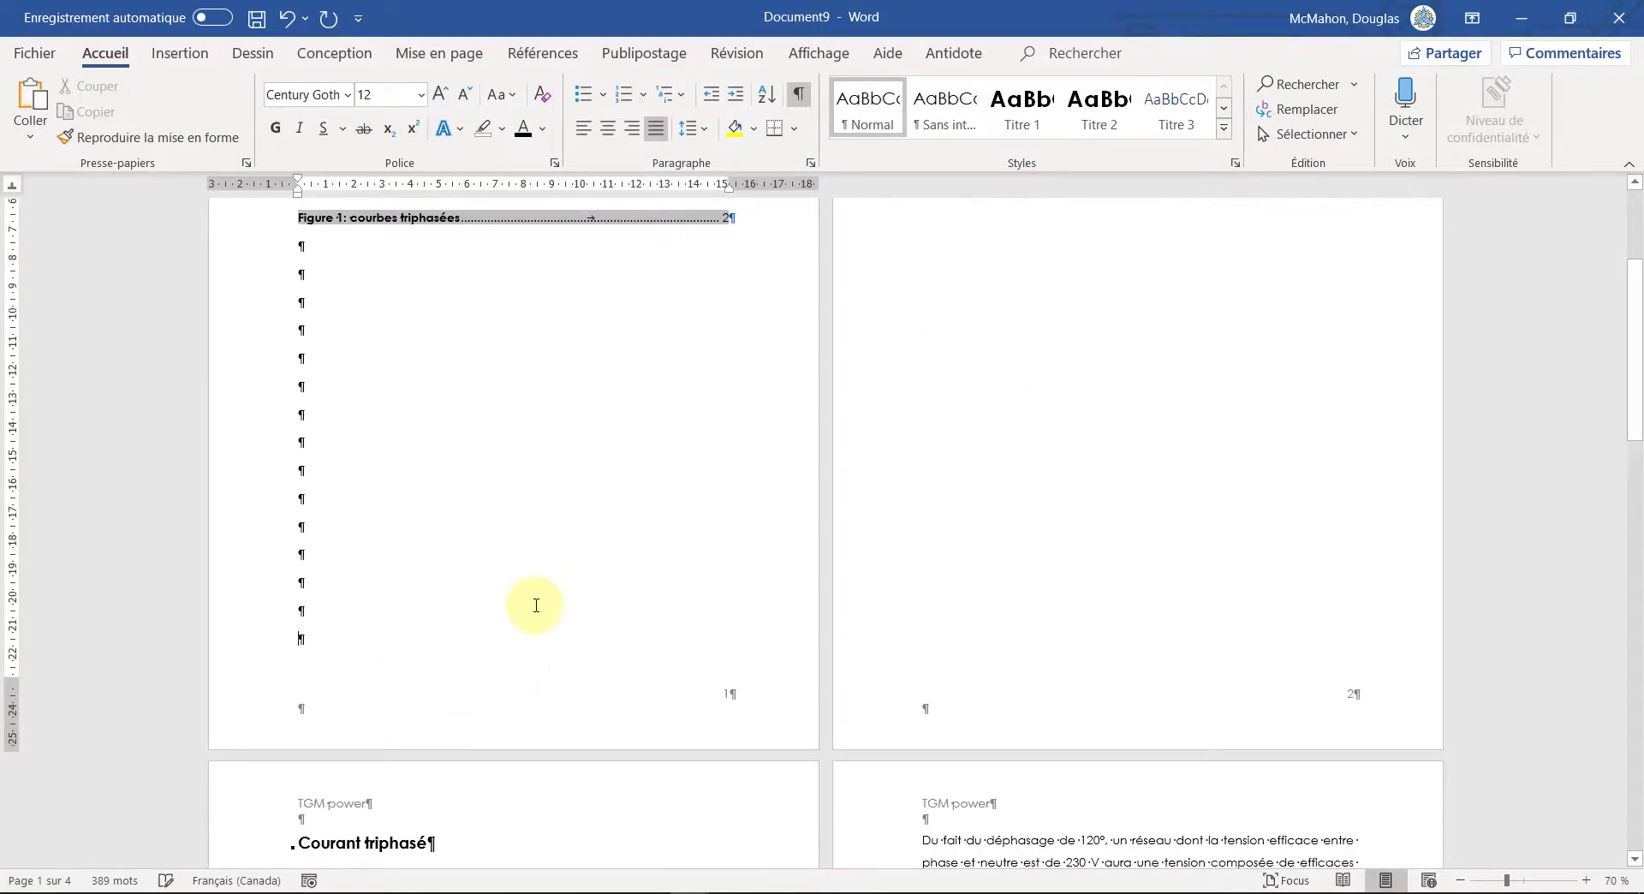
scroll(631, 569, "up", 7)
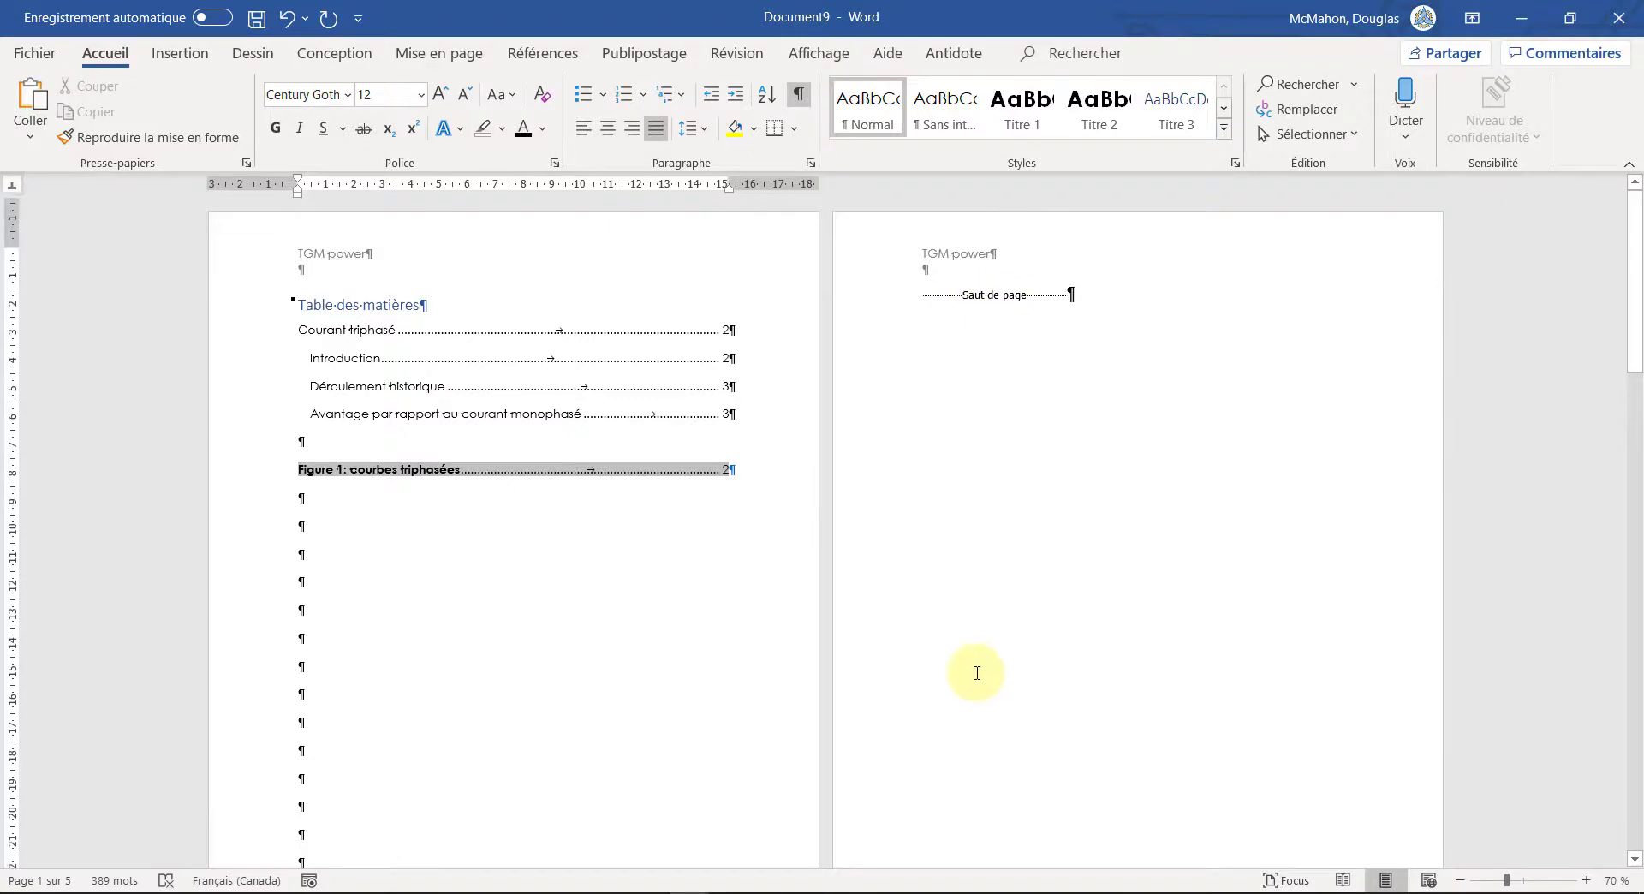
scroll(972, 671, "down", 5)
scroll(796, 594, "up", 5)
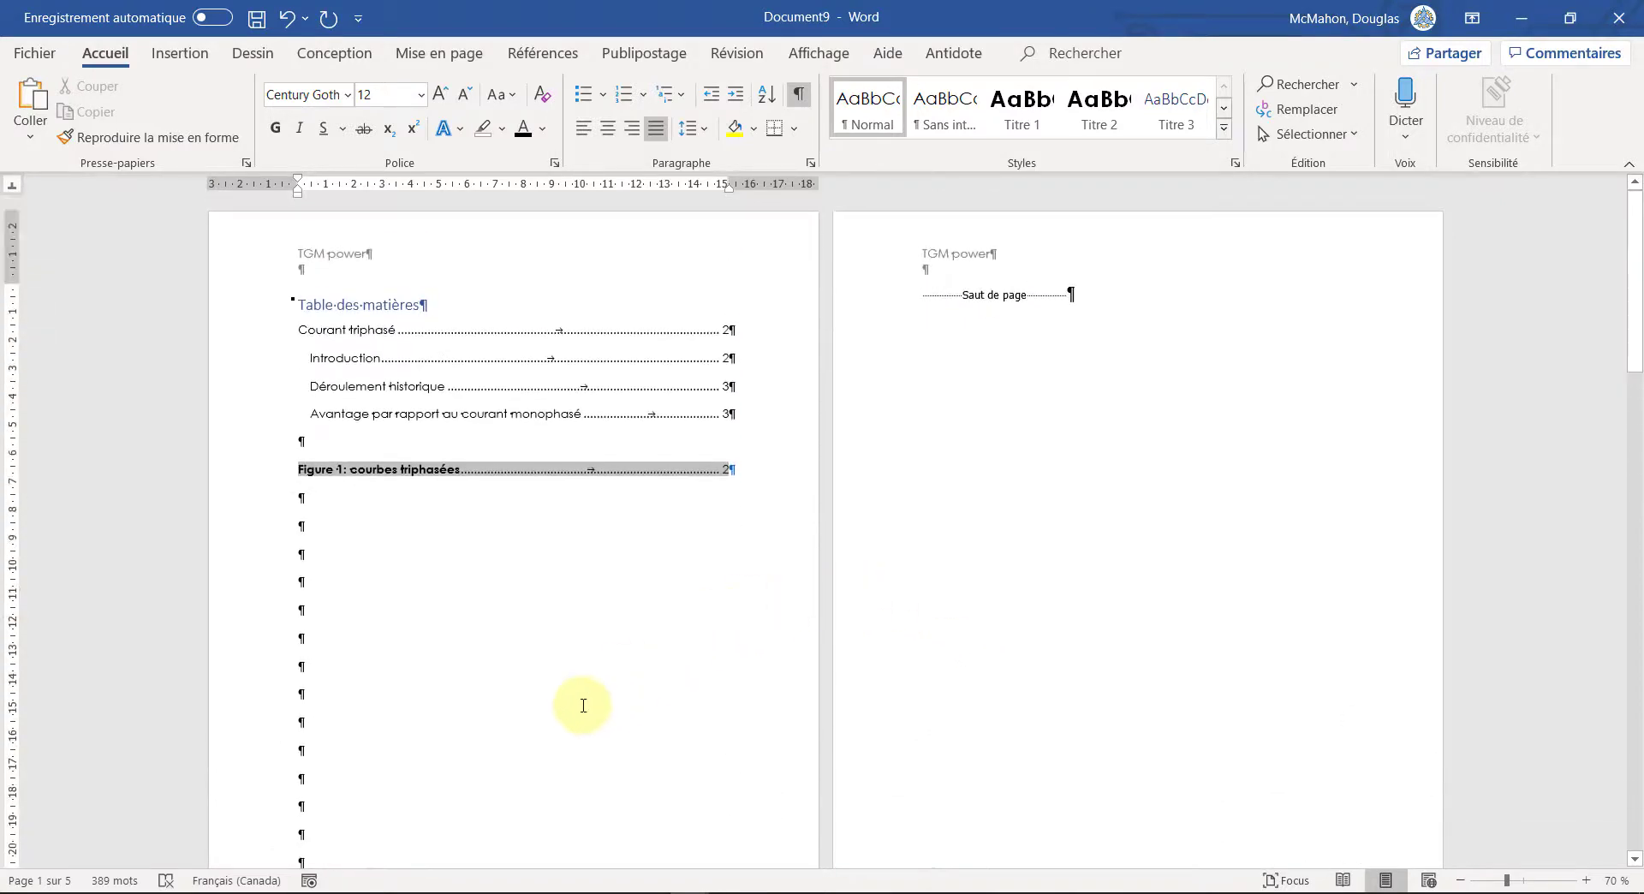
Step: Delete all the empty paragraphs between the Figure 1 entry and the page break
key("BackSpace")
key("BackSpace")
key("BackSpace")
key("BackSpace")
key("BackSpace")
key("BackSpace")
key("BackSpace")
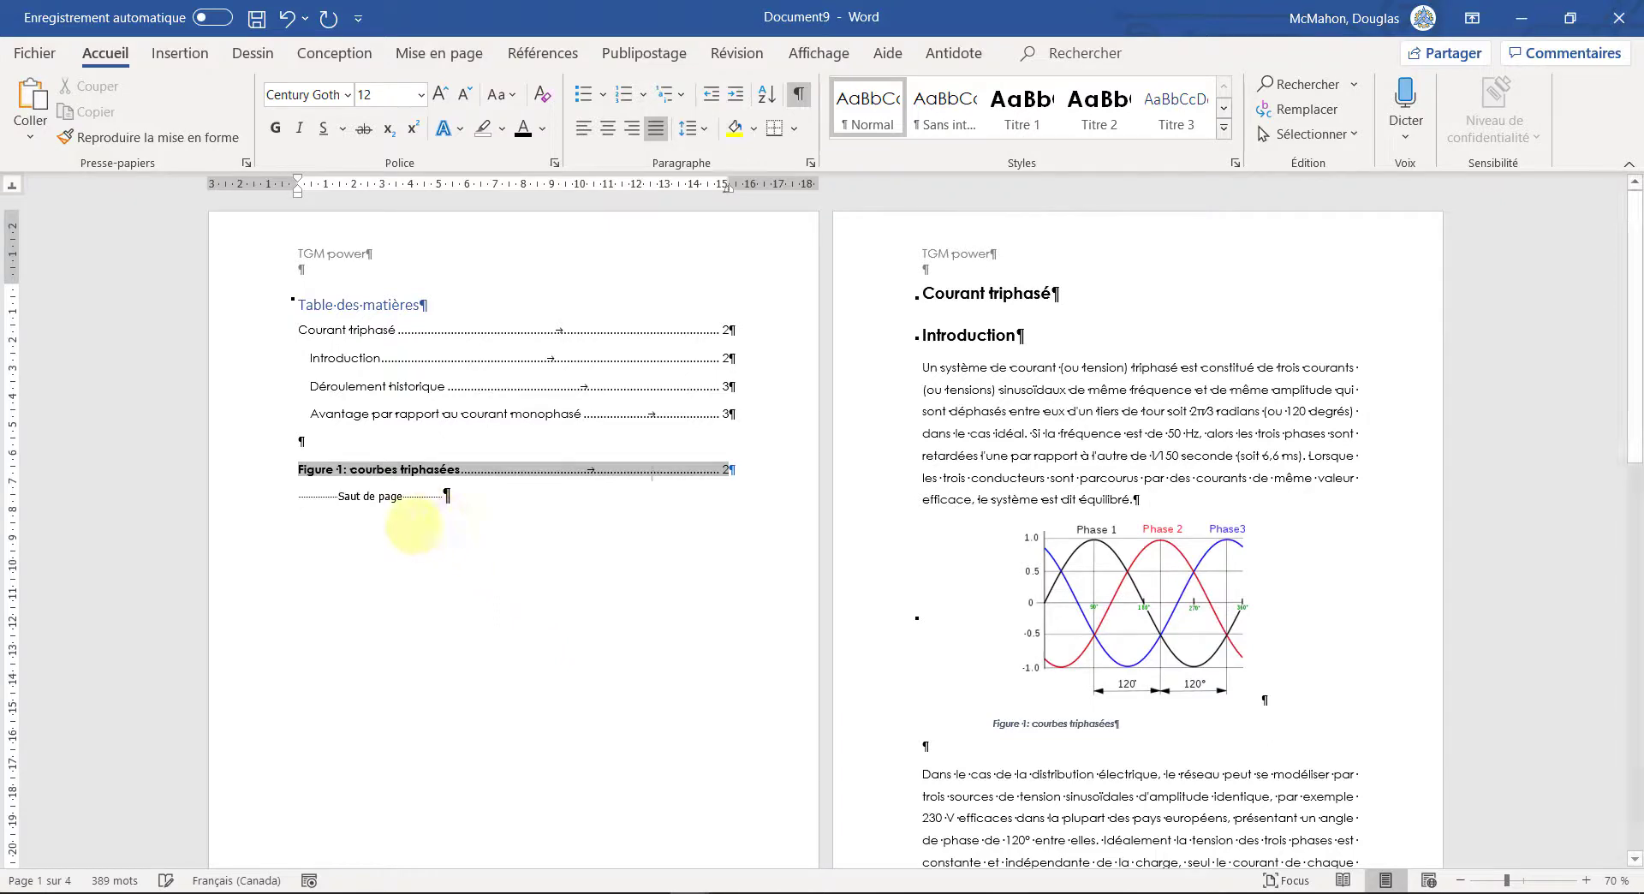
Step: Delete the page break that follows the table of figures
left_click(417, 495)
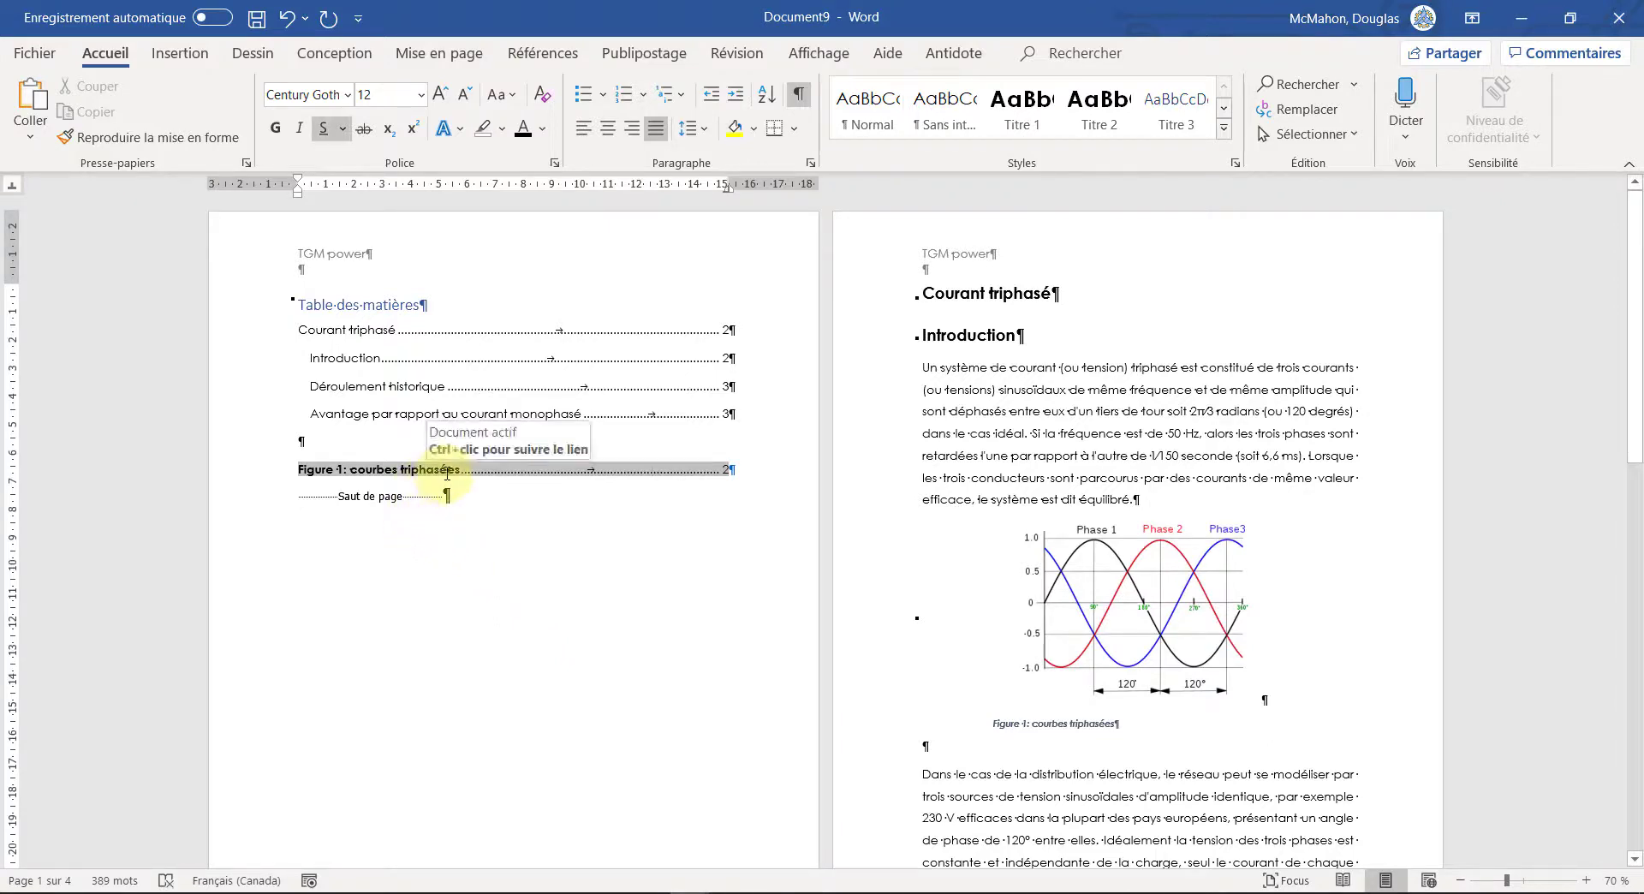
scroll(711, 698, "down", 3)
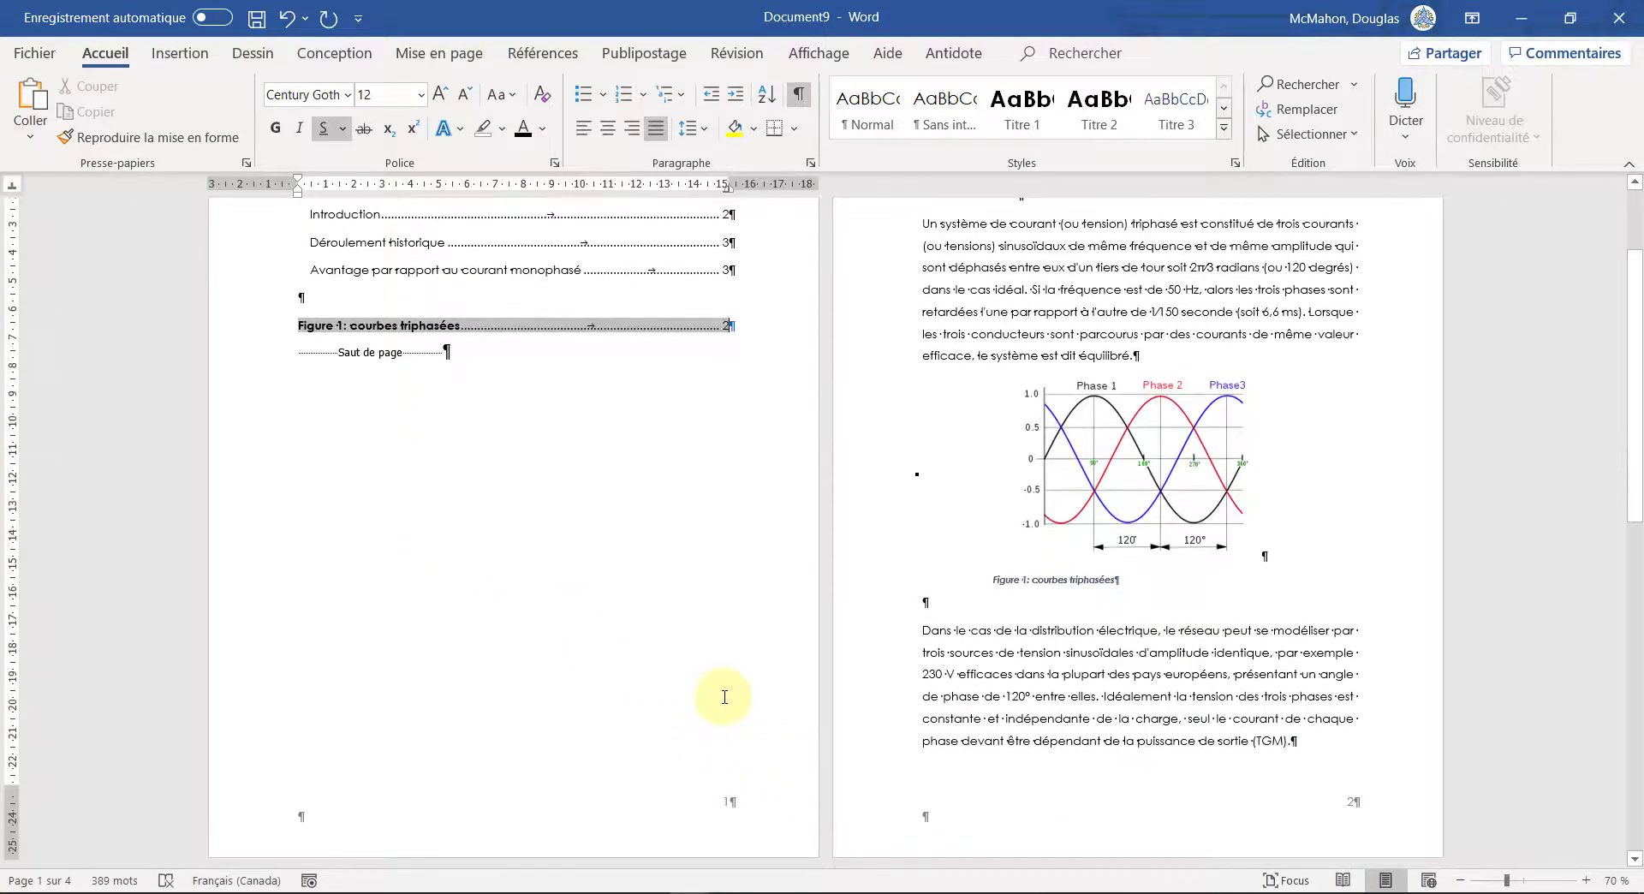
scroll(726, 689, "up", 3)
left_click(450, 494)
key("BackSpace")
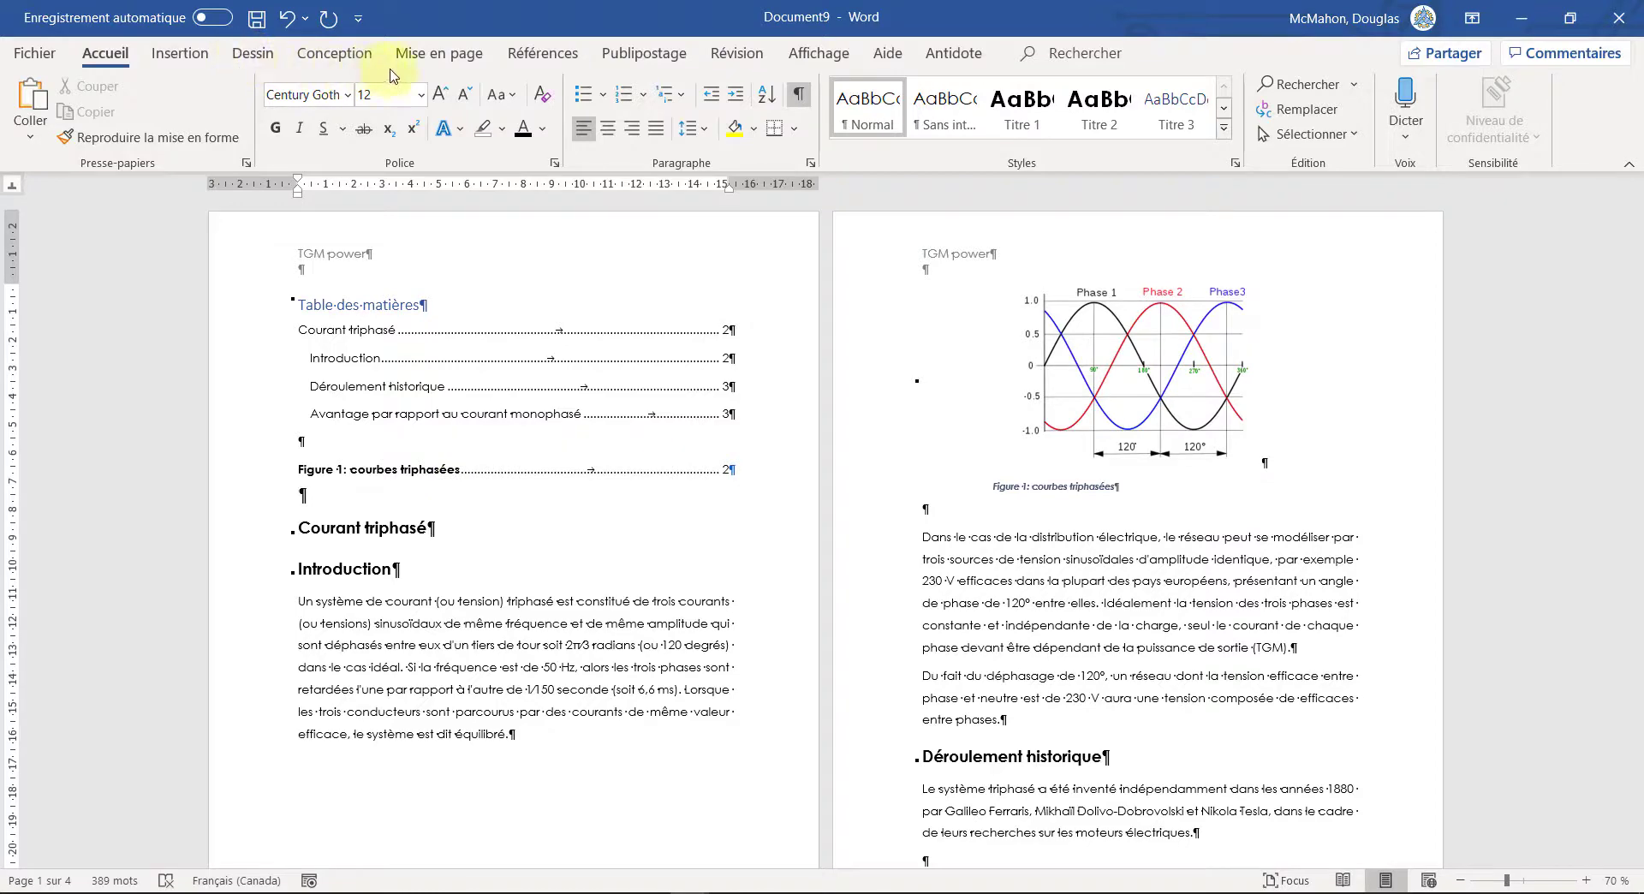
Step: Insert a Page suivante section break between the table of figures and the Courant triphasé heading
left_click(434, 57)
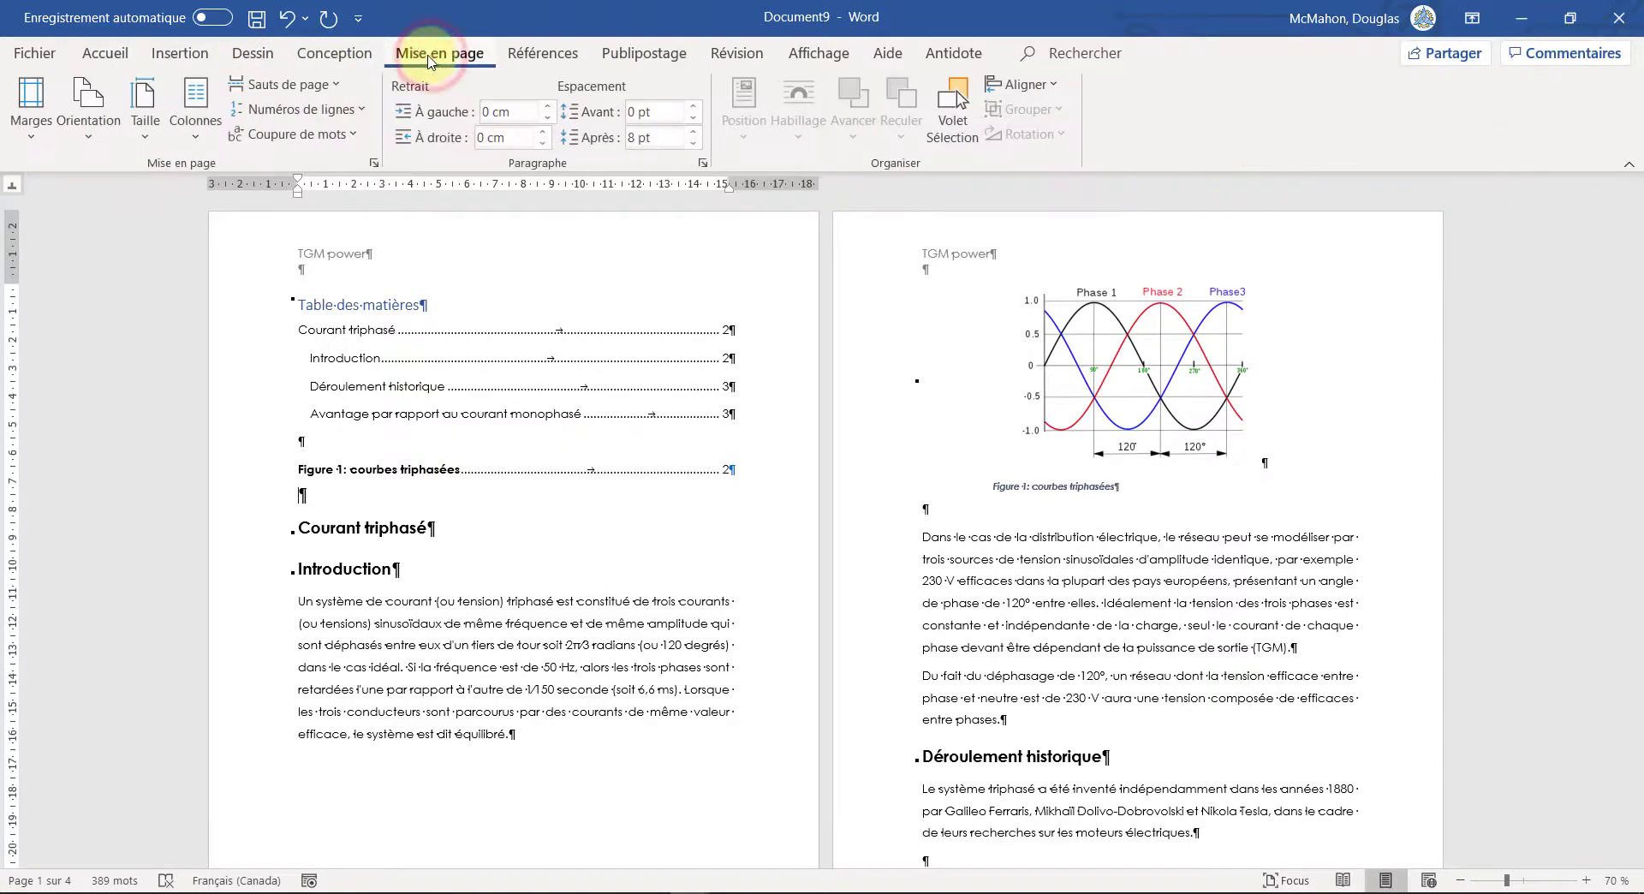
left_click(337, 85)
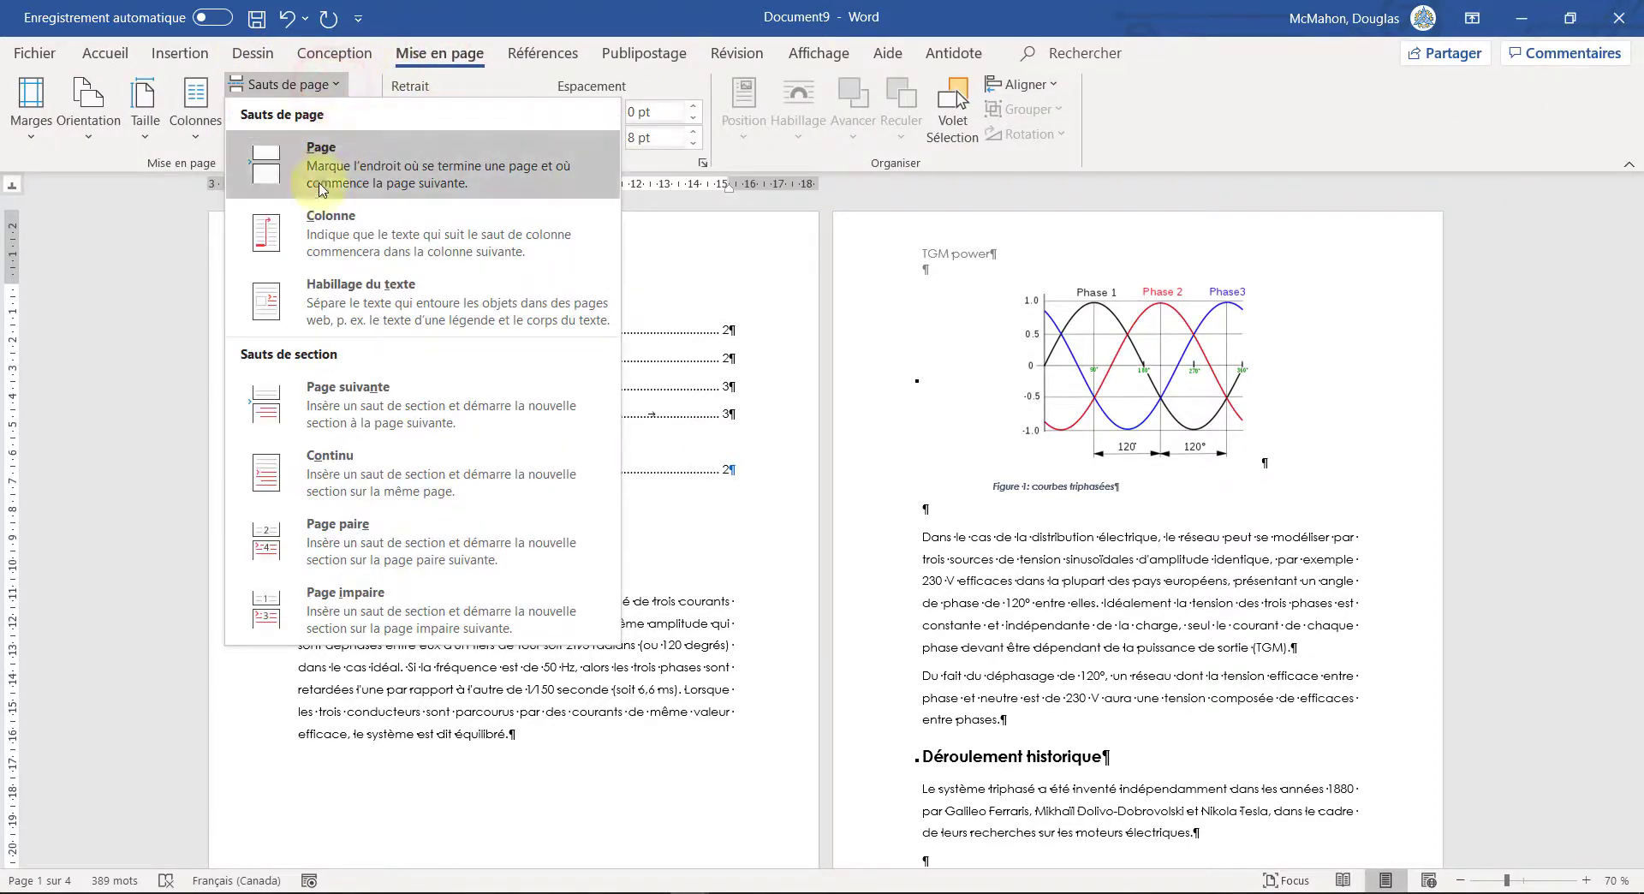
left_click(339, 413)
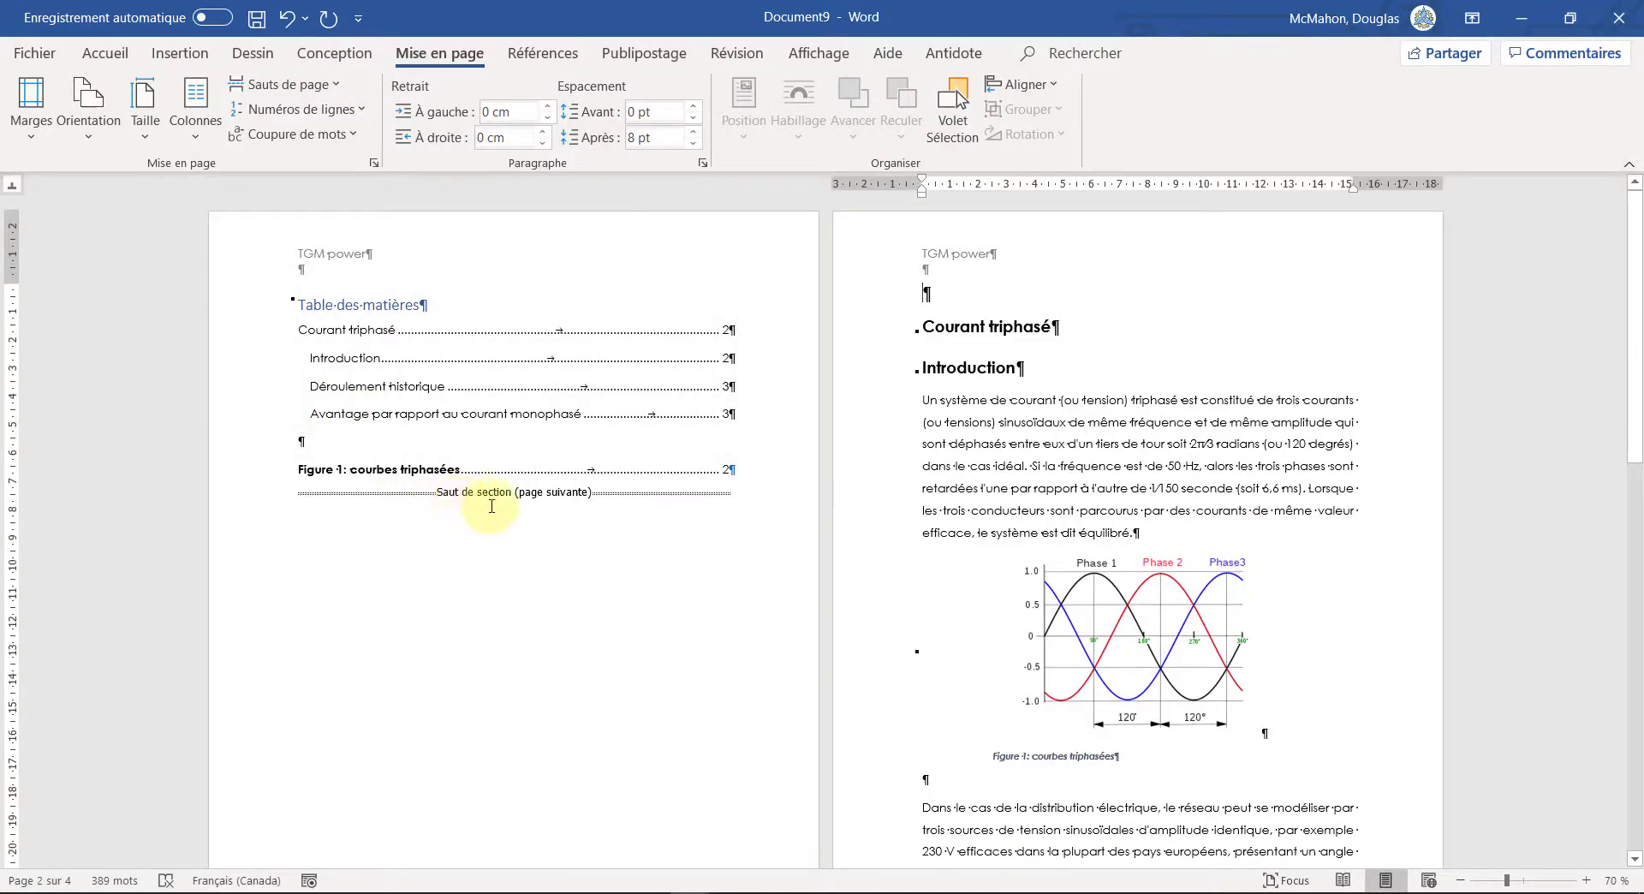
left_click(697, 369)
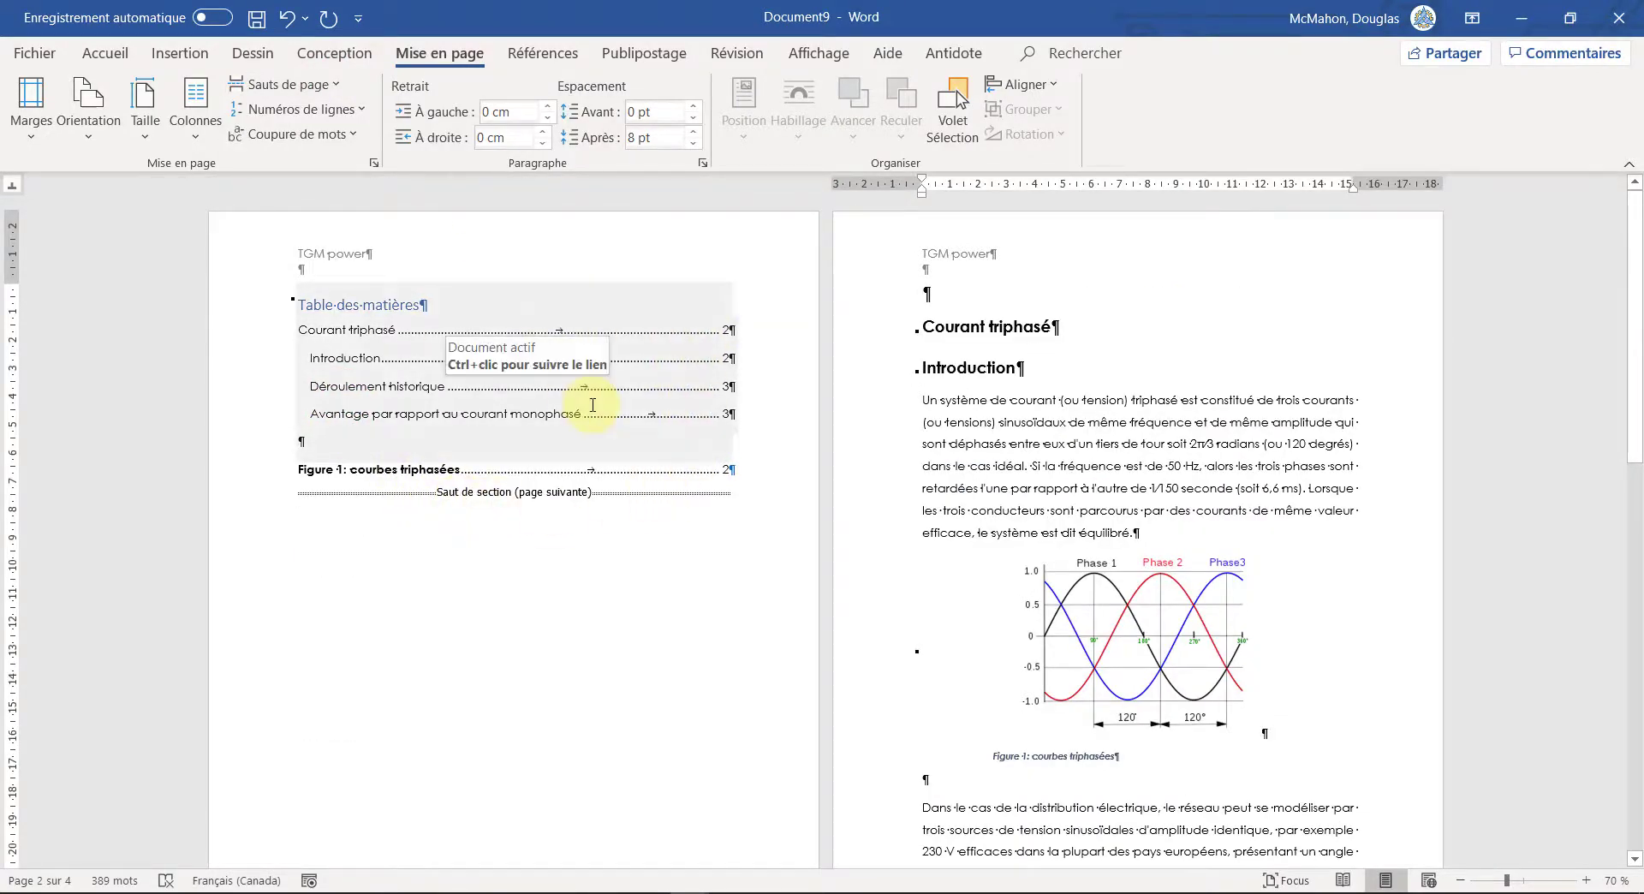
scroll(979, 451, "down", 3)
scroll(980, 452, "down", 2)
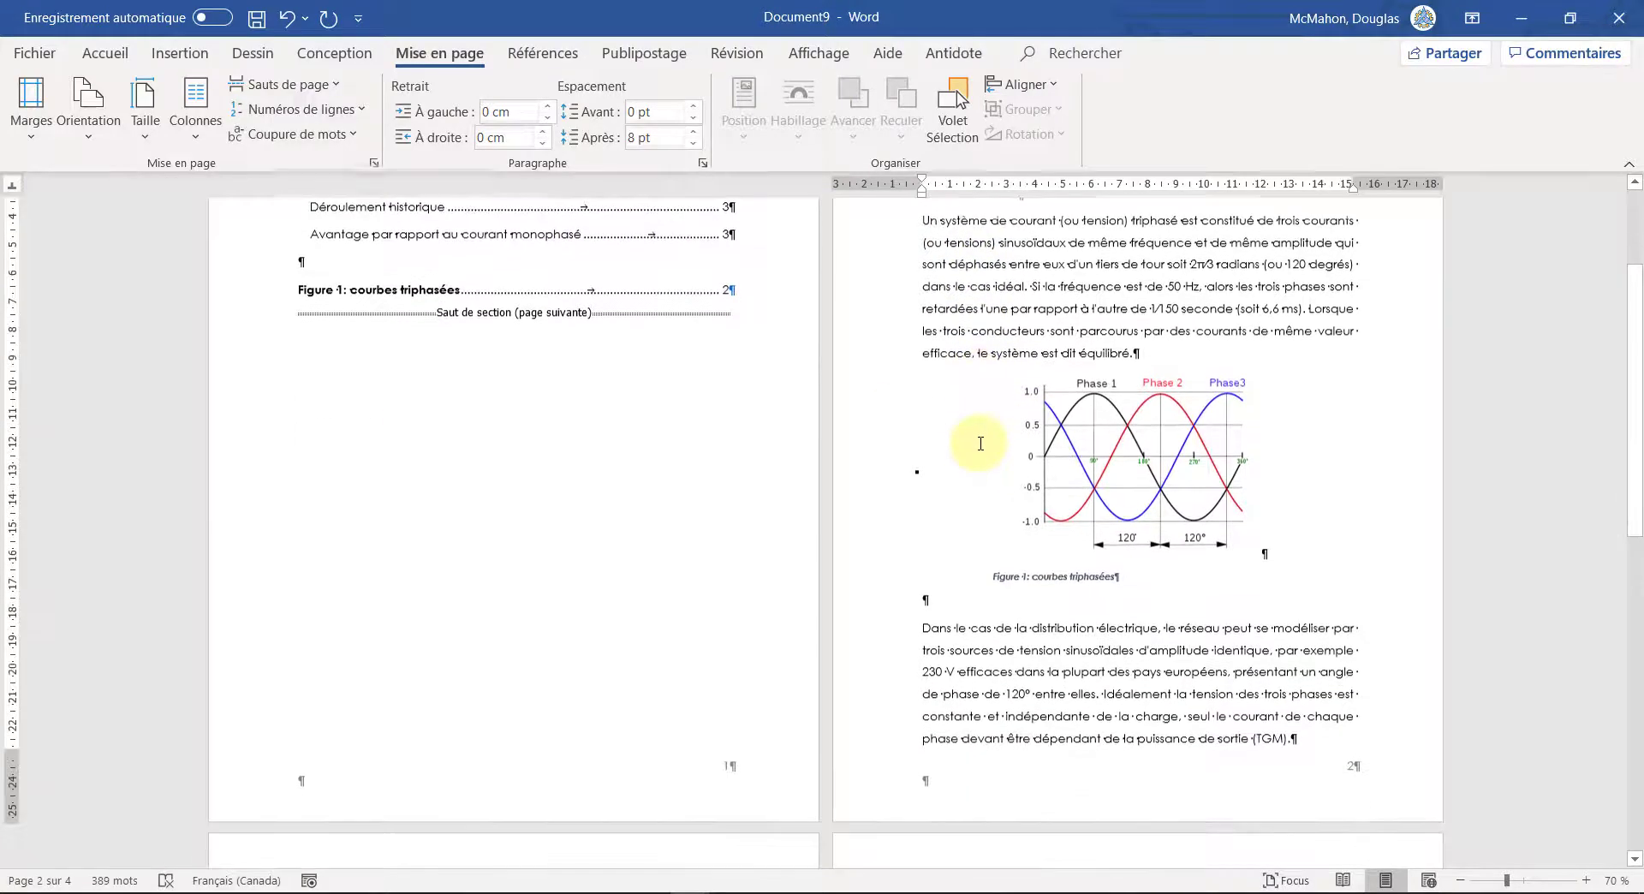
scroll(736, 702, "up", 4)
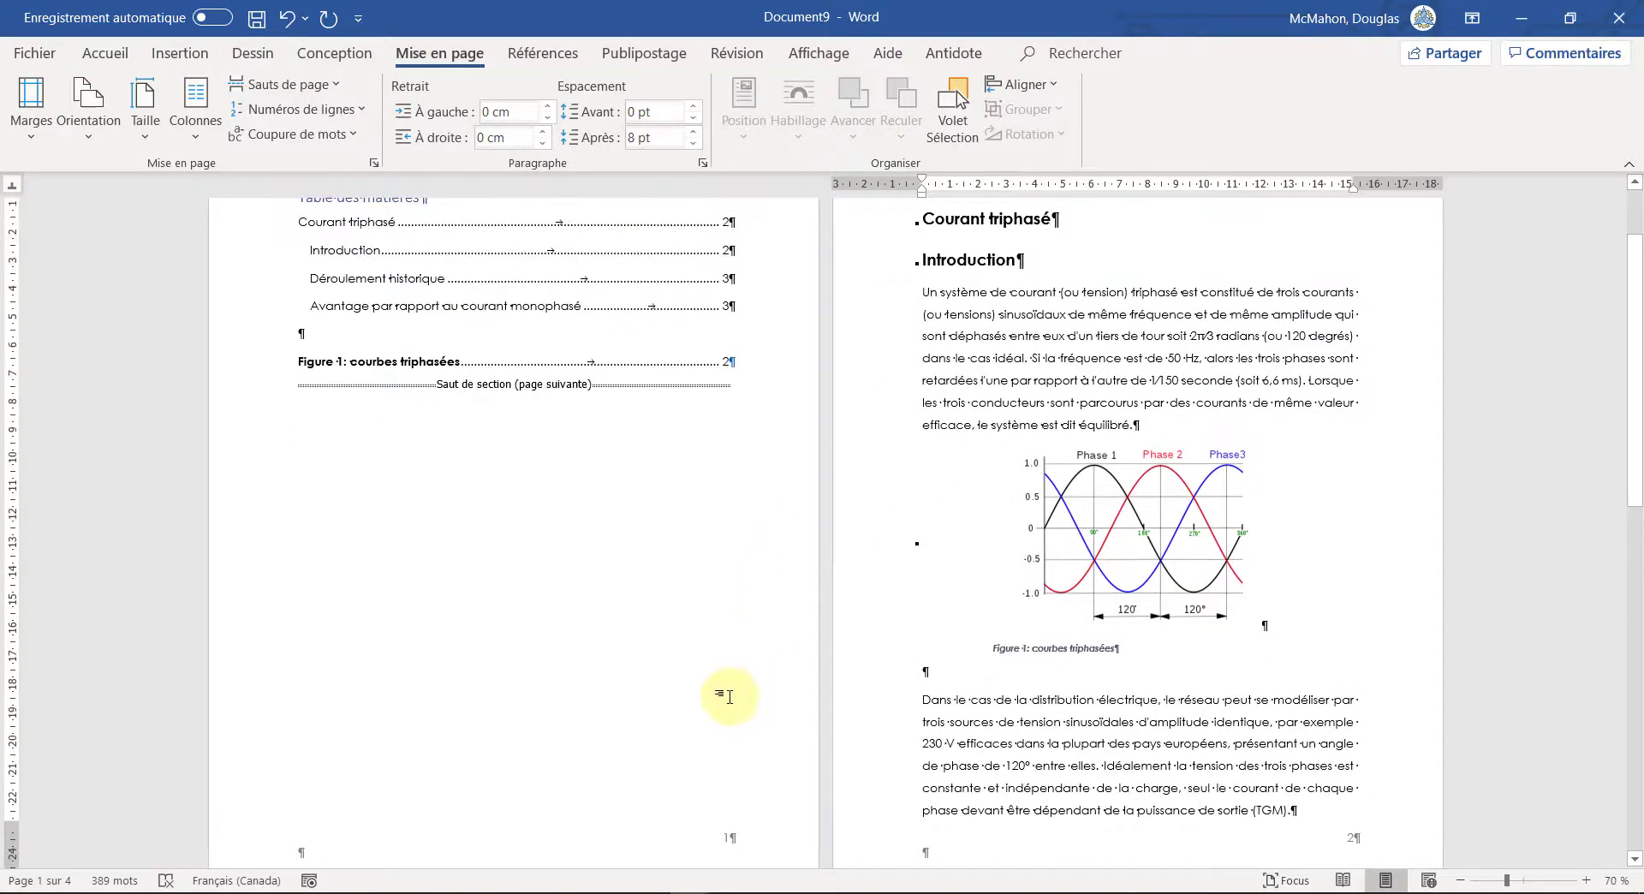
Step: Change the orientation of the table of contents section to Paysage and check its effect across all pages
left_click(775, 405)
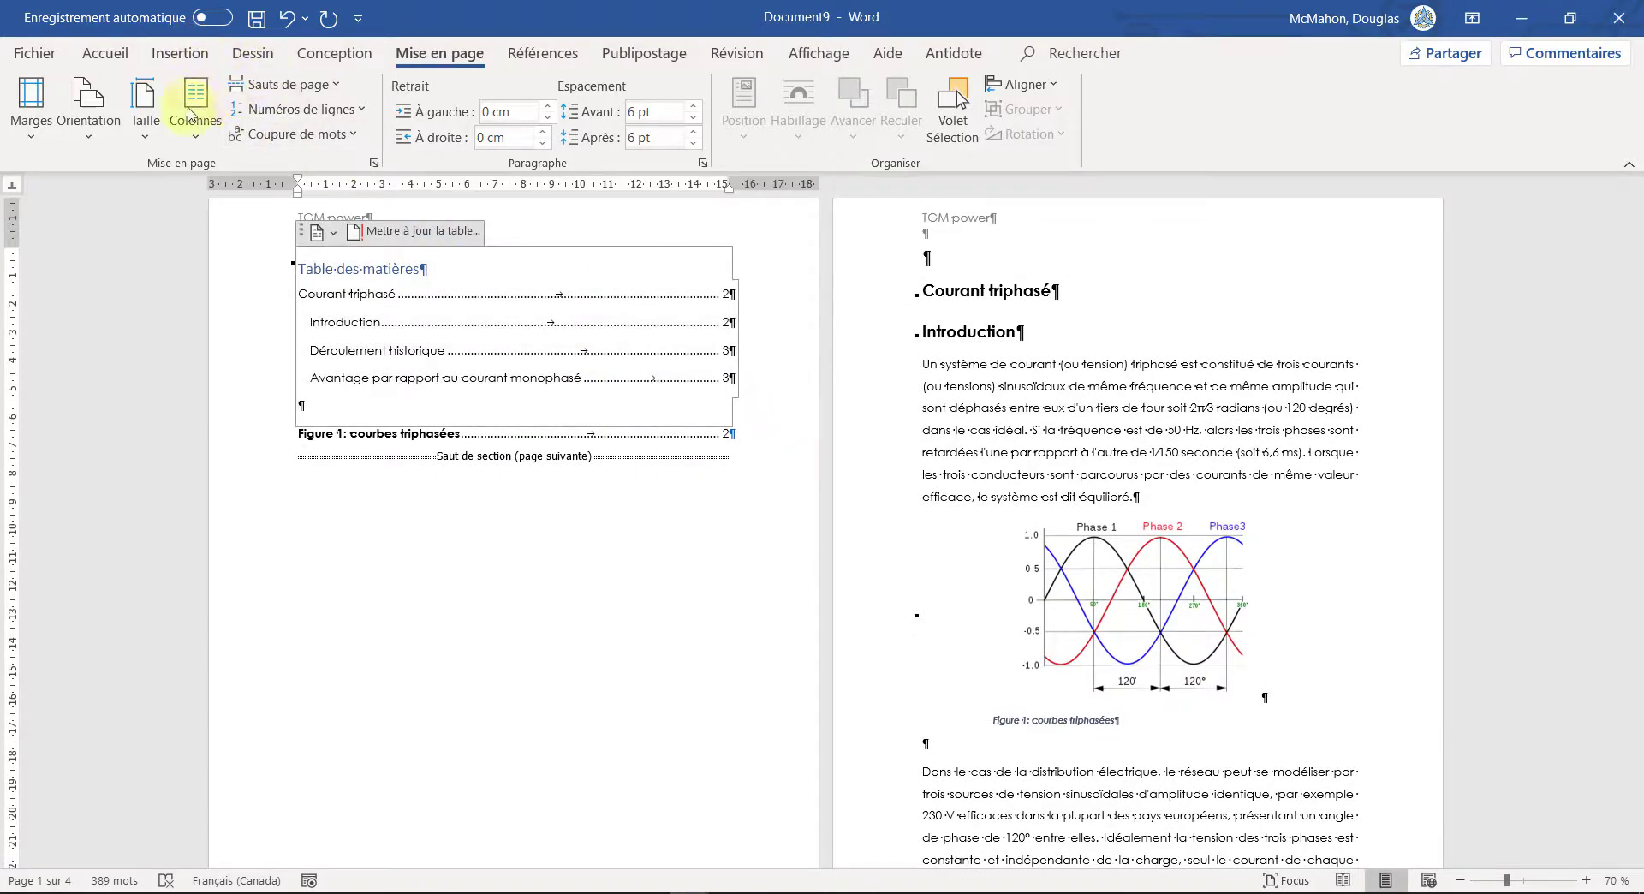
left_click(122, 128)
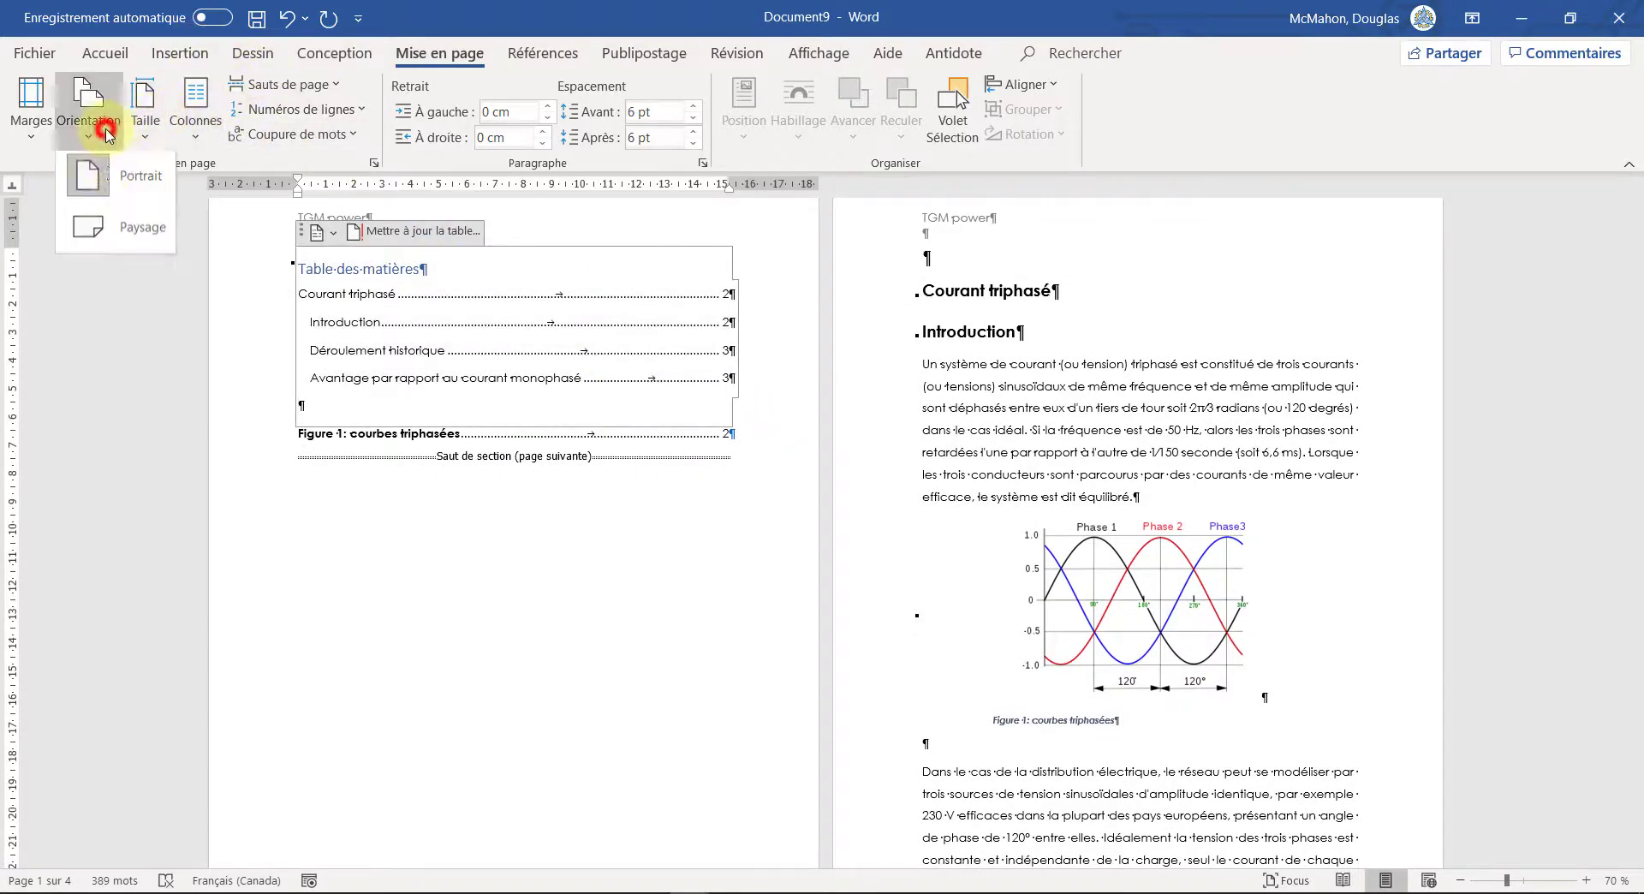
left_click(102, 234)
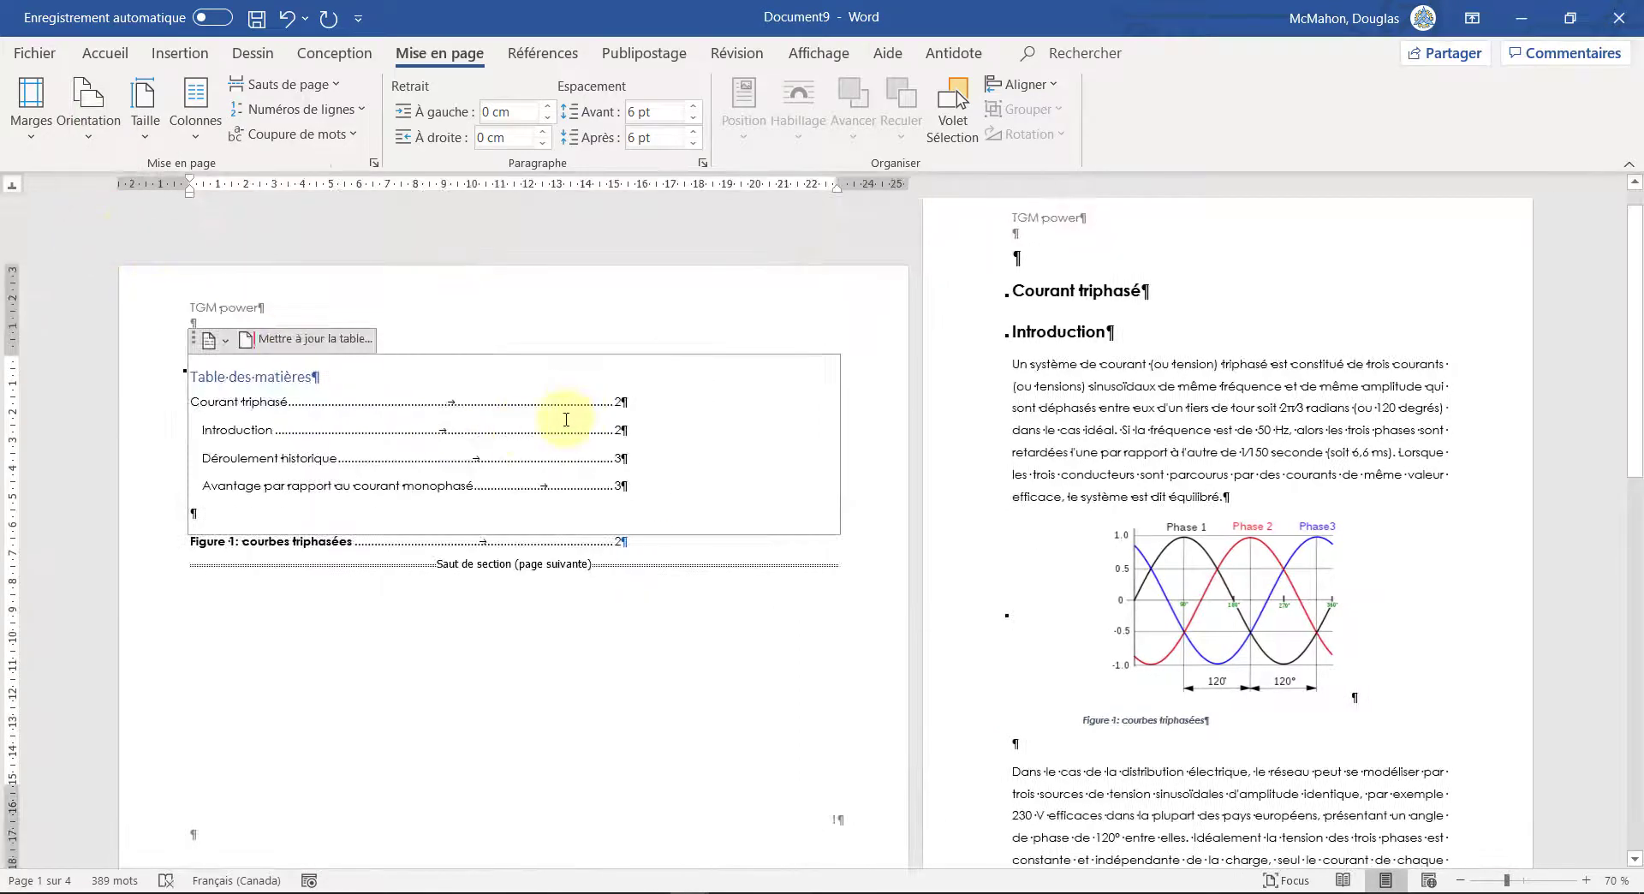
scroll(561, 436, "down", 1)
scroll(556, 454, "down", 5, "ctrl")
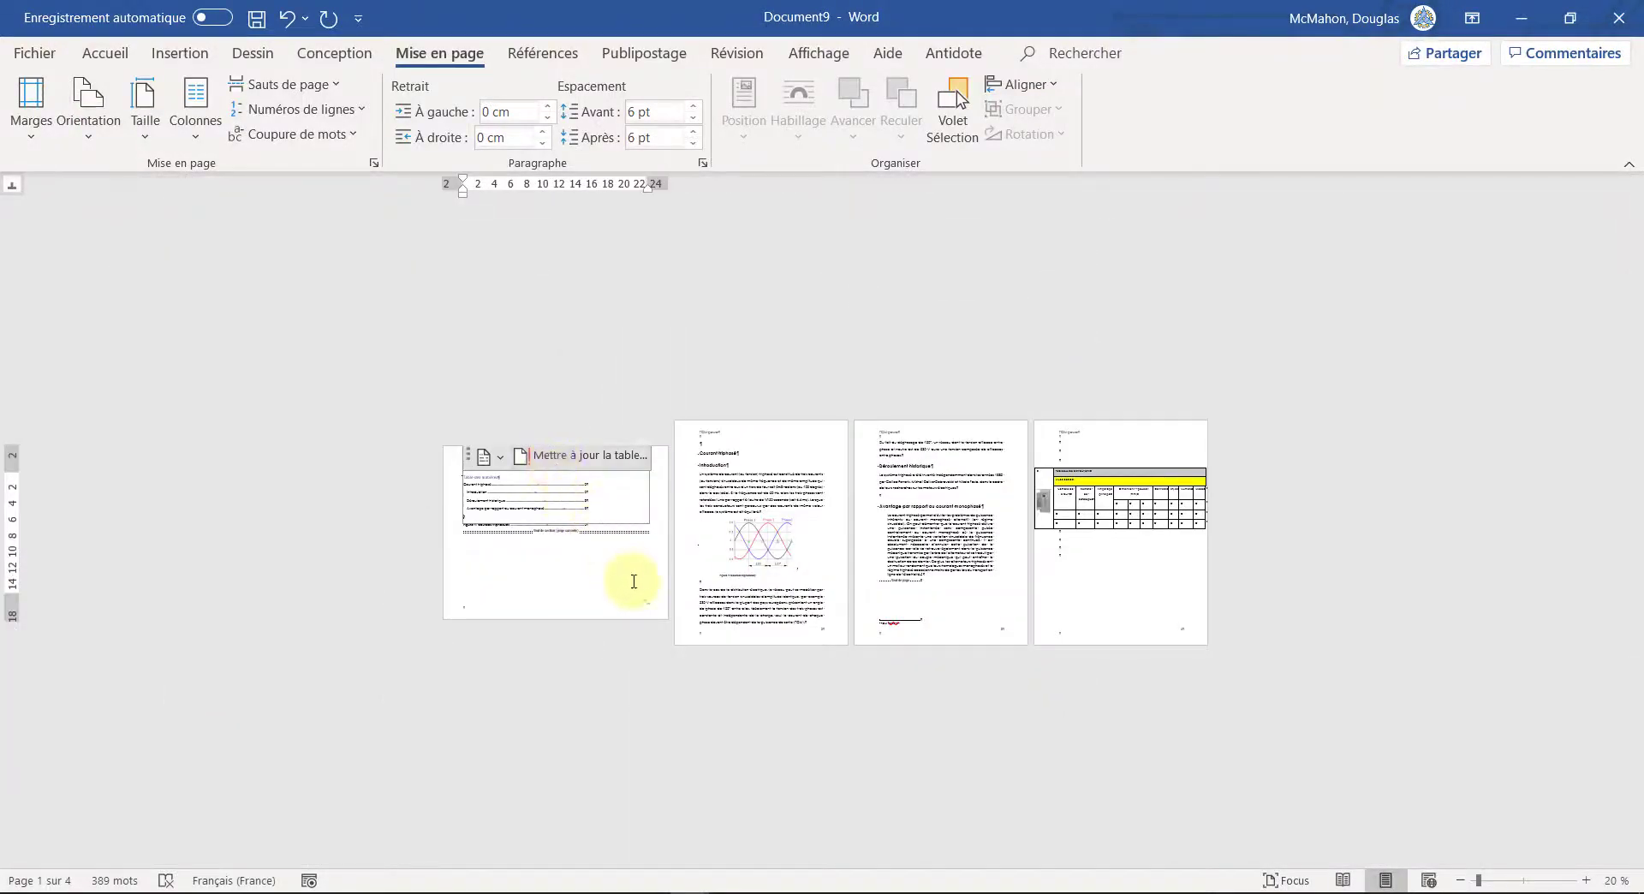
scroll(630, 576, "up", 5, "ctrl")
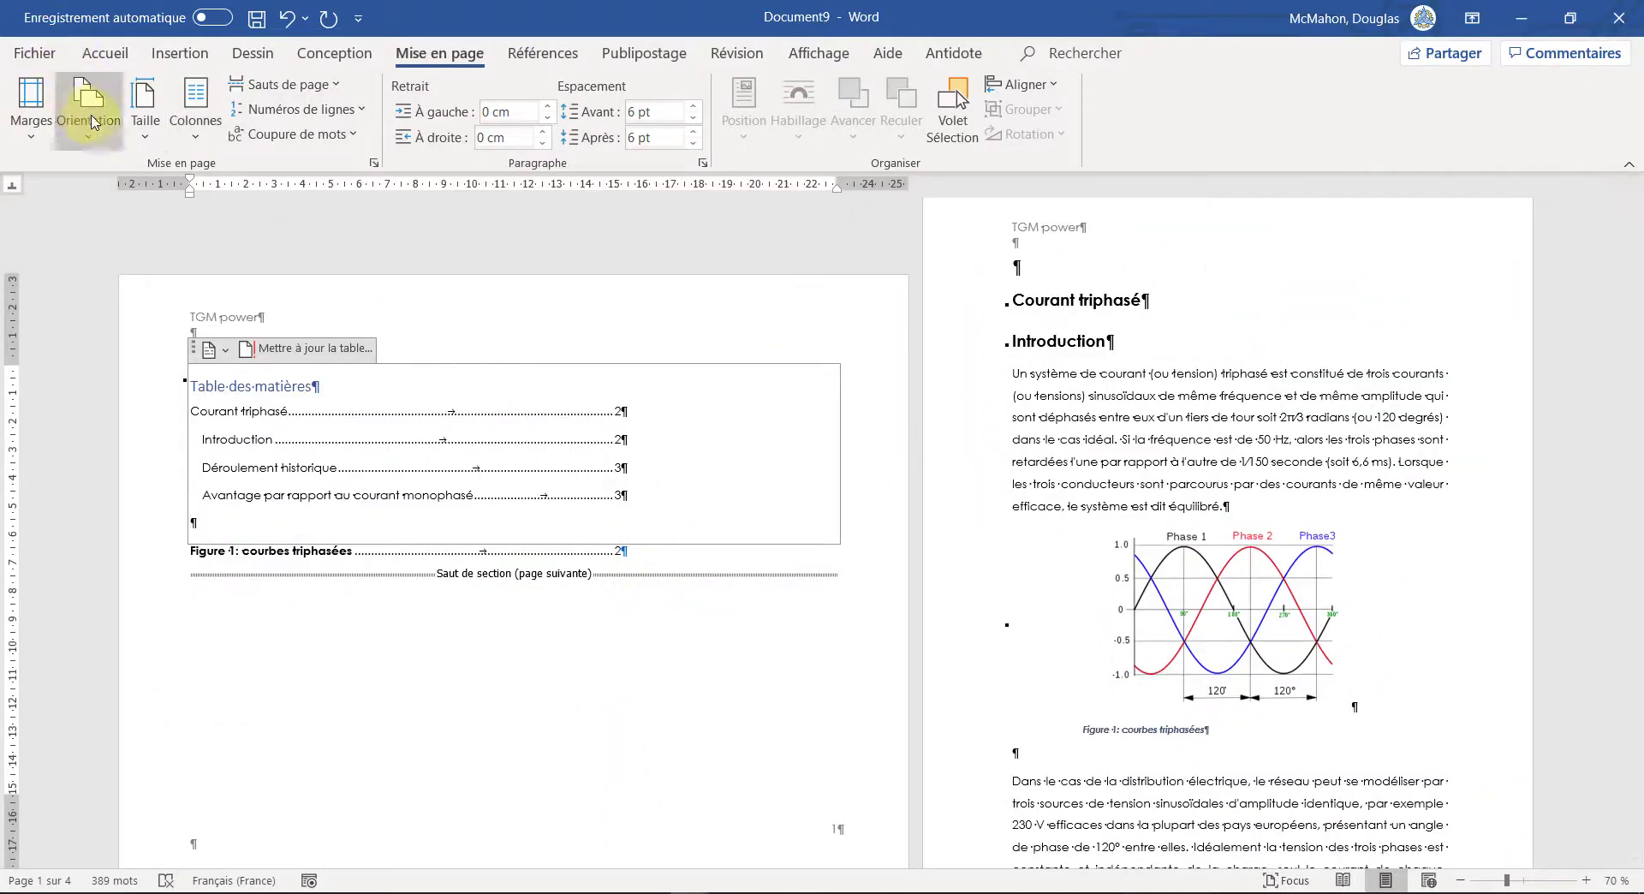
Step: Set the orientation of the table of contents section back to Portrait
left_click(90, 140)
left_click(114, 190)
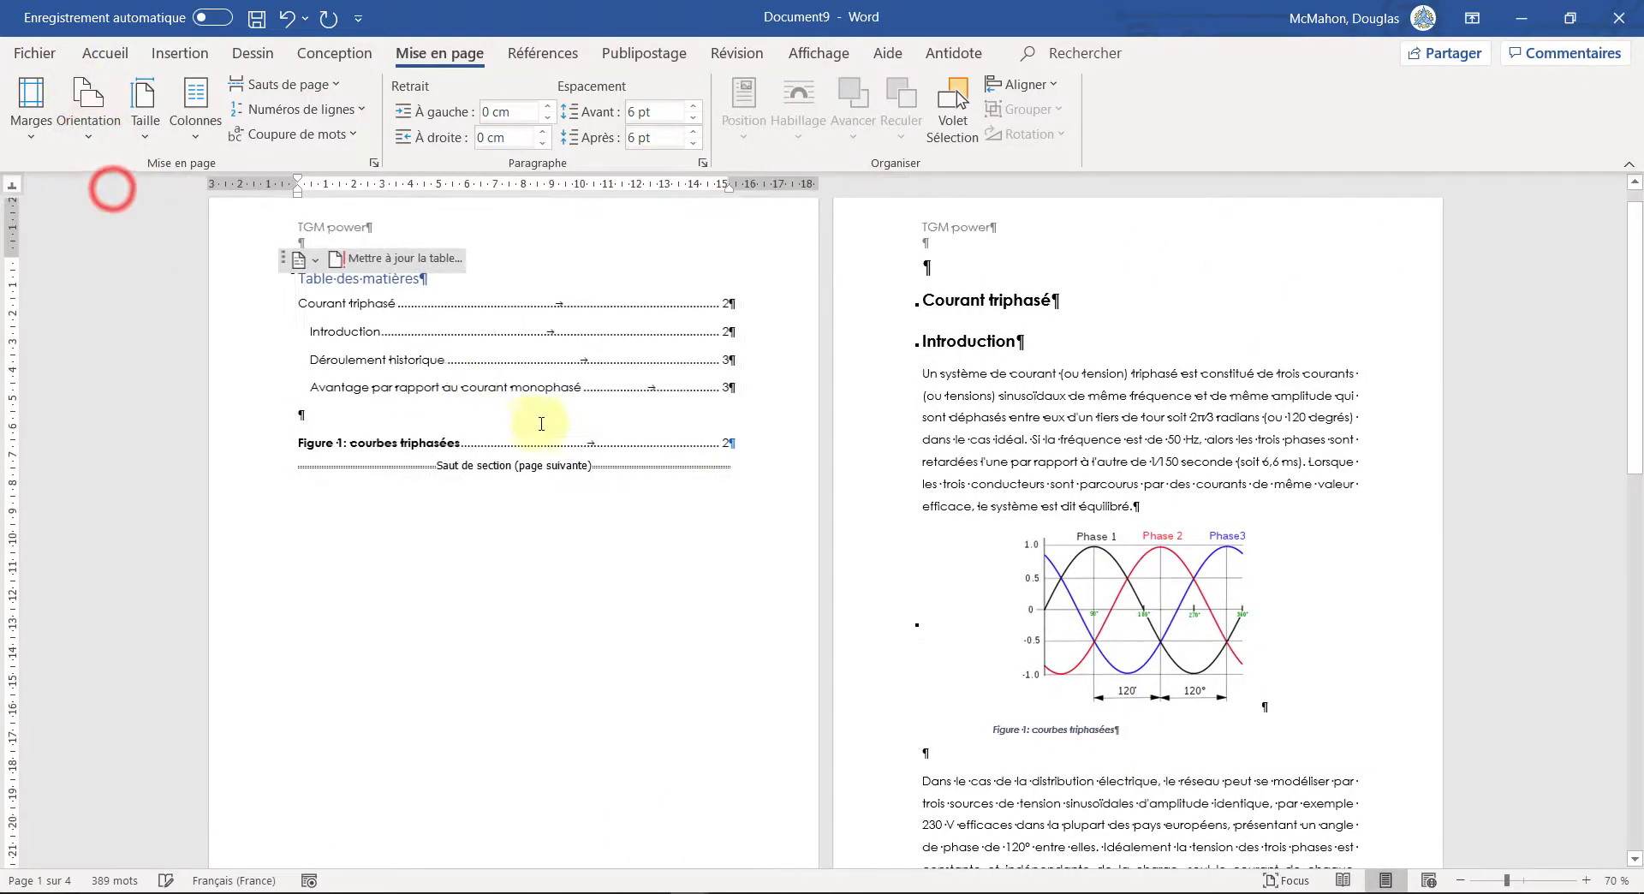
Step: Open the first page's footer to examine how the two sections are linked, and return to the document body
scroll(814, 451, "down", 4)
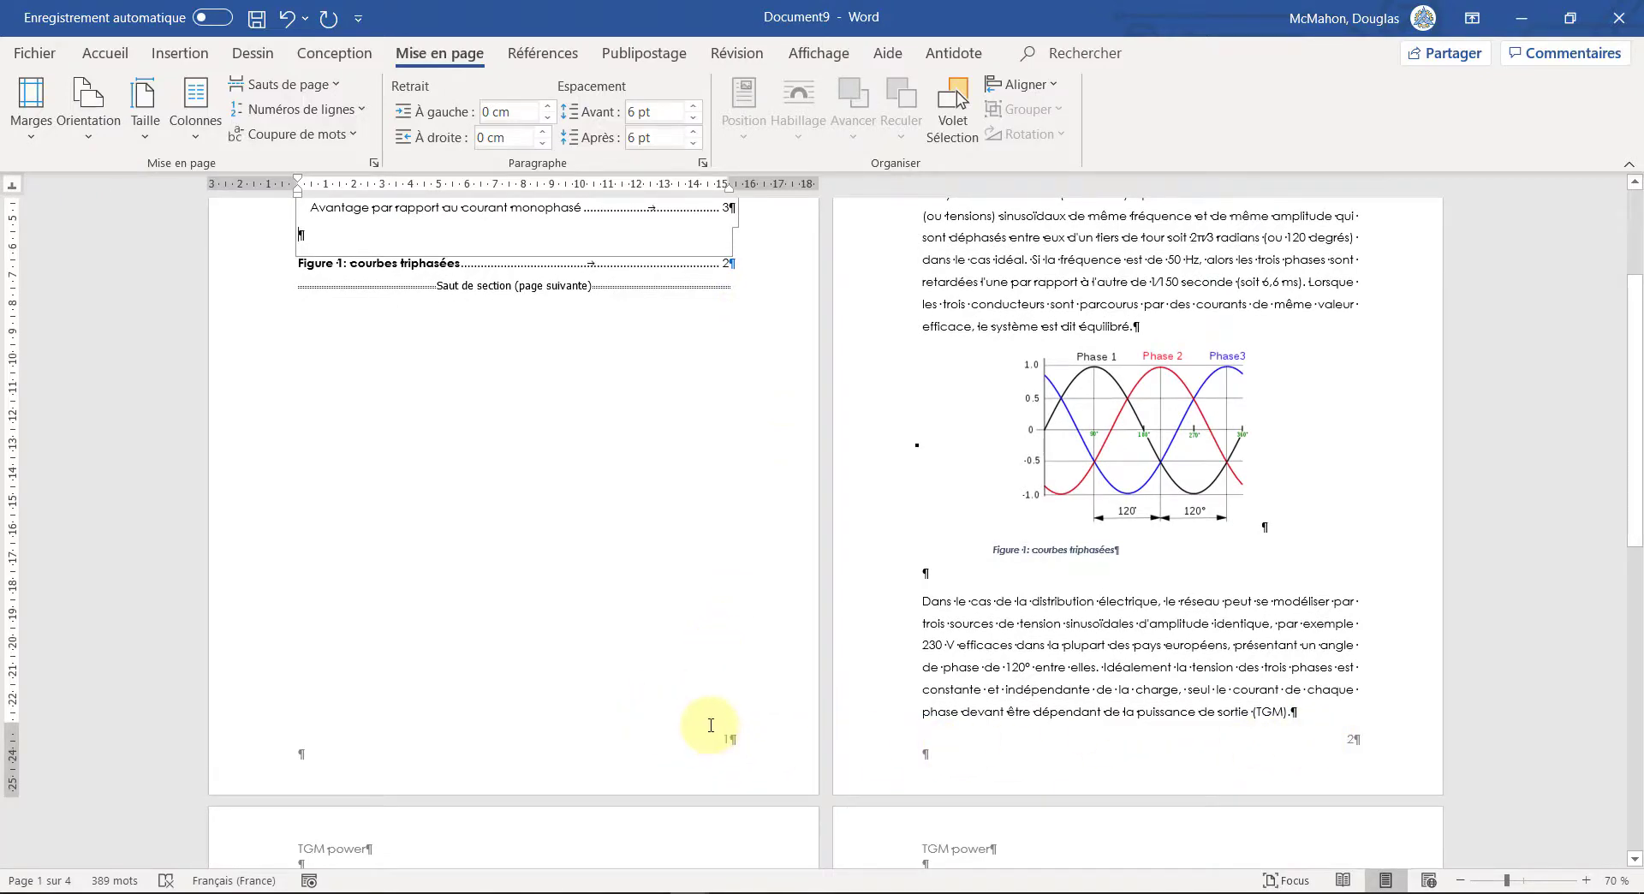
double_click(710, 722)
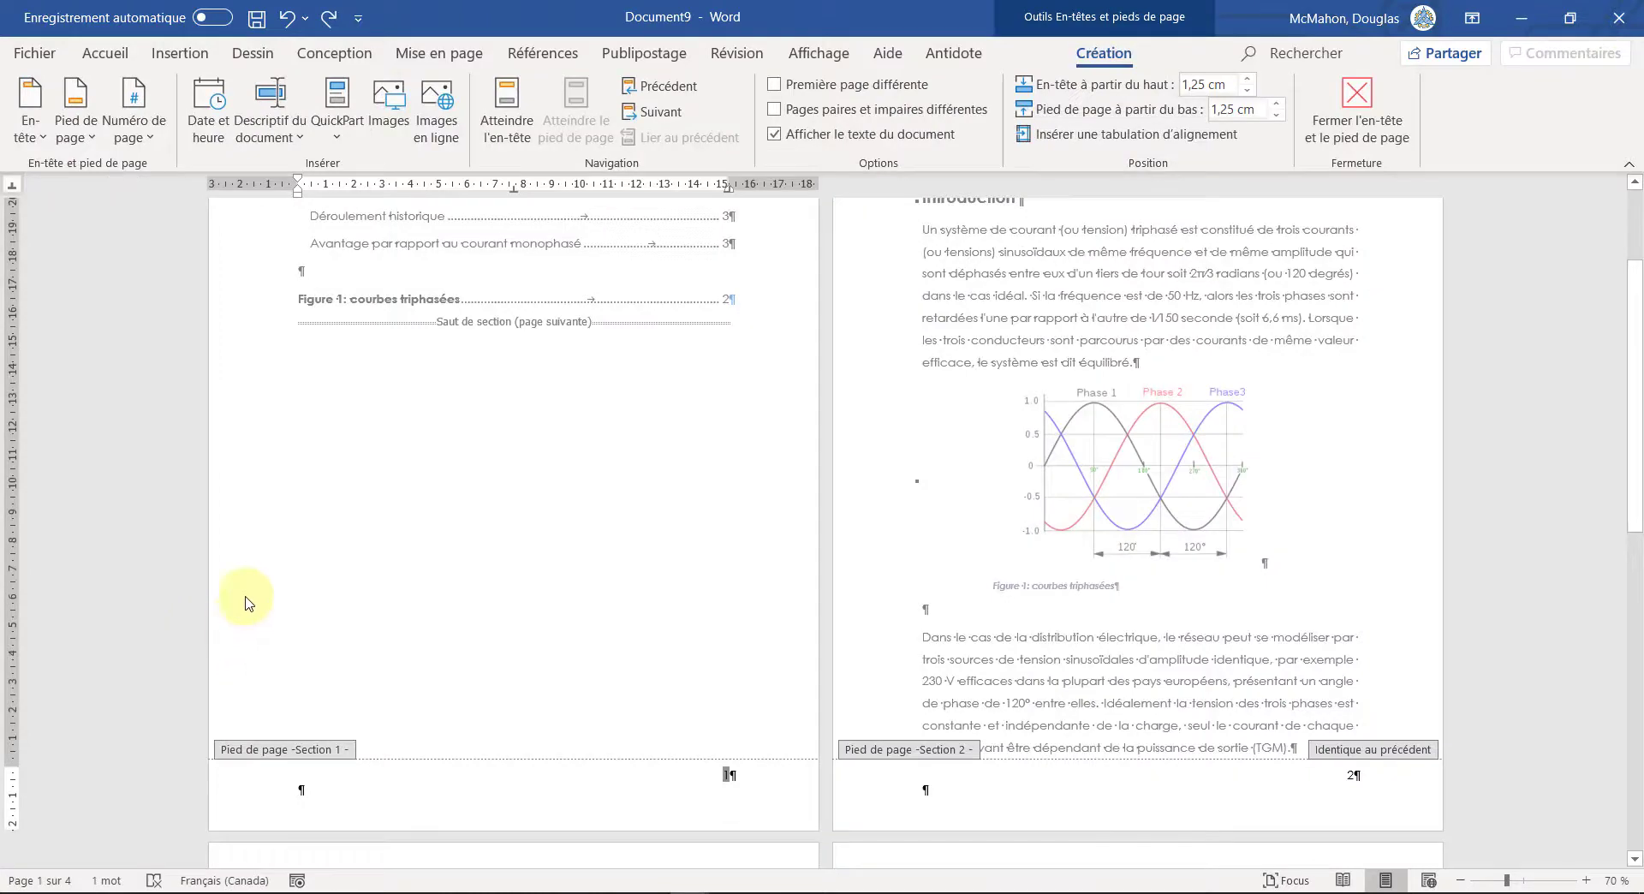
double_click(295, 593)
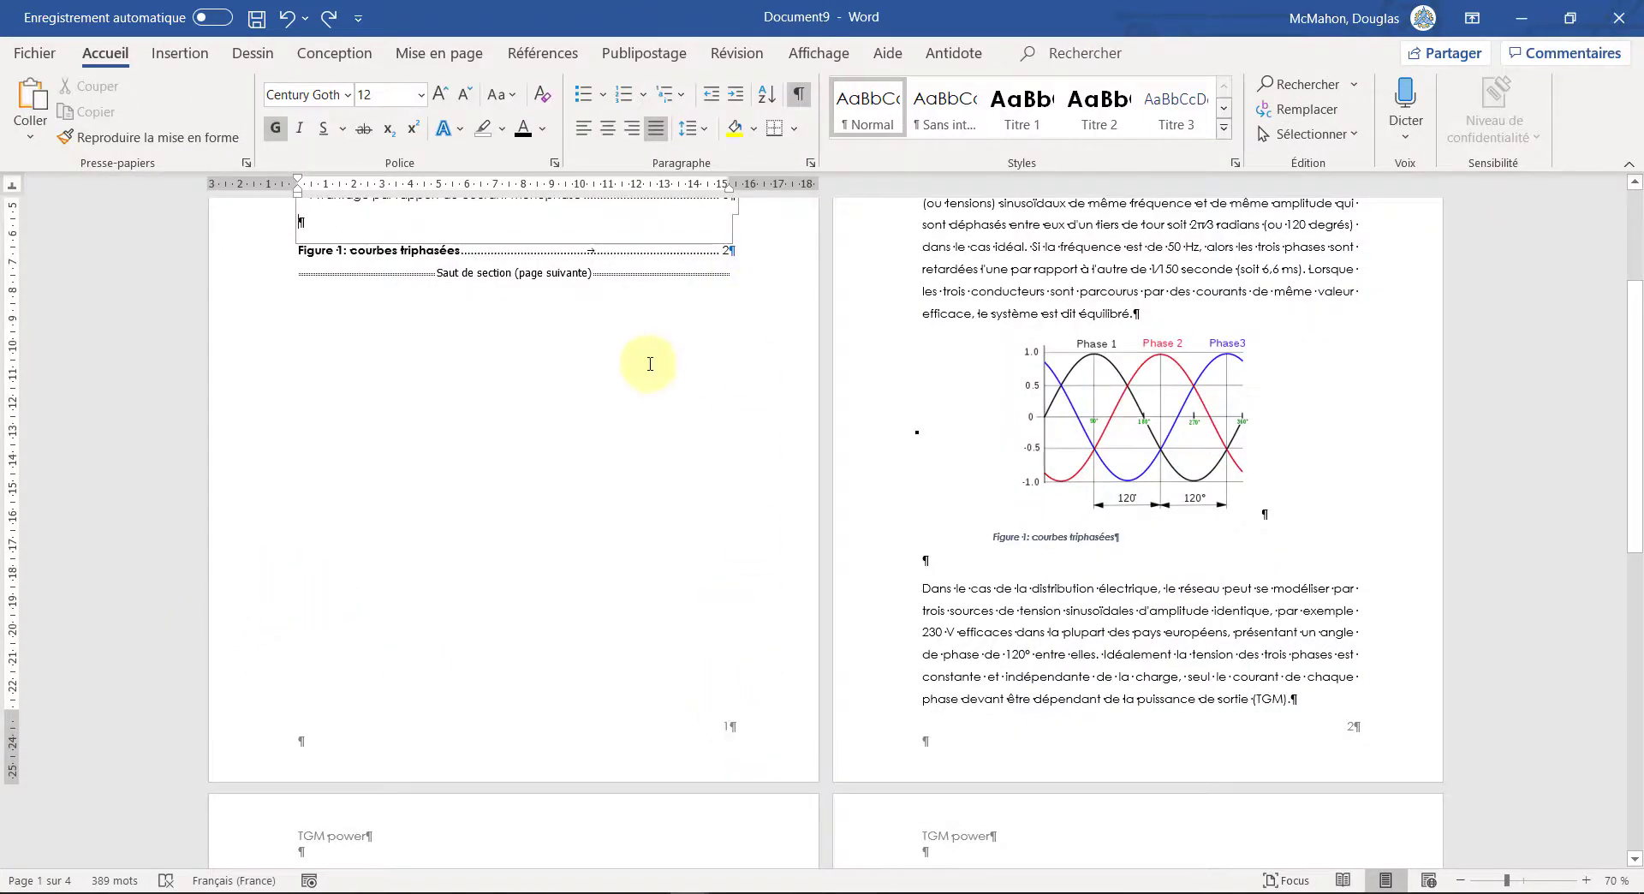
left_click(766, 256)
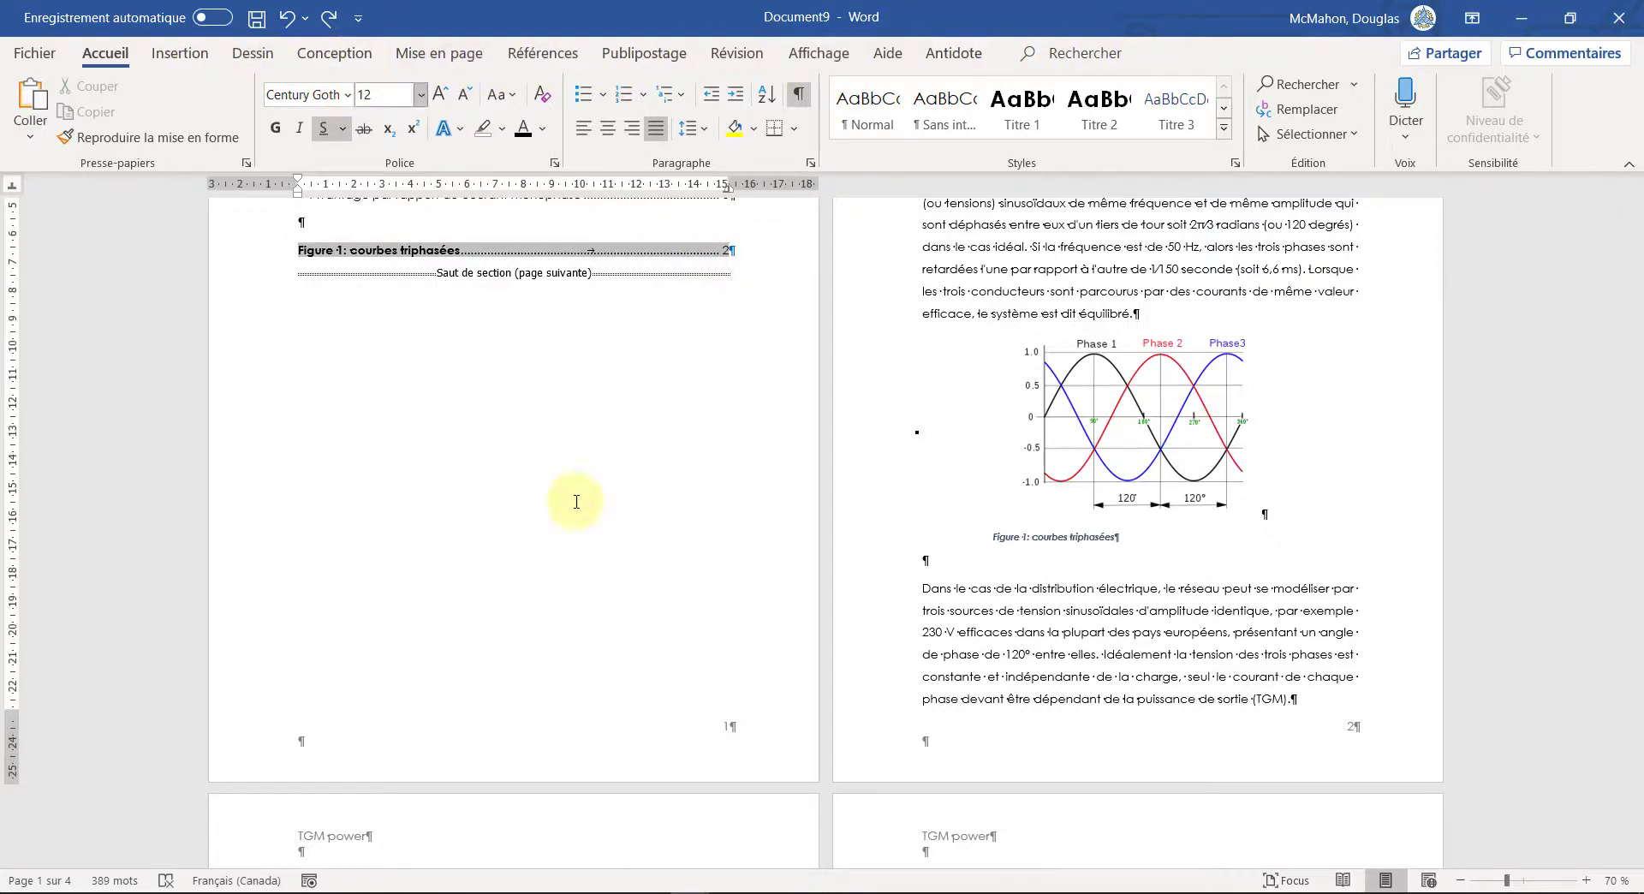
Step: Unlink the section 2 footer from the previous section and delete the page number from the section 1 footer
double_click(725, 728)
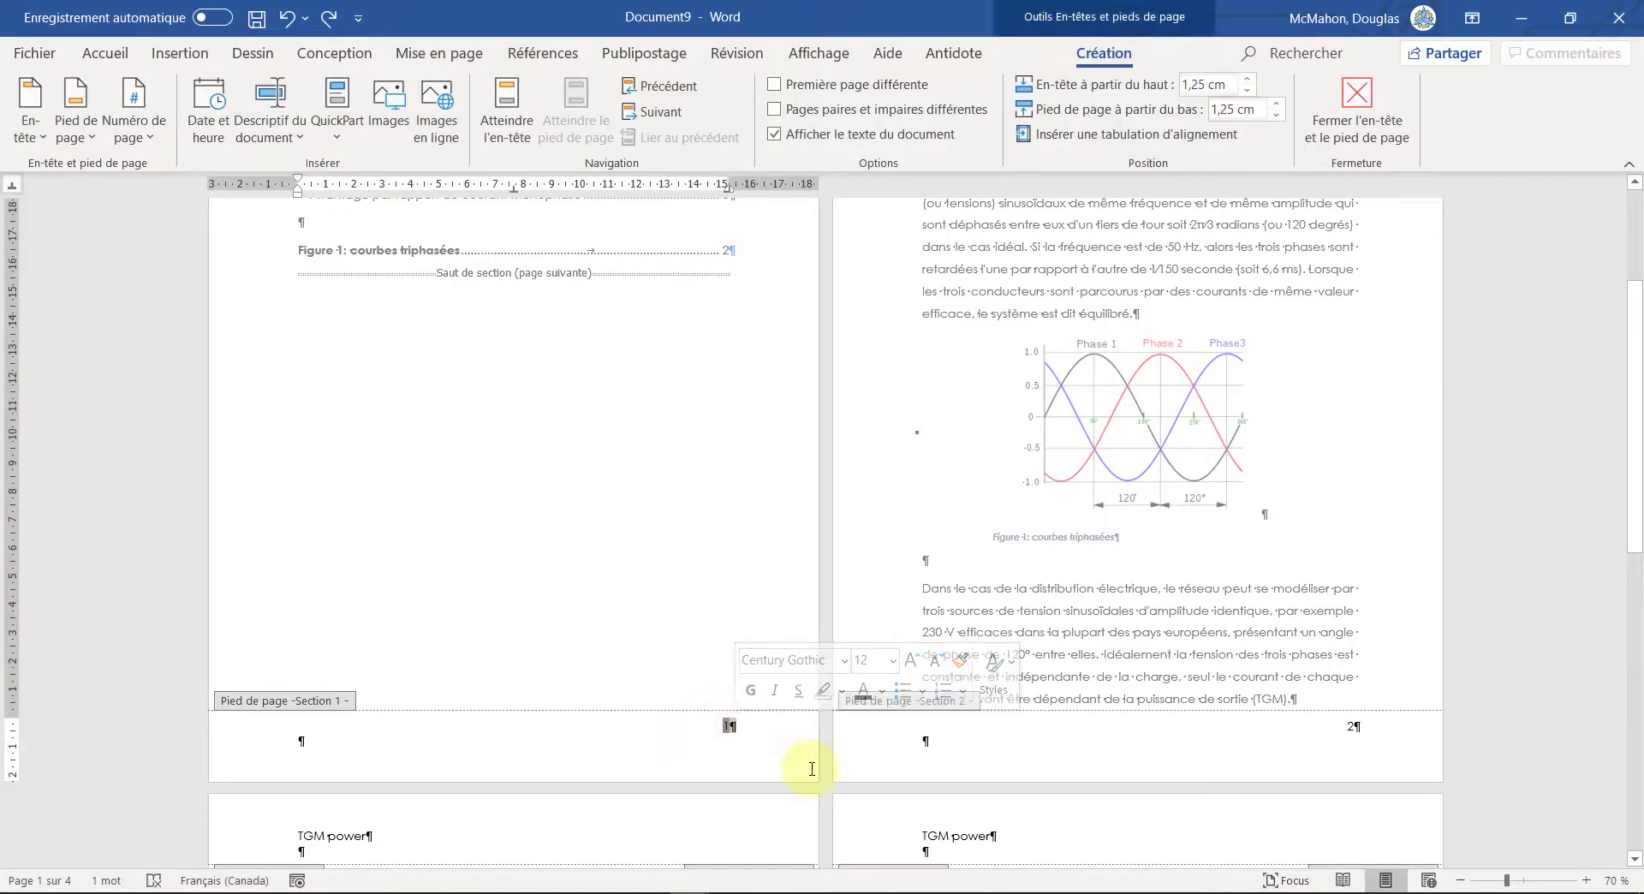
left_click(1092, 813)
left_click(1130, 753)
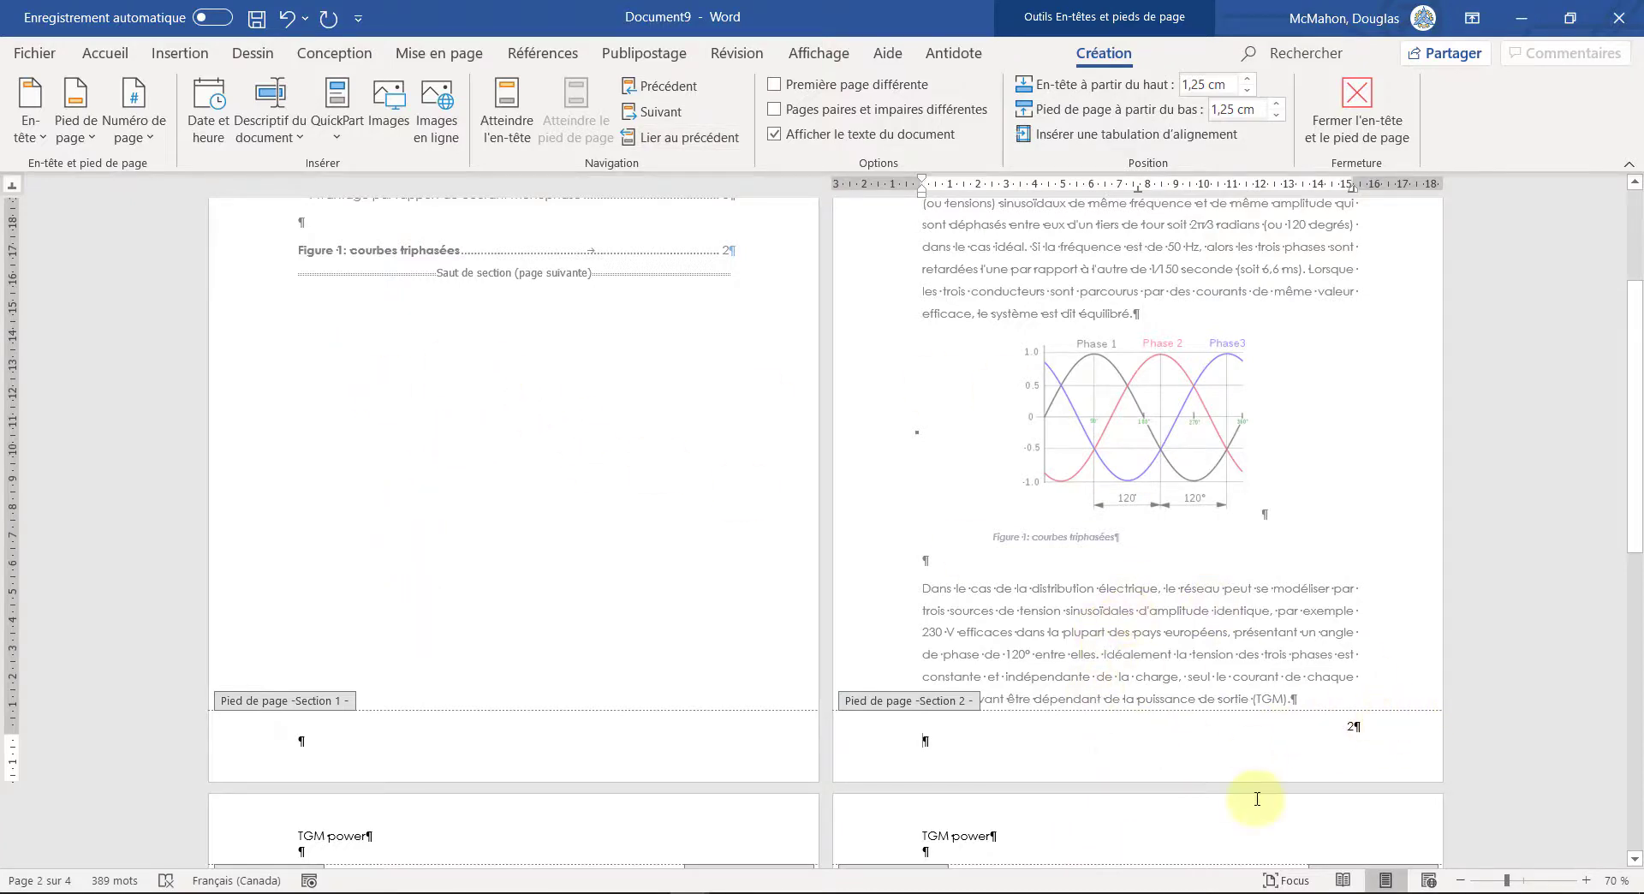
scroll(697, 488, "down", 2)
scroll(763, 466, "up", 5)
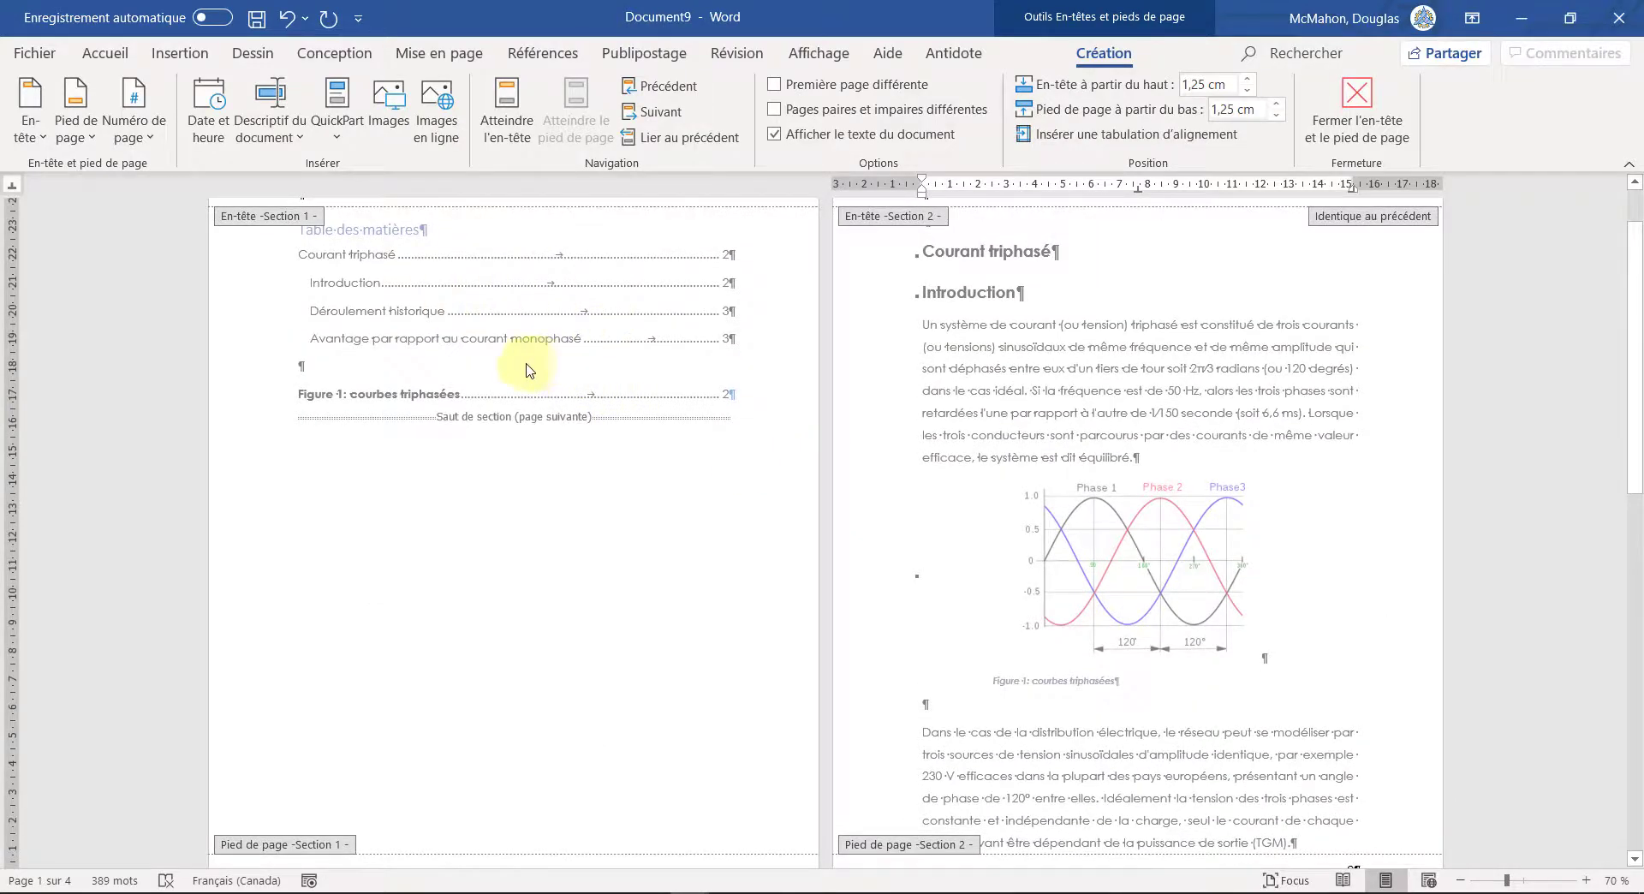
scroll(755, 358, "up", 1)
scroll(917, 476, "down", 10)
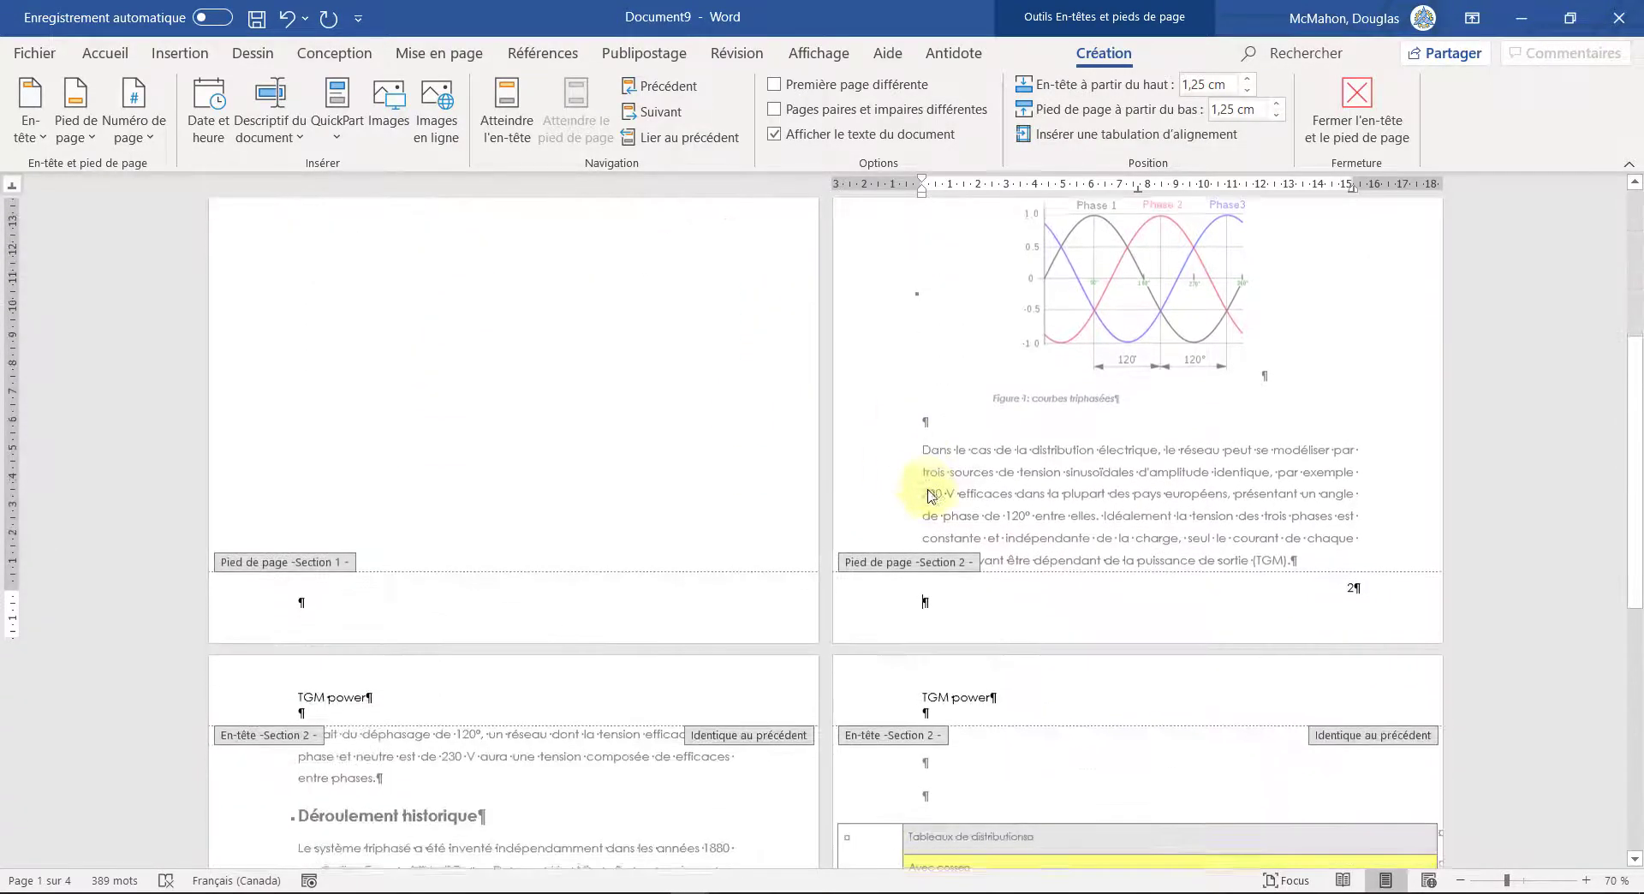
scroll(933, 502, "down", 4, "ctrl")
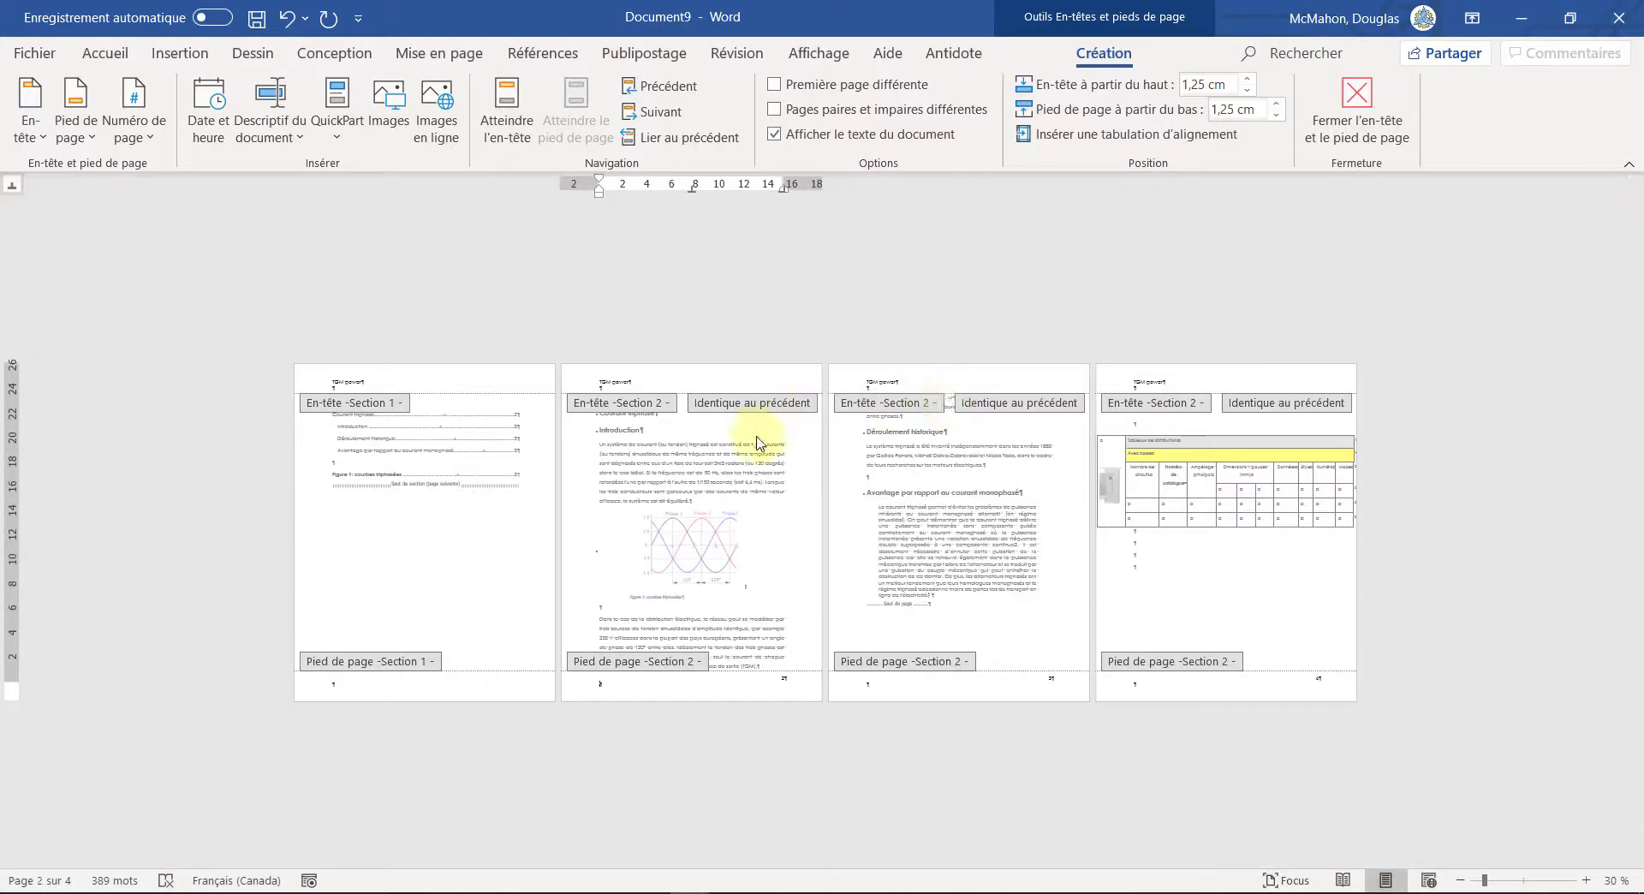
scroll(602, 407, "up", 5, "ctrl")
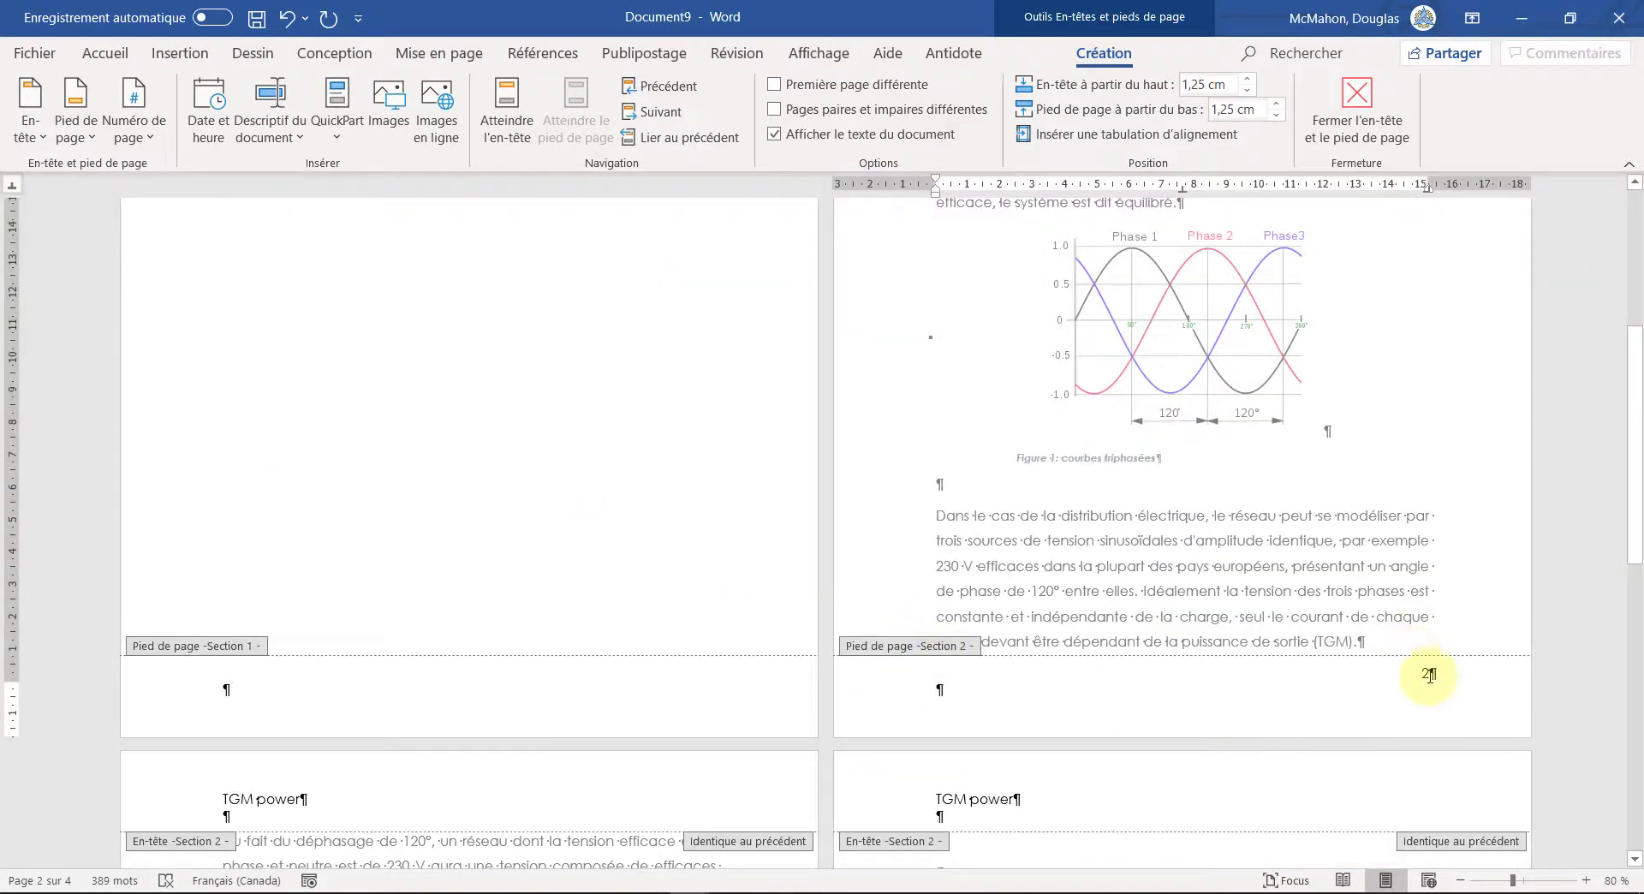
Step: Set the section 2 page numbering to start at 1 instead of continuing from the previous section
left_click(152, 139)
left_click(165, 295)
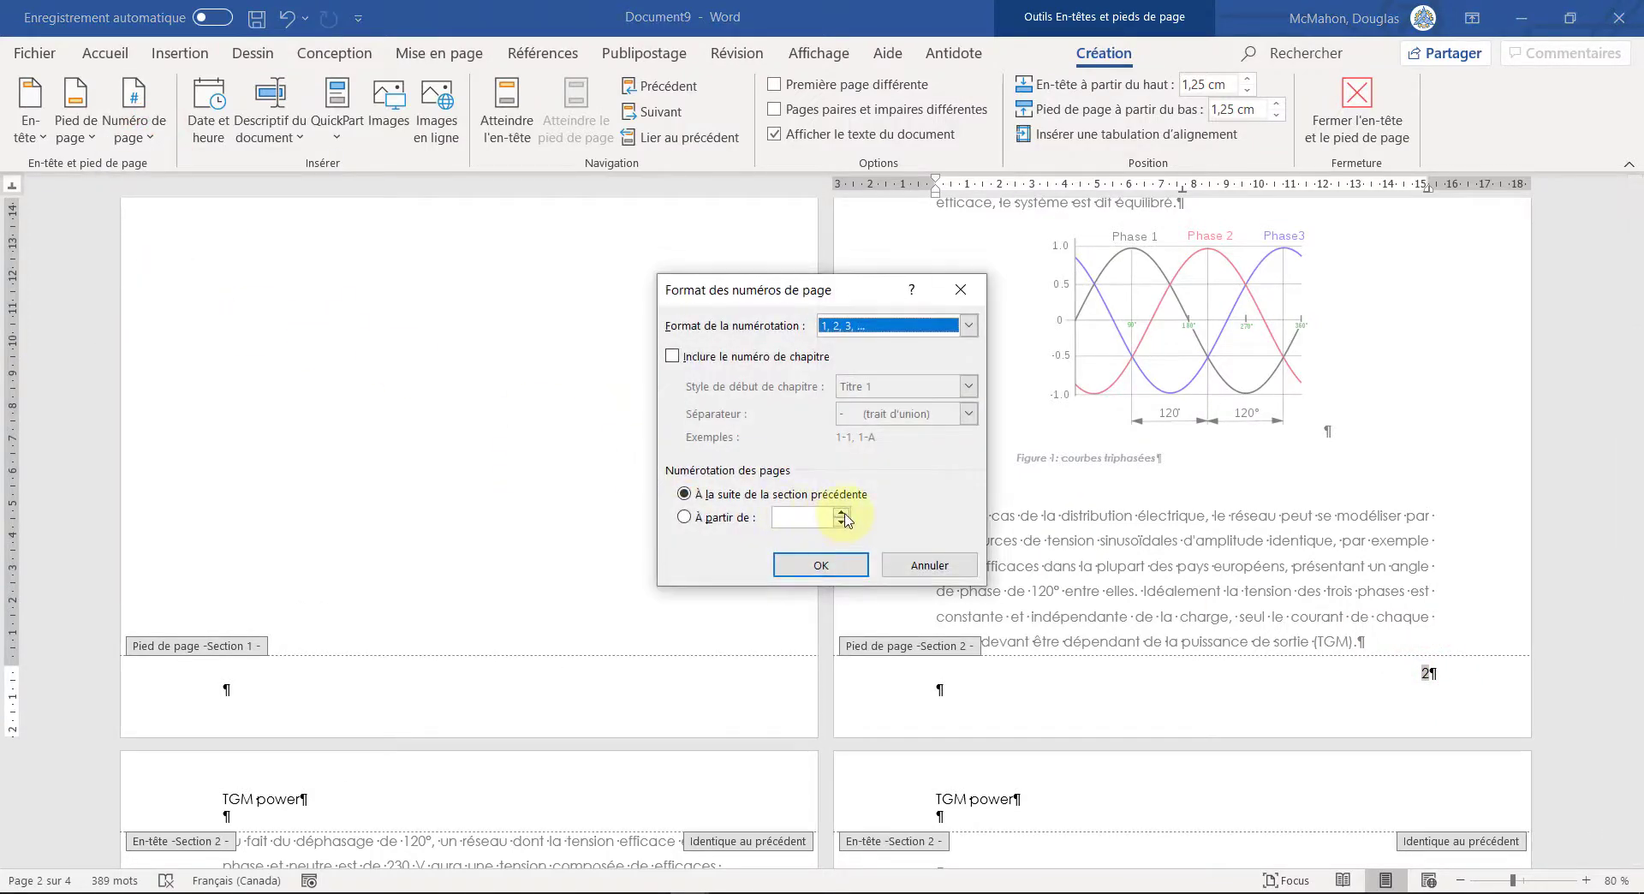
left_click(821, 565)
scroll(1449, 642, "down", 1)
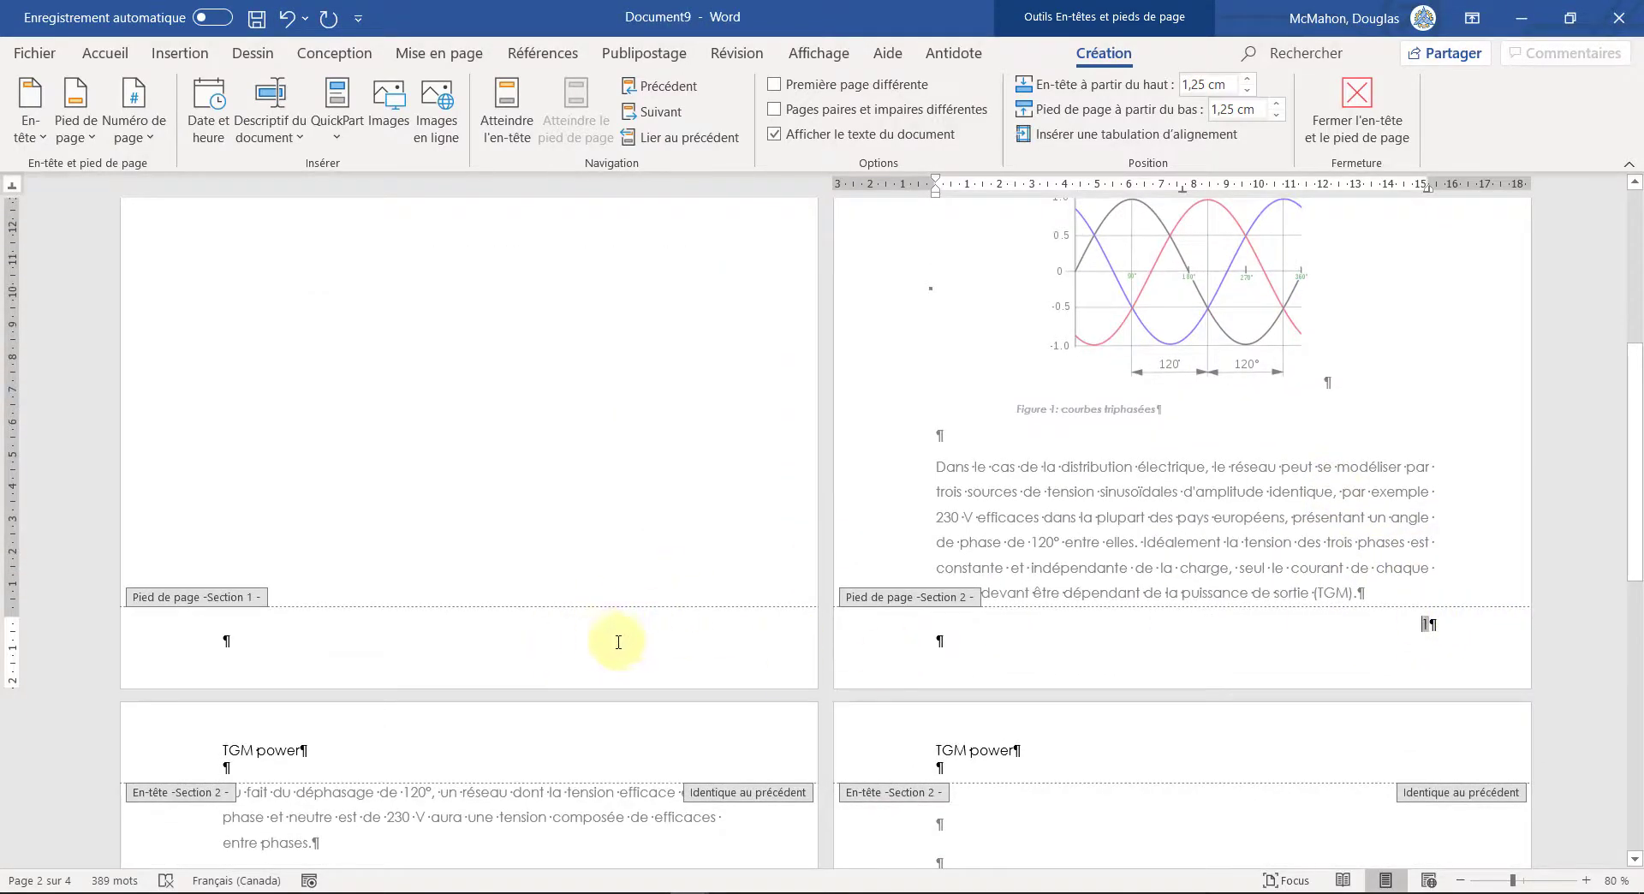
Step: Hide the paragraph marks and other formatting symbols, and close the footer to return to the document body
scroll(630, 616, "down", 8)
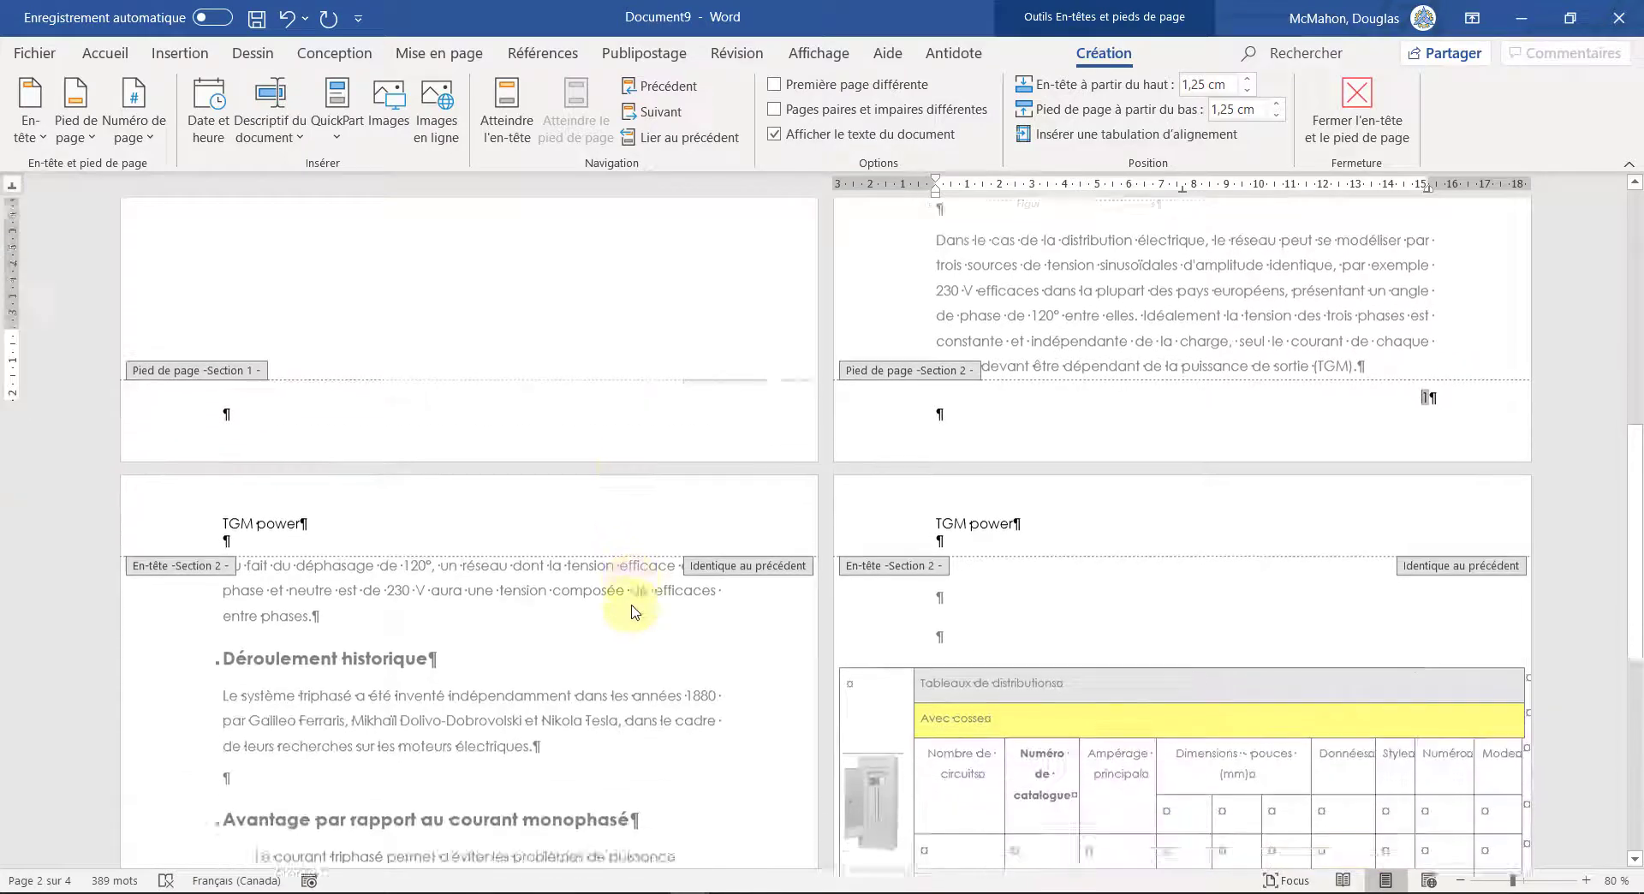
scroll(631, 599, "up", 7)
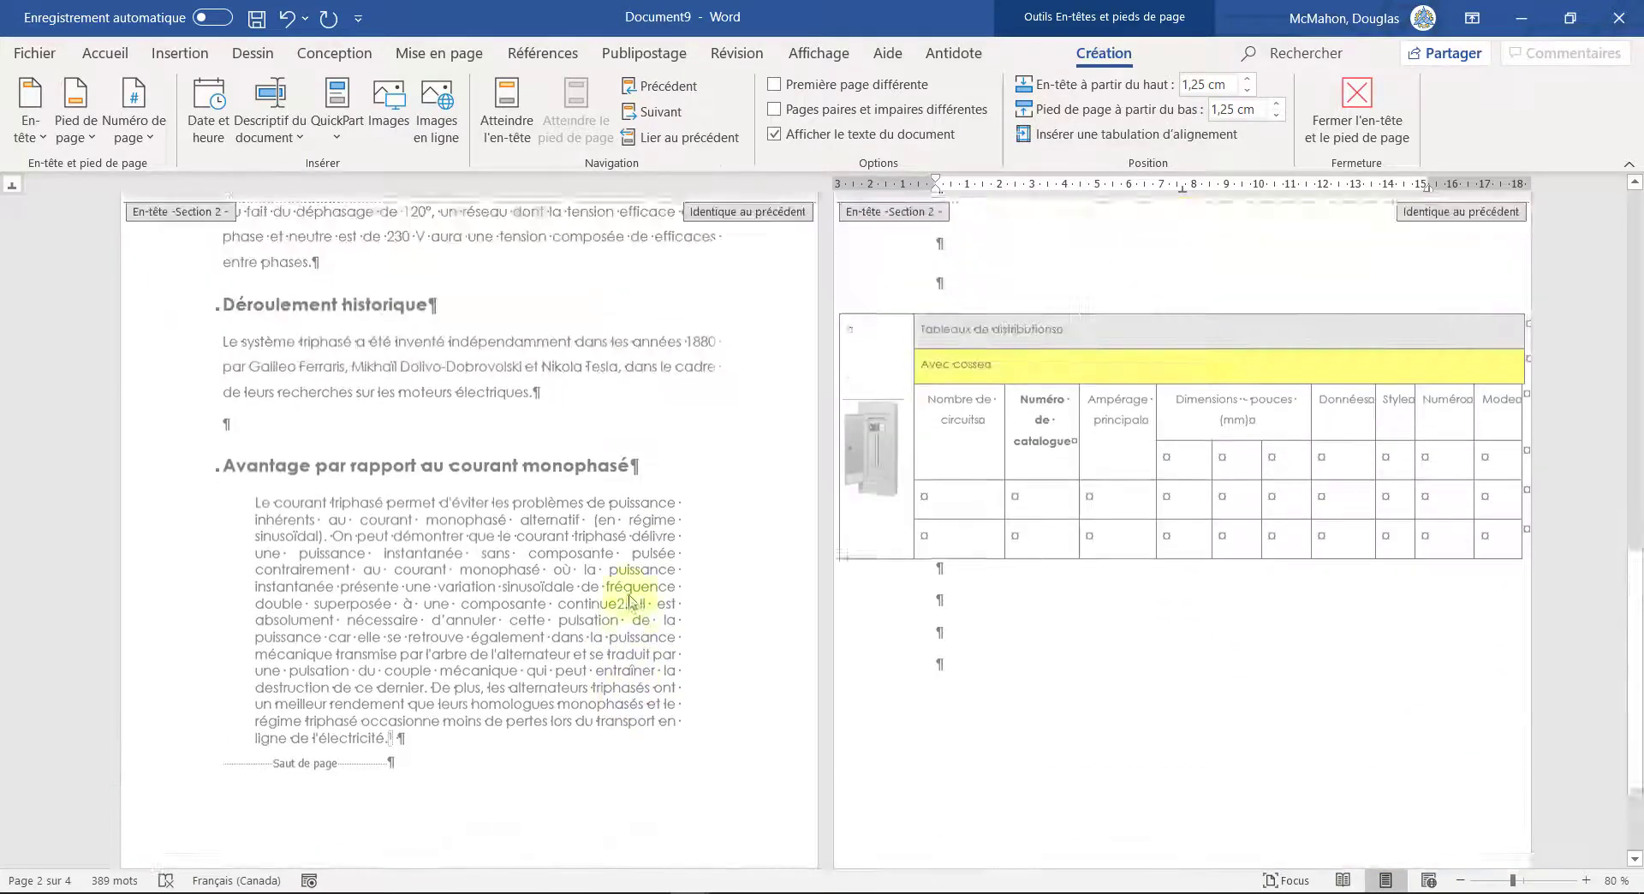
left_click(105, 53)
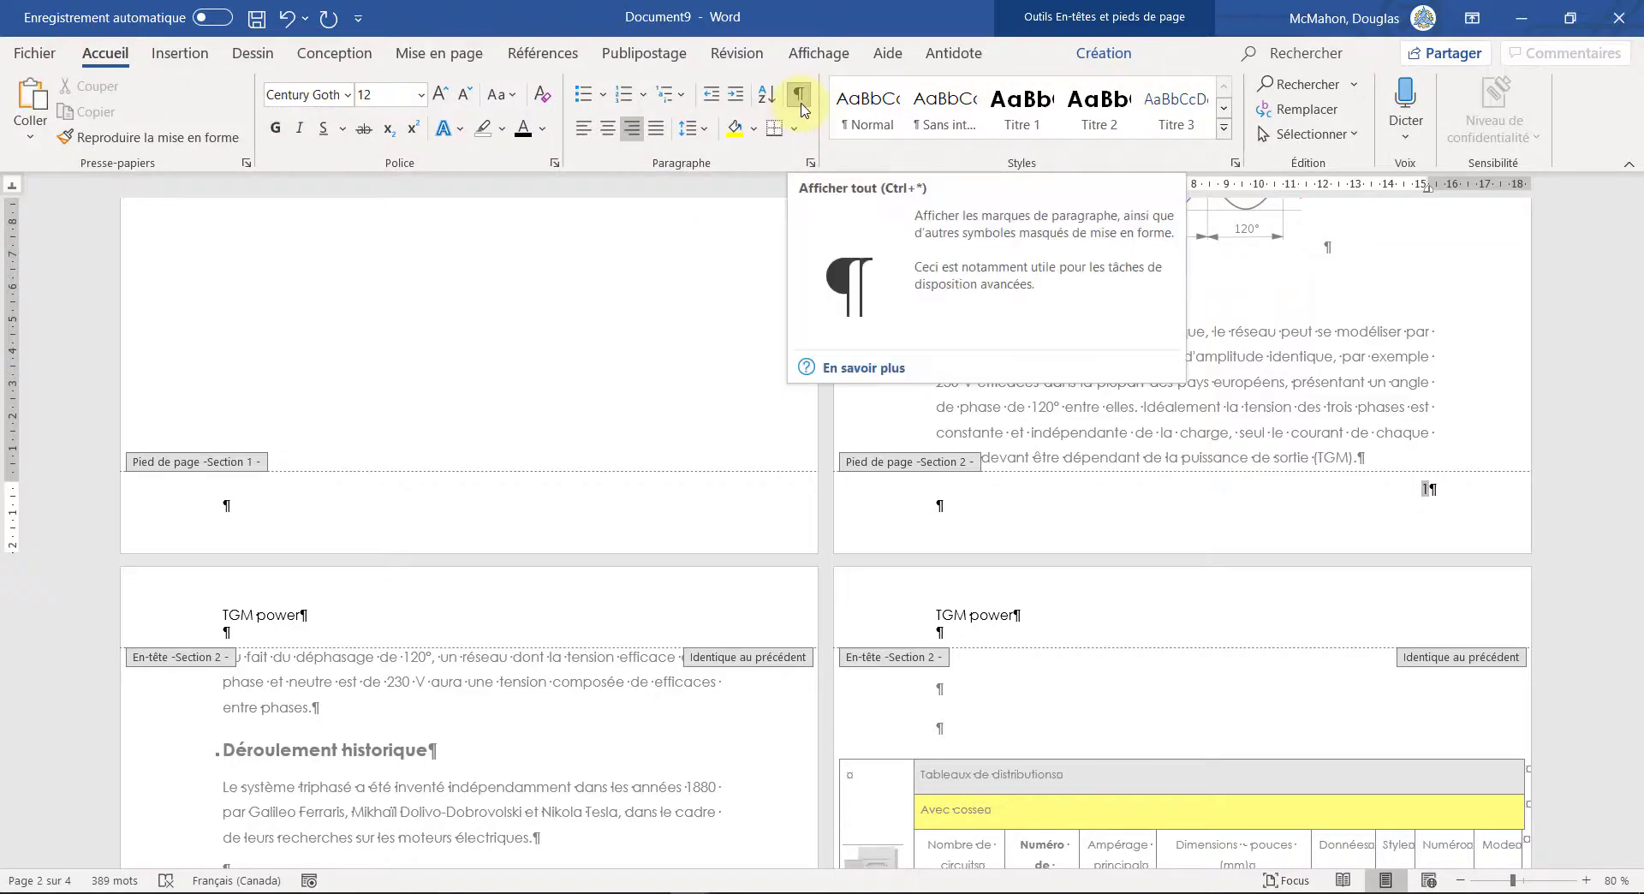
left_click(800, 100)
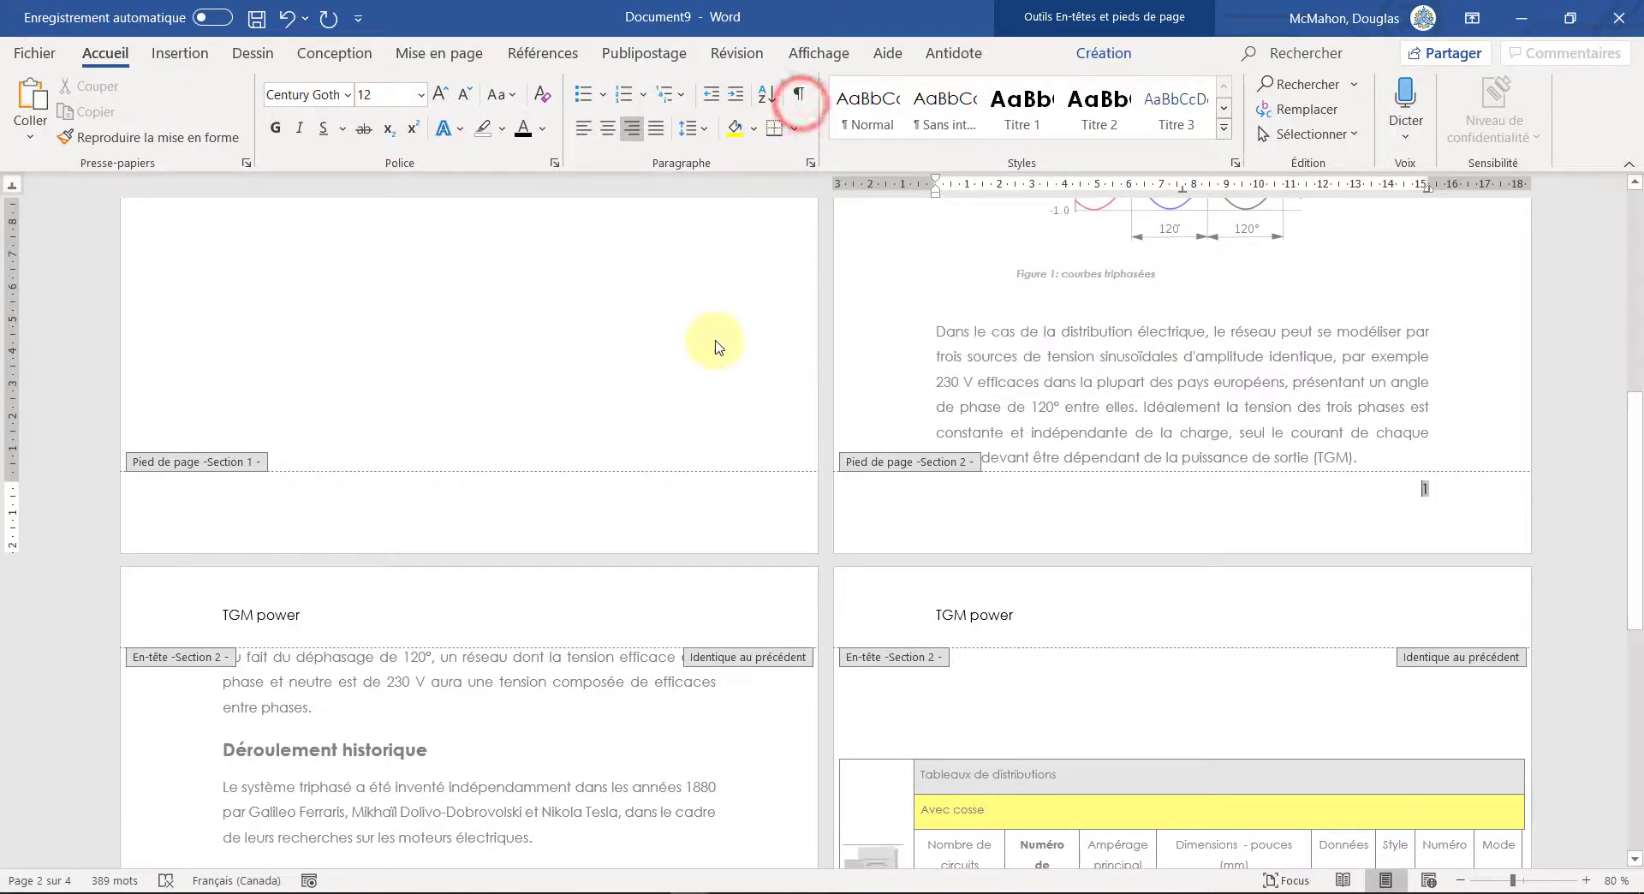
scroll(716, 342, "up", 2)
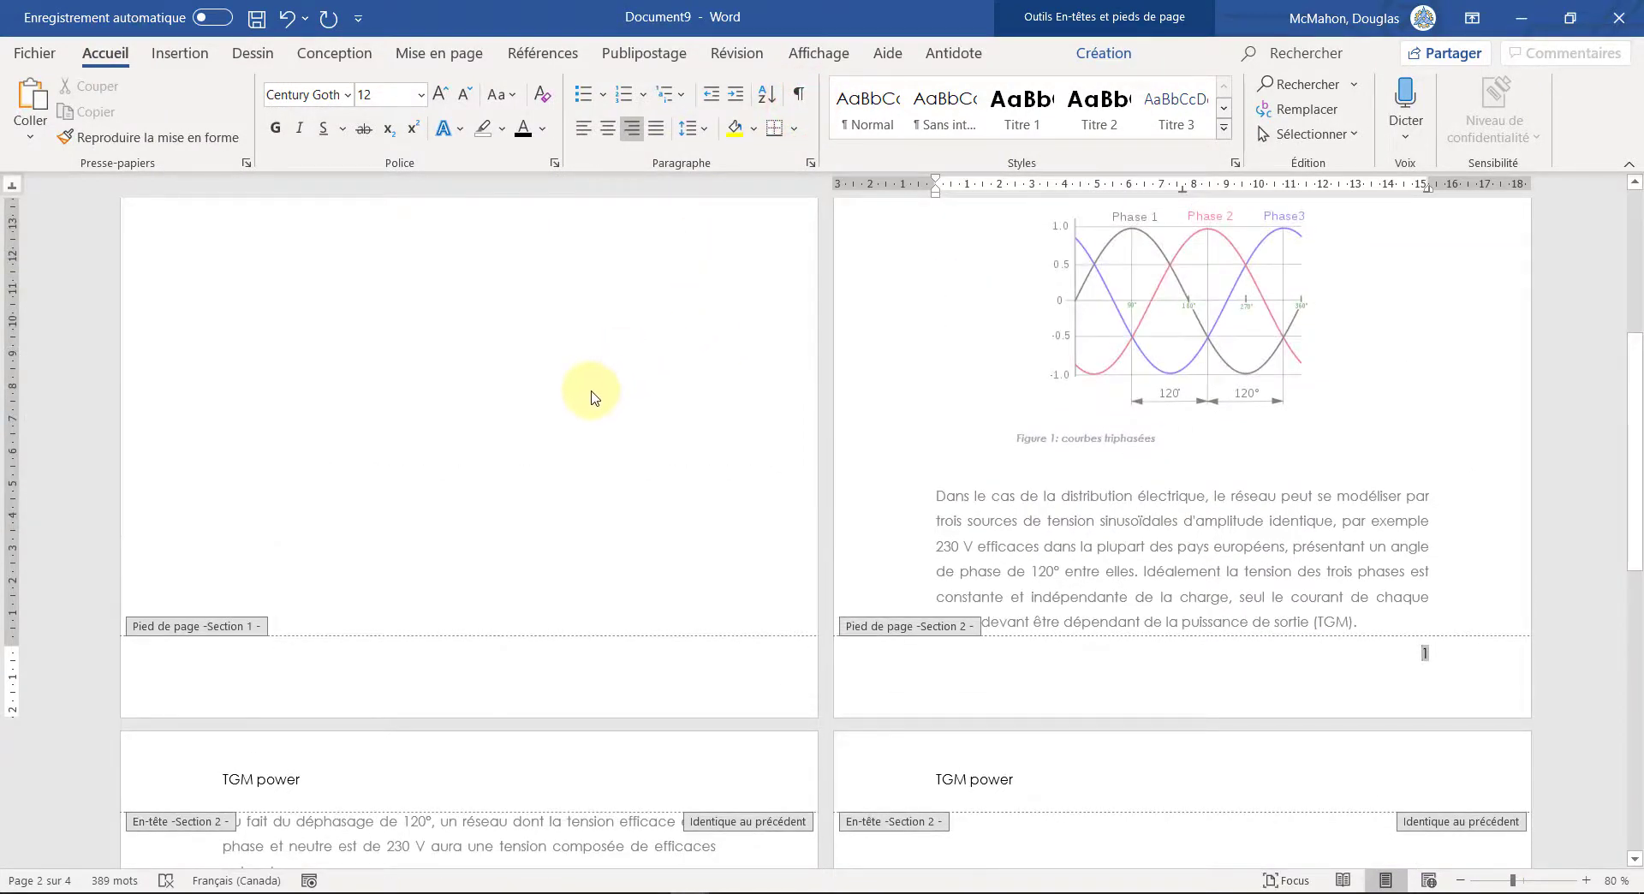
double_click(591, 395)
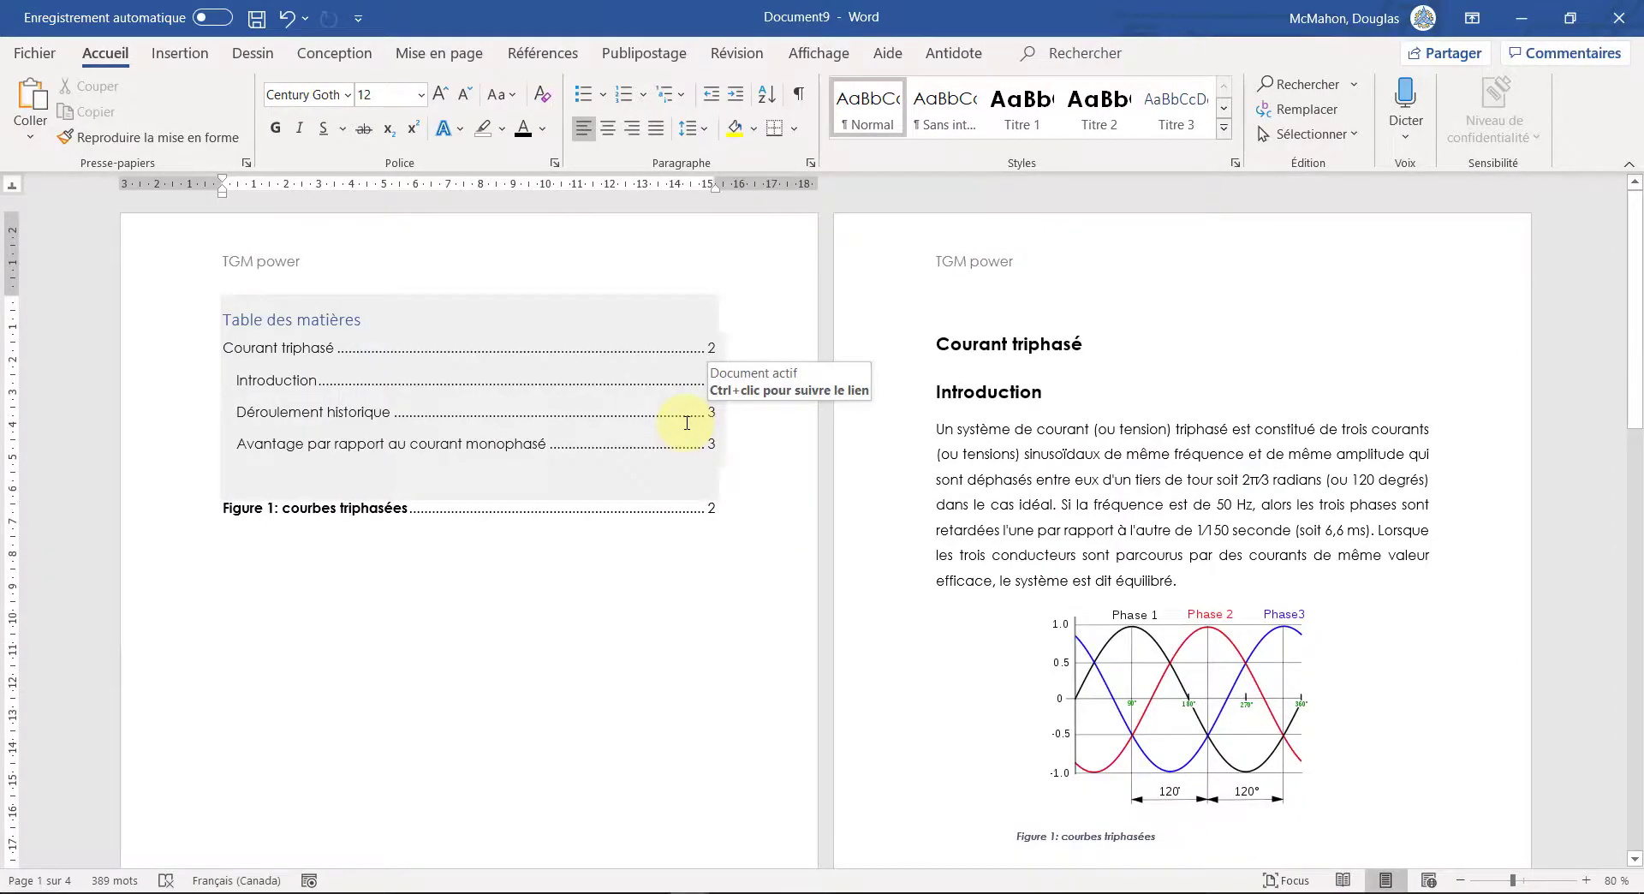